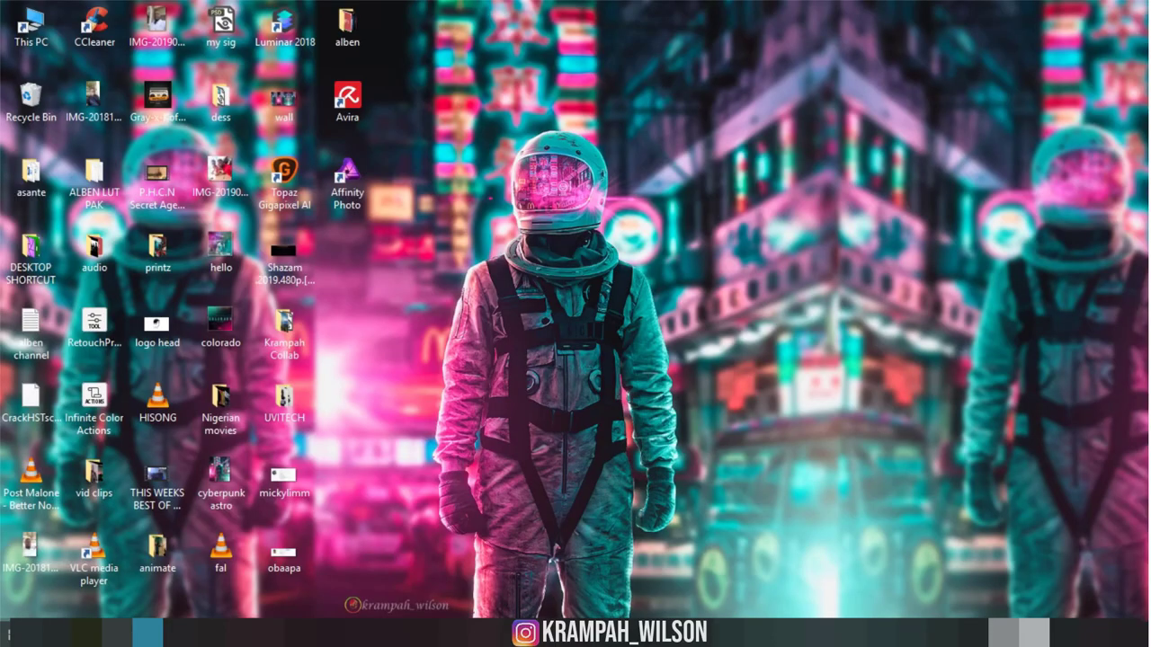
# Step: Bring the Photoshop window with the grey-filled document to the front
pyautogui.moveTo(147, 632)
pyautogui.click(135, 548)
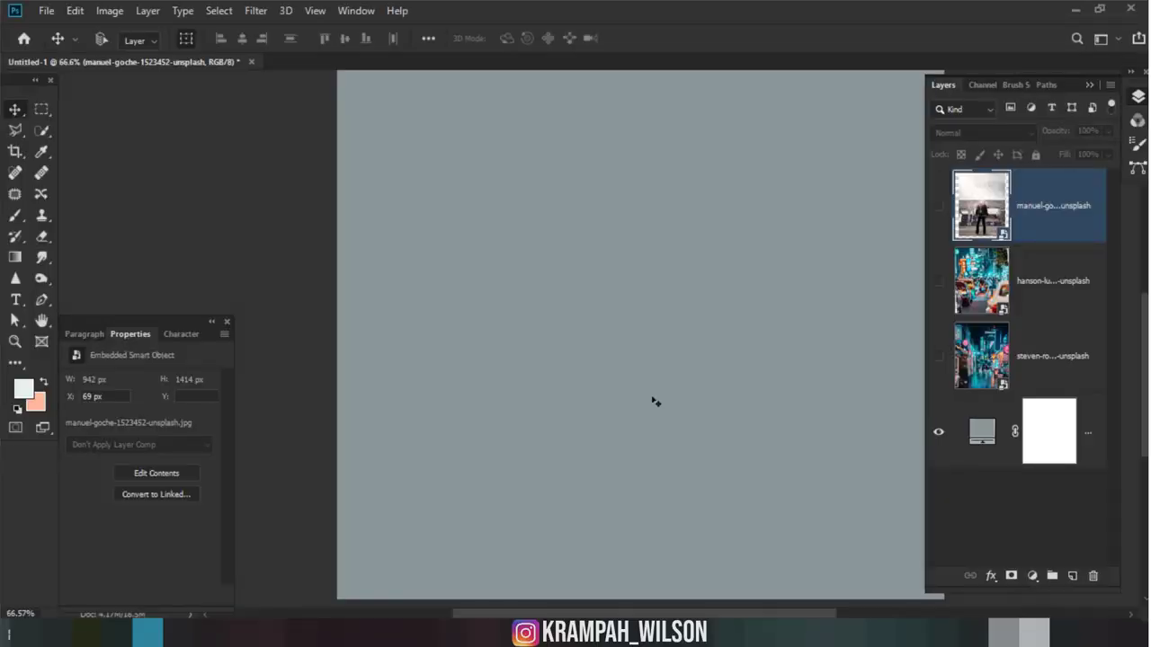
# Step: Change the Color Fill layer to a darker grey, #71797a
pyautogui.keyDown('alt'); pyautogui.scroll(-5, 651, 400); pyautogui.keyUp('alt')
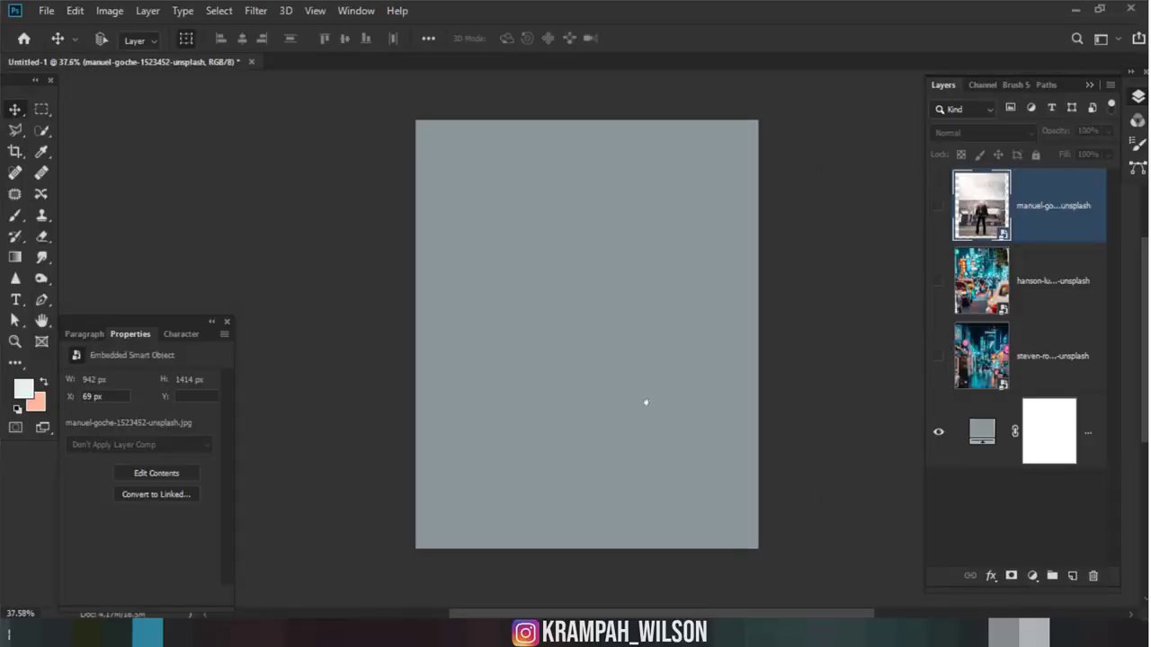
pyautogui.keyDown('alt'); pyautogui.scroll(1, 645, 403); pyautogui.keyUp('alt')
pyautogui.doubleClick(982, 432)
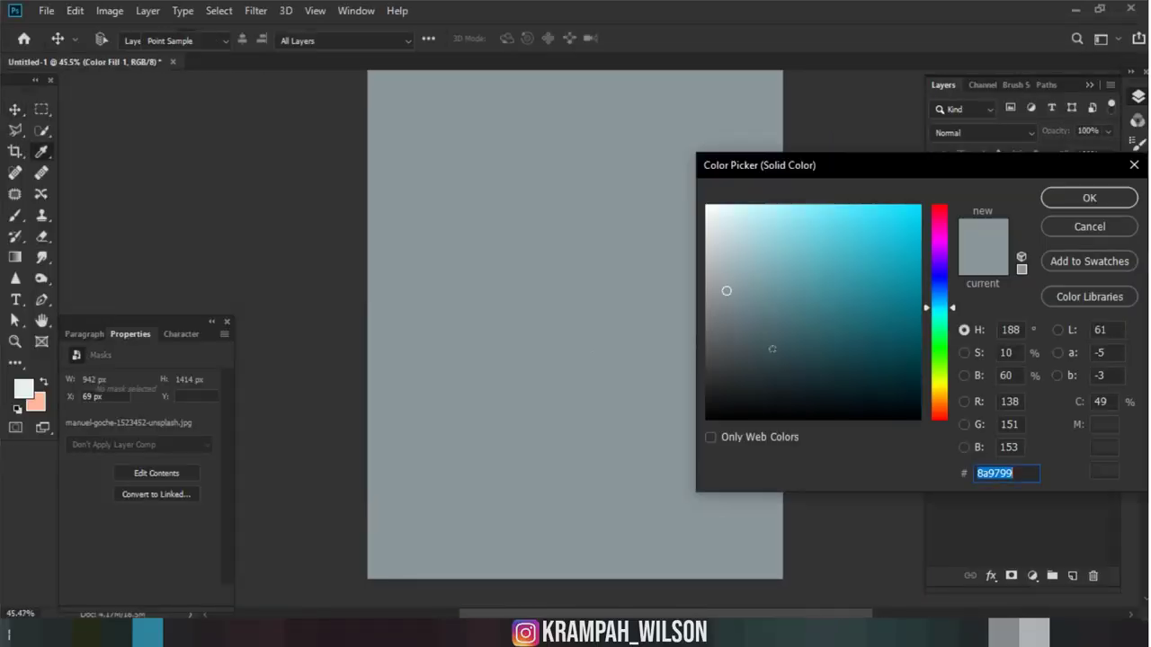
pyautogui.moveTo(725, 290); pyautogui.dragTo(713, 349)
pyautogui.click(1055, 201)
pyautogui.press('v')
# Step: Confirm the canvas size is 1080 × 1350 pixels
pyautogui.scroll(-1, 676, 277)
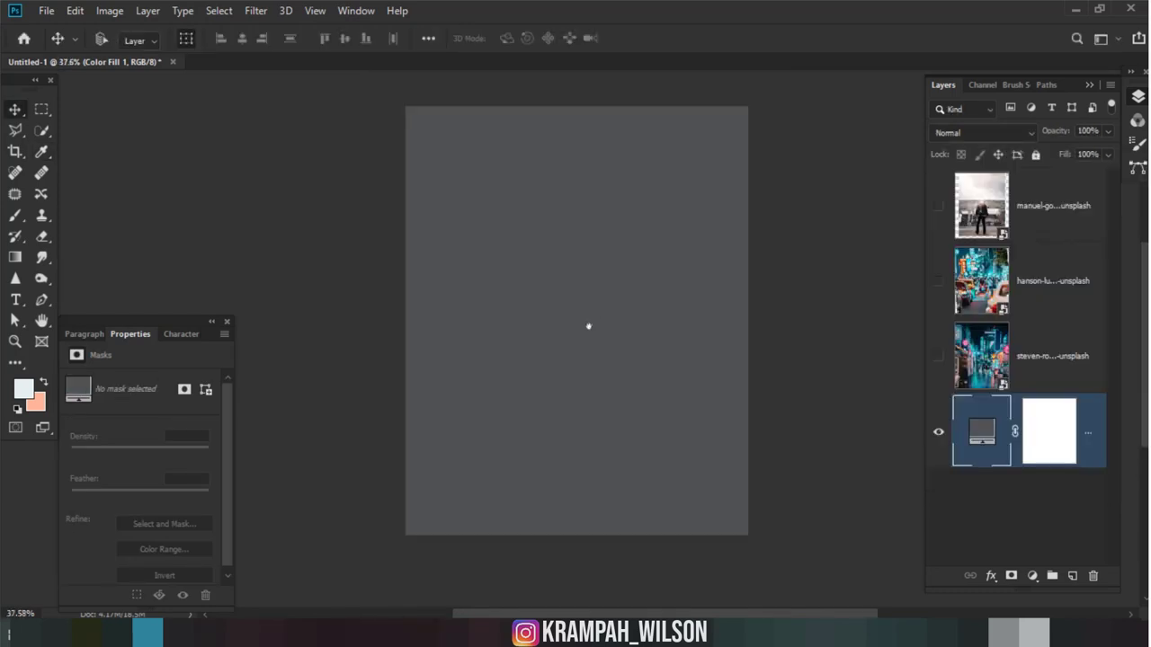
pyautogui.scroll(2, 603, 359)
pyautogui.scroll(1, 578, 341)
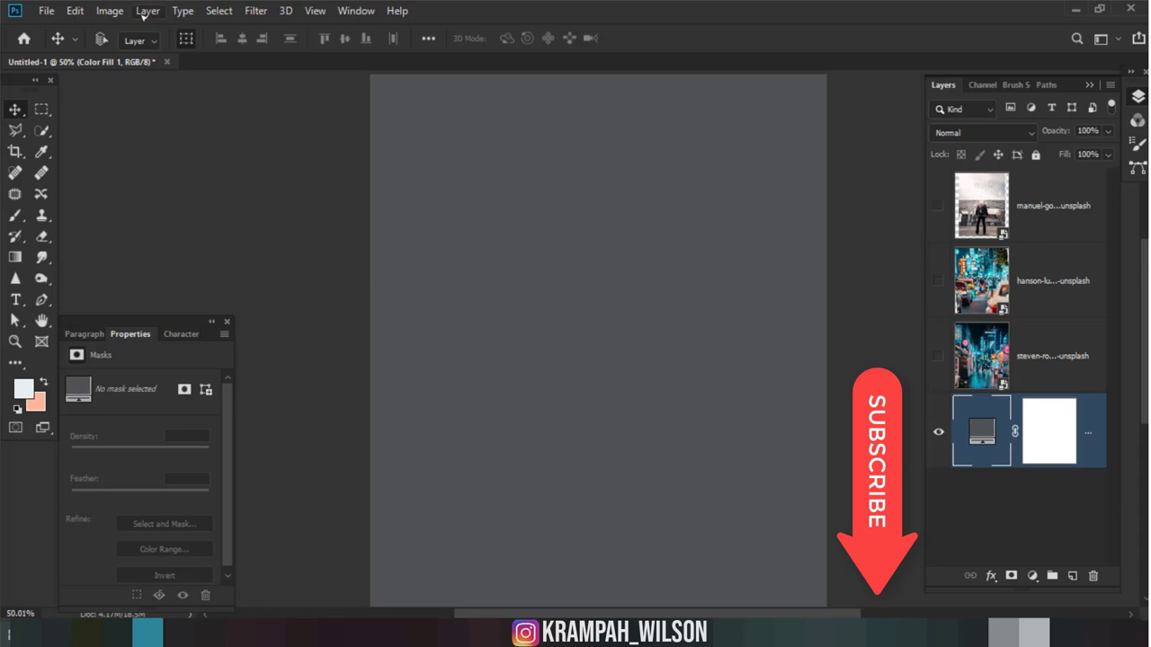
pyautogui.click(110, 11)
pyautogui.click(137, 156)
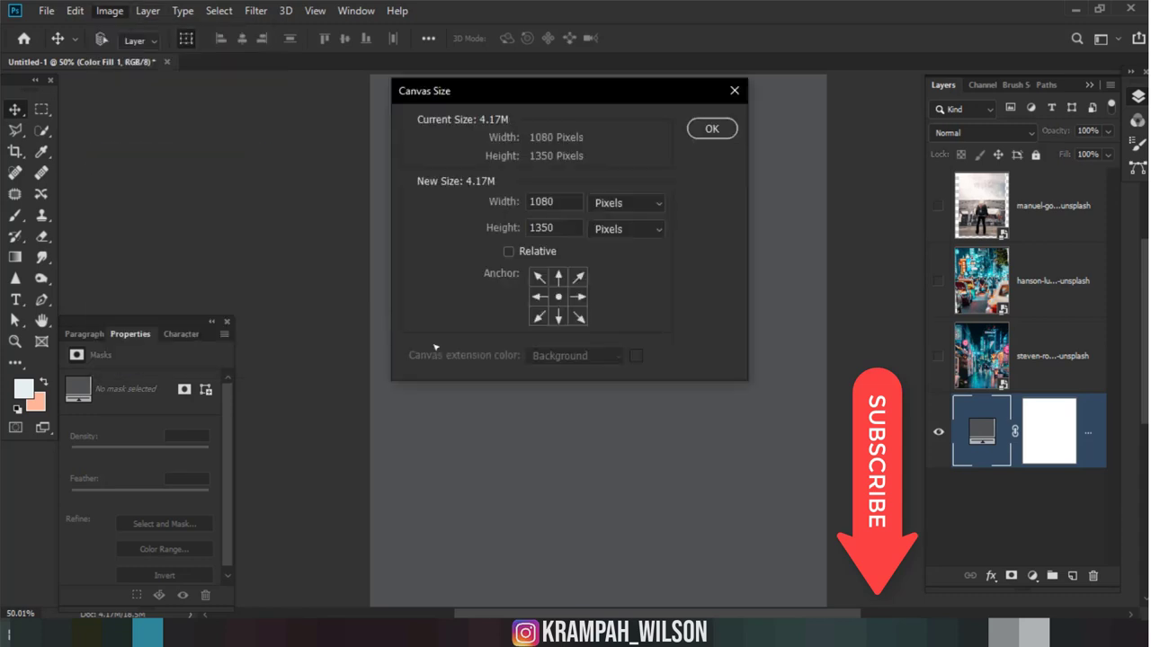
pyautogui.press('Tab')
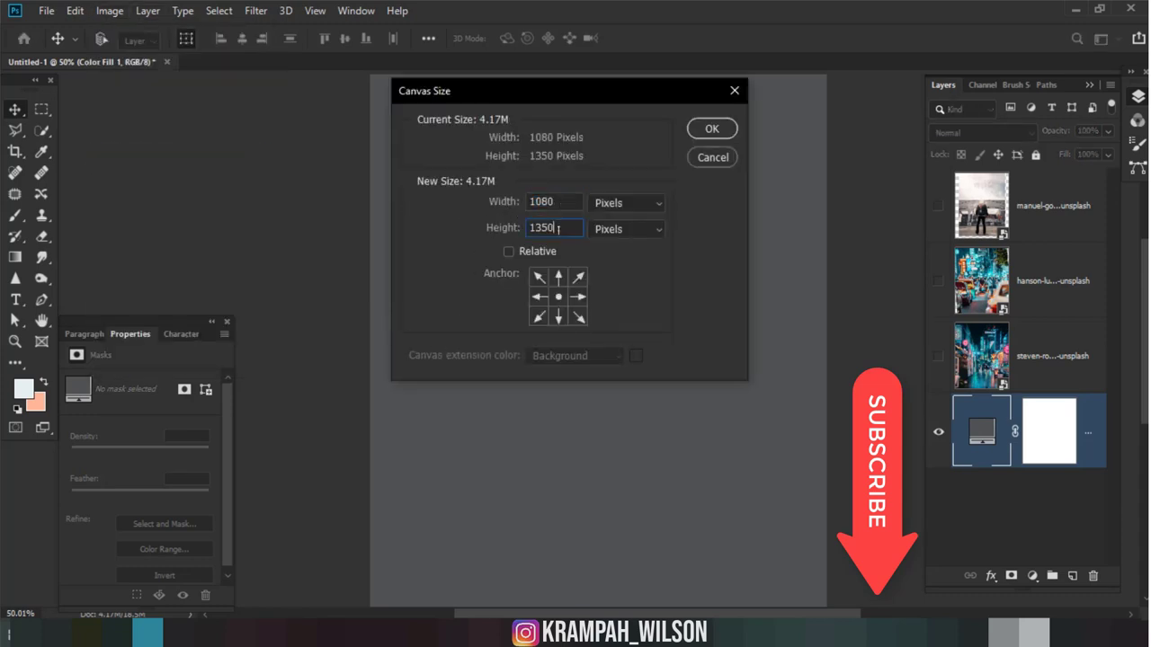
pyautogui.click(708, 131)
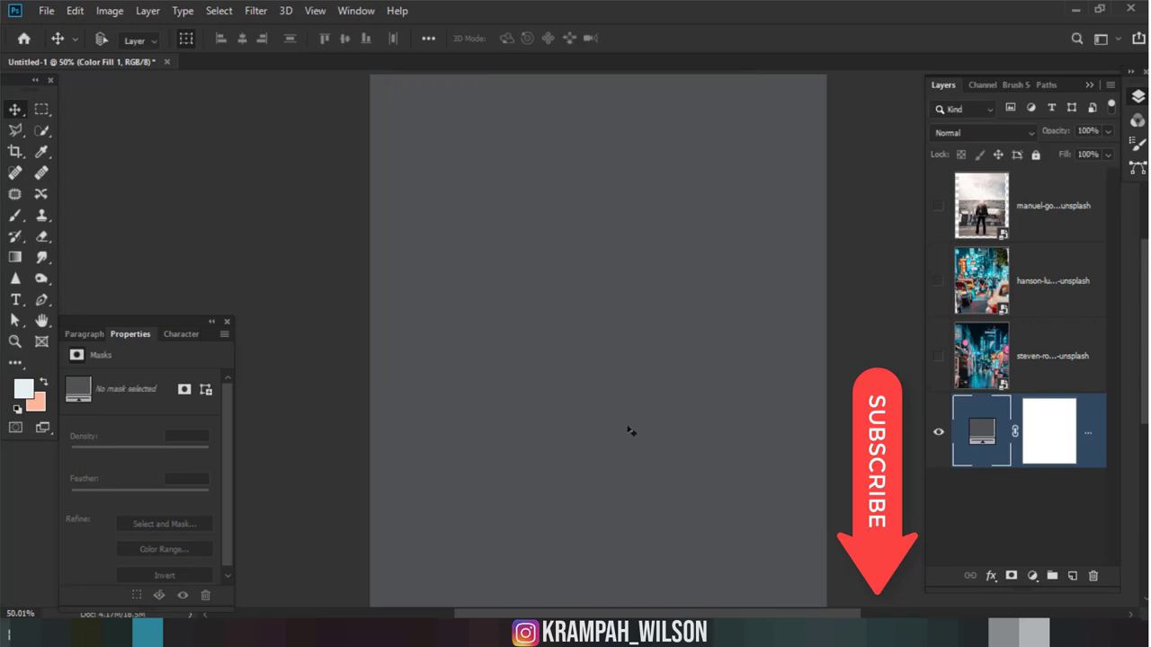
# Step: Show and select the hooded man photo layer, zoomed in on the figure
pyautogui.click(1052, 206)
pyautogui.click(938, 206)
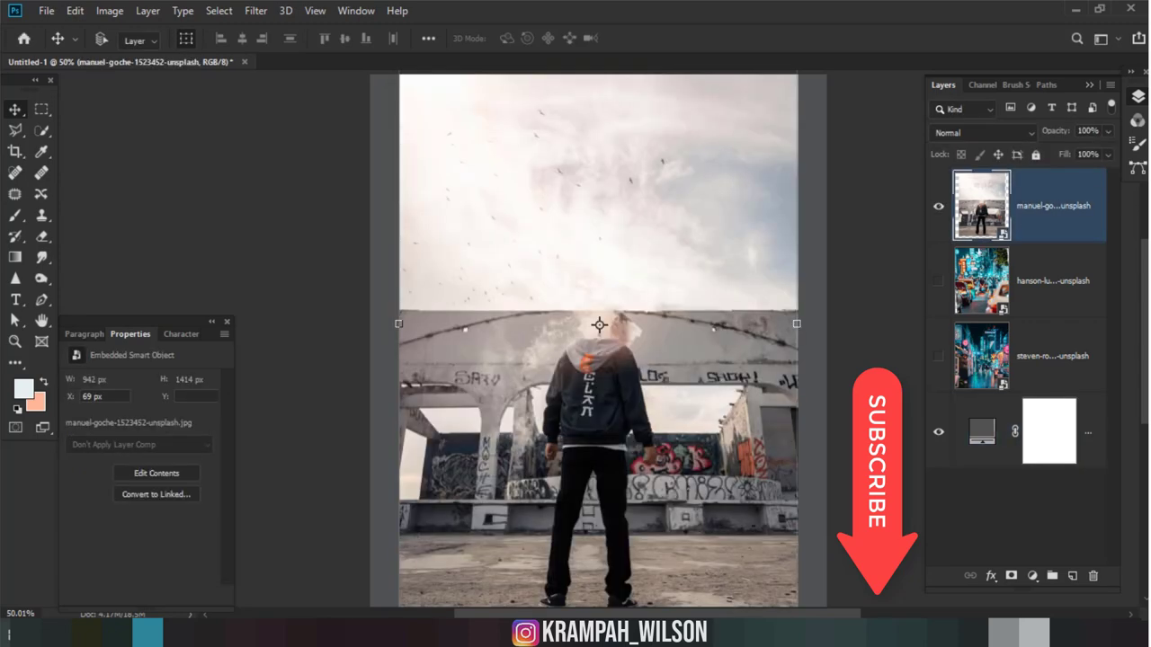
pyautogui.scroll(2, 540, 575)
pyautogui.scroll(2, 531, 567)
pyautogui.scroll(2, 517, 558)
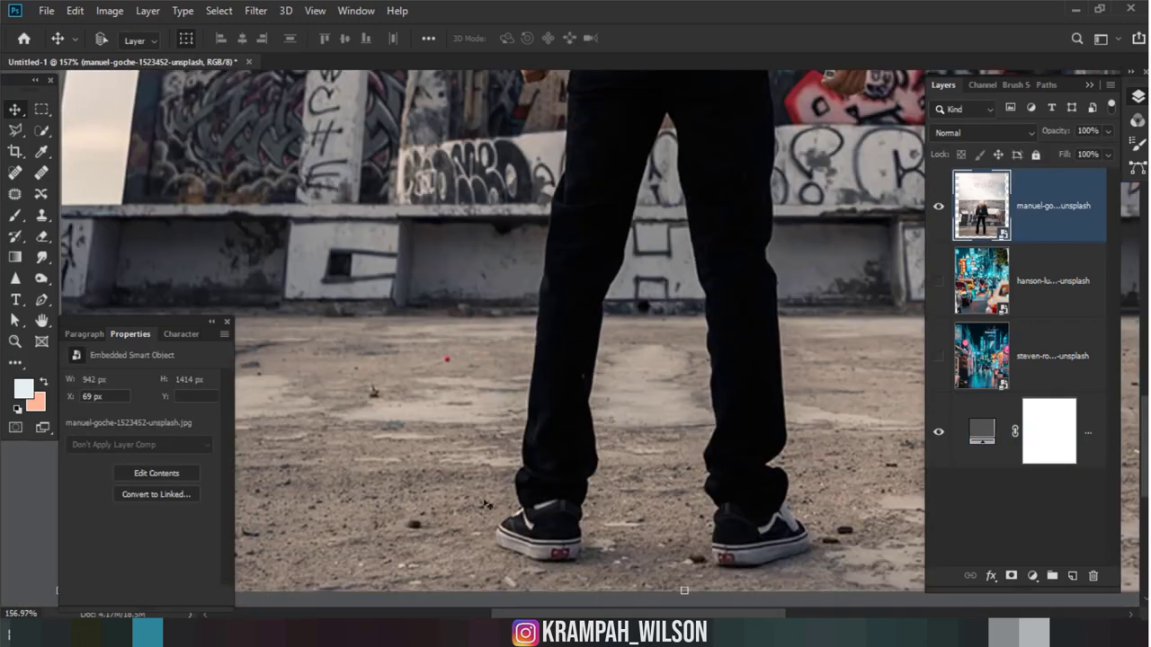
pyautogui.scroll(2, 497, 540)
# Step: Start a Pen path at the shoe and trace up the pant leg to the hand and sleeve
pyautogui.press('p')
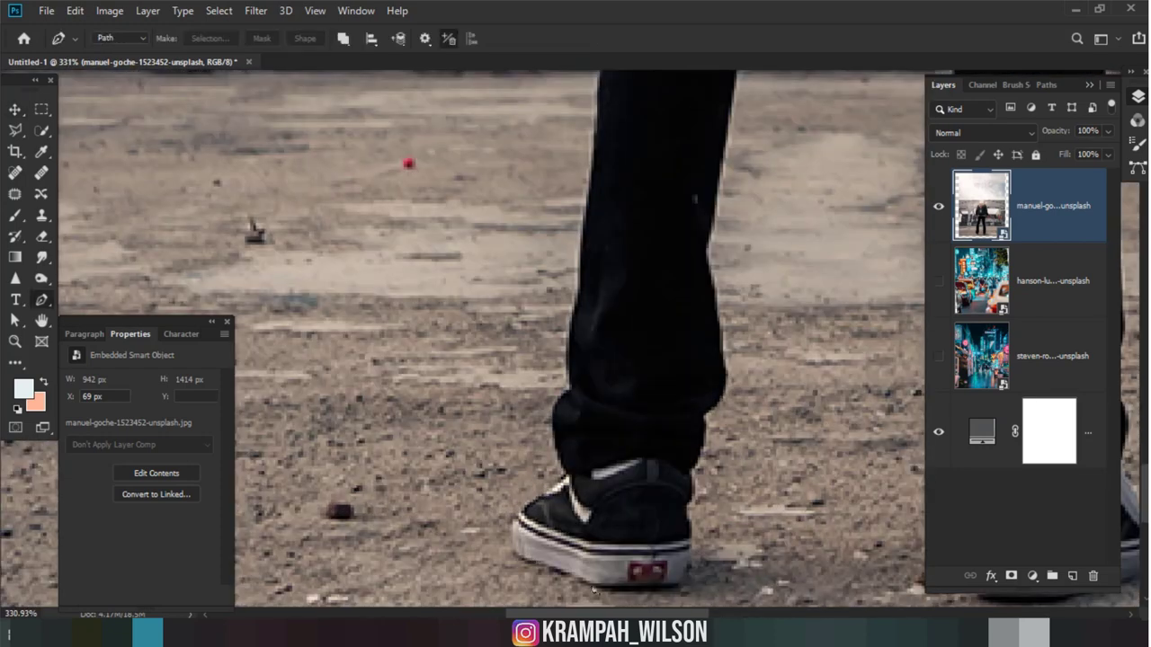
pyautogui.click(625, 590)
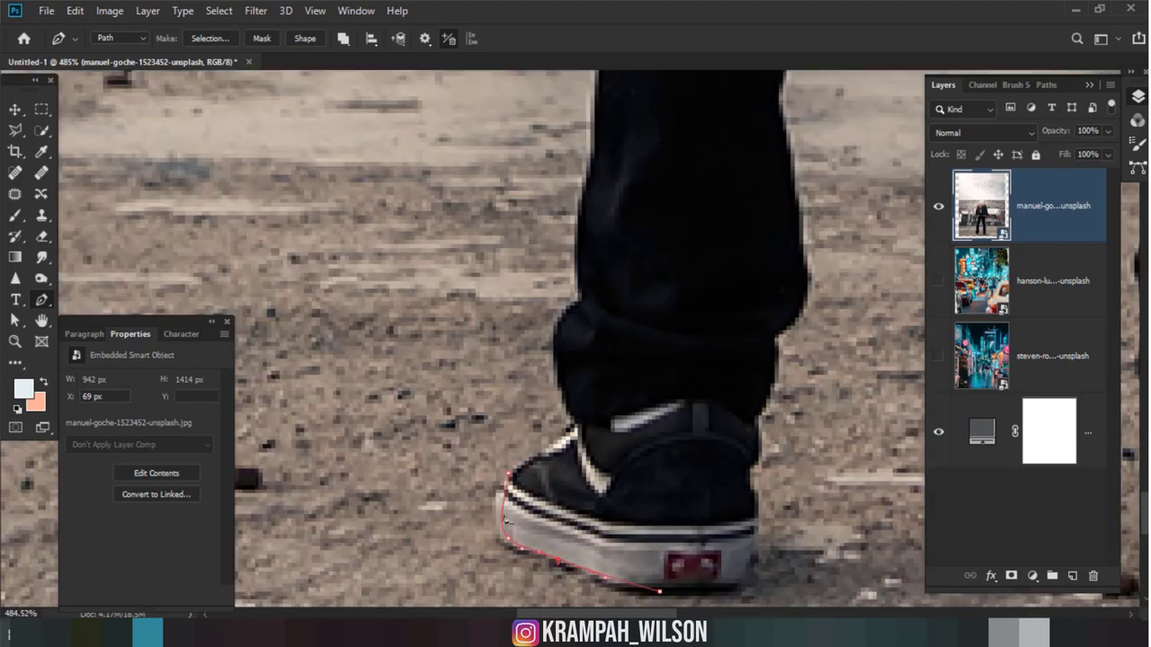
pyautogui.click(508, 478)
pyautogui.click(553, 445)
pyautogui.click(567, 396)
pyautogui.scroll(1, 566, 396)
pyautogui.scroll(2, 593, 270)
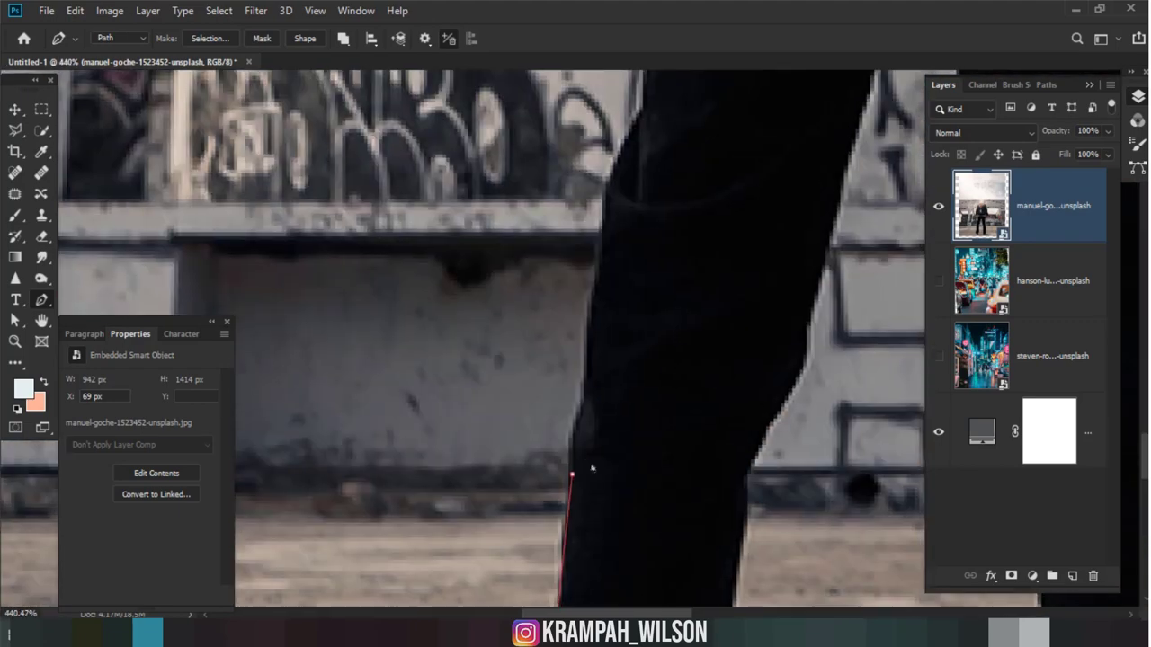
pyautogui.click(643, 109)
pyautogui.scroll(2, 558, 342)
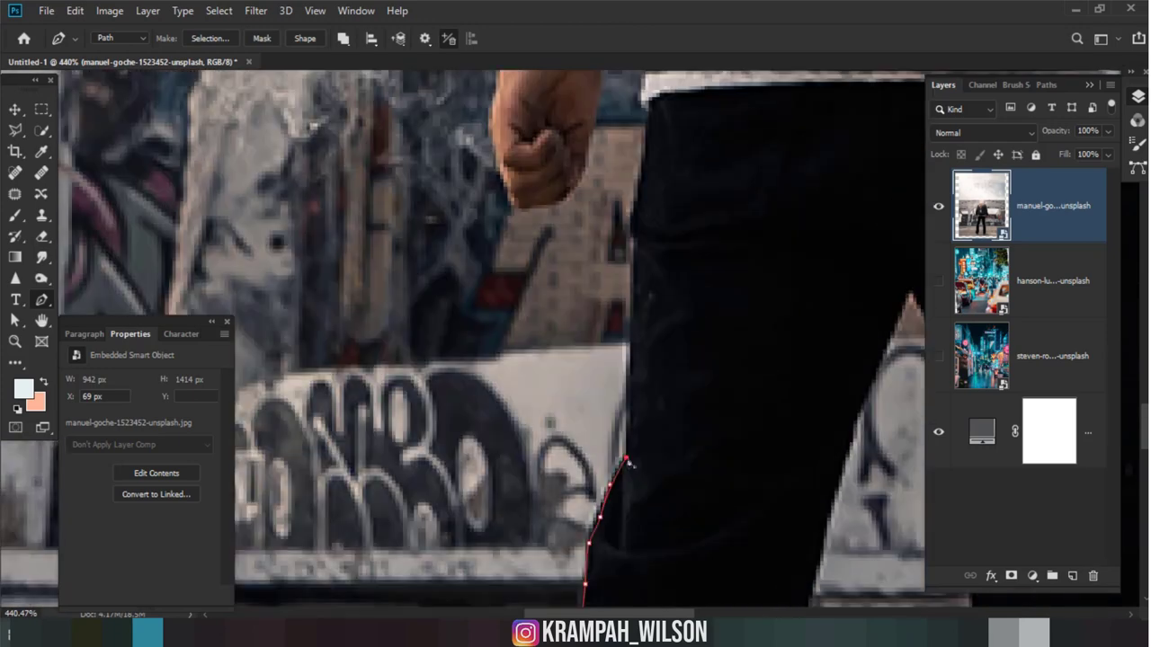
pyautogui.scroll(1, 531, 396)
pyautogui.scroll(2, 517, 423)
pyautogui.click(517, 420)
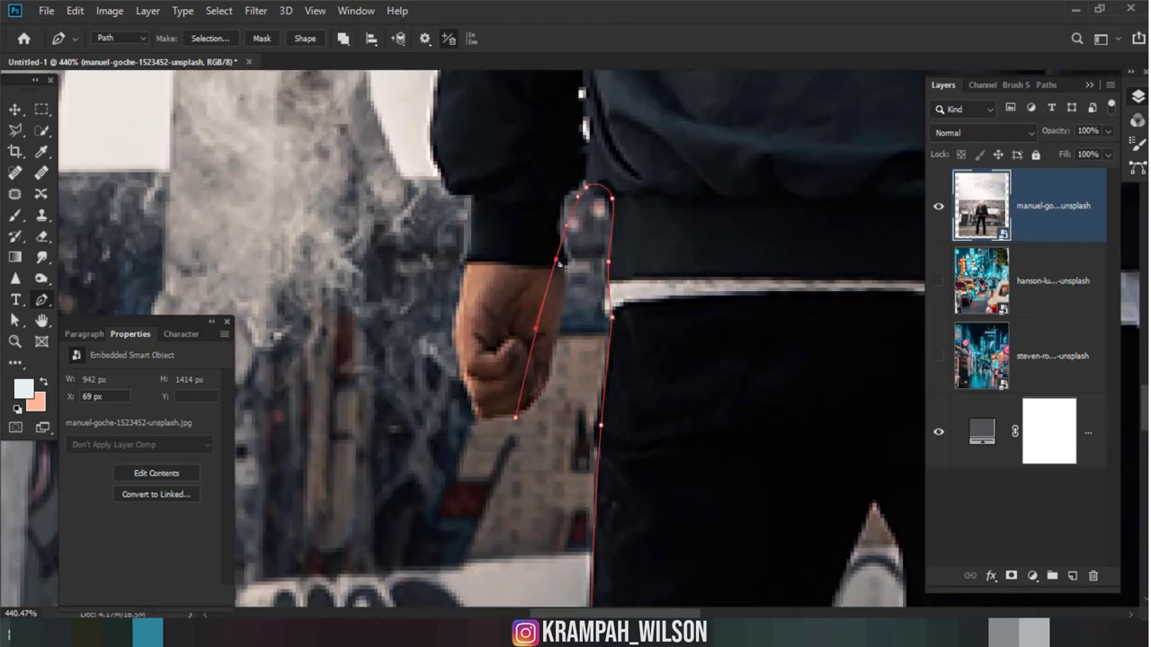
pyautogui.moveTo(467, 408); pyautogui.dragTo(471, 430)
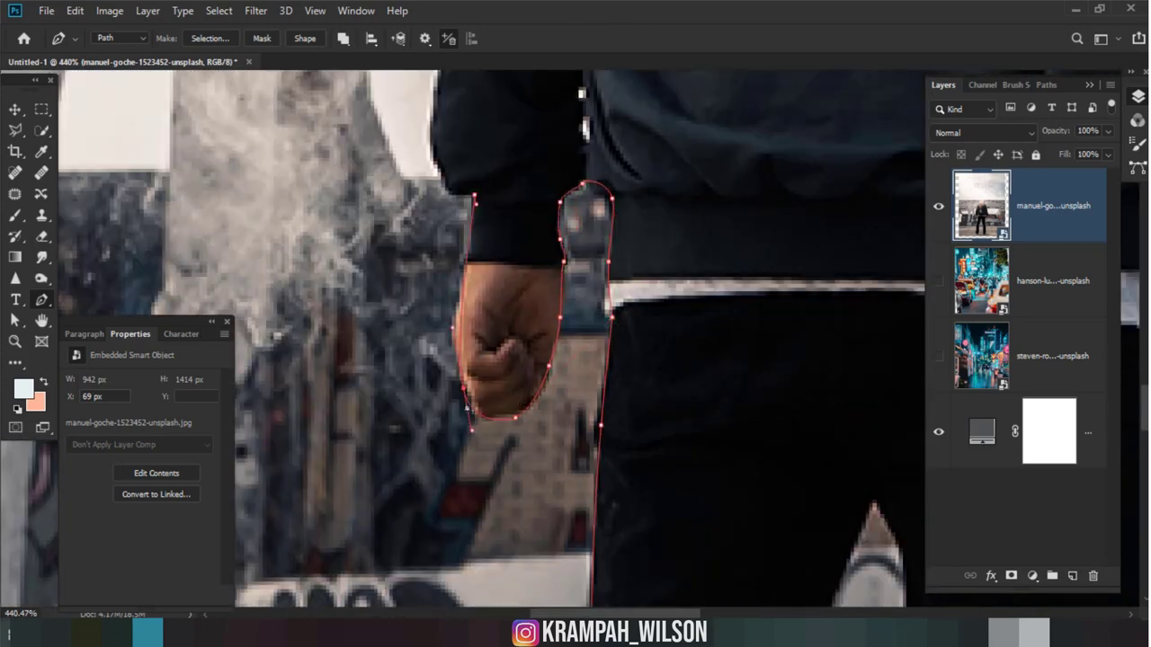
pyautogui.click(474, 194)
# Step: Continue the path up the jacket edge and across the top of the hood
pyautogui.scroll(3, 459, 225)
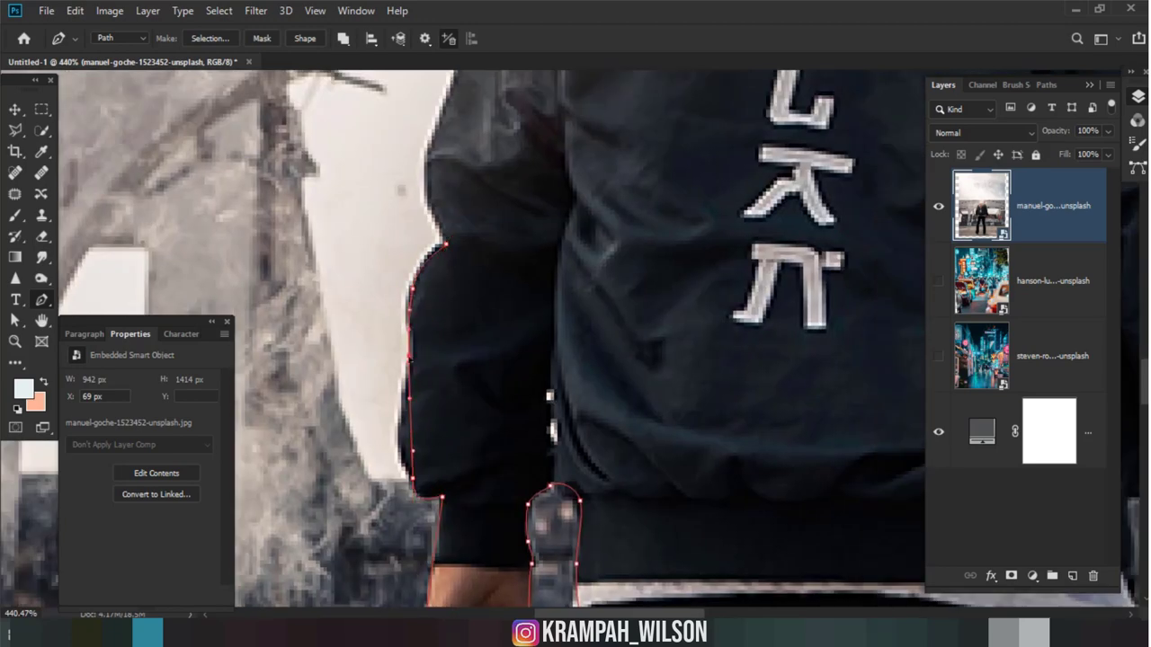
pyautogui.scroll(2, 441, 459)
pyautogui.scroll(5, 441, 459)
pyautogui.click(583, 194)
pyautogui.click(712, 176)
pyautogui.click(877, 180)
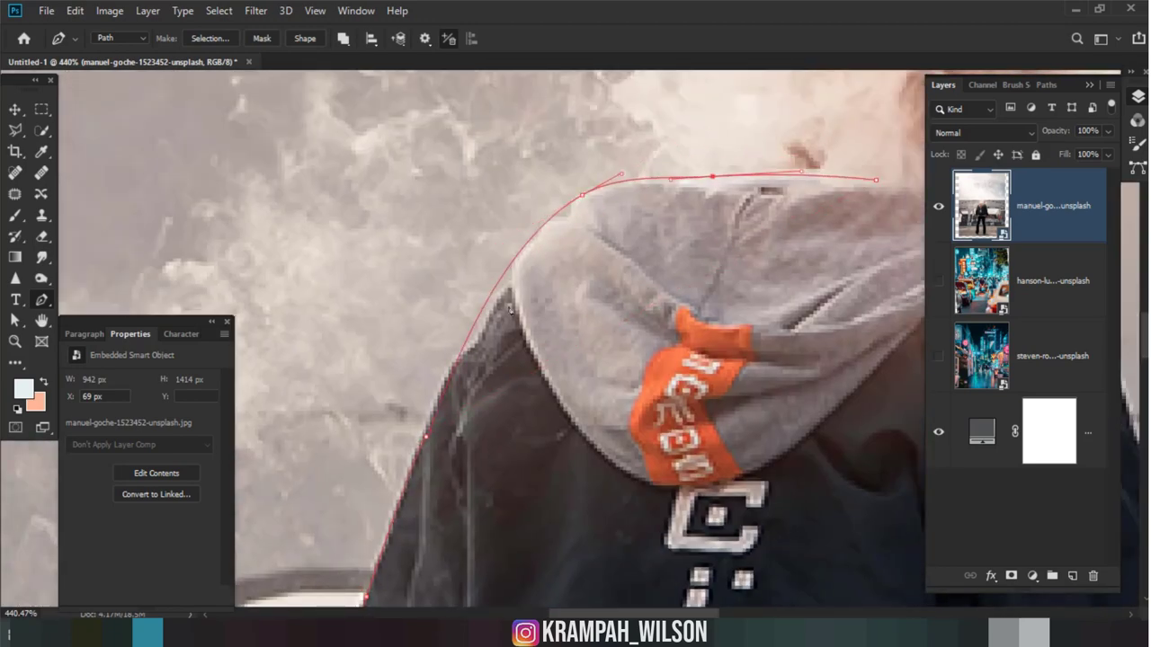
pyautogui.click(474, 340)
pyautogui.scroll(2, 476, 345)
pyautogui.hscroll(5, 540, 315)
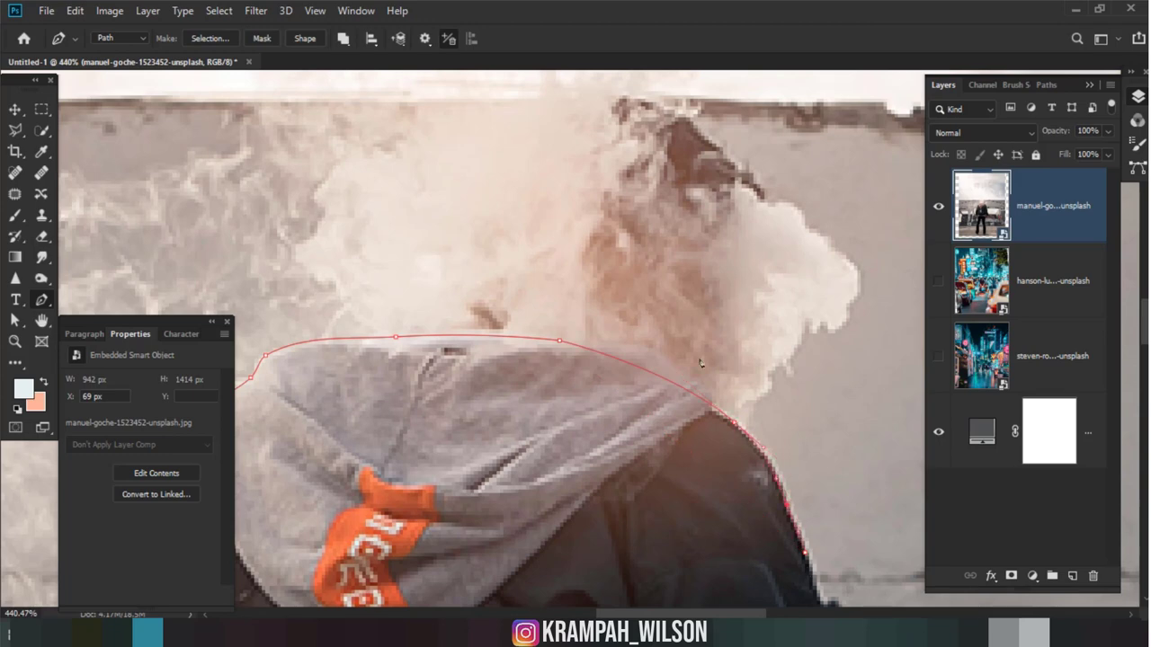
pyautogui.scroll(-5, 645, 257)
pyautogui.scroll(-4, 644, 256)
pyautogui.scroll(-4, 714, 382)
# Step: Trace the path down the far sleeve, around the hand and up the inner arm
pyautogui.click(754, 415)
pyautogui.scroll(-1, 754, 415)
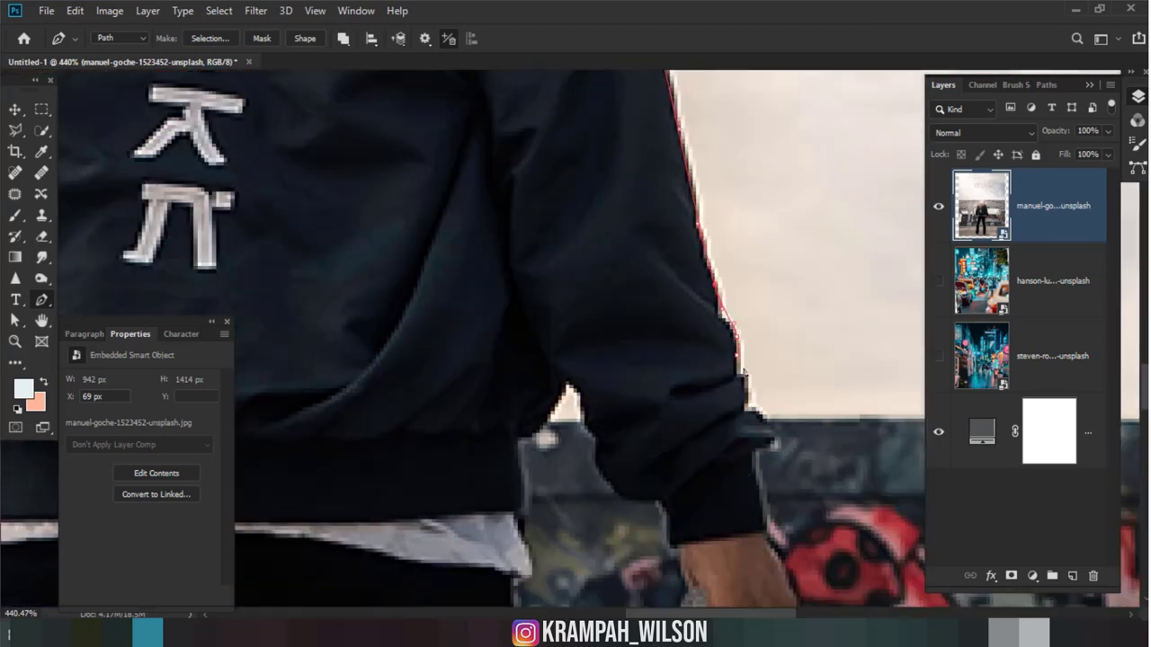
pyautogui.scroll(-5, 761, 440)
pyautogui.click(778, 476)
pyautogui.click(757, 555)
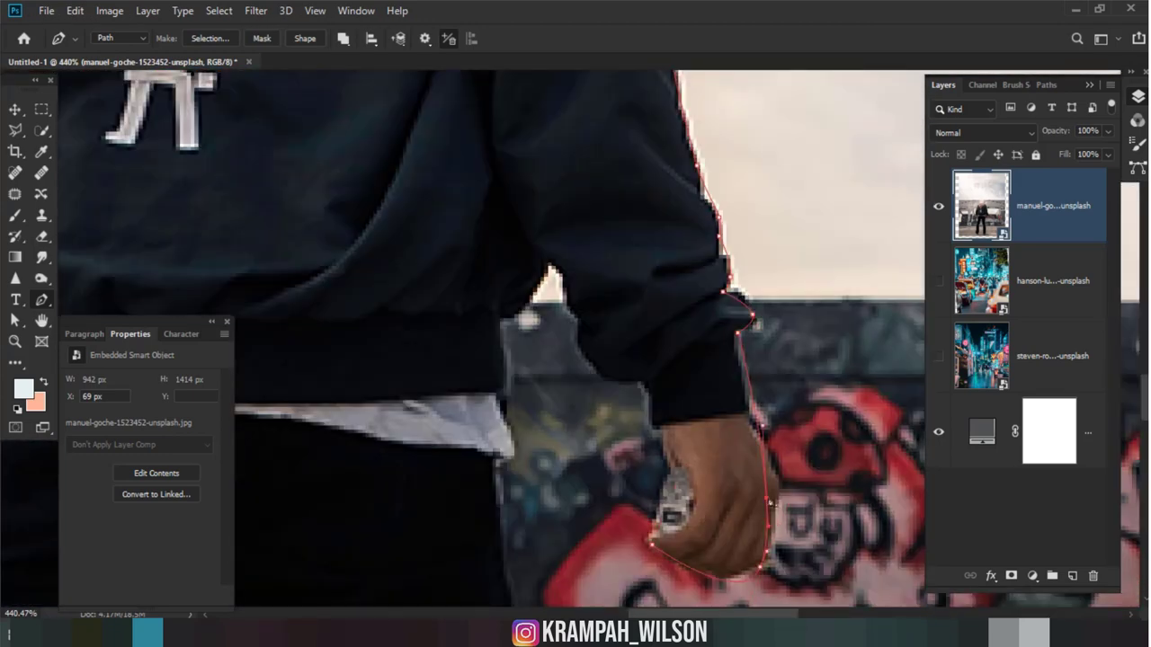
pyautogui.click(706, 567)
pyautogui.click(649, 521)
pyautogui.scroll(-3, 740, 426)
pyautogui.scroll(3, 670, 275)
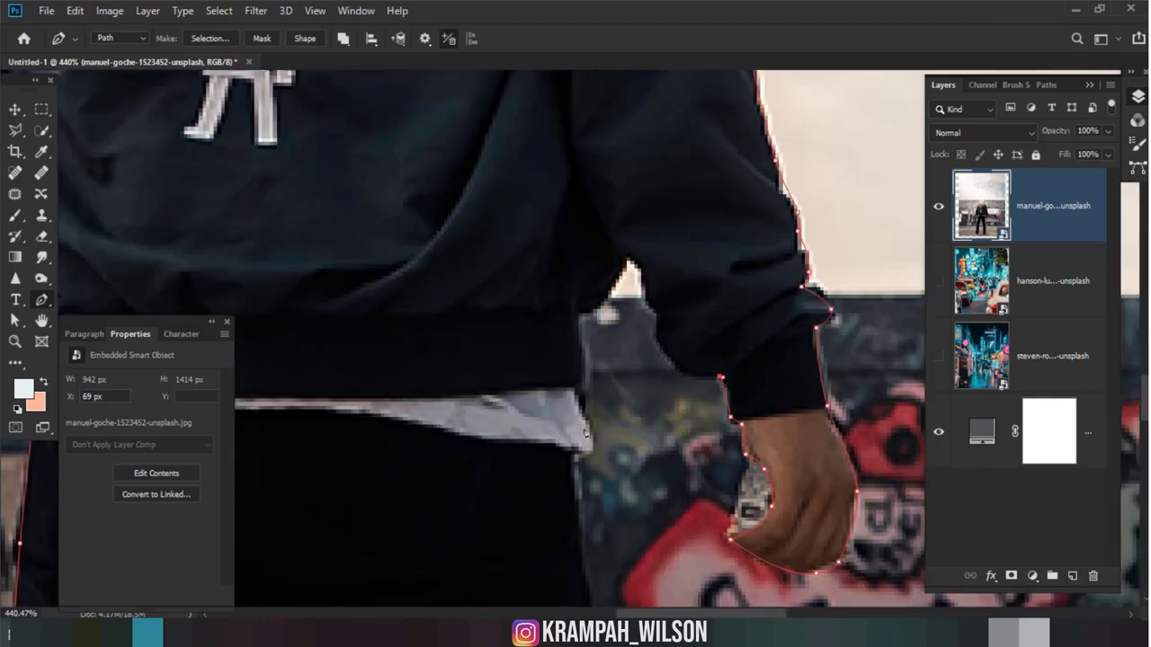
pyautogui.click(713, 371)
pyautogui.click(643, 294)
pyautogui.click(607, 285)
pyautogui.click(576, 366)
# Step: Trace down the leg edge and around the heel and sole of the shoe
pyautogui.scroll(-3, 582, 310)
pyautogui.scroll(-3, 582, 310)
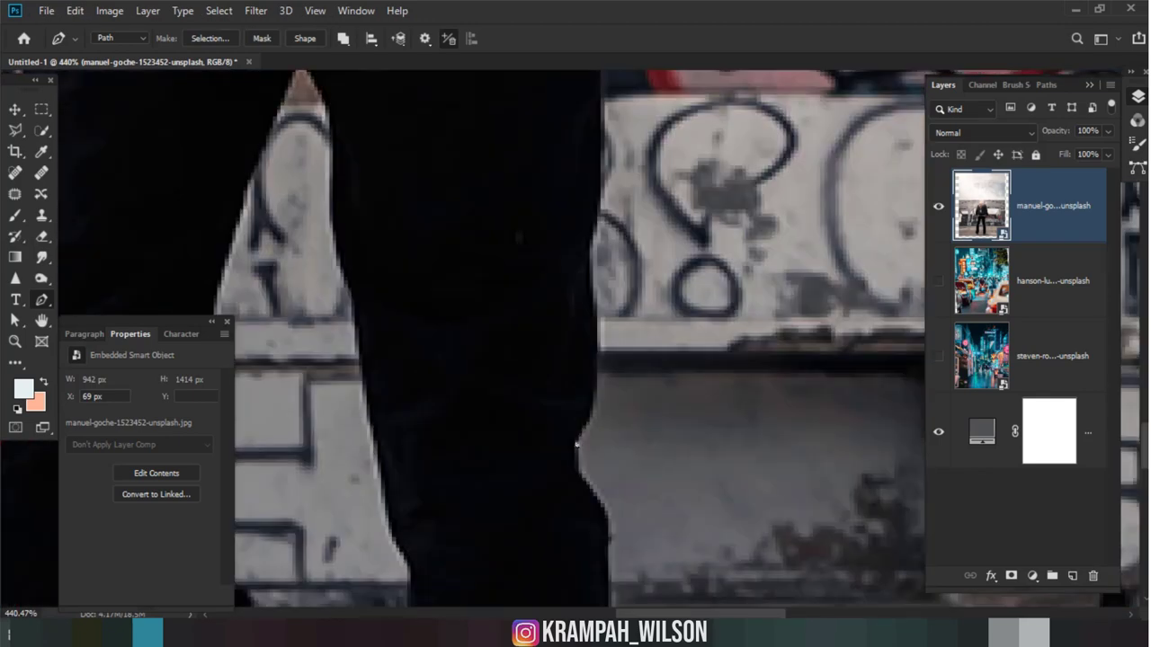
pyautogui.scroll(1, 582, 310)
pyautogui.scroll(1, 582, 311)
pyautogui.scroll(-6, 580, 126)
pyautogui.click(571, 109)
pyautogui.click(610, 196)
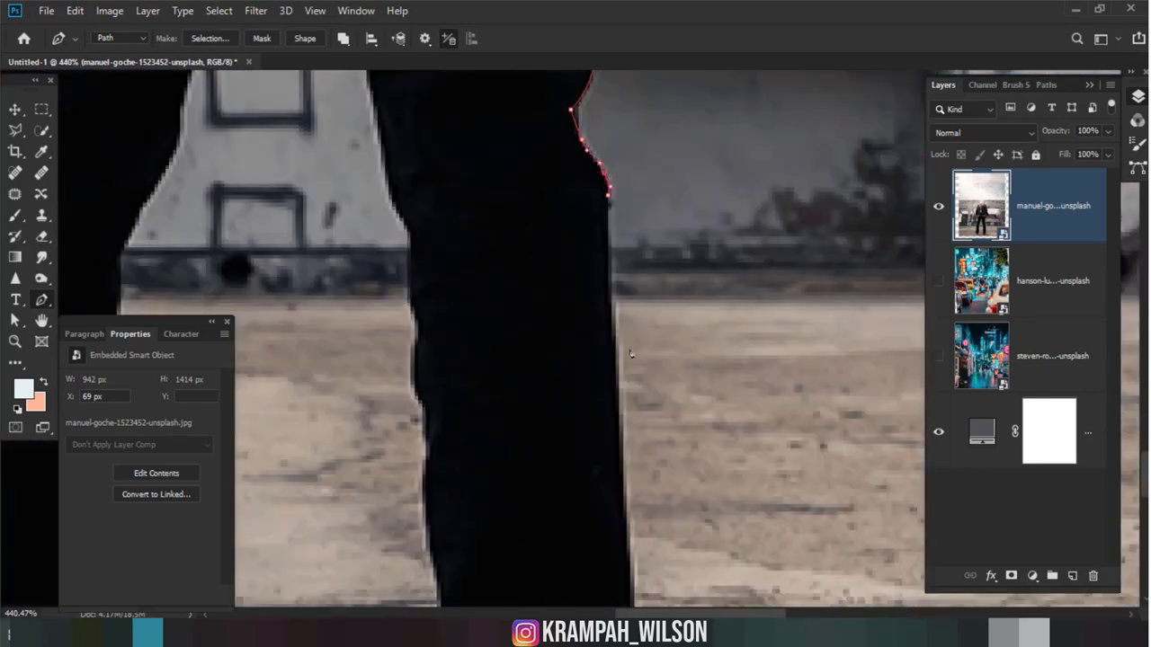
pyautogui.click(621, 422)
pyautogui.click(622, 490)
pyautogui.scroll(-5, 623, 490)
pyautogui.click(619, 326)
pyautogui.click(672, 434)
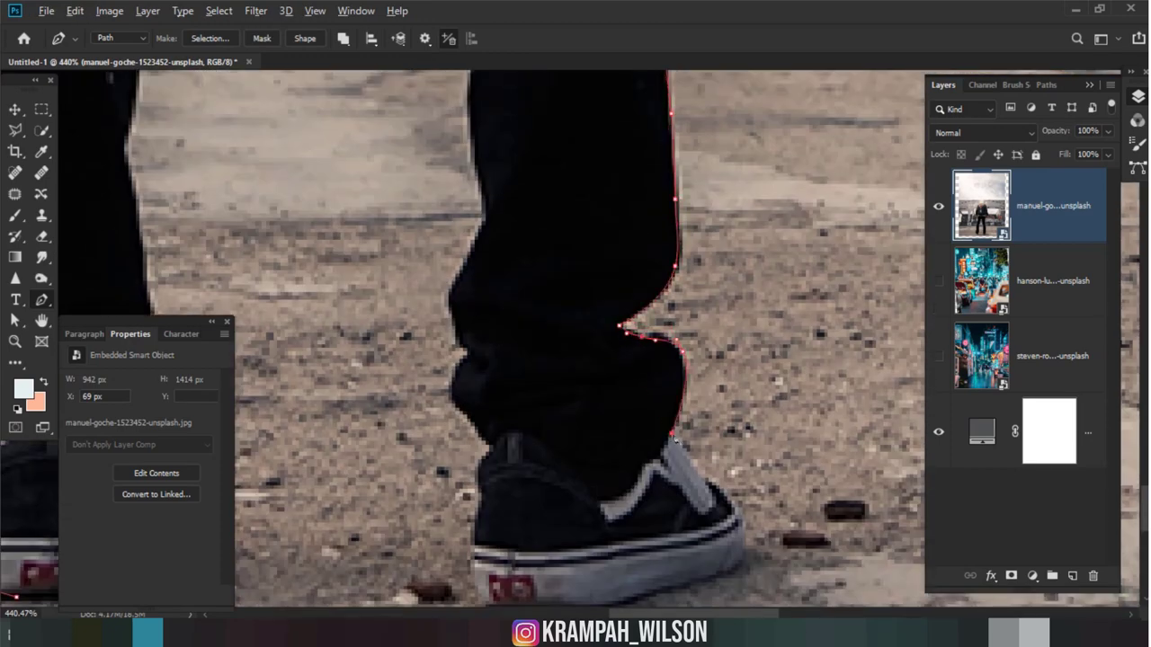
pyautogui.scroll(1, 656, 409)
pyautogui.click(830, 441)
pyautogui.click(771, 488)
pyautogui.click(675, 512)
pyautogui.click(570, 511)
# Step: Trace the inner legs and around the second shoe to complete the figure outline
pyautogui.scroll(1, 832, 429)
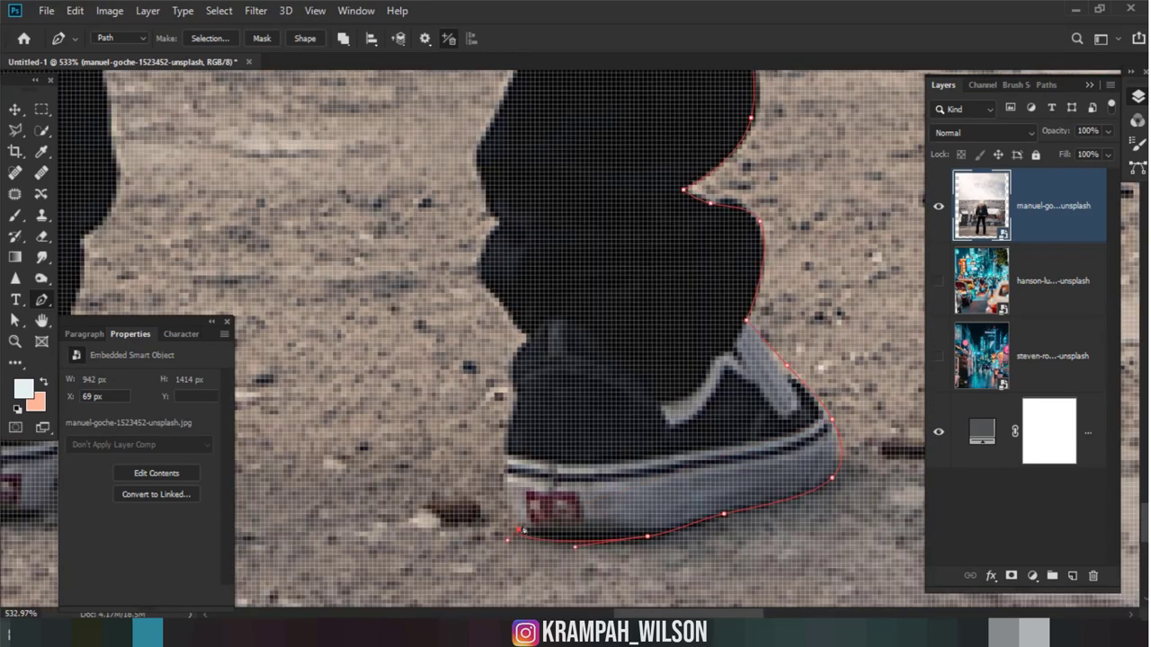
pyautogui.scroll(3, 832, 429)
pyautogui.scroll(3, 598, 359)
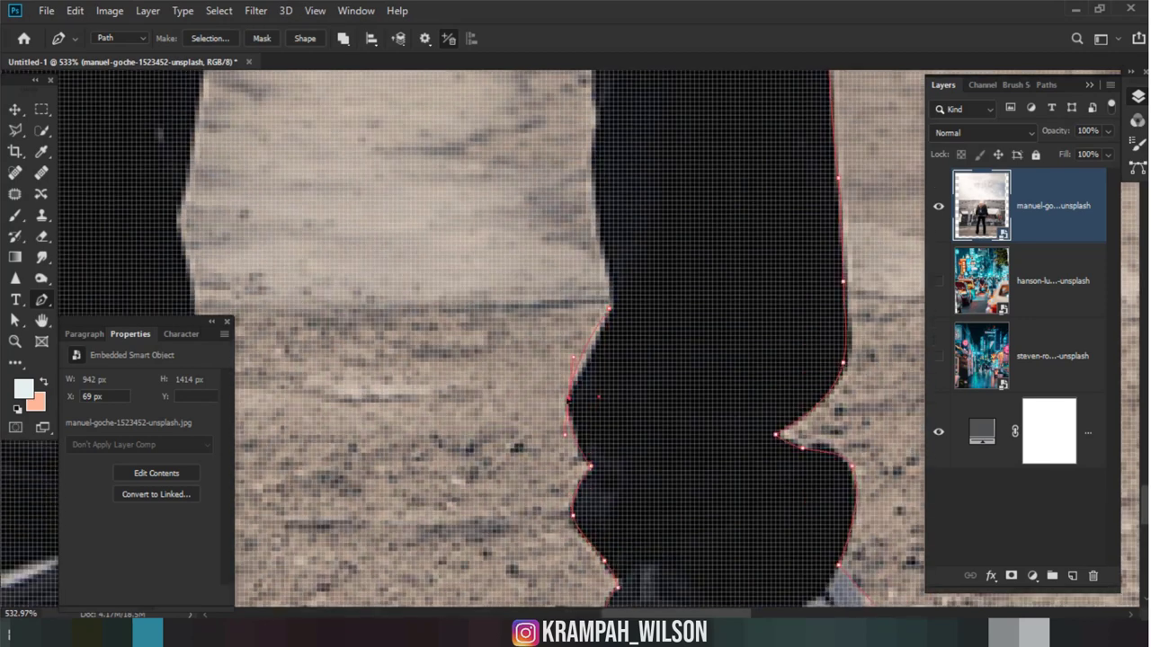
pyautogui.scroll(3, 598, 360)
pyautogui.scroll(-1, 648, 450)
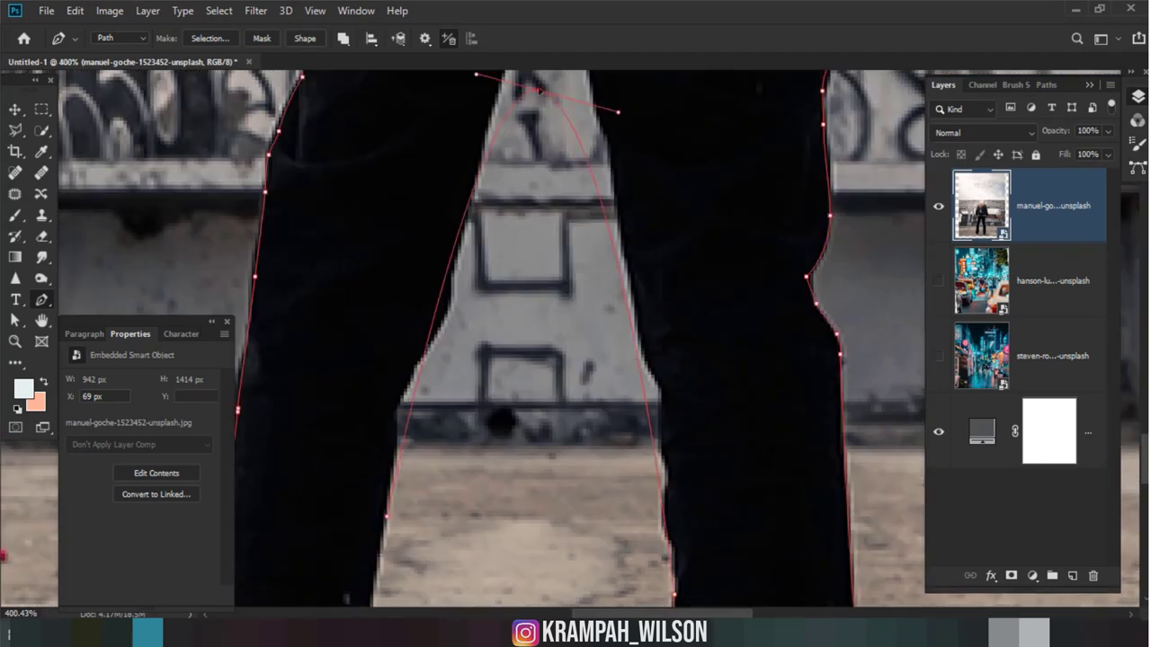
pyautogui.scroll(3, 629, 405)
pyautogui.click(552, 151)
pyautogui.scroll(-2, 552, 269)
pyautogui.click(378, 593)
pyautogui.scroll(-2, 630, 405)
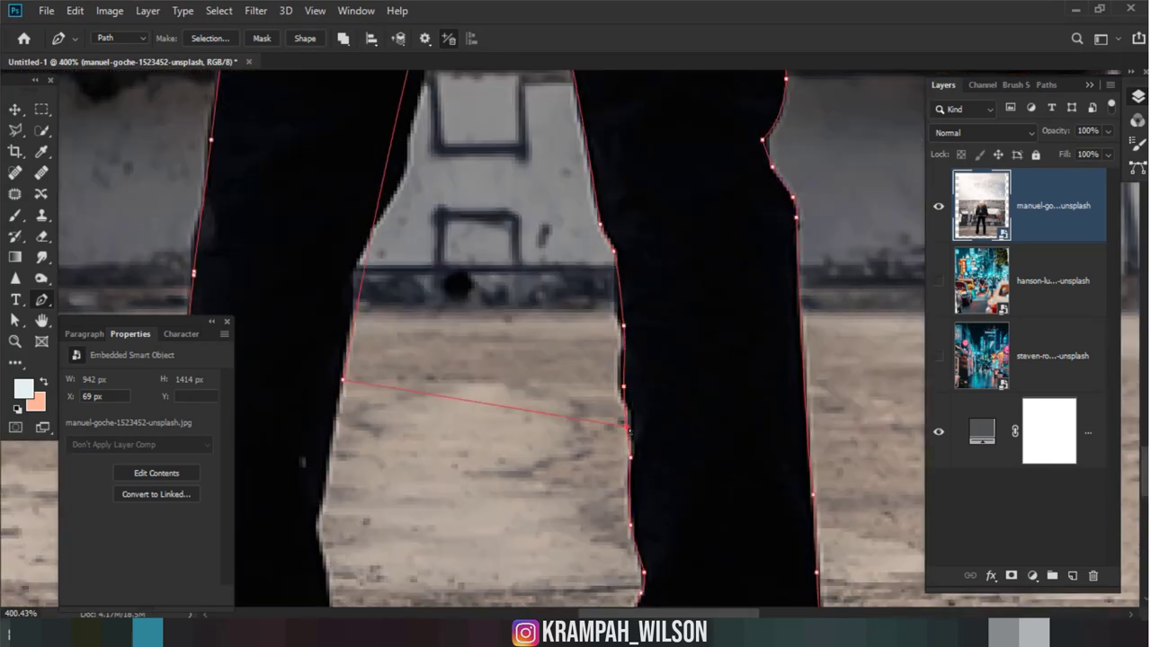
pyautogui.scroll(3, 629, 359)
pyautogui.scroll(3, 593, 270)
pyautogui.scroll(-3, 590, 371)
pyautogui.click(543, 378)
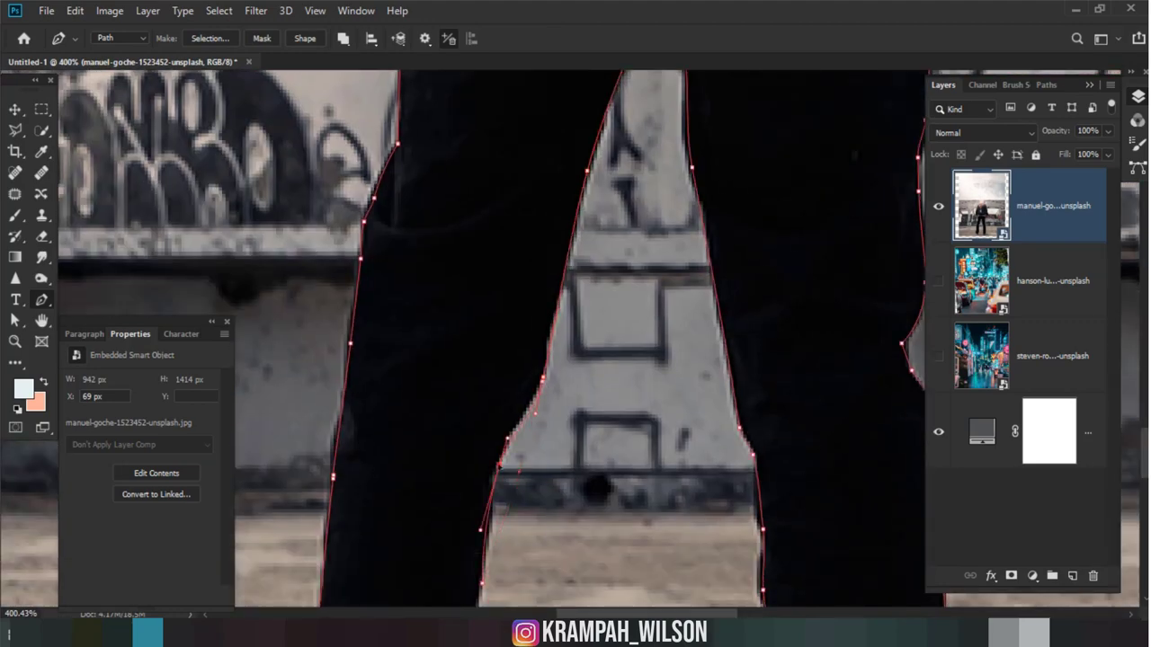
pyautogui.scroll(-3, 594, 360)
pyautogui.scroll(-3, 594, 315)
pyautogui.click(606, 256)
pyautogui.scroll(-3, 606, 256)
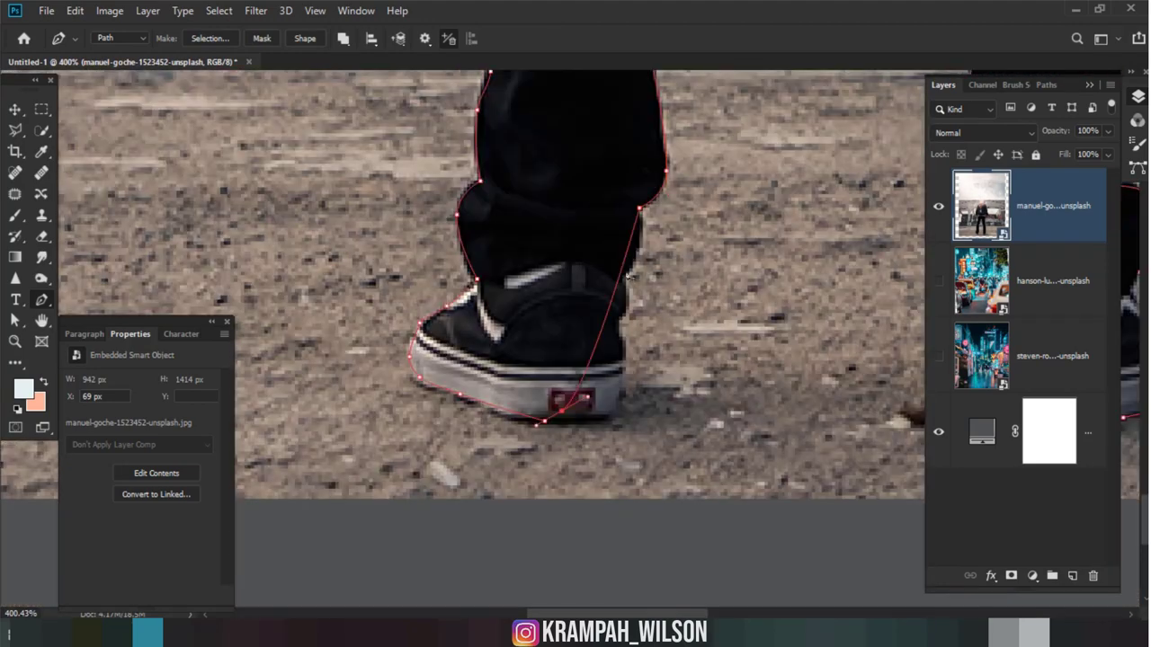
pyautogui.click(635, 257)
pyautogui.click(625, 302)
pyautogui.click(623, 342)
pyautogui.click(616, 410)
pyautogui.click(553, 421)
# Step: Fit the image on screen and mask the figure layer to the traced path
pyautogui.hotkey('ctrl', '0')
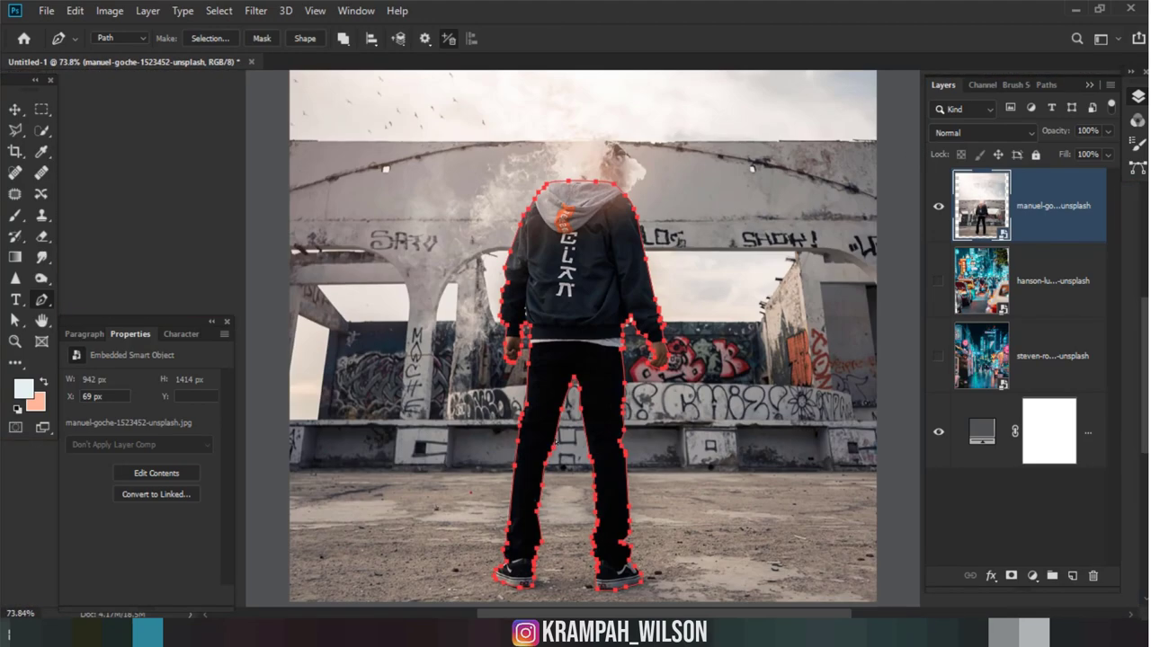
pyautogui.click(1011, 575)
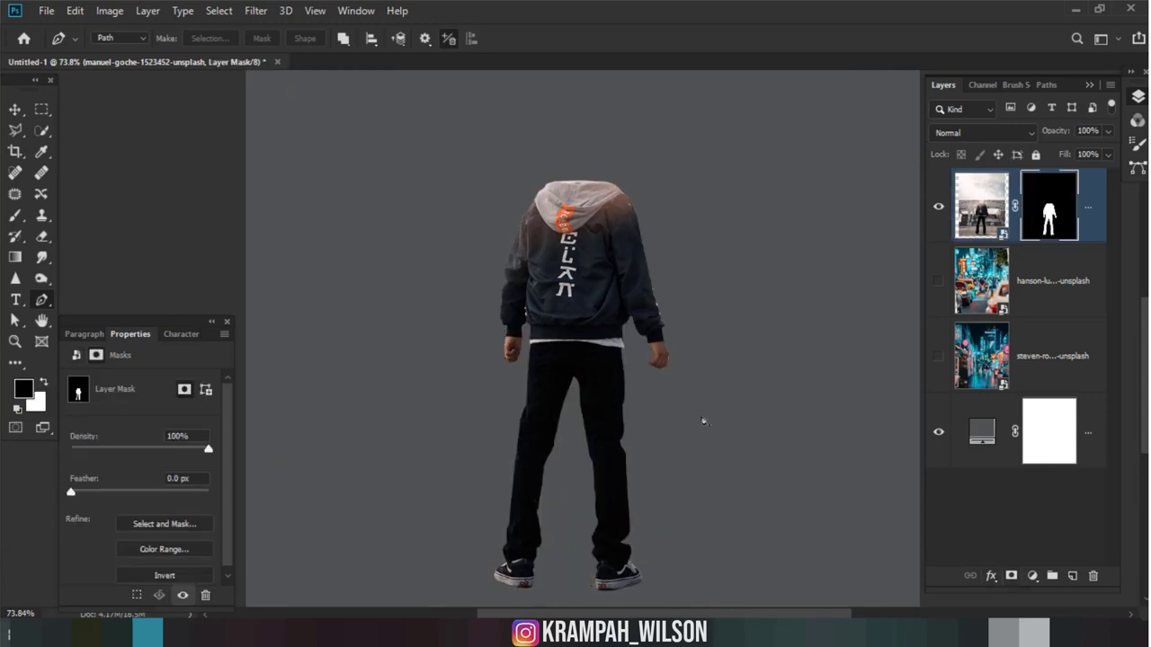
pyautogui.scroll(-2, 700, 409)
pyautogui.scroll(-1, 683, 365)
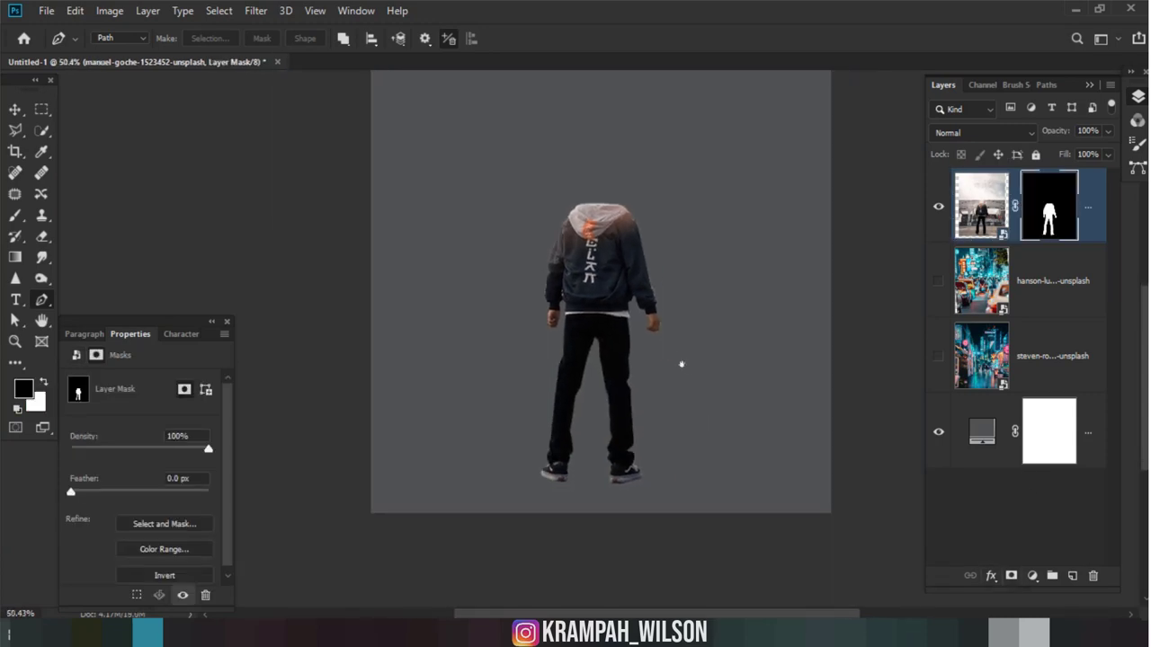
pyautogui.scroll(3, 679, 360)
pyautogui.scroll(-2, 711, 359)
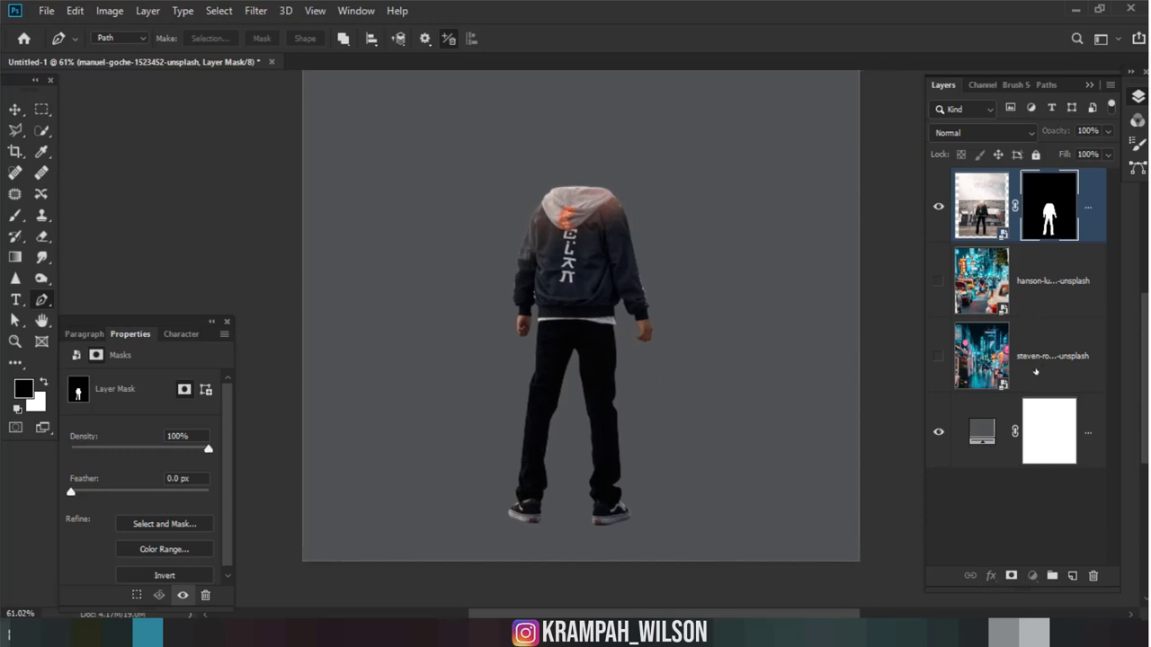
pyautogui.click(946, 367)
# Step: Show the neon street photo and scale it to about 1373 × 1508 px to fill the canvas
pyautogui.click(939, 357)
pyautogui.scroll(-3, 583, 402)
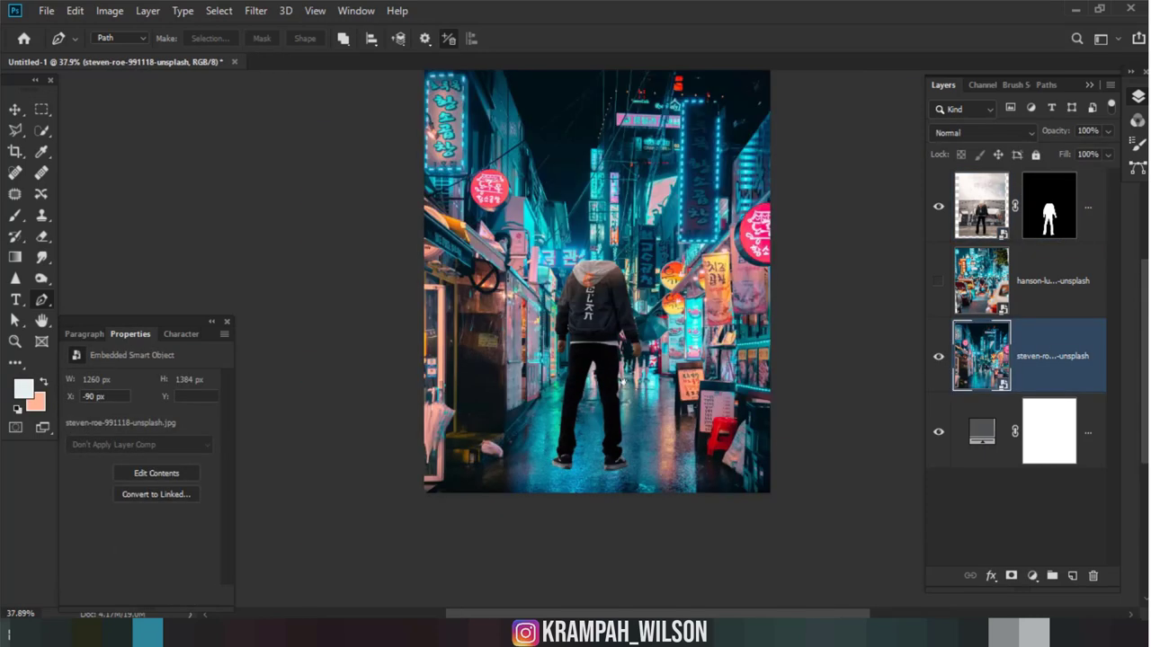
pyautogui.scroll(-2, 583, 402)
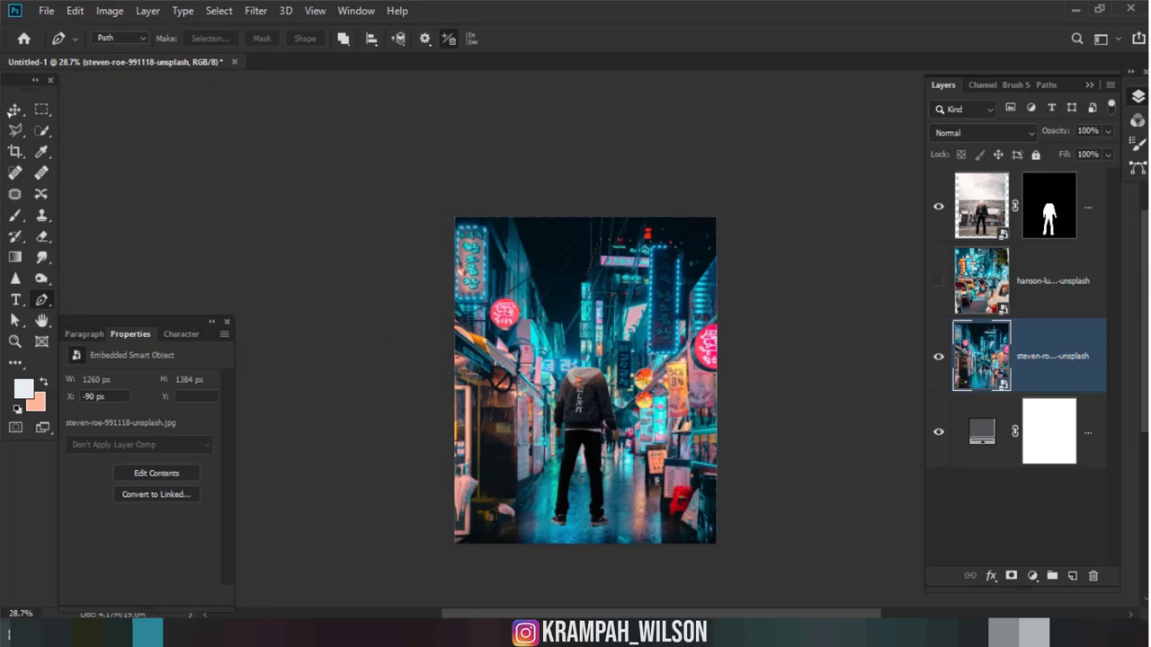
pyautogui.press('v')
pyautogui.scroll(1, 585, 378)
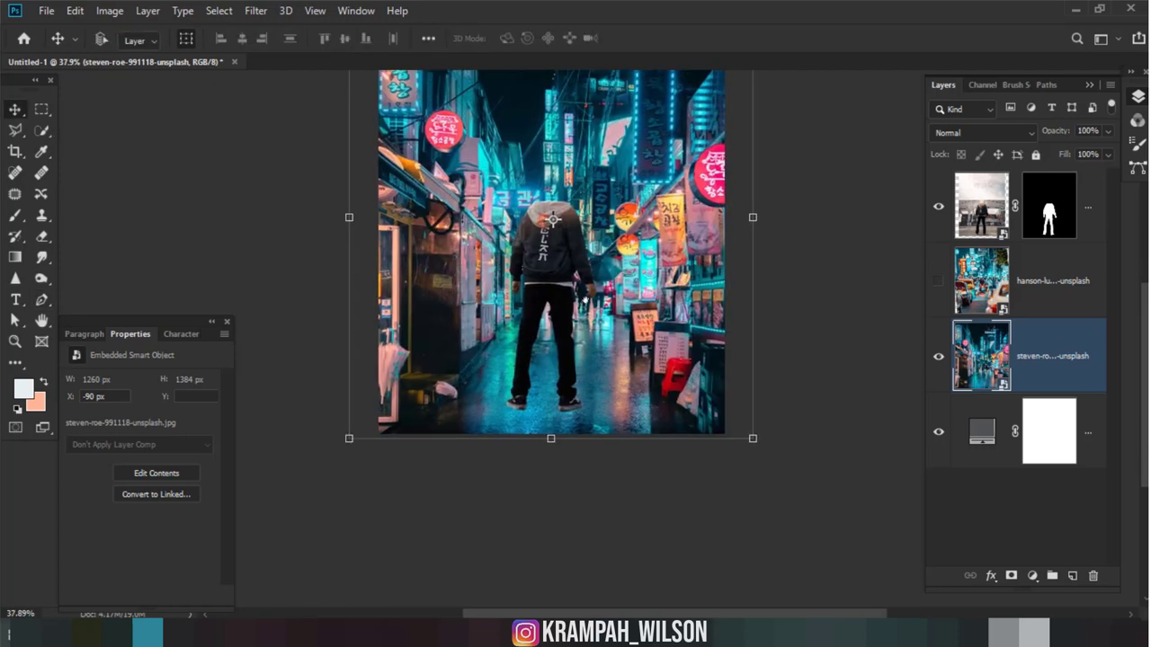
pyautogui.scroll(-1, 585, 300)
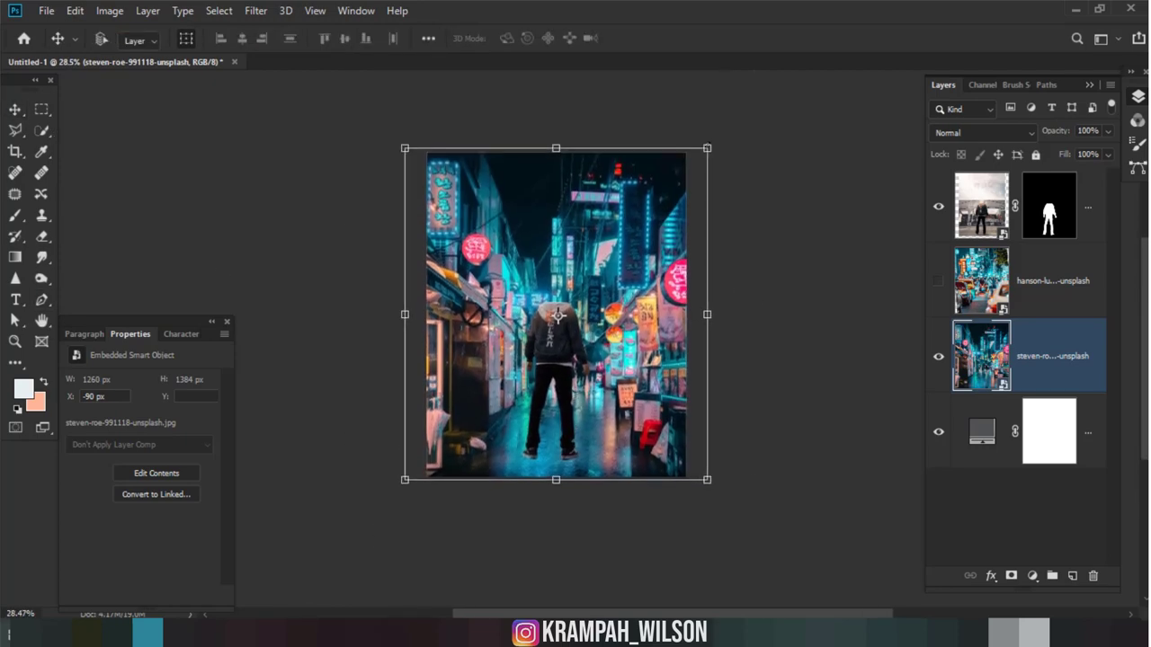
pyautogui.hotkey('ctrl', 't')
pyautogui.moveTo(707, 147)
pyautogui.mouseDown()
pyautogui.moveTo(695, 154)
pyautogui.moveTo(748, 126)
pyautogui.mouseUp()
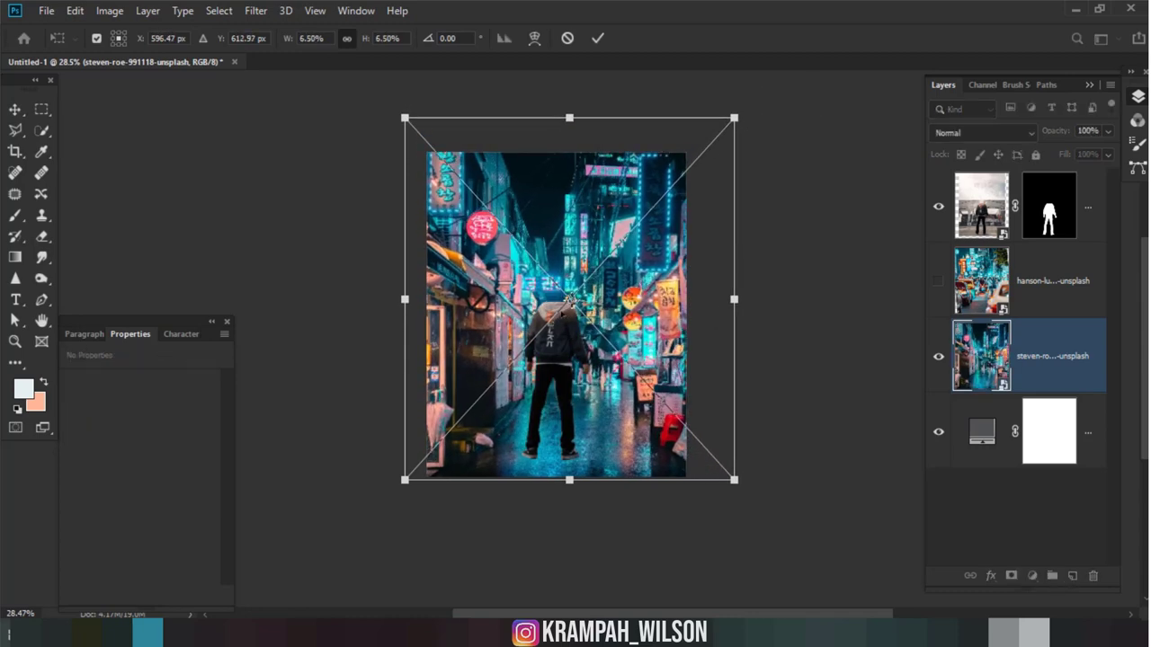
pyautogui.moveTo(573, 311); pyautogui.dragTo(566, 298)
pyautogui.hotkey('ctrl', 'z')
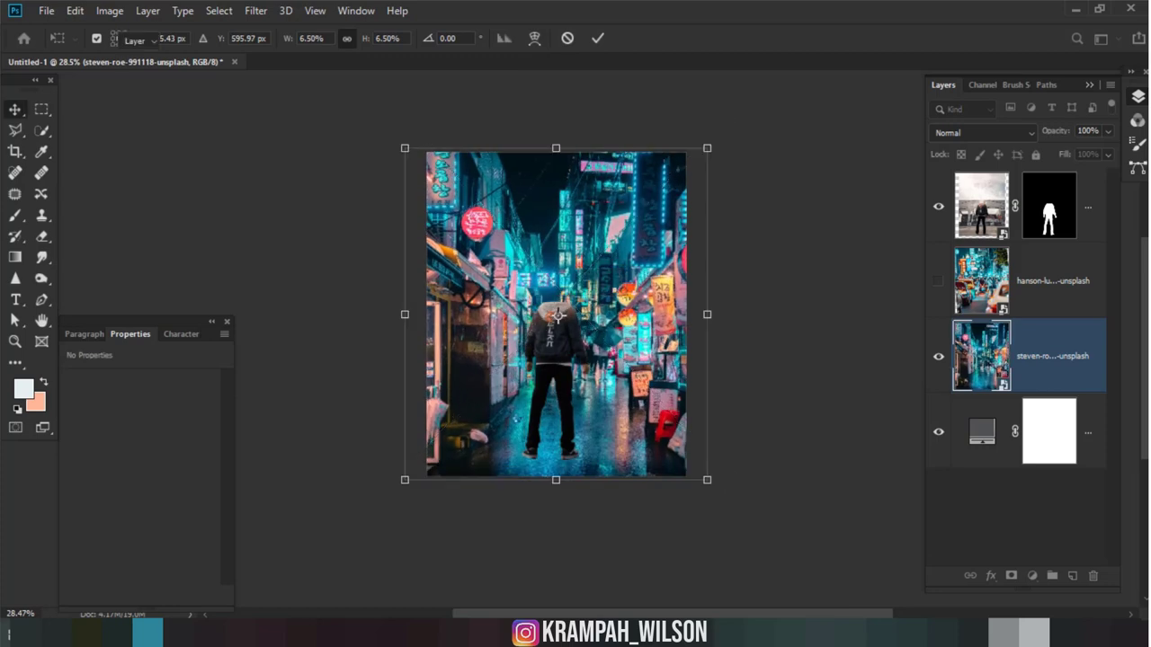
pyautogui.press('Return')
pyautogui.scroll(3, 516, 414)
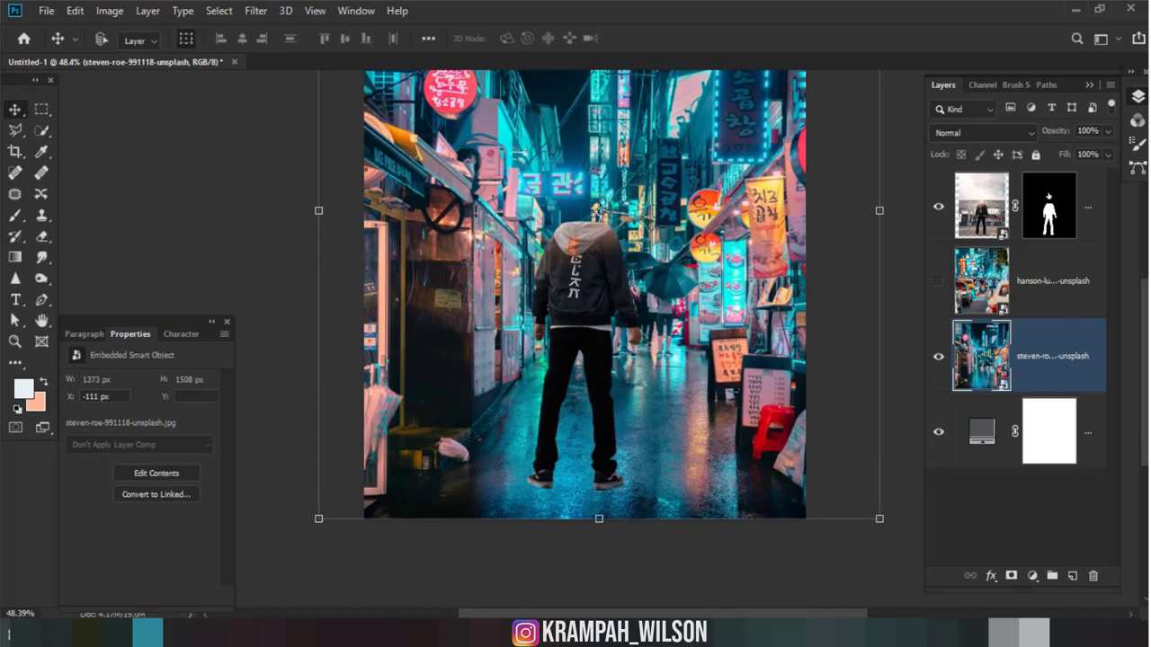
# Step: Scale the figure to 90.35%, shift it right, and duplicate the street photo layer
pyautogui.click(1047, 197)
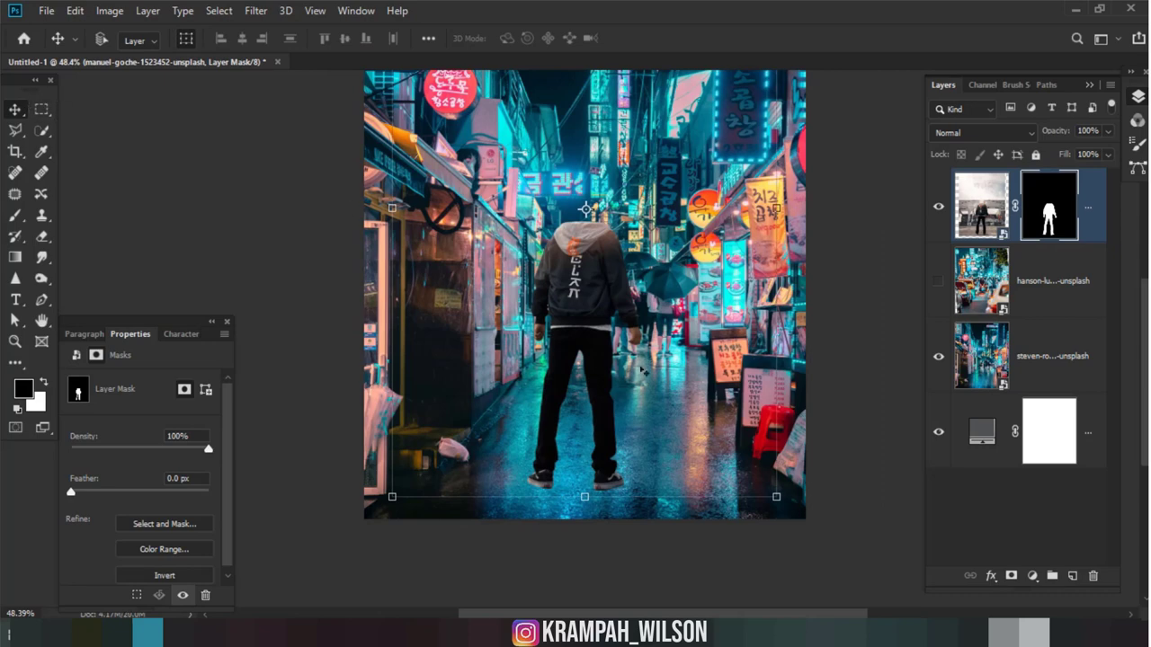
pyautogui.moveTo(610, 360); pyautogui.dragTo(625, 344)
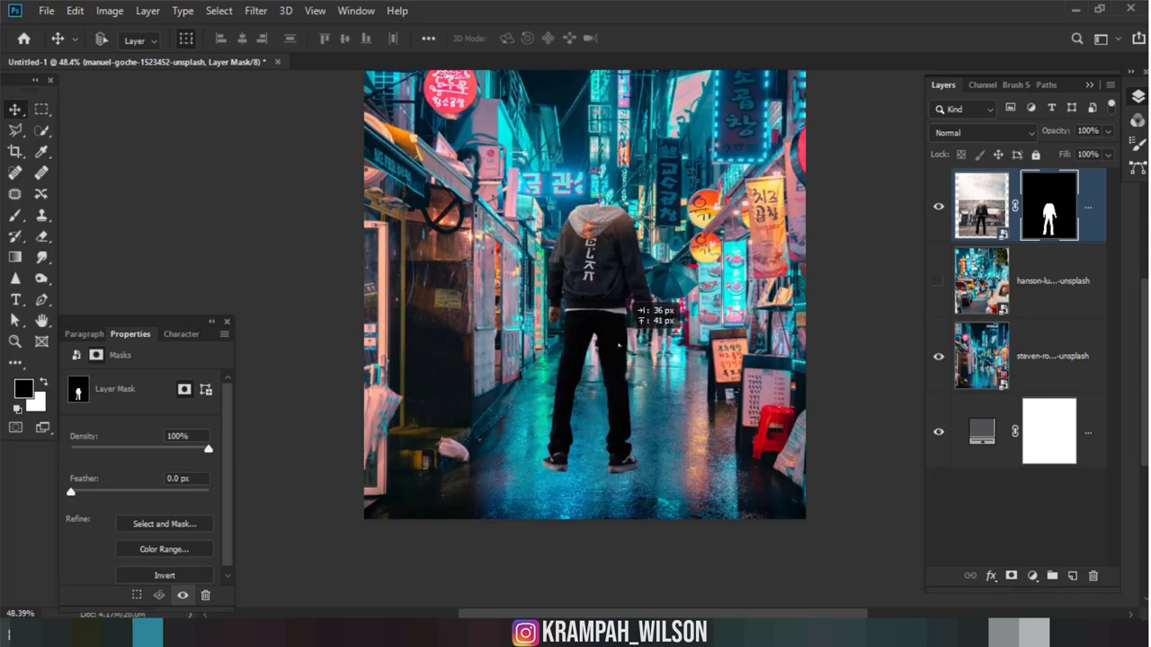
pyautogui.scroll(-2, 755, 180)
pyautogui.scroll(-2, 682, 250)
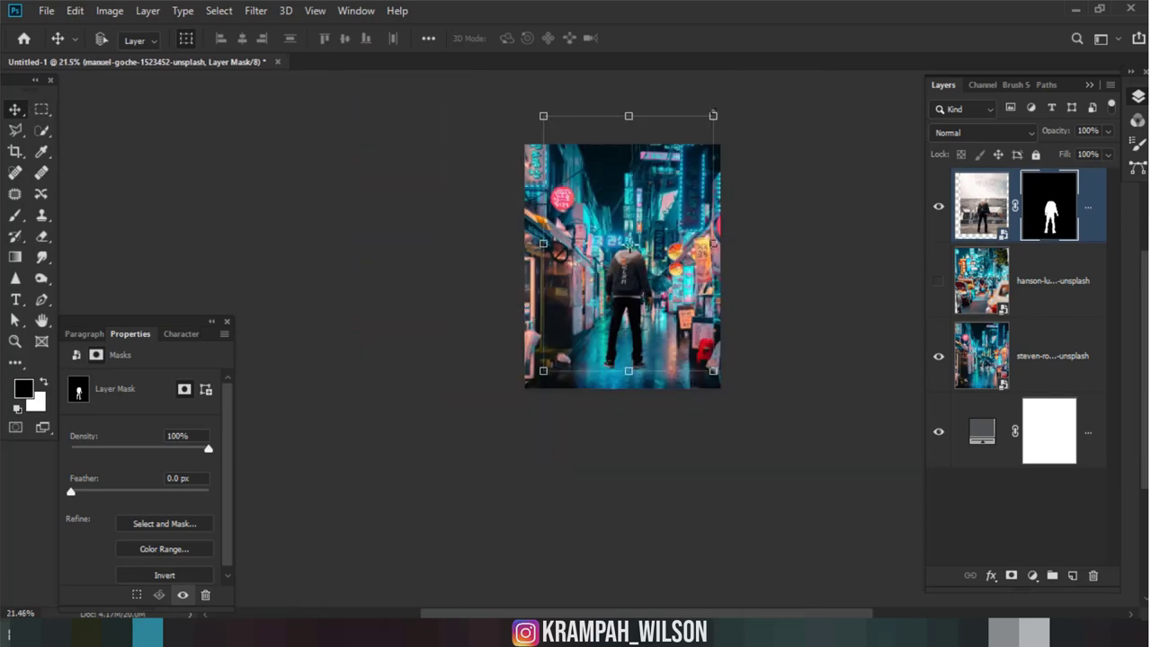
pyautogui.moveTo(713, 115); pyautogui.dragTo(697, 140)
pyautogui.scroll(2, 639, 297)
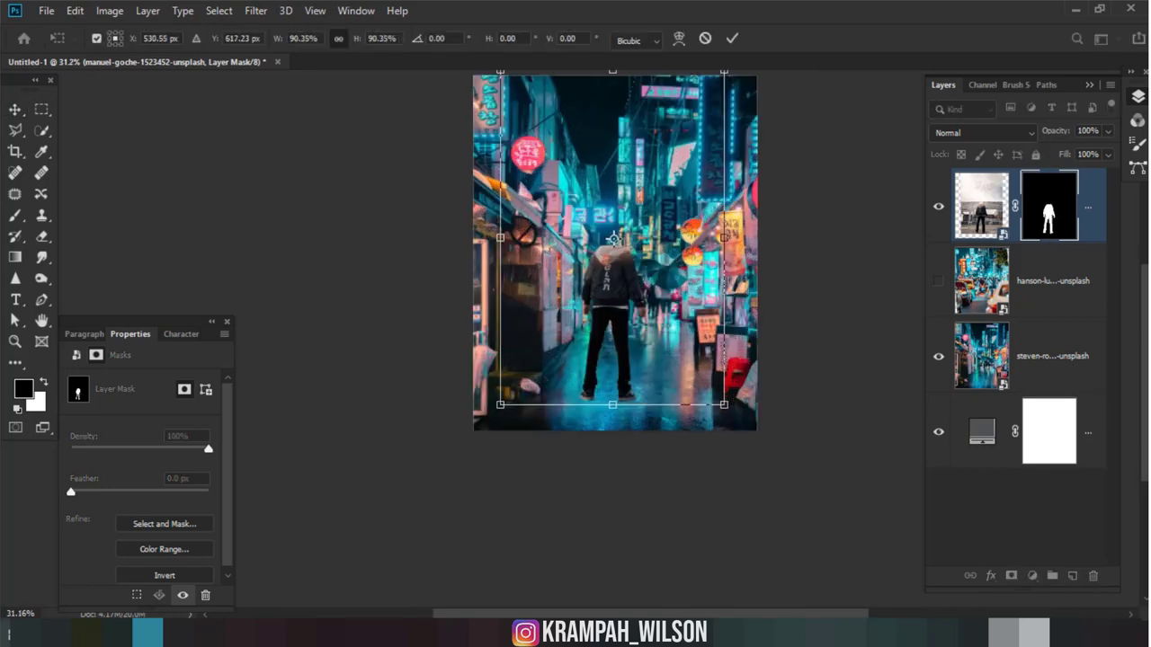
pyautogui.scroll(2, 651, 300)
pyautogui.scroll(2, 651, 301)
pyautogui.moveTo(575, 405); pyautogui.dragTo(619, 393)
pyautogui.scroll(-2, 618, 392)
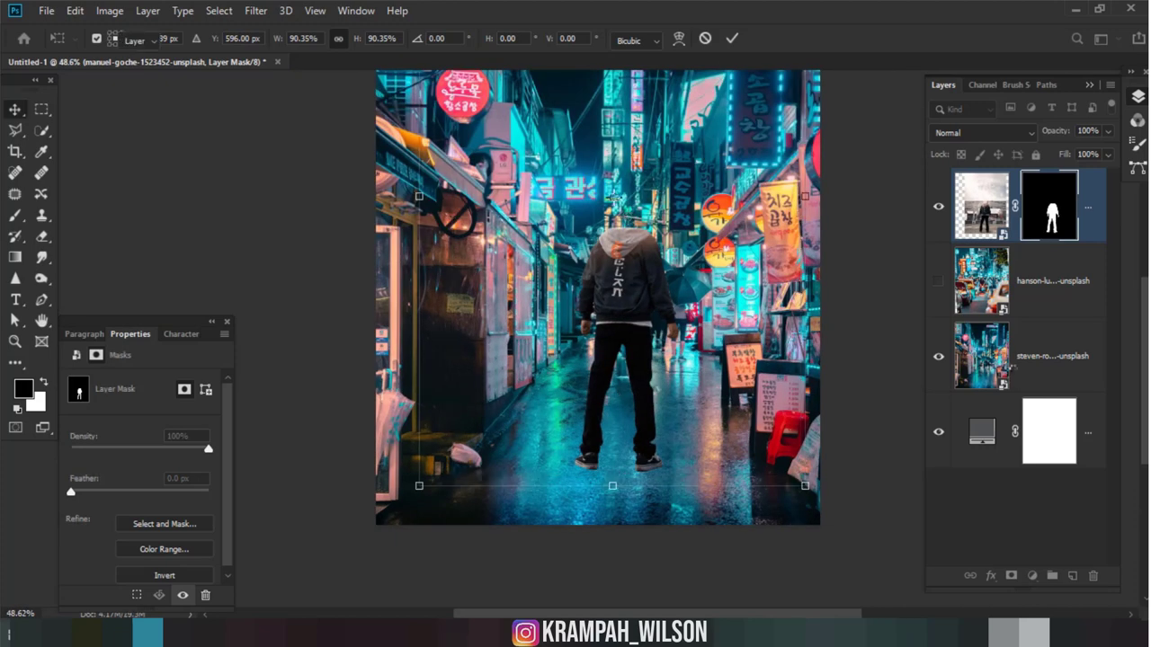
pyautogui.press('Return')
pyautogui.moveTo(1052, 356); pyautogui.dragTo(1077, 580)
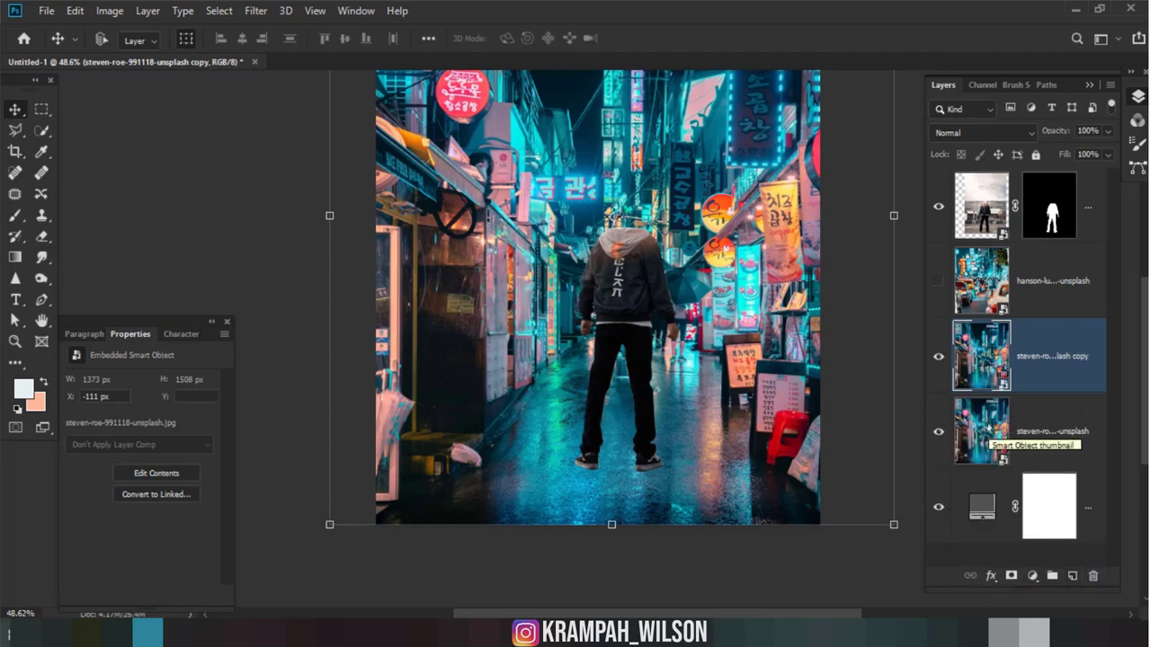
# Step: Apply a 7 px Field Blur with Light Bokeh at 54% to the street copy
pyautogui.click(255, 18)
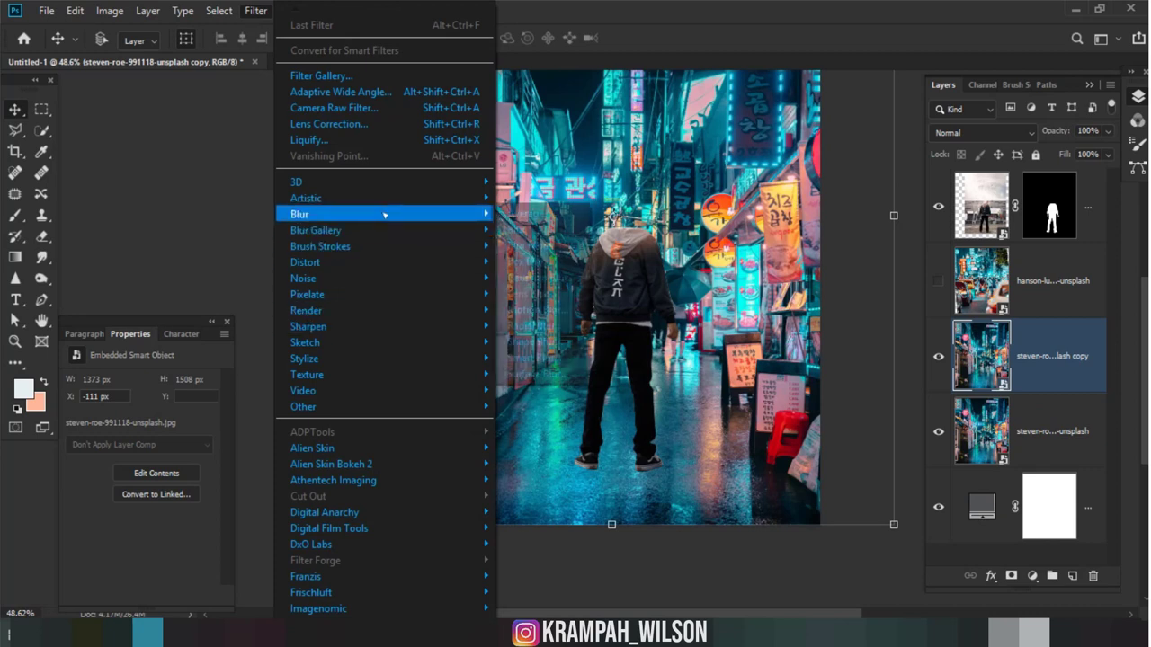
pyautogui.moveTo(299, 214)
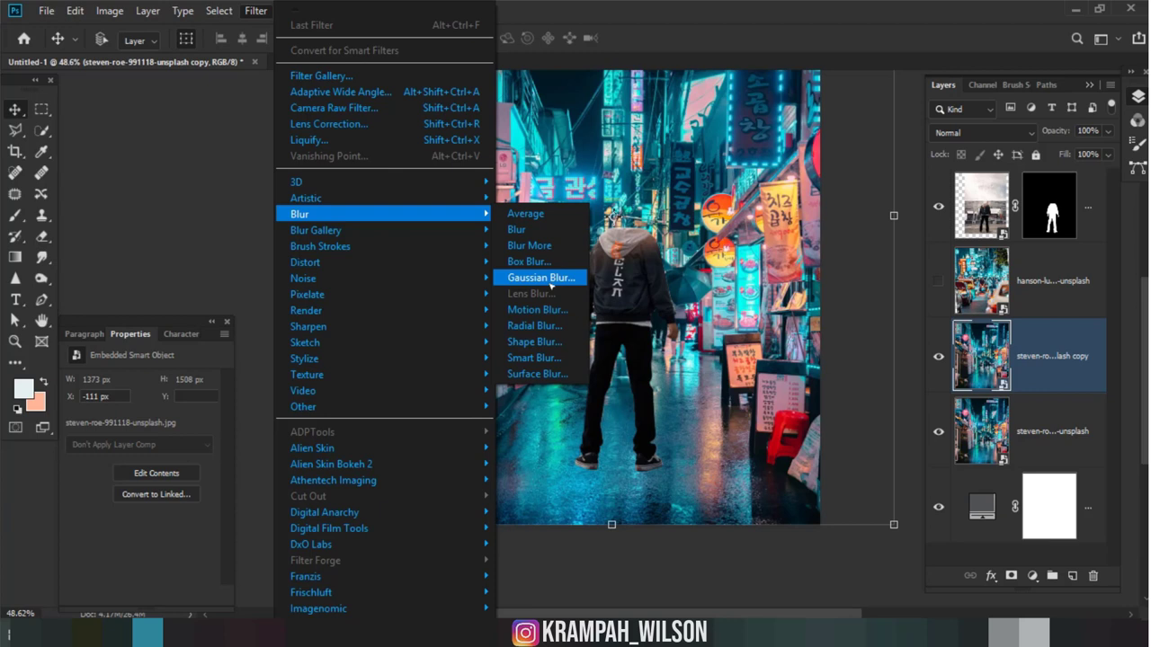
pyautogui.press('Escape')
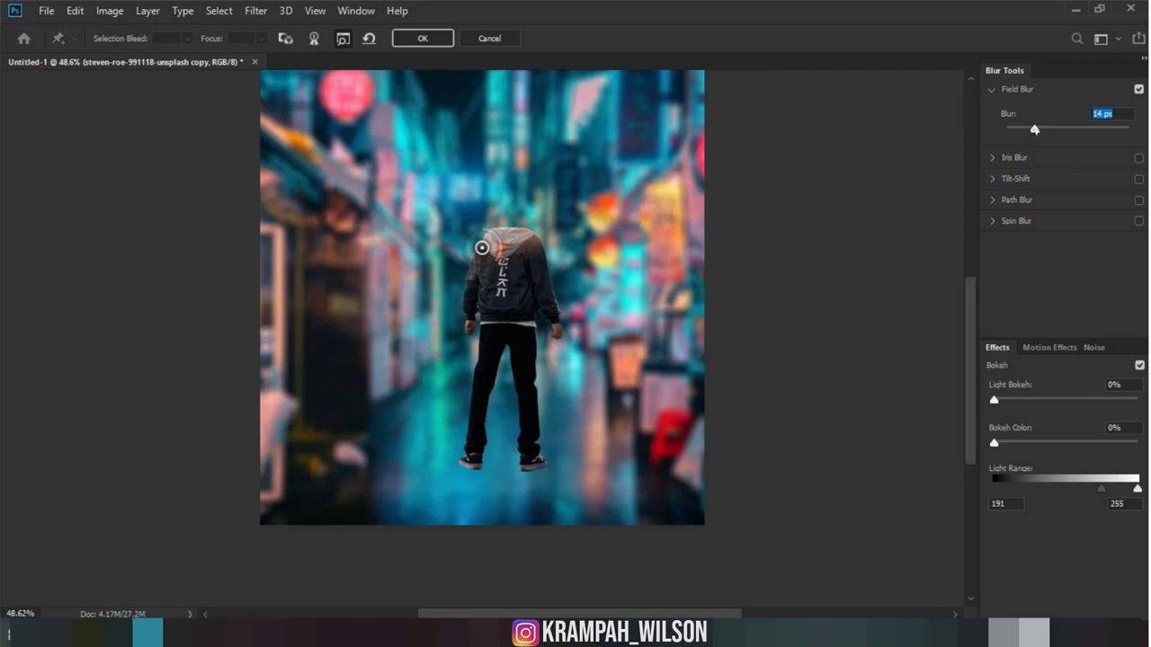
pyautogui.press('Down')
pyautogui.press('Down')
pyautogui.press('Down')
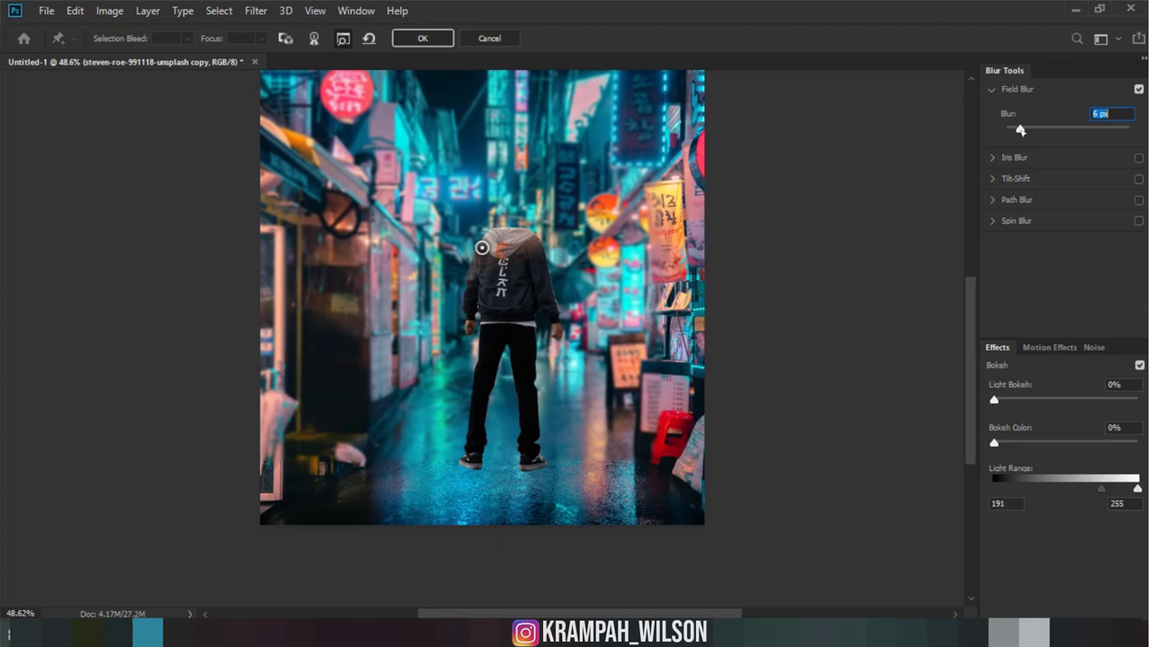
pyautogui.press('Down')
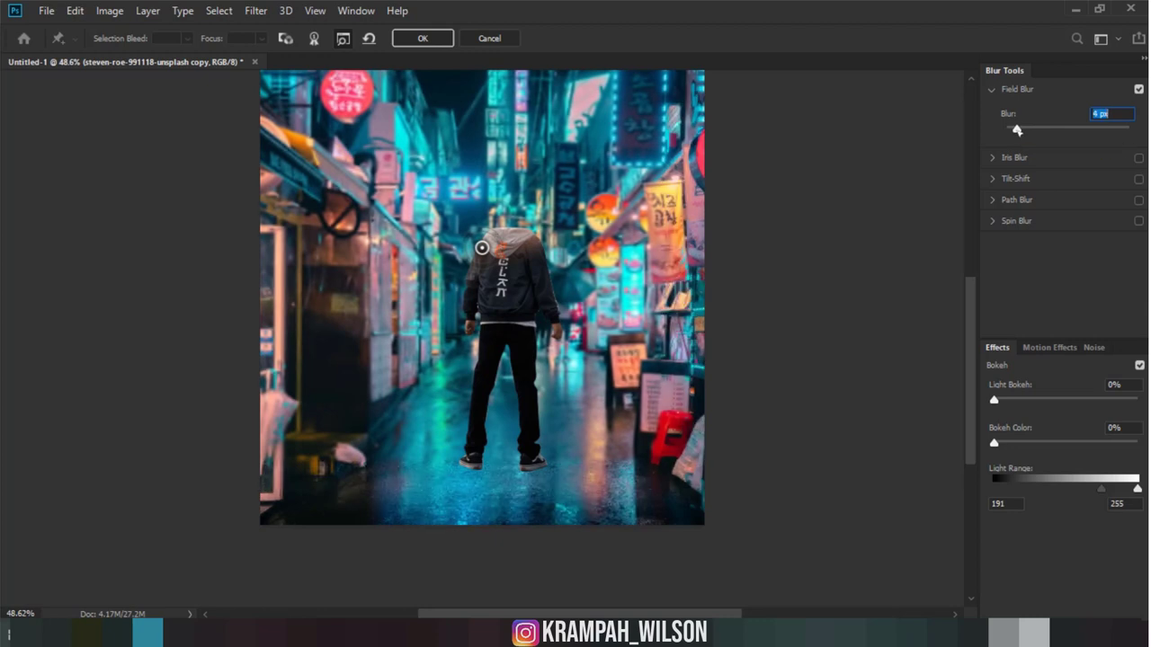
pyautogui.moveTo(1017, 130); pyautogui.dragTo(1022, 132)
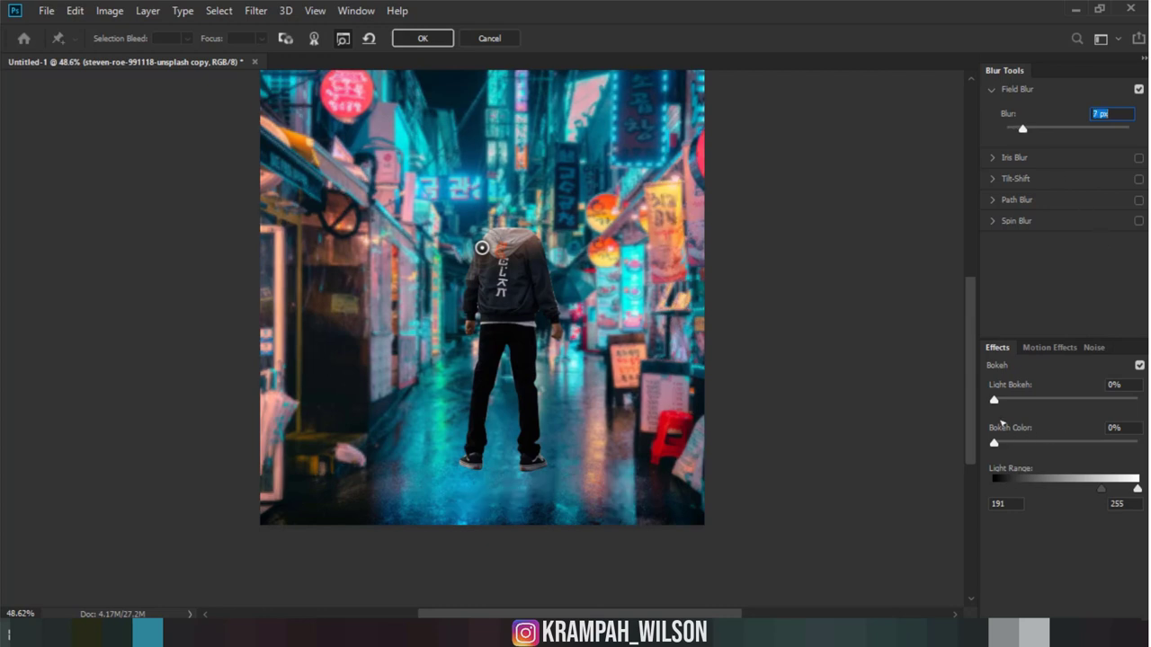
pyautogui.moveTo(995, 400); pyautogui.dragTo(1076, 399)
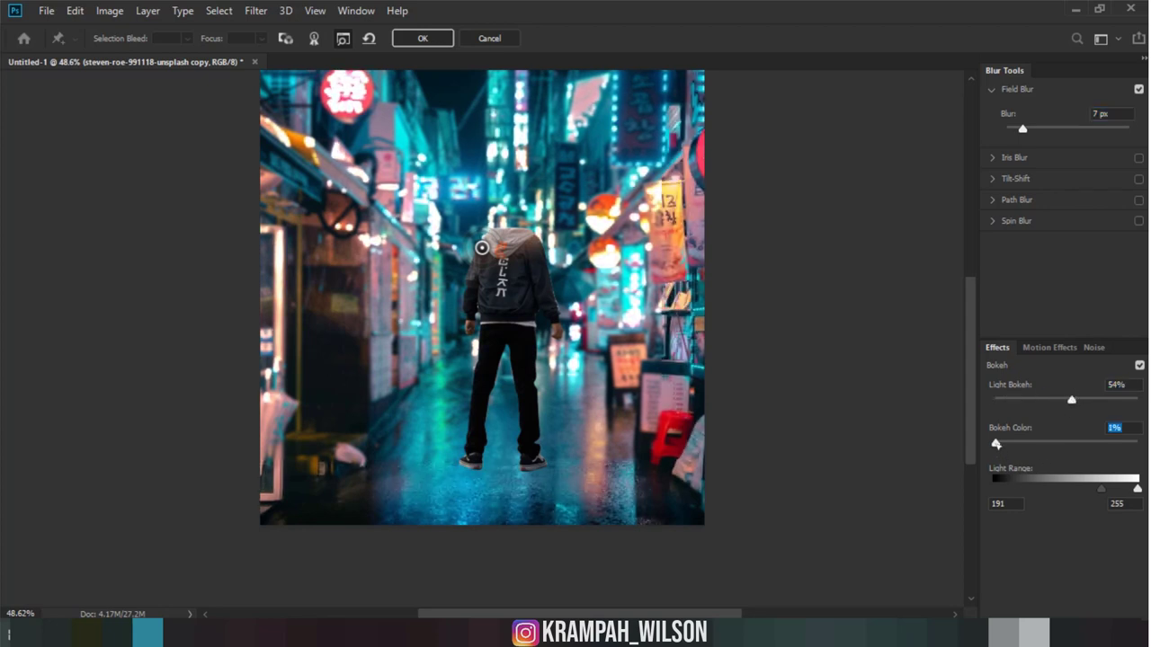
# Step: Set Bokeh Color to 35%, Light Range to 188–189 and Light Bokeh to about 75%
pyautogui.moveTo(994, 443); pyautogui.dragTo(1147, 435)
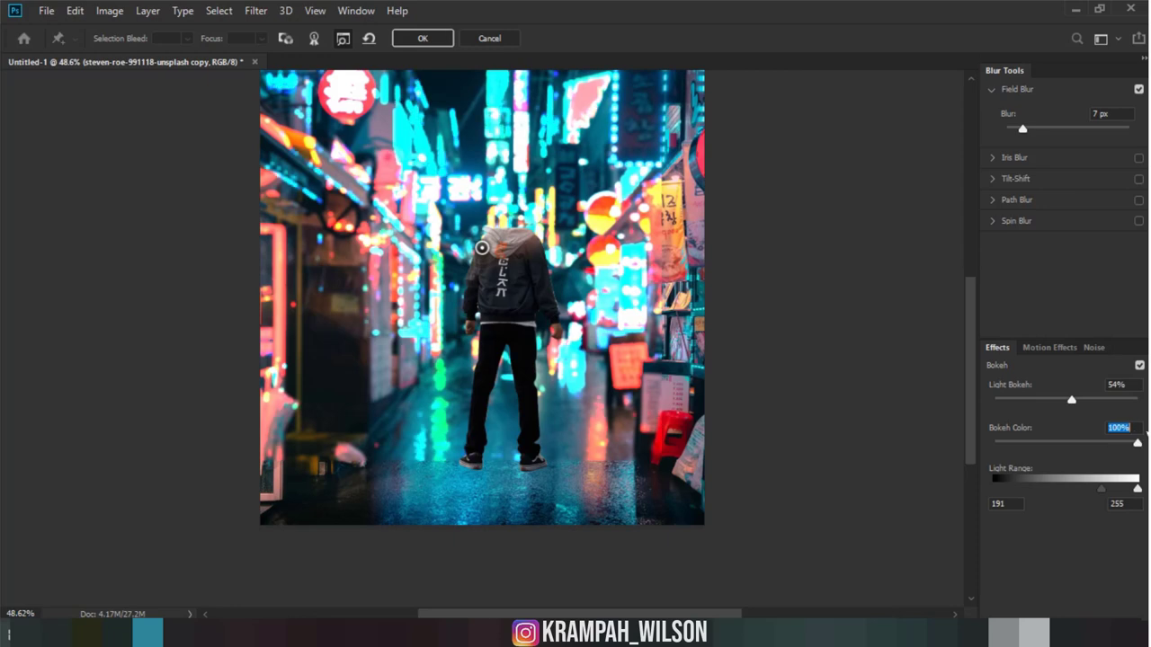
pyautogui.write('35')
pyautogui.press('Return')
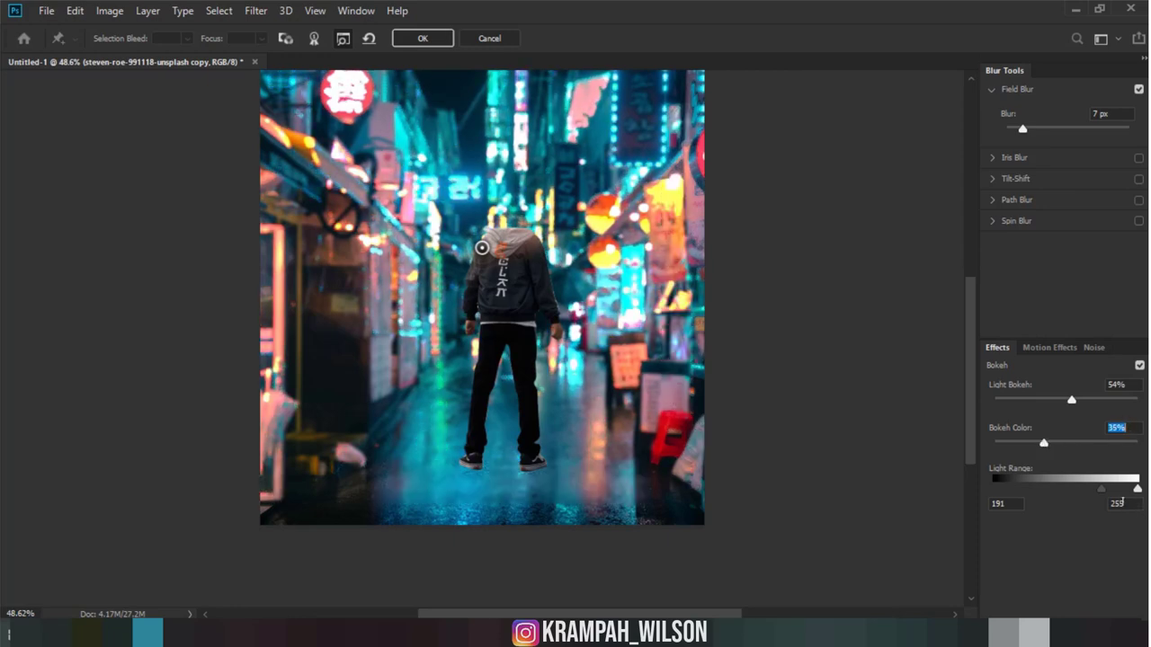
pyautogui.moveTo(1105, 491); pyautogui.dragTo(1101, 486)
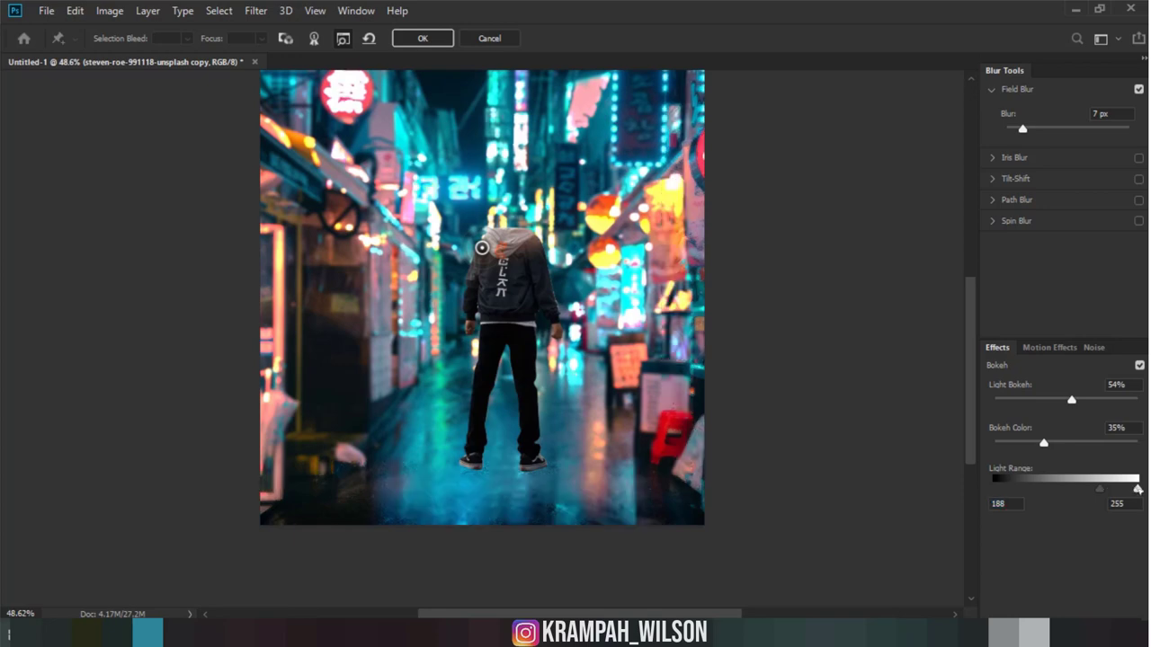
pyautogui.moveTo(1138, 490); pyautogui.dragTo(1101, 491)
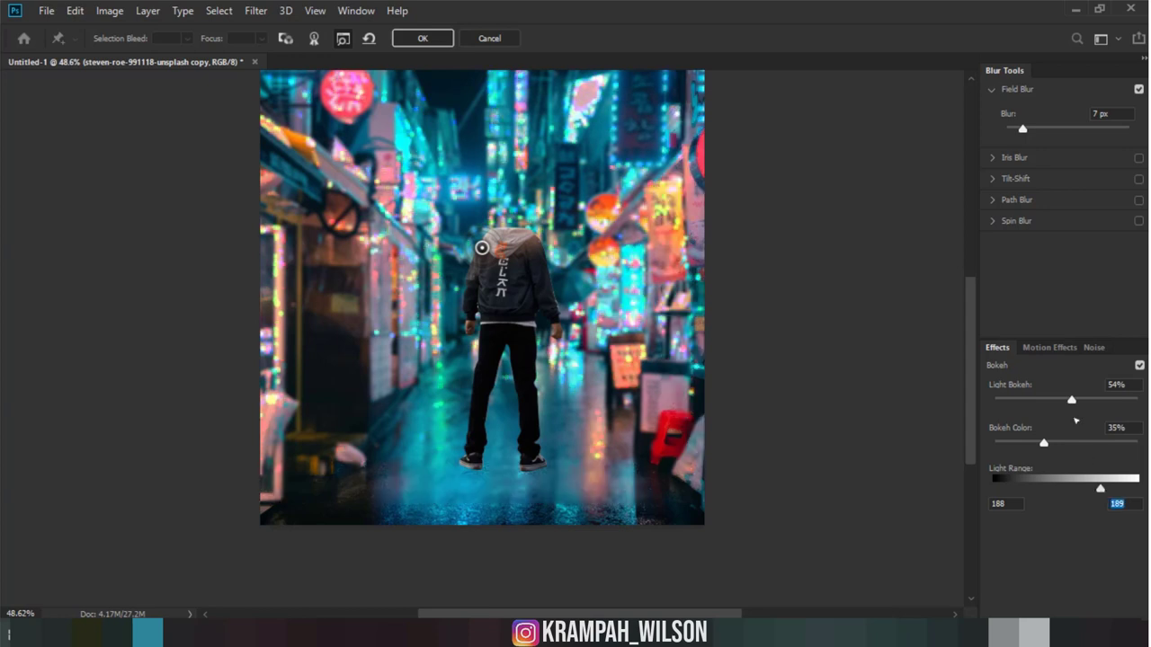
pyautogui.moveTo(1074, 403); pyautogui.dragTo(1101, 403)
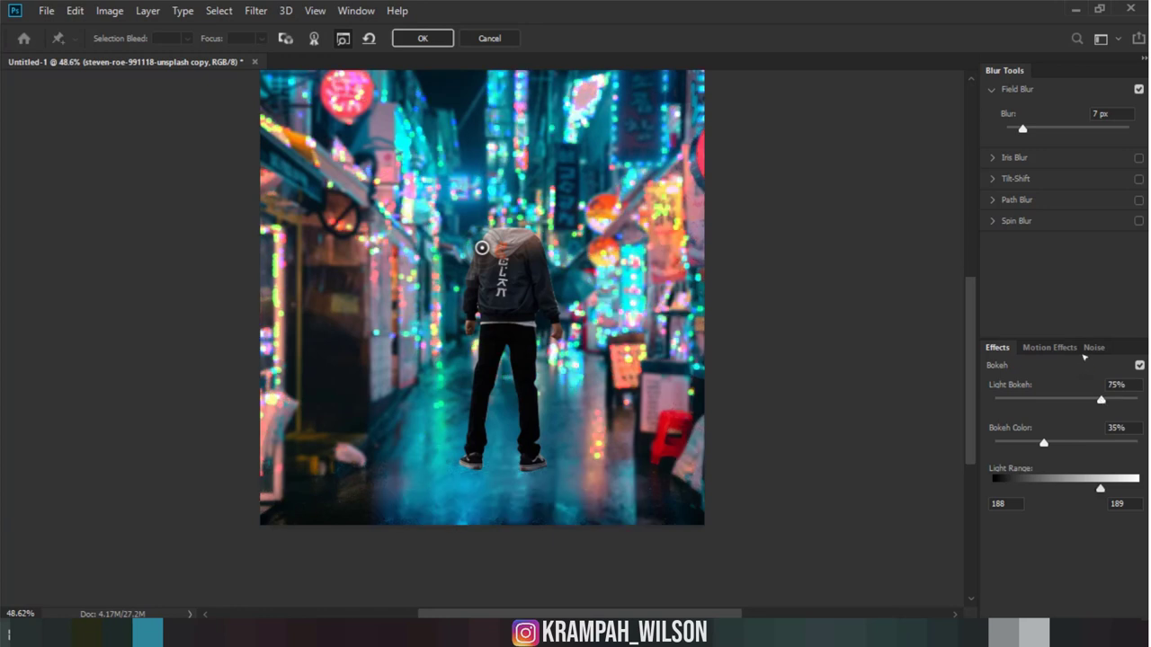
# Step: Set the Field Blur to 5 px and move its pin up near the figure's shoulders
pyautogui.moveTo(1022, 131); pyautogui.dragTo(1032, 131)
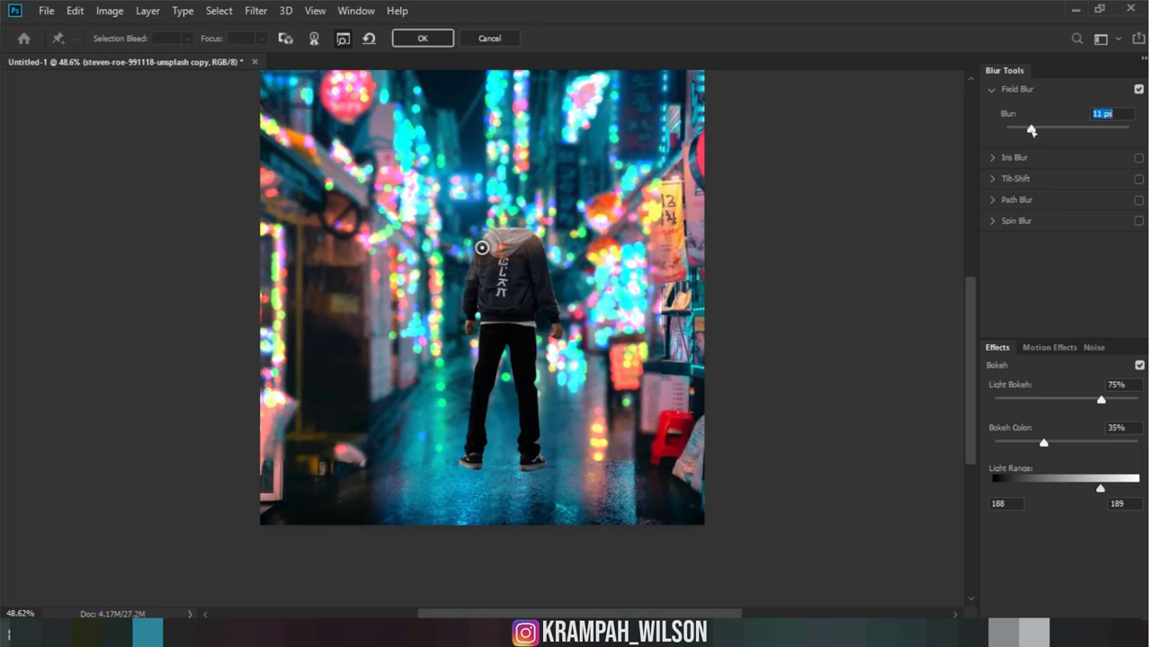
pyautogui.moveTo(1032, 132); pyautogui.dragTo(1020, 134)
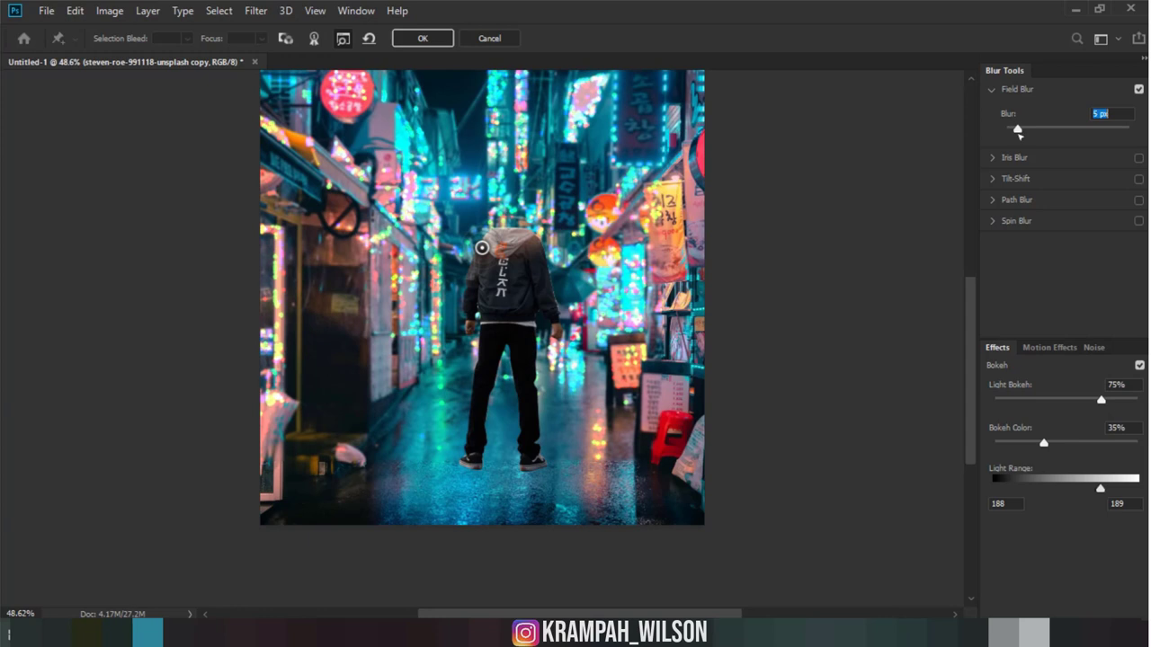
pyautogui.press('Tab')
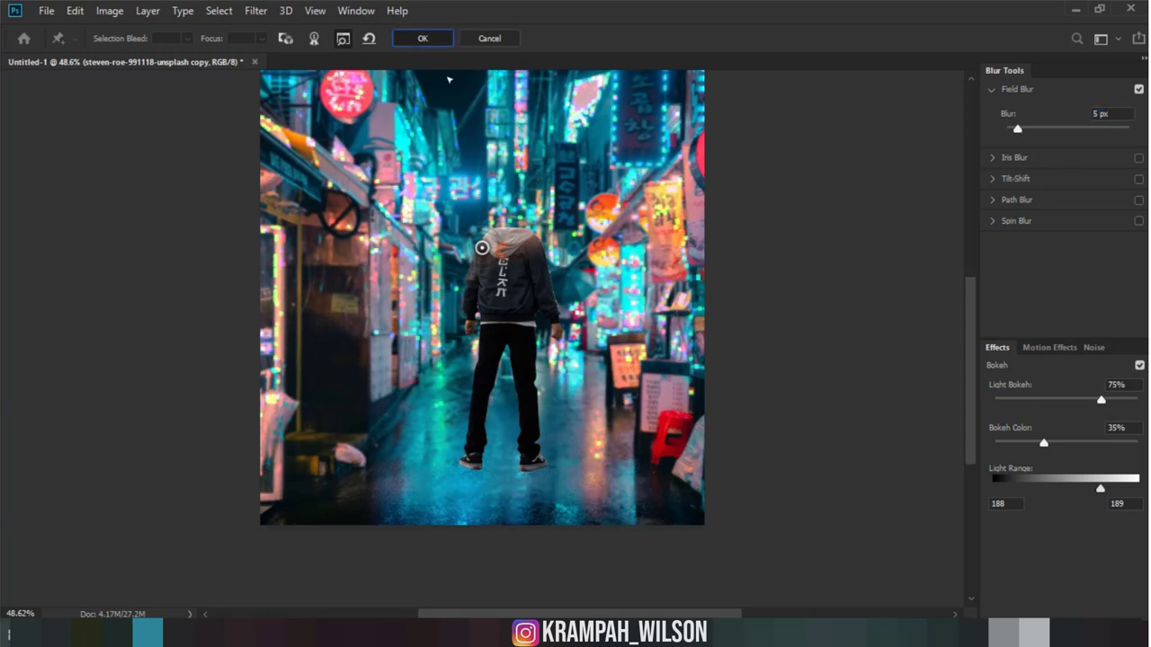
pyautogui.moveTo(482, 247); pyautogui.dragTo(498, 215)
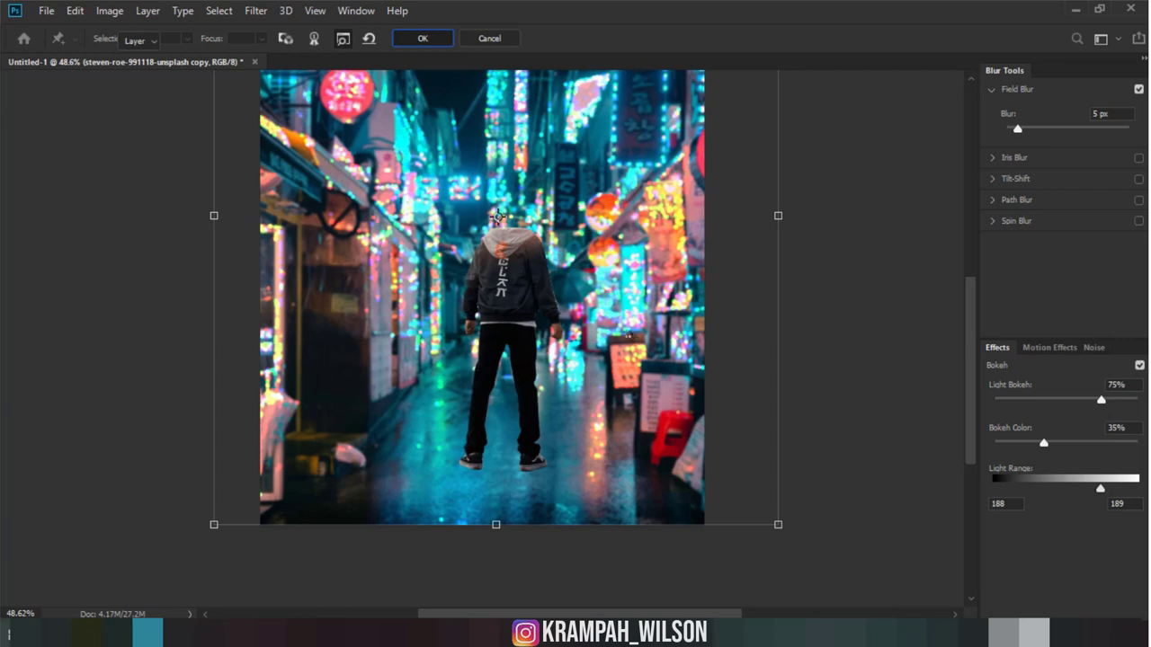
# Step: Apply the Field Blur, then select its smart filter mask with a 64% opacity gradient
pyautogui.press('Return')
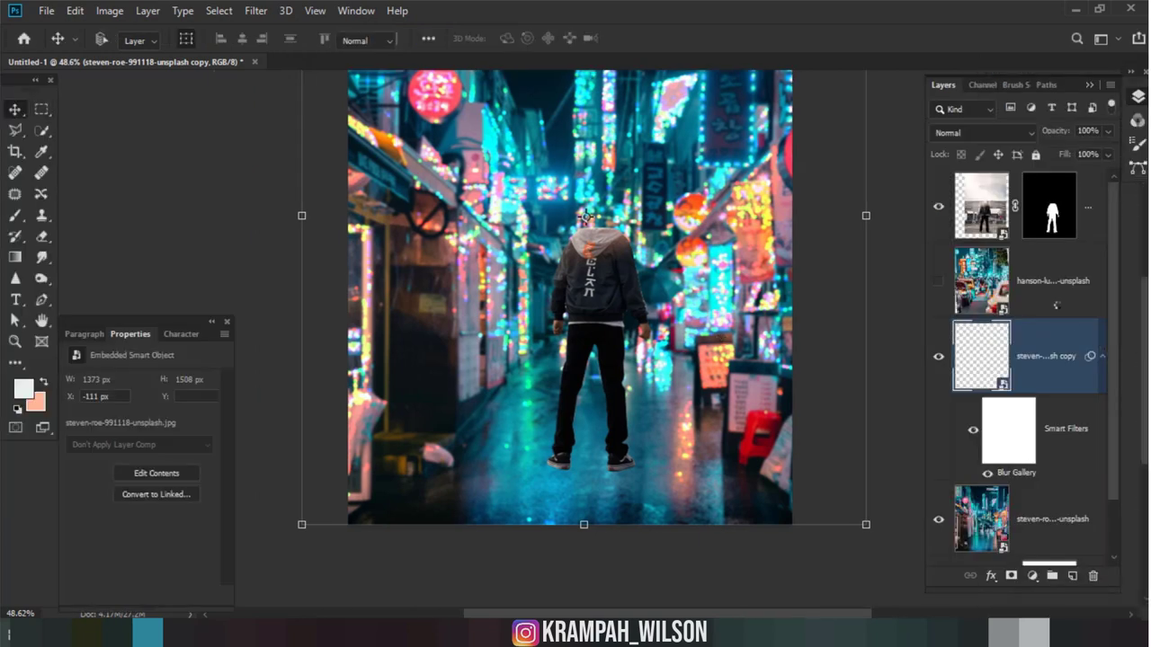
pyautogui.click(1009, 440)
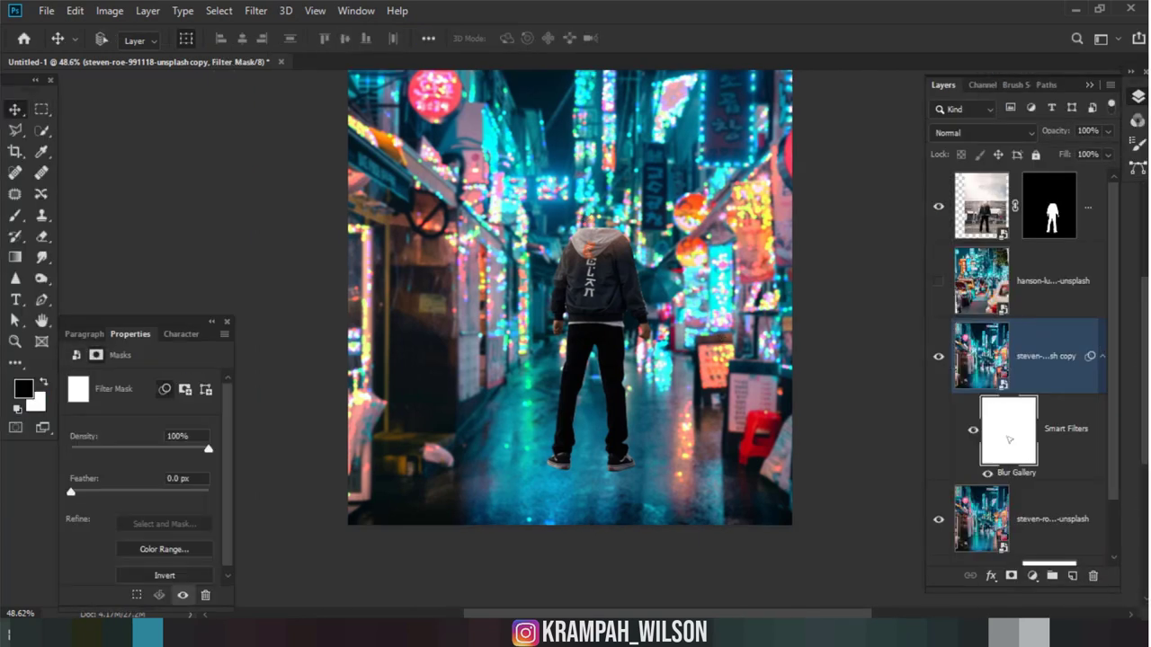
pyautogui.press('g')
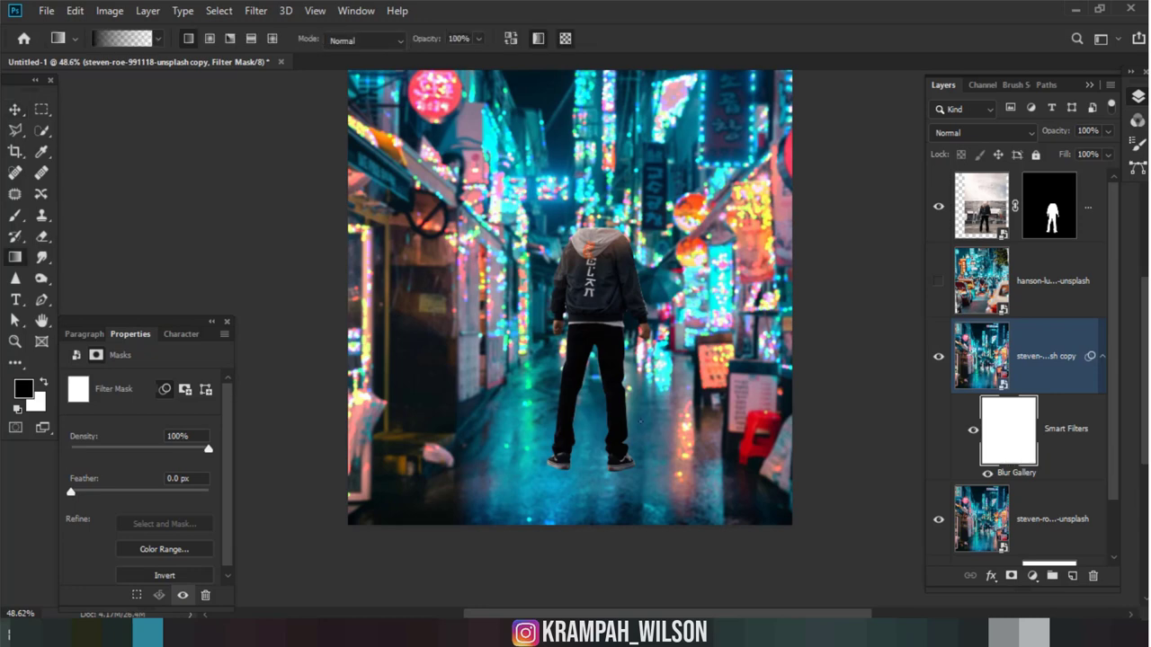
pyautogui.moveTo(411, 42); pyautogui.dragTo(393, 43)
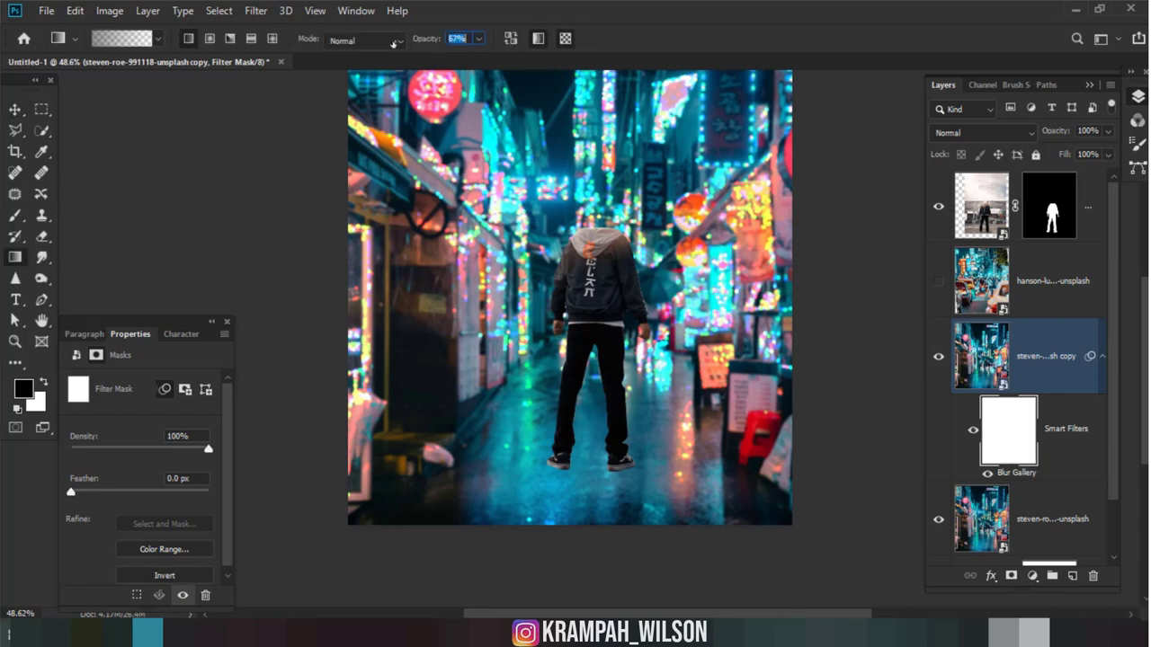
pyautogui.scroll(3, 571, 560)
pyautogui.scroll(1, 572, 560)
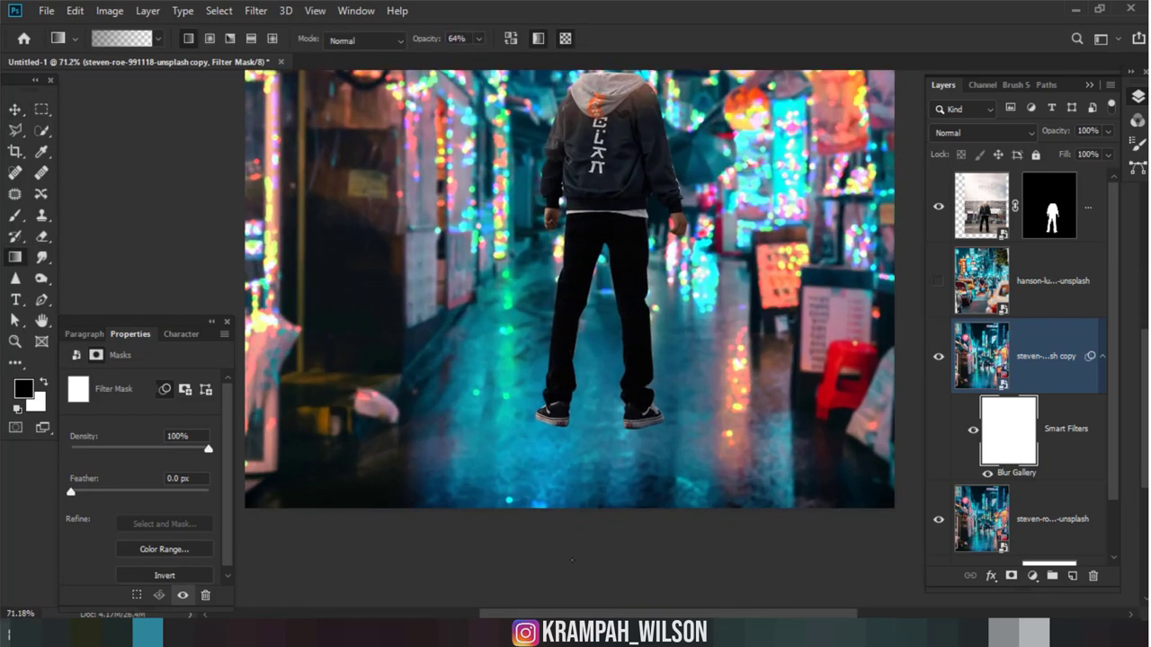
# Step: Drag black-to-white gradients upward from the bottom so the lower street stays sharp
pyautogui.moveTo(571, 545); pyautogui.dragTo(571, 392)
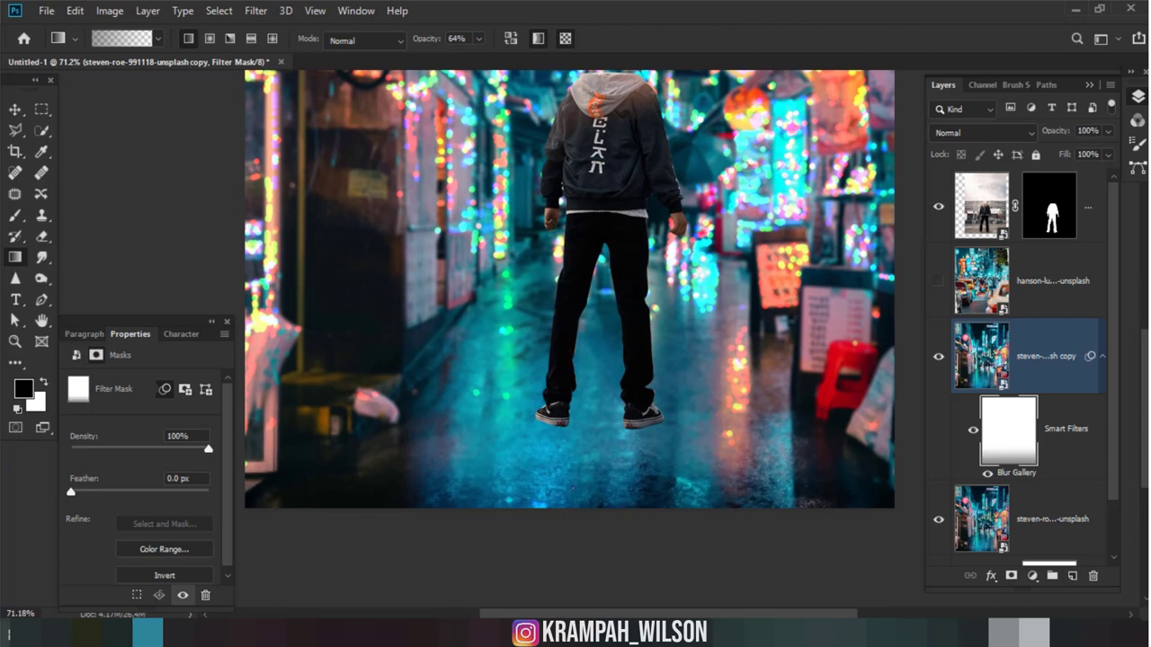
pyautogui.moveTo(576, 531); pyautogui.dragTo(586, 250)
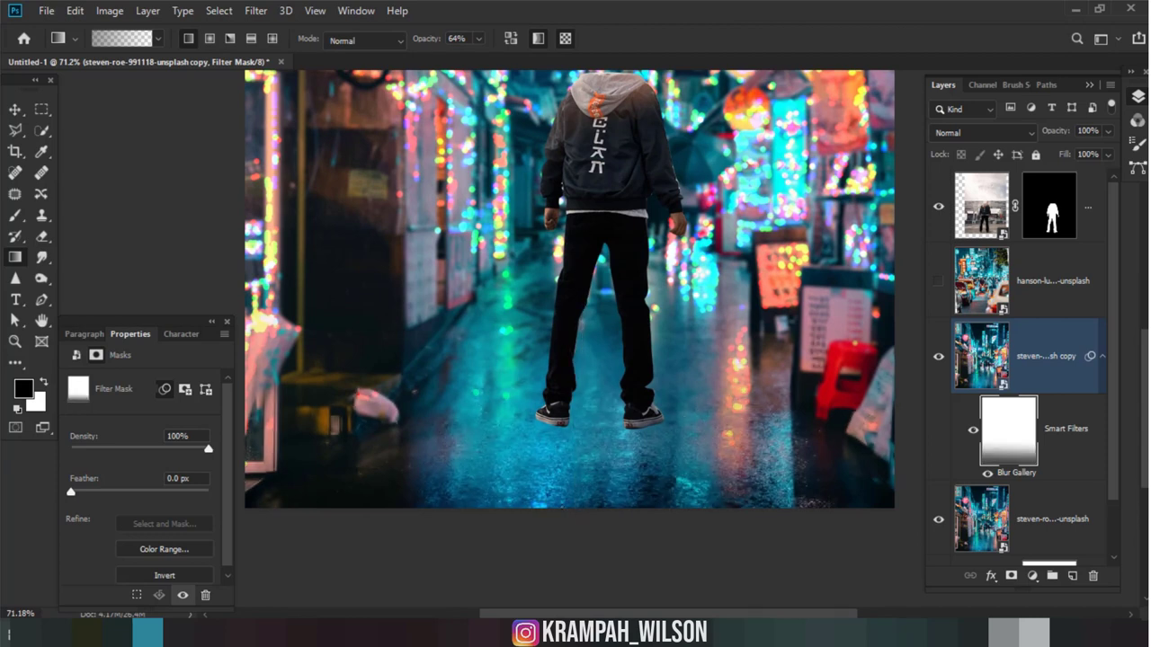
pyautogui.moveTo(560, 500); pyautogui.dragTo(562, 263)
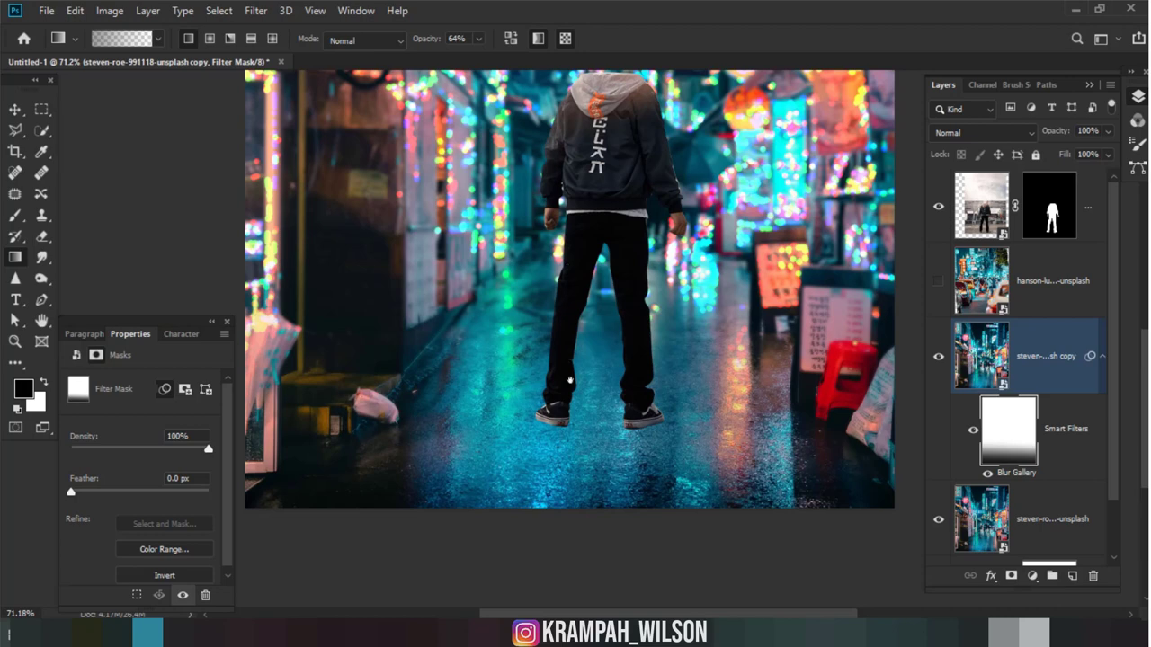
pyautogui.moveTo(570, 381); pyautogui.dragTo(569, 462)
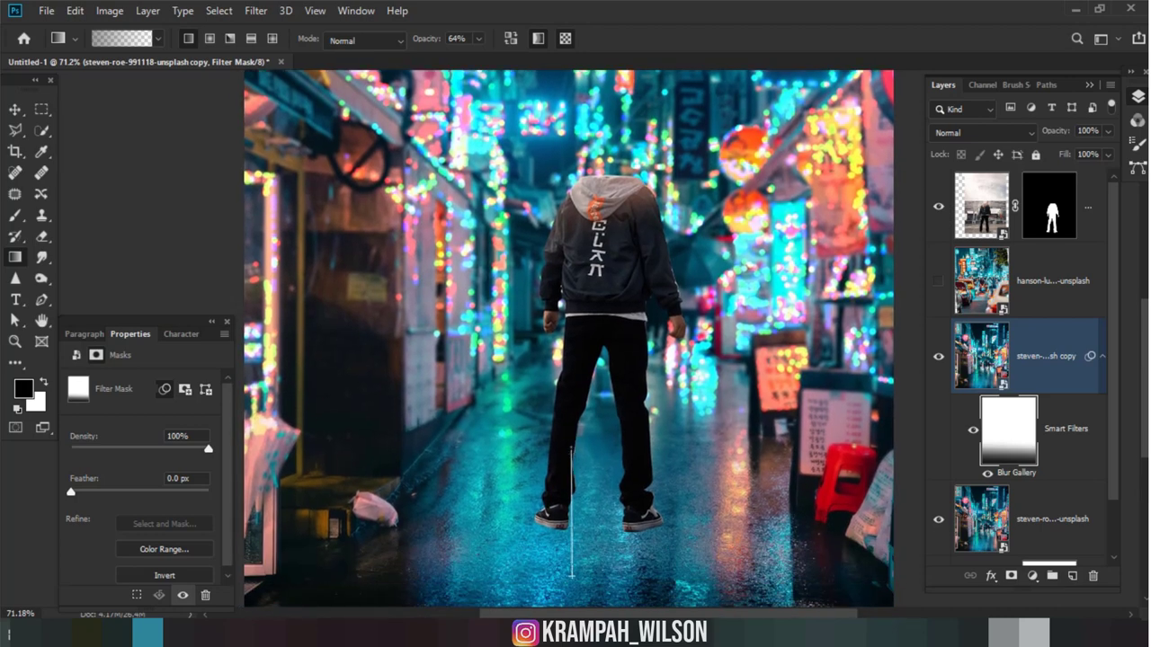
pyautogui.scroll(-2, 570, 486)
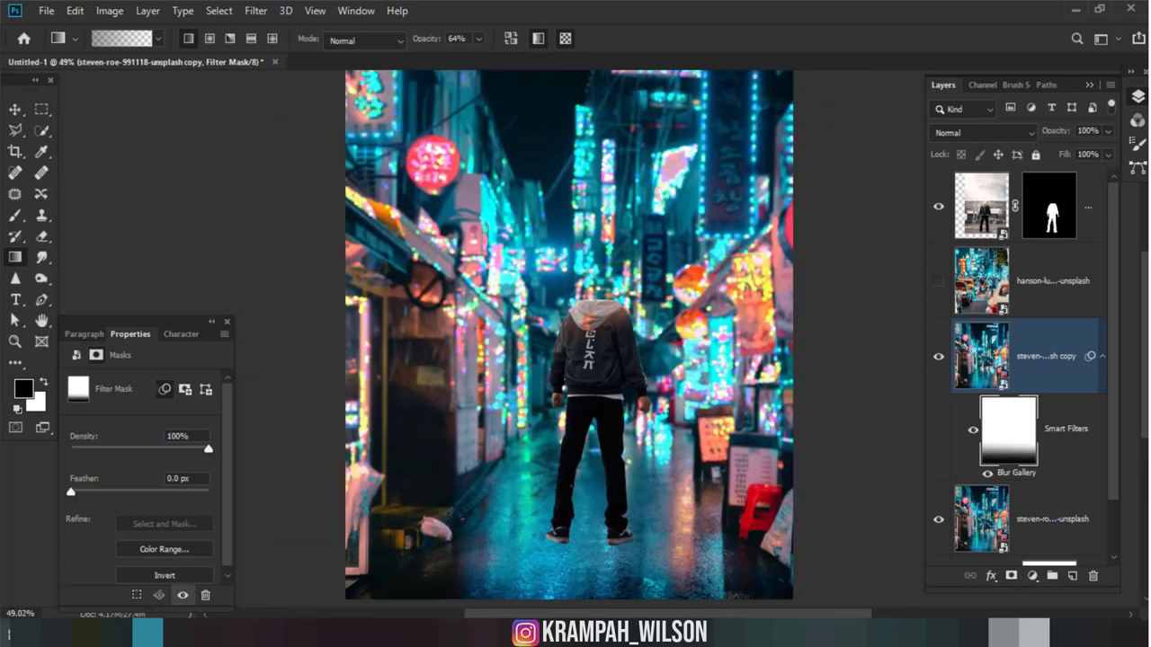
# Step: Set up a 497 px Soft Round brush with zero hardness at 38% opacity
pyautogui.press('b')
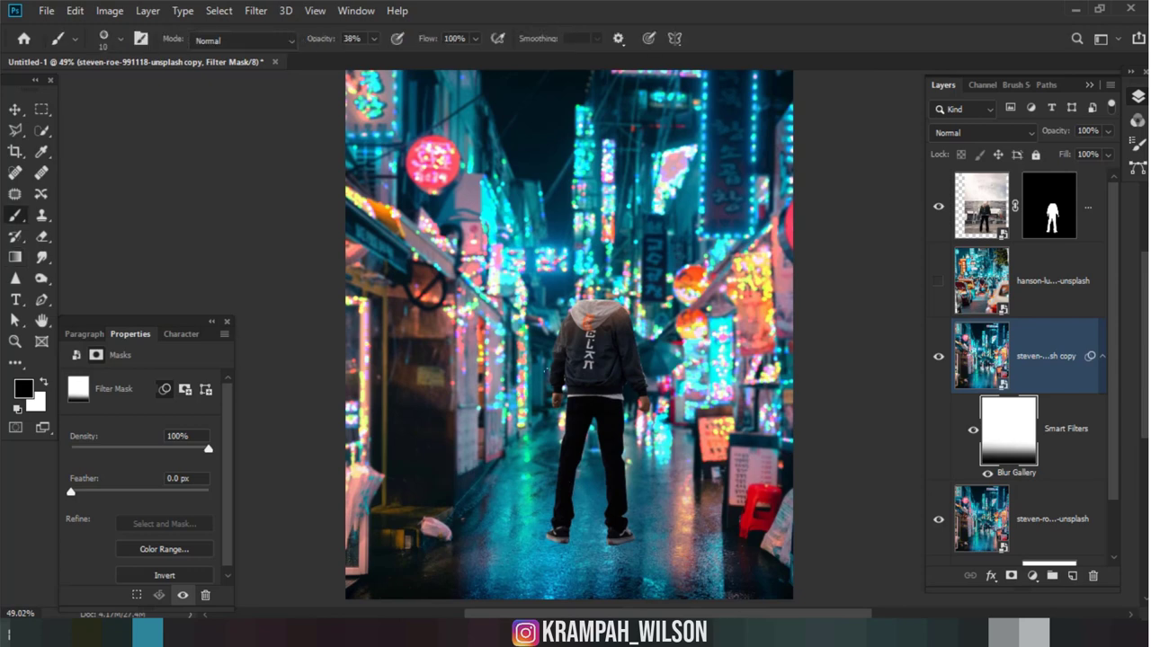
pyautogui.rightClick(708, 209)
pyautogui.click(688, 212)
pyautogui.click(747, 38)
pyautogui.rightClick(603, 262)
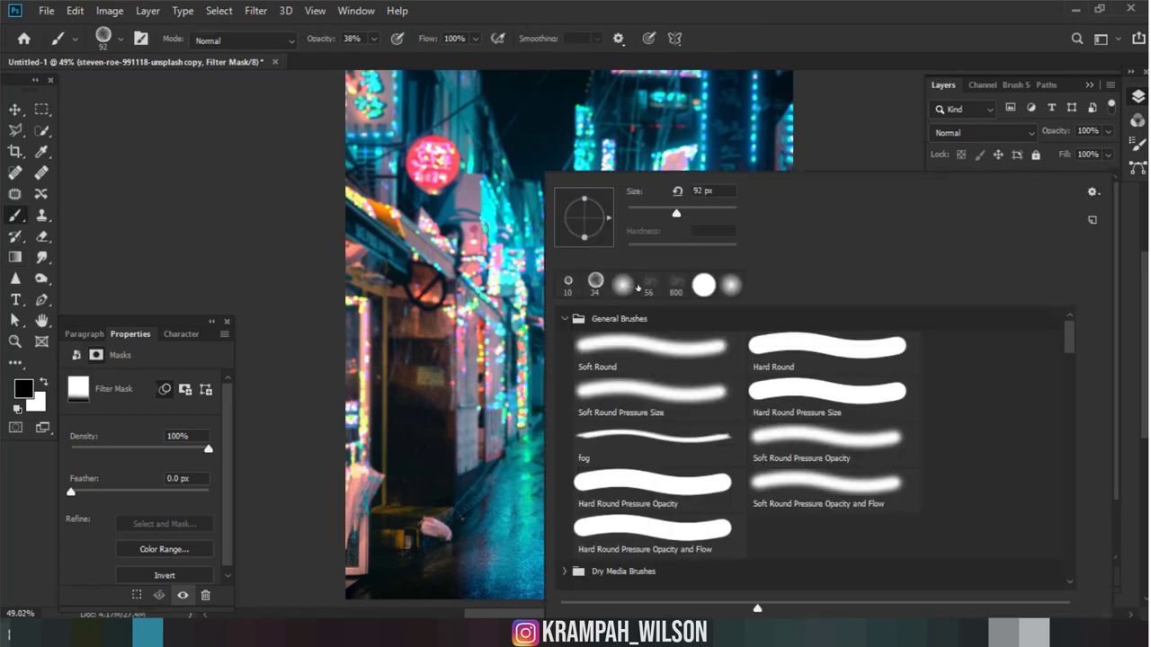
pyautogui.click(622, 284)
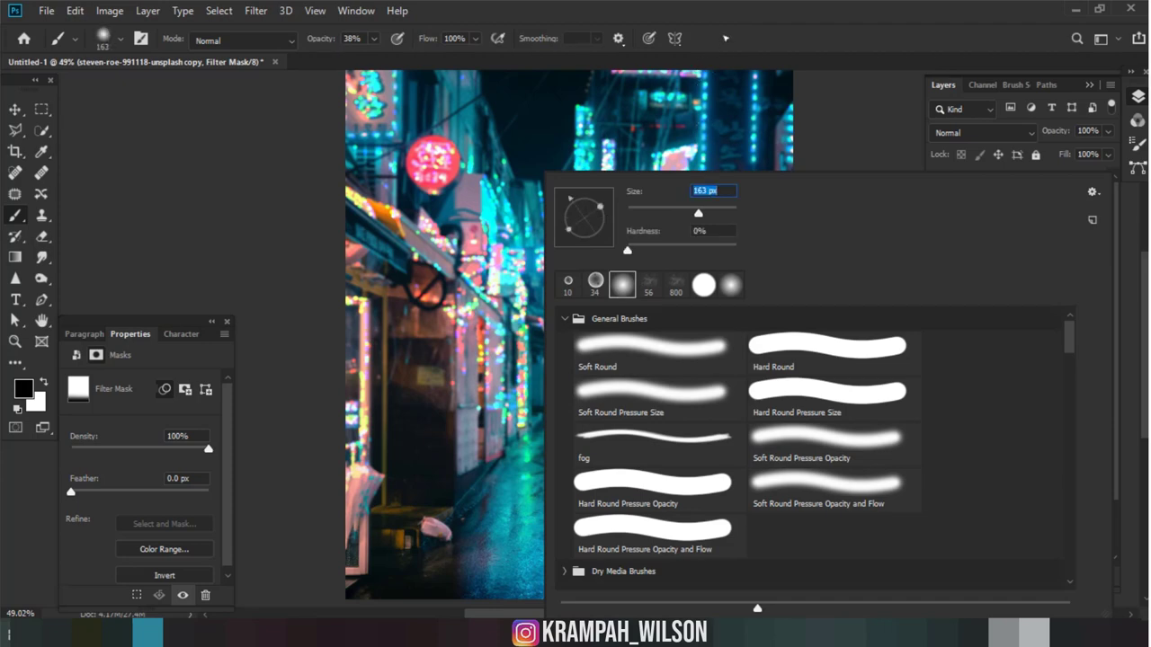
pyautogui.click(725, 214)
pyautogui.click(739, 54)
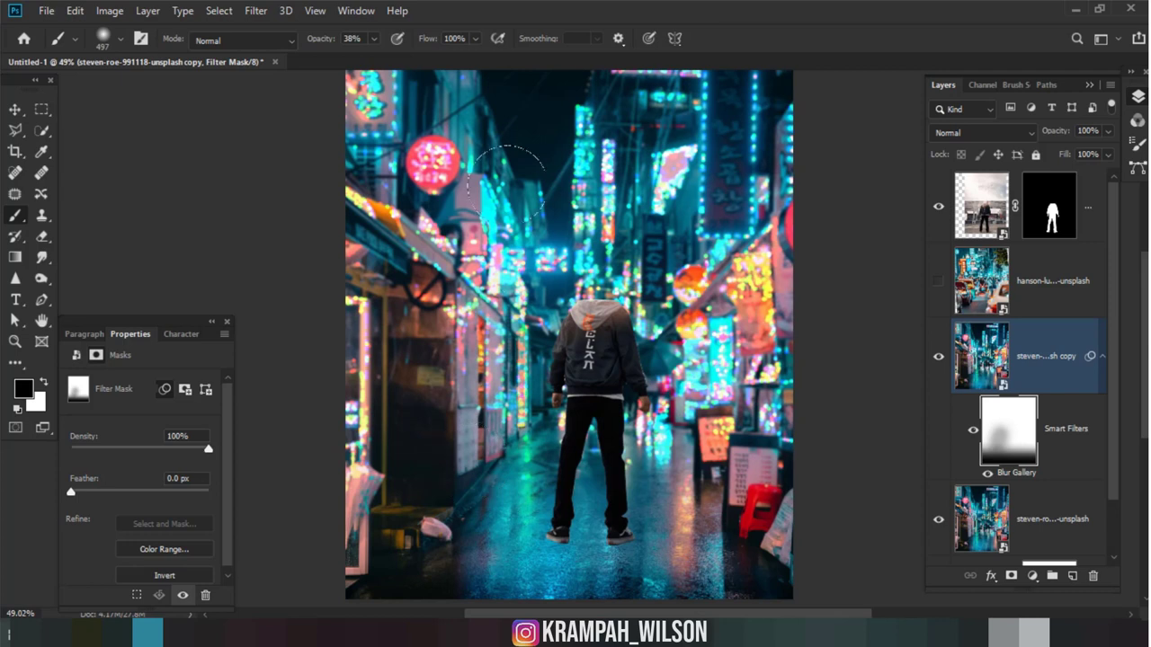
# Step: Paint black over the blur mask's left, right and lower edges to keep them sharp
pyautogui.moveTo(409, 236); pyautogui.dragTo(395, 454)
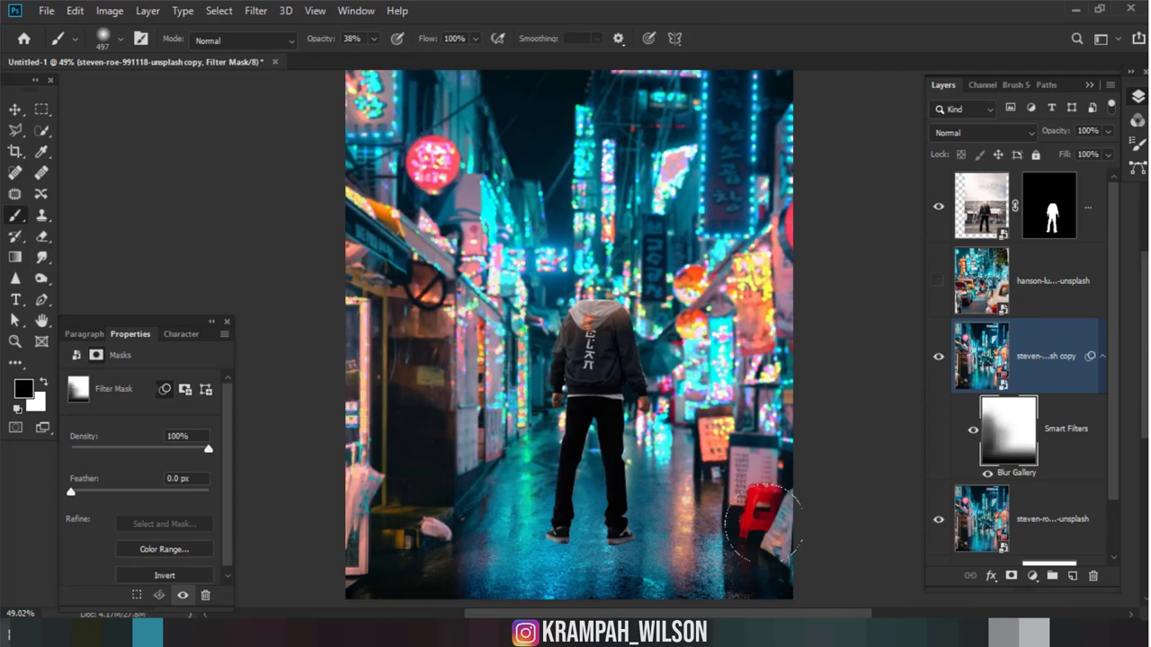
pyautogui.moveTo(769, 413)
pyautogui.mouseDown()
pyautogui.moveTo(778, 476)
pyautogui.moveTo(387, 418)
pyautogui.mouseUp()
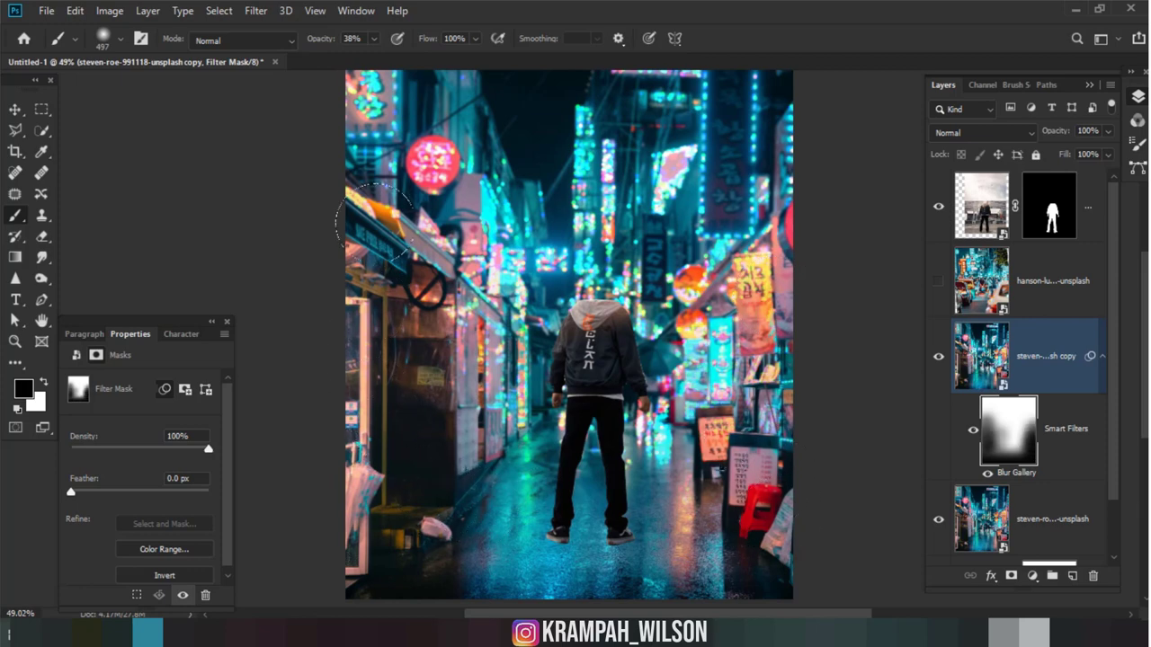
pyautogui.scroll(-3, 434, 483)
pyautogui.moveTo(696, 387); pyautogui.dragTo(639, 449)
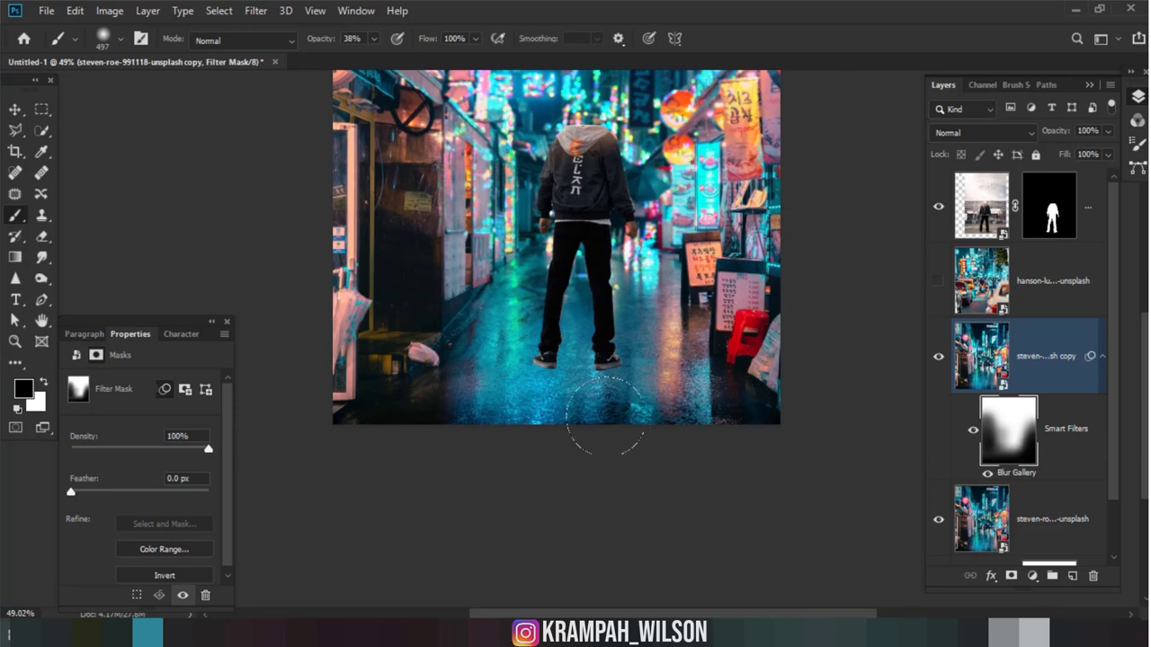
pyautogui.moveTo(549, 377); pyautogui.dragTo(493, 396)
pyautogui.scroll(2, 476, 369)
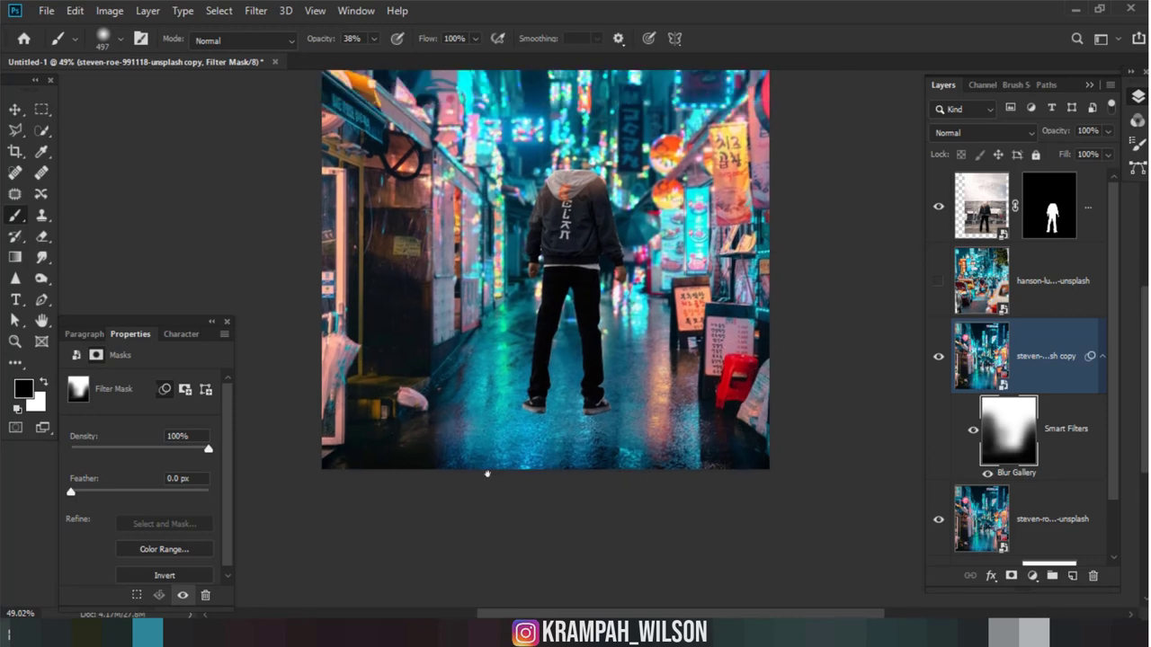
pyautogui.scroll(1, 539, 396)
pyautogui.scroll(-1, 585, 438)
pyautogui.scroll(1, 585, 438)
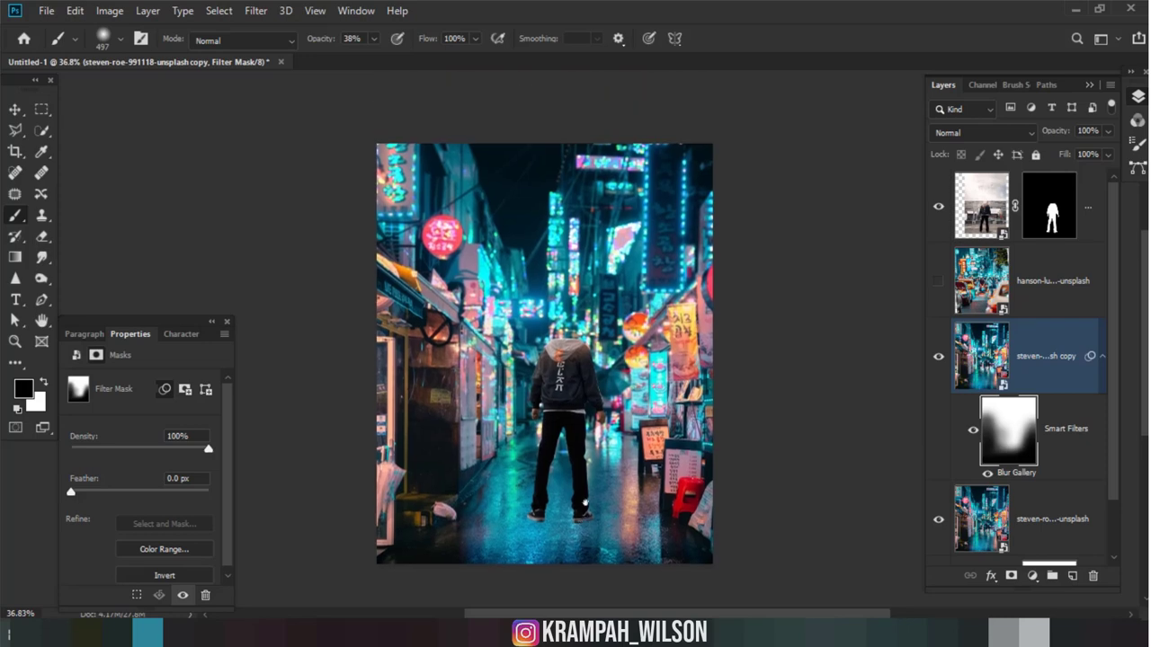
# Step: Select the figure layer's mask and switch to the Move tool
pyautogui.click(1049, 205)
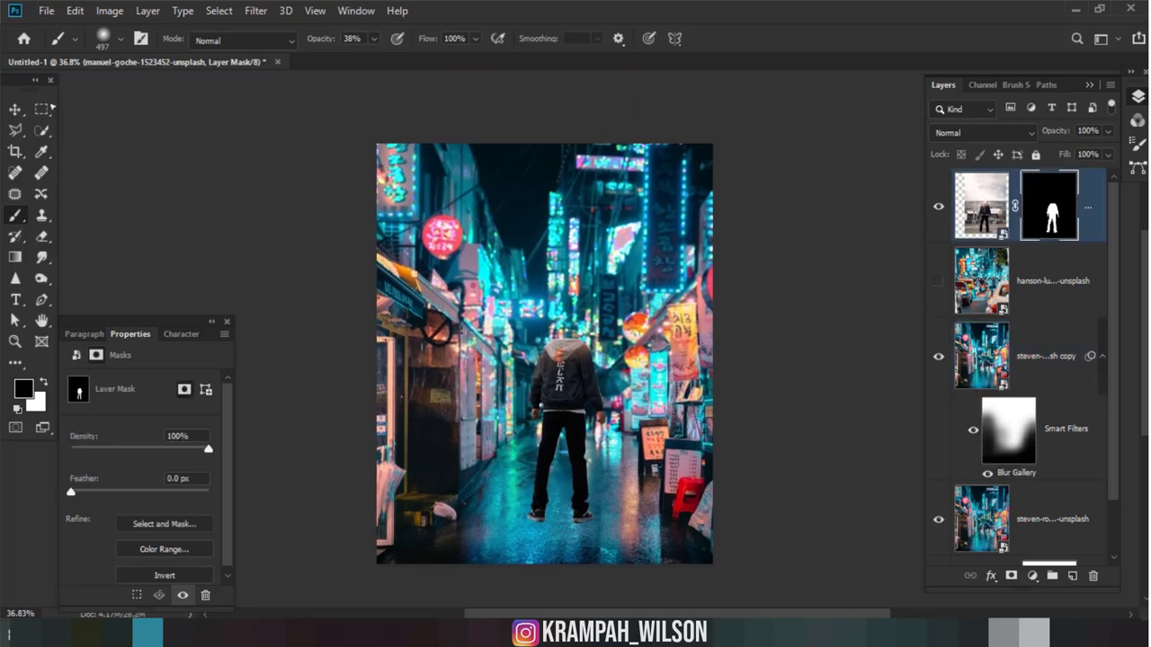
pyautogui.press('v')
pyautogui.scroll(2, 459, 482)
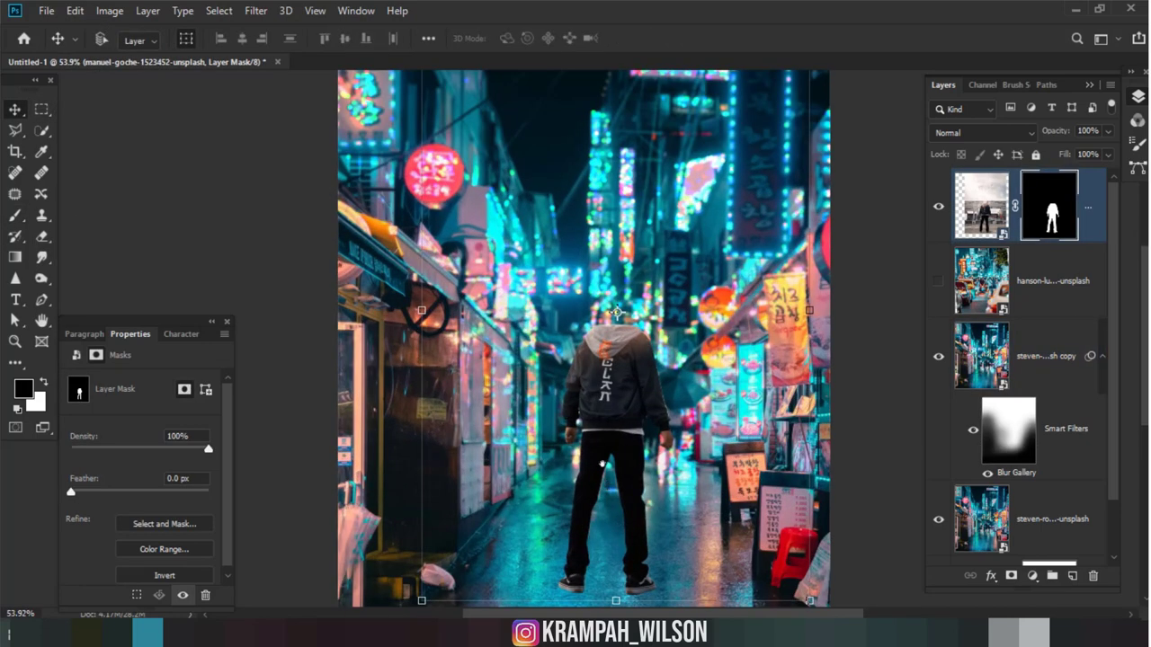
# Step: Nudge the headless figure a couple of pixels left with the Left arrow key
pyautogui.moveTo(603, 464); pyautogui.dragTo(575, 368)
pyautogui.press('Left')
pyautogui.press('Left')
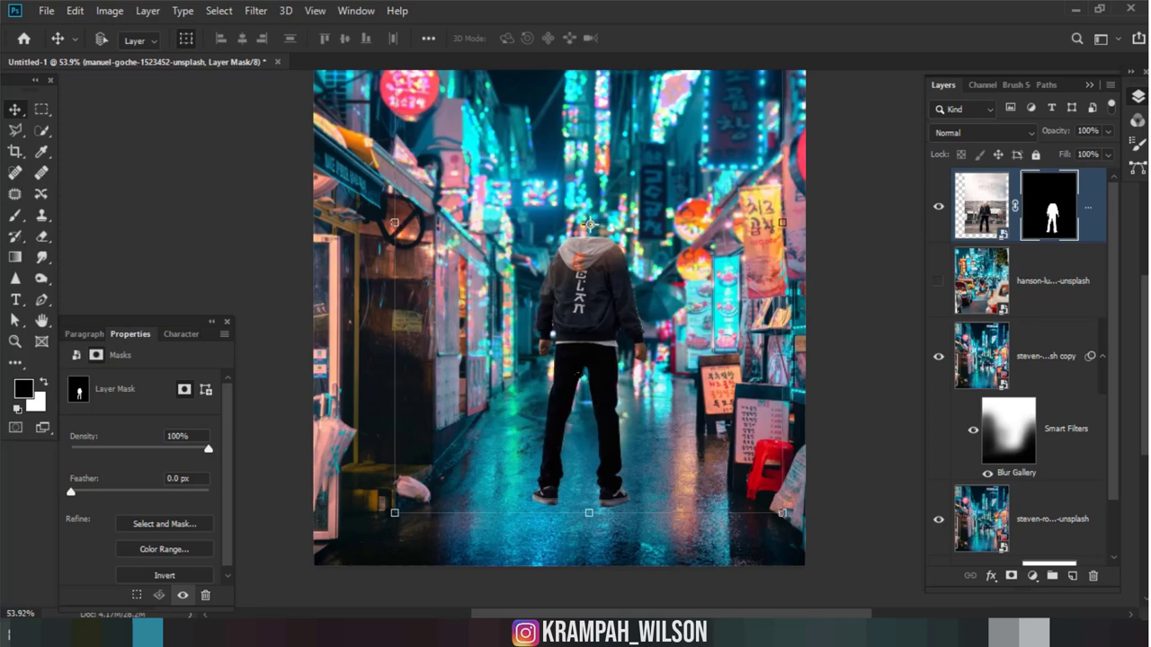
pyautogui.press('Left')
pyautogui.press('Left')
pyautogui.press('Left')
pyautogui.press('Left')
pyautogui.press('Left')
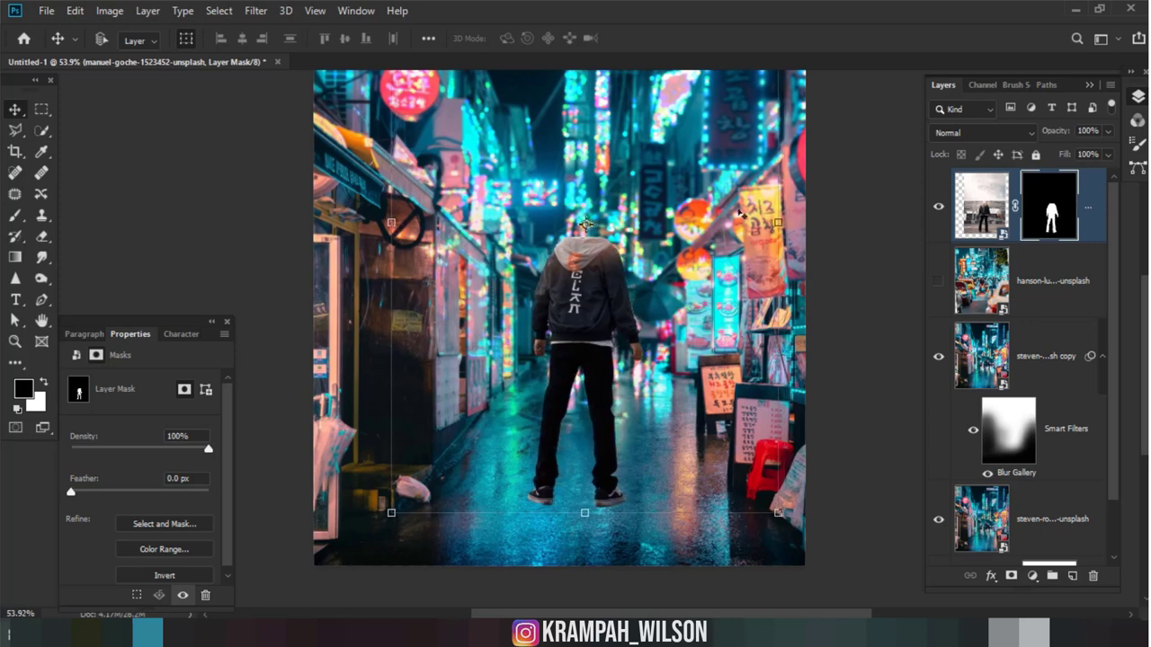
pyautogui.scroll(1, 607, 373)
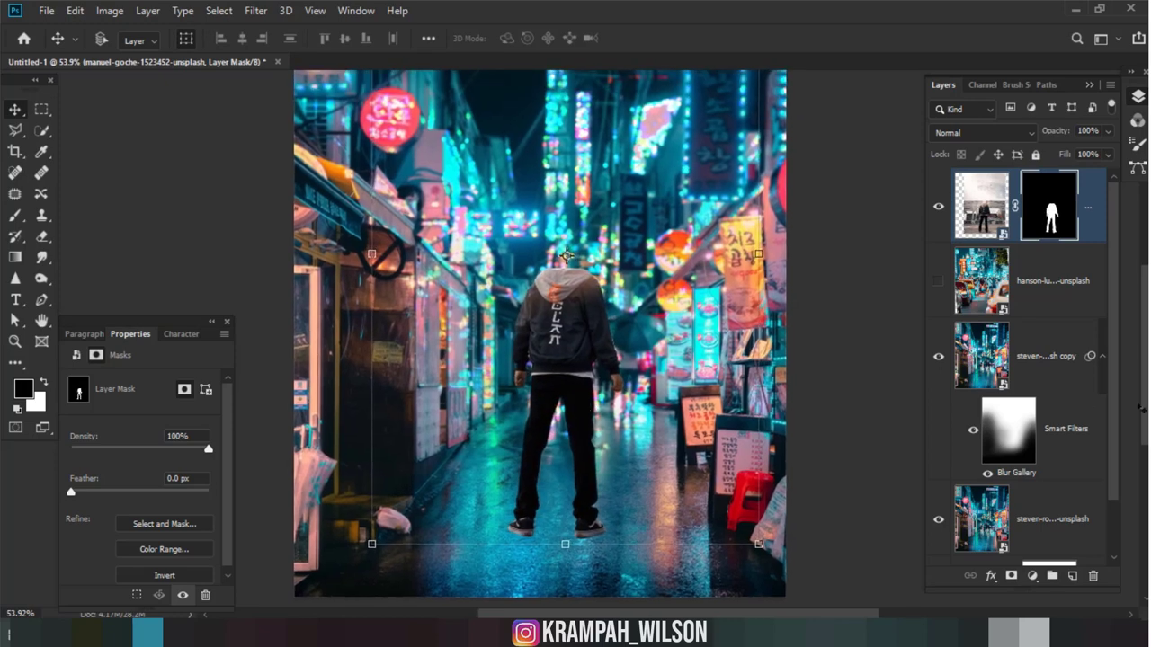
# Step: Show the hanson-lu traffic photo, move it up about 245 px, and stack it above the figure
pyautogui.click(1068, 304)
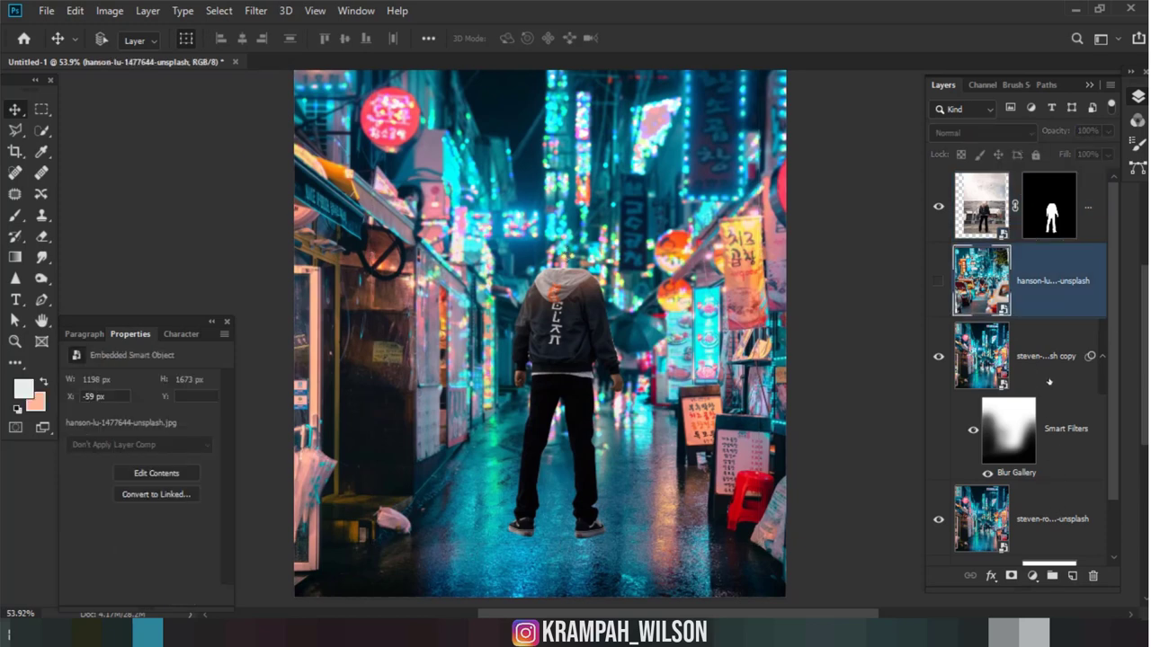
pyautogui.click(938, 281)
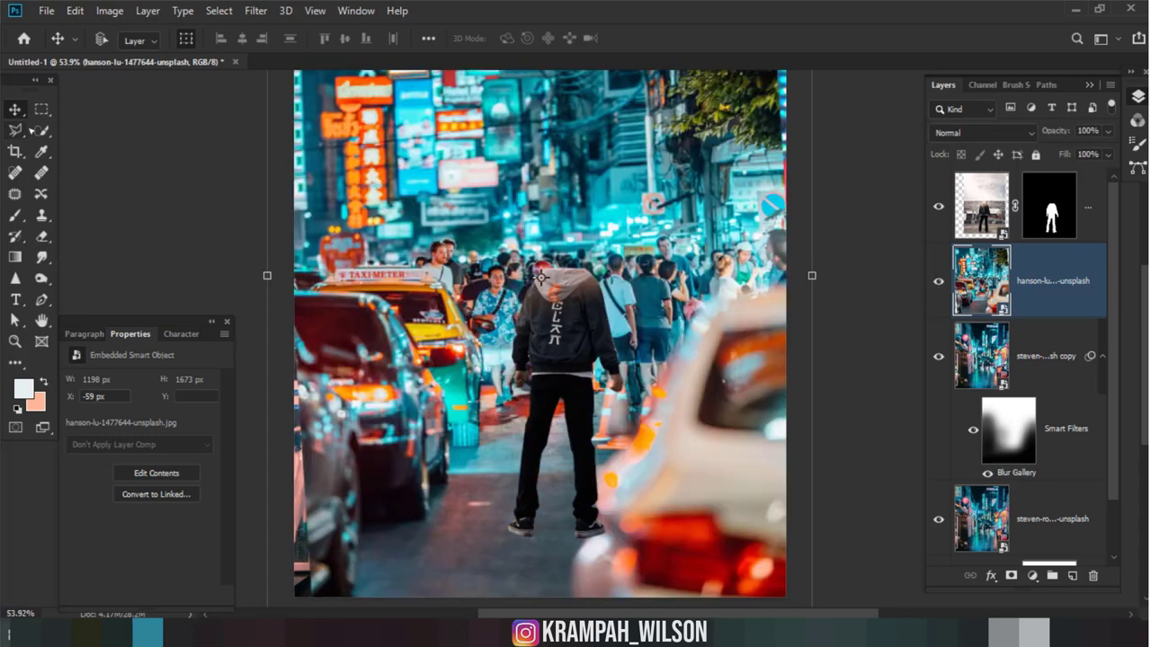
pyautogui.moveTo(659, 482)
pyautogui.mouseDown()
pyautogui.moveTo(657, 353)
pyautogui.moveTo(670, 450)
pyautogui.mouseUp()
pyautogui.moveTo(1066, 297); pyautogui.dragTo(1067, 191)
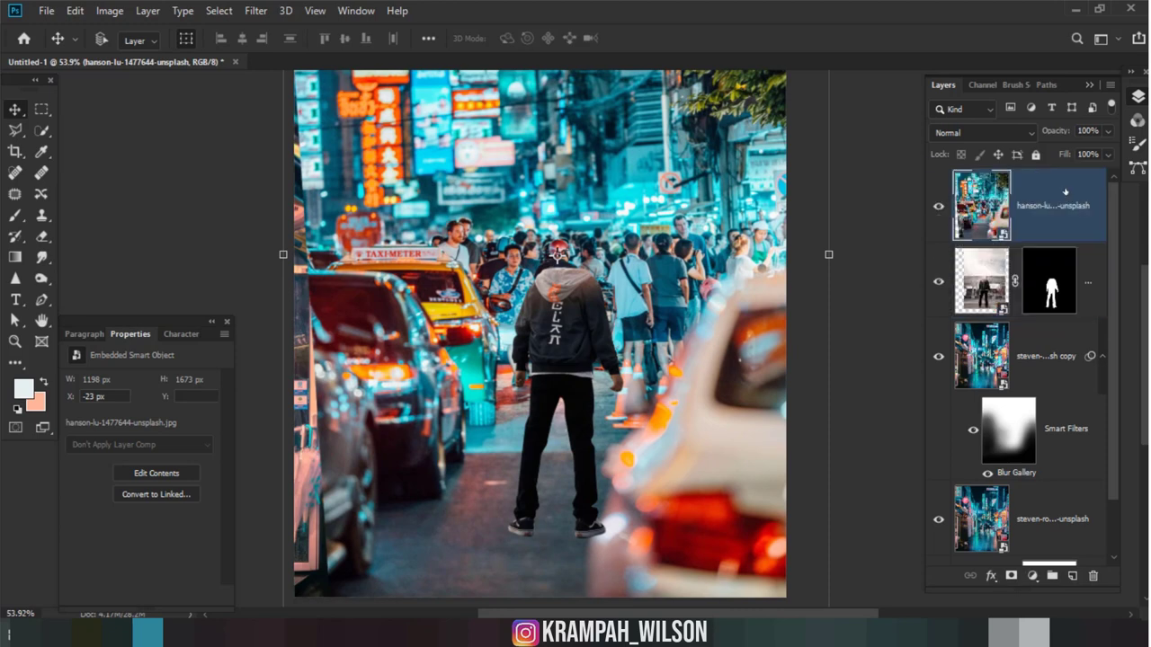
pyautogui.scroll(3, 681, 493)
pyautogui.scroll(-3, 653, 269)
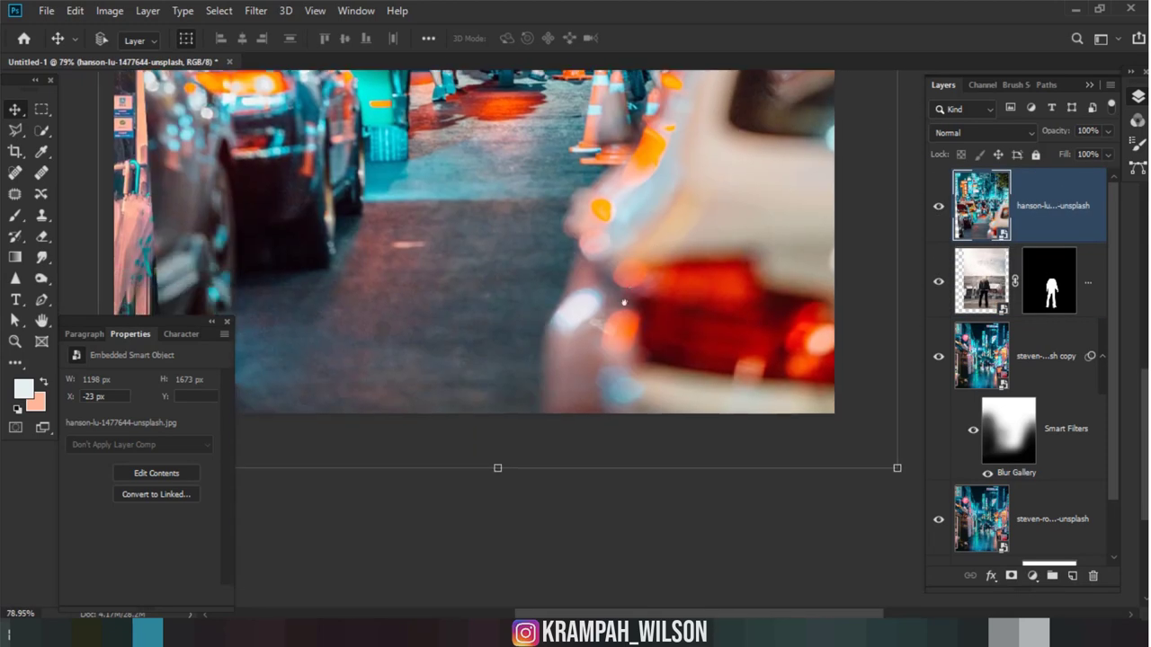
# Step: Quick-select the blurred white car, subtract the area above the crowd, and mask the layer to it
pyautogui.hscroll(1, 621, 303)
pyautogui.click(42, 131)
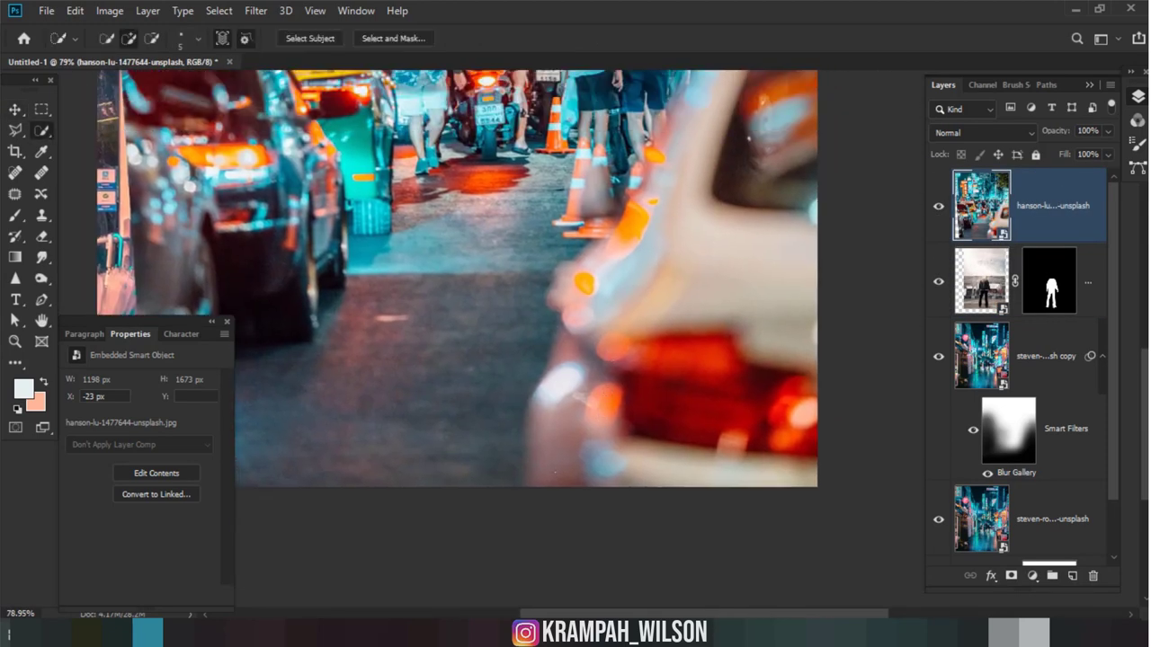
pyautogui.moveTo(555, 471)
pyautogui.mouseDown()
pyautogui.moveTo(617, 462)
pyautogui.moveTo(715, 423)
pyautogui.mouseUp()
pyautogui.moveTo(575, 269); pyautogui.dragTo(729, 193)
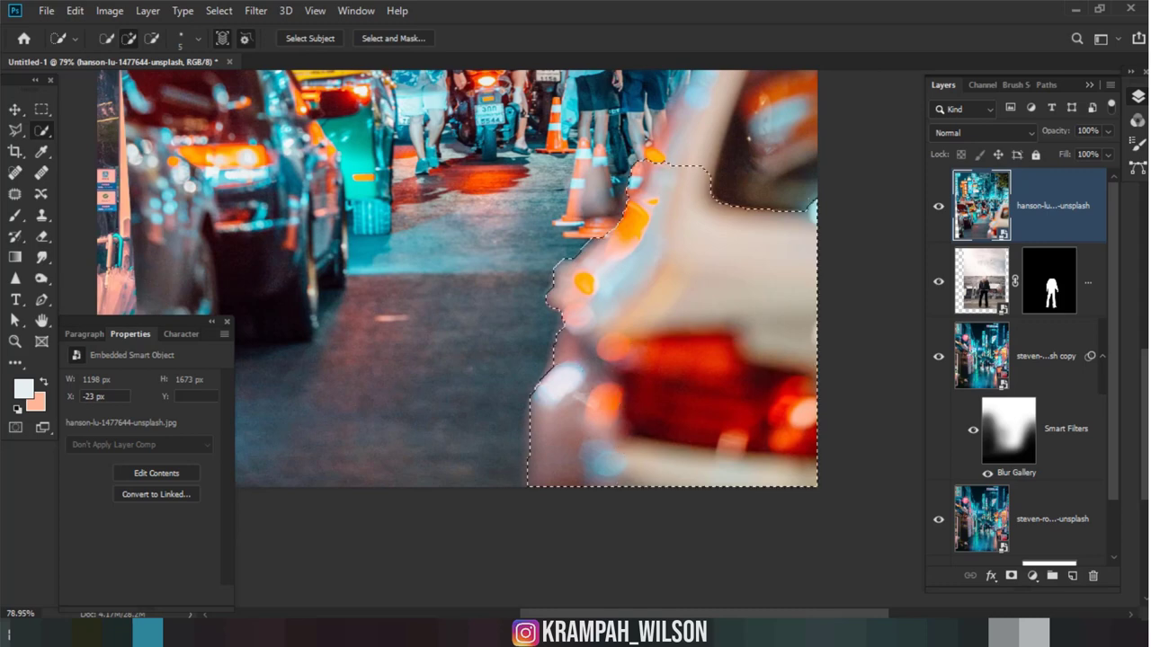
pyautogui.scroll(4, 728, 198)
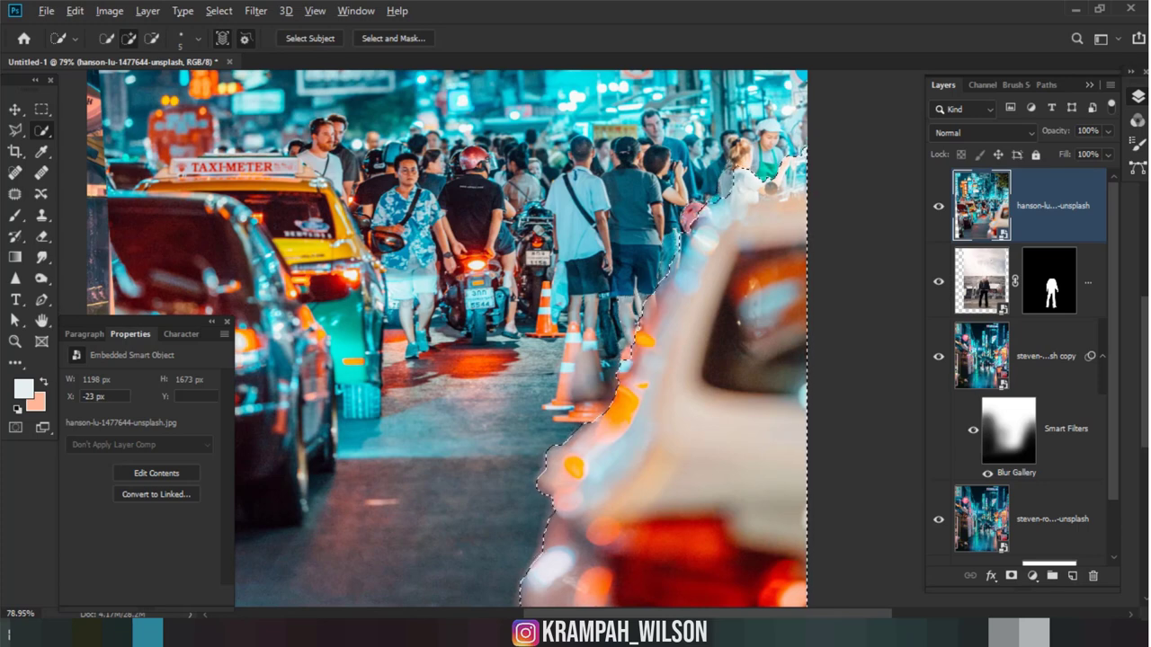
pyautogui.moveTo(738, 176); pyautogui.dragTo(770, 187)
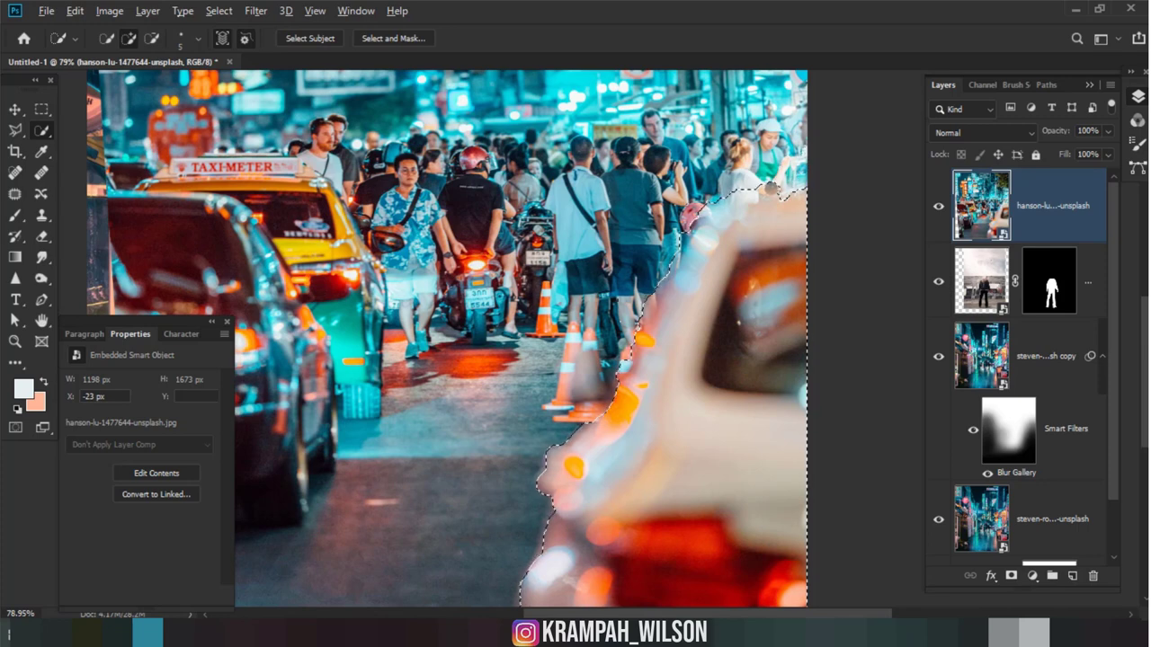
pyautogui.click(1011, 575)
pyautogui.scroll(-4, 627, 369)
pyautogui.scroll(-1, 627, 368)
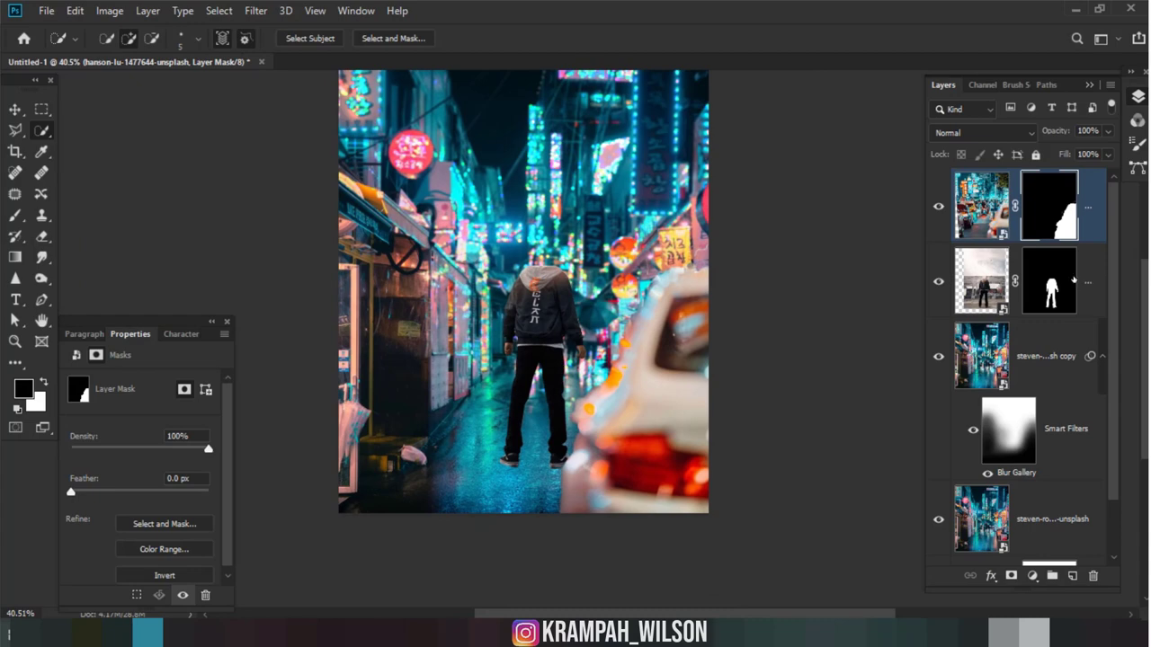
# Step: Convert the car layer to a smart object and apply a 13.9 px Gaussian Blur
pyautogui.rightClick(1089, 228)
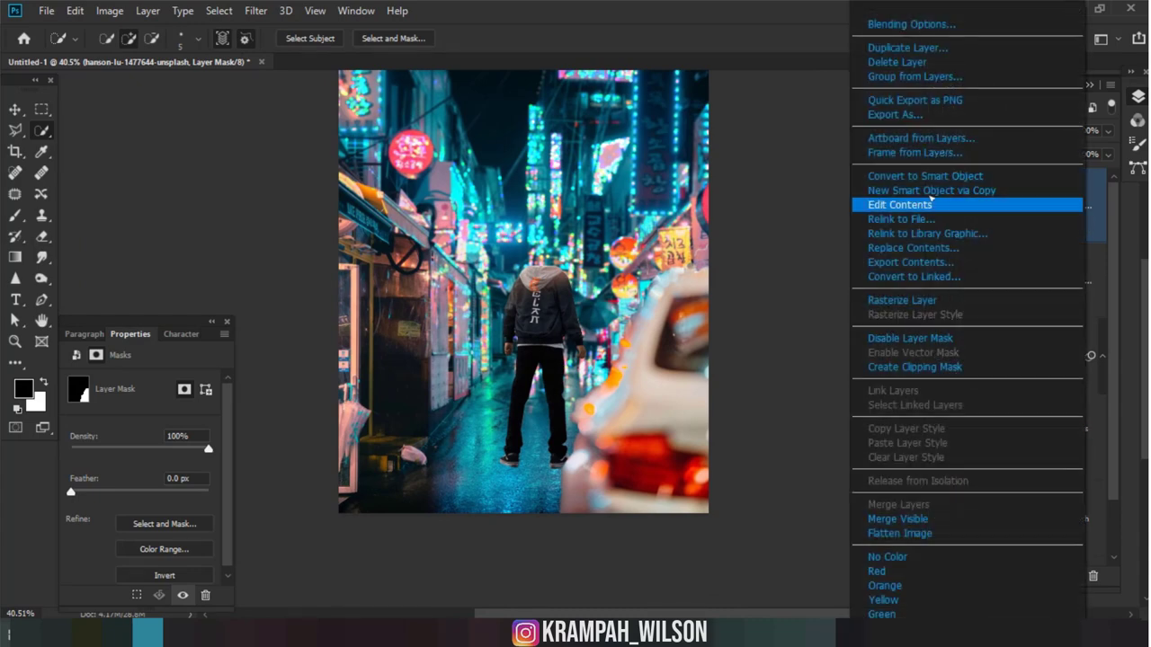
pyautogui.click(899, 174)
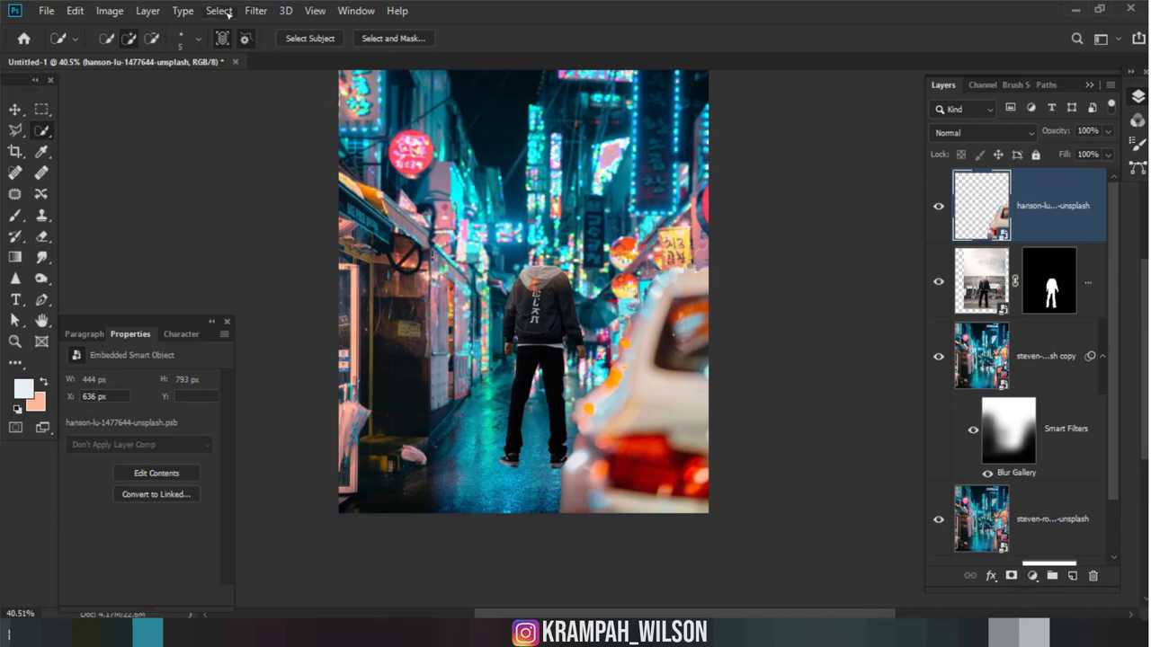
pyautogui.click(255, 10)
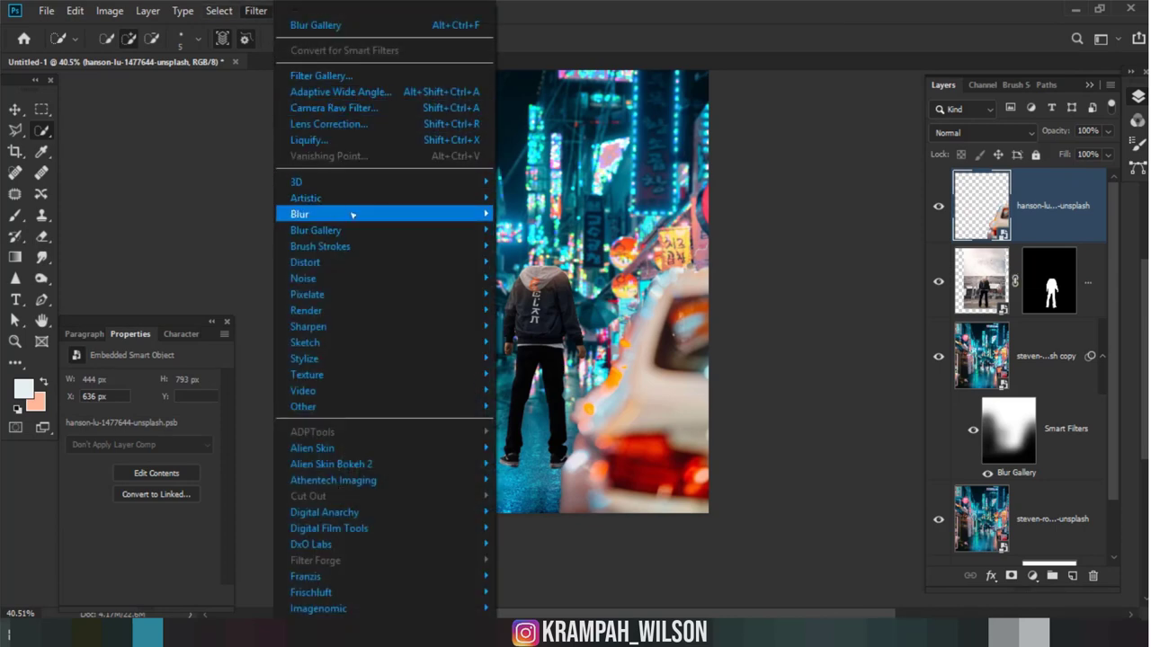
pyautogui.moveTo(384, 214)
pyautogui.click(539, 277)
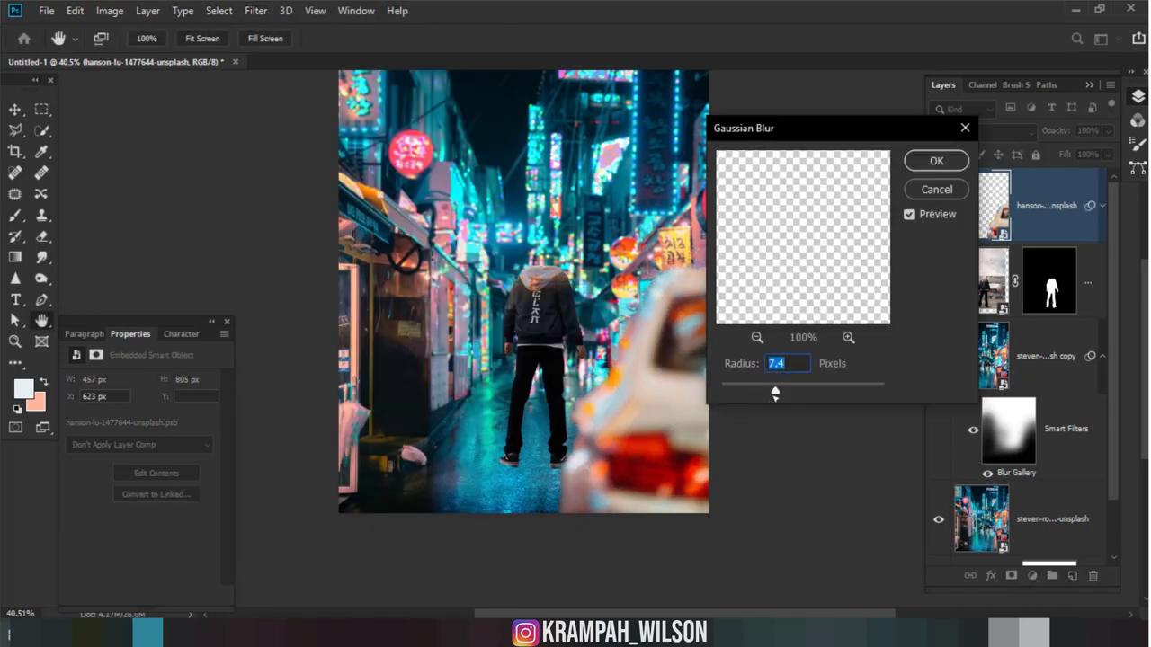
pyautogui.moveTo(778, 393); pyautogui.dragTo(790, 392)
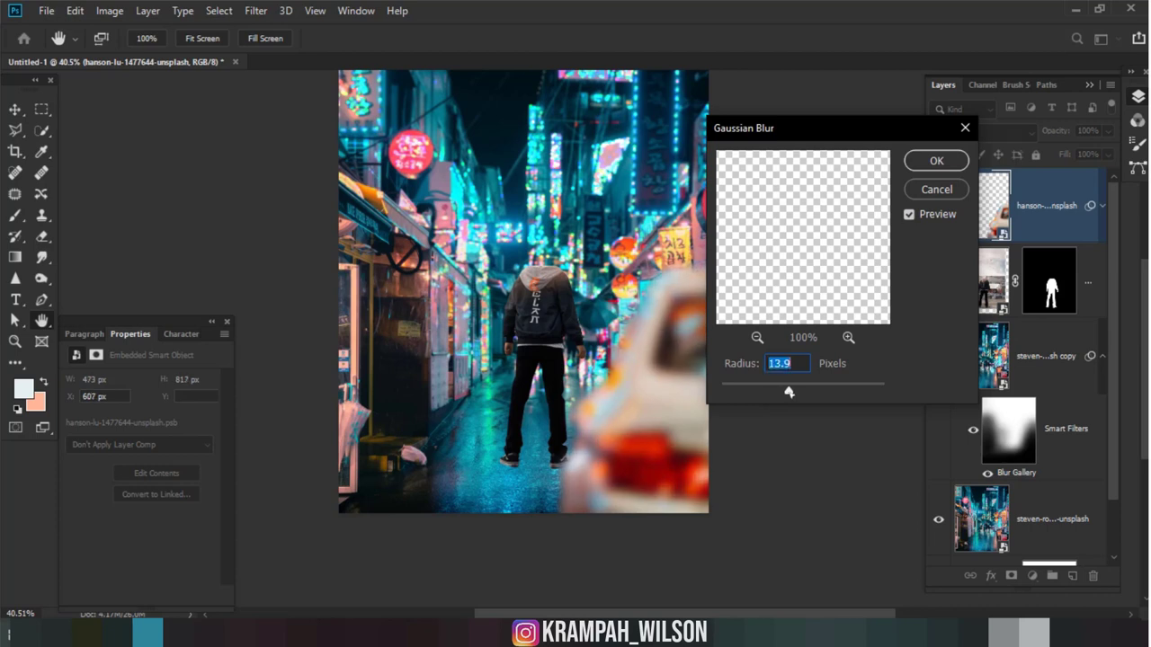
pyautogui.click(924, 162)
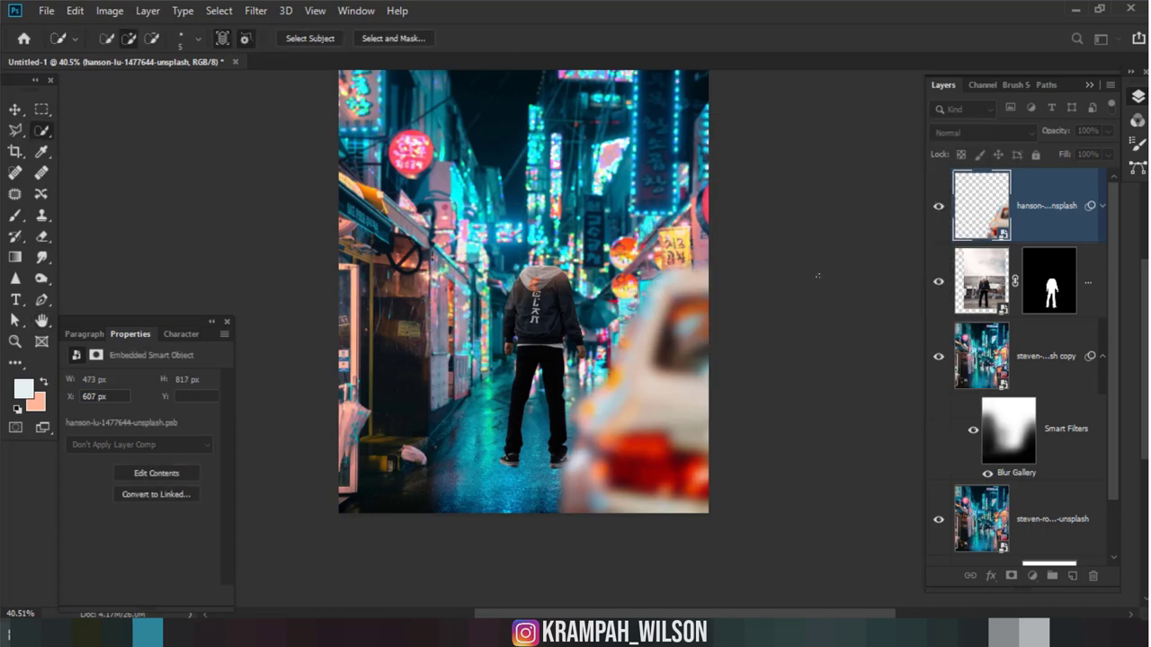
# Step: Add a Curves adjustment clipped to the car layer, lowering its top point to darken the car
pyautogui.click(1034, 577)
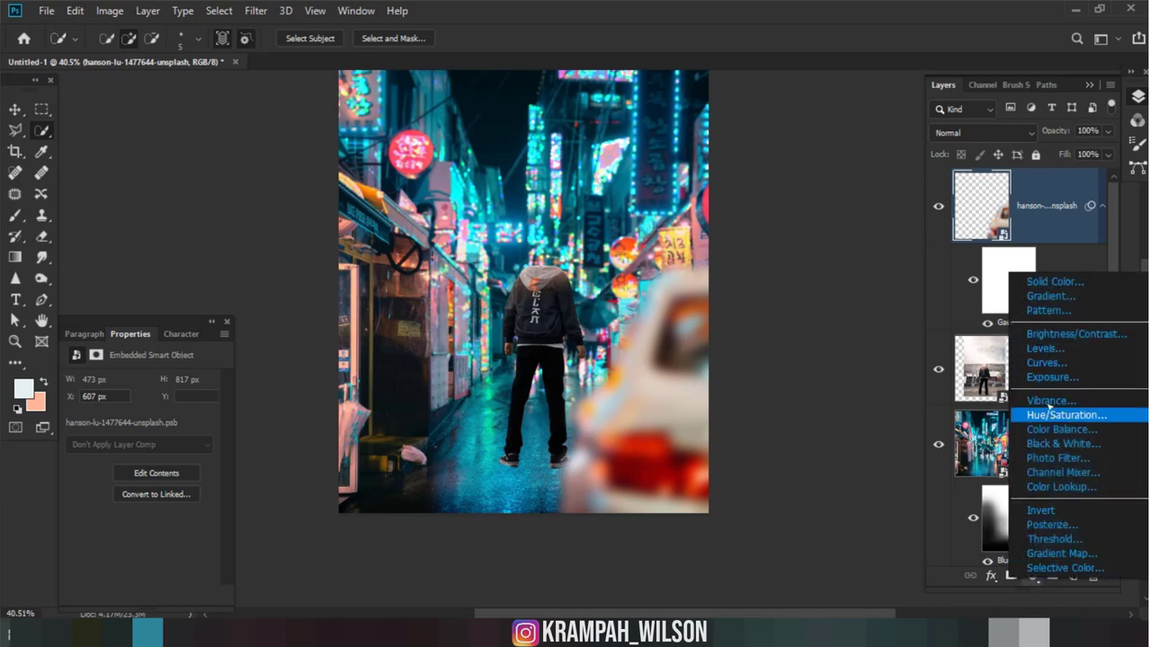
pyautogui.click(1046, 363)
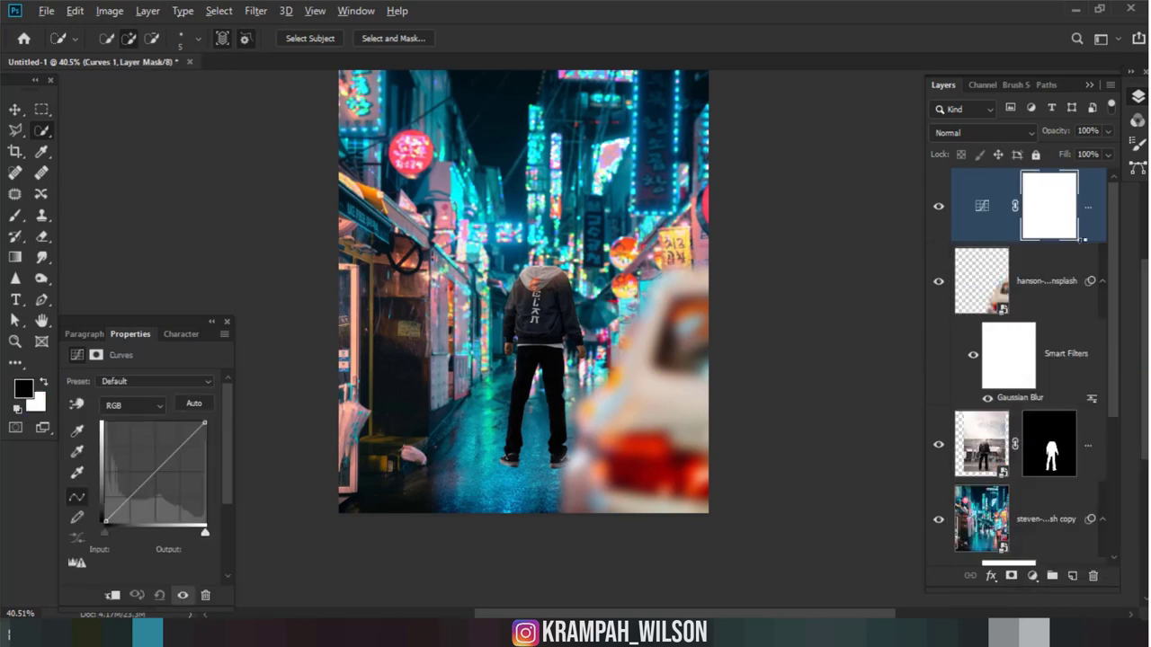
pyautogui.hotkey('ctrl', 'alt', 'g')
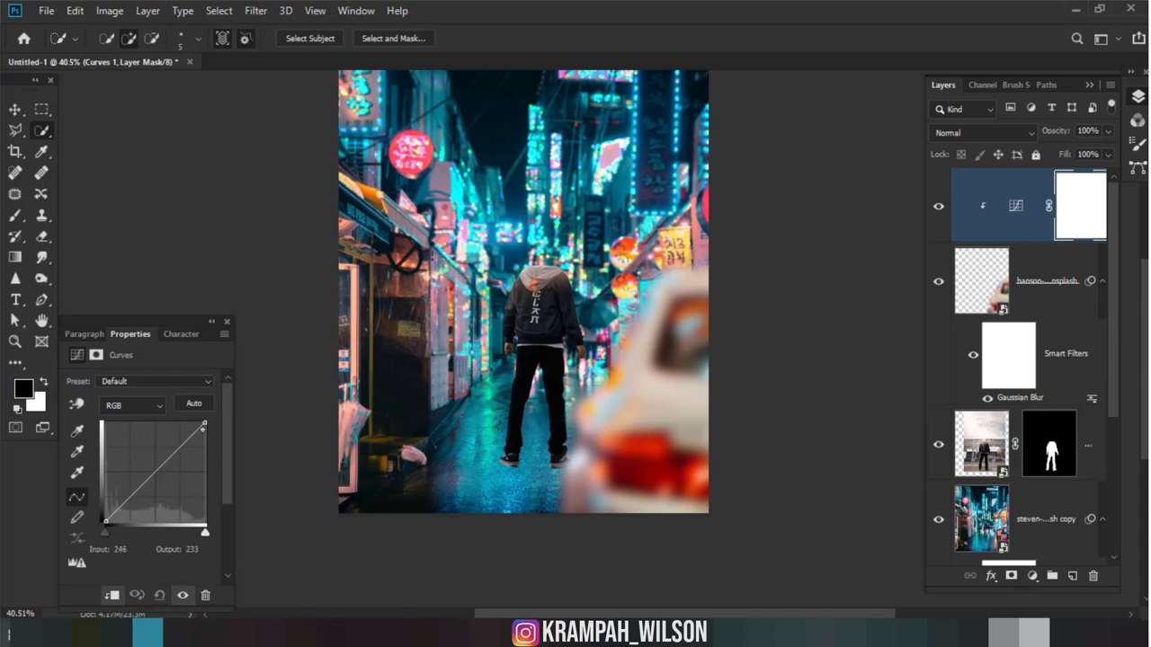
pyautogui.moveTo(204, 424); pyautogui.dragTo(221, 461)
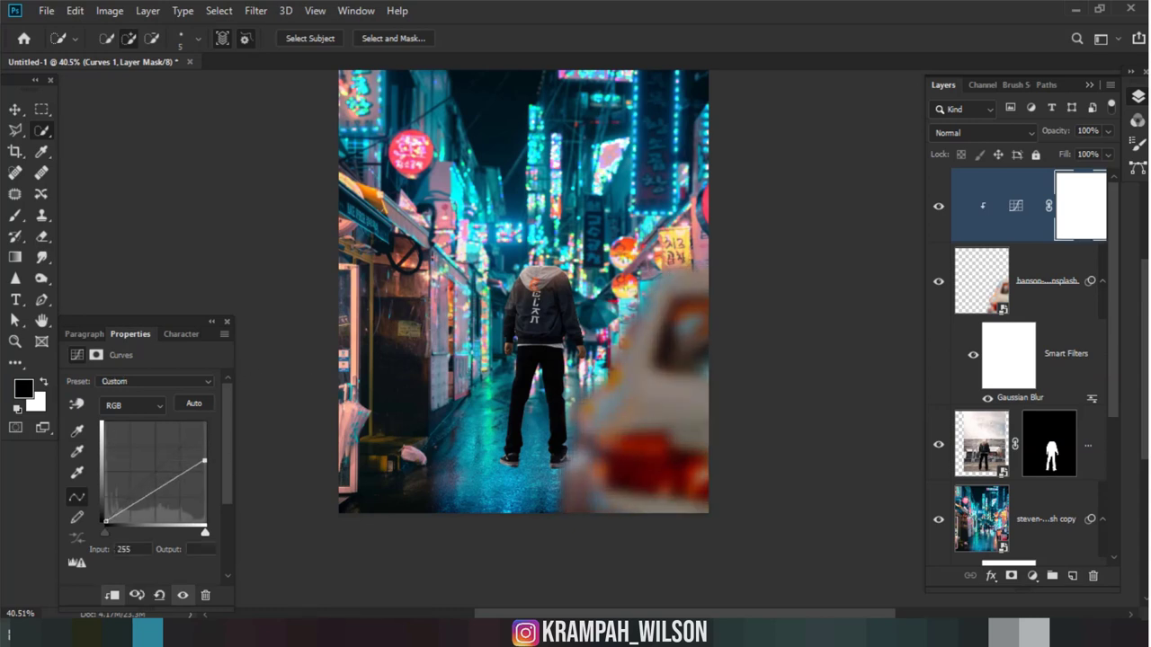
# Step: Select the headless figure's layer and the Move tool
pyautogui.click(1035, 452)
pyautogui.scroll(2, 490, 296)
pyautogui.click(15, 110)
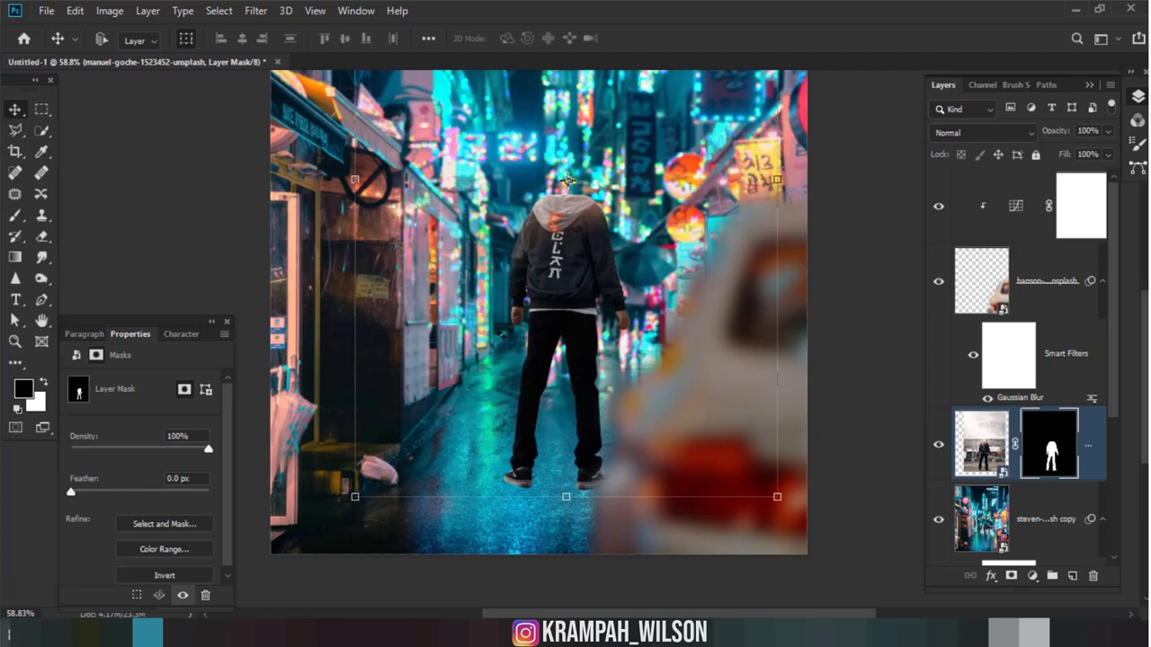
# Step: Shift the headless figure slightly left and duplicate its layer via the New Layer button
pyautogui.moveTo(567, 180); pyautogui.dragTo(545, 180)
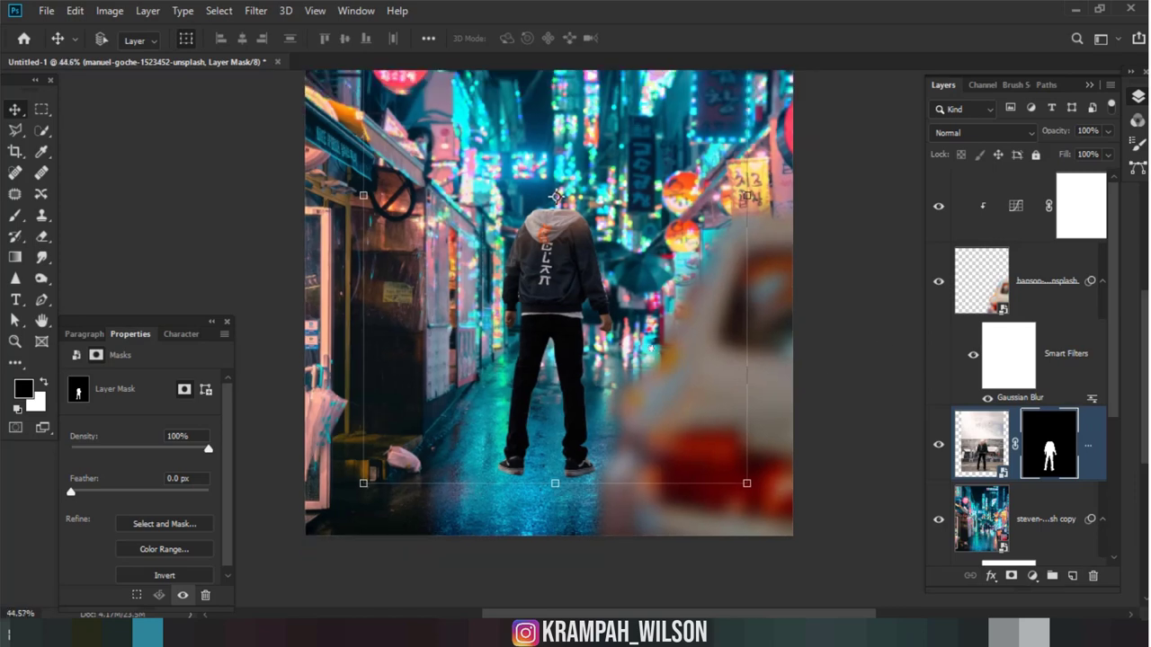
pyautogui.scroll(1, 546, 180)
pyautogui.moveTo(562, 186); pyautogui.dragTo(587, 254)
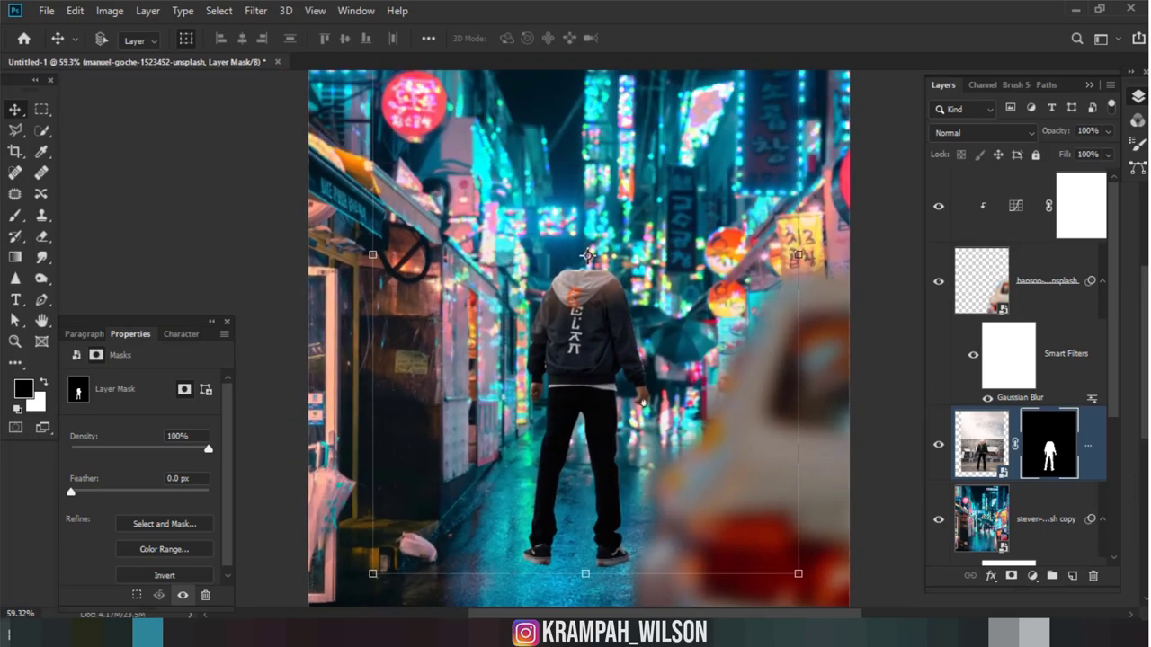
pyautogui.scroll(2, 587, 254)
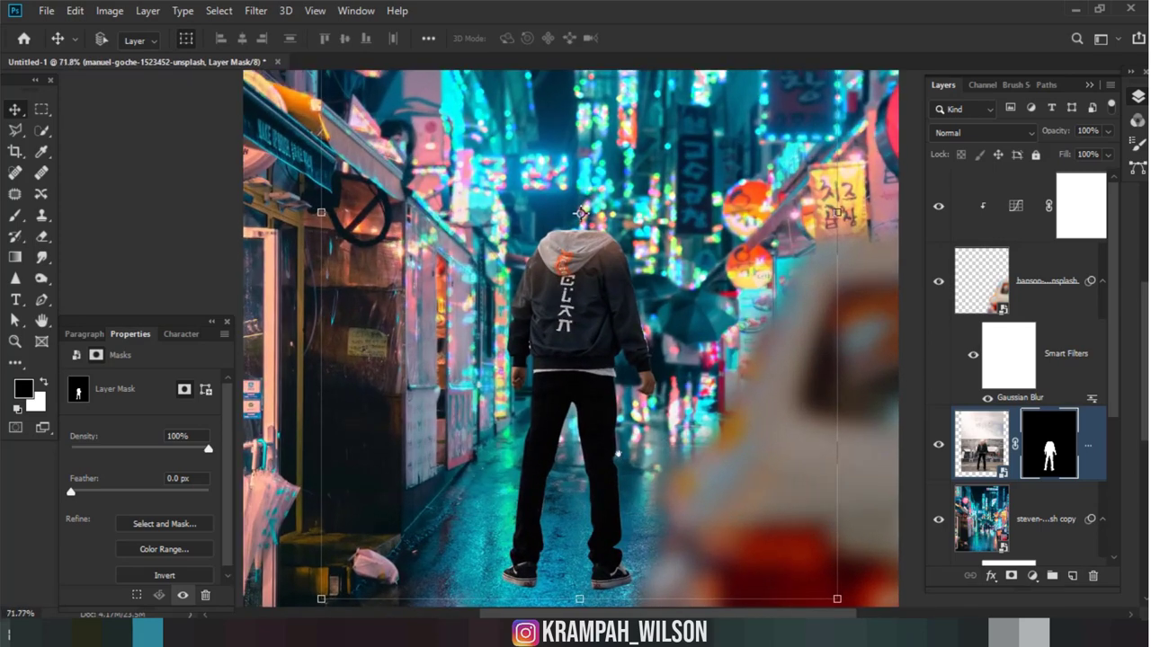
pyautogui.moveTo(1101, 471); pyautogui.dragTo(1073, 576)
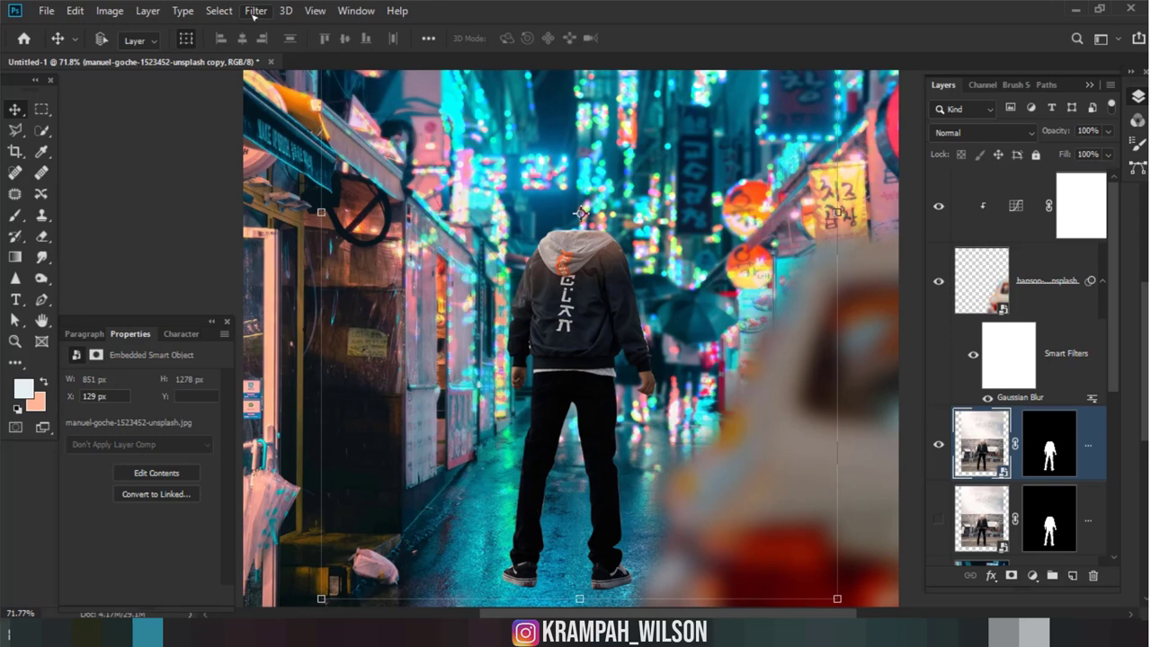
# Step: Apply Camera Raw to the figure copy: Contrast +47, Shadows +56, Highlights +40, Clarity +28
pyautogui.click(254, 11)
pyautogui.hotkey('ctrl', 'shift', 'a')
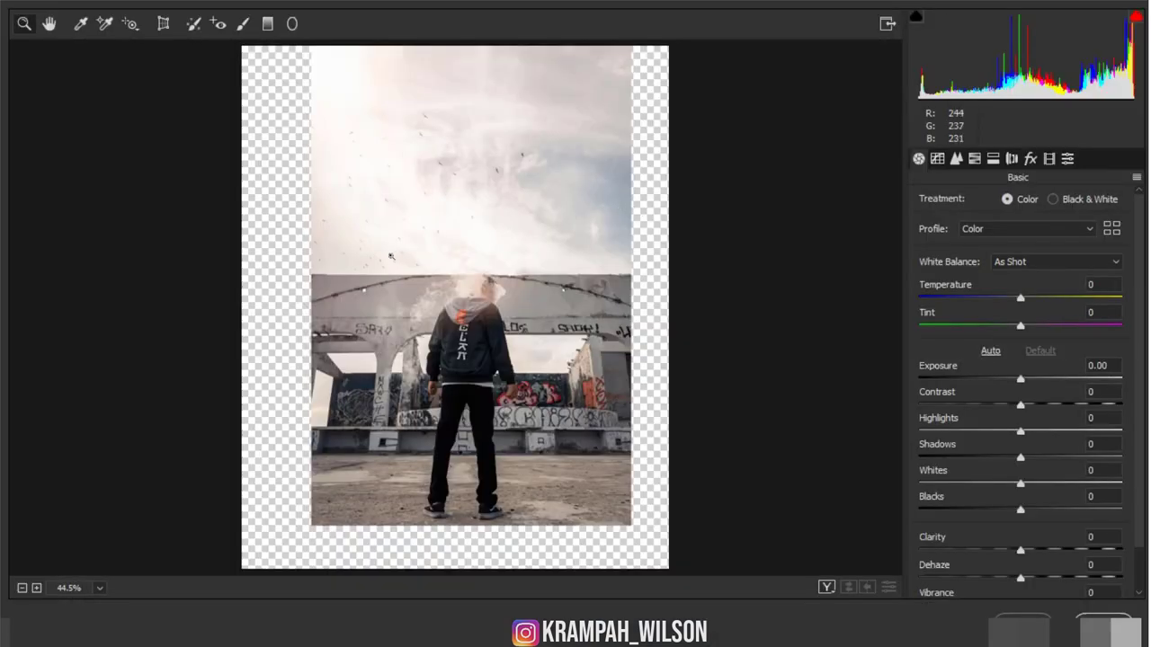
pyautogui.moveTo(389, 253); pyautogui.dragTo(543, 507)
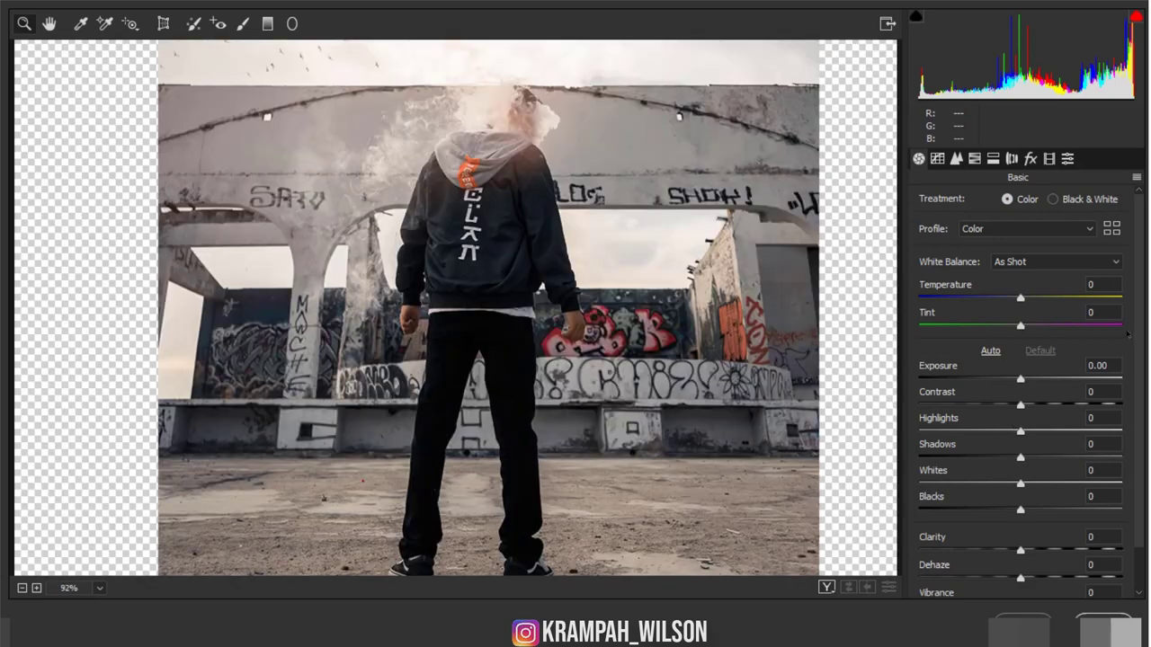
pyautogui.moveTo(1020, 405)
pyautogui.mouseDown()
pyautogui.moveTo(953, 405)
pyautogui.moveTo(1067, 405)
pyautogui.mouseUp()
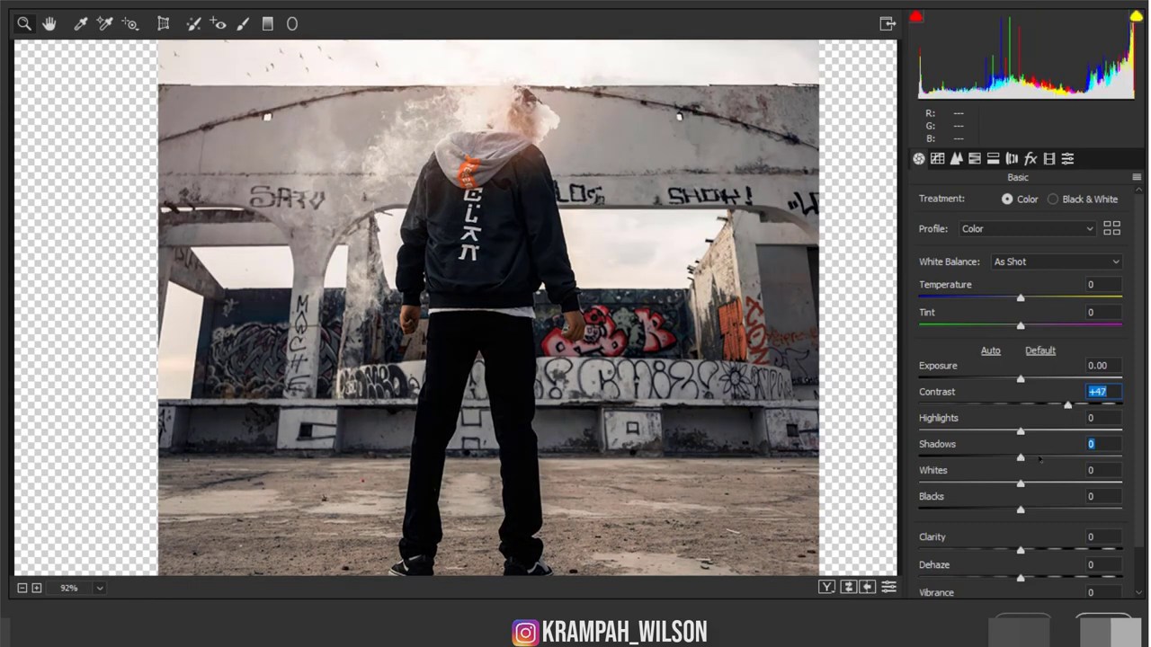
pyautogui.moveTo(1040, 458); pyautogui.dragTo(1076, 458)
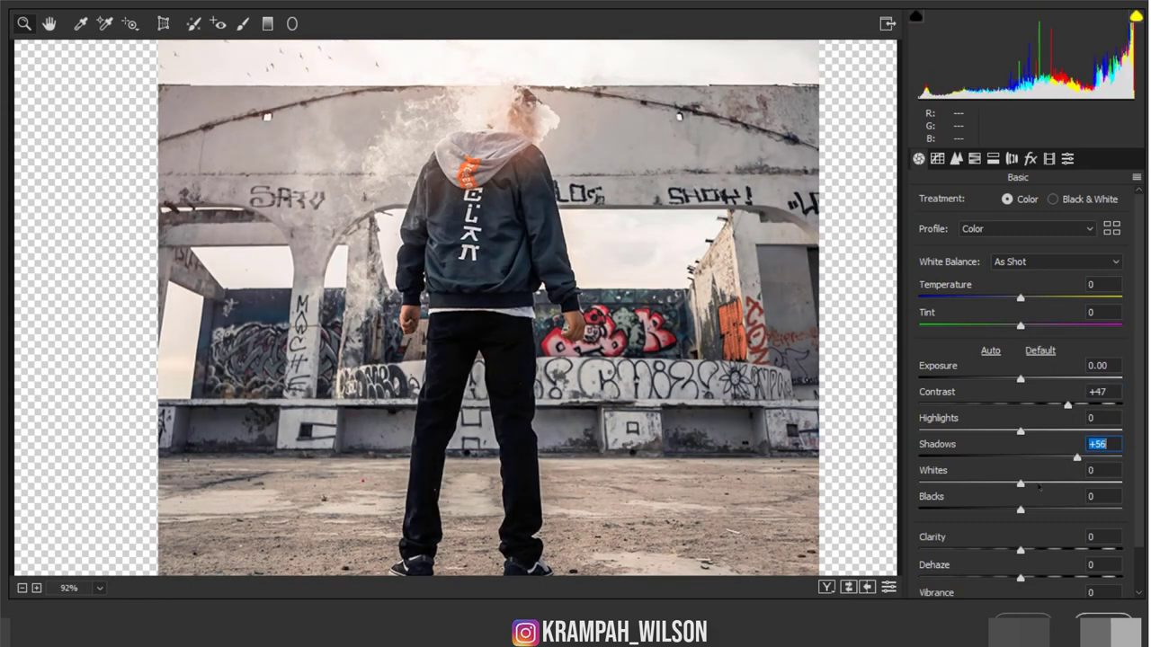
pyautogui.moveTo(1021, 550); pyautogui.dragTo(1048, 550)
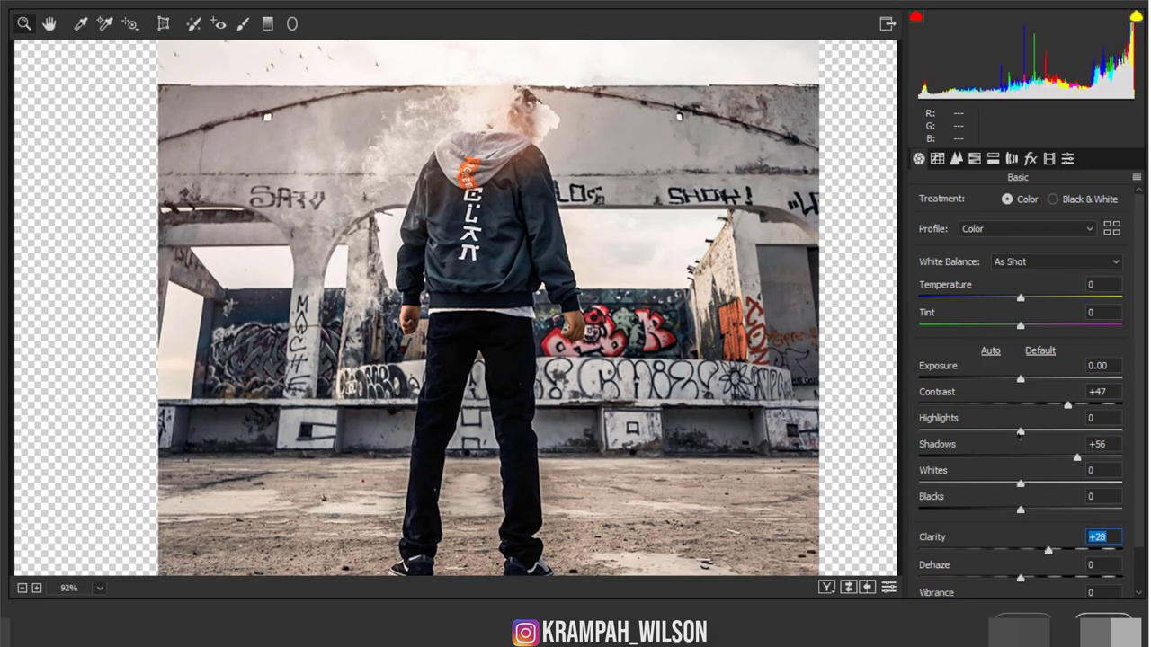
pyautogui.moveTo(1020, 432); pyautogui.dragTo(1061, 431)
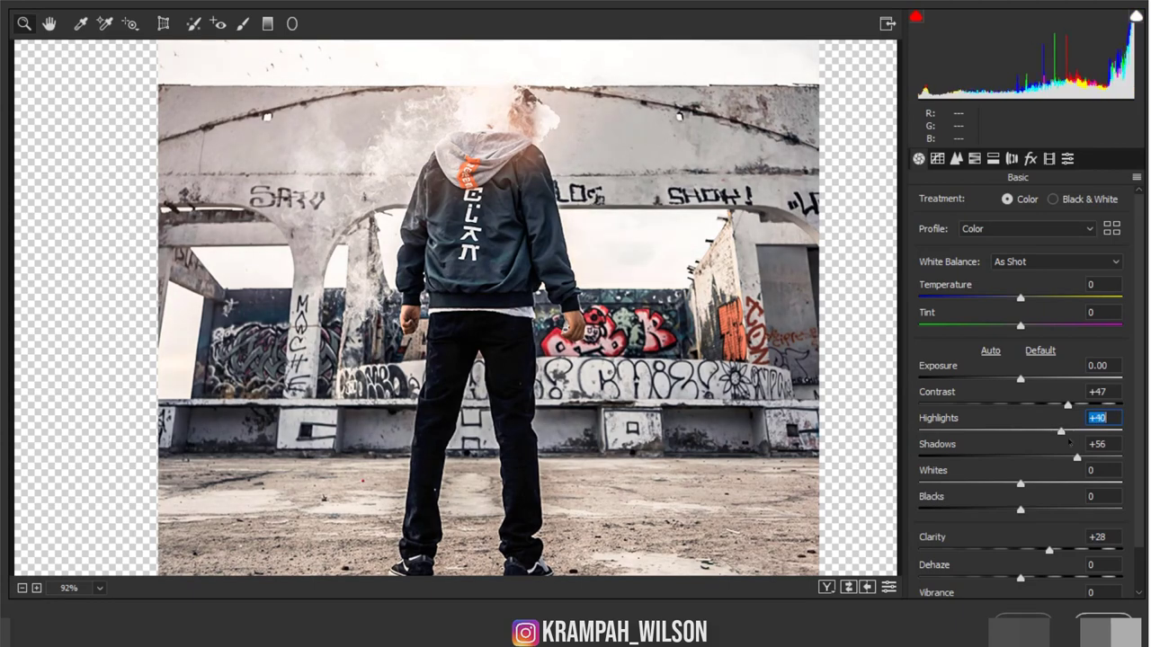
pyautogui.click(1104, 632)
pyautogui.hotkey('ctrl', 'shift', 'a')
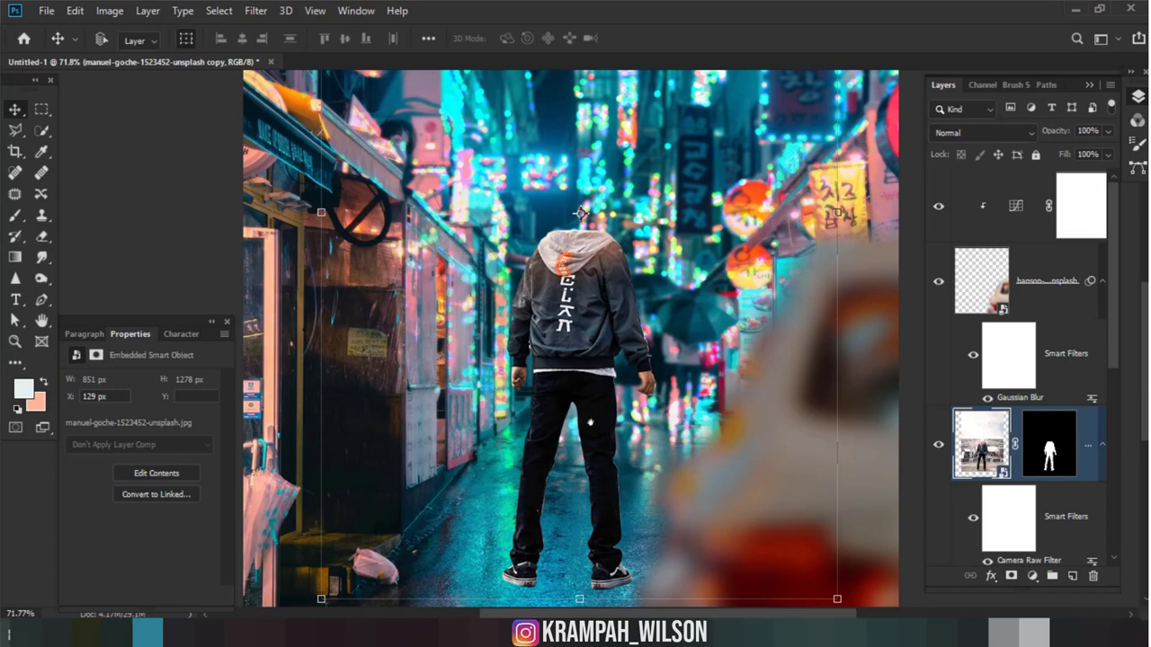
# Step: Copy the Camera Raw smart filter onto the original figure layer below
pyautogui.scroll(3, 580, 213)
pyautogui.scroll(2, 580, 216)
pyautogui.scroll(-4, 581, 220)
pyautogui.scroll(-2, 583, 233)
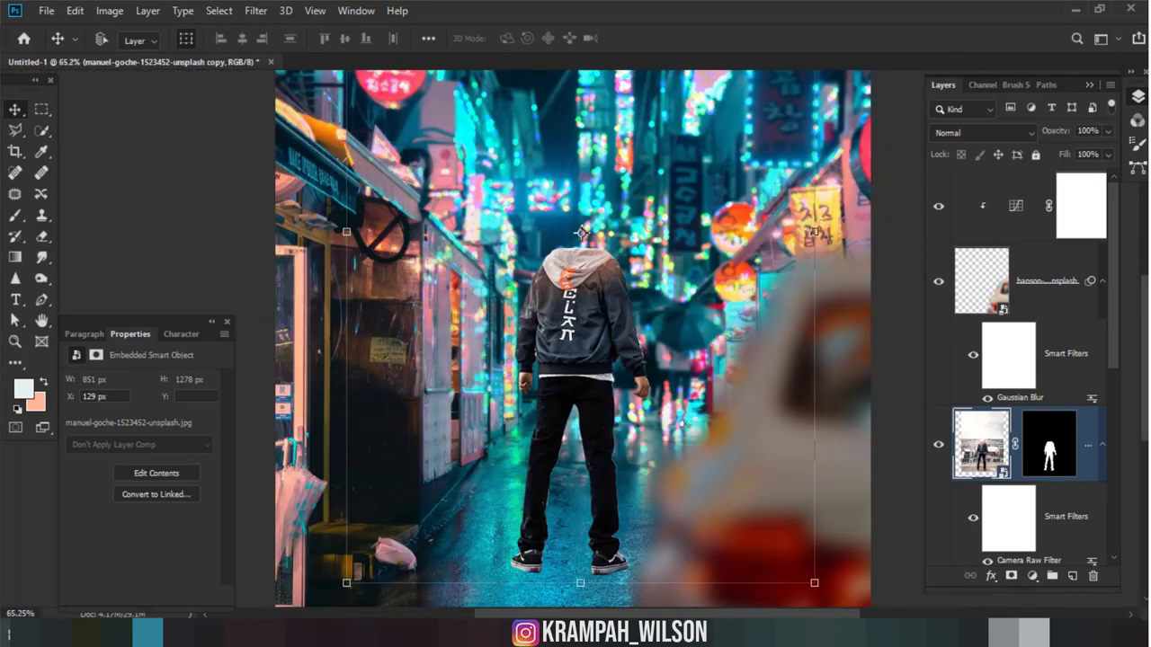
pyautogui.moveTo(583, 233); pyautogui.dragTo(548, 228)
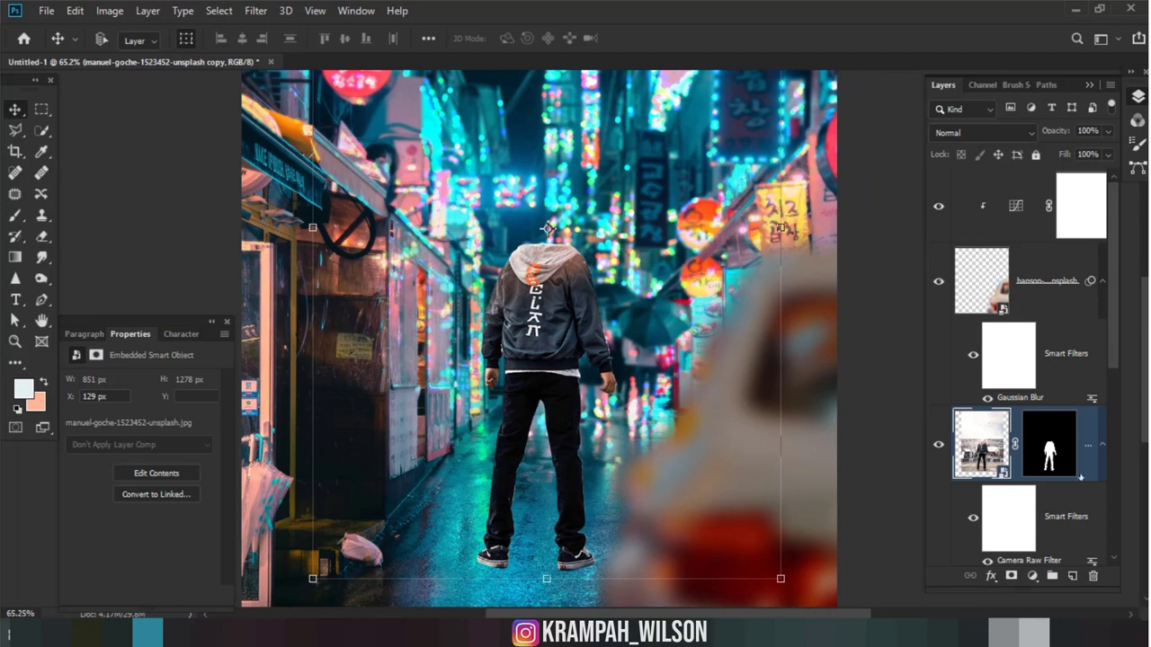
pyautogui.scroll(-3, 1050, 519)
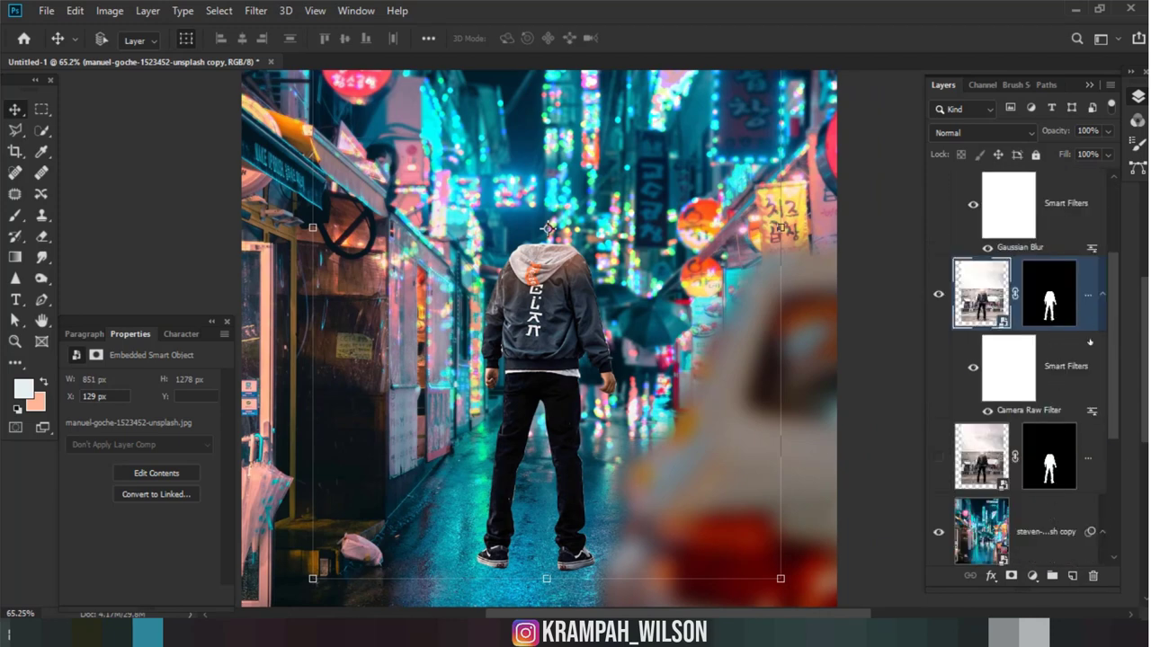
pyautogui.moveTo(1090, 342); pyautogui.dragTo(1083, 509)
pyautogui.moveTo(1080, 567); pyautogui.dragTo(1079, 555)
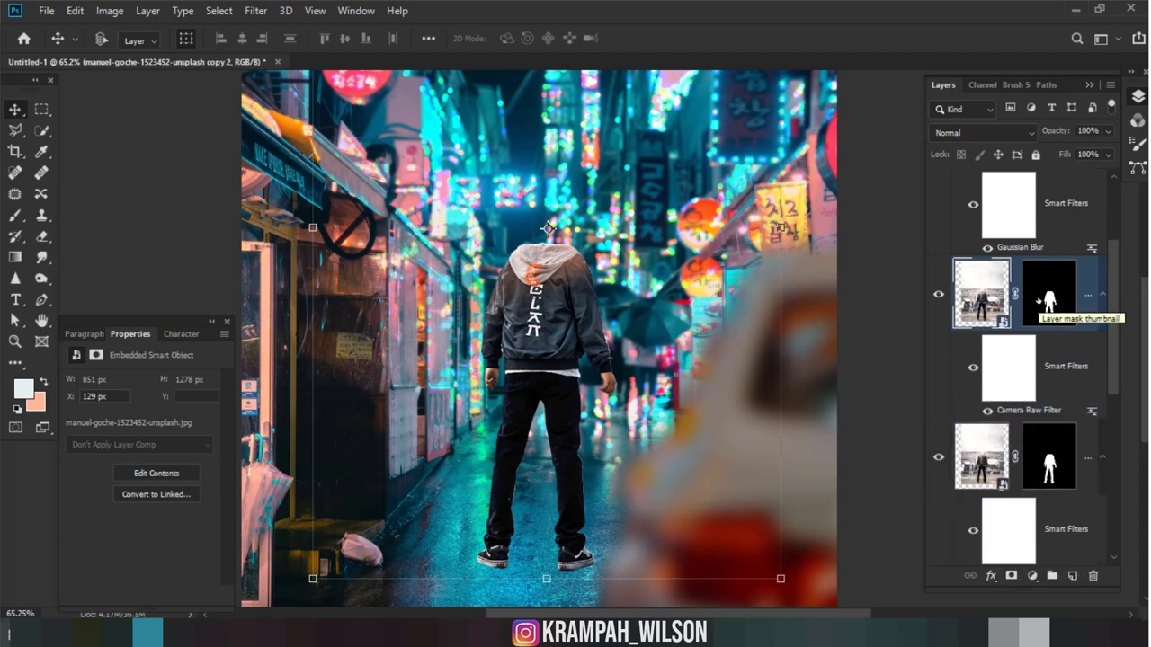
# Step: Delete the Camera Raw filter and the layer mask from the upper figure copy
pyautogui.click(1048, 304)
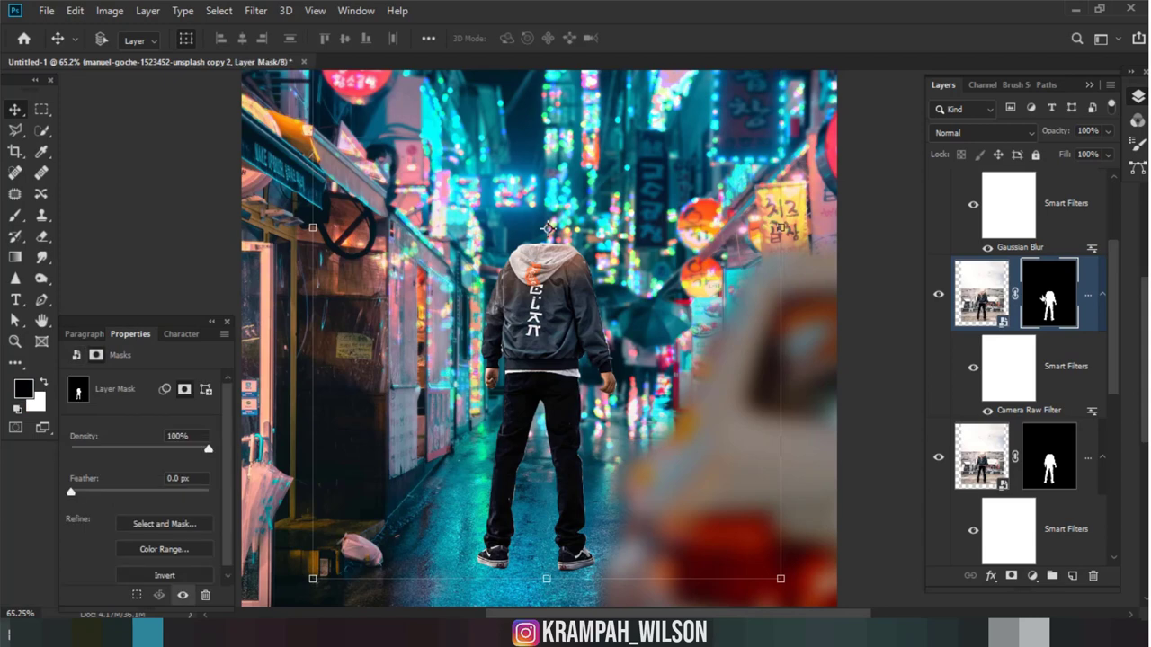
pyautogui.rightClick(1002, 413)
pyautogui.click(1005, 474)
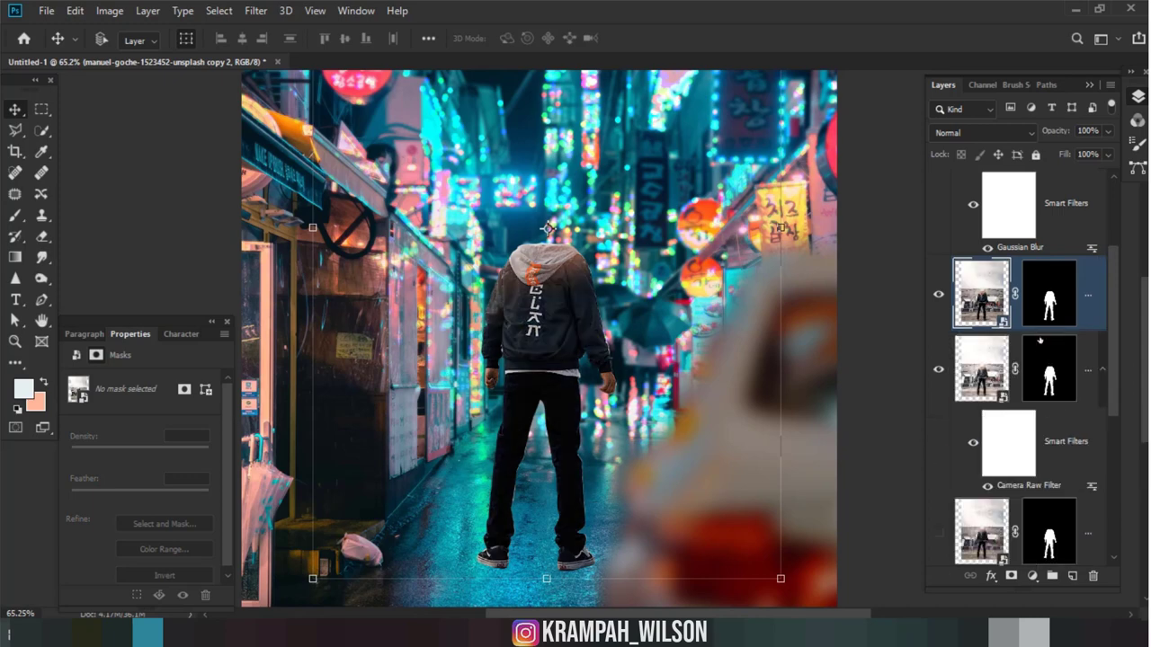
pyautogui.click(1042, 312)
pyautogui.rightClick(1046, 308)
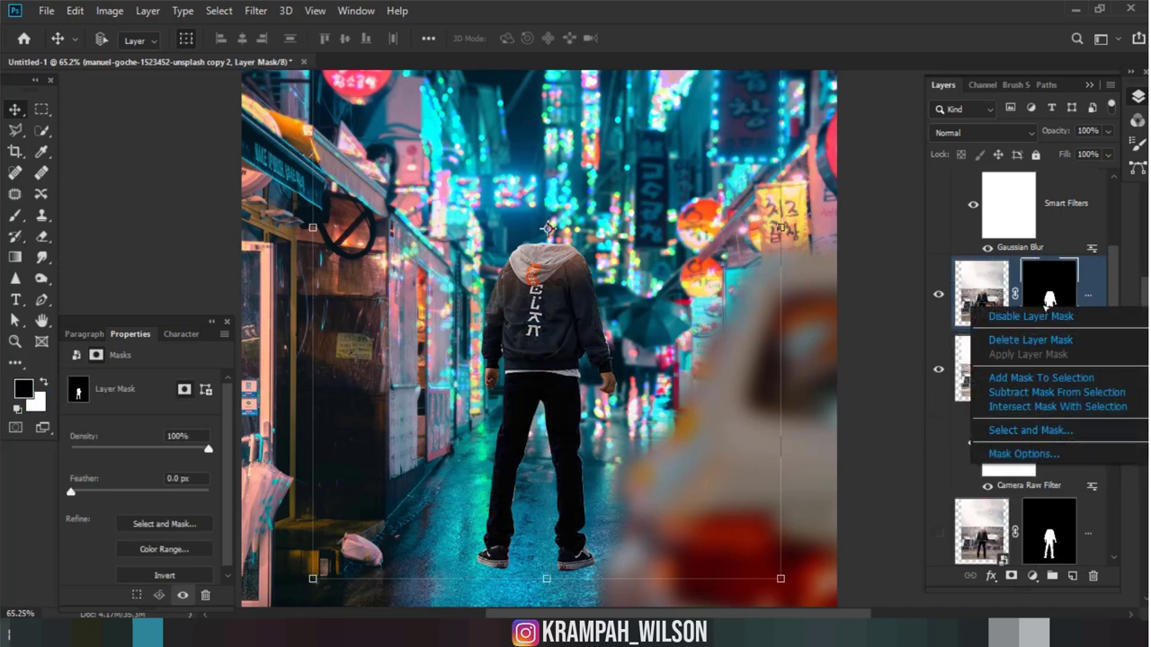
pyautogui.click(1043, 340)
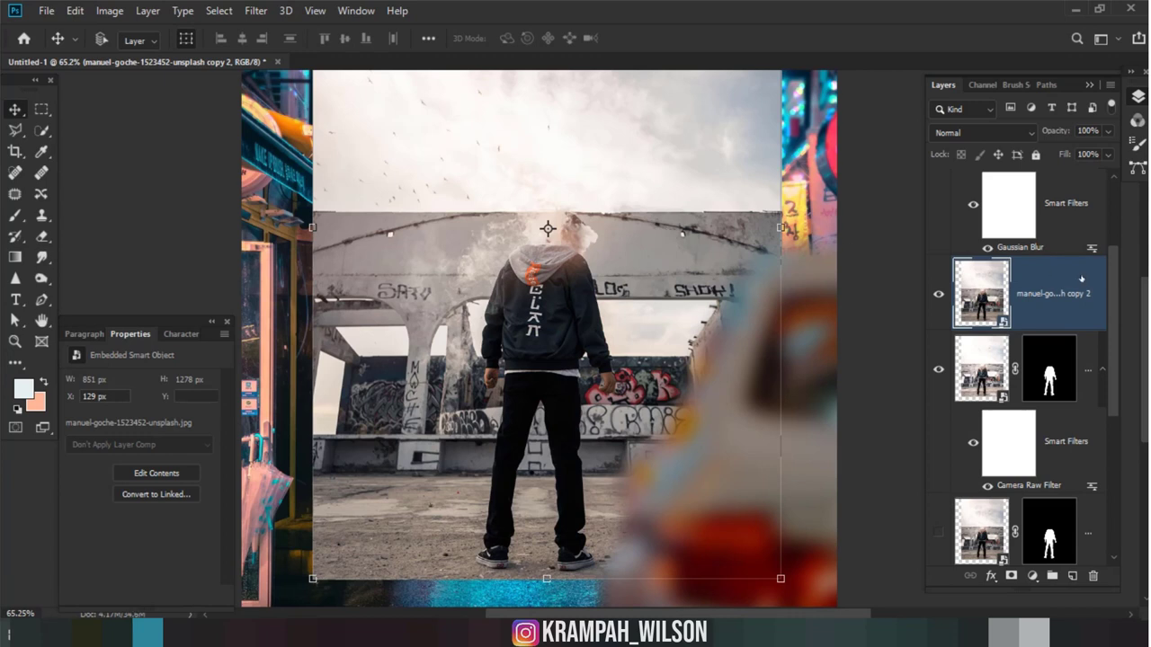
# Step: Copy a rectangle around the smoky head and hood to Layer 2 and delete the full photo copy
pyautogui.rightClick(41, 109)
pyautogui.click(90, 114)
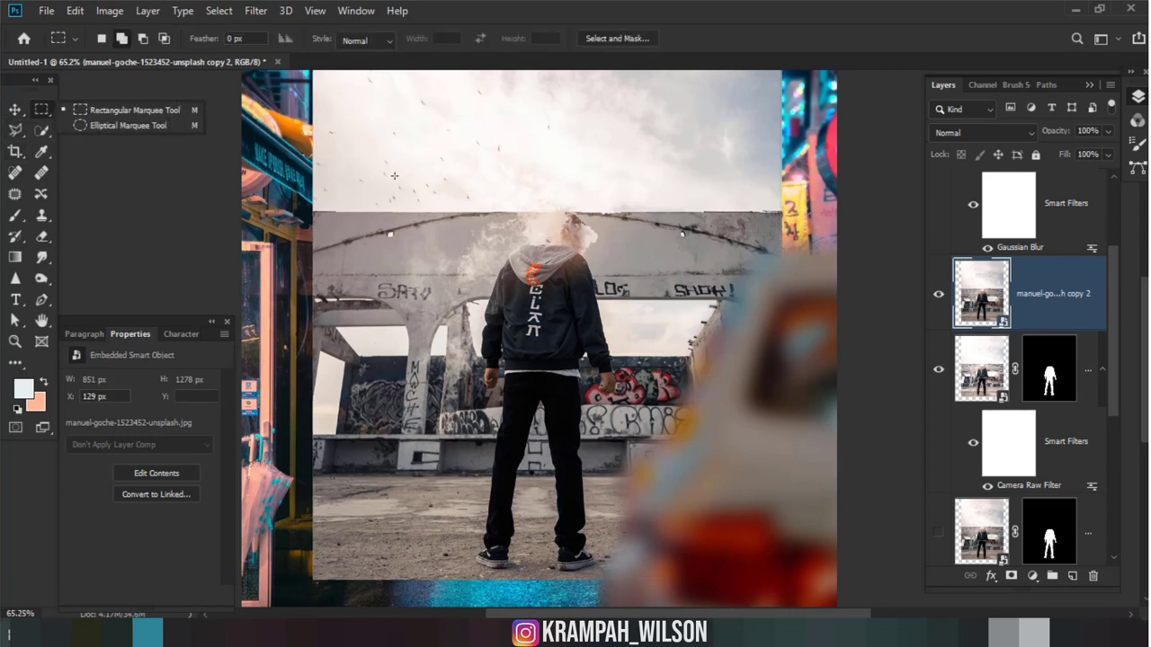
pyautogui.moveTo(424, 160); pyautogui.dragTo(613, 339)
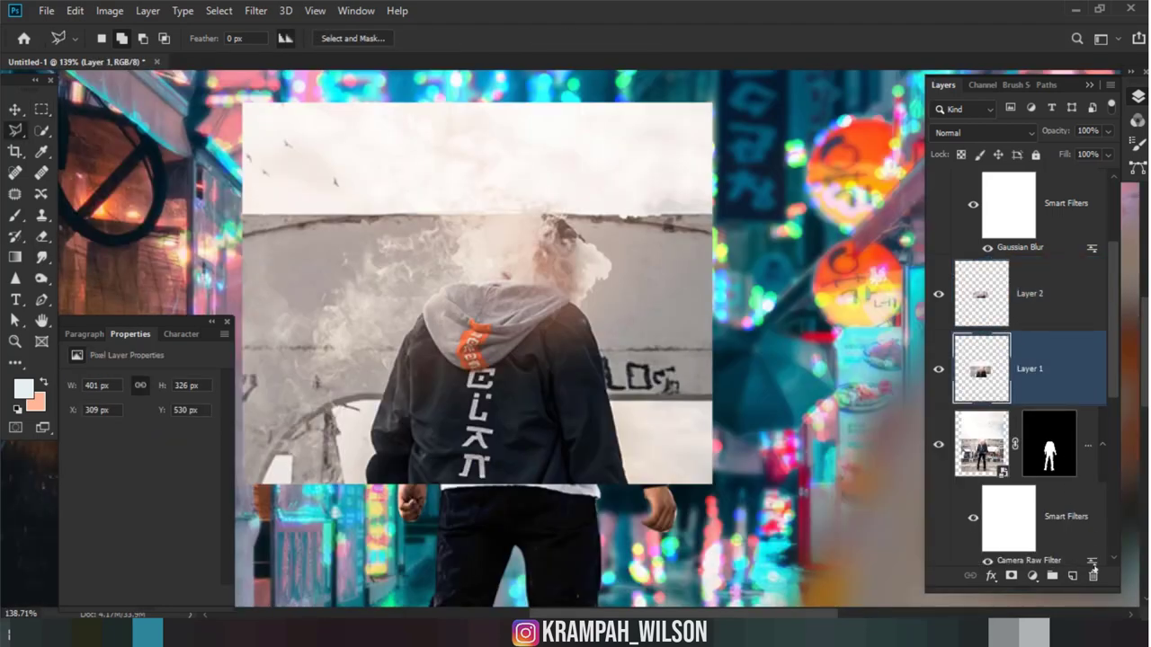
pyautogui.click(1094, 575)
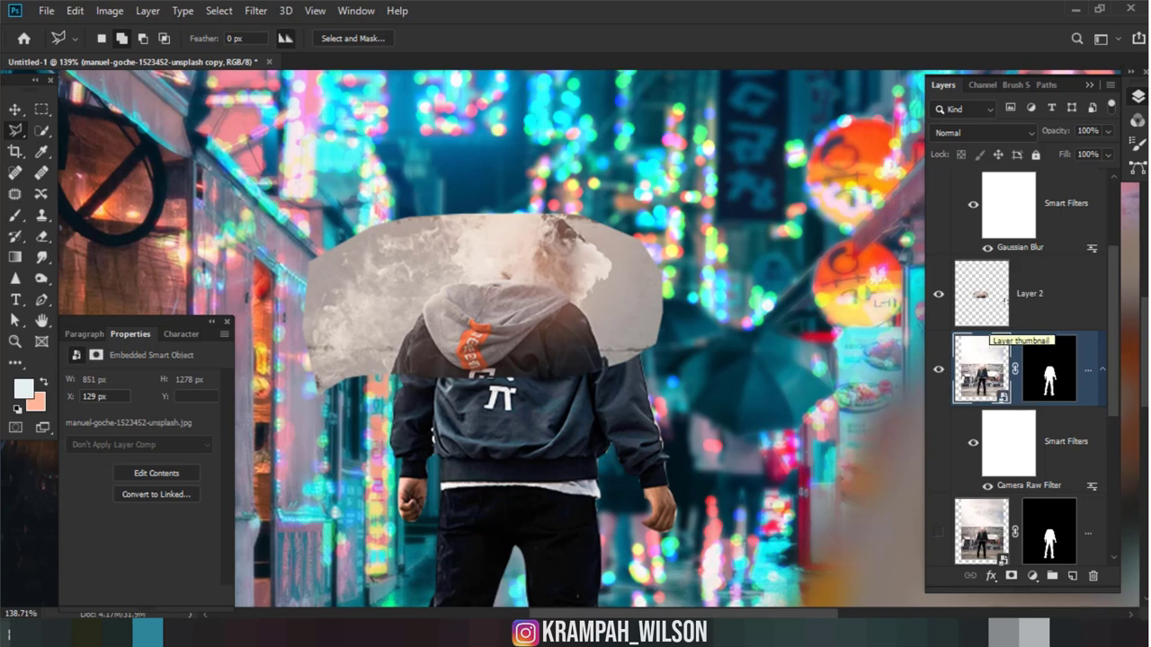
pyautogui.hotkey('alt', ']')
# Step: Show Layer 2 alone, compare its Red, Green and Blue channels, and duplicate Blue as Blue copy
pyautogui.keyDown('alt'); pyautogui.click(939, 294); pyautogui.keyUp('alt')
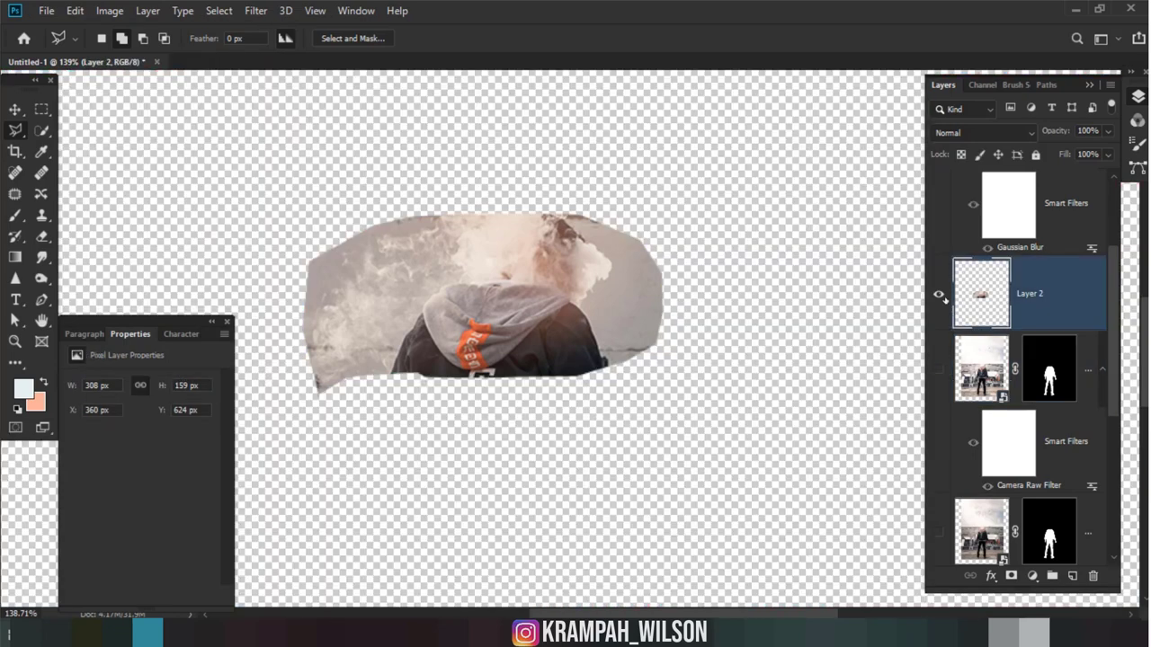
pyautogui.click(979, 84)
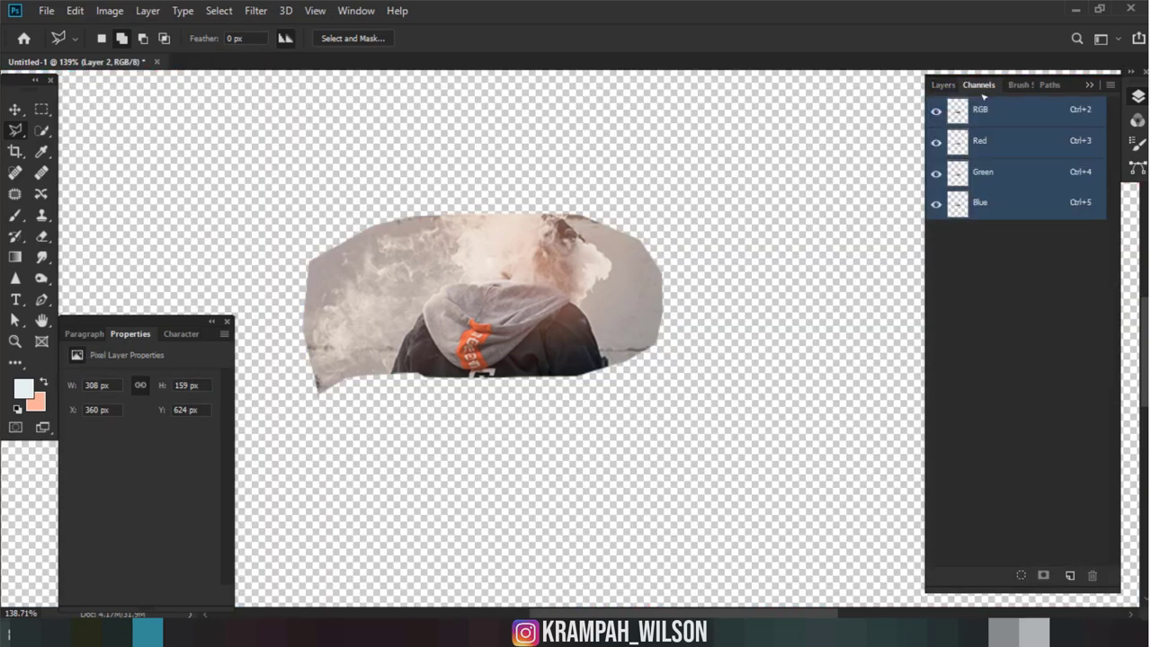
pyautogui.click(990, 204)
pyautogui.click(1006, 173)
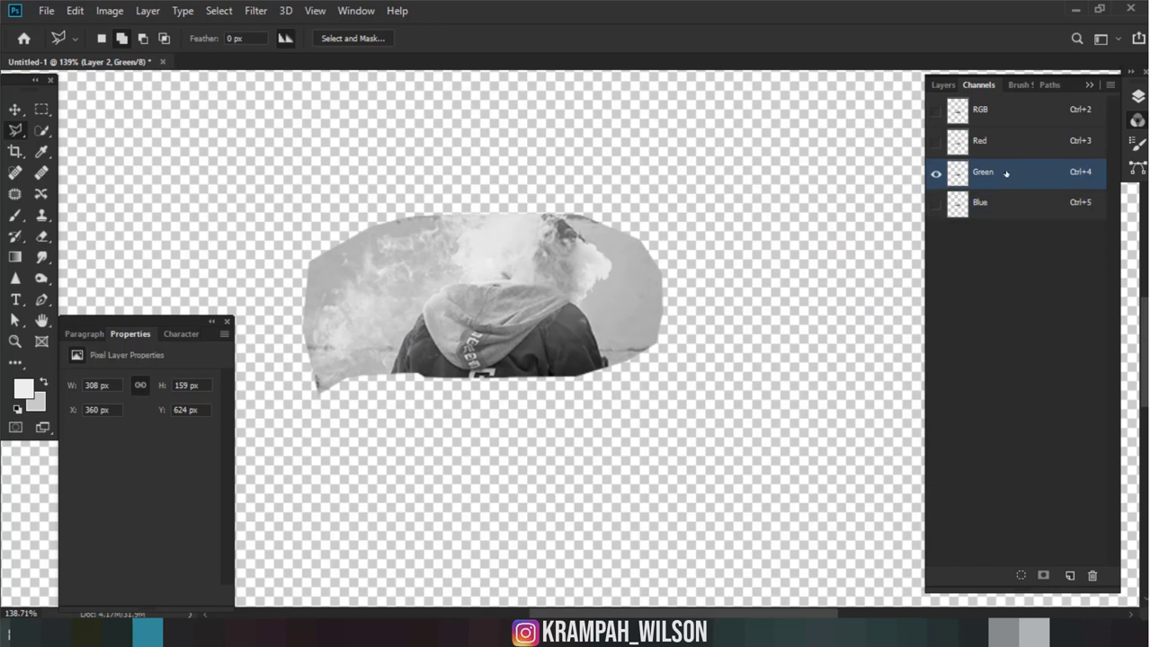
pyautogui.click(1007, 156)
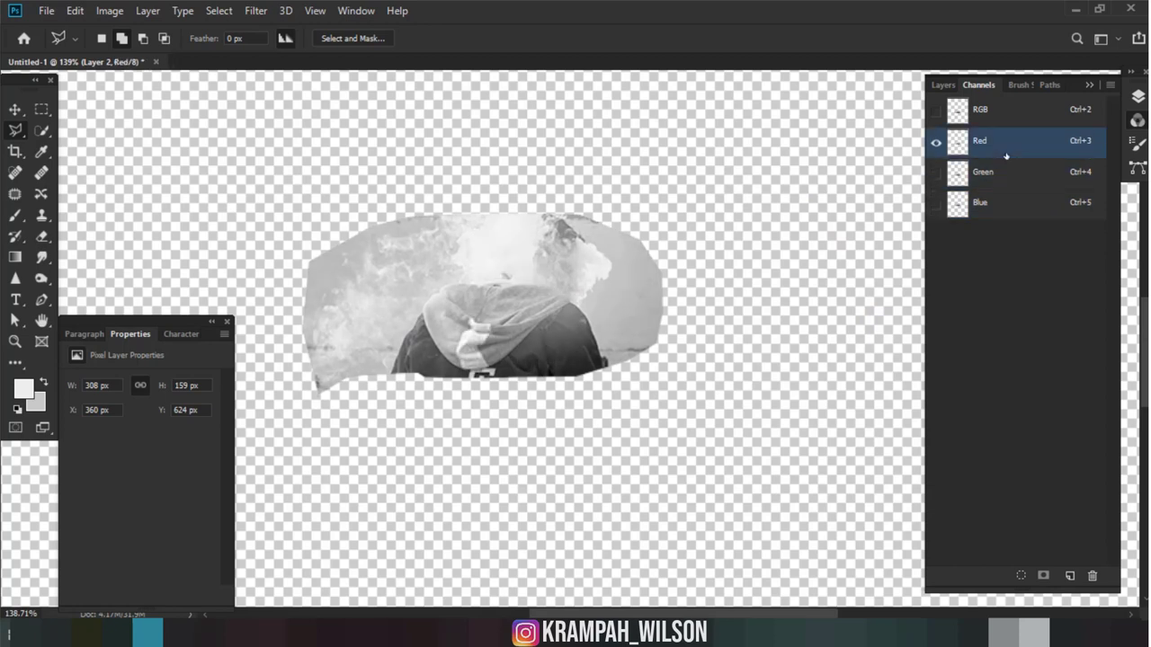
pyautogui.click(1005, 209)
pyautogui.moveTo(1005, 208); pyautogui.dragTo(1070, 576)
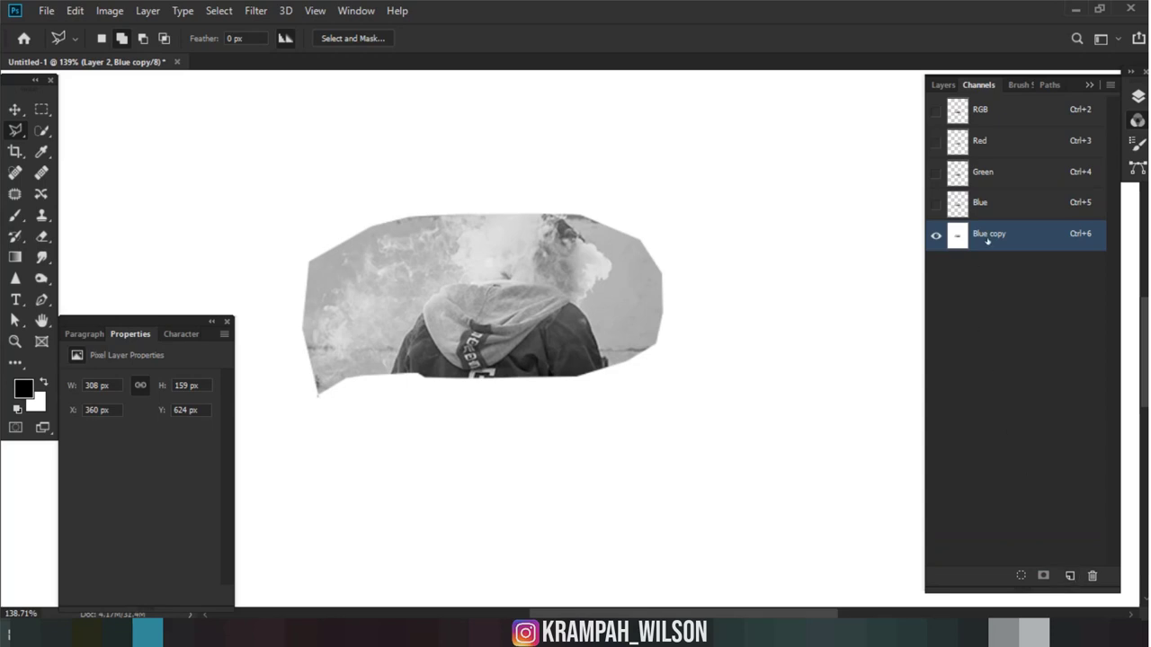
pyautogui.click(256, 10)
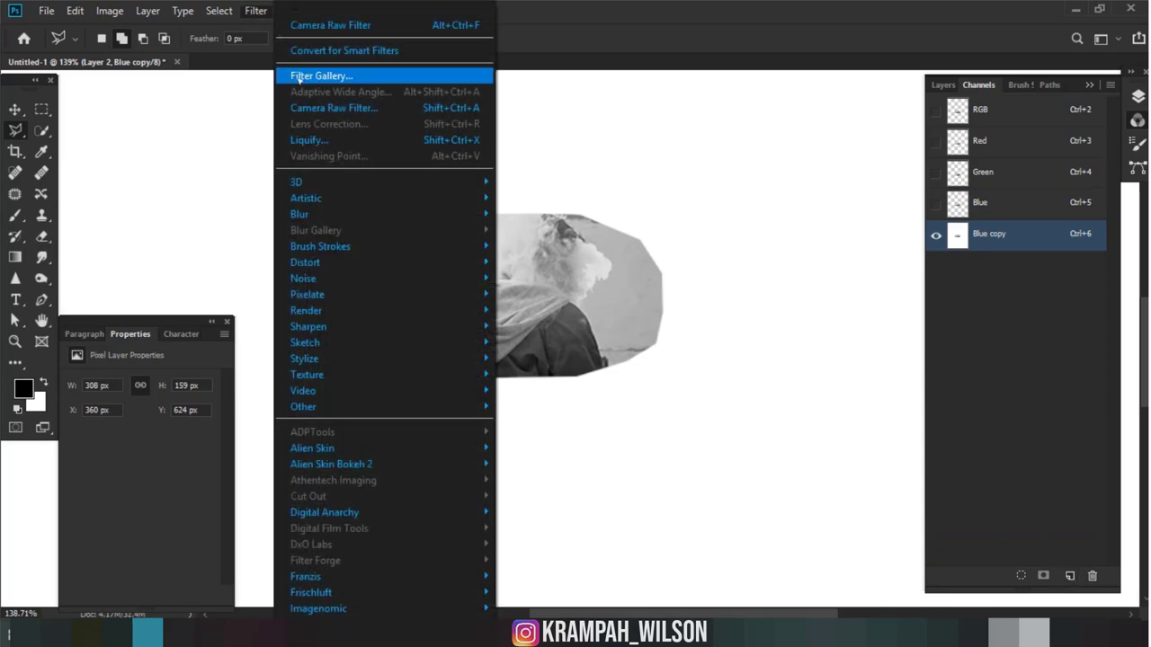
# Step: In Camera Raw set Exposure -0.60, Highlights +40, Shadows -100, Whites +100, Blacks -100, Clarity +28
pyautogui.click(310, 109)
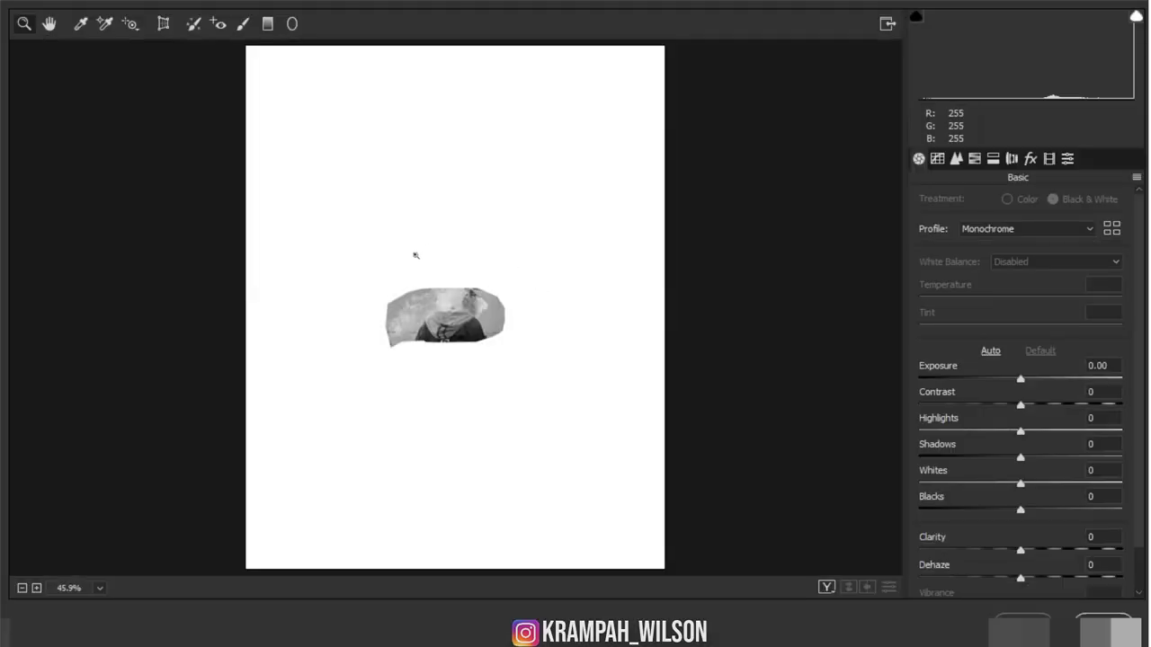
pyautogui.moveTo(395, 274); pyautogui.dragTo(501, 354)
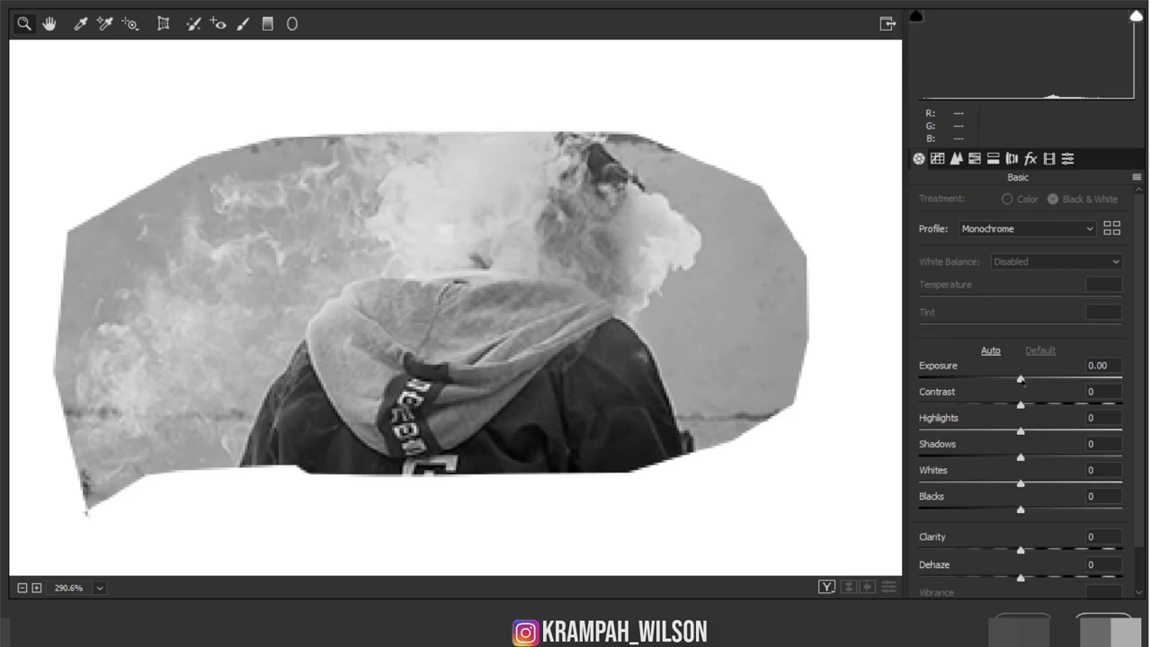
pyautogui.moveTo(1021, 380)
pyautogui.mouseDown()
pyautogui.moveTo(1034, 380)
pyautogui.moveTo(1008, 379)
pyautogui.mouseUp()
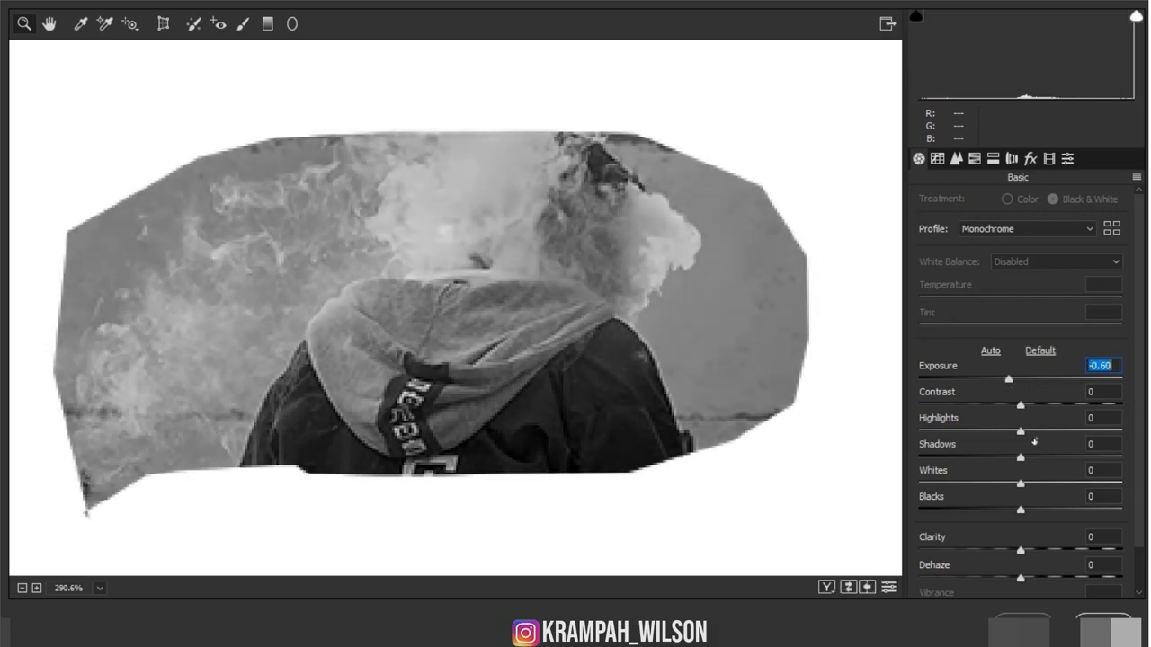
pyautogui.moveTo(1021, 431); pyautogui.dragTo(1062, 432)
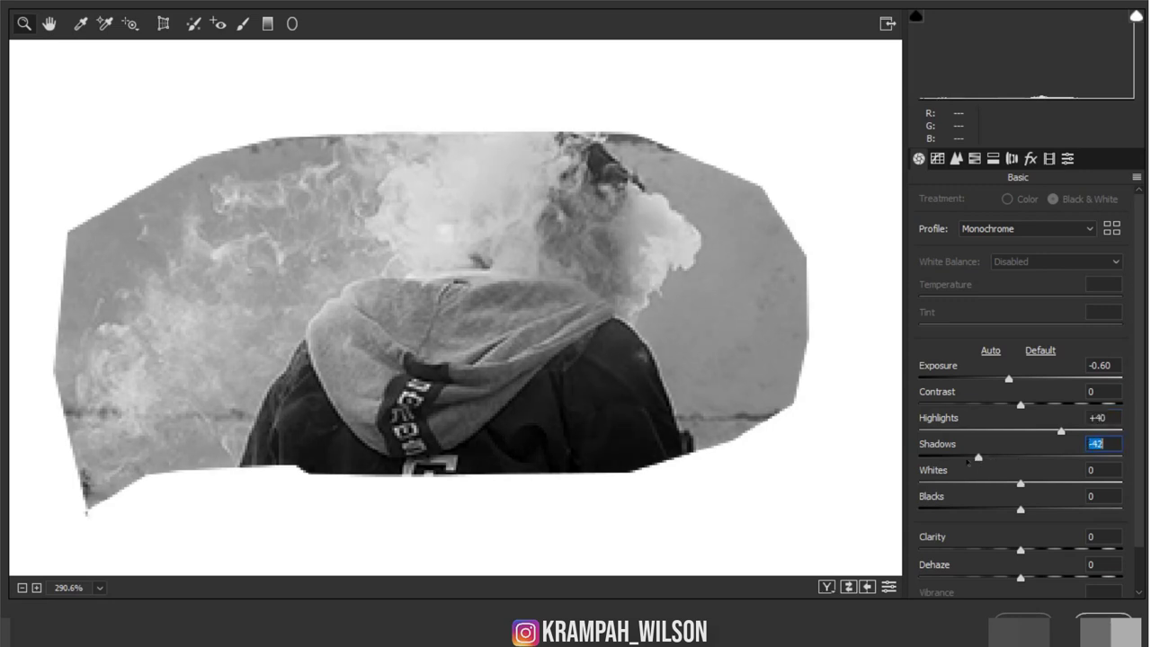
pyautogui.moveTo(1020, 458); pyautogui.dragTo(905, 458)
pyautogui.moveTo(1020, 484); pyautogui.dragTo(1143, 484)
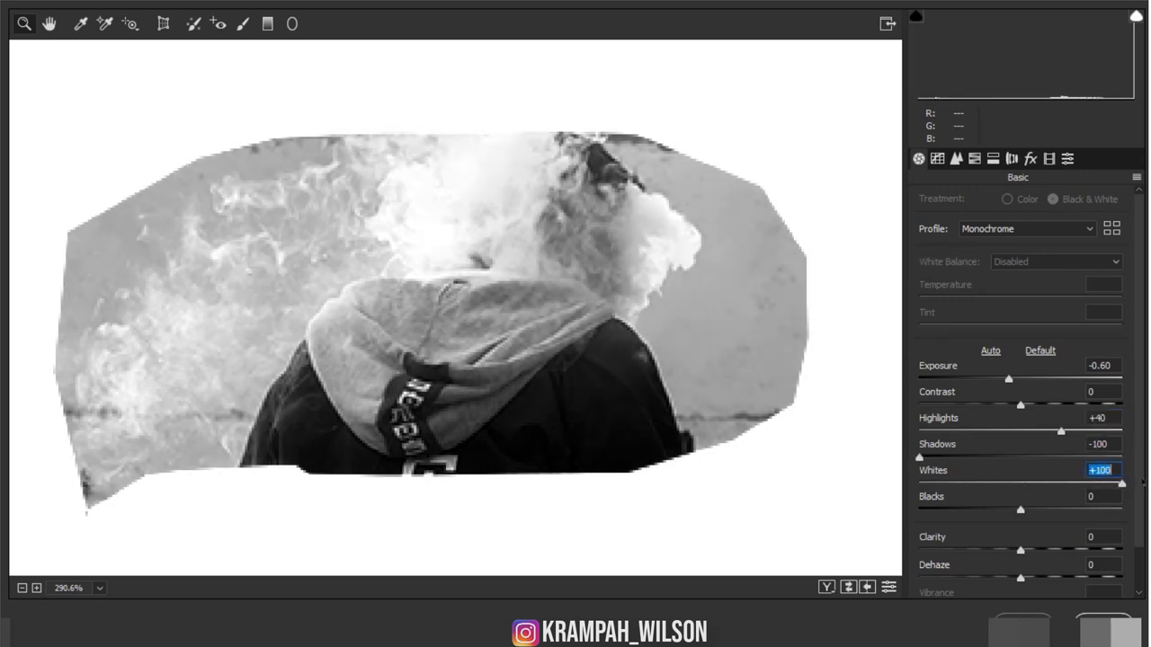
pyautogui.moveTo(1020, 511); pyautogui.dragTo(904, 521)
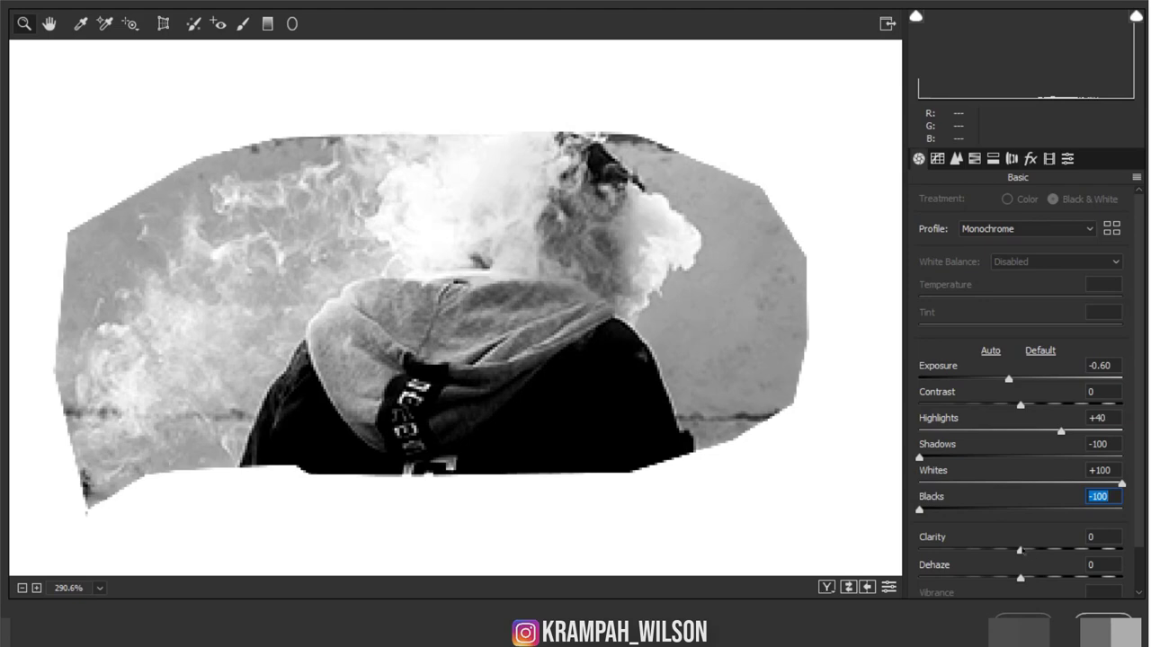
pyautogui.moveTo(1021, 550); pyautogui.dragTo(1050, 552)
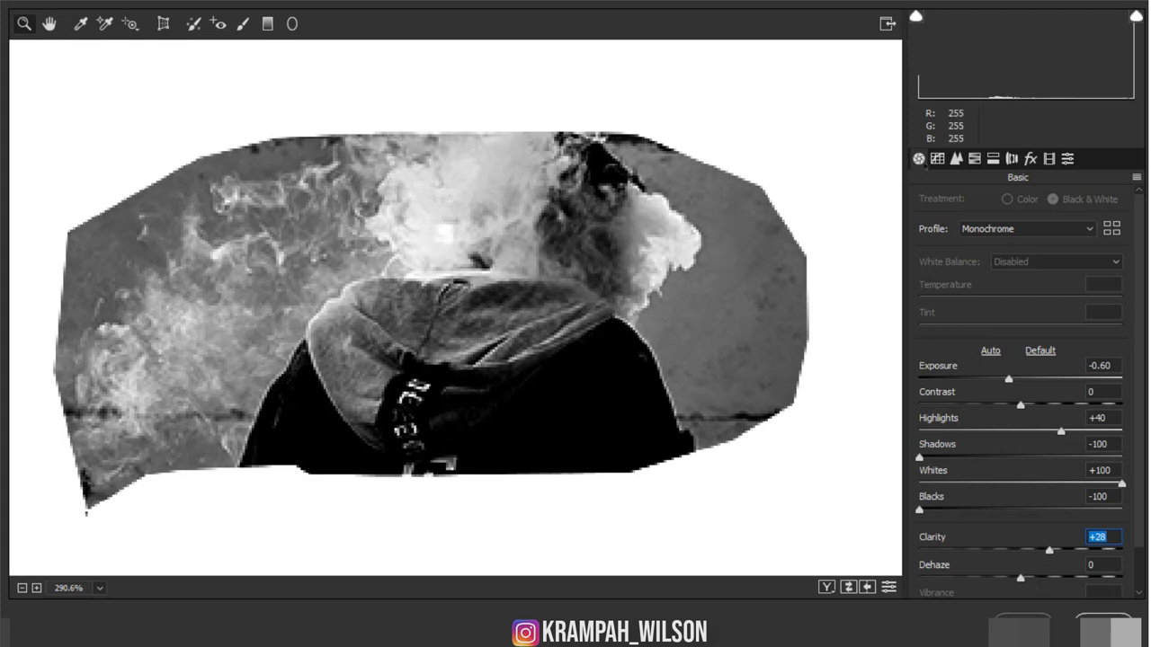
# Step: Add a steep S tone curve clipping the darks to black, then apply the Camera Raw changes
pyautogui.click(937, 158)
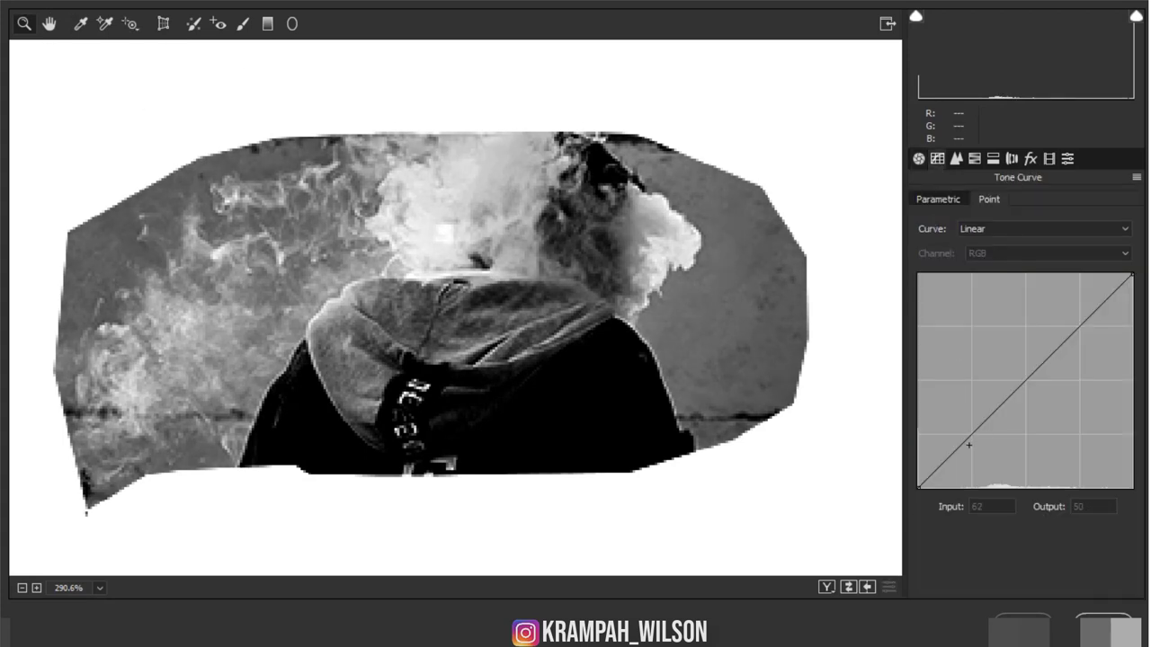
pyautogui.moveTo(965, 442); pyautogui.dragTo(969, 449)
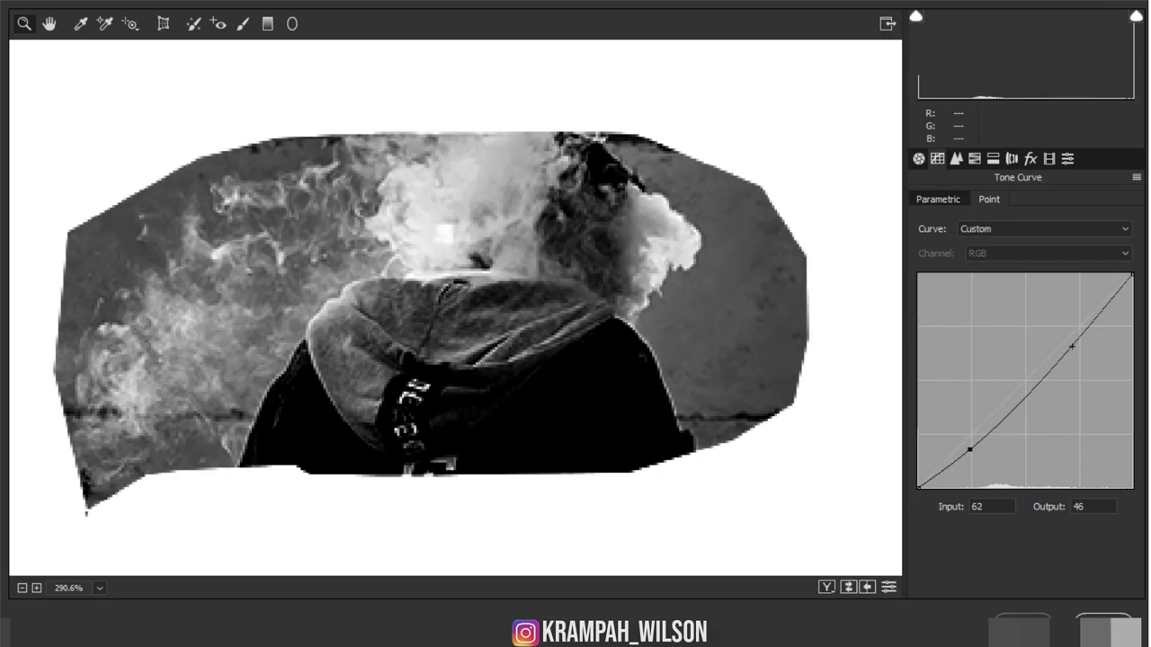
pyautogui.moveTo(1071, 346); pyautogui.dragTo(1031, 325)
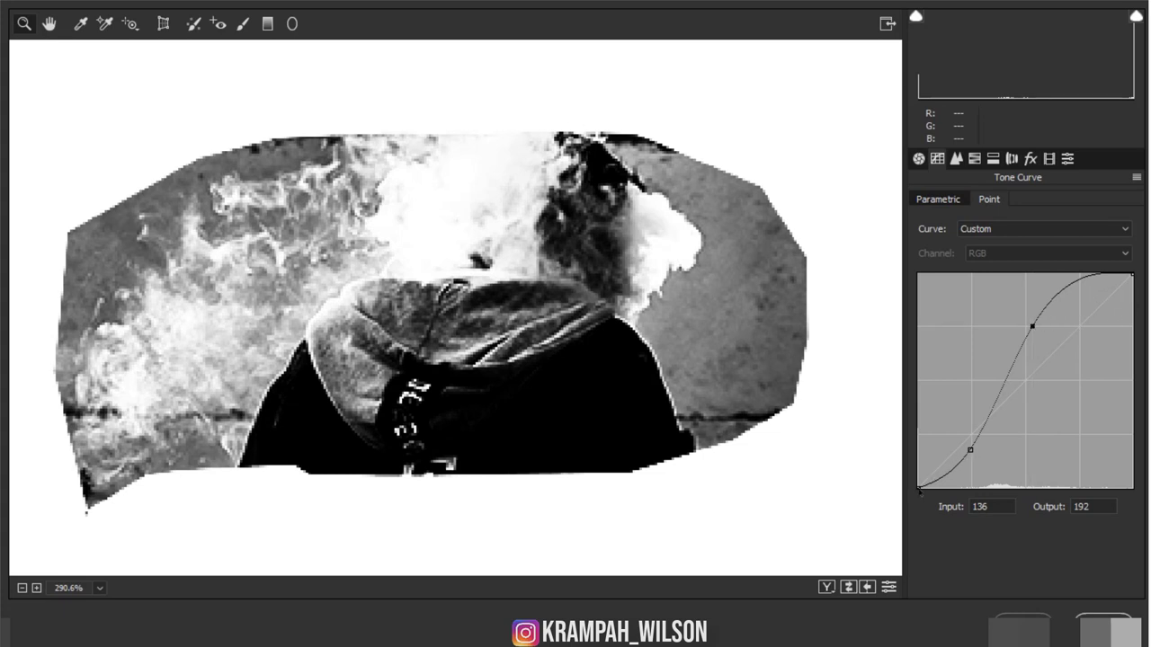
pyautogui.click(921, 487)
pyautogui.moveTo(922, 487)
pyautogui.mouseDown()
pyautogui.moveTo(970, 487)
pyautogui.moveTo(936, 482)
pyautogui.moveTo(986, 454)
pyautogui.mouseUp()
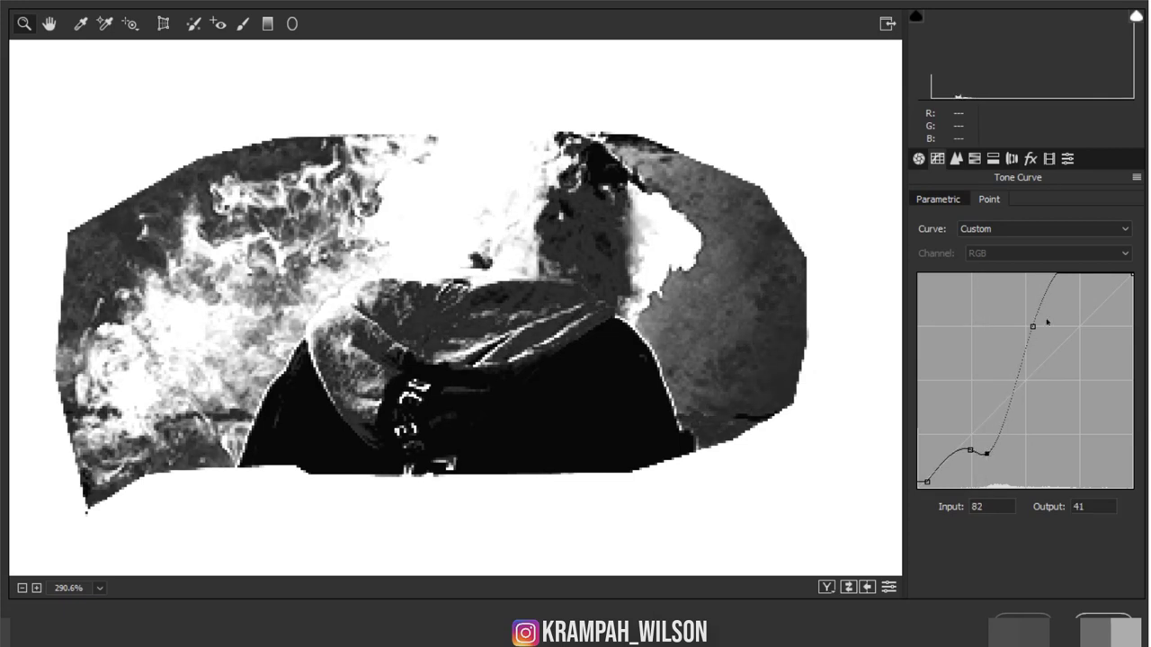
pyautogui.moveTo(1032, 326)
pyautogui.mouseDown()
pyautogui.moveTo(1014, 323)
pyautogui.moveTo(1027, 324)
pyautogui.mouseUp()
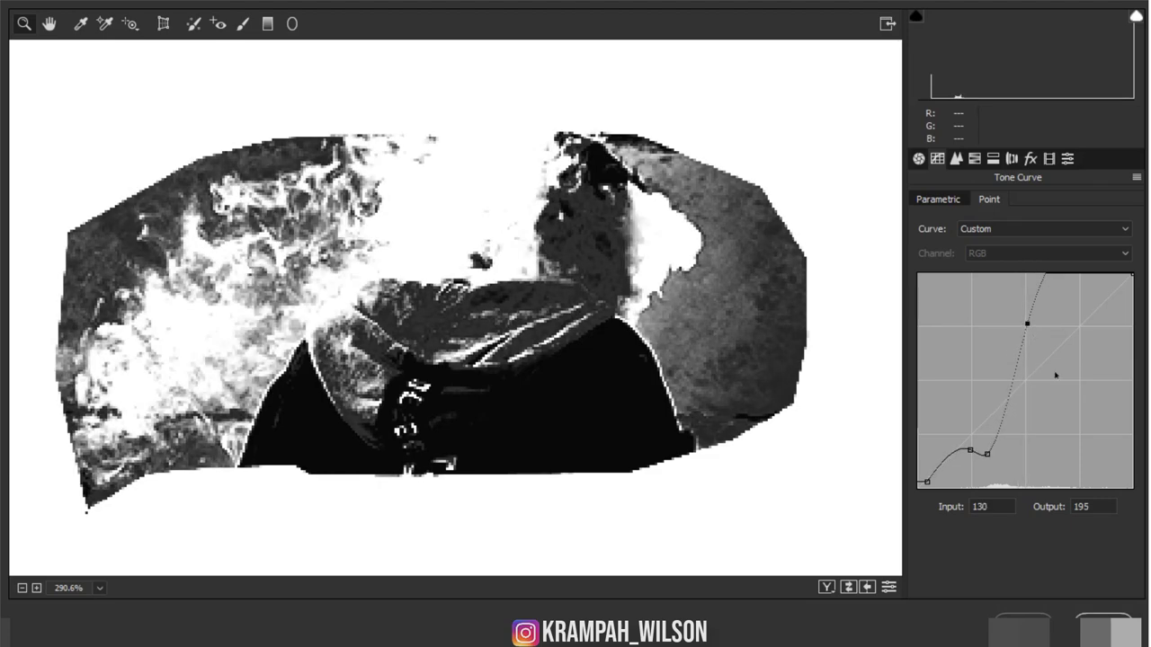
pyautogui.click(1104, 627)
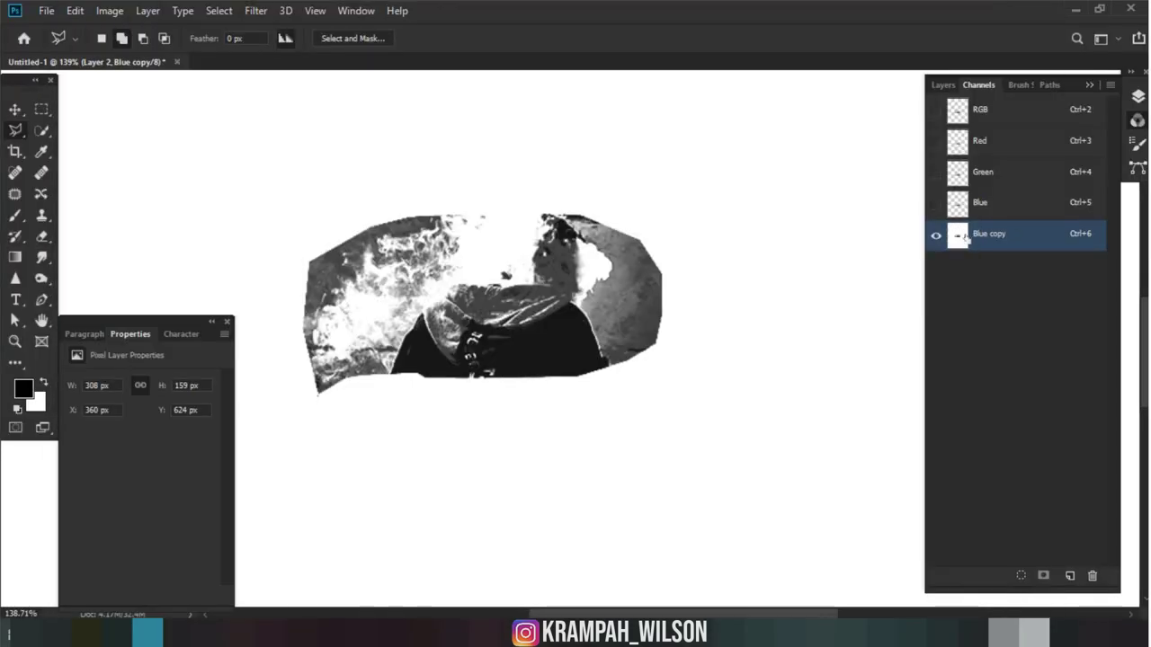
# Step: Mask Layer 2 with the inverted Blue copy selection, delete that channel, and reshow the figure layer
pyautogui.keyDown('ctrl'); pyautogui.click(957, 236); pyautogui.keyUp('ctrl')
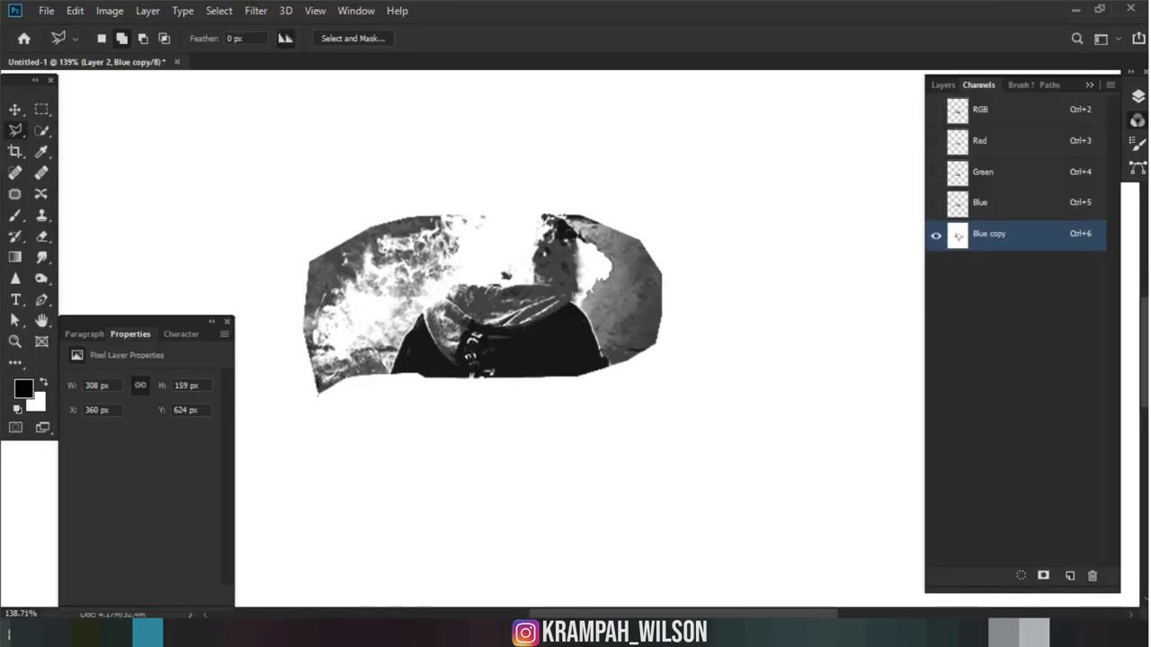
pyautogui.click(1092, 576)
pyautogui.press('Return')
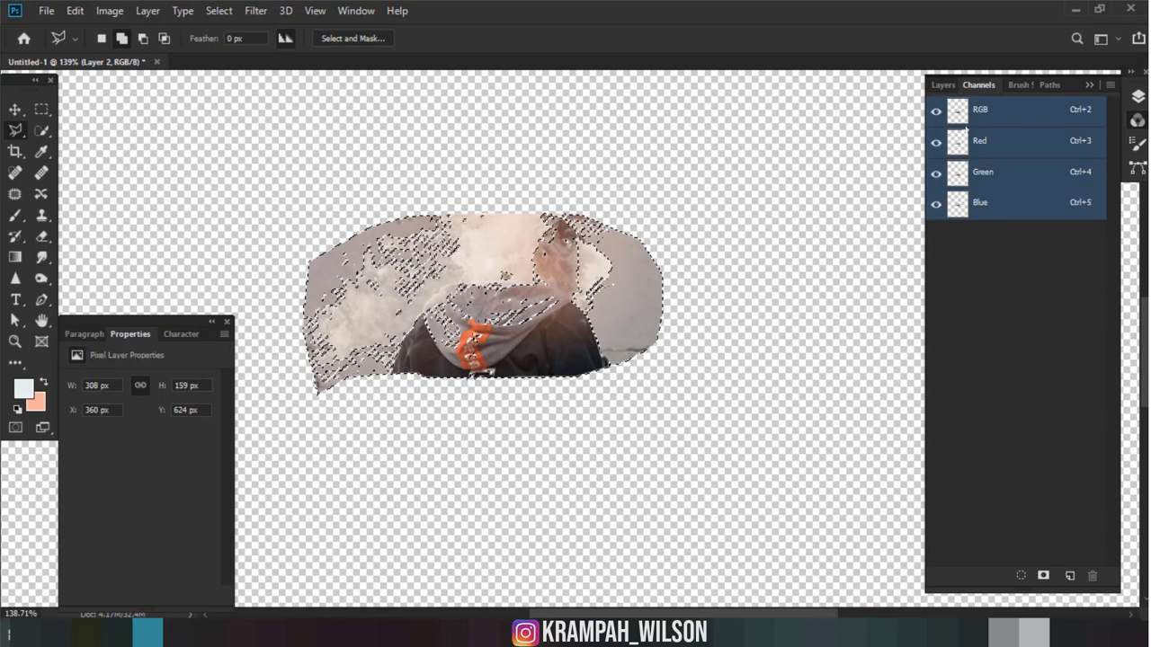
pyautogui.click(942, 85)
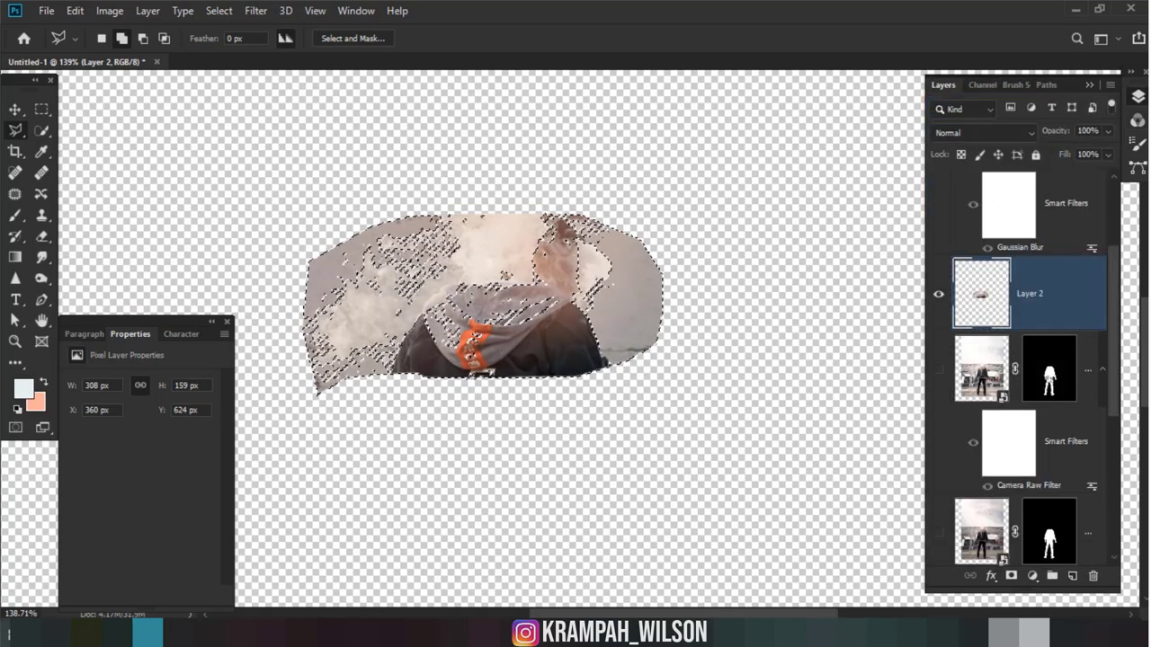
pyautogui.click(1010, 576)
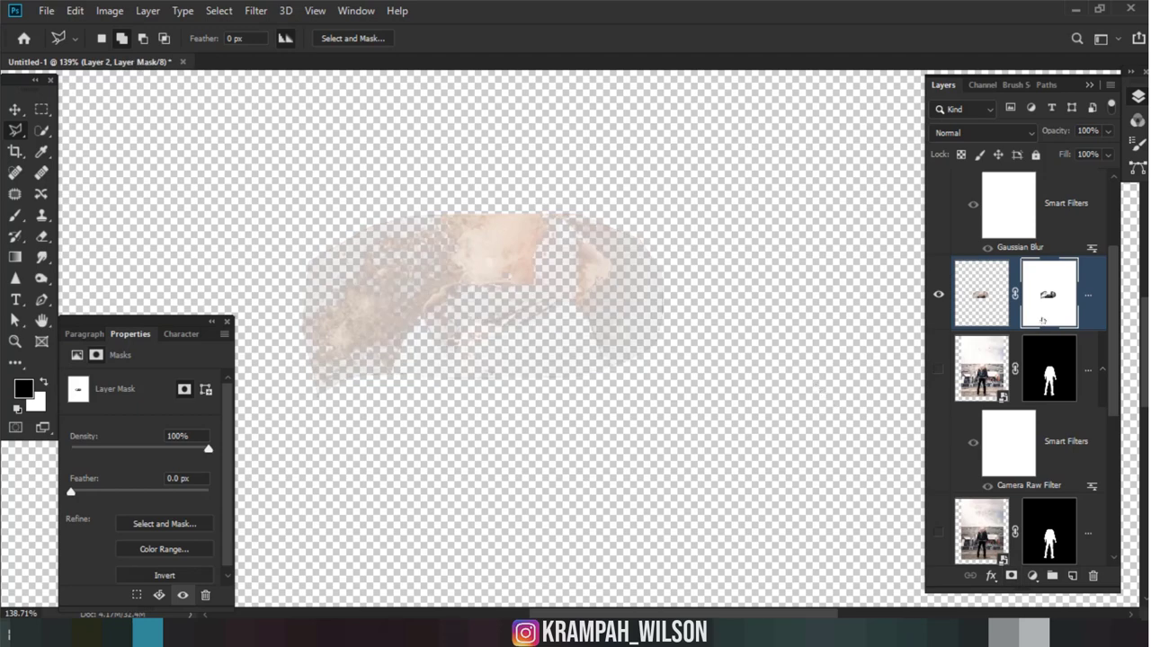
pyautogui.hotkey('ctrl', 'i')
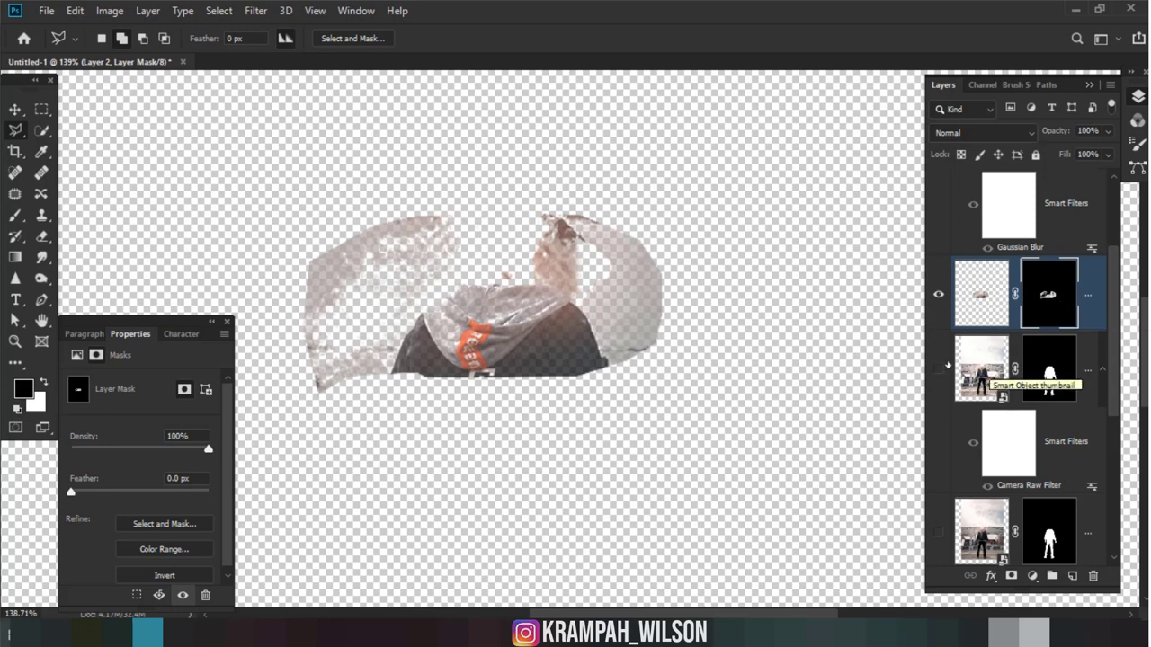
pyautogui.click(939, 371)
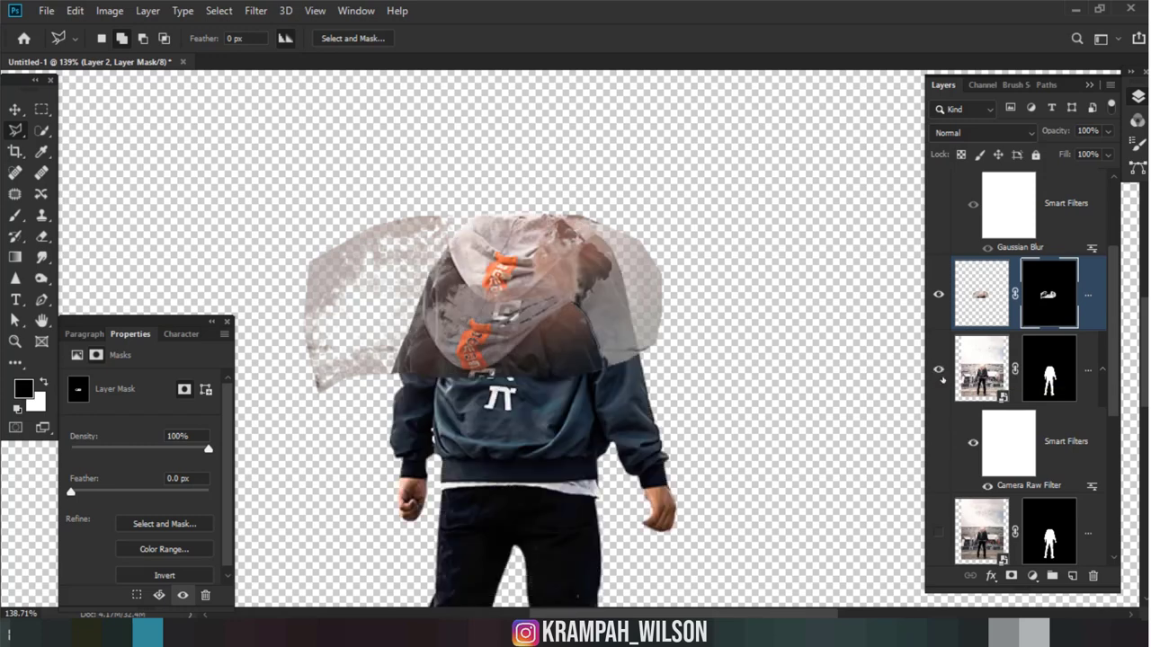
# Step: Move the smoke layer up over the hood and show the neon street background layer
pyautogui.click(14, 109)
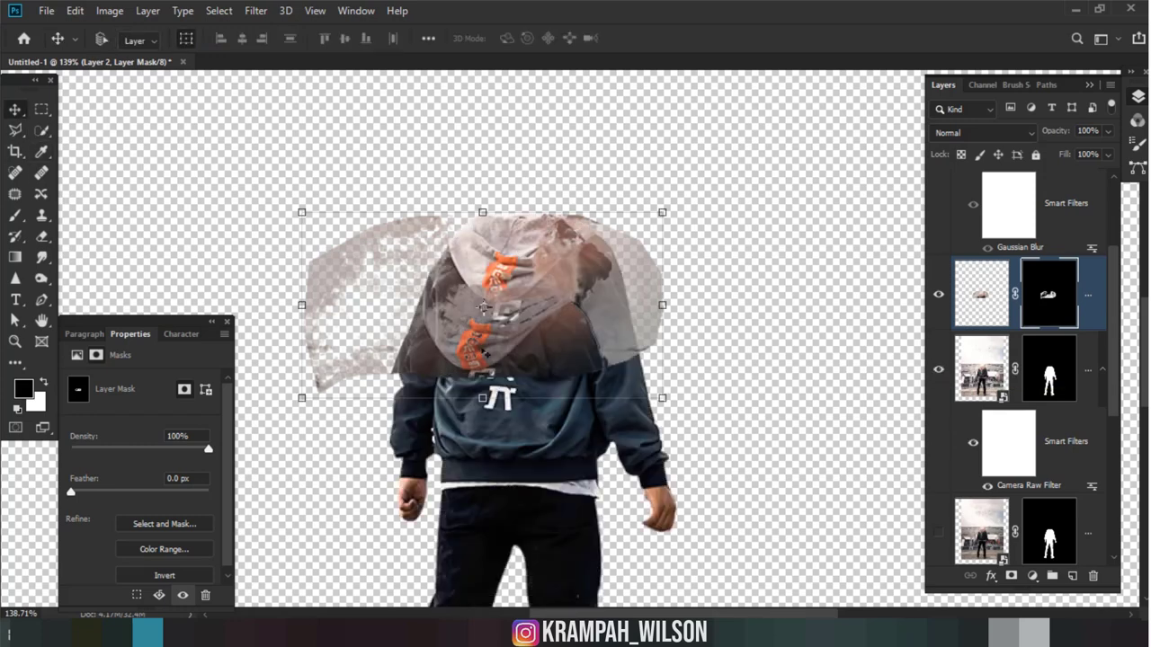
pyautogui.moveTo(486, 336)
pyautogui.mouseDown()
pyautogui.moveTo(483, 262)
pyautogui.moveTo(511, 282)
pyautogui.mouseUp()
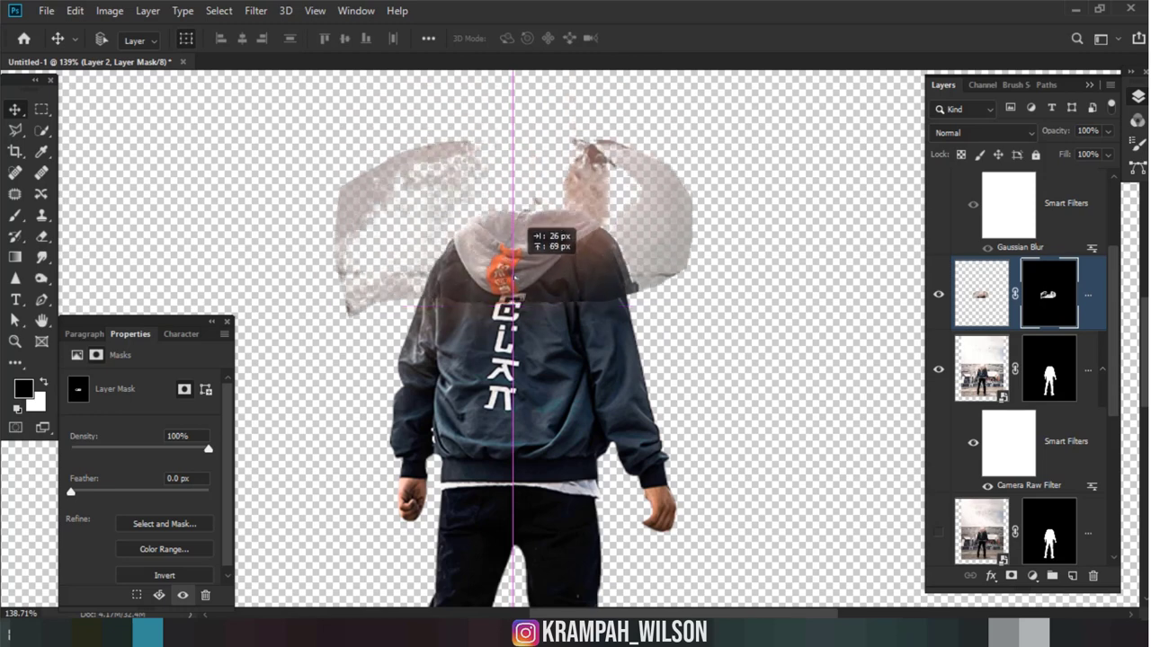
pyautogui.scroll(3, 511, 282)
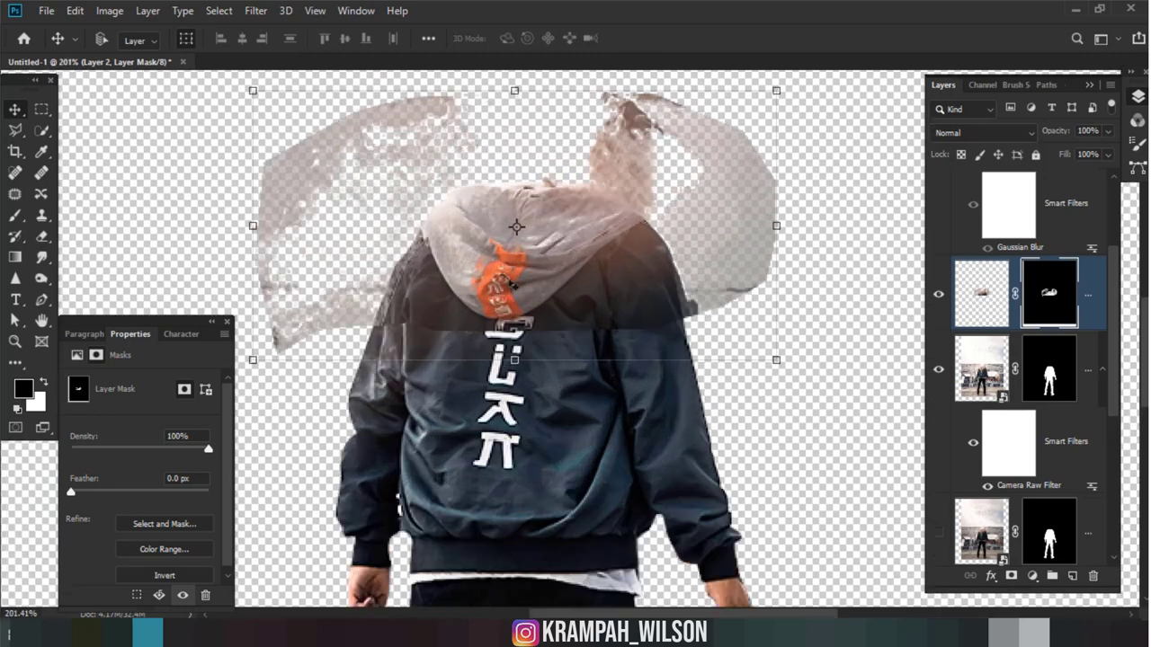
pyautogui.scroll(2, 512, 274)
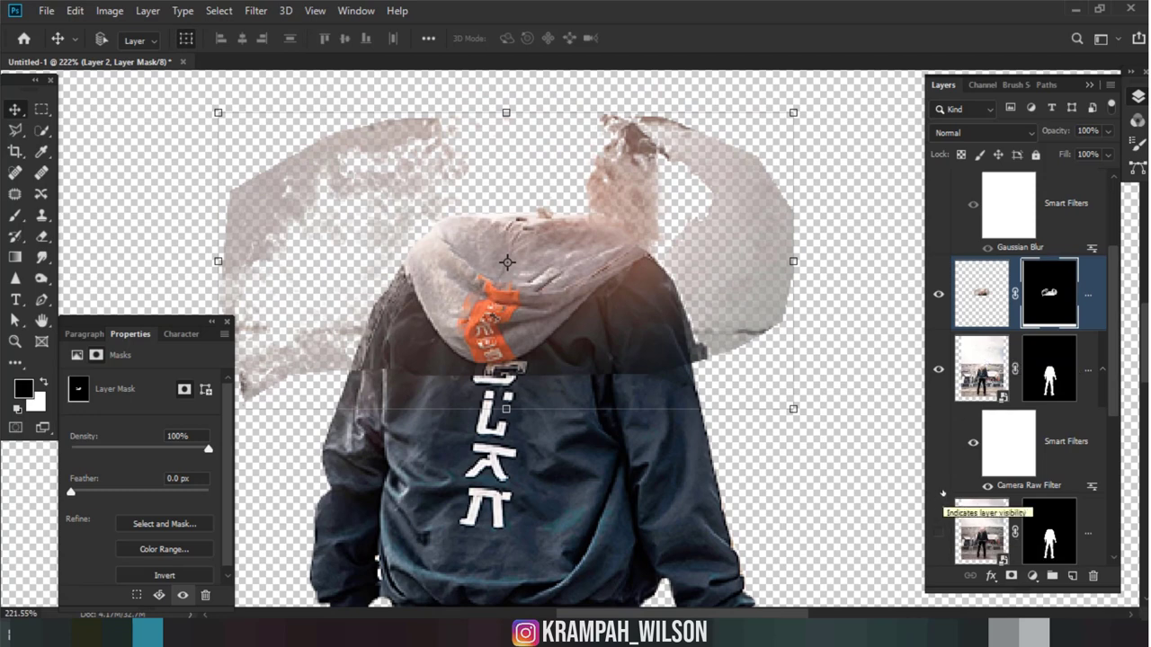
pyautogui.scroll(3, 942, 493)
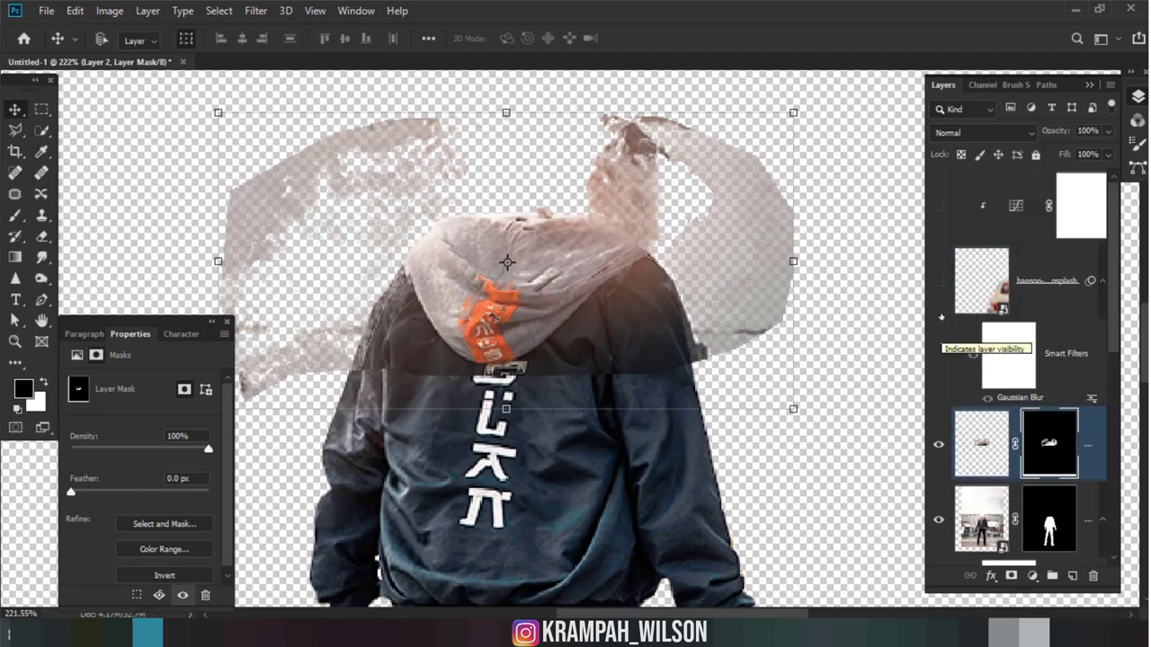
pyautogui.scroll(-5, 935, 208)
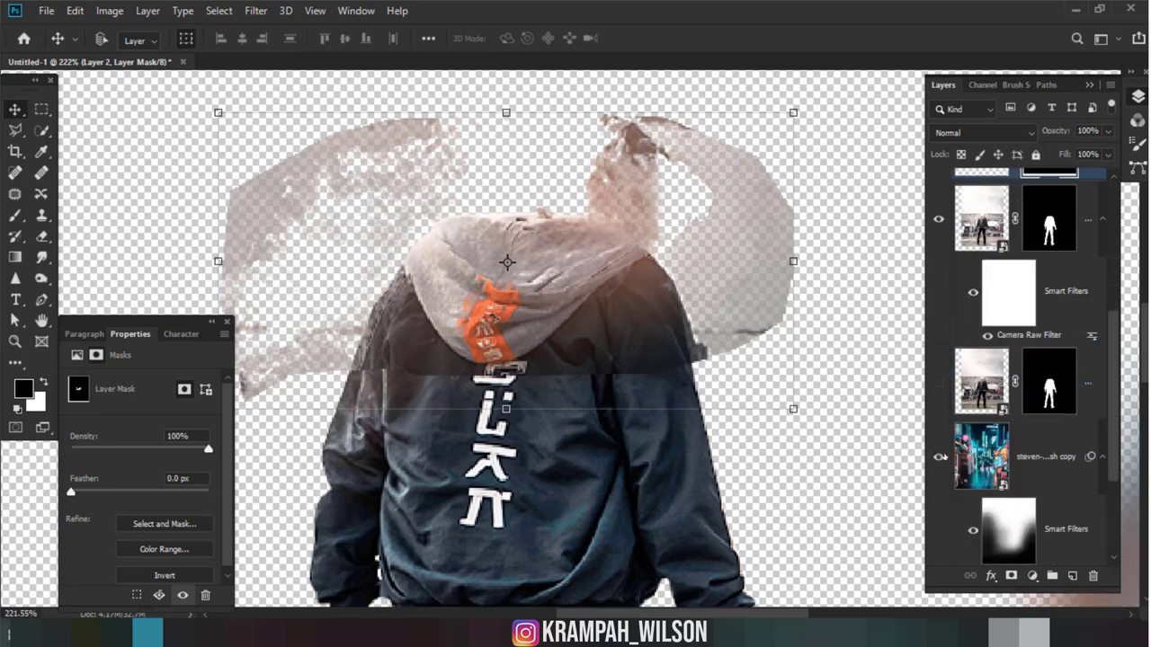
pyautogui.click(941, 457)
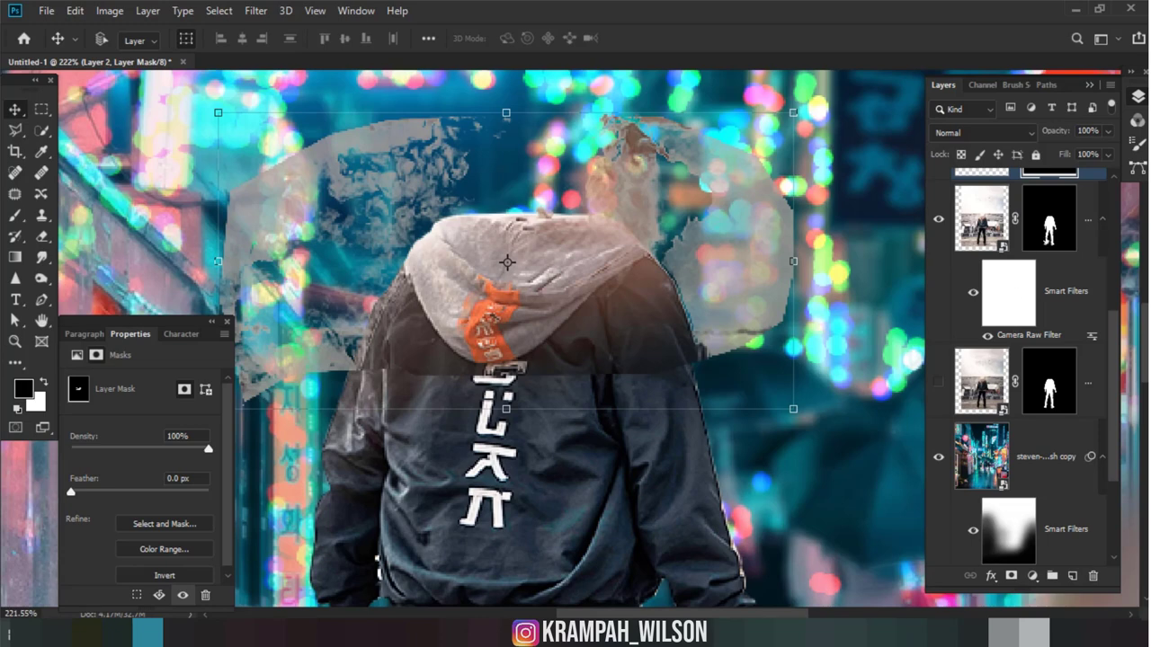
# Step: Invert the smoke mask to reveal the smoke and nudge the cloud down onto the hood
pyautogui.click(572, 338)
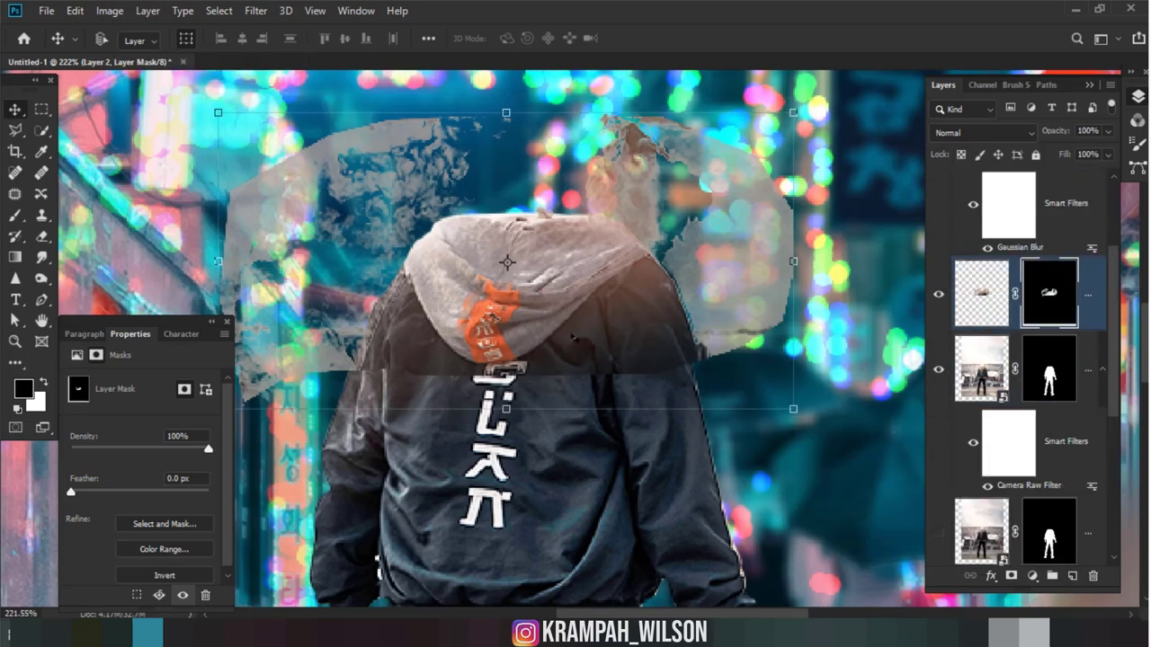
pyautogui.moveTo(571, 337); pyautogui.dragTo(562, 319)
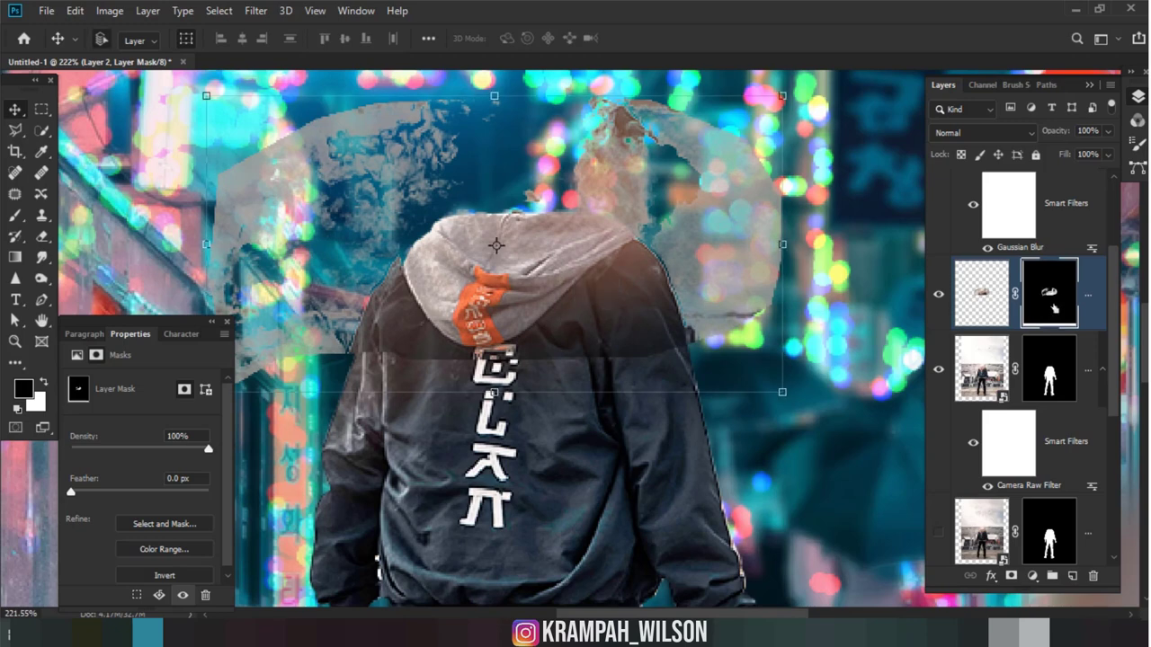
pyautogui.hotkey('ctrl', 'i')
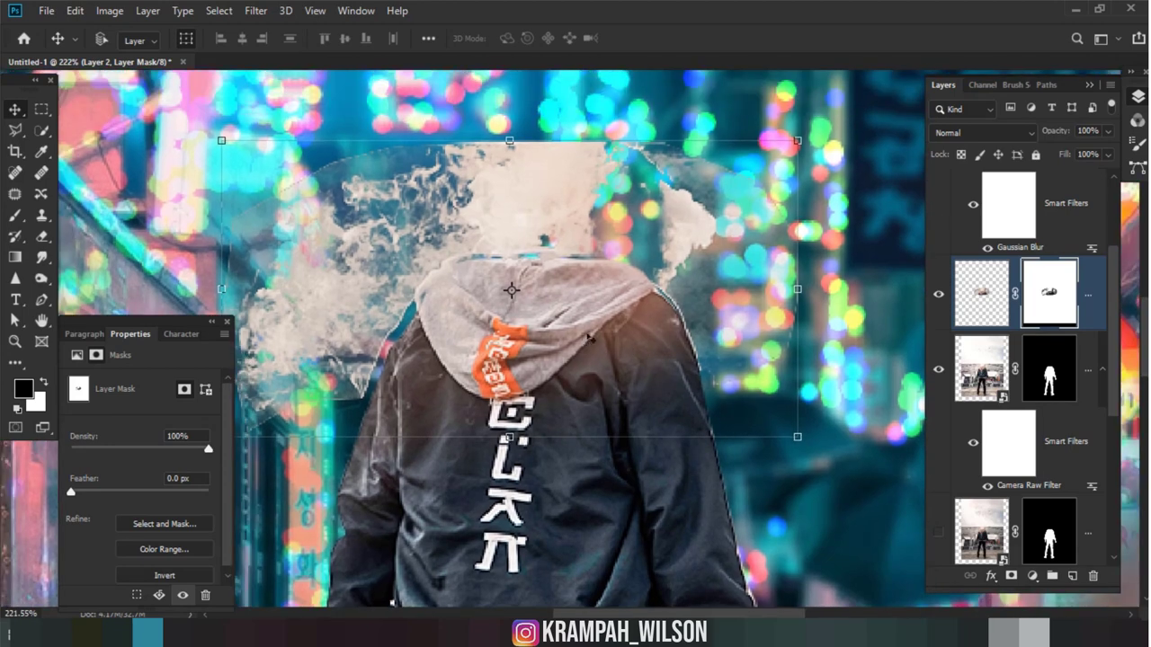
pyautogui.moveTo(580, 312); pyautogui.dragTo(588, 342)
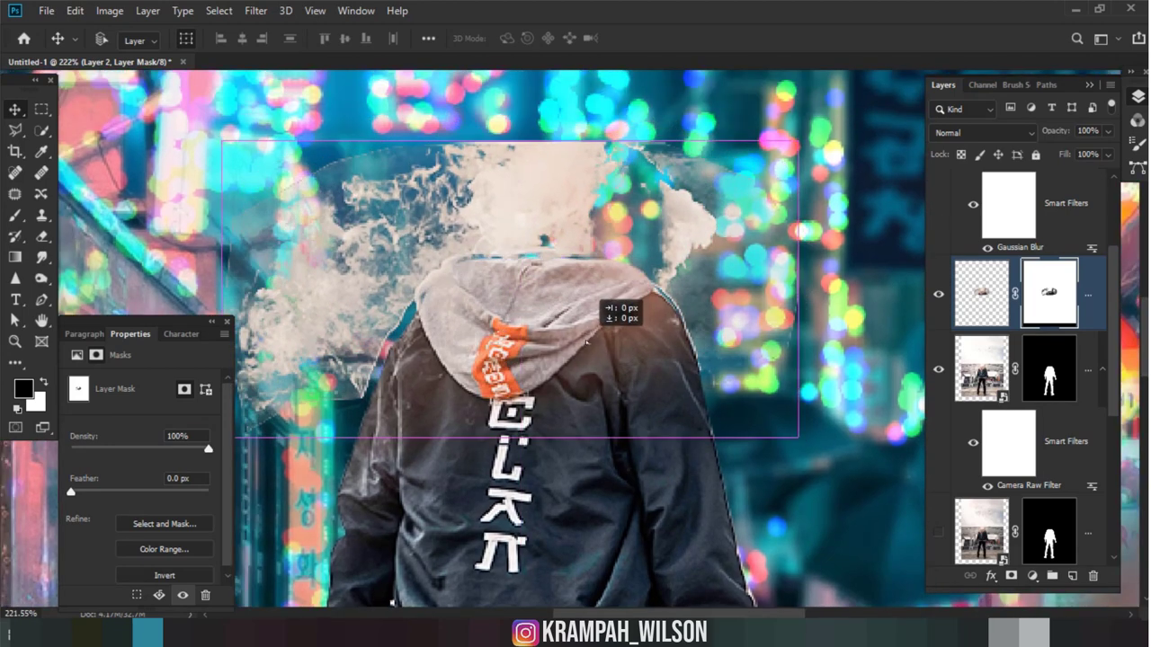
pyautogui.press('Down')
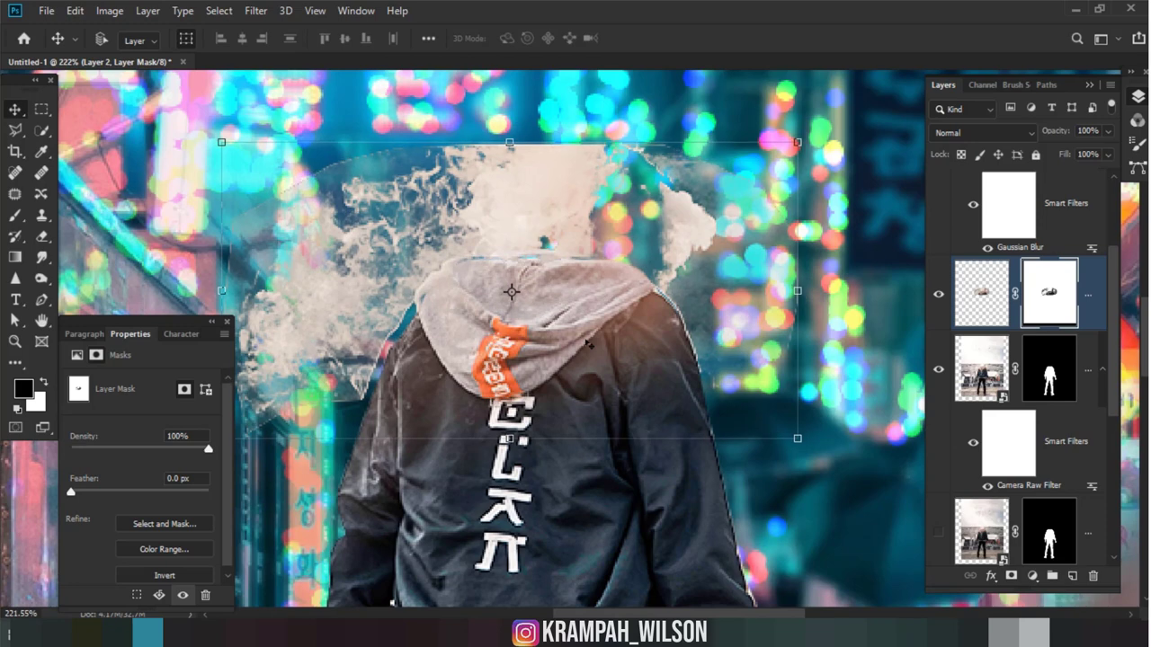
pyautogui.press('Down')
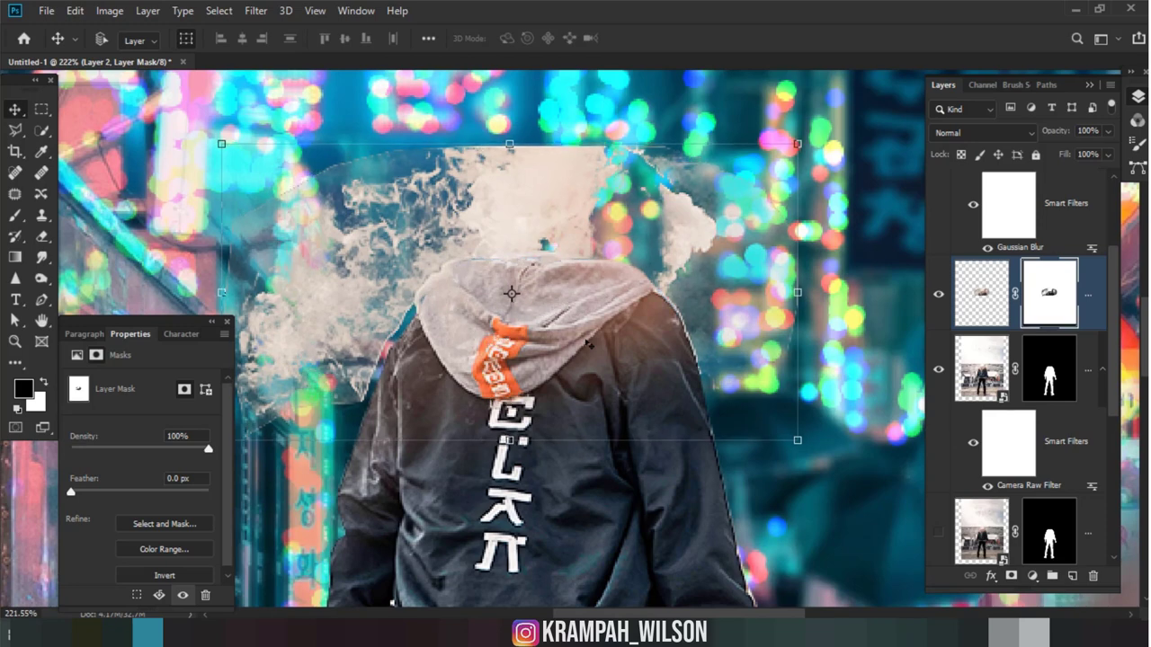
pyautogui.press('Down')
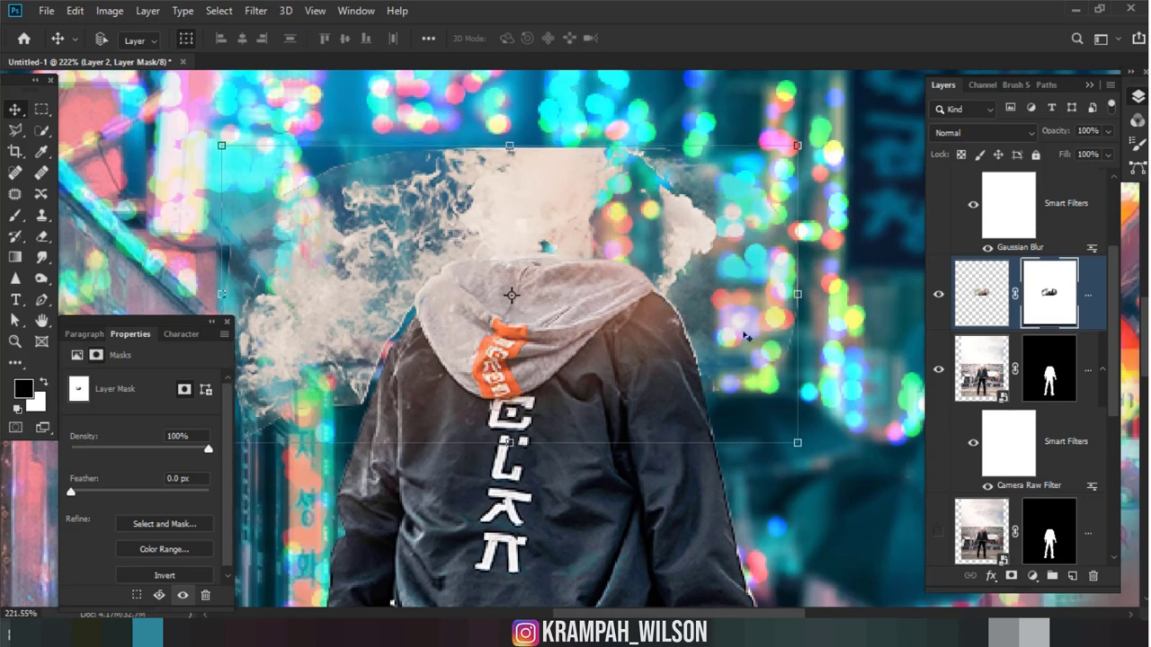
# Step: Switch to the Brush tool, undo earlier mask strokes, and set the brush size to 42 px
pyautogui.press('b')
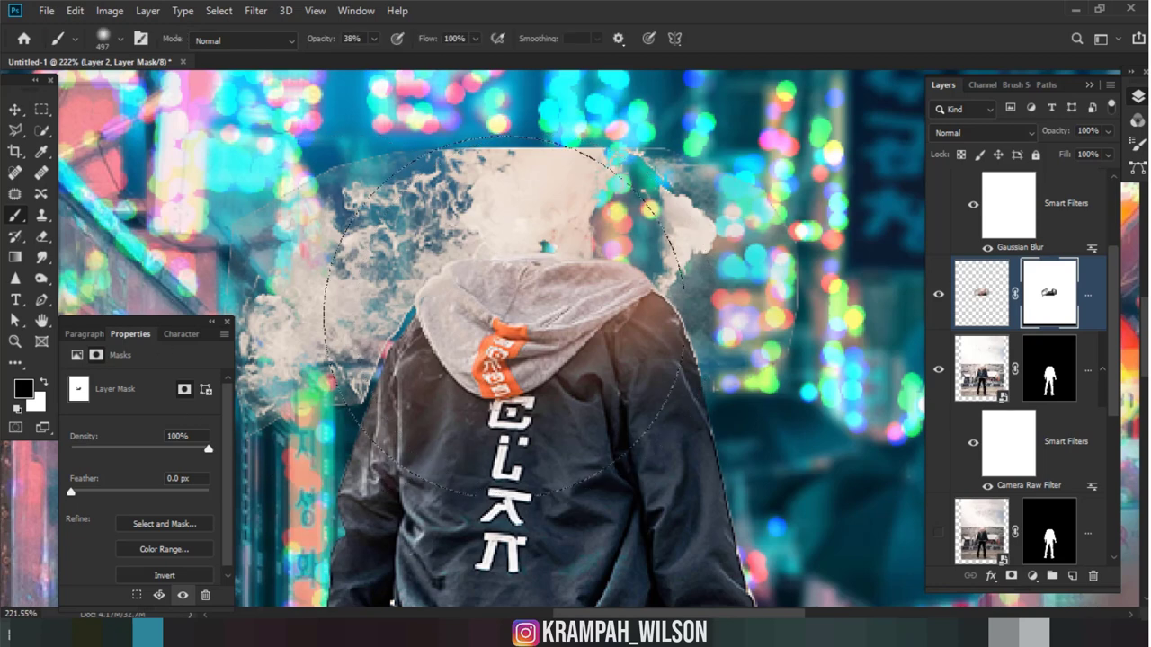
pyautogui.rightClick(517, 178)
pyautogui.moveTo(675, 214); pyautogui.dragTo(646, 214)
pyautogui.press('Return')
pyautogui.moveTo(306, 194)
pyautogui.mouseDown()
pyautogui.moveTo(396, 202)
pyautogui.moveTo(701, 139)
pyautogui.mouseUp()
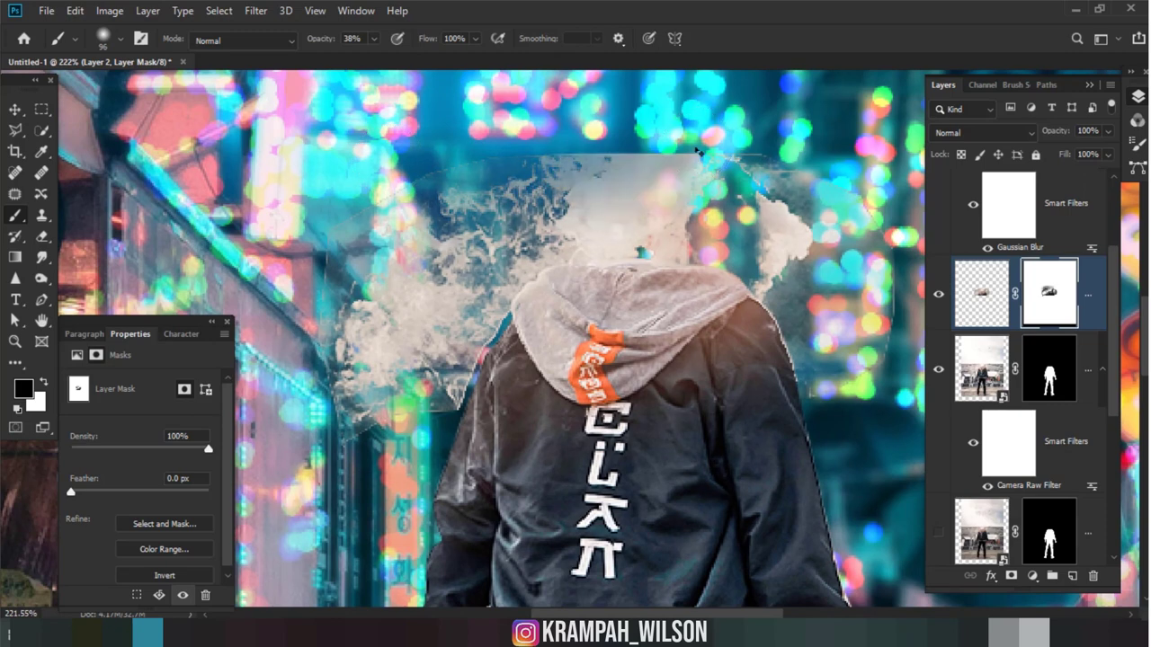
pyautogui.hotkey('ctrl', 'z')
pyautogui.hotkey('ctrl', 'z')
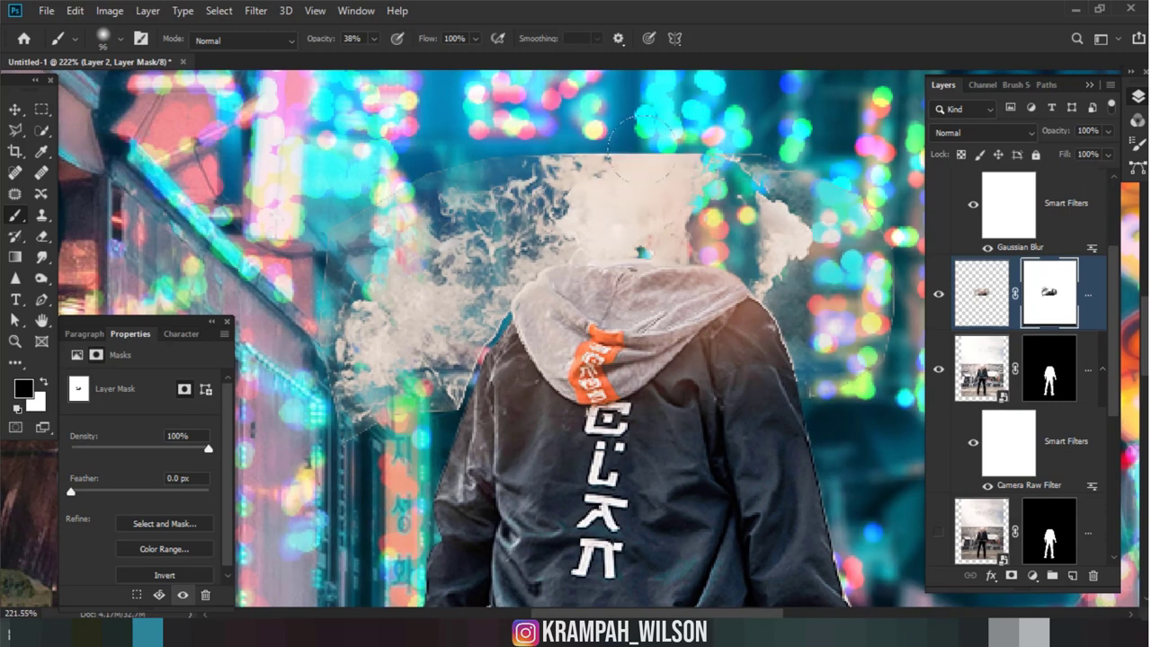
pyautogui.rightClick(640, 147)
pyautogui.write('42')
pyautogui.press('Return')
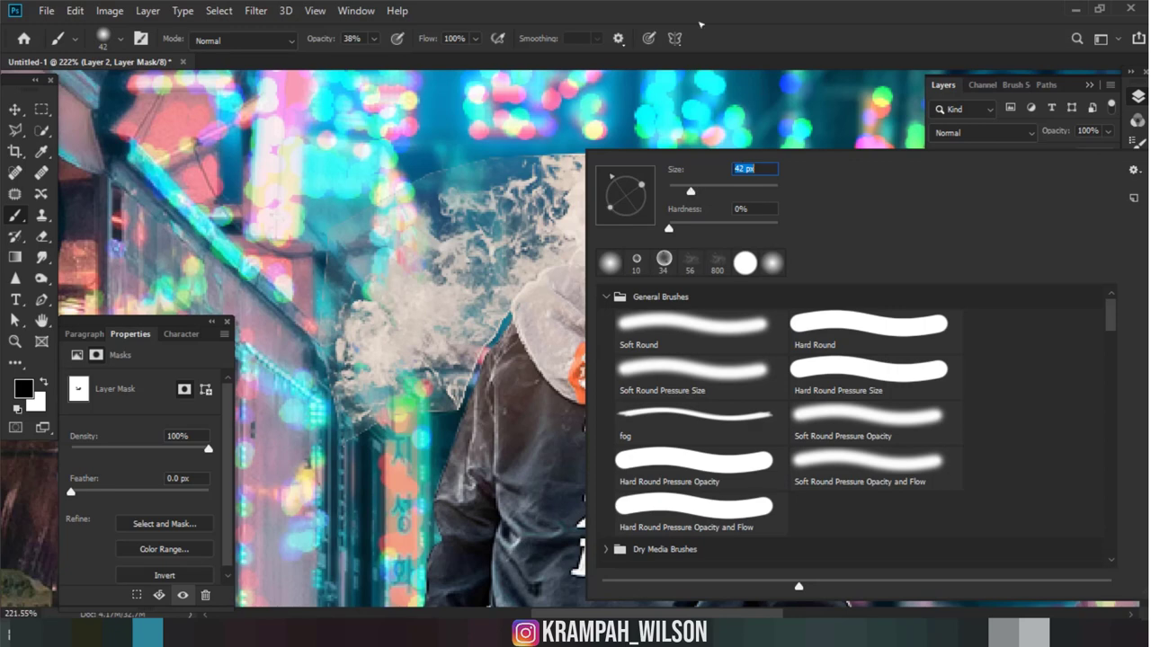
pyautogui.press('Return')
# Step: Choose the fog 5 brush at 58% opacity and paint black along the smoke's top edge
pyautogui.rightClick(645, 268)
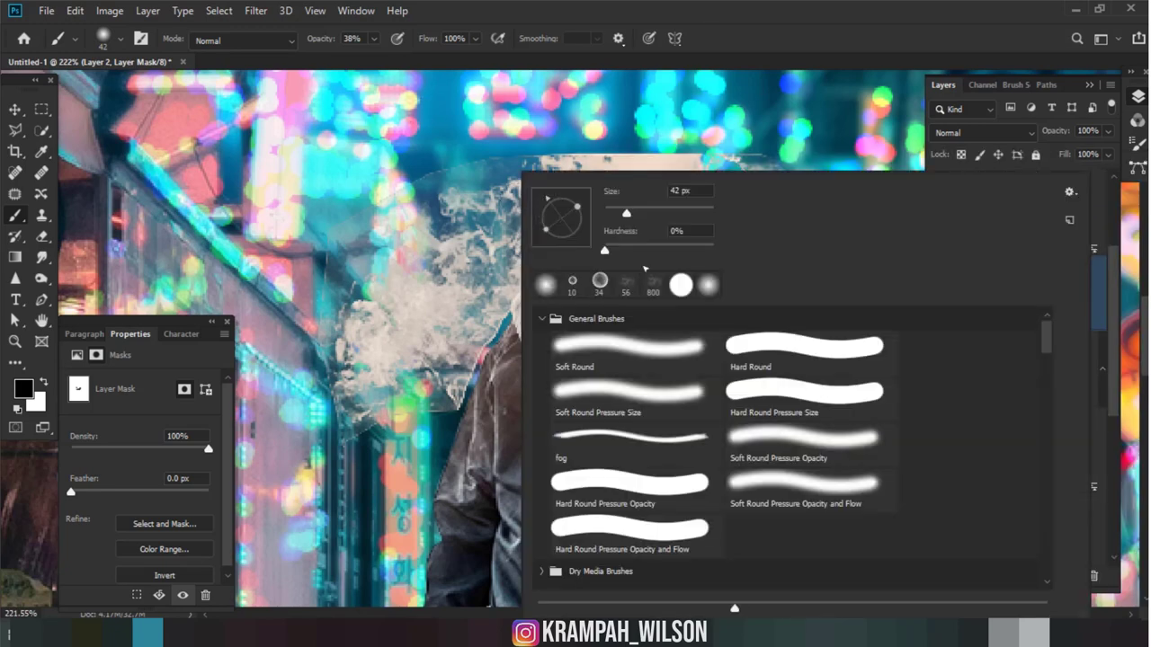
pyautogui.scroll(-3, 665, 378)
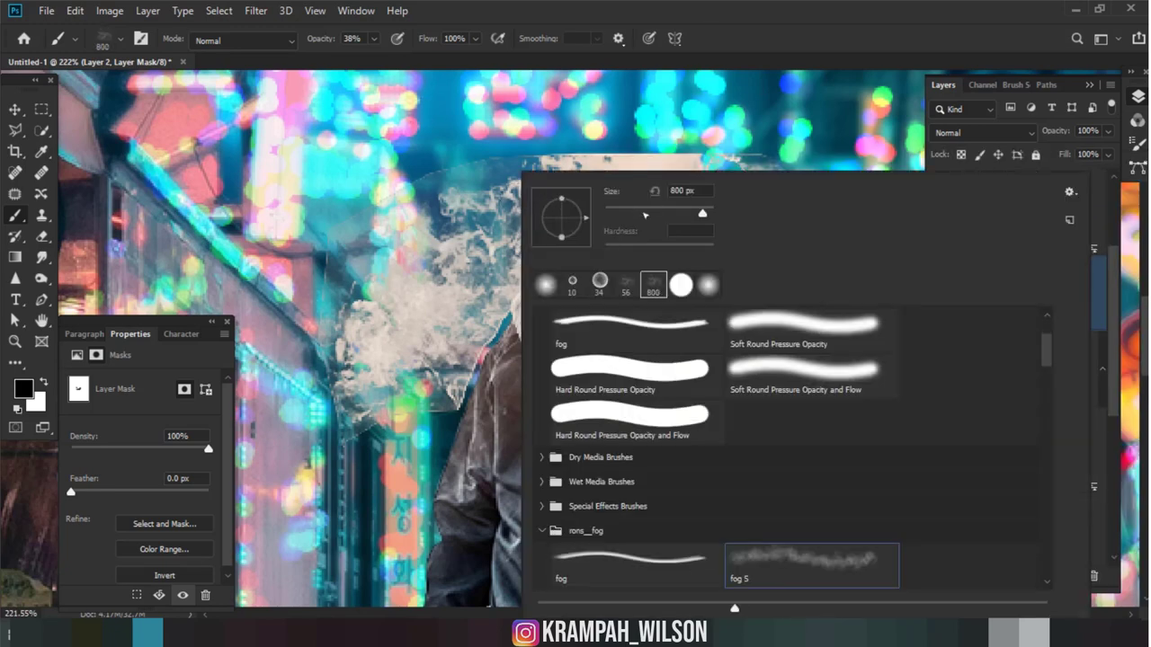
pyautogui.click(809, 565)
pyautogui.press('Return')
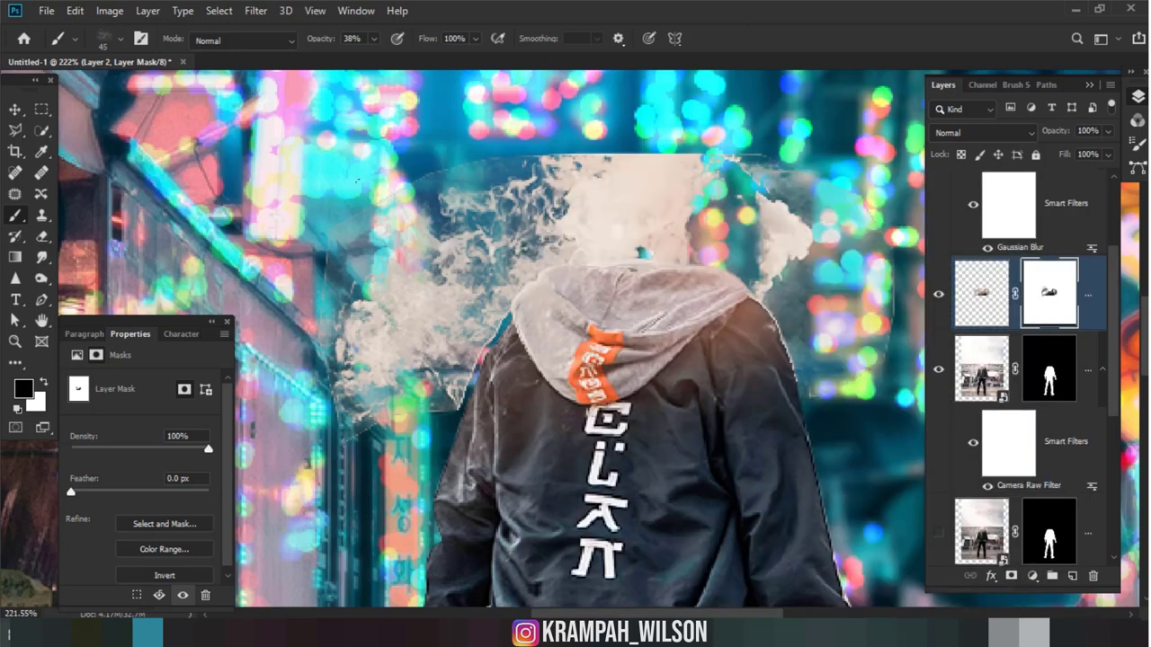
pyautogui.moveTo(330, 43); pyautogui.dragTo(348, 43)
pyautogui.moveTo(568, 158)
pyautogui.mouseDown()
pyautogui.moveTo(671, 140)
pyautogui.moveTo(692, 162)
pyautogui.moveTo(549, 185)
pyautogui.mouseUp()
pyautogui.moveTo(620, 170); pyautogui.dragTo(675, 157)
pyautogui.moveTo(535, 160)
pyautogui.mouseDown()
pyautogui.moveTo(629, 185)
pyautogui.moveTo(565, 180)
pyautogui.mouseUp()
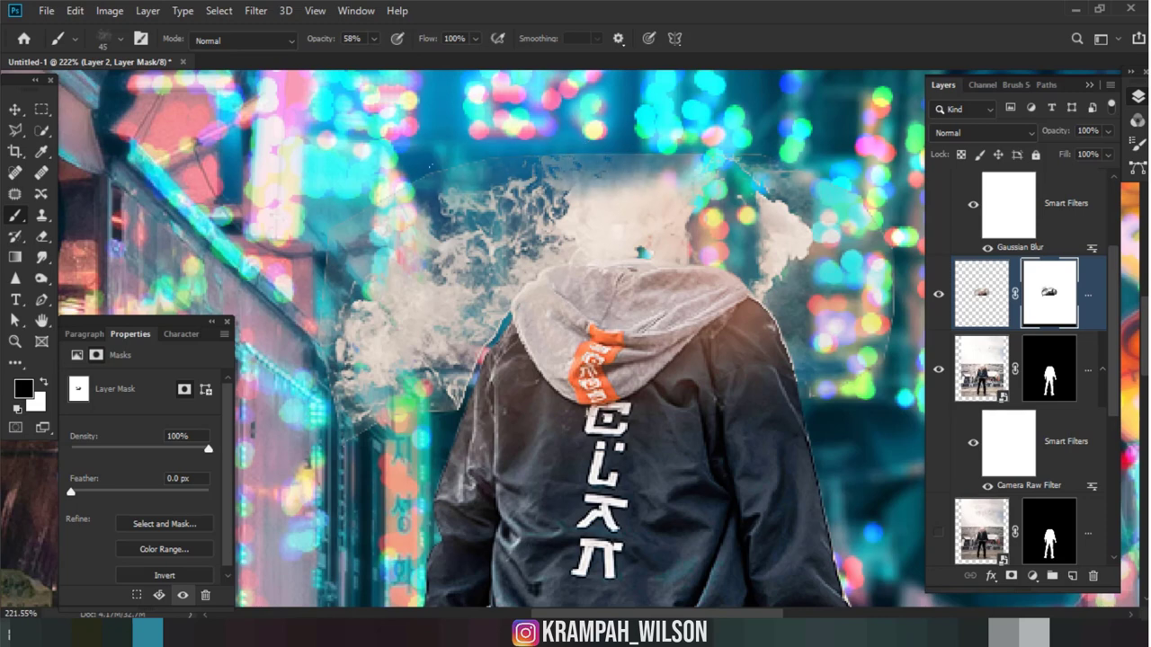
pyautogui.moveTo(654, 163); pyautogui.dragTo(562, 185)
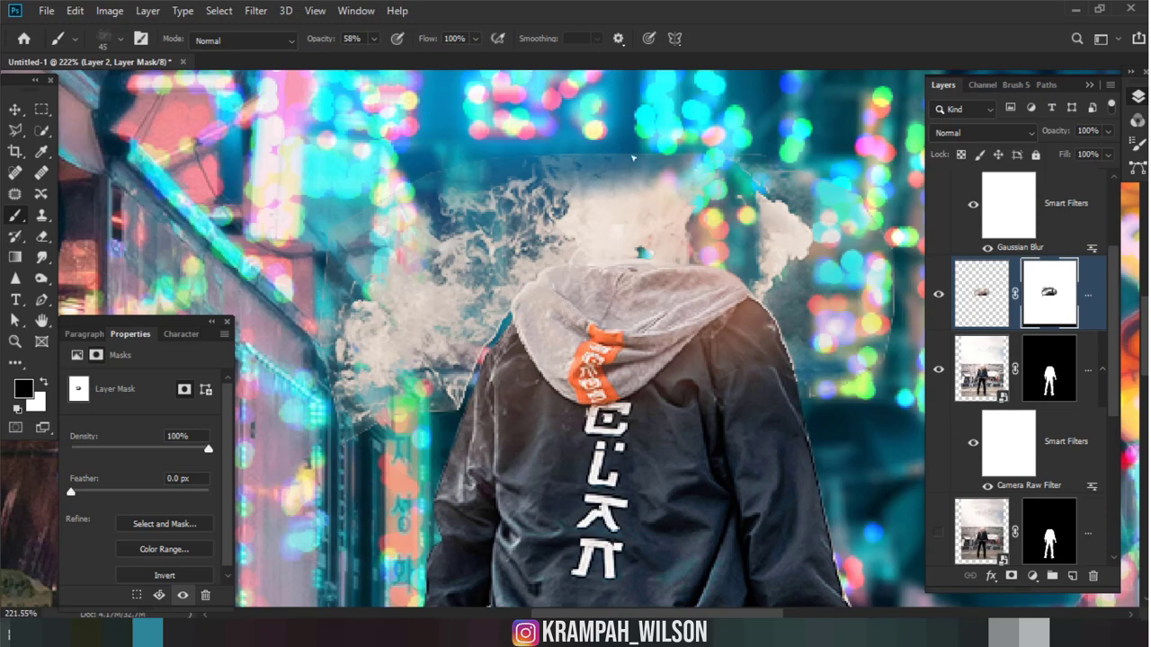
# Step: At 100% opacity, mask away smoke along the top, left edge, and beside both shoulders
pyautogui.moveTo(333, 45); pyautogui.dragTo(514, 56)
pyautogui.moveTo(656, 167); pyautogui.dragTo(563, 207)
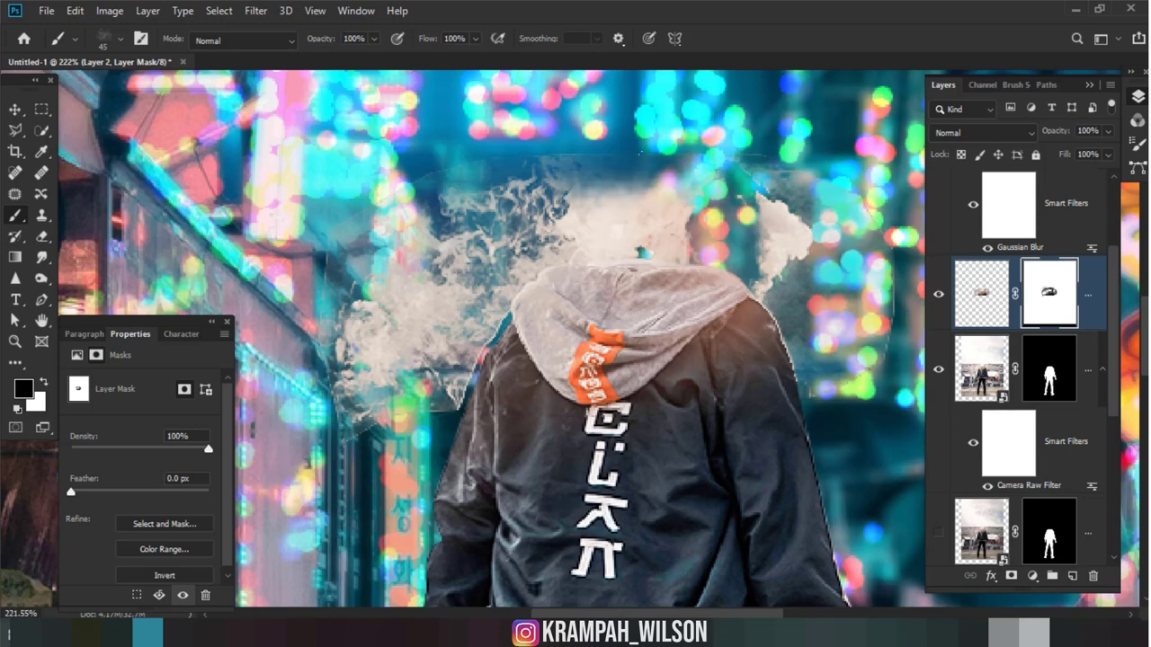
pyautogui.moveTo(566, 162)
pyautogui.mouseDown()
pyautogui.moveTo(508, 188)
pyautogui.moveTo(625, 185)
pyautogui.mouseUp()
pyautogui.moveTo(809, 194)
pyautogui.mouseDown()
pyautogui.moveTo(760, 239)
pyautogui.moveTo(769, 220)
pyautogui.mouseUp()
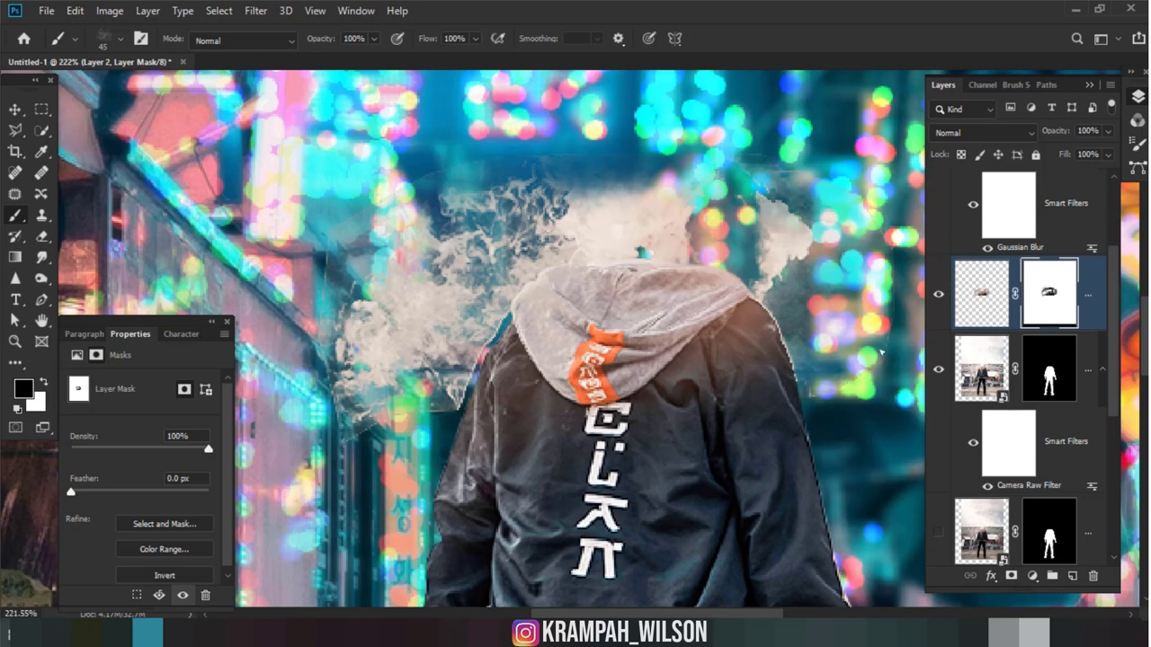
pyautogui.moveTo(529, 184)
pyautogui.mouseDown()
pyautogui.moveTo(476, 202)
pyautogui.moveTo(360, 411)
pyautogui.mouseUp()
pyautogui.moveTo(483, 338)
pyautogui.mouseDown()
pyautogui.moveTo(441, 396)
pyautogui.moveTo(449, 407)
pyautogui.moveTo(430, 374)
pyautogui.moveTo(440, 400)
pyautogui.moveTo(469, 361)
pyautogui.mouseUp()
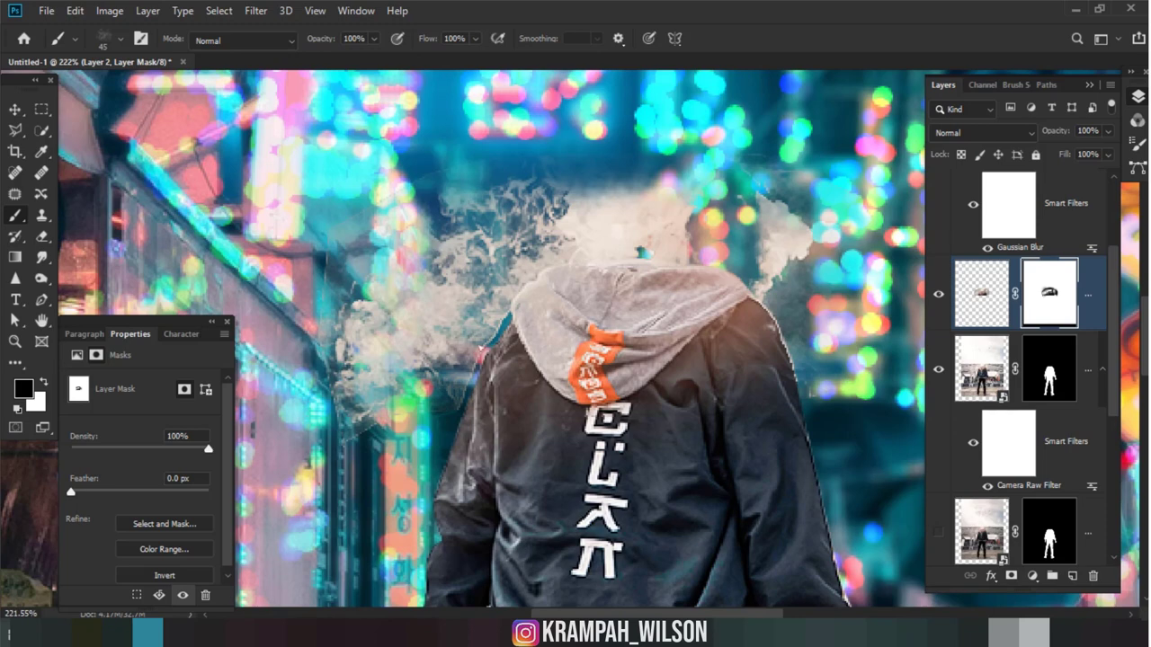
pyautogui.moveTo(496, 324); pyautogui.dragTo(465, 370)
pyautogui.moveTo(494, 325)
pyautogui.mouseDown()
pyautogui.moveTo(514, 300)
pyautogui.moveTo(455, 340)
pyautogui.moveTo(512, 292)
pyautogui.moveTo(458, 331)
pyautogui.moveTo(435, 325)
pyautogui.moveTo(431, 378)
pyautogui.mouseUp()
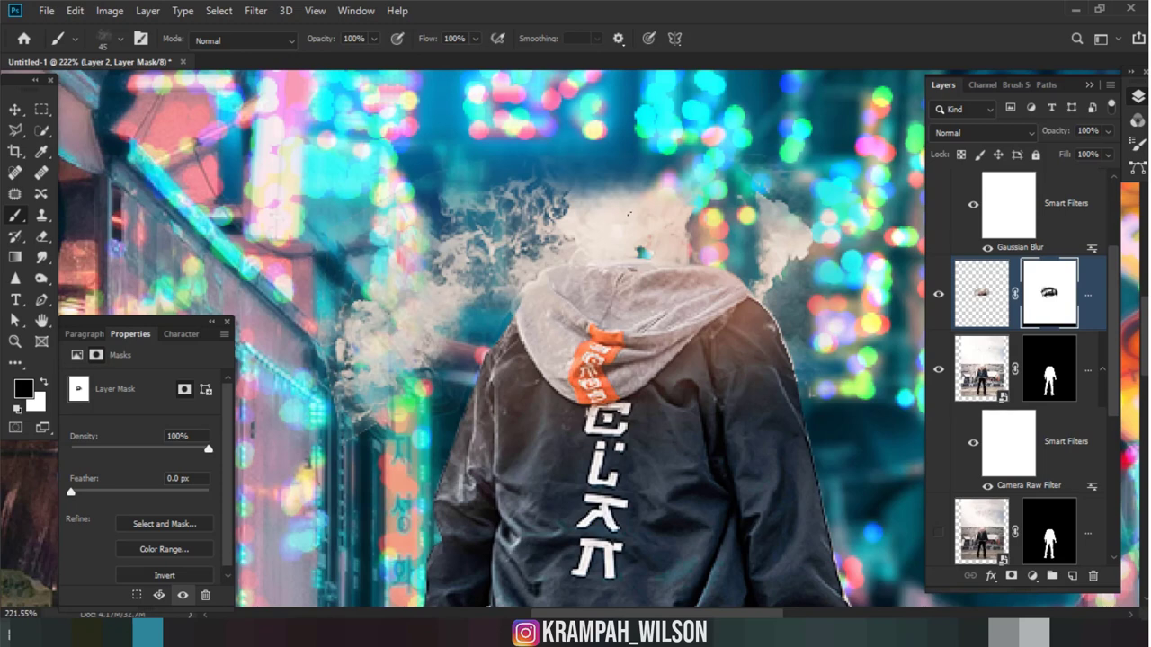
pyautogui.moveTo(831, 246); pyautogui.dragTo(894, 282)
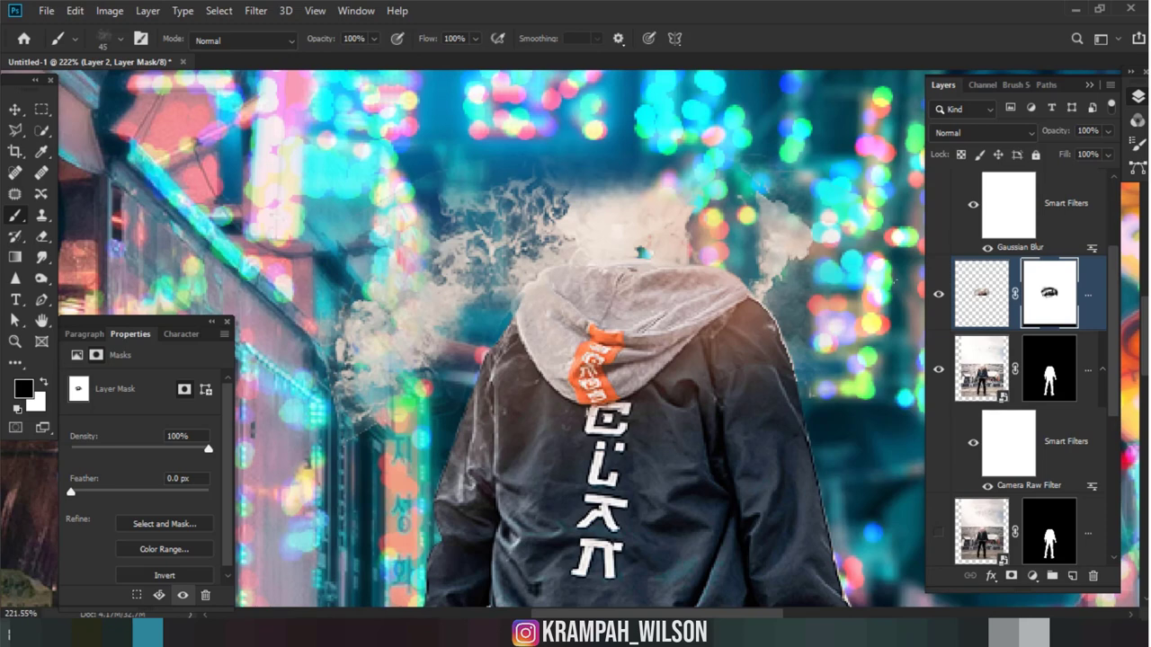
# Step: Give the smoke layer Camera Raw Exposure +0.60, Contrast +20, Highlights +53, Whites +48 and extra clarity
pyautogui.keyDown('shift'); pyautogui.click(1089, 396); pyautogui.keyUp('shift')
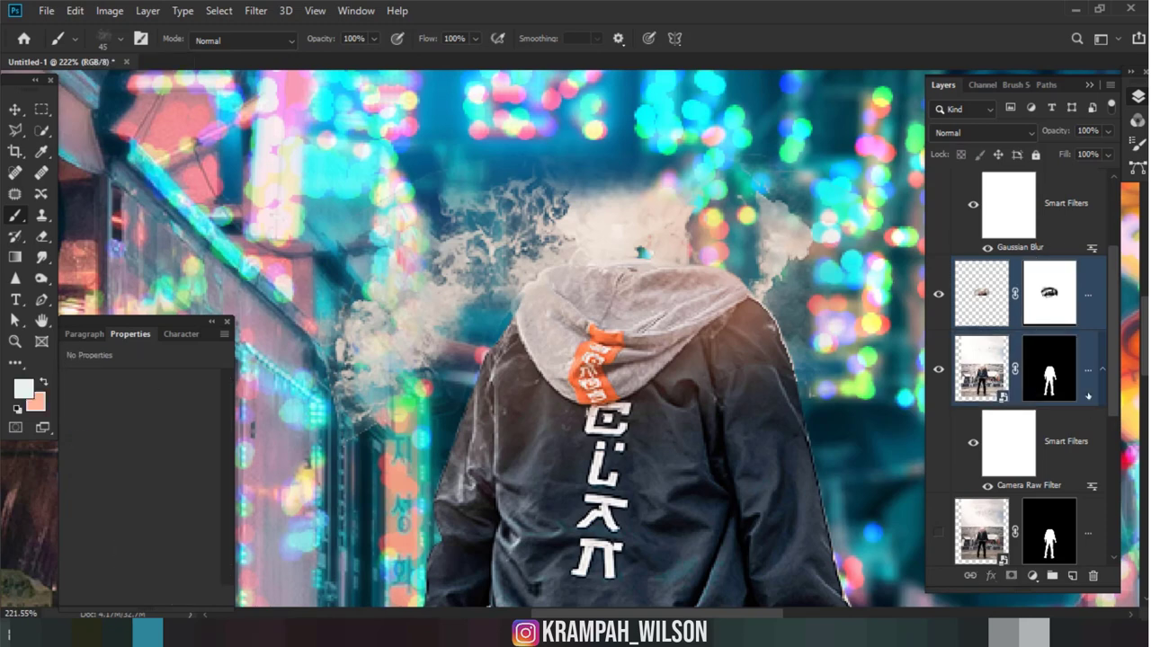
pyautogui.click(995, 315)
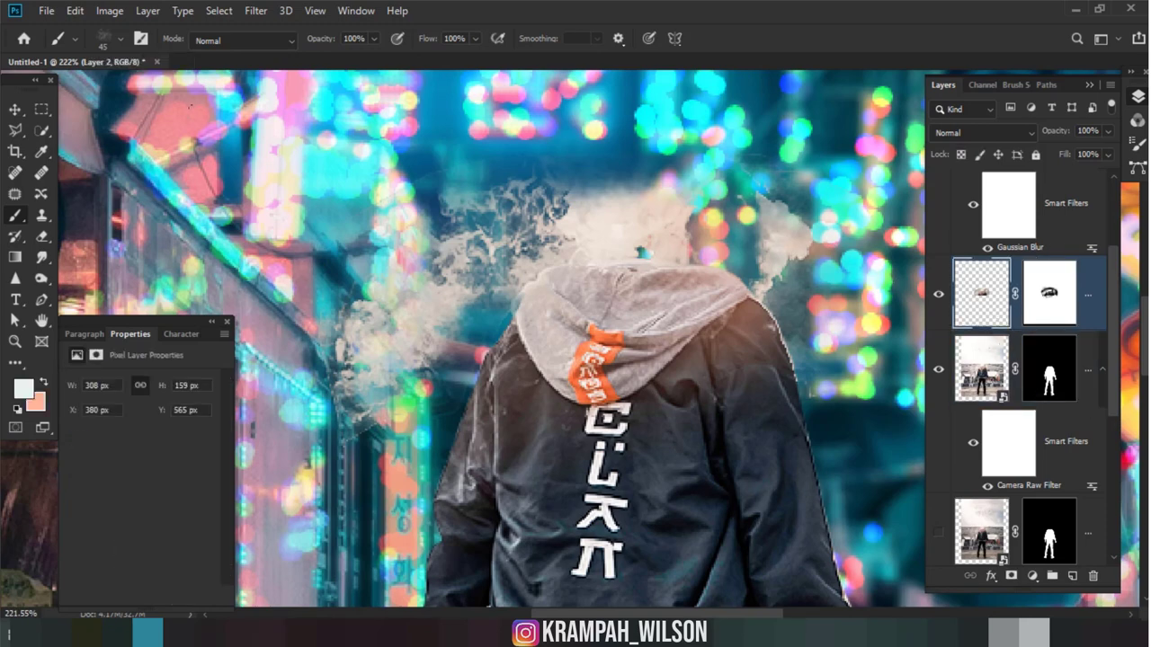
pyautogui.click(255, 10)
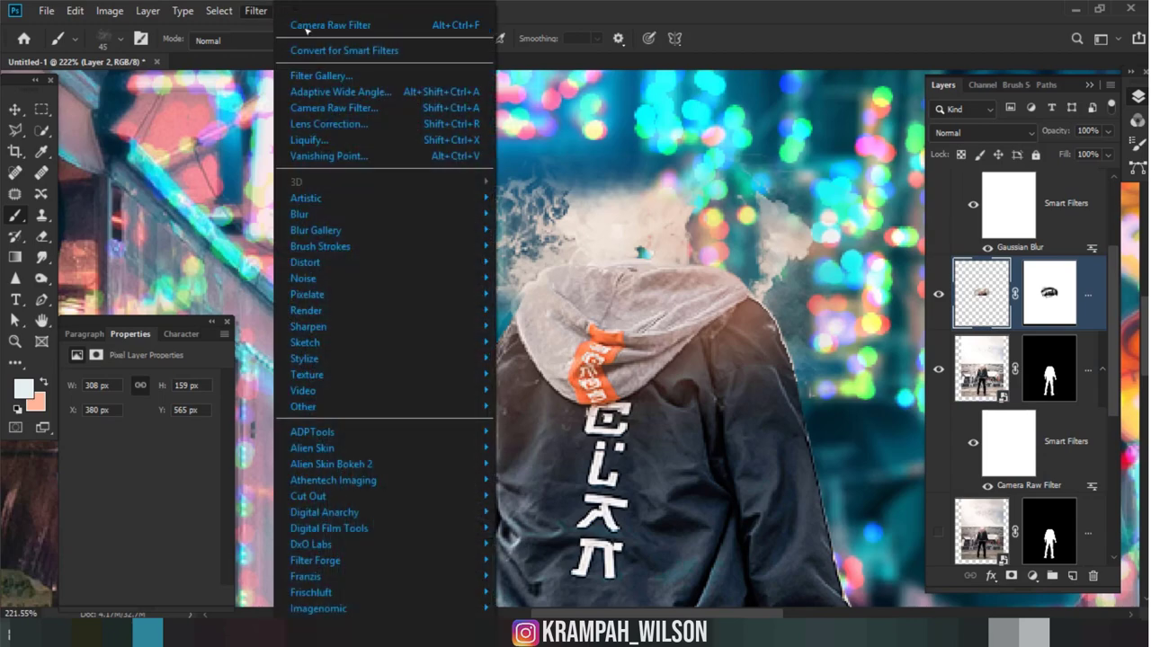
pyautogui.click(717, 401)
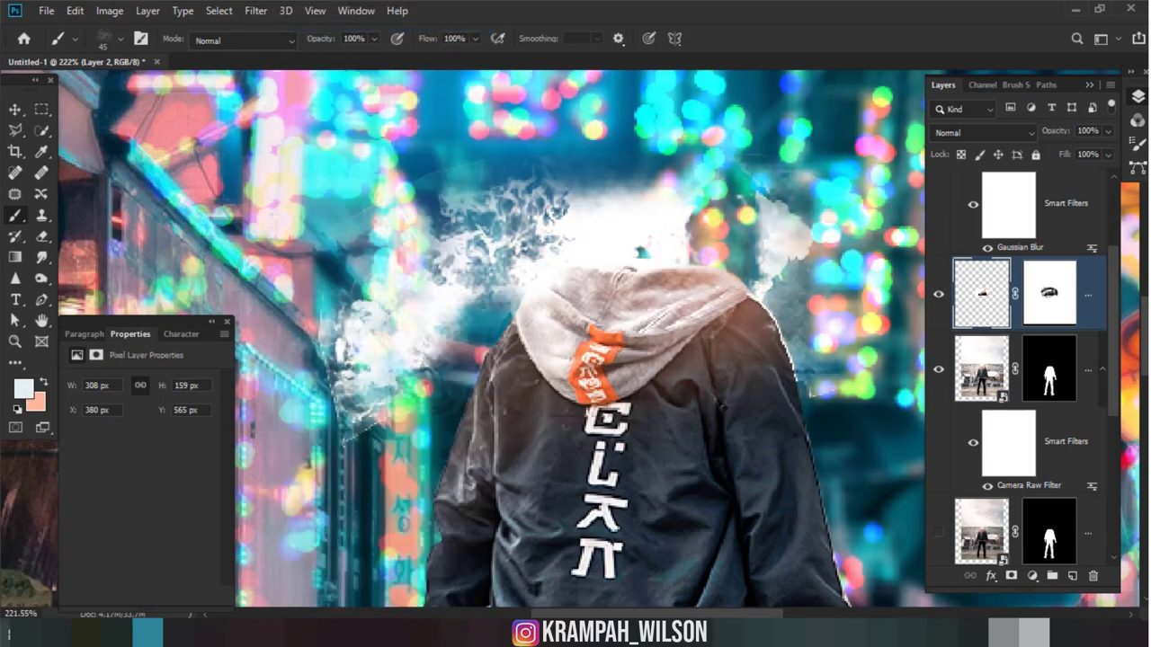
pyautogui.click(255, 10)
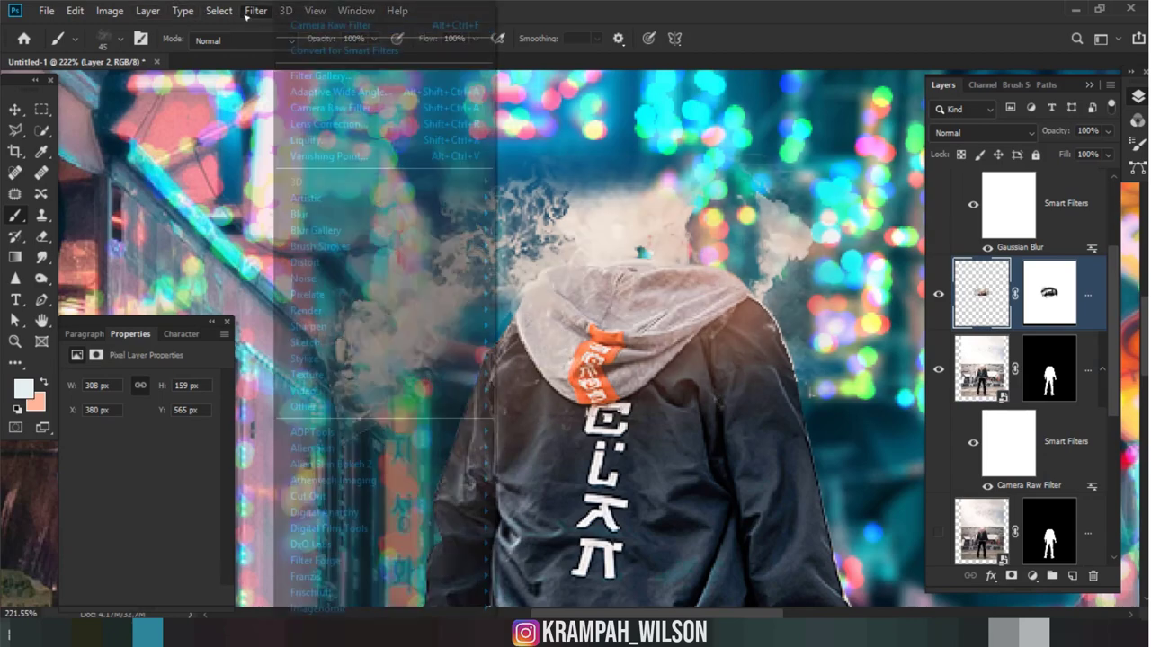
pyautogui.click(308, 108)
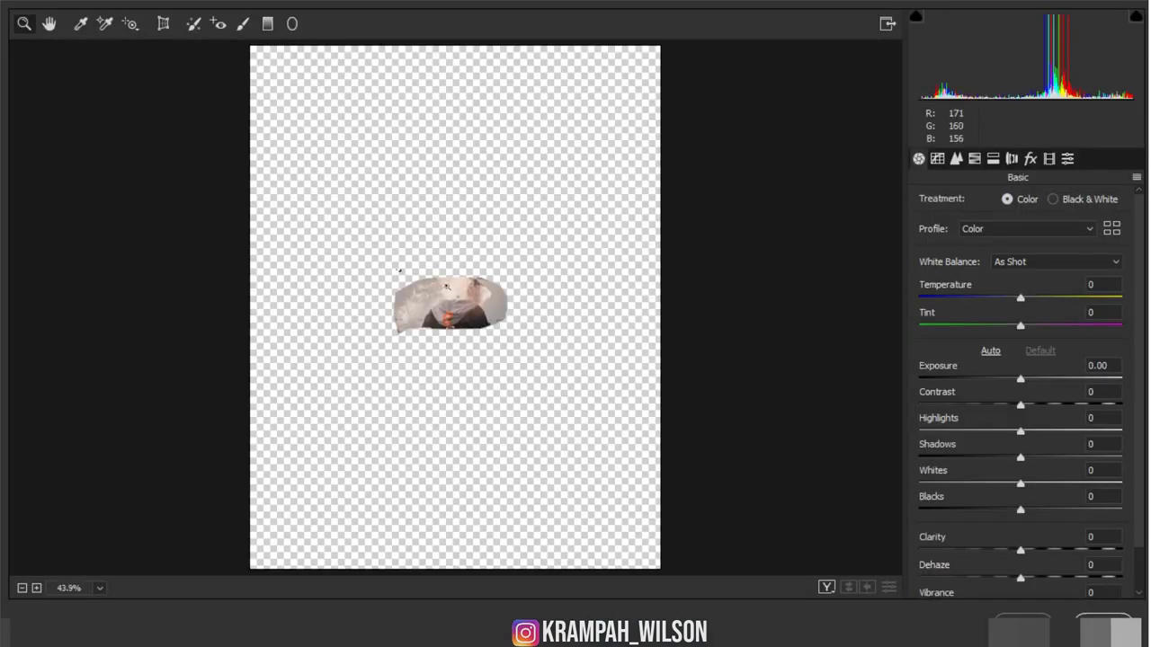
pyautogui.moveTo(395, 273); pyautogui.dragTo(540, 328)
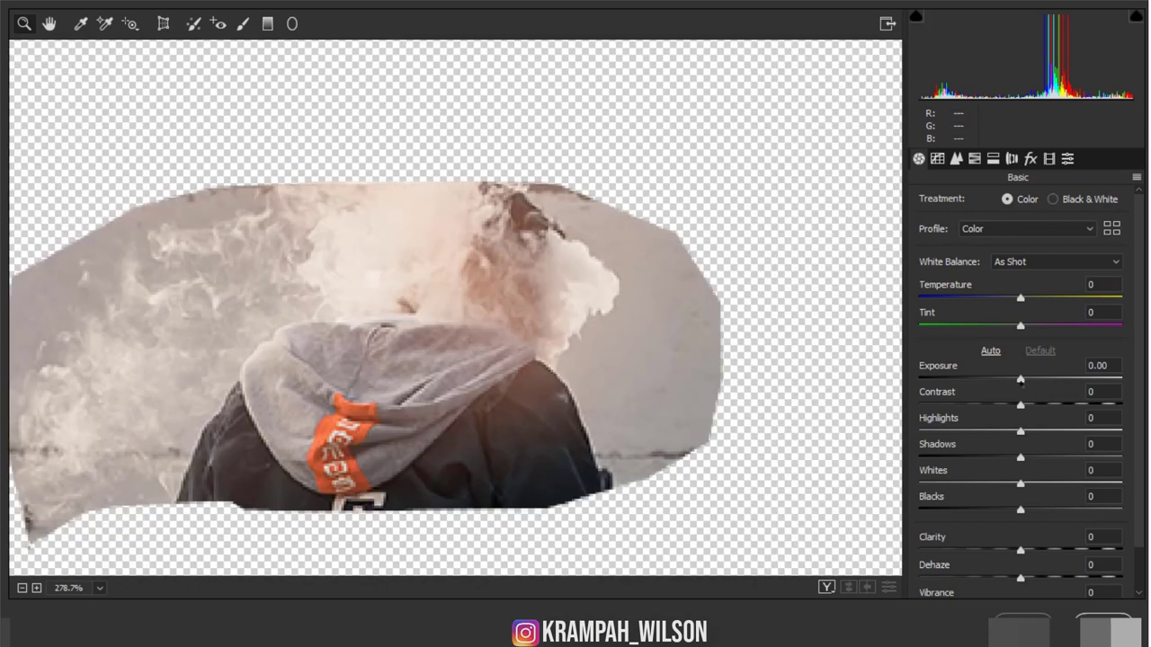
pyautogui.moveTo(1020, 380); pyautogui.dragTo(1032, 380)
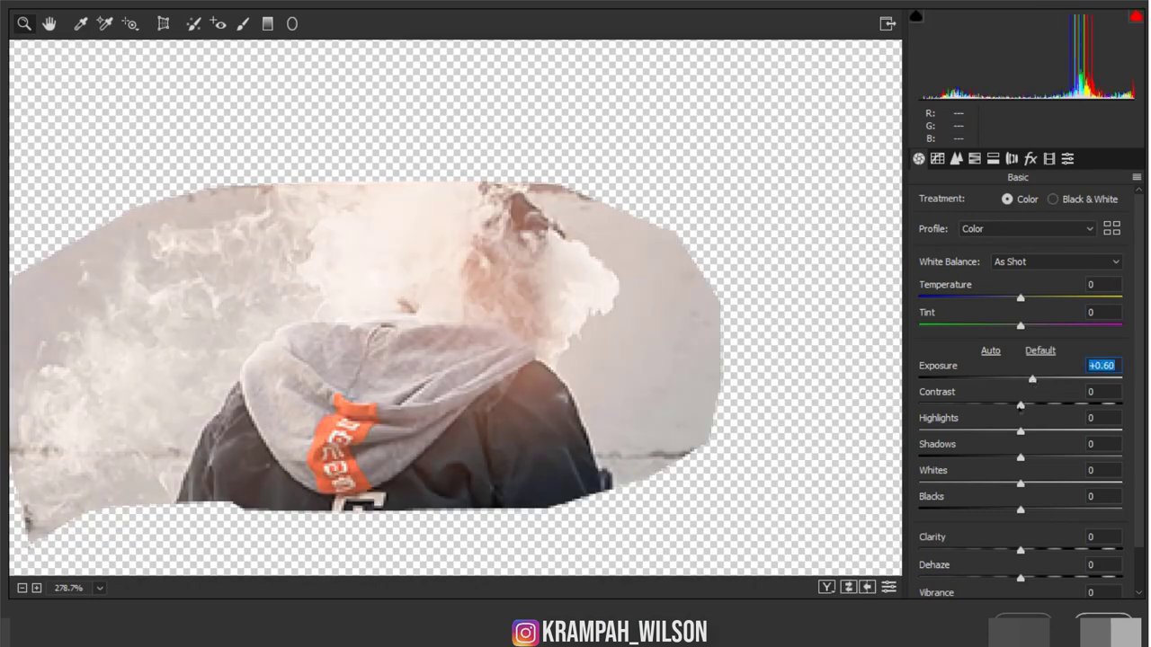
pyautogui.moveTo(1021, 405)
pyautogui.mouseDown()
pyautogui.moveTo(1045, 464)
pyautogui.moveTo(1072, 432)
pyautogui.mouseUp()
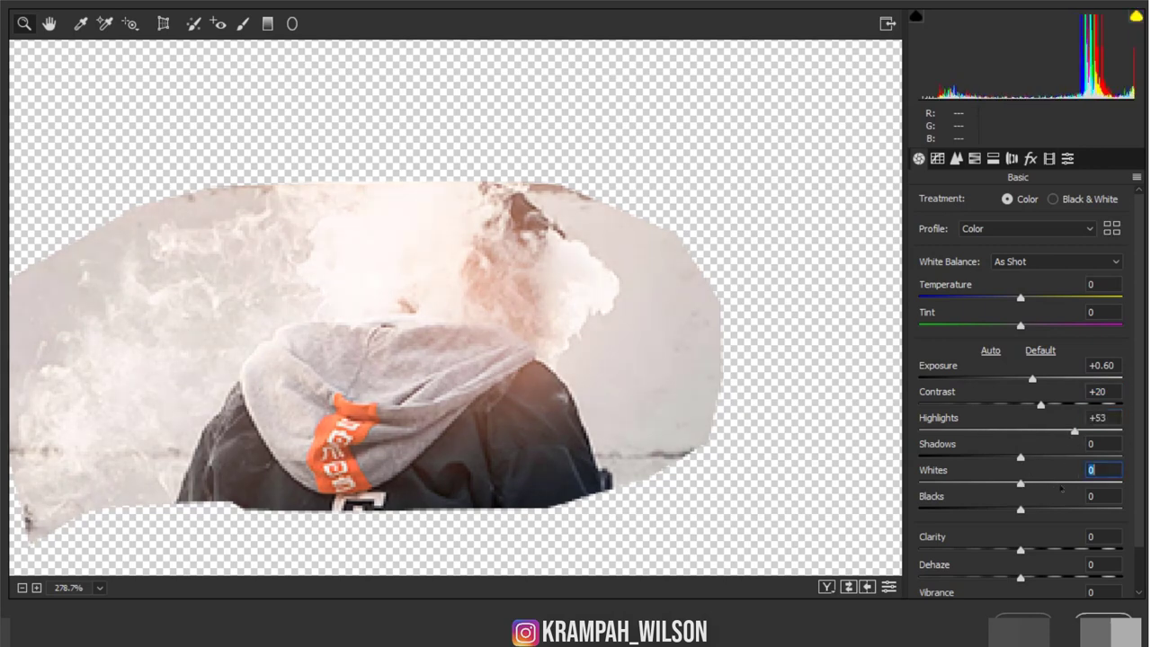
pyautogui.moveTo(1021, 484); pyautogui.dragTo(1069, 484)
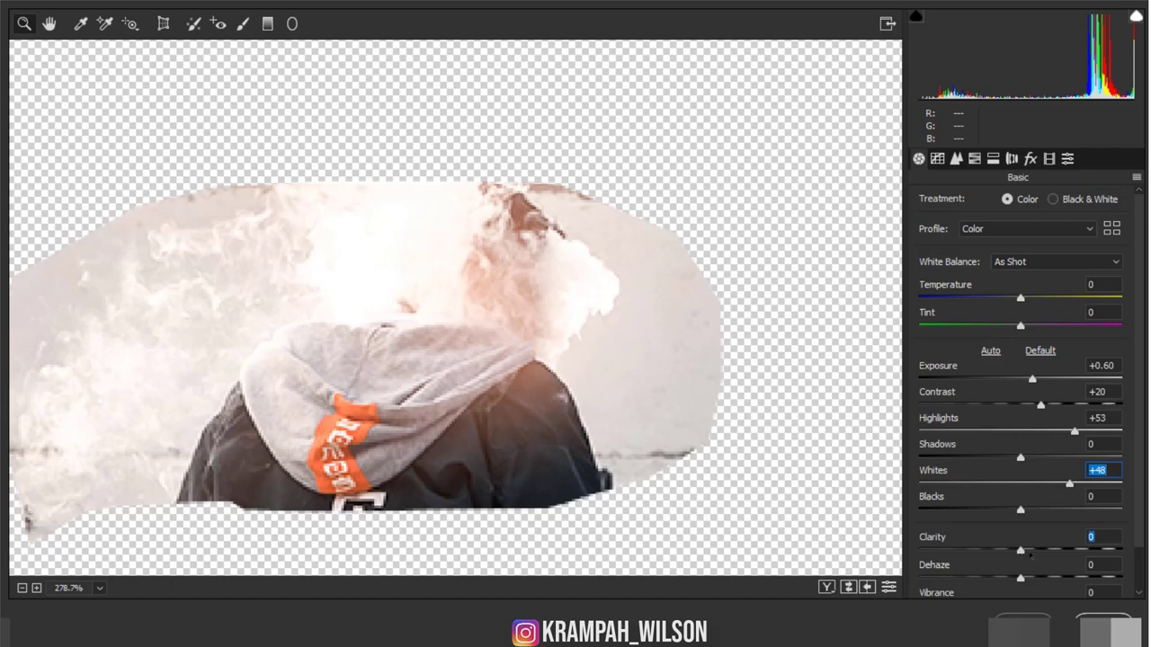
pyautogui.moveTo(1020, 549); pyautogui.dragTo(1086, 550)
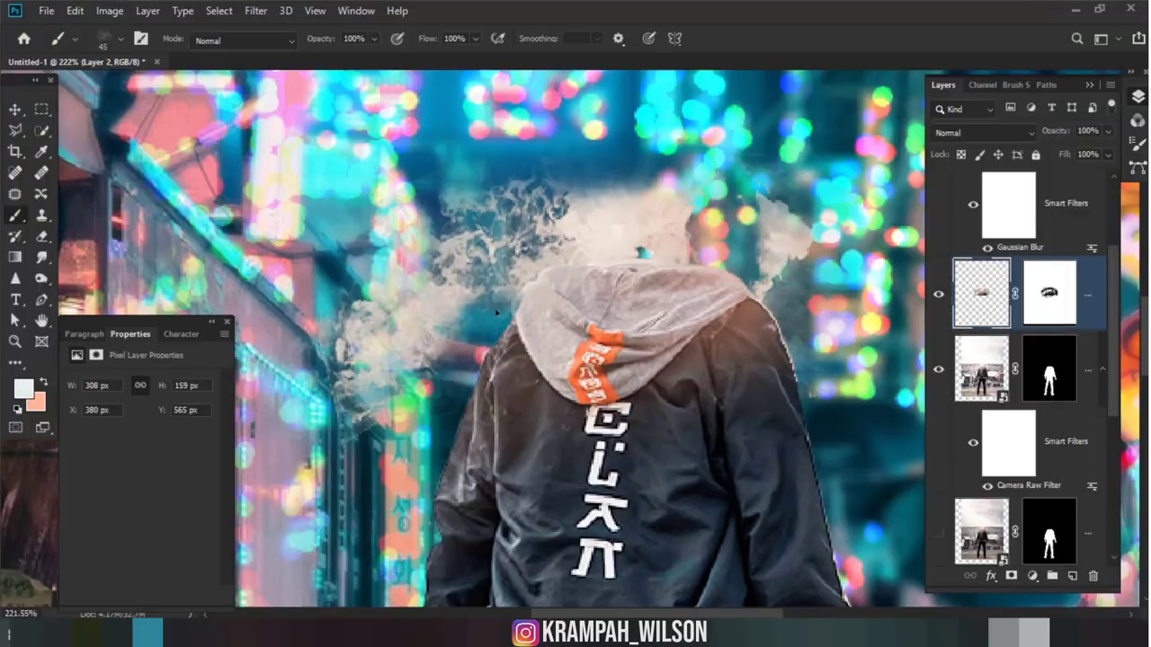
# Step: Select the smoke and figure layers together and group them into Group 1
pyautogui.scroll(-3, 485, 338)
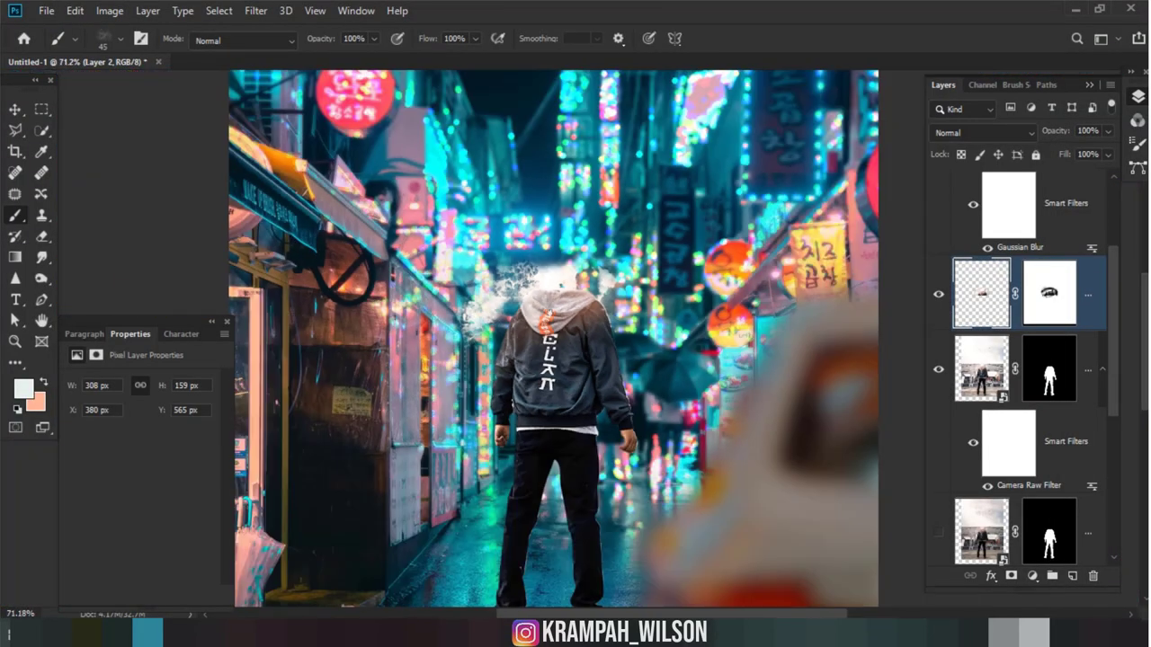
pyautogui.scroll(2, 583, 342)
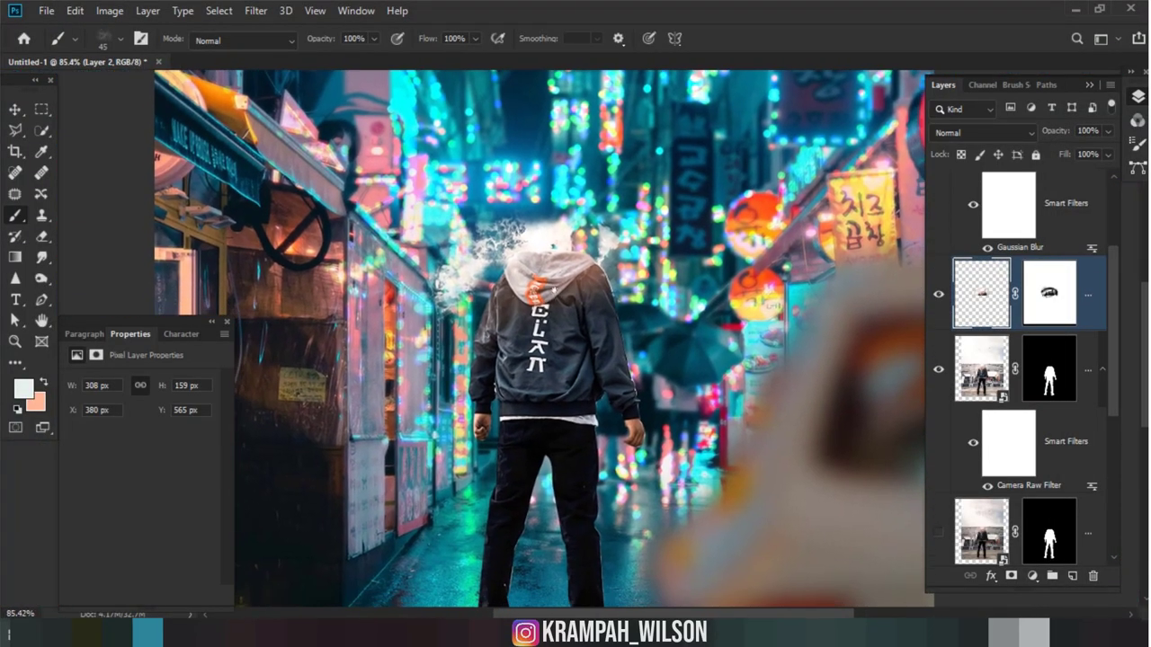
pyautogui.scroll(1, 583, 342)
pyautogui.scroll(2, 582, 342)
pyautogui.scroll(1, 582, 341)
pyautogui.scroll(-2, 583, 341)
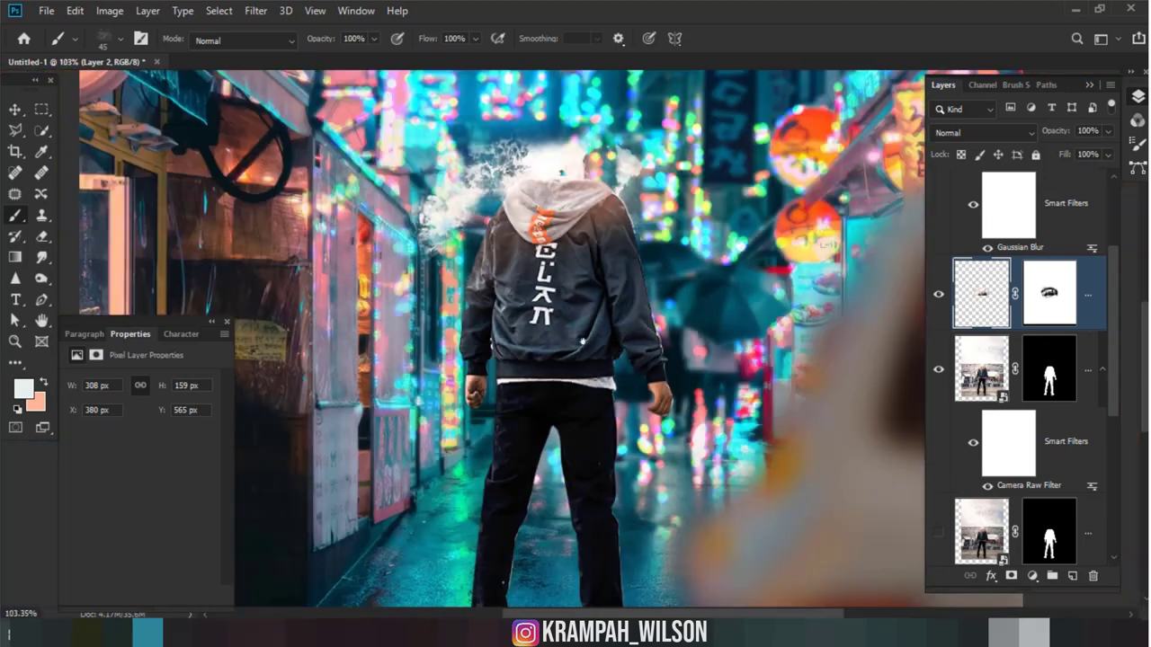
pyautogui.keyDown('ctrl'); pyautogui.click(1085, 396); pyautogui.keyUp('ctrl')
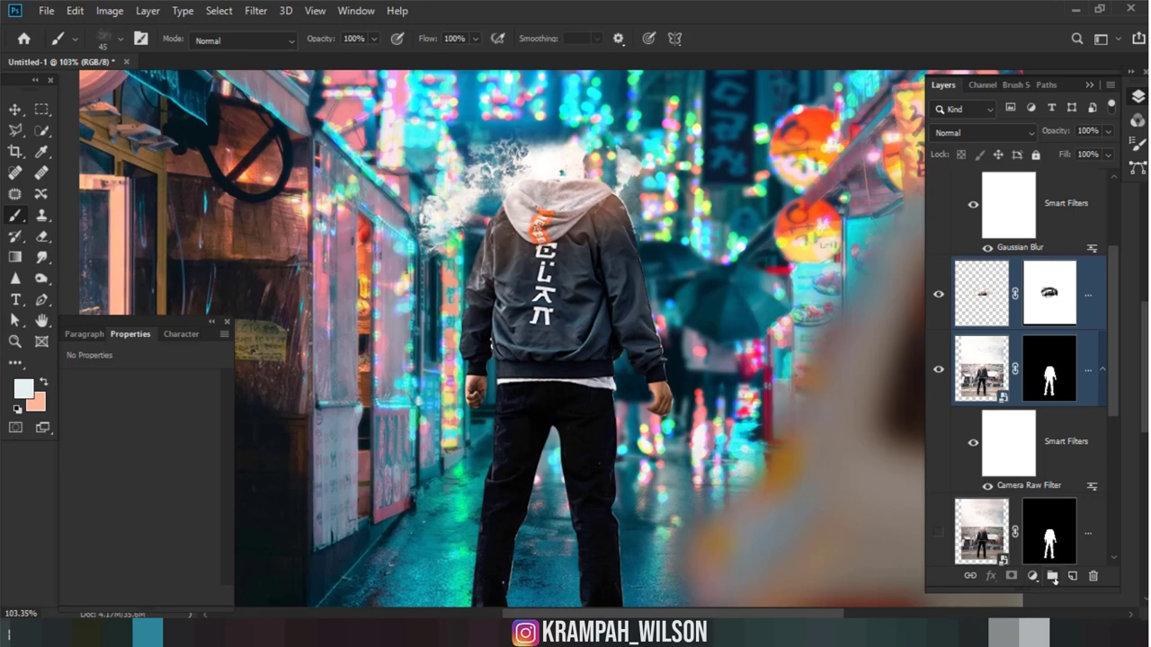
pyautogui.click(1052, 576)
# Step: Expand Group 1, select the figure's smart-object layer, and show the Topaz Labs filter list
pyautogui.click(1036, 581)
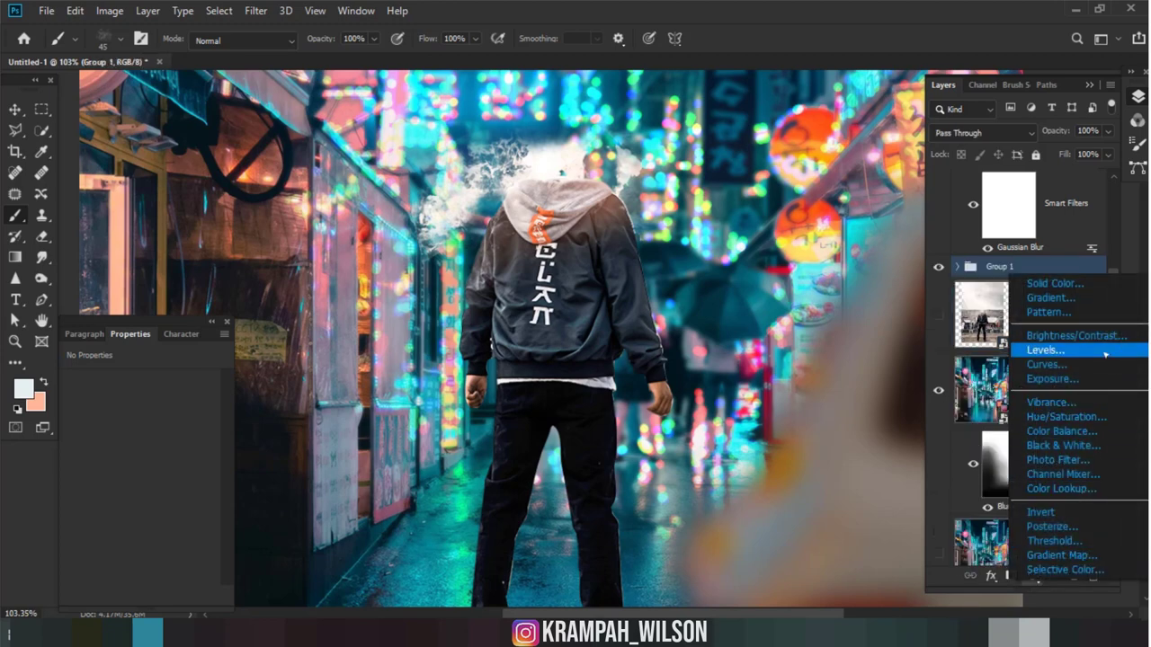
pyautogui.click(957, 267)
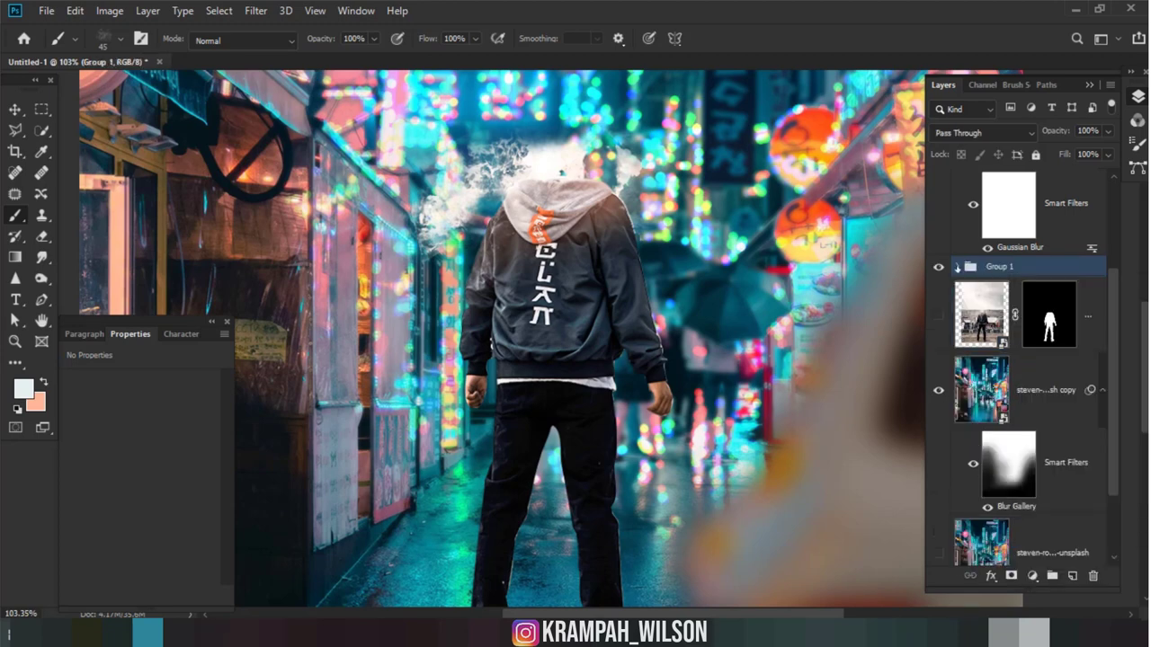
pyautogui.click(1015, 405)
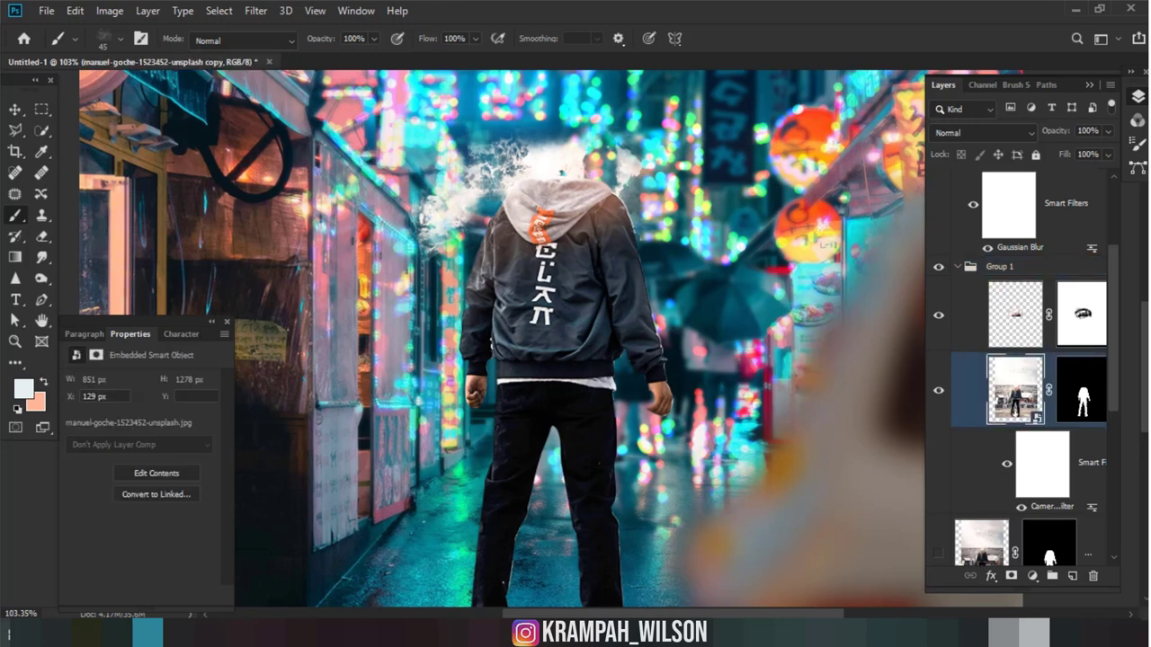
pyautogui.click(257, 10)
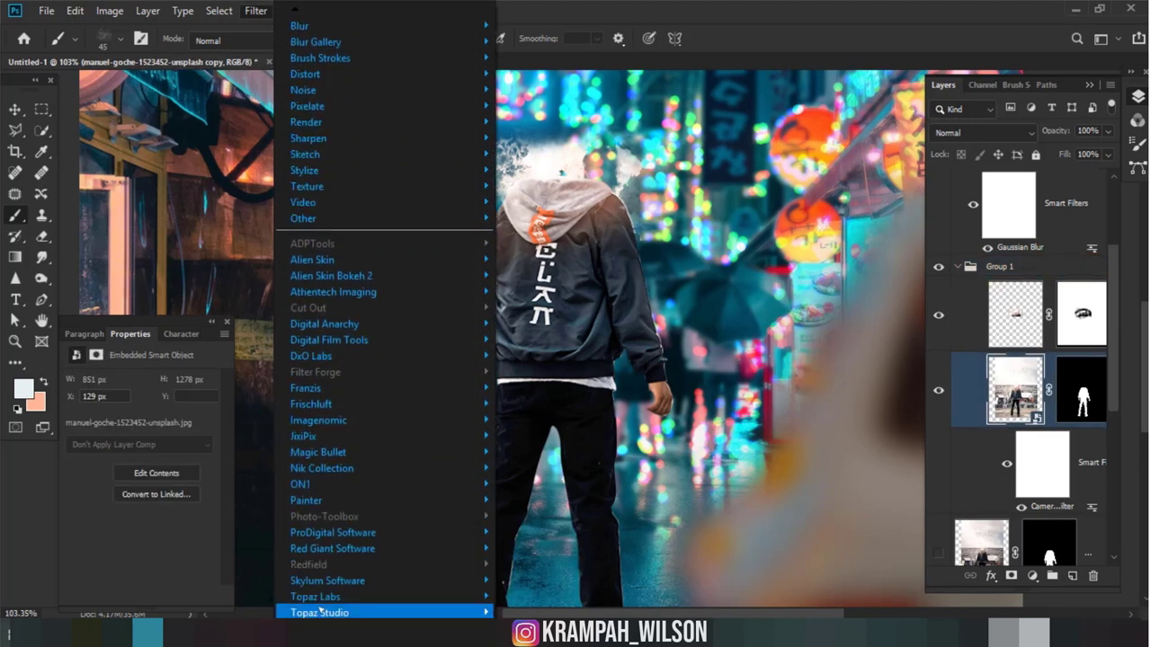
pyautogui.moveTo(316, 597)
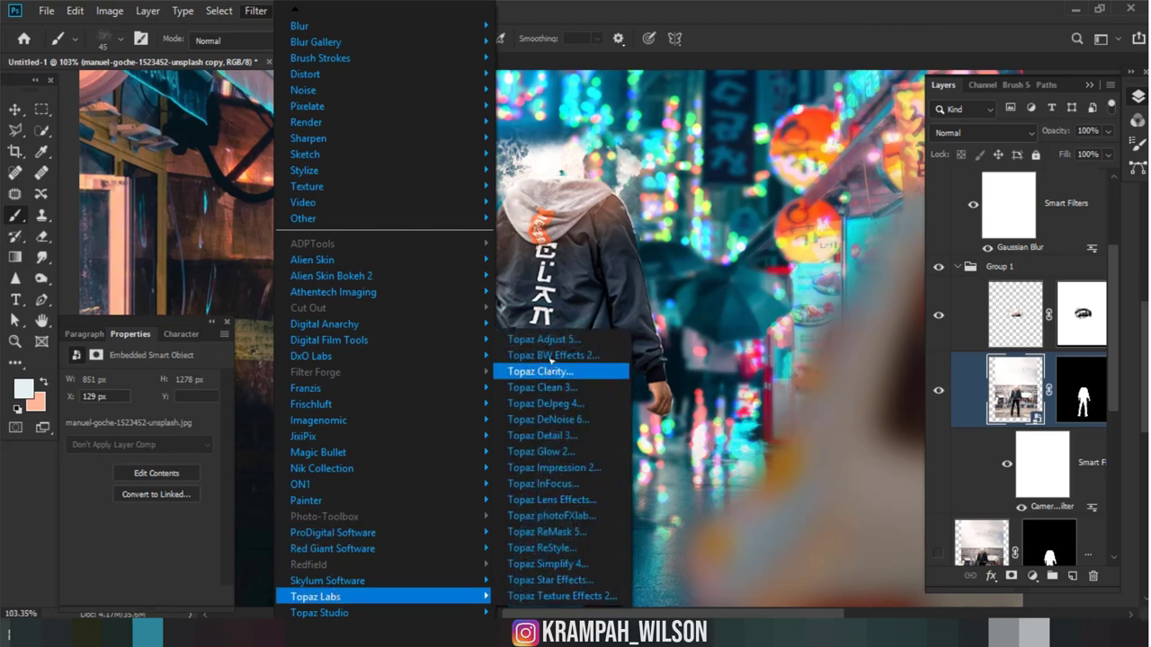
# Step: In Topaz Adjust 5 set Adaptive Exposure about 0.51, Regions 10 and Contrast 1.42
pyautogui.click(551, 343)
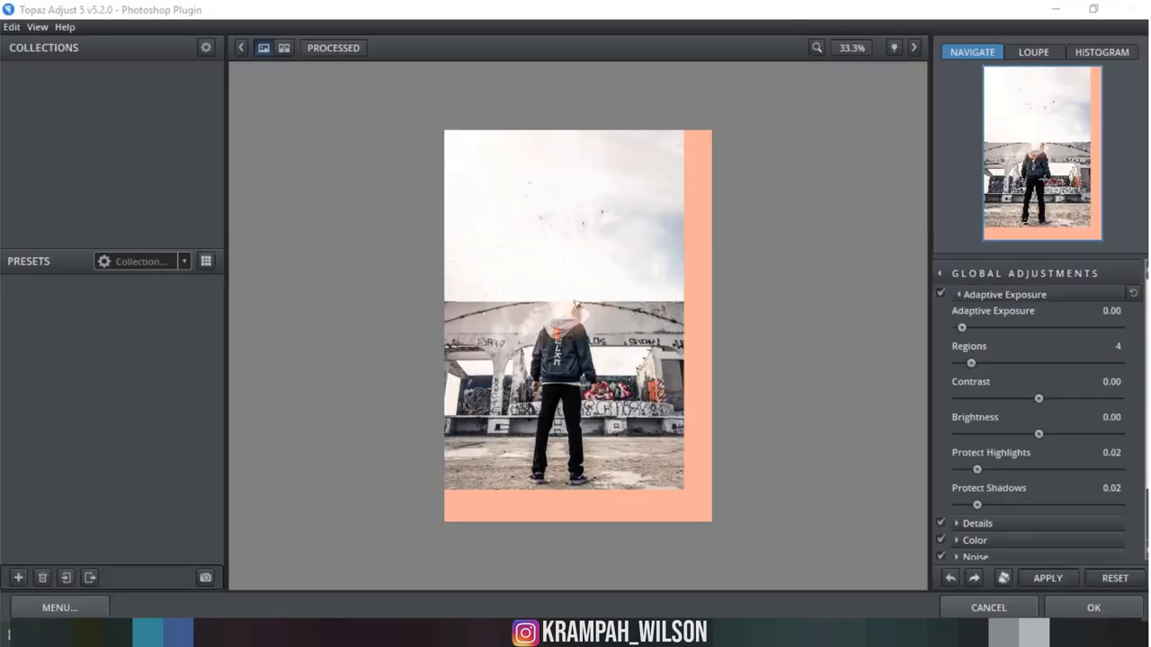
pyautogui.click(577, 304)
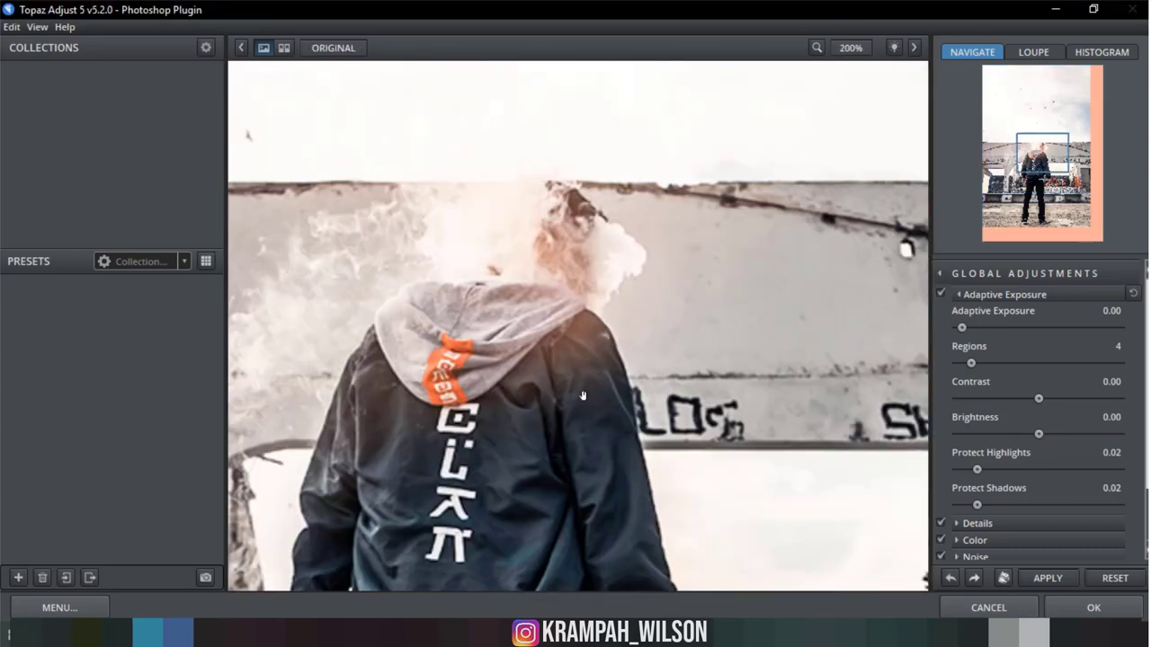
pyautogui.moveTo(598, 370); pyautogui.dragTo(607, 180)
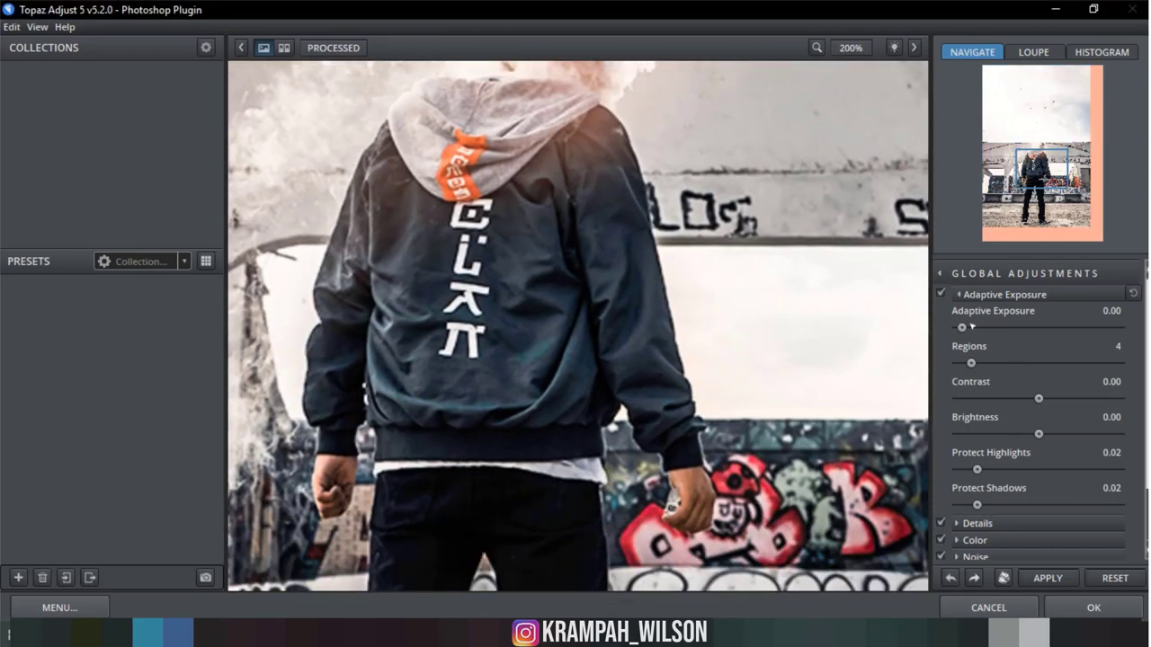
pyautogui.moveTo(963, 329); pyautogui.dragTo(971, 329)
pyautogui.scroll(-1, 731, 347)
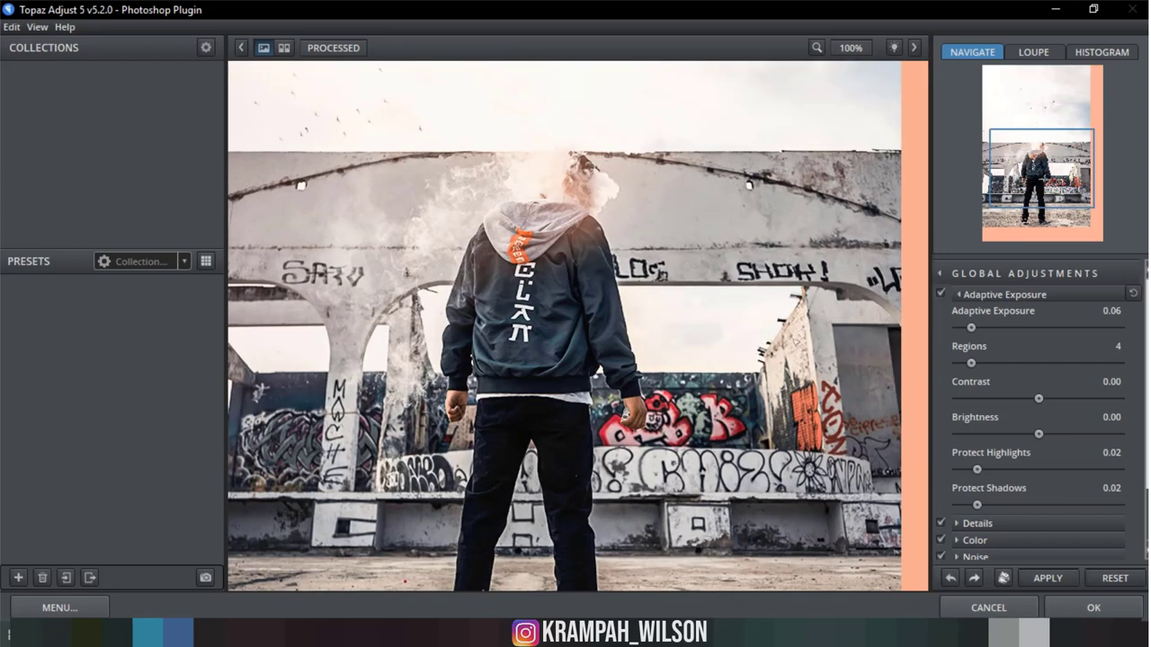
pyautogui.moveTo(1041, 398); pyautogui.dragTo(1067, 399)
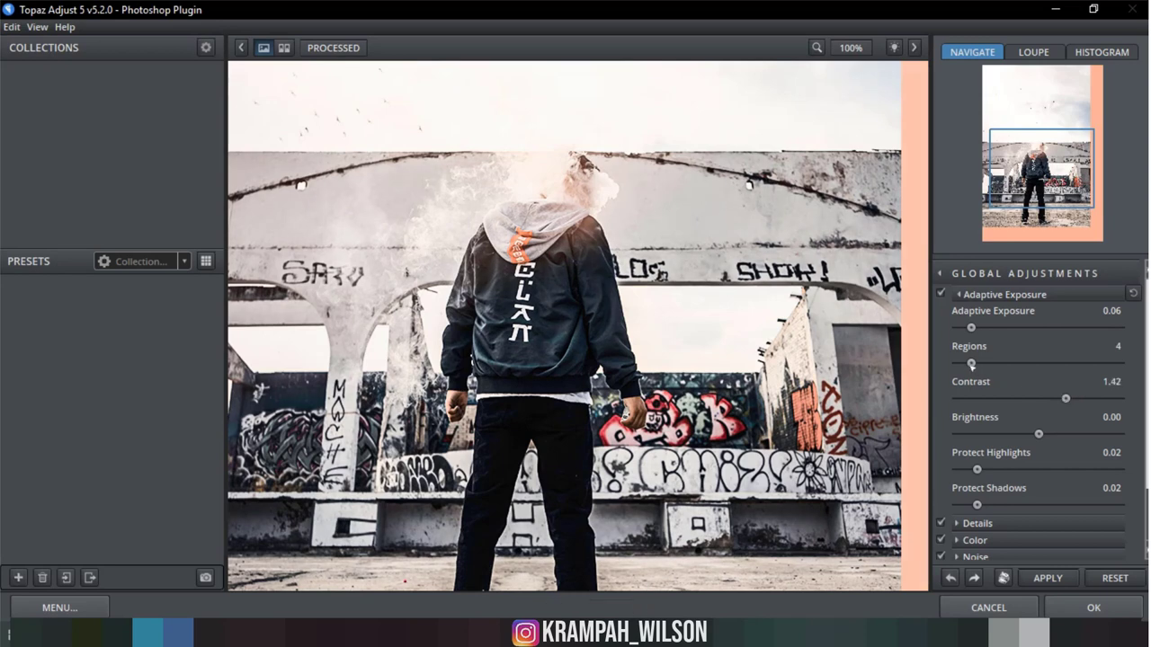
pyautogui.moveTo(972, 365); pyautogui.dragTo(990, 365)
pyautogui.moveTo(971, 327); pyautogui.dragTo(1040, 327)
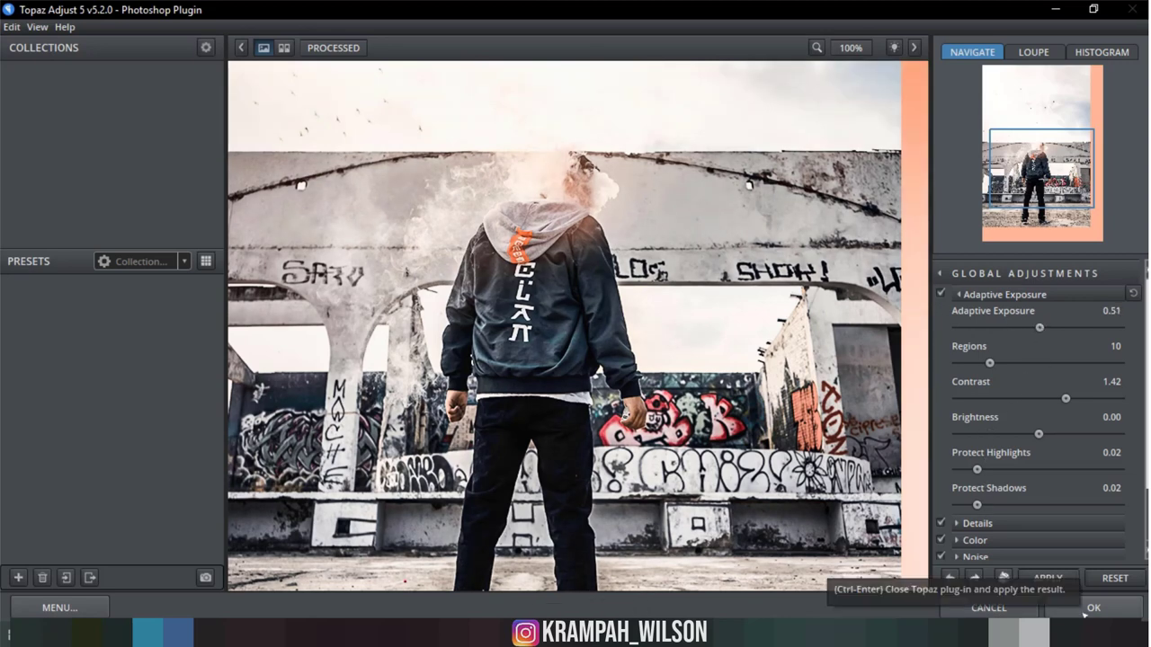
# Step: Raise detail Strength to 1.53, apply the Topaz filter, and select the smoke layer
pyautogui.click(957, 523)
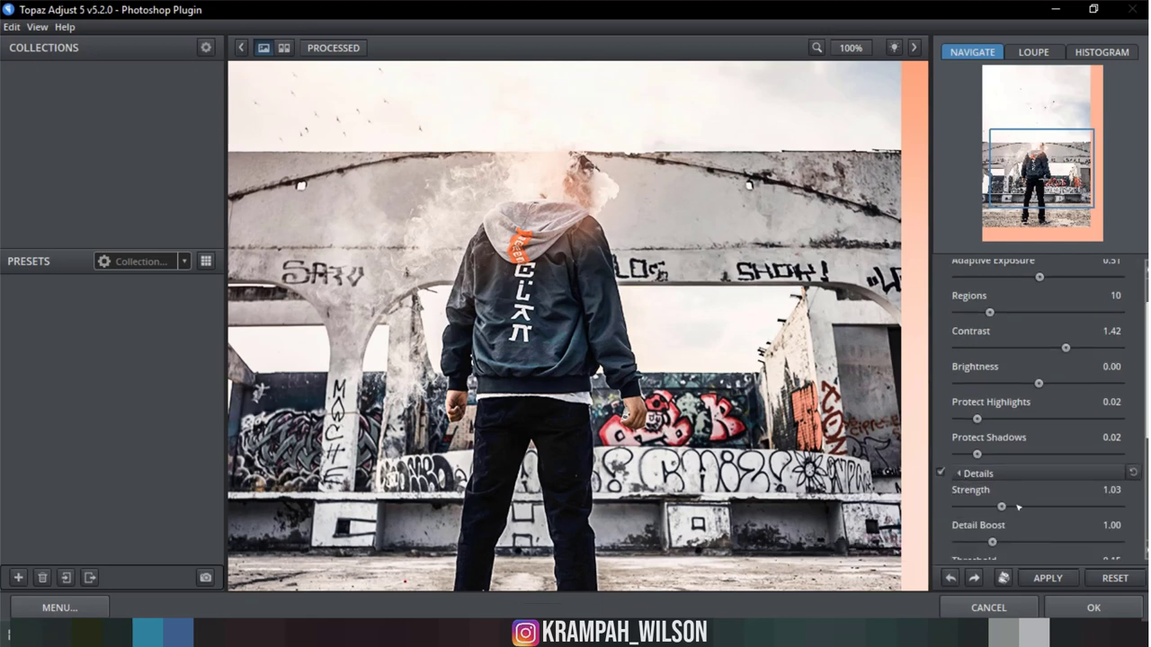
pyautogui.moveTo(1019, 508); pyautogui.dragTo(1020, 508)
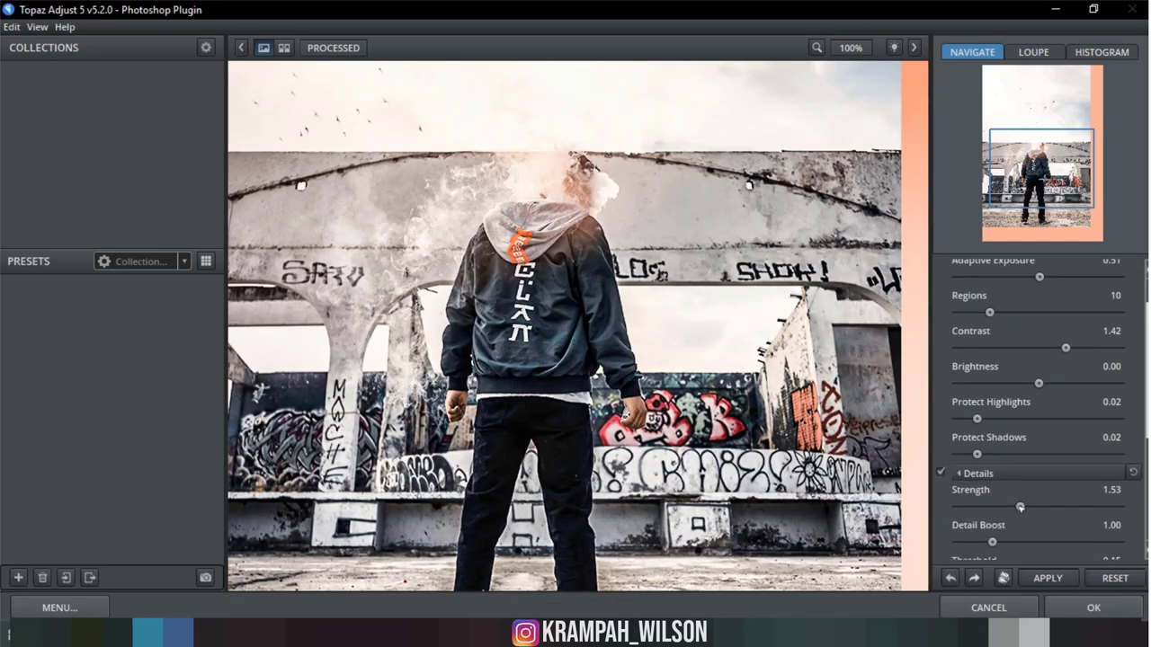
pyautogui.click(1082, 607)
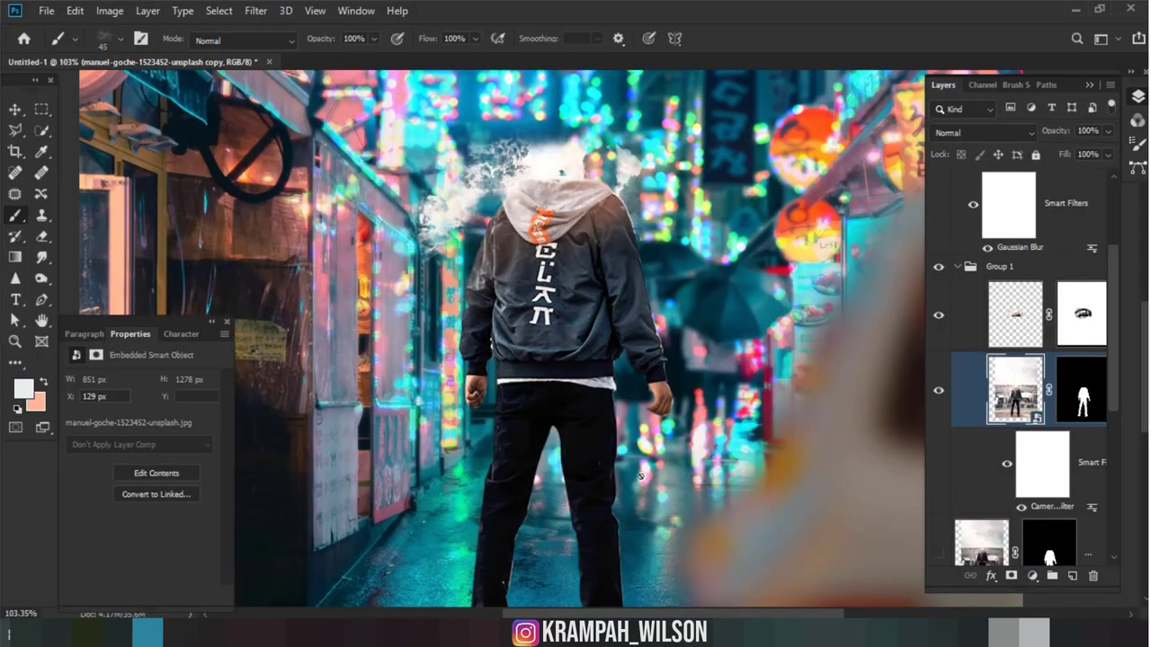
pyautogui.scroll(3, 596, 368)
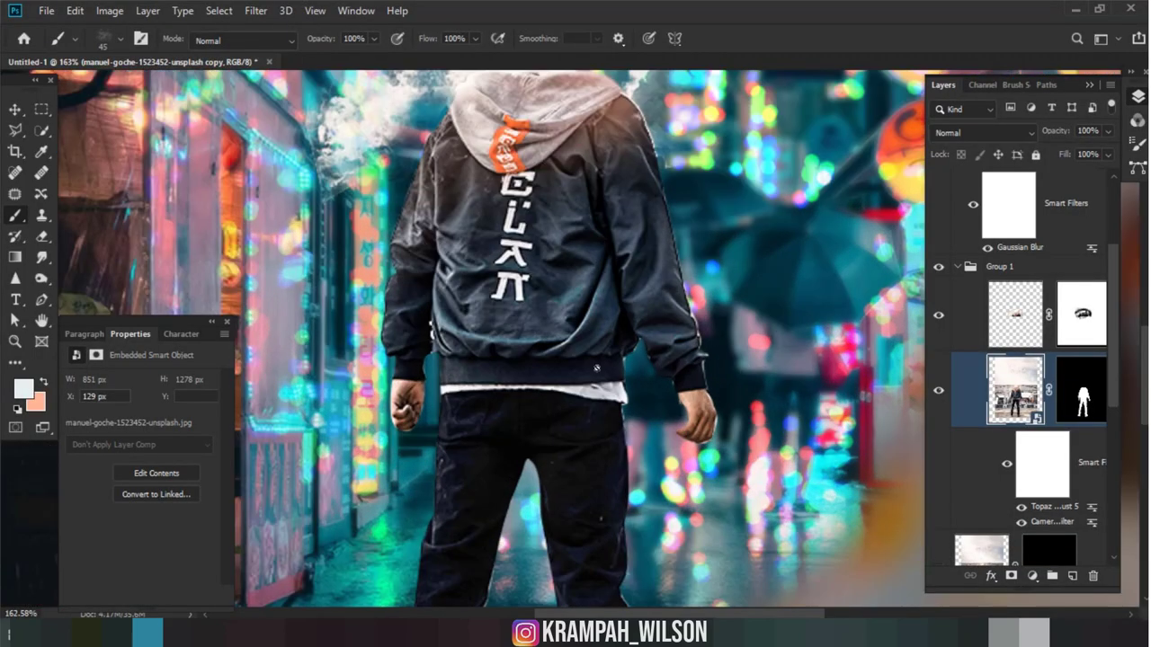
pyautogui.scroll(-3, 596, 368)
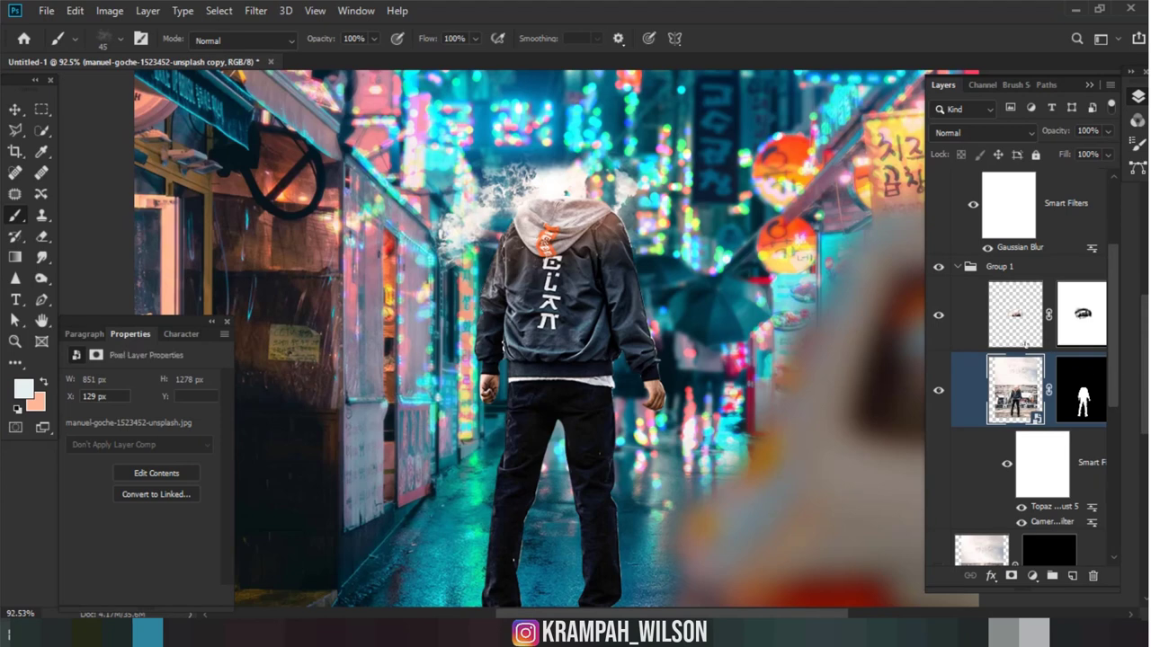
pyautogui.click(1029, 332)
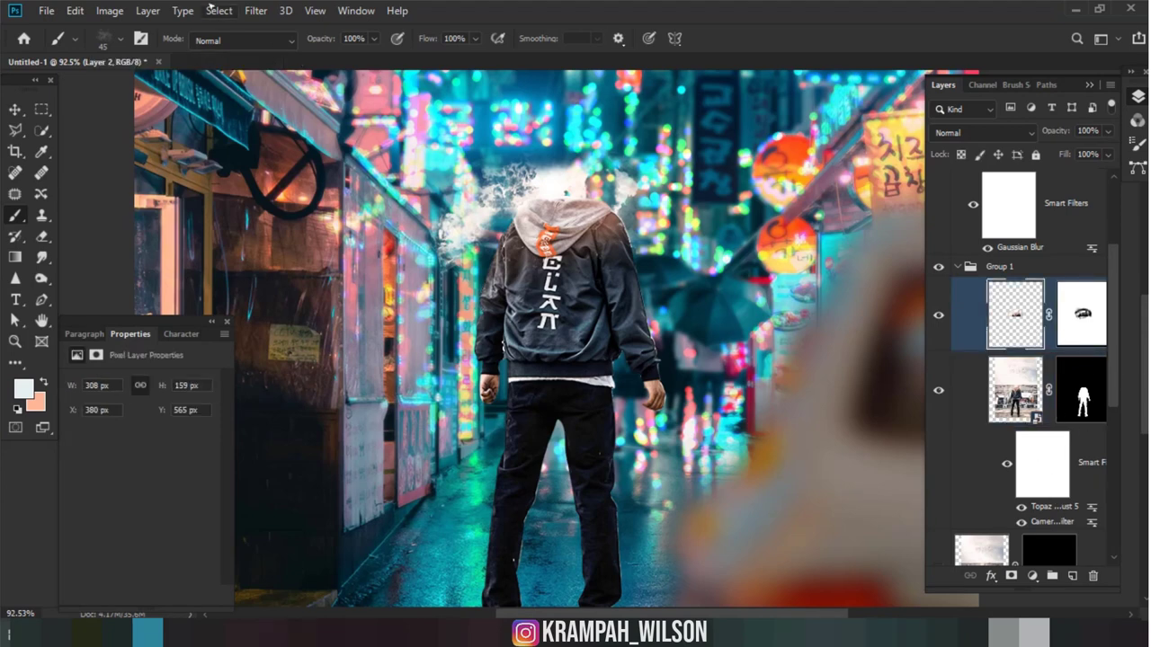
# Step: Apply Hue/Saturation to the smoke layer with Saturation −44 and Lightness +29
pyautogui.click(110, 10)
pyautogui.moveTo(136, 55)
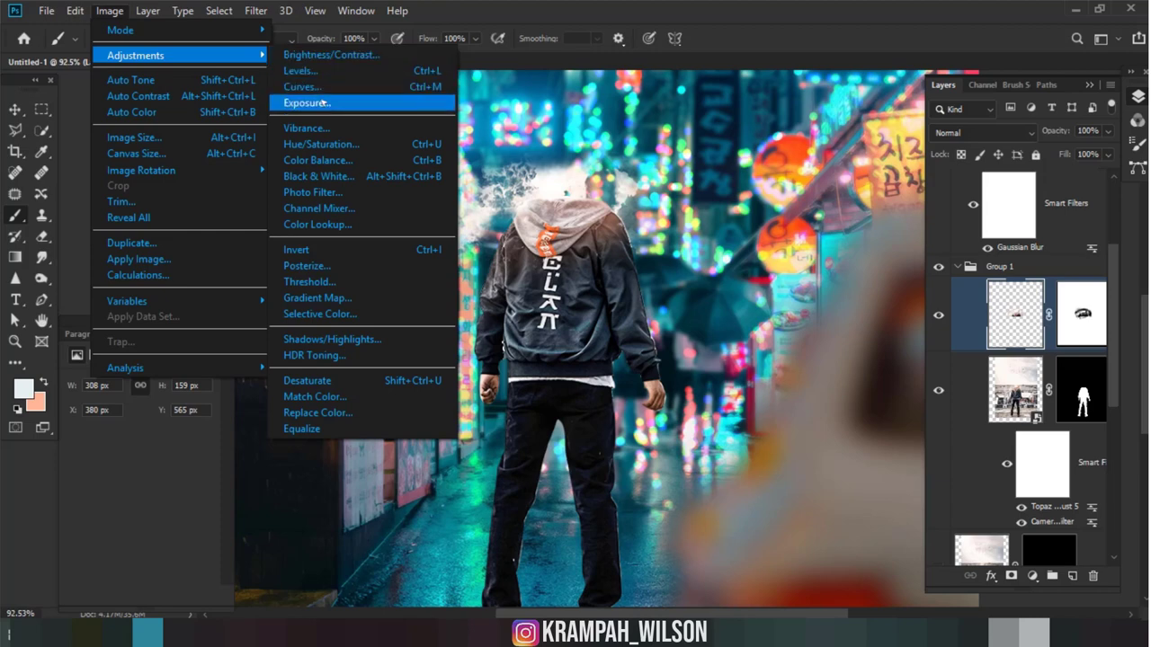
pyautogui.click(321, 144)
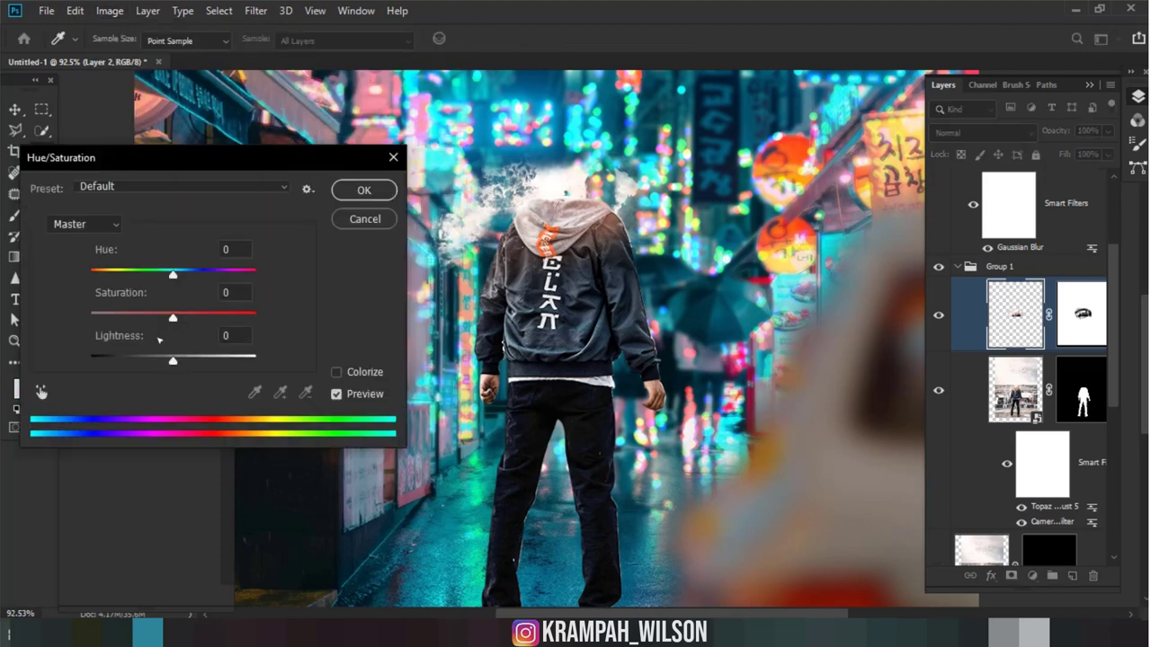
pyautogui.moveTo(154, 319)
pyautogui.mouseDown()
pyautogui.moveTo(102, 319)
pyautogui.moveTo(137, 318)
pyautogui.mouseUp()
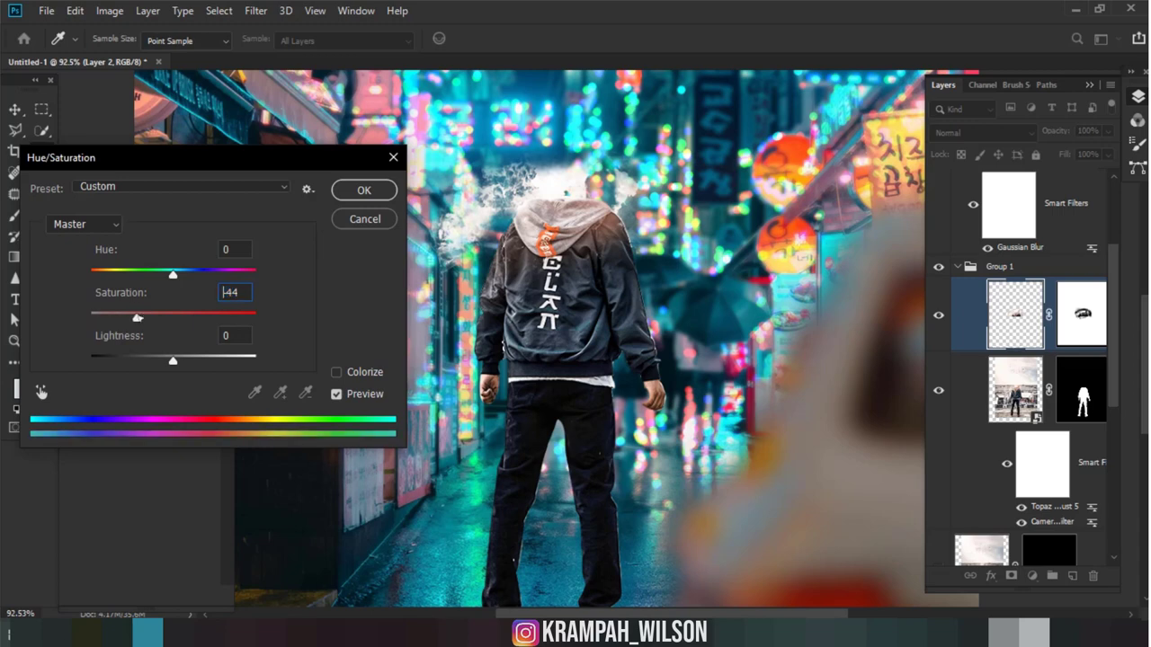
pyautogui.moveTo(171, 361)
pyautogui.mouseDown()
pyautogui.moveTo(216, 359)
pyautogui.moveTo(141, 360)
pyautogui.moveTo(198, 363)
pyautogui.mouseUp()
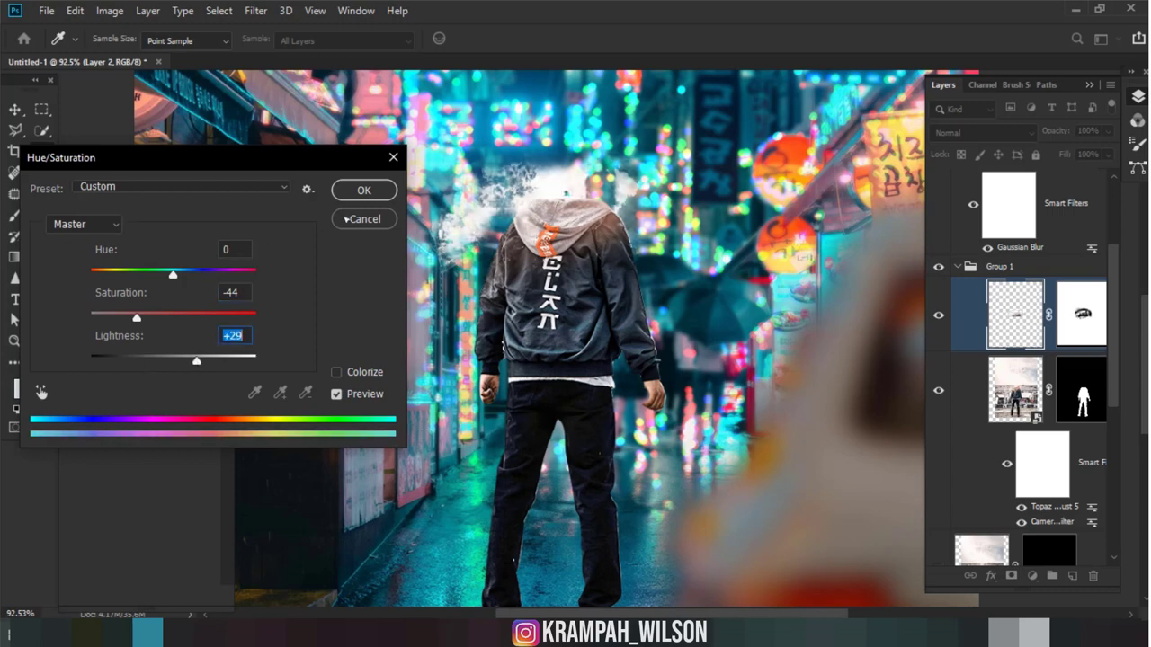
pyautogui.click(348, 197)
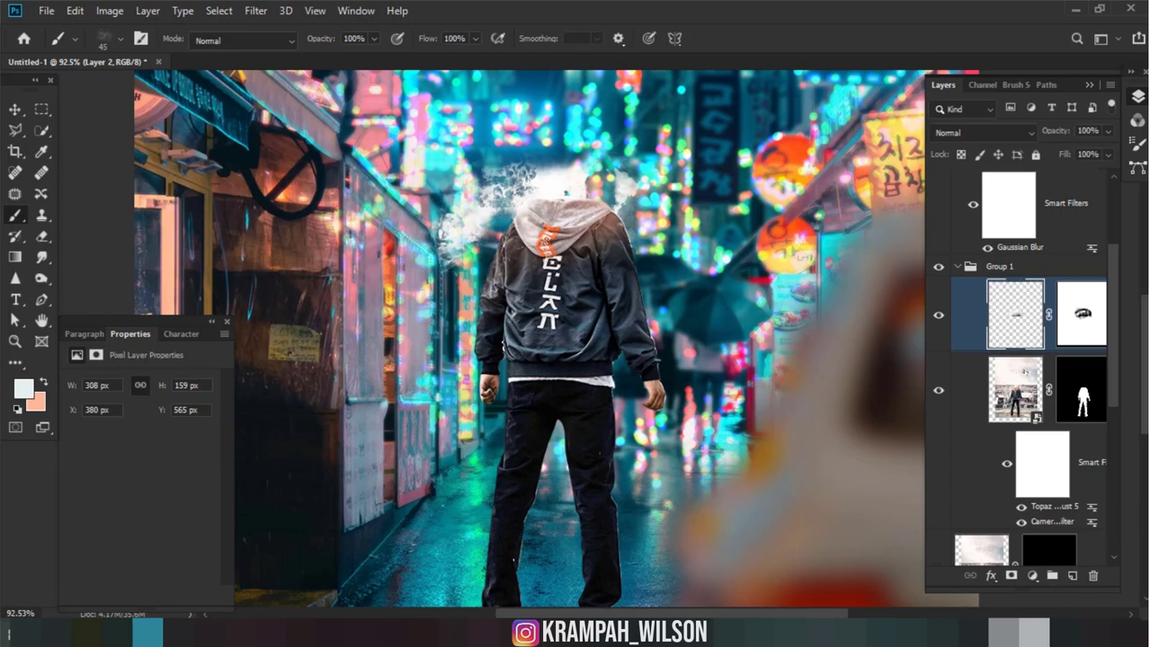
# Step: Add a Hue/Saturation layer above Group 1 with Reds Saturation −79 and an inverted mask
pyautogui.click(968, 270)
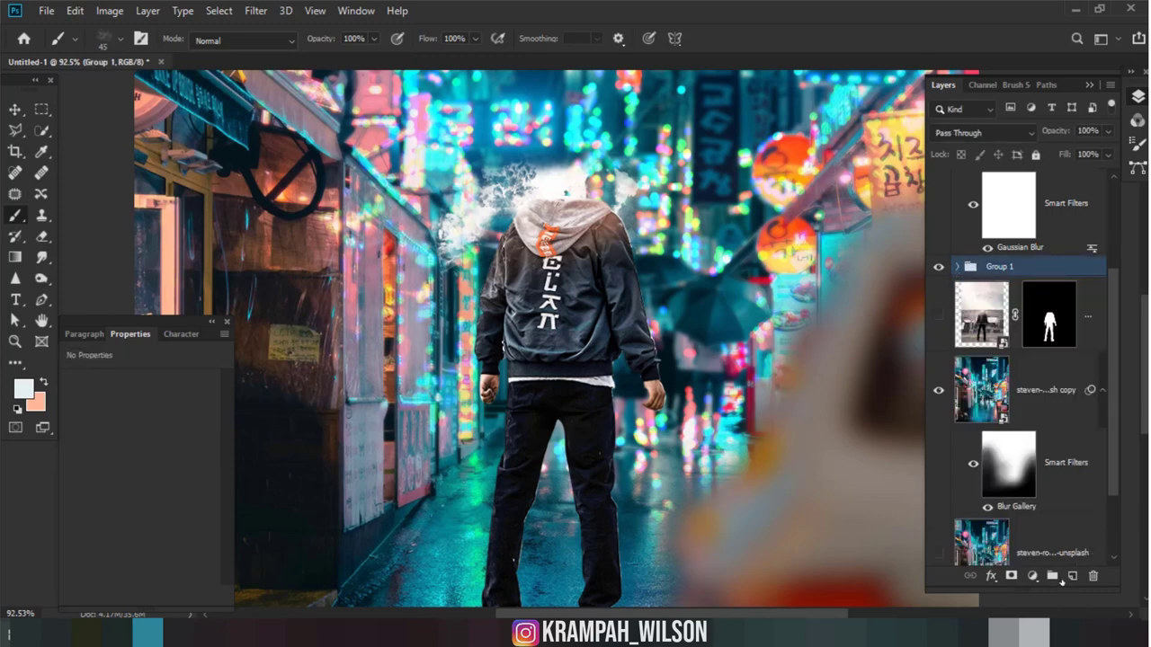
pyautogui.click(1034, 577)
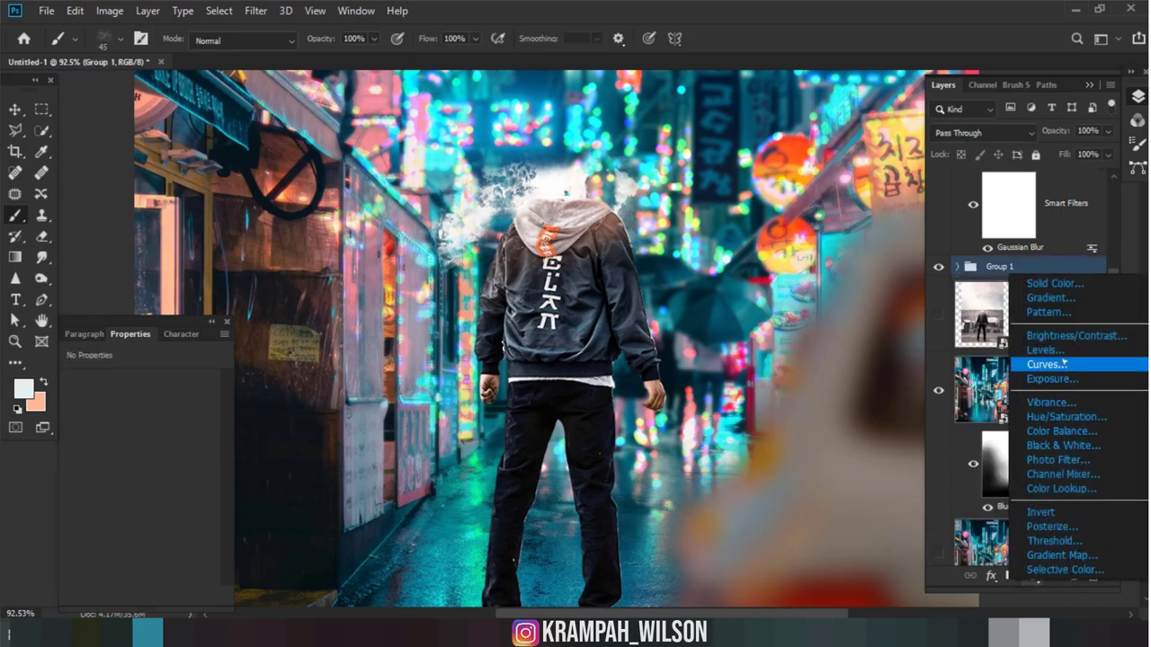
pyautogui.click(1063, 417)
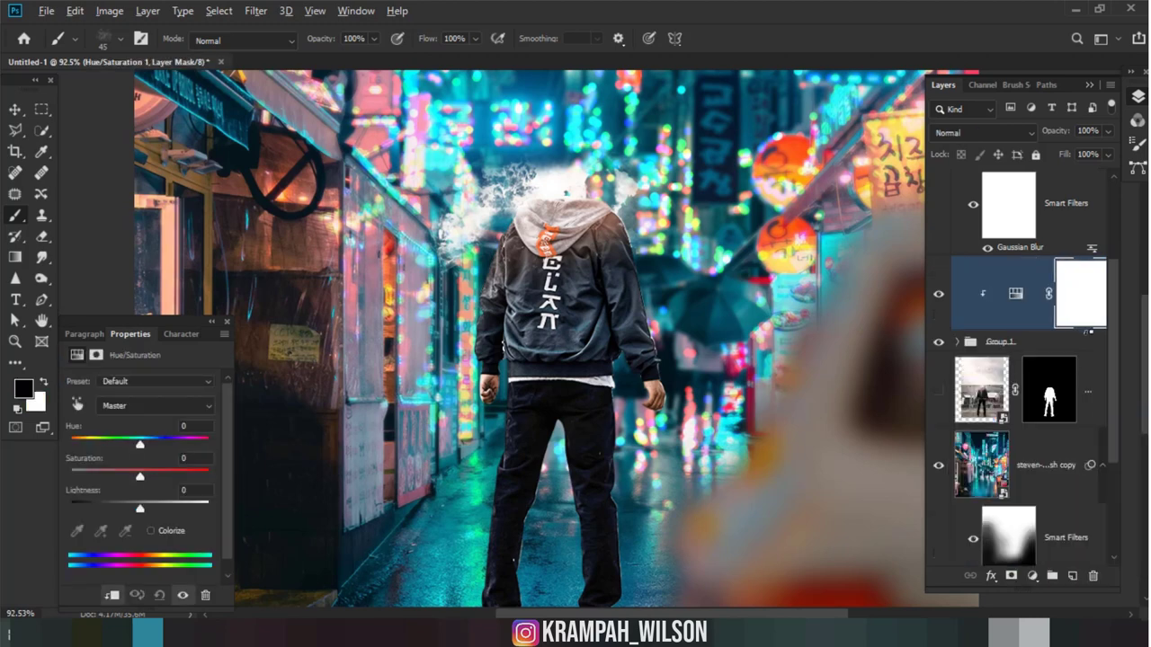
pyautogui.click(115, 410)
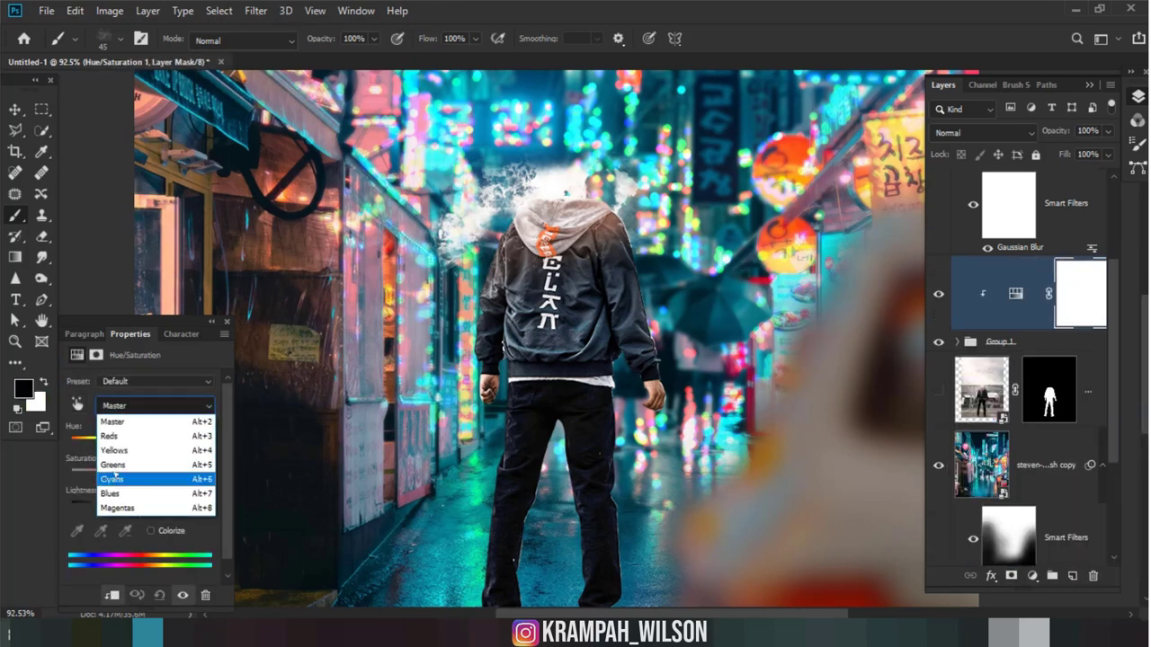
pyautogui.click(115, 436)
pyautogui.moveTo(139, 476)
pyautogui.mouseDown()
pyautogui.moveTo(70, 478)
pyautogui.moveTo(105, 478)
pyautogui.moveTo(86, 487)
pyautogui.mouseUp()
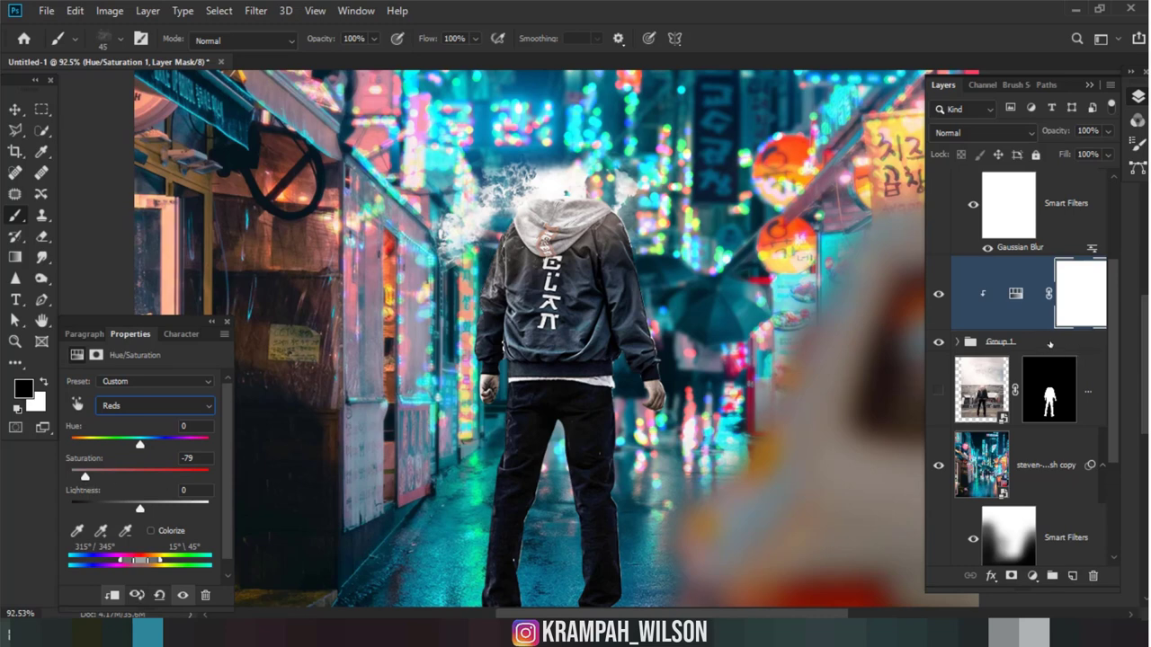
pyautogui.hotkey('ctrl', 'i')
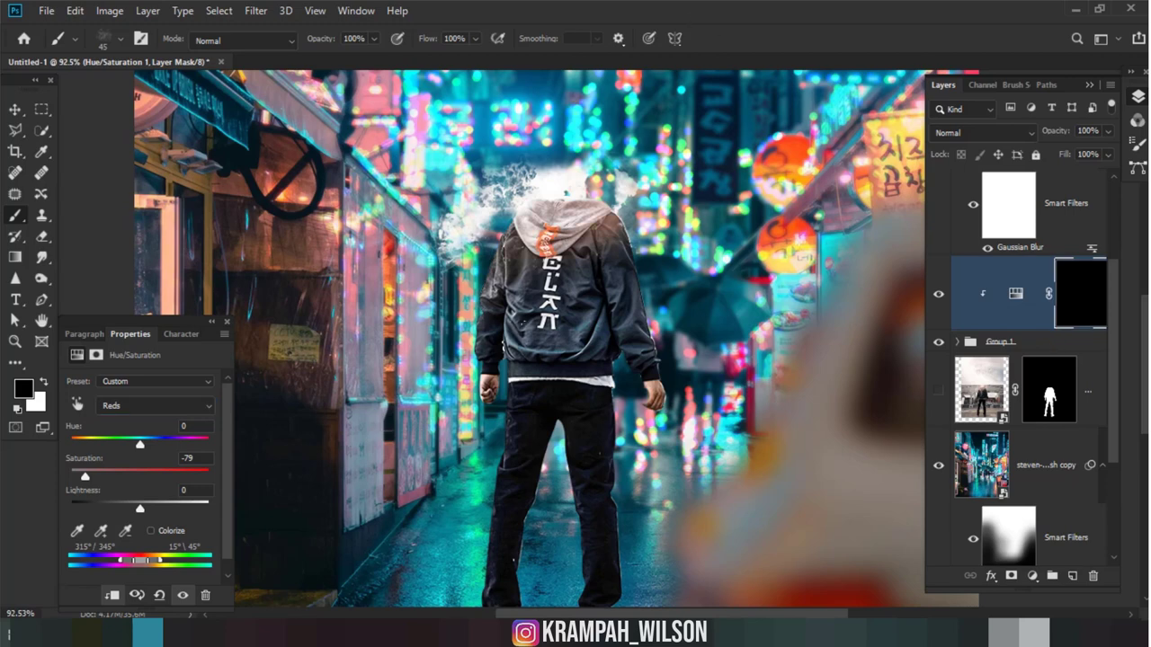
# Step: Paint white with a 122 px brush over the hood to reveal the red desaturation
pyautogui.rightClick(462, 171)
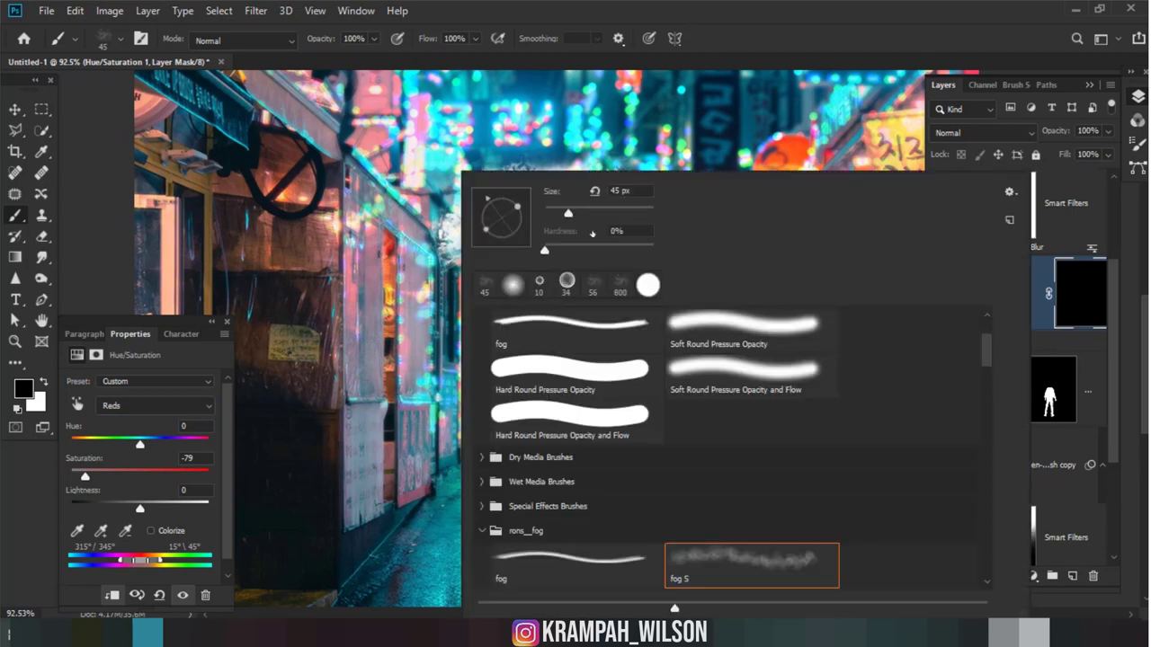
pyautogui.press('Escape')
pyautogui.rightClick(548, 171)
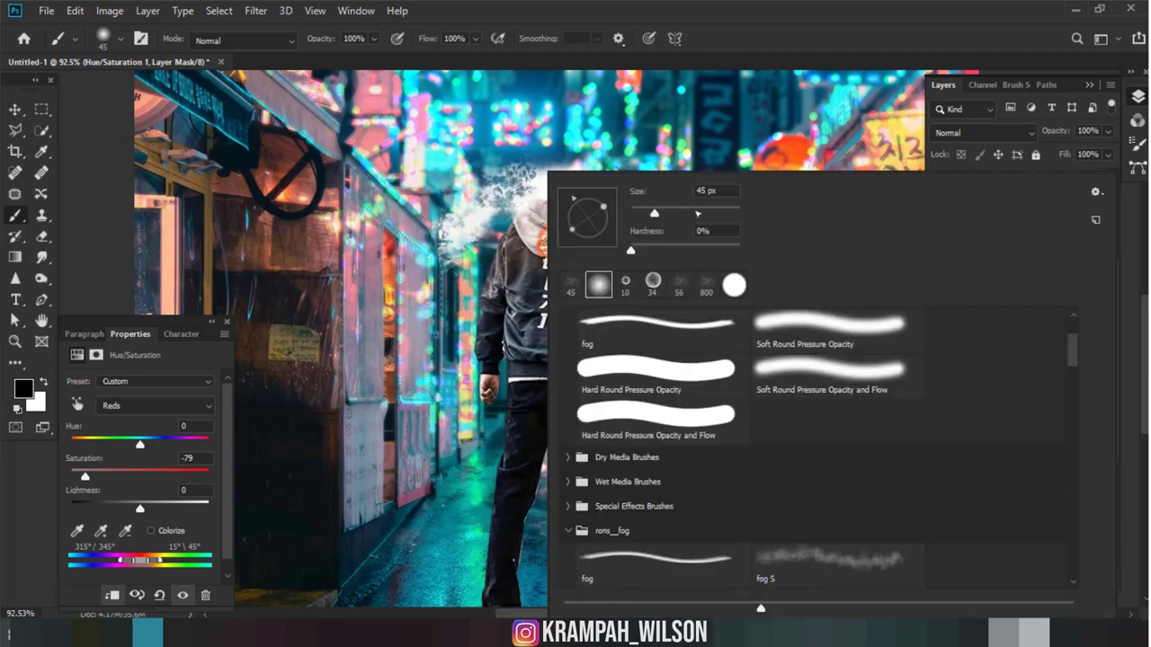
pyautogui.click(698, 213)
pyautogui.click(721, 30)
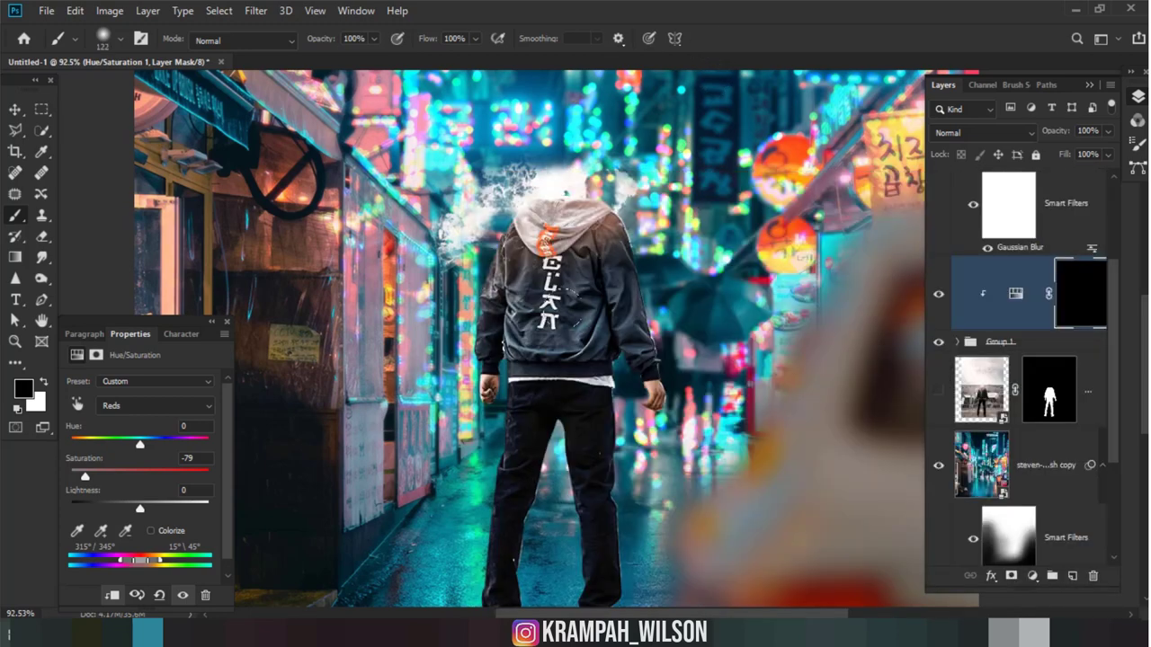
pyautogui.scroll(3, 572, 274)
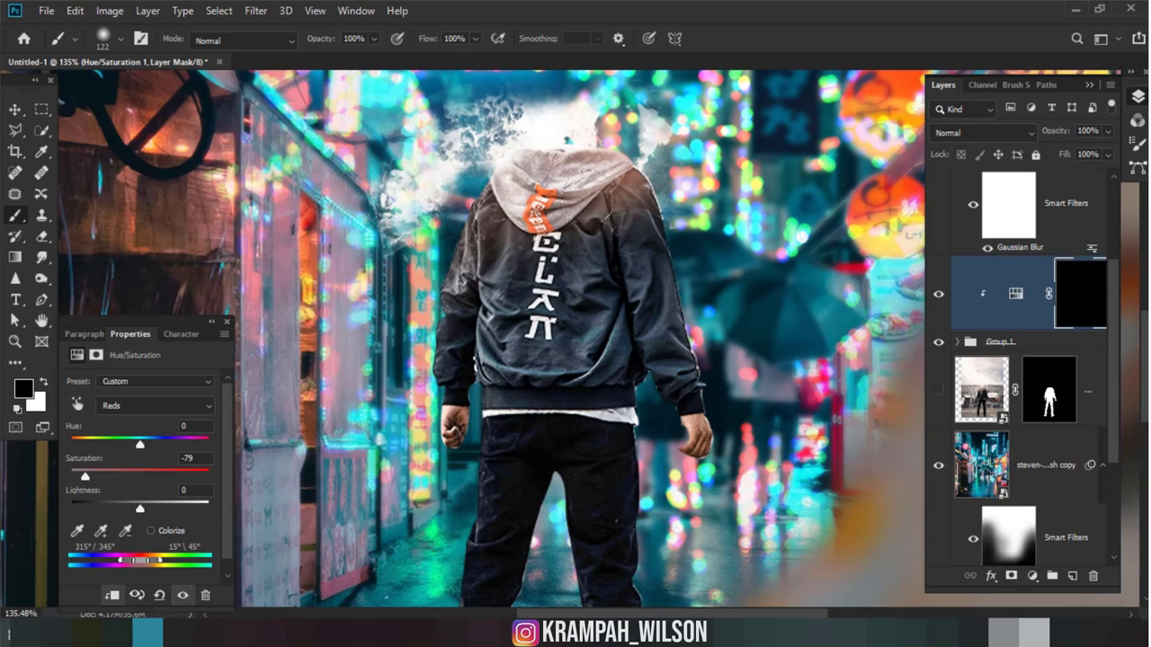
pyautogui.press('x')
pyautogui.moveTo(517, 191); pyautogui.dragTo(601, 178)
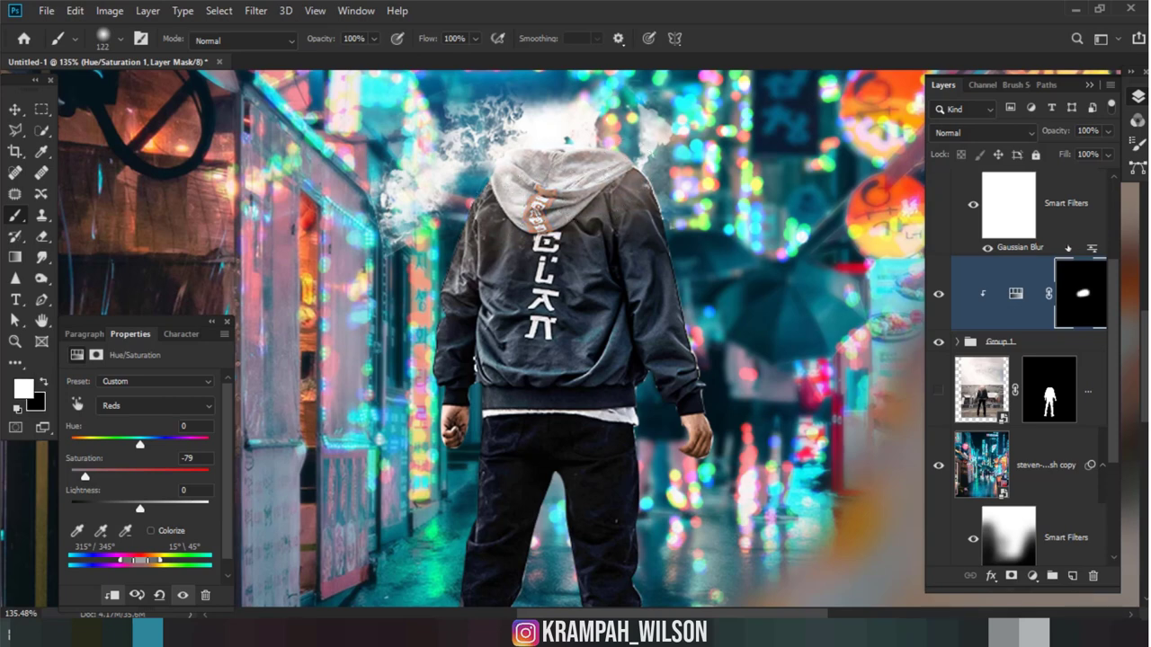
# Step: Add a clipped Curves layer with the top-right point lowered and its mask inverted
pyautogui.click(1033, 576)
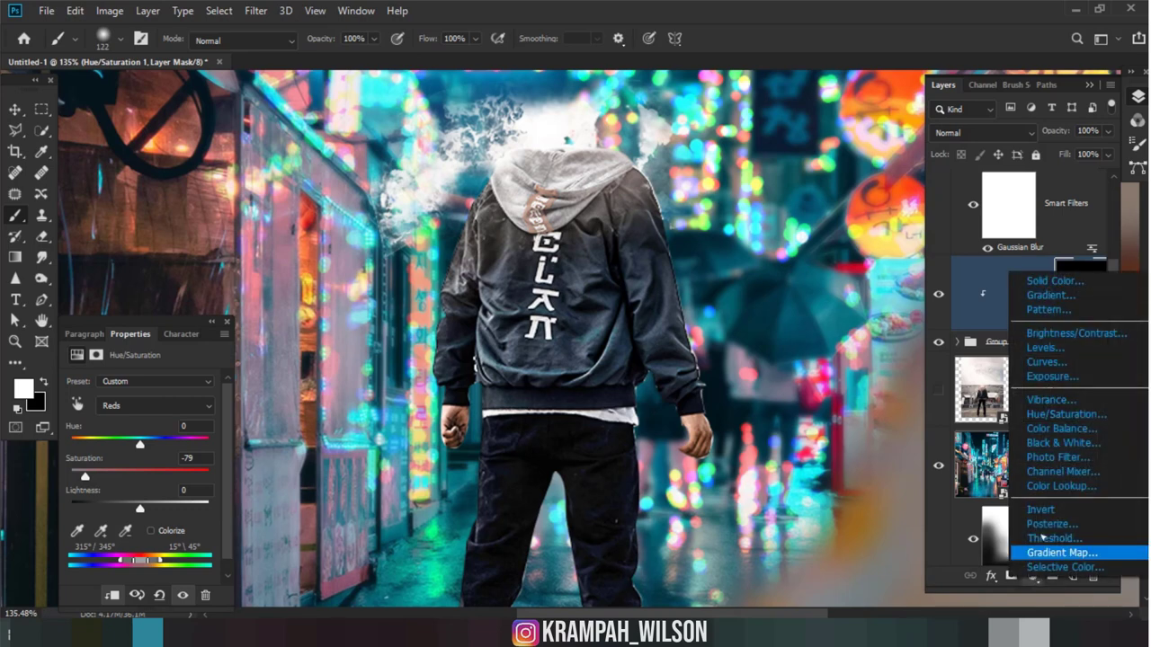
pyautogui.click(1068, 364)
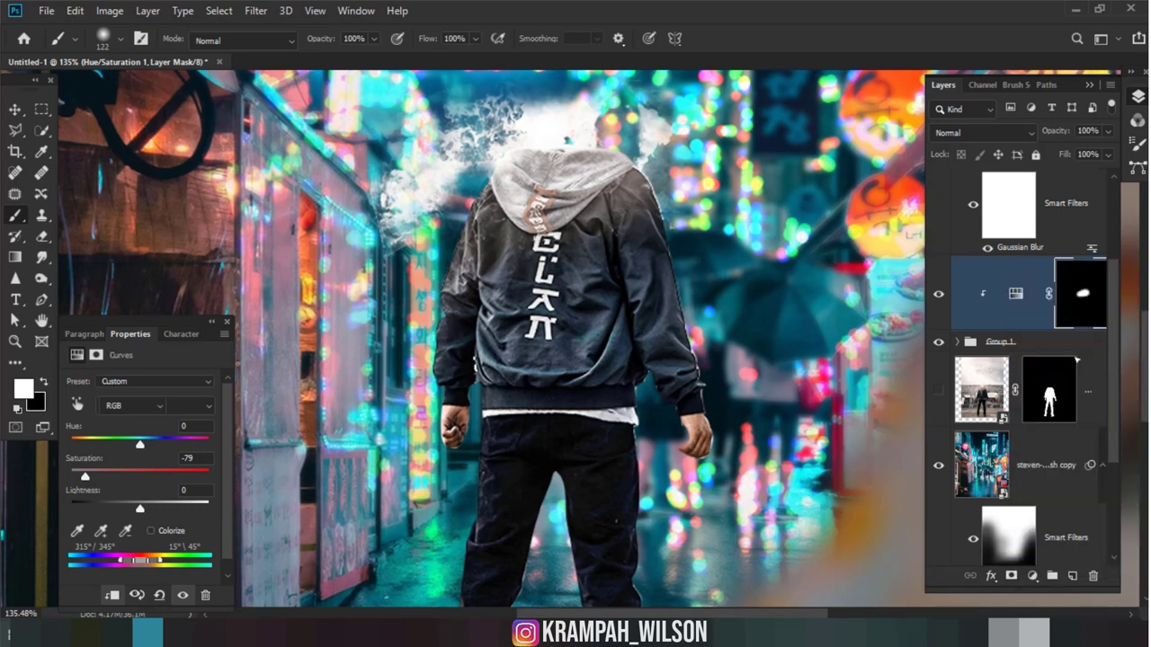
pyautogui.hotkey('ctrl', 'alt', 'g')
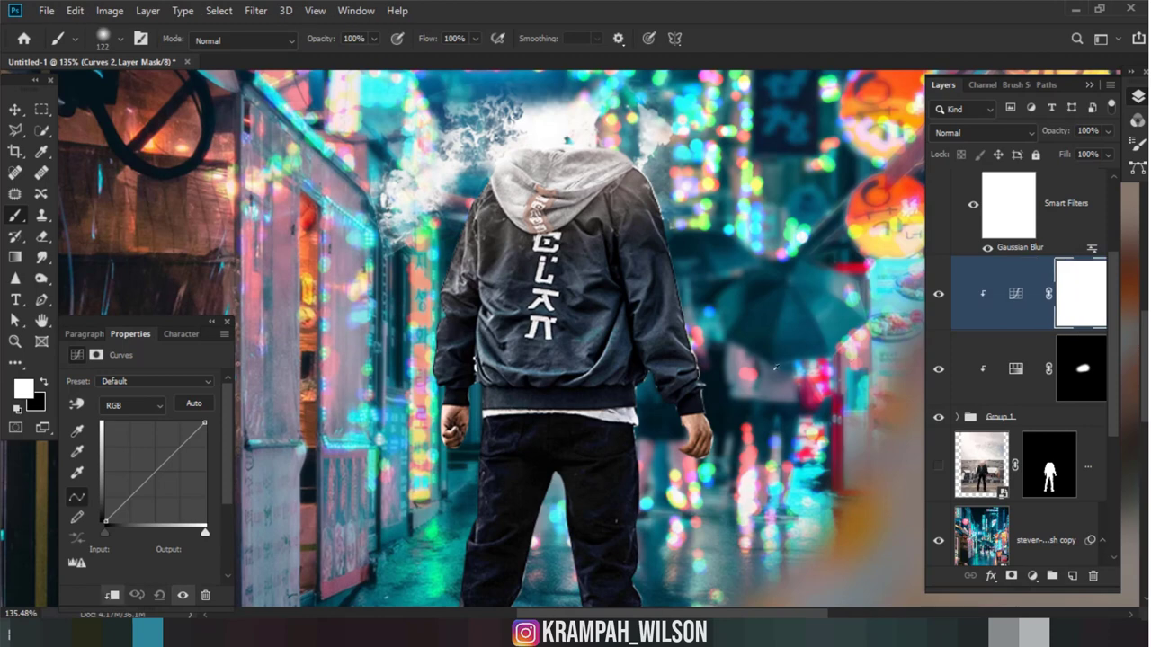
pyautogui.scroll(-5, 724, 369)
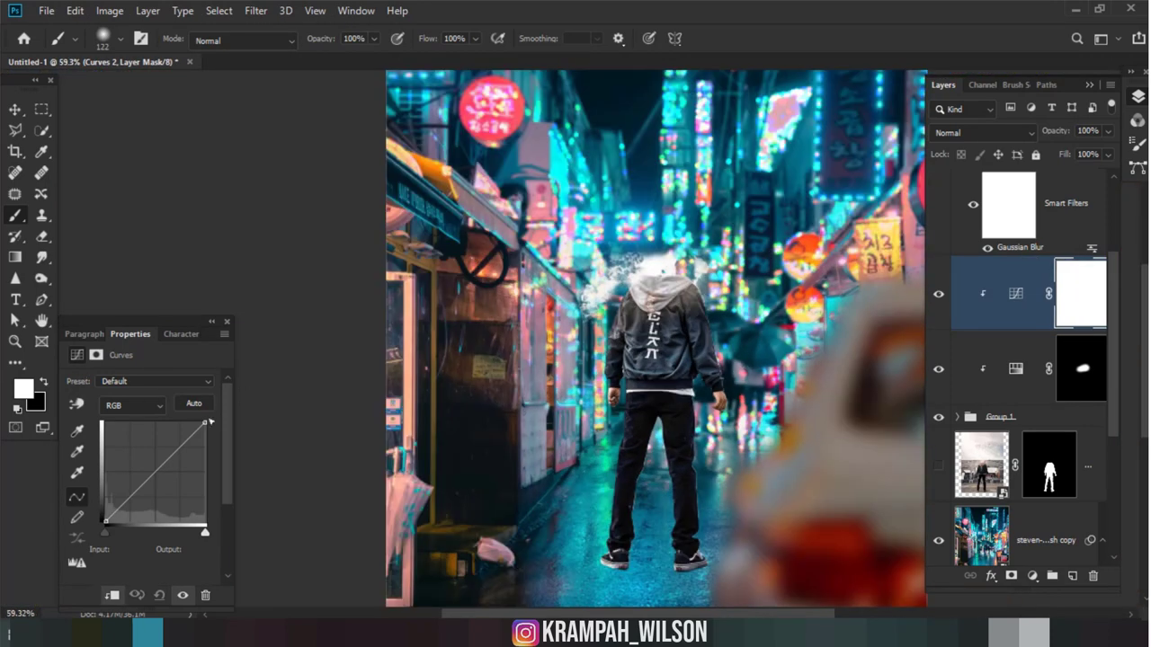
pyautogui.moveTo(205, 422); pyautogui.dragTo(243, 486)
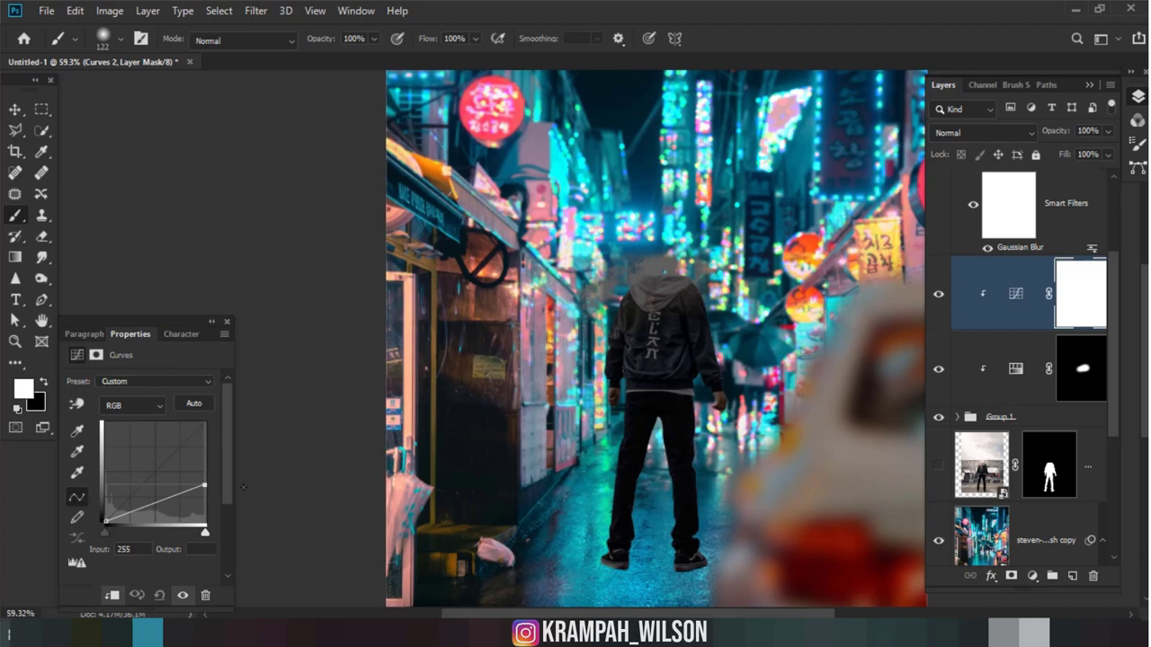
pyautogui.hotkey('ctrl', 'i')
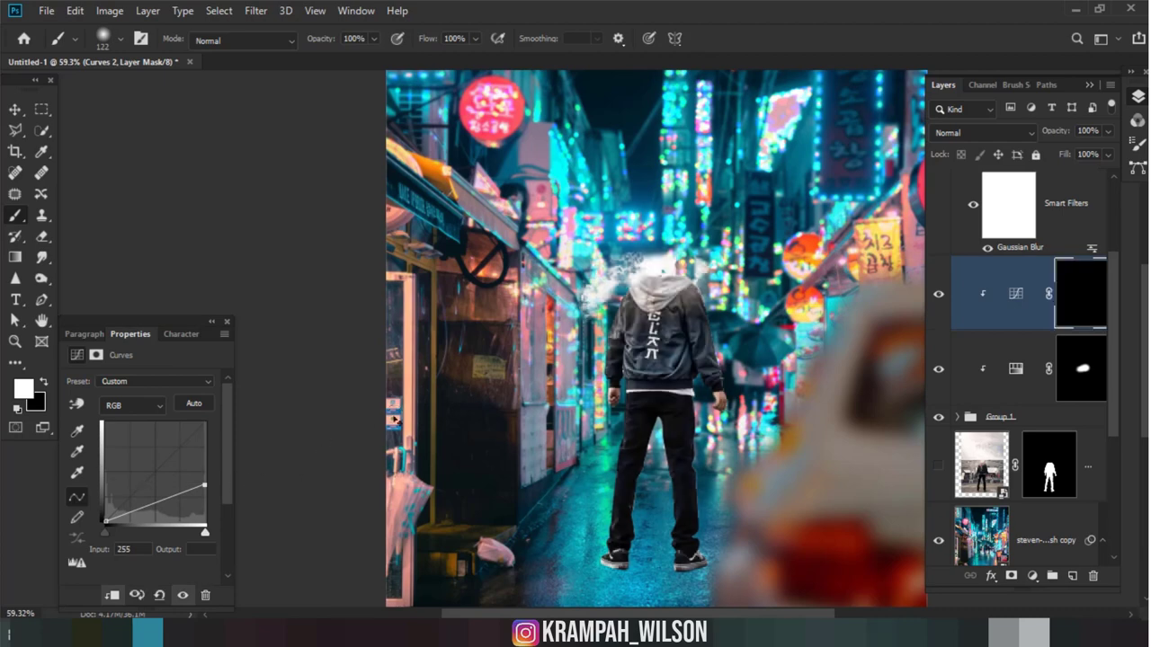
pyautogui.scroll(3, 633, 444)
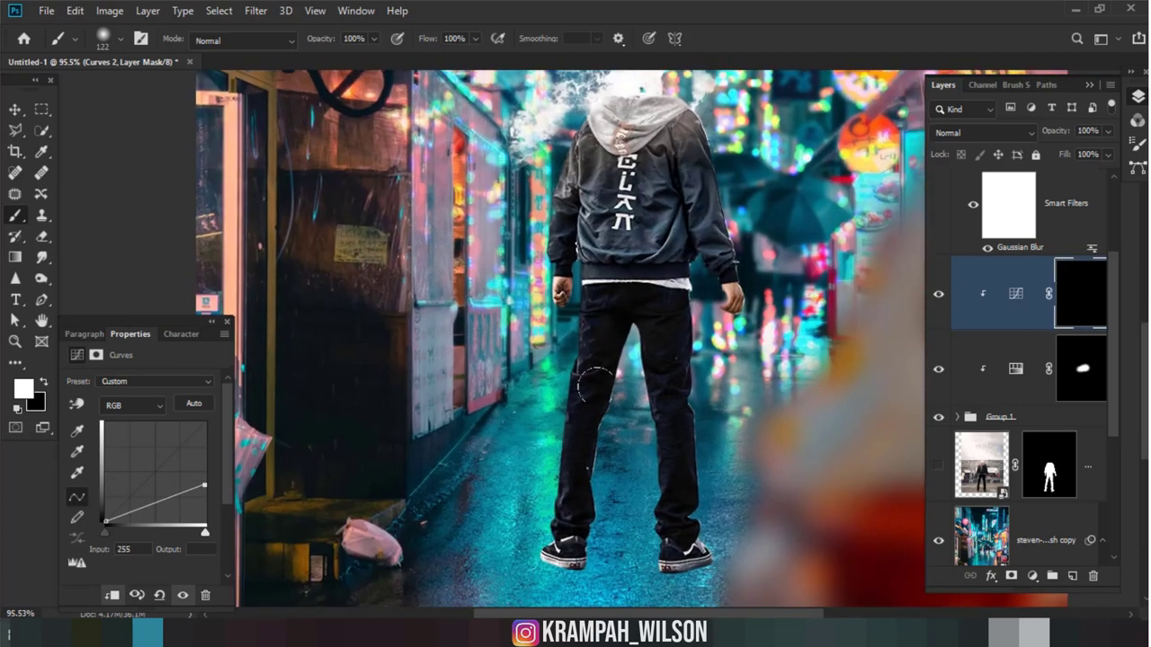
# Step: Paint the Curves darkening onto the jacket and upper body at 39% brush opacity
pyautogui.moveTo(595, 341); pyautogui.dragTo(565, 551)
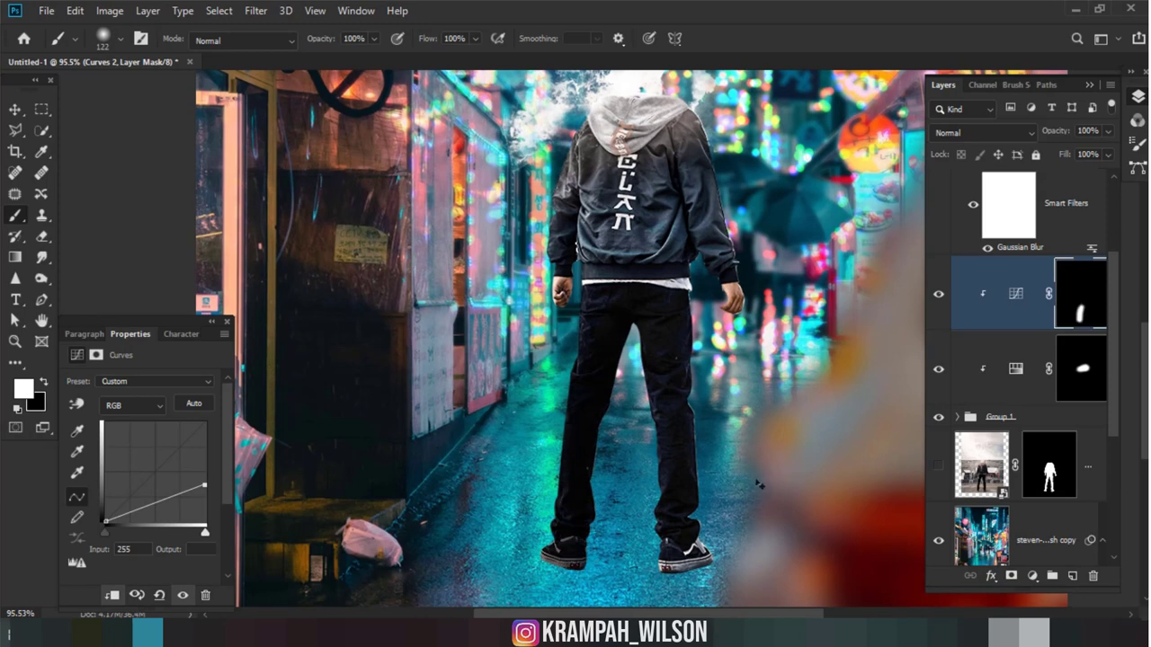
pyautogui.hotkey('ctrl', 'z')
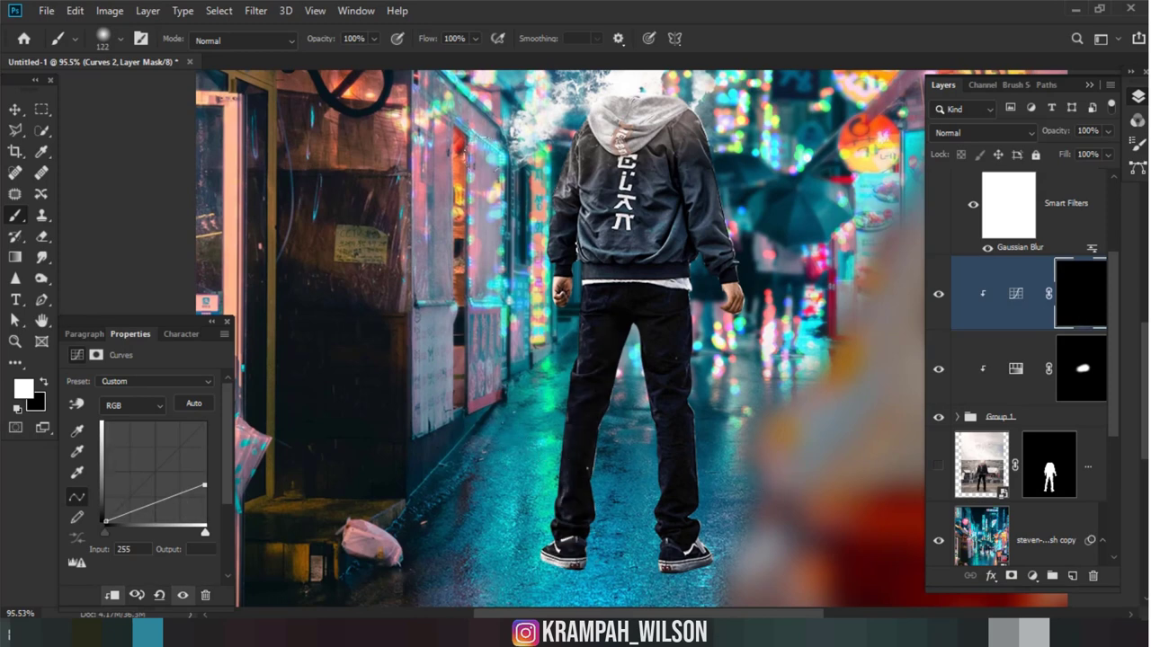
pyautogui.write('56')
pyautogui.press('3')
pyautogui.press('9')
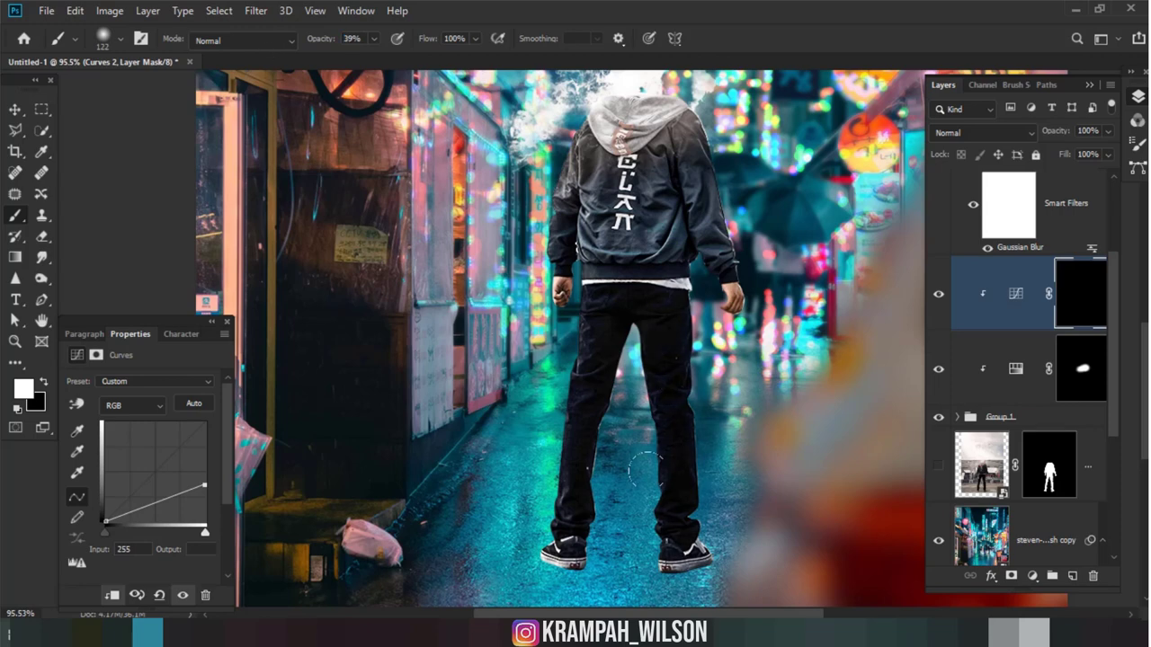
pyautogui.moveTo(563, 287); pyautogui.dragTo(640, 225)
pyautogui.moveTo(629, 144)
pyautogui.mouseDown()
pyautogui.moveTo(720, 252)
pyautogui.moveTo(733, 301)
pyautogui.mouseUp()
pyautogui.moveTo(665, 99); pyautogui.dragTo(711, 207)
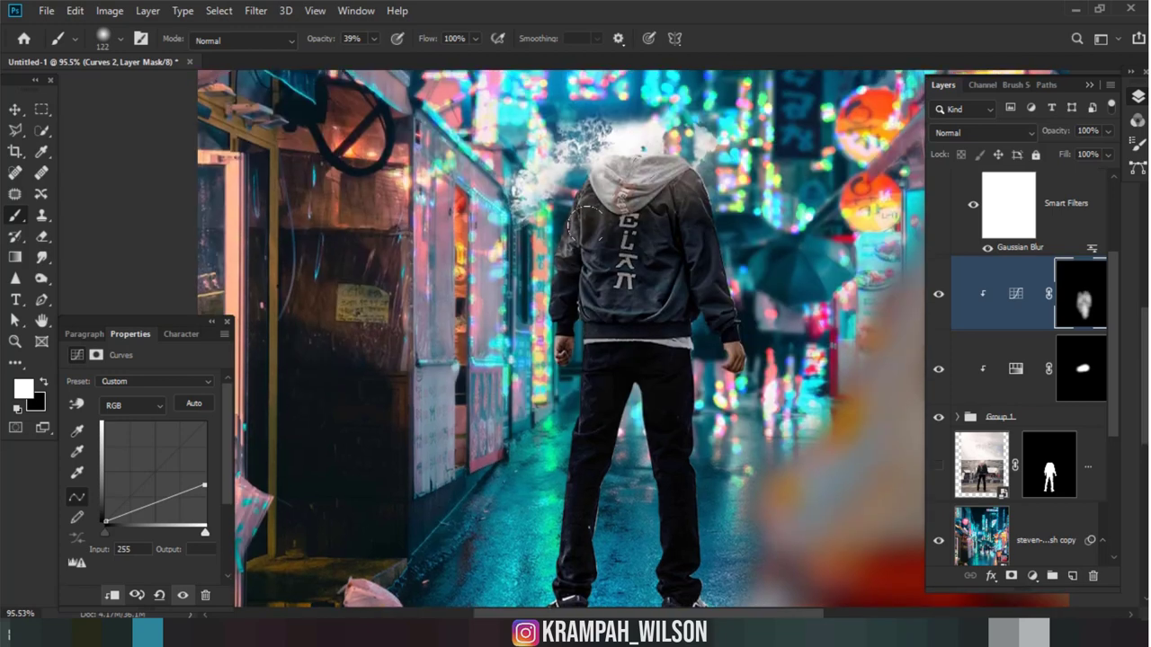
pyautogui.moveTo(676, 266); pyautogui.dragTo(602, 388)
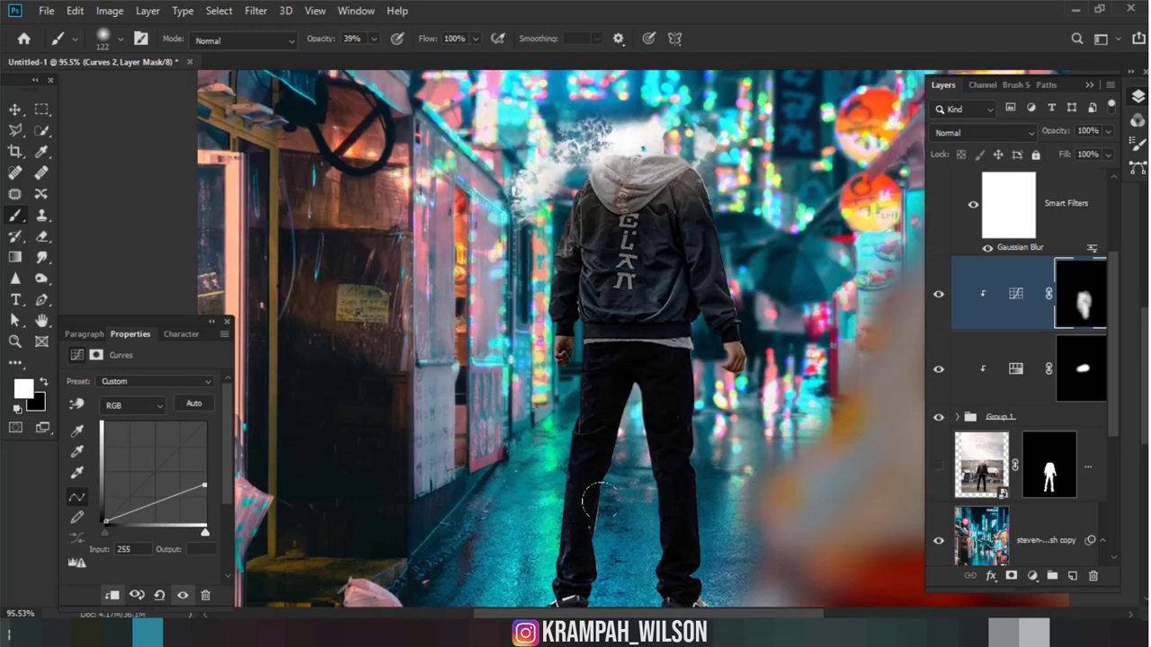
pyautogui.moveTo(684, 432)
pyautogui.mouseDown()
pyautogui.moveTo(665, 329)
pyautogui.moveTo(612, 318)
pyautogui.mouseUp()
pyautogui.scroll(-3, 649, 301)
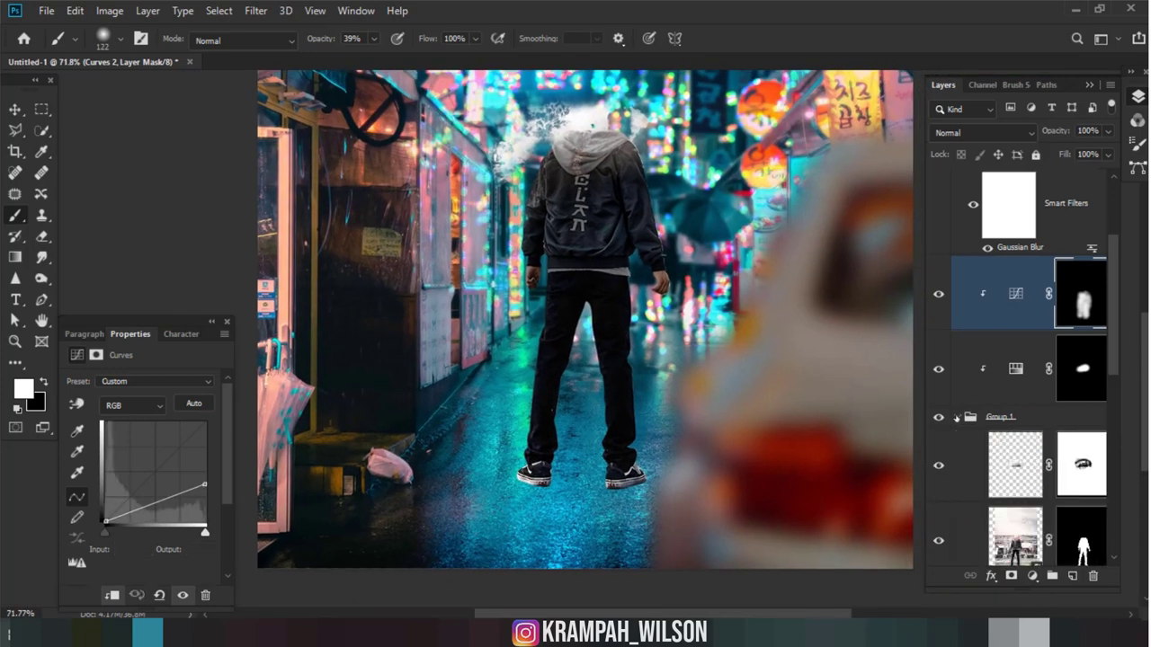
# Step: Convert the cut-out figure layer into a New Smart Object via Copy, then dismiss the Filter menu
pyautogui.click(1063, 487)
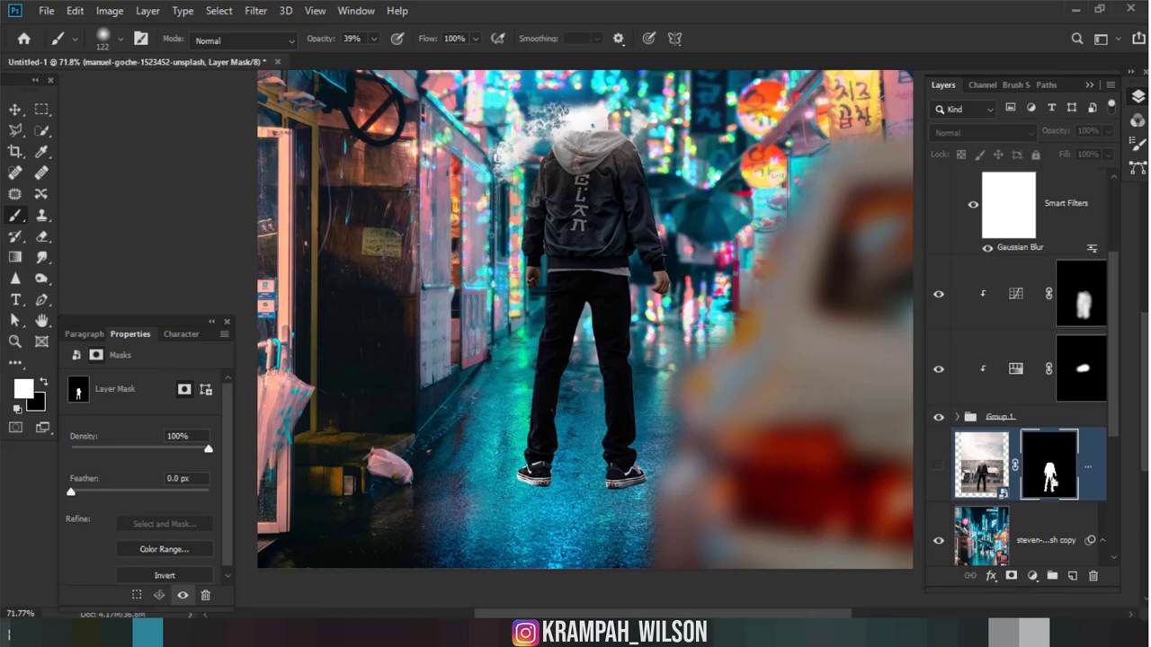
pyautogui.rightClick(1088, 399)
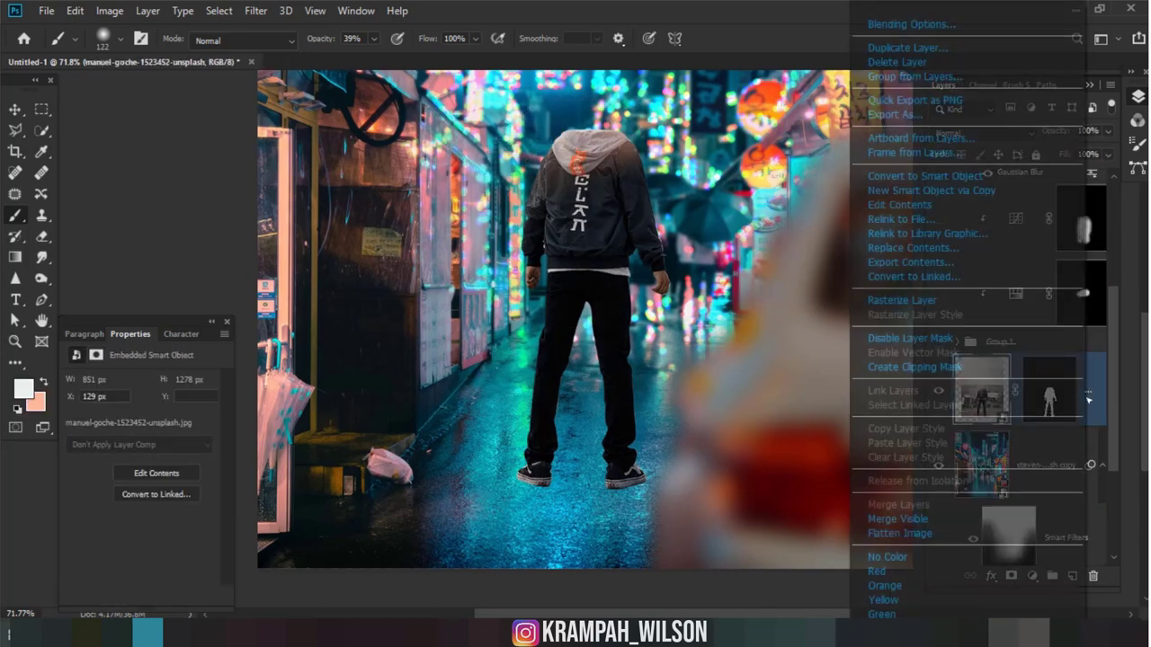
pyautogui.click(889, 177)
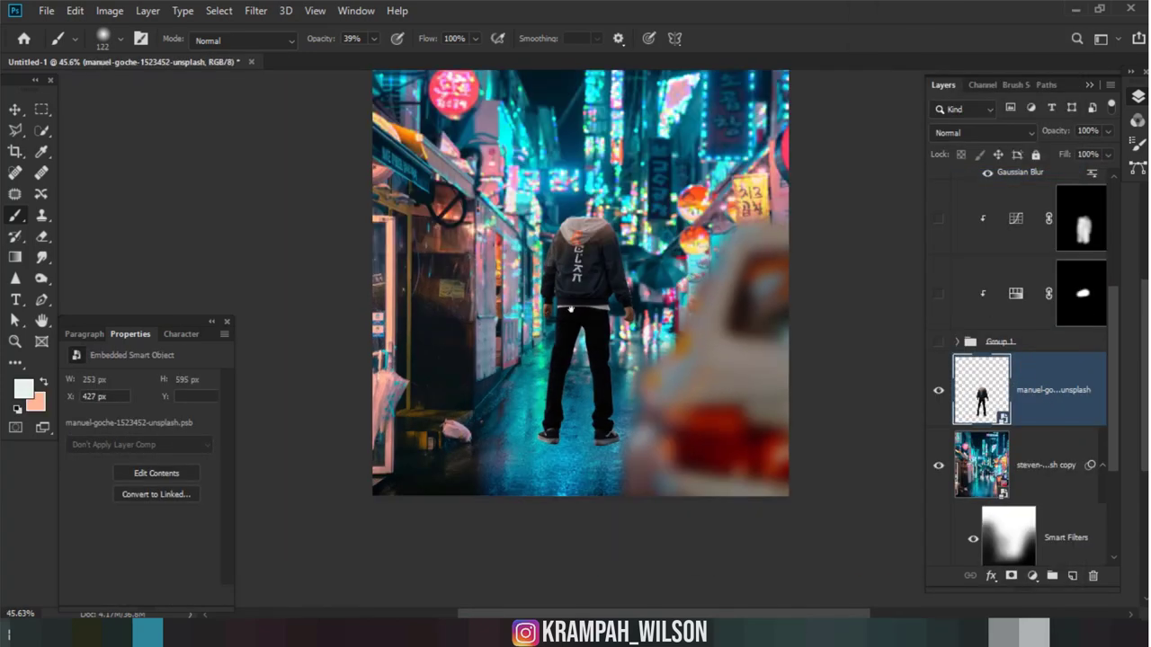
pyautogui.click(257, 10)
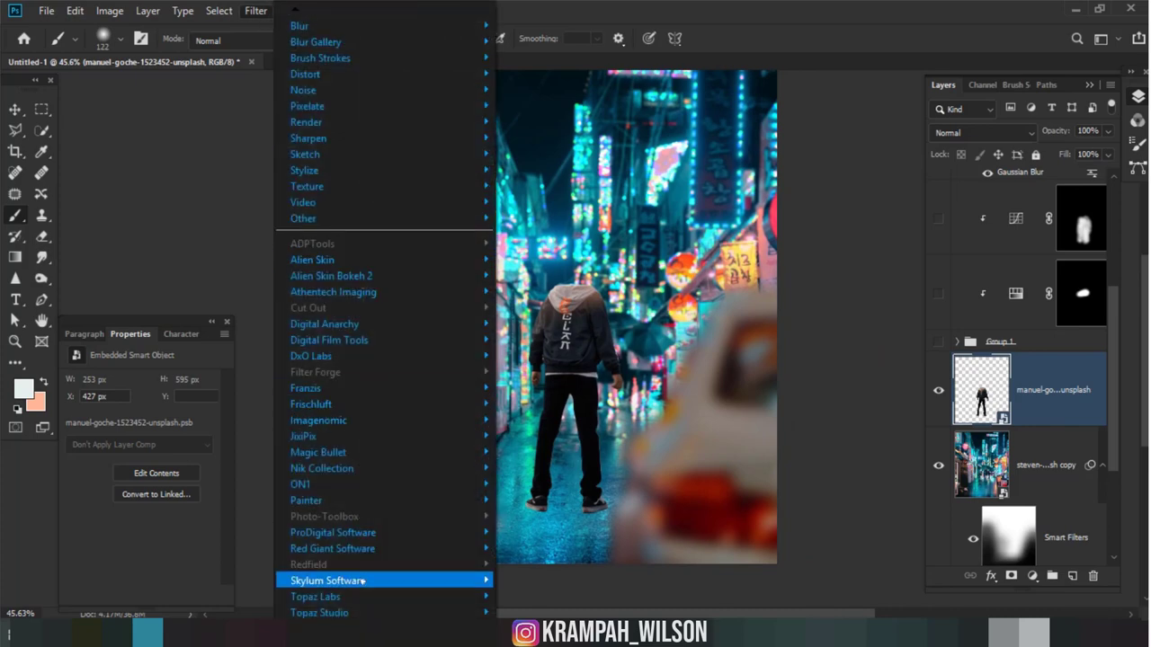
pyautogui.moveTo(312, 259)
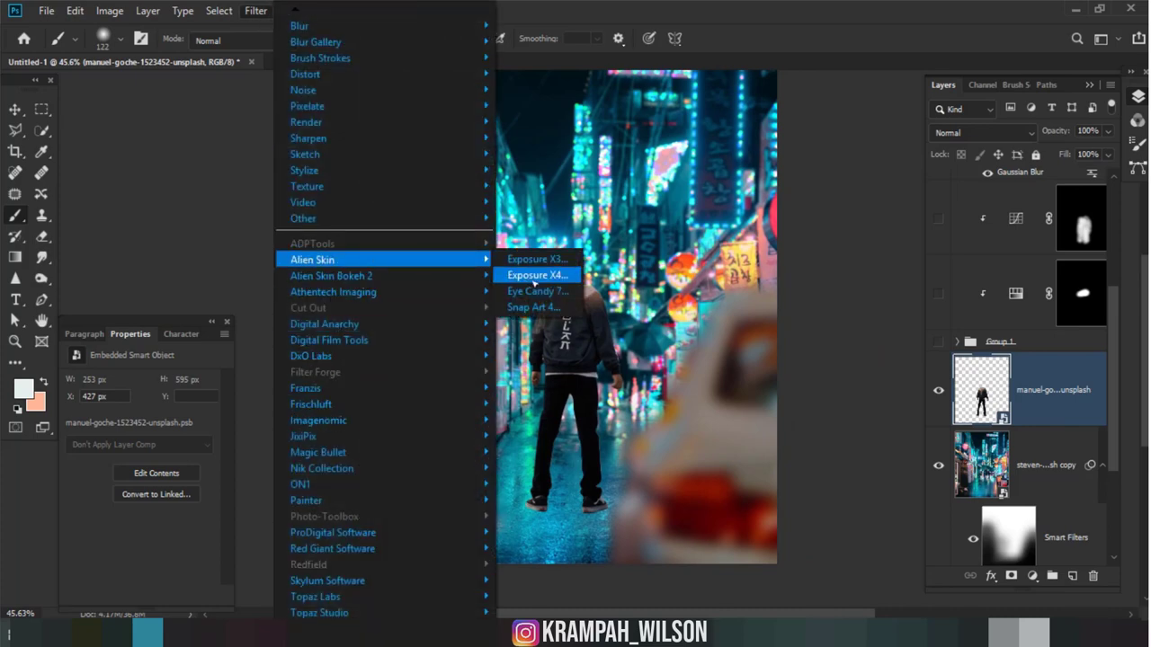
pyautogui.click(534, 291)
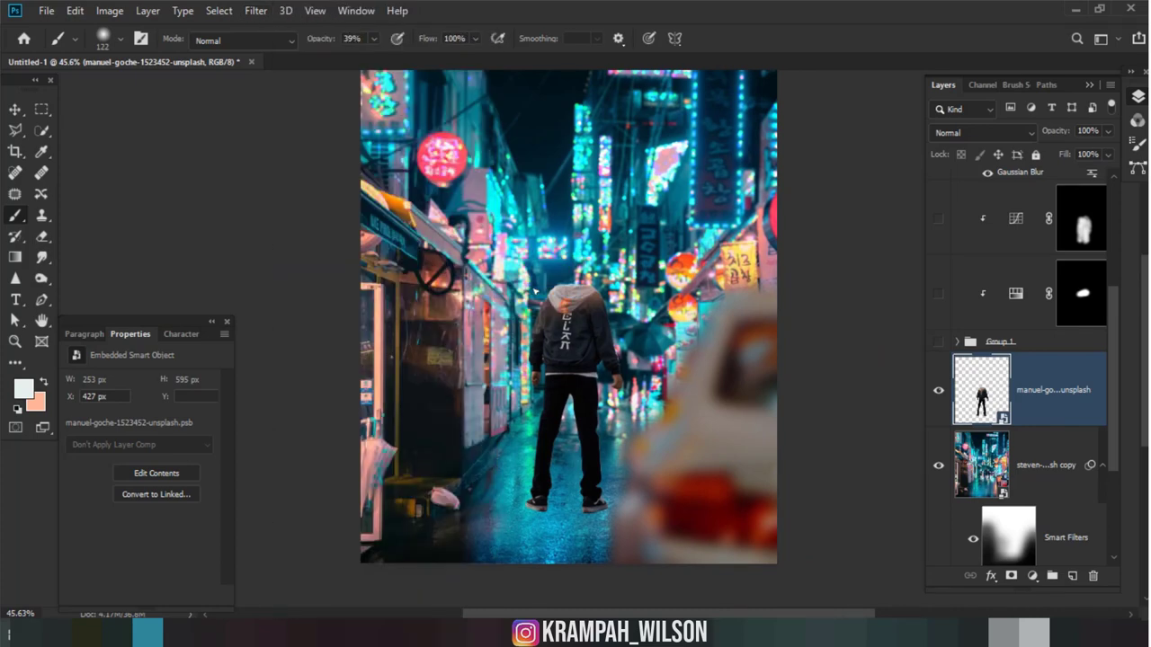
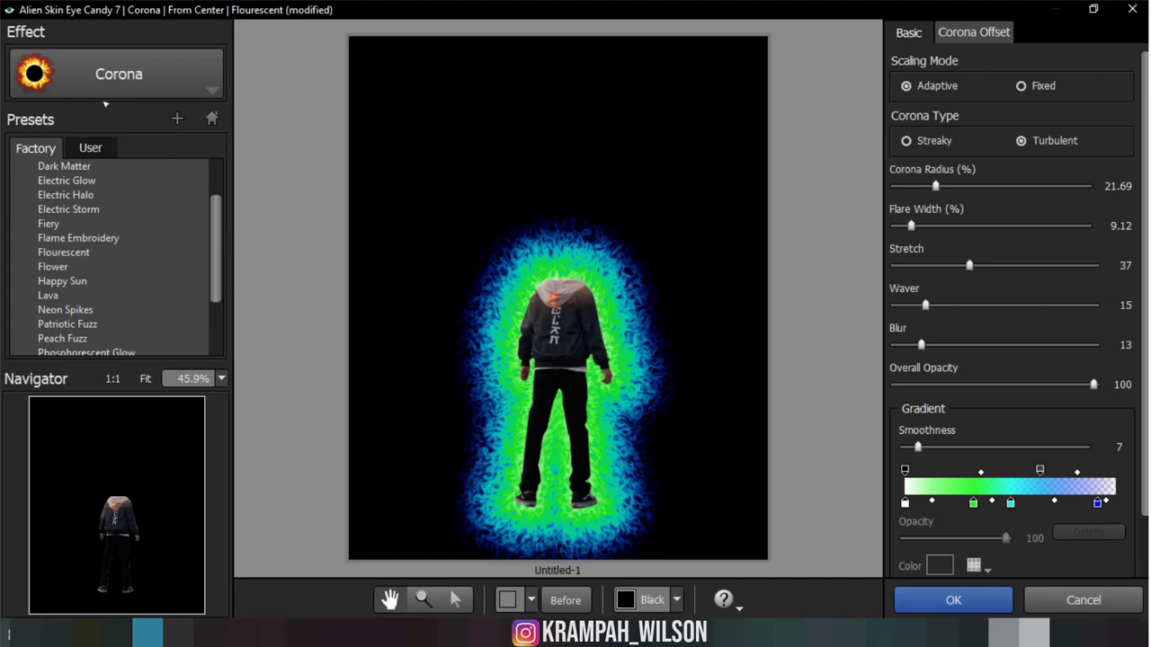
# Step: Switch the Eye Candy effect from Corona to Shadow and set the preview background to White
pyautogui.click(106, 90)
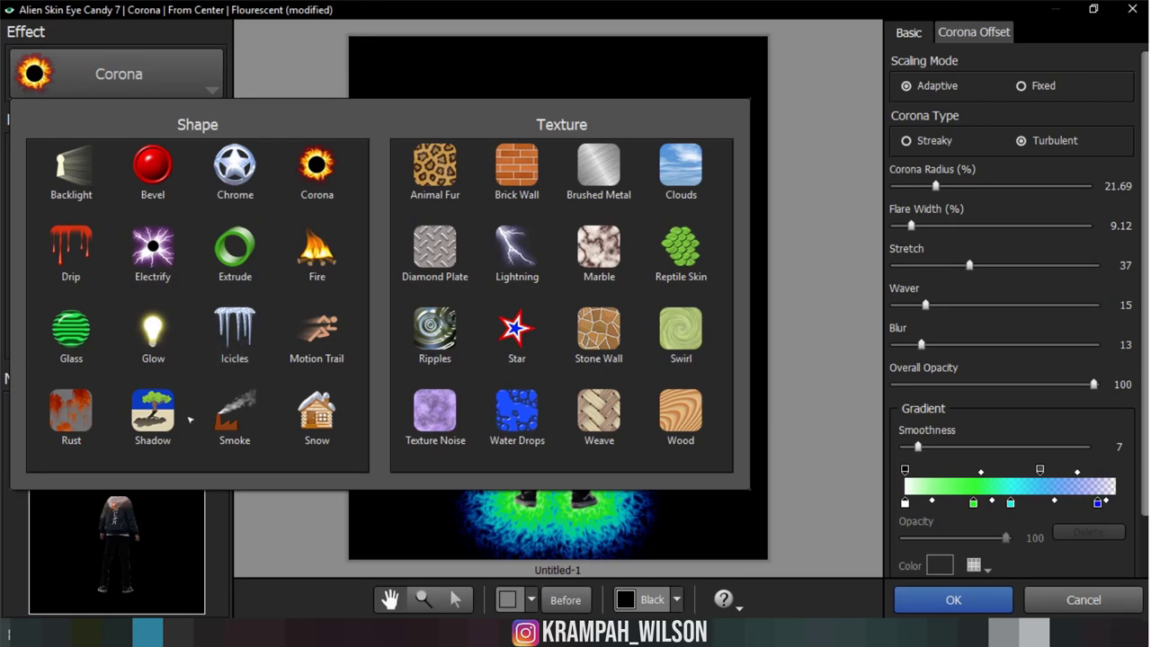
pyautogui.click(153, 415)
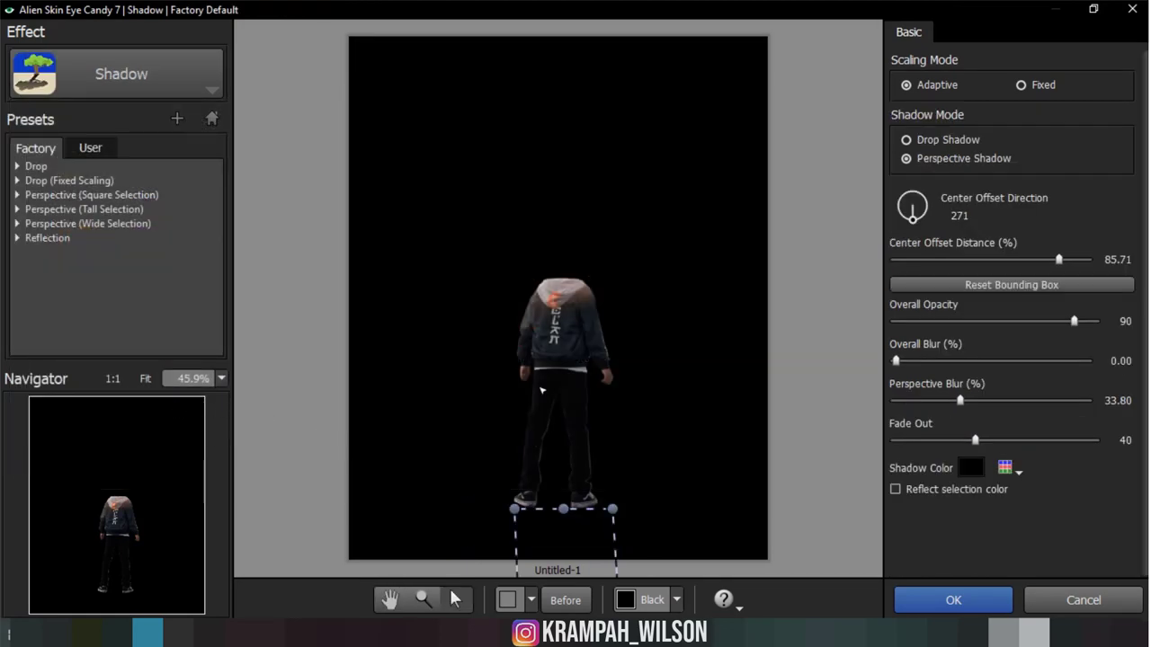
pyautogui.click(679, 600)
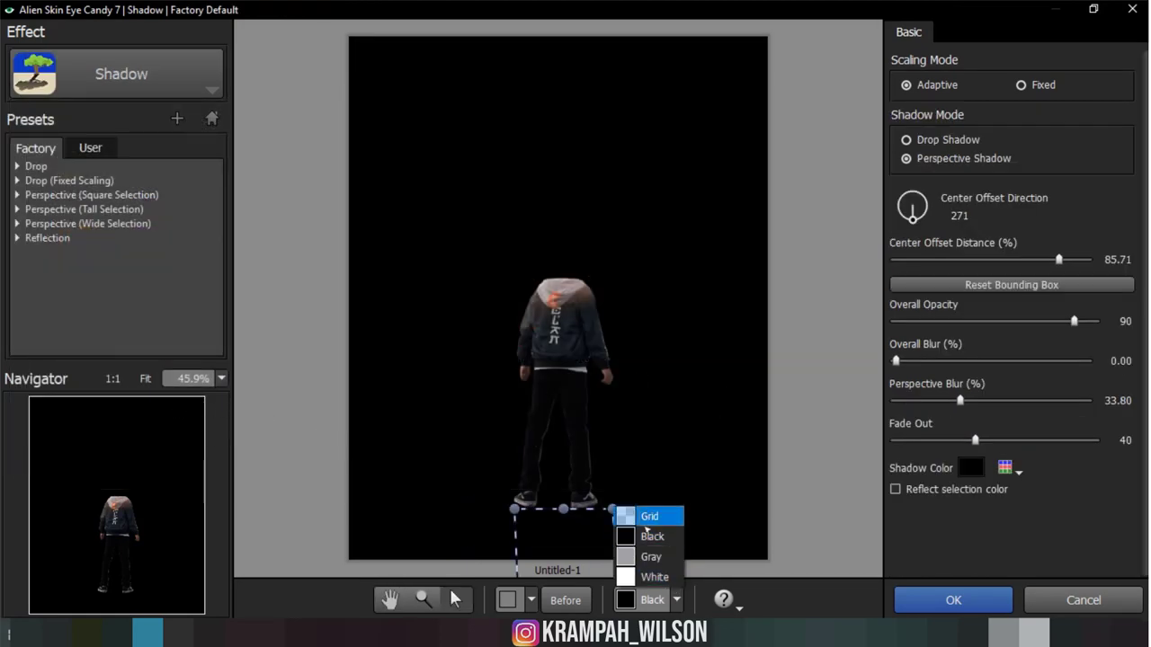
pyautogui.click(645, 576)
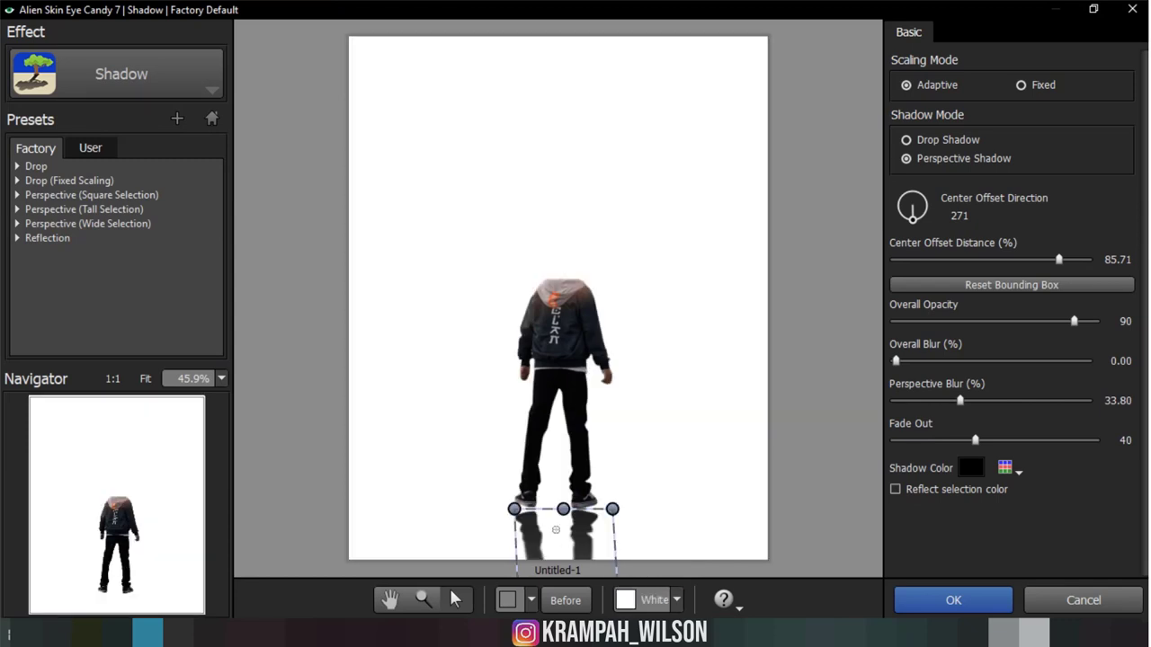
# Step: Browse the Eye Candy preset groups for the Reflection Strong - Fade 3 preset
pyautogui.scroll(-2, 556, 529)
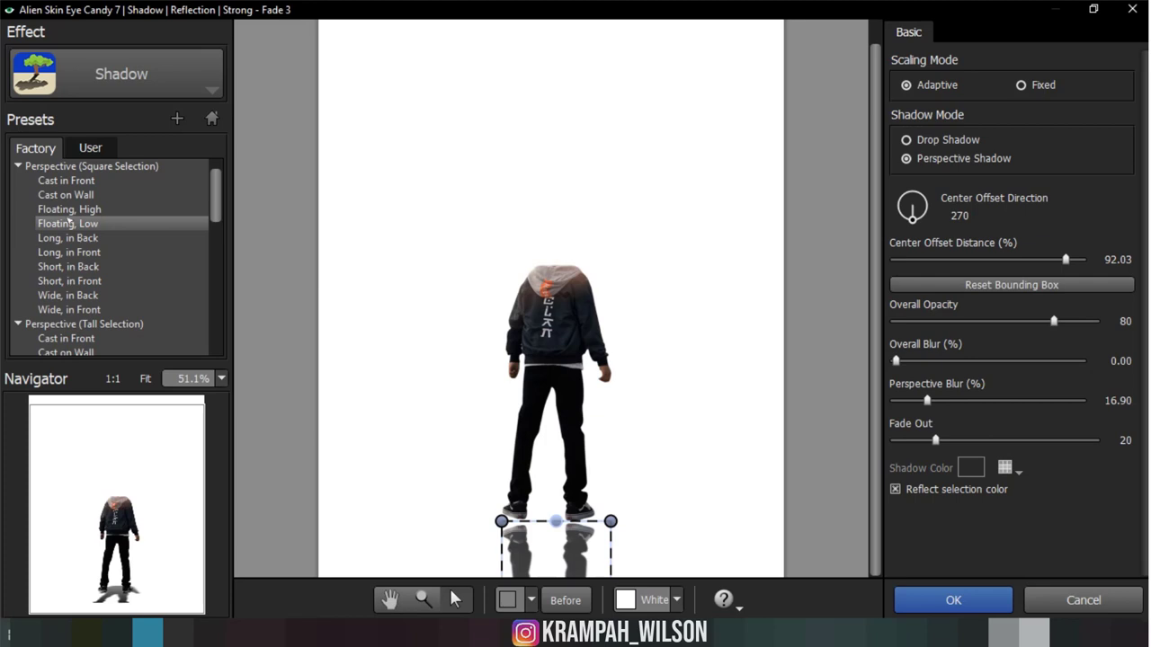
pyautogui.scroll(1, 69, 222)
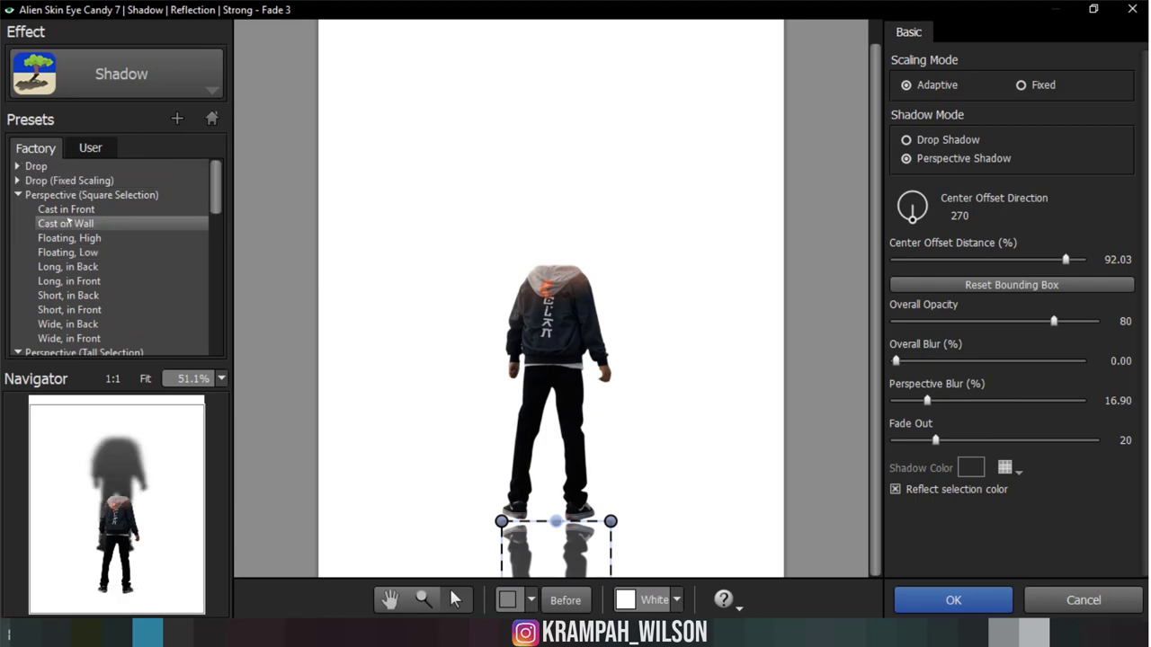
pyautogui.click(18, 180)
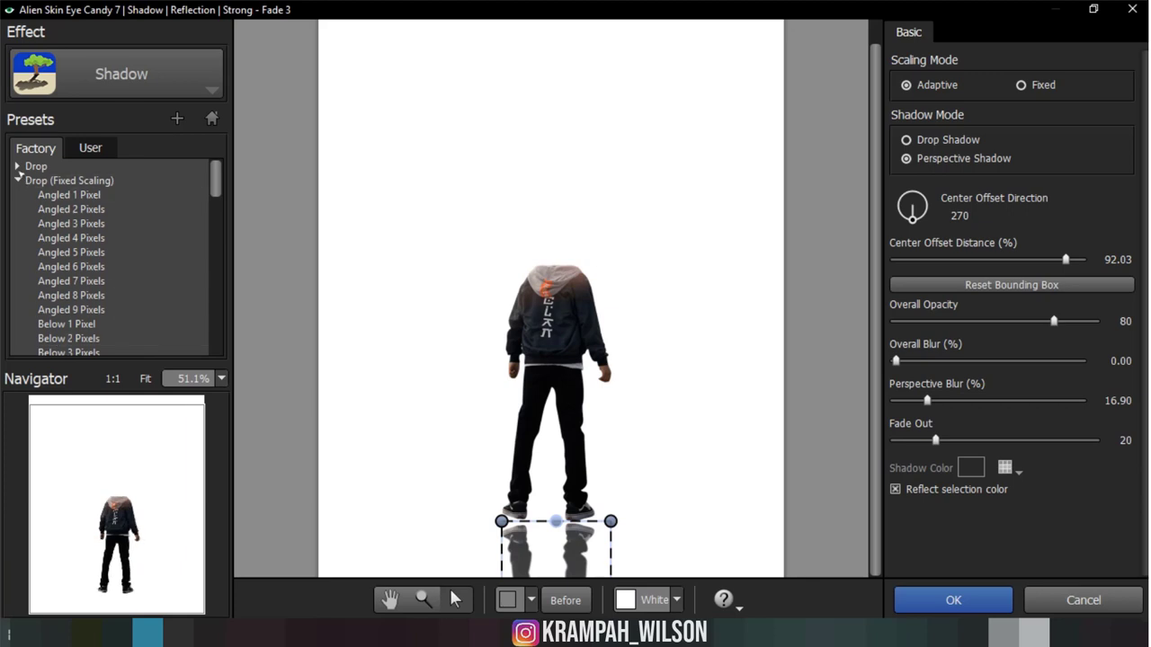
pyautogui.click(17, 167)
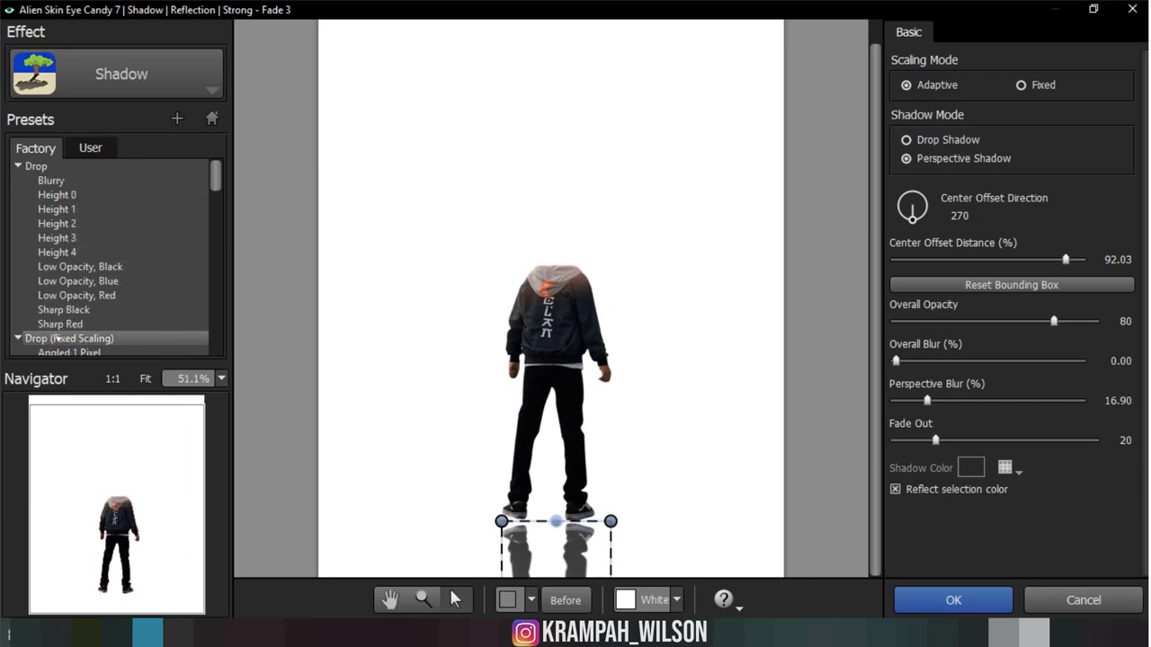
pyautogui.scroll(-5, 58, 338)
pyautogui.scroll(-4, 57, 338)
pyautogui.scroll(-5, 57, 338)
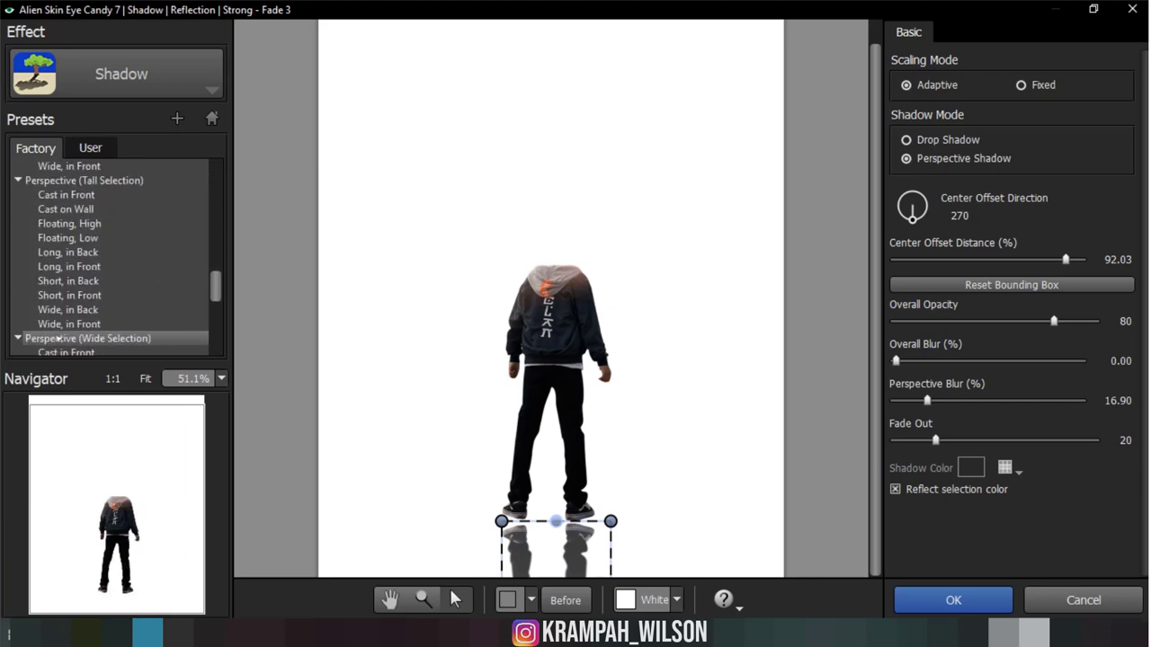
pyautogui.scroll(-3, 58, 338)
pyautogui.scroll(-1, 57, 338)
pyautogui.scroll(-2, 57, 339)
pyautogui.scroll(-1, 58, 338)
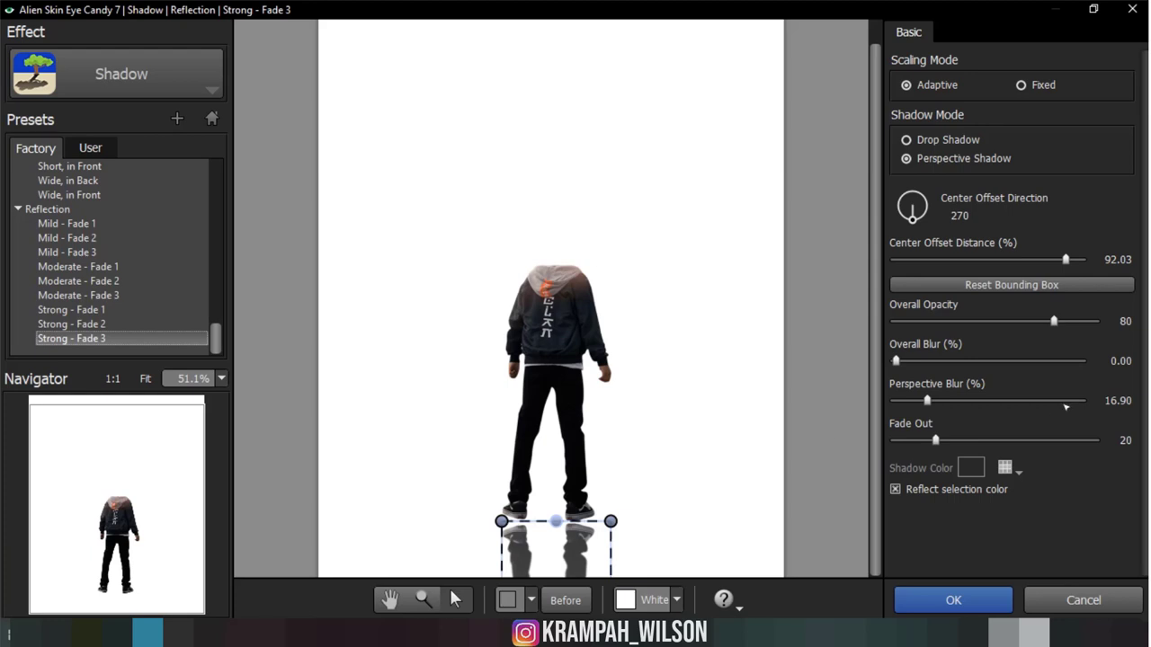
# Step: Raise the reflection's opacity to 100, align it under the shoes, and apply the effect
pyautogui.moveTo(1056, 322); pyautogui.dragTo(1094, 322)
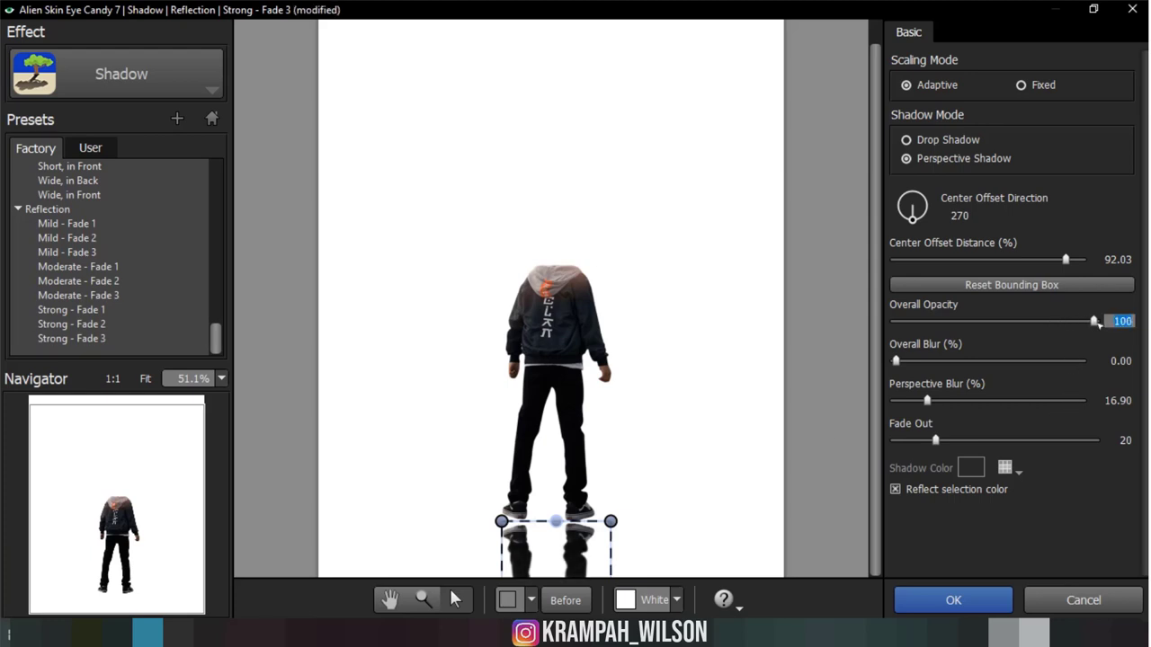
pyautogui.moveTo(544, 570); pyautogui.dragTo(544, 549)
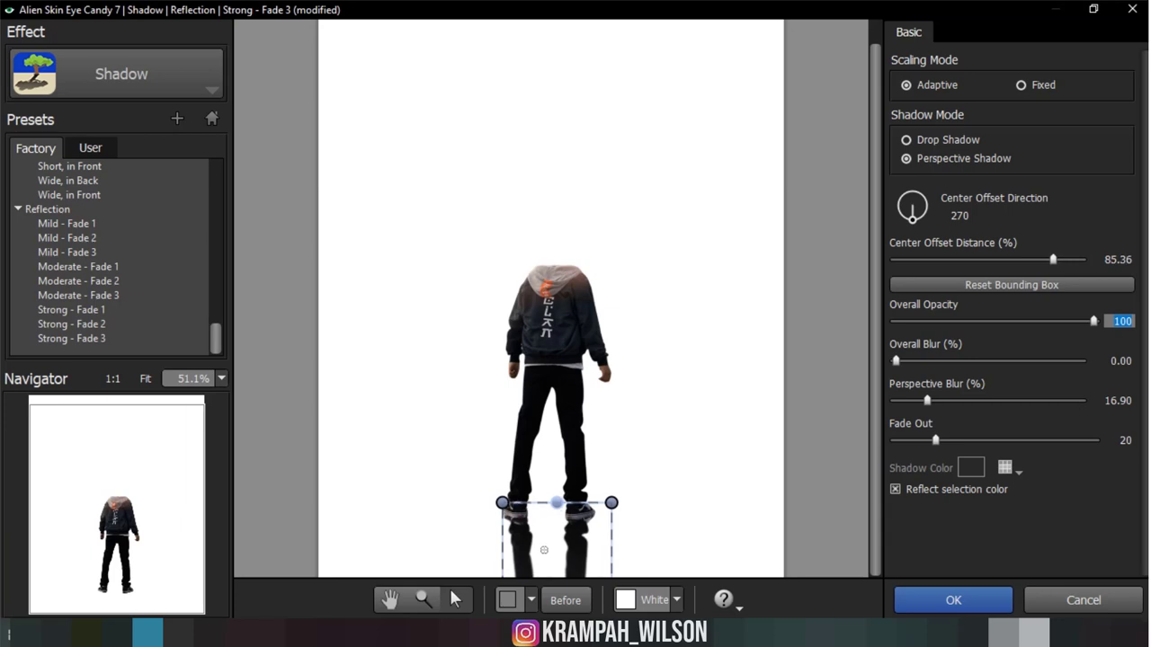
pyautogui.scroll(1, 544, 550)
pyautogui.scroll(1, 544, 550)
pyautogui.scroll(1, 543, 540)
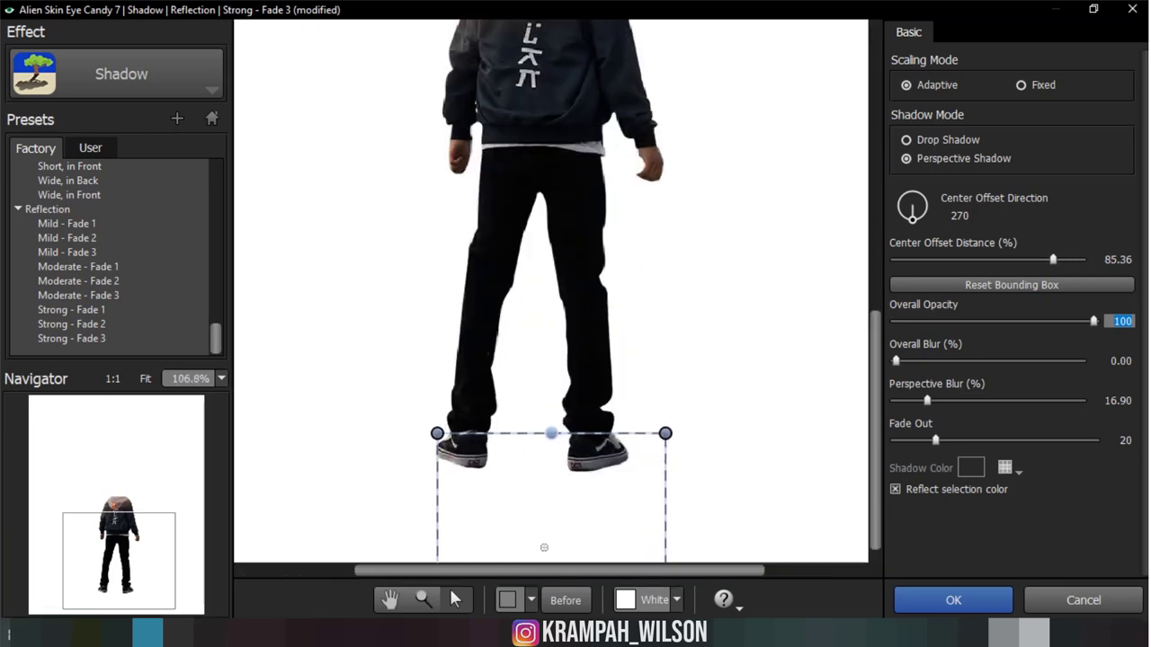
pyautogui.moveTo(542, 535); pyautogui.dragTo(539, 535)
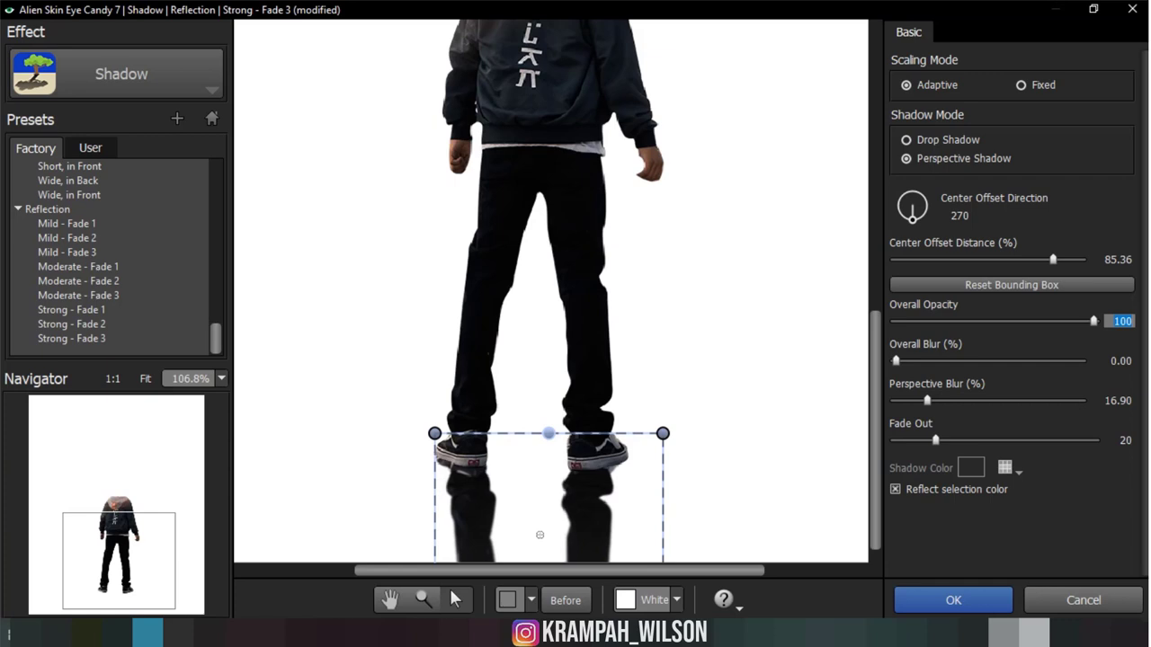
pyautogui.moveTo(539, 535); pyautogui.dragTo(539, 544)
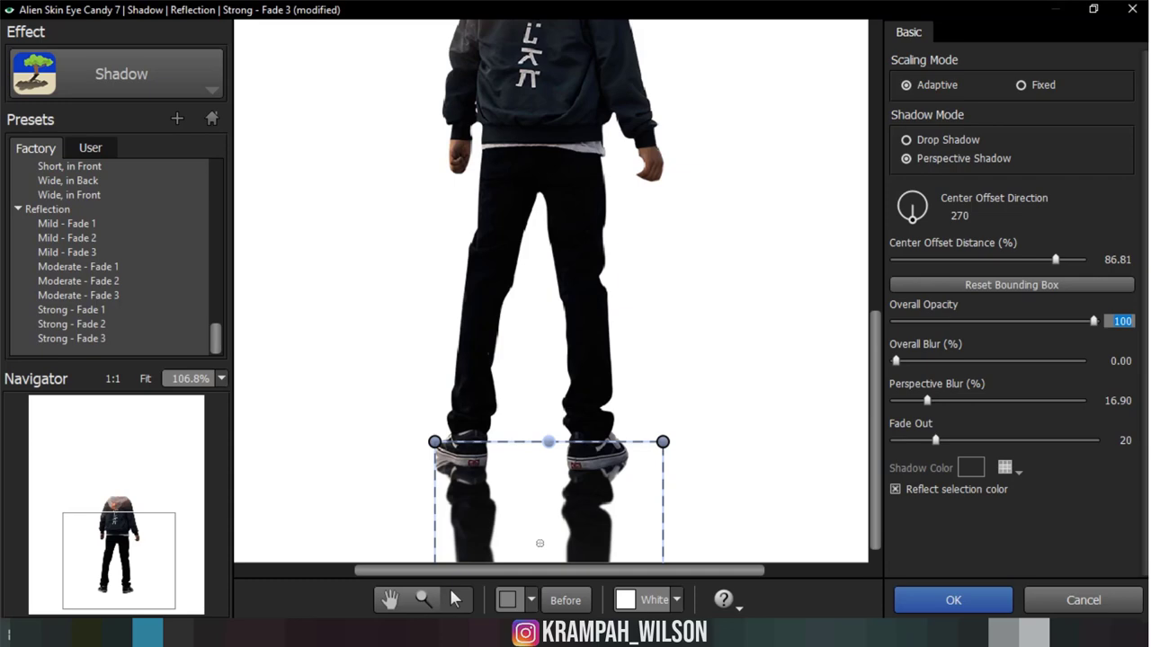
pyautogui.click(933, 603)
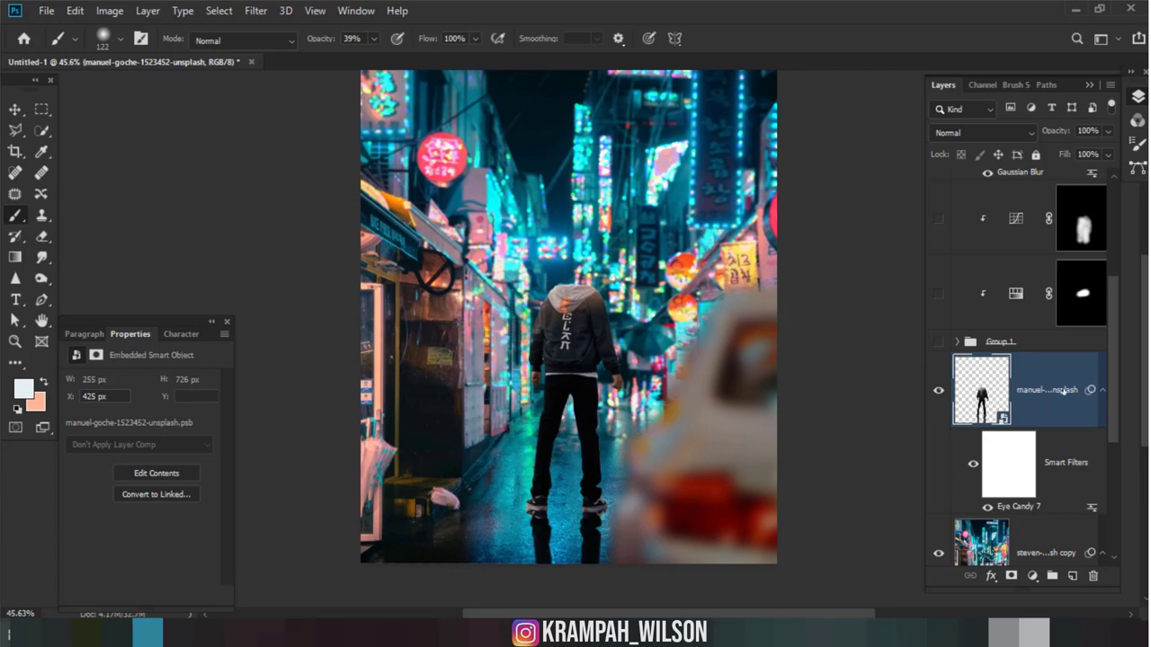
# Step: Select the Eye Candy filter mask and draw bottom-up Gradient tool fades on it
pyautogui.click(1014, 478)
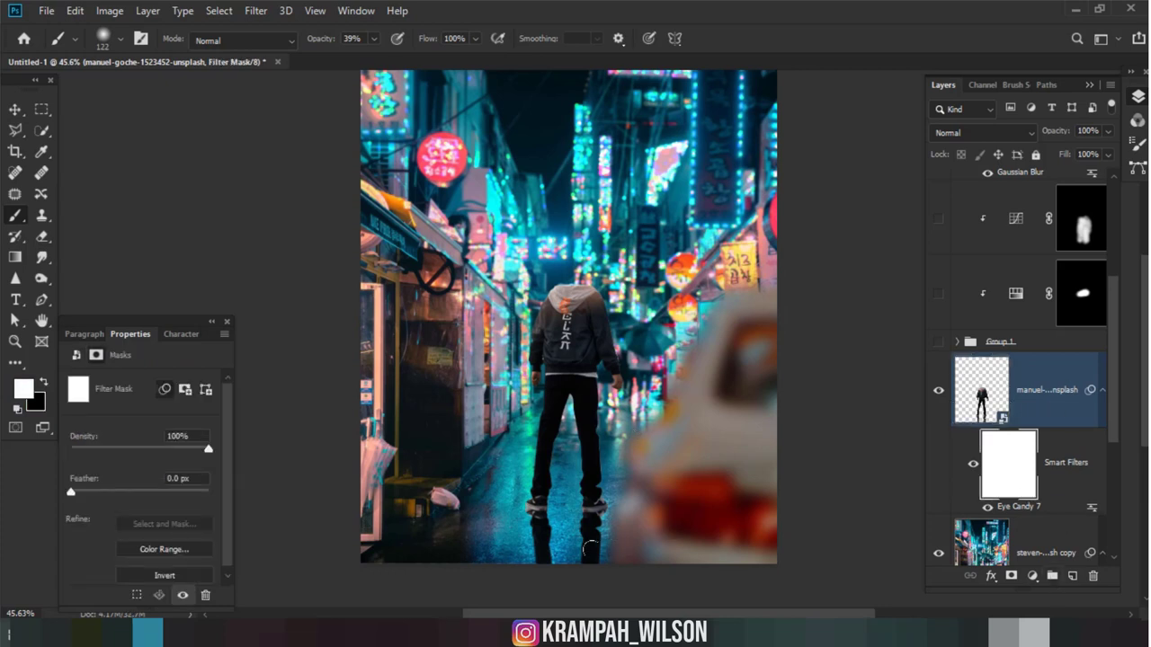
pyautogui.click(22, 258)
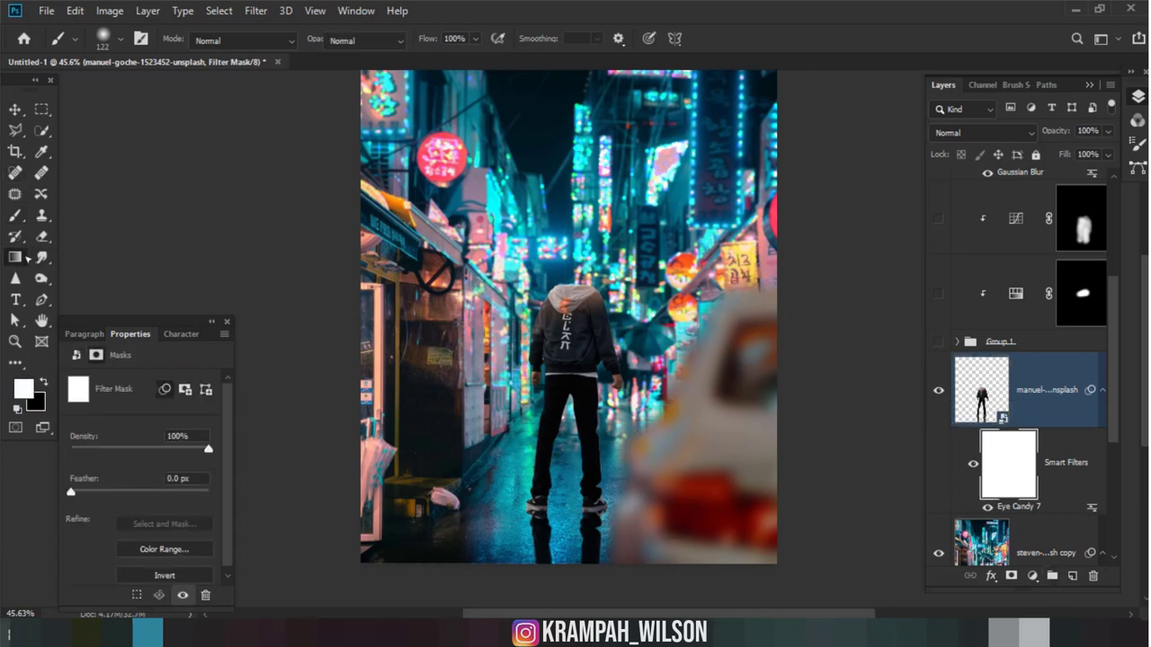
pyautogui.scroll(2, 559, 568)
pyautogui.scroll(2, 558, 568)
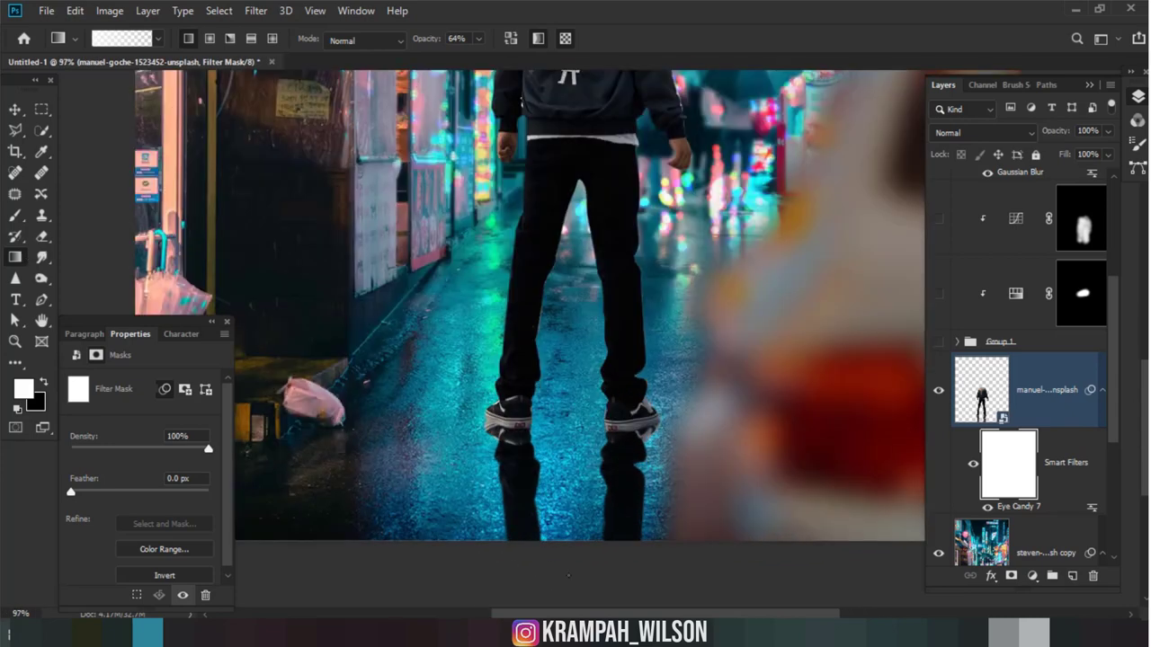
pyautogui.moveTo(568, 574); pyautogui.dragTo(579, 418)
pyautogui.moveTo(568, 574); pyautogui.dragTo(568, 574)
pyautogui.press('x')
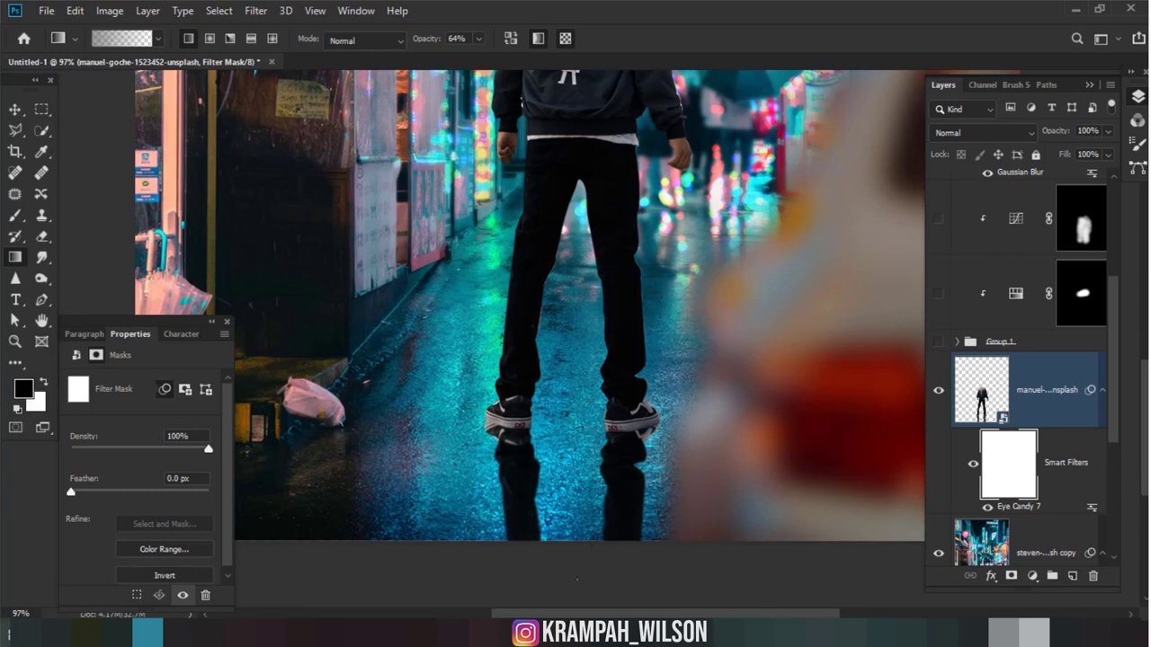
pyautogui.moveTo(570, 585); pyautogui.dragTo(570, 431)
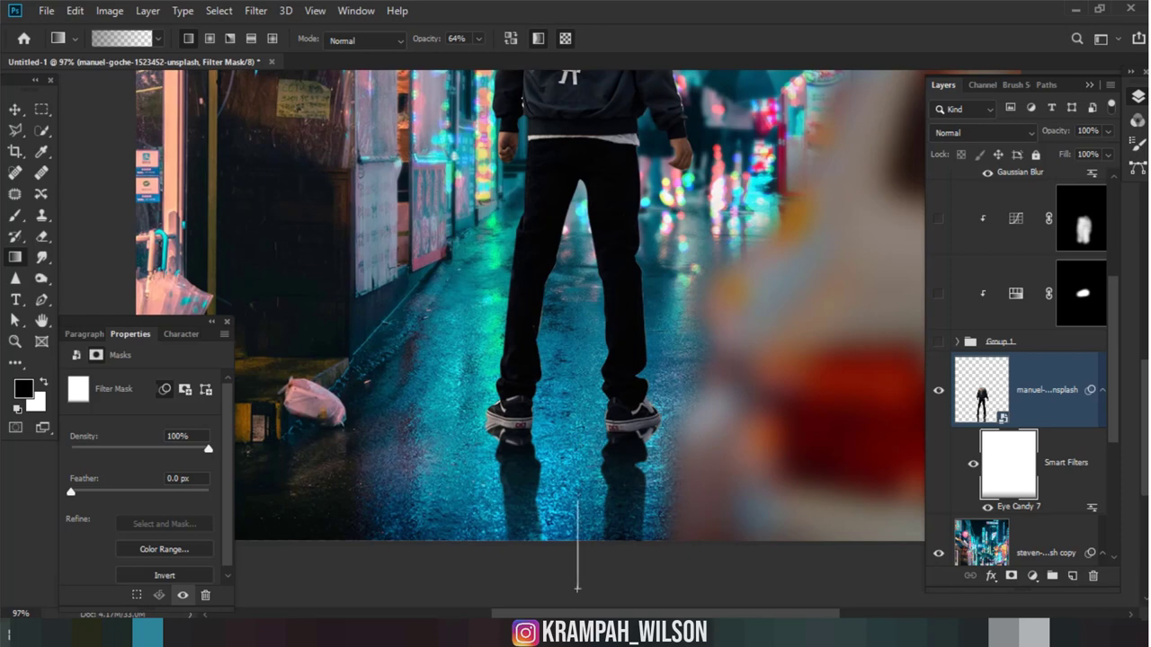
pyautogui.moveTo(578, 599); pyautogui.dragTo(579, 470)
pyautogui.moveTo(573, 599); pyautogui.dragTo(577, 404)
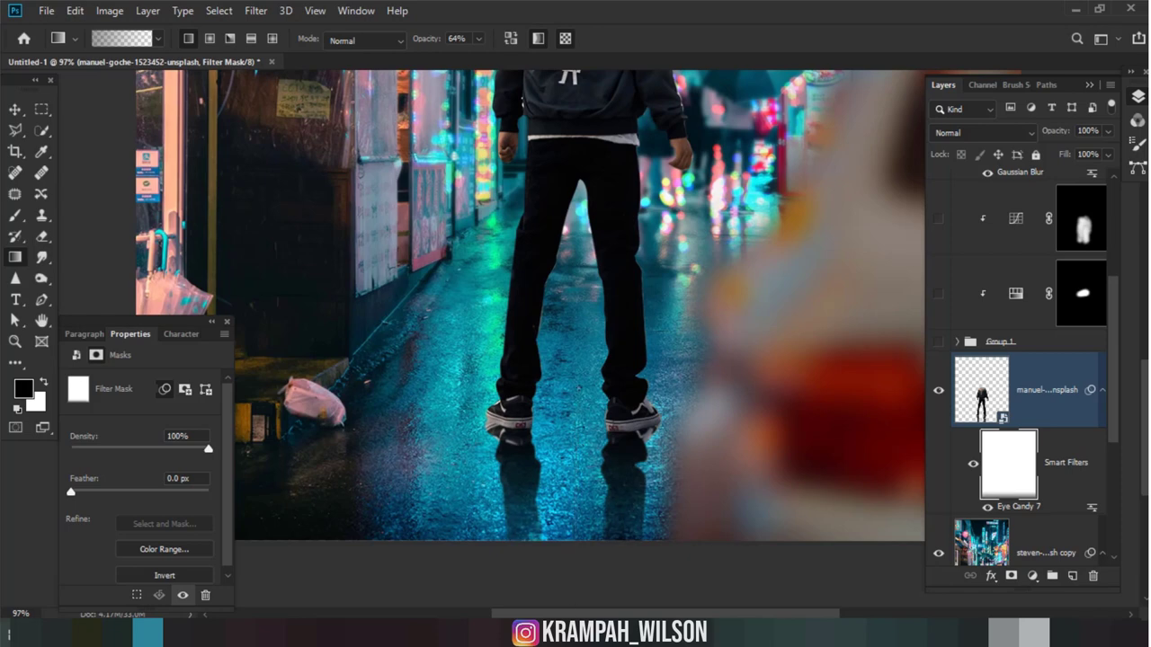
# Step: Redraw the mask gradient from the image bottom toward the feet, undoing the last attempt
pyautogui.scroll(-3, 580, 431)
pyautogui.scroll(-2, 580, 430)
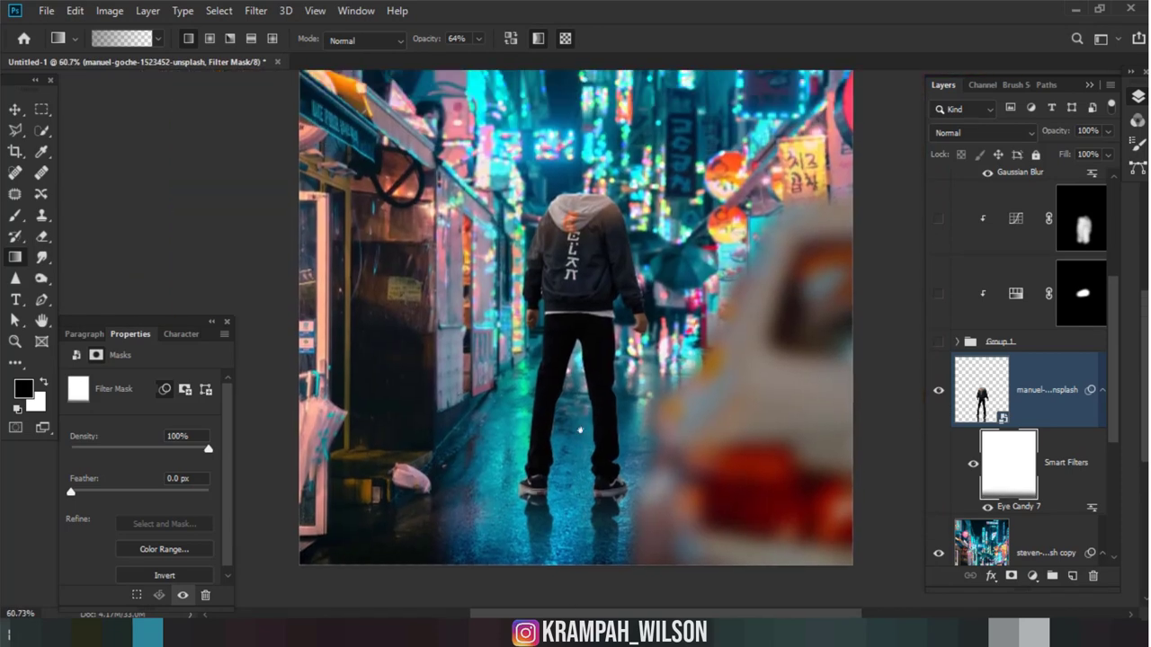
pyautogui.moveTo(578, 594); pyautogui.dragTo(578, 493)
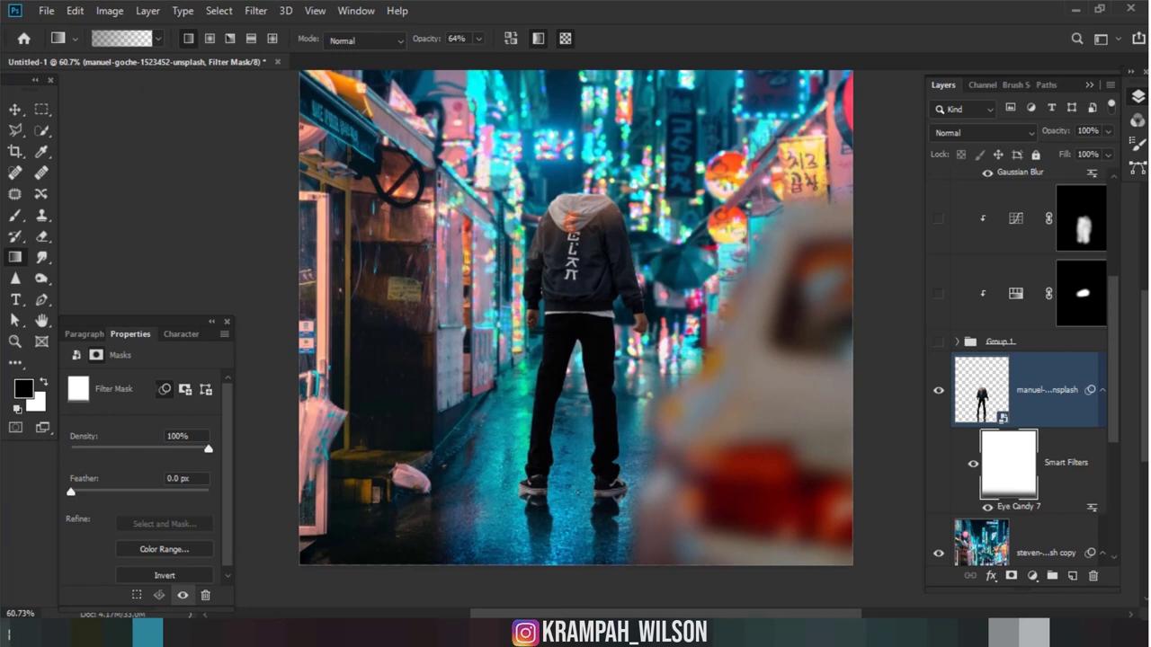
pyautogui.moveTo(559, 591); pyautogui.dragTo(568, 508)
pyautogui.moveTo(559, 591); pyautogui.dragTo(584, 476)
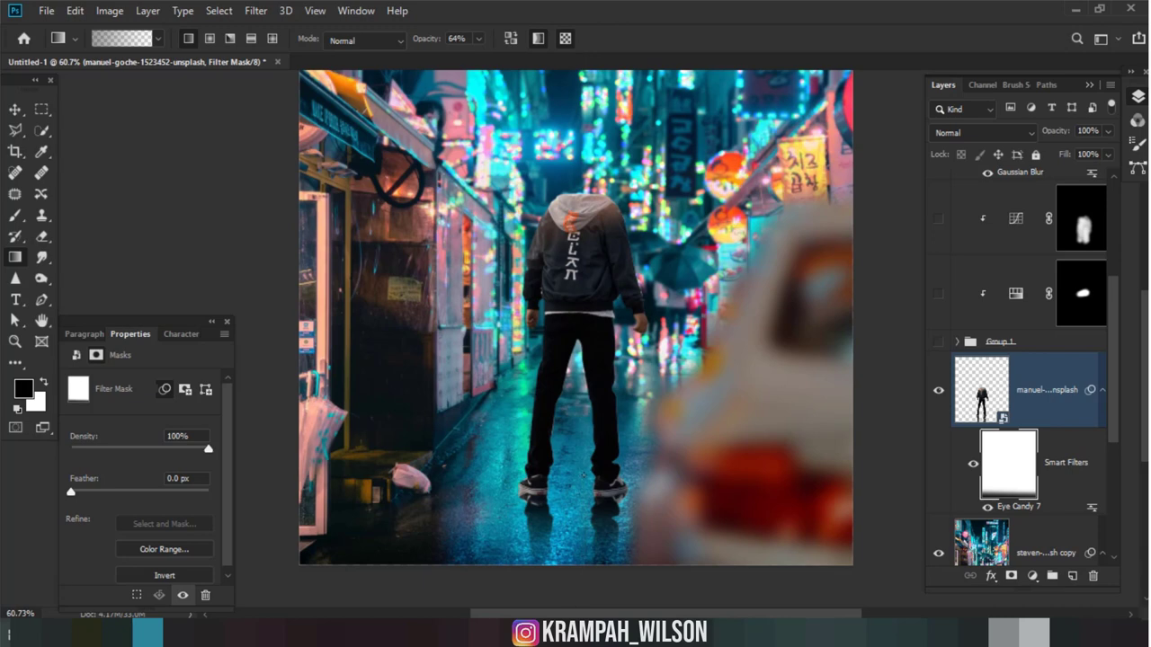
pyautogui.scroll(-2, 562, 583)
pyautogui.scroll(-1, 539, 581)
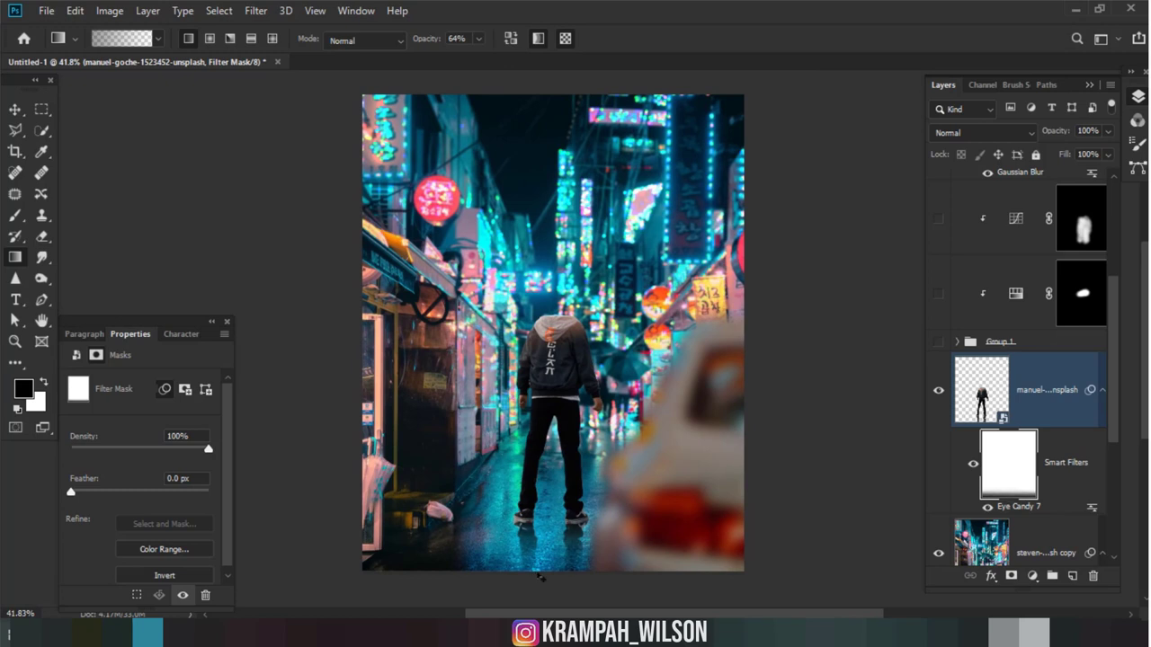
pyautogui.hotkey('ctrl', 'z')
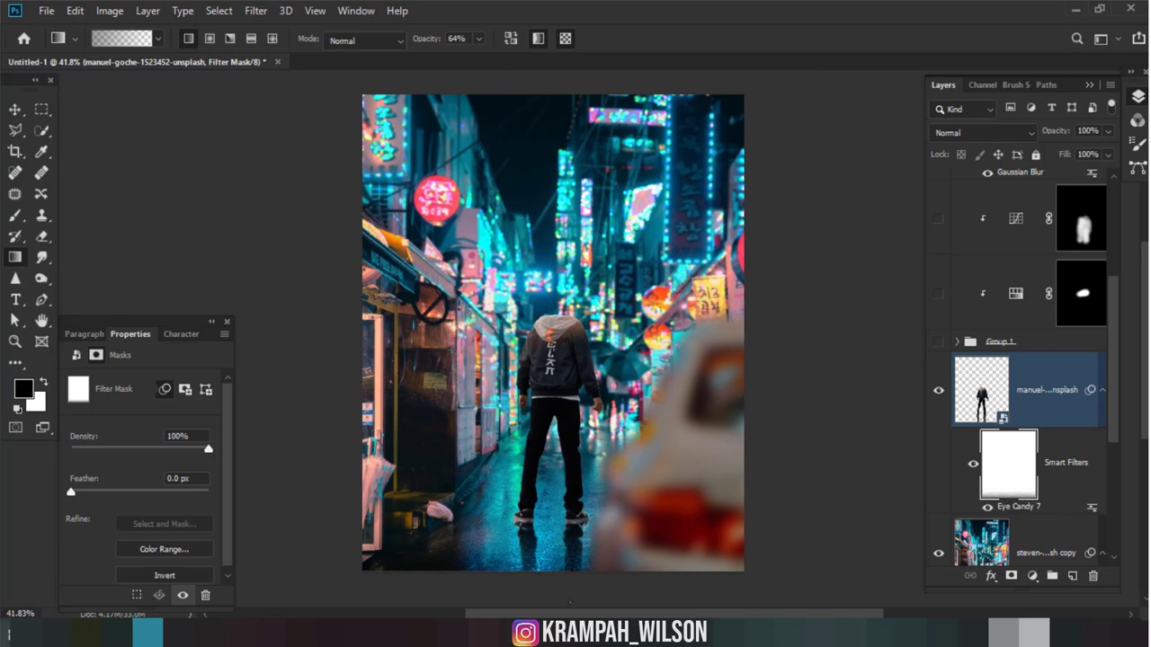
# Step: Redo the fade toward the feet and pan the view to check the figure
pyautogui.hscroll(-2, 558, 610)
pyautogui.scroll(5, 621, 598)
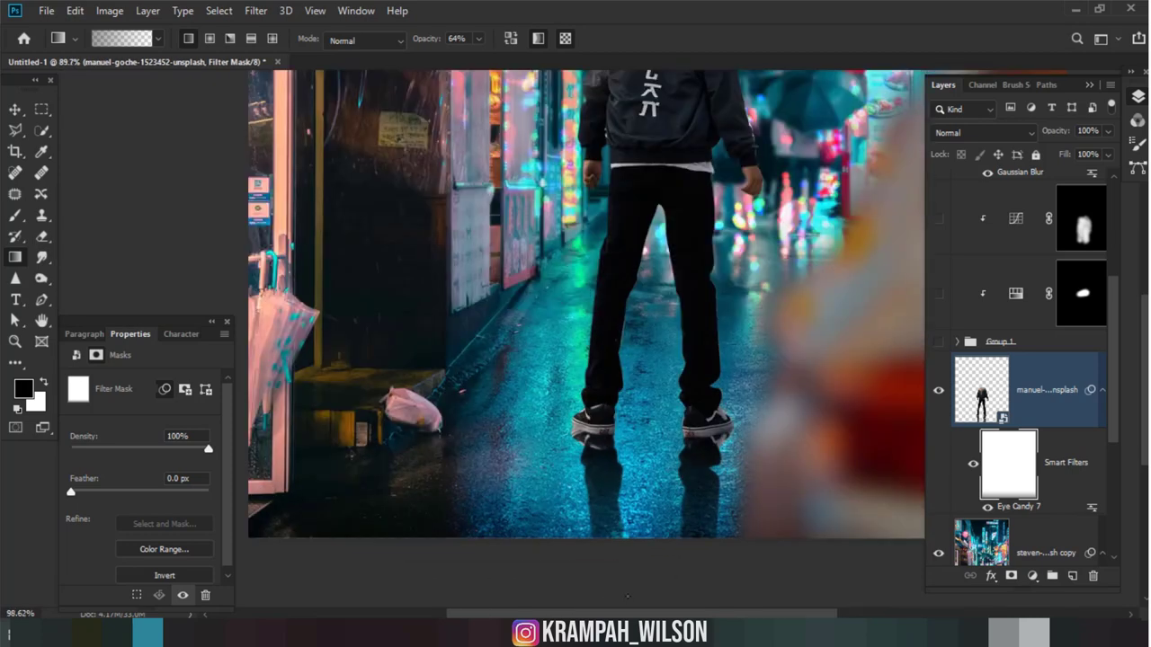
pyautogui.moveTo(640, 595); pyautogui.dragTo(642, 453)
pyautogui.moveTo(652, 590); pyautogui.dragTo(654, 405)
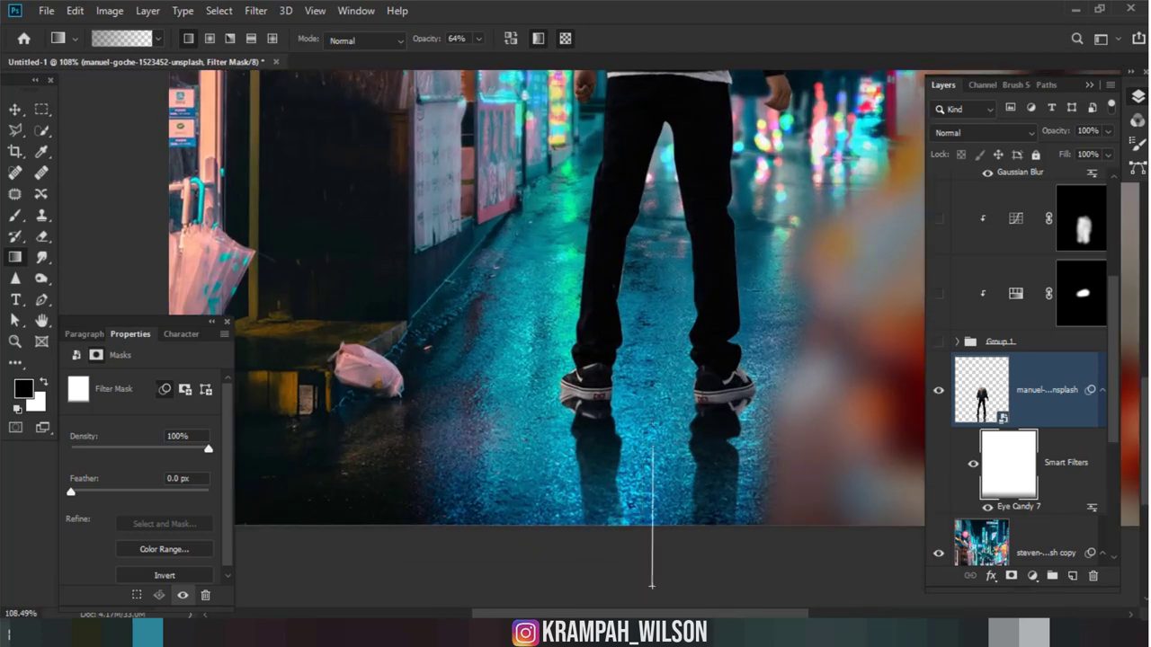
pyautogui.scroll(-1, 629, 492)
pyautogui.scroll(-1, 629, 493)
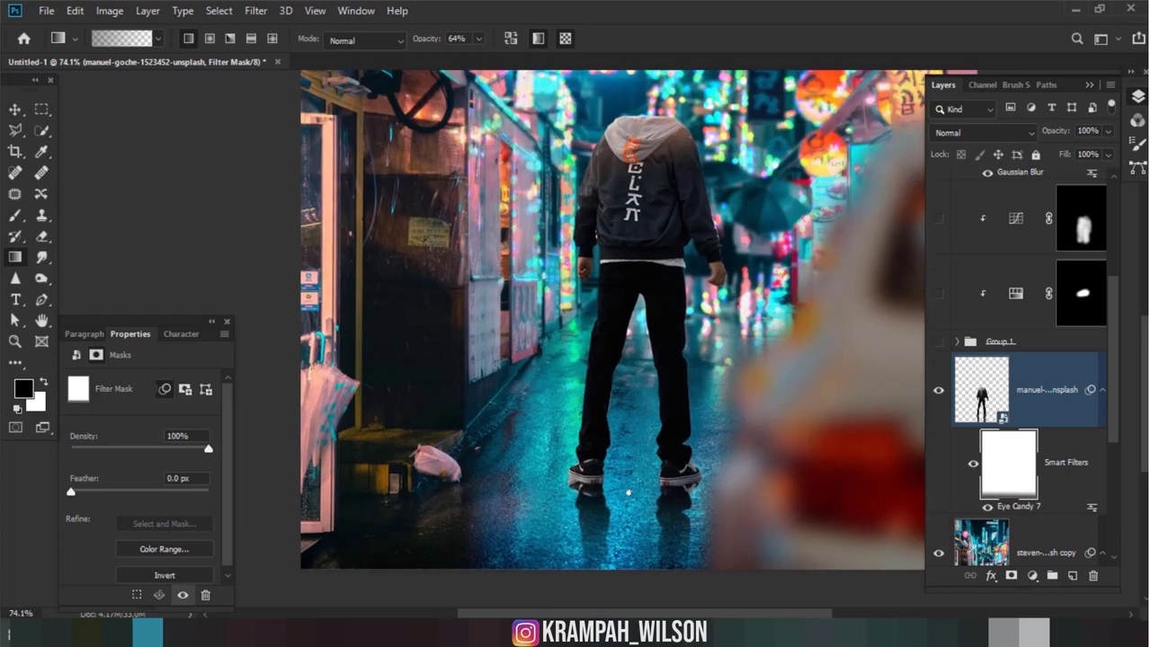
pyautogui.scroll(-1, 628, 492)
pyautogui.scroll(1, 633, 388)
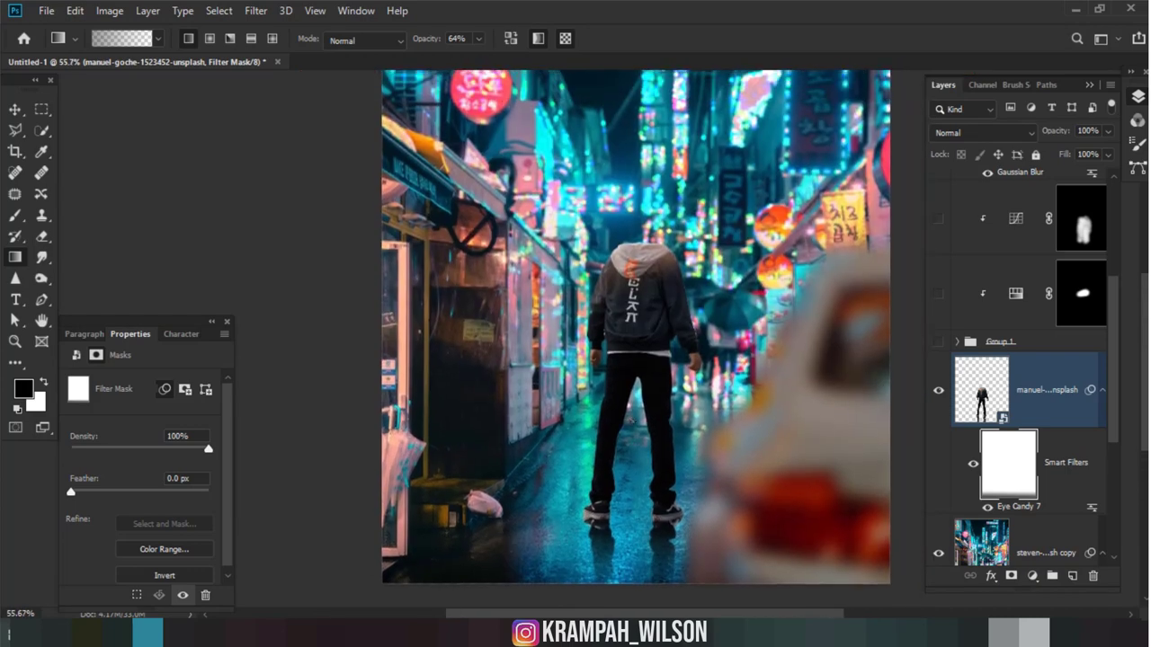
pyautogui.scroll(1, 665, 411)
pyautogui.moveTo(665, 411); pyautogui.dragTo(619, 464)
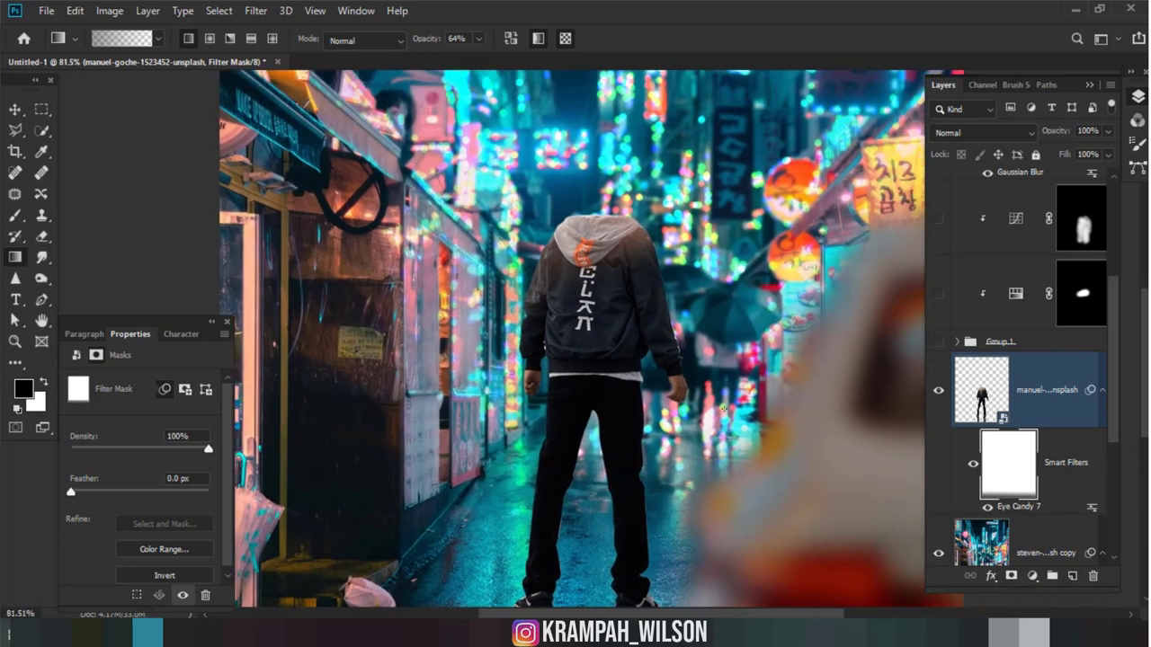
pyautogui.scroll(-2, 638, 409)
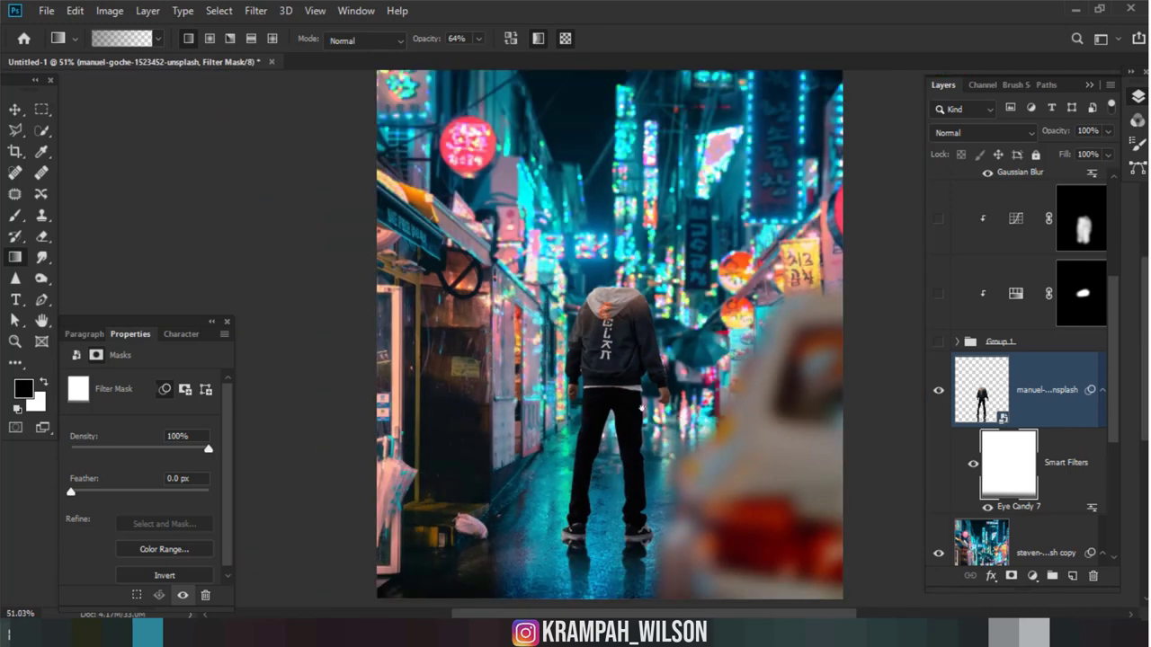
# Step: Compare by hiding the figure layer, then add a layer mask to it with default colours
pyautogui.click(1014, 538)
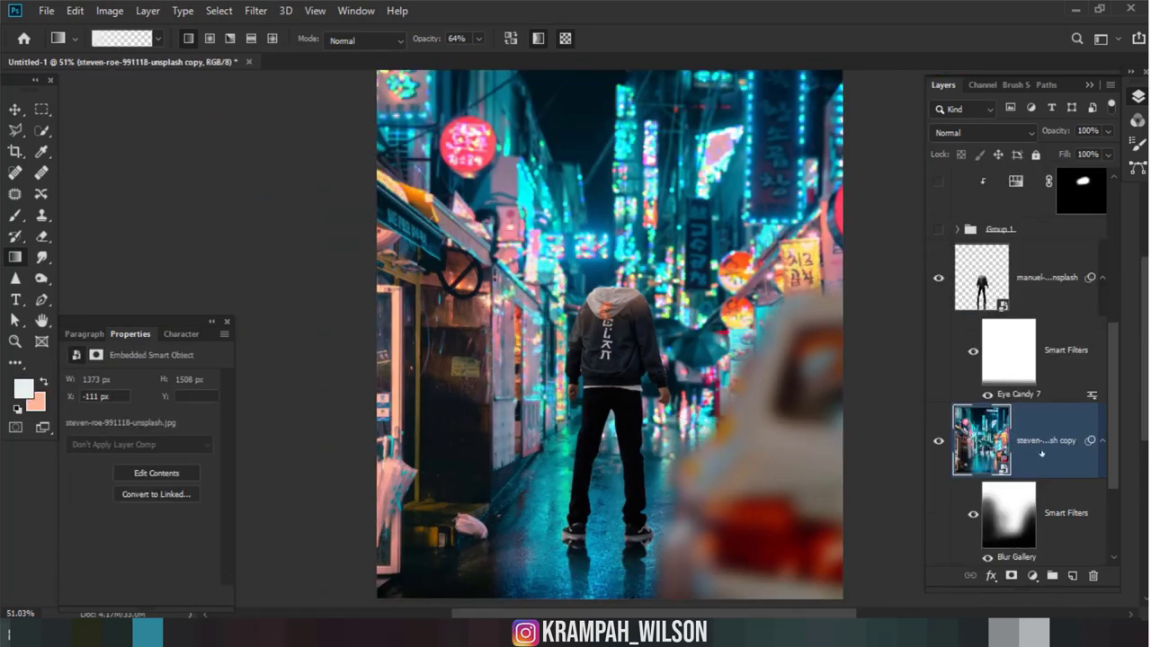
pyautogui.click(938, 279)
pyautogui.click(1028, 299)
pyautogui.click(1011, 575)
pyautogui.press('d')
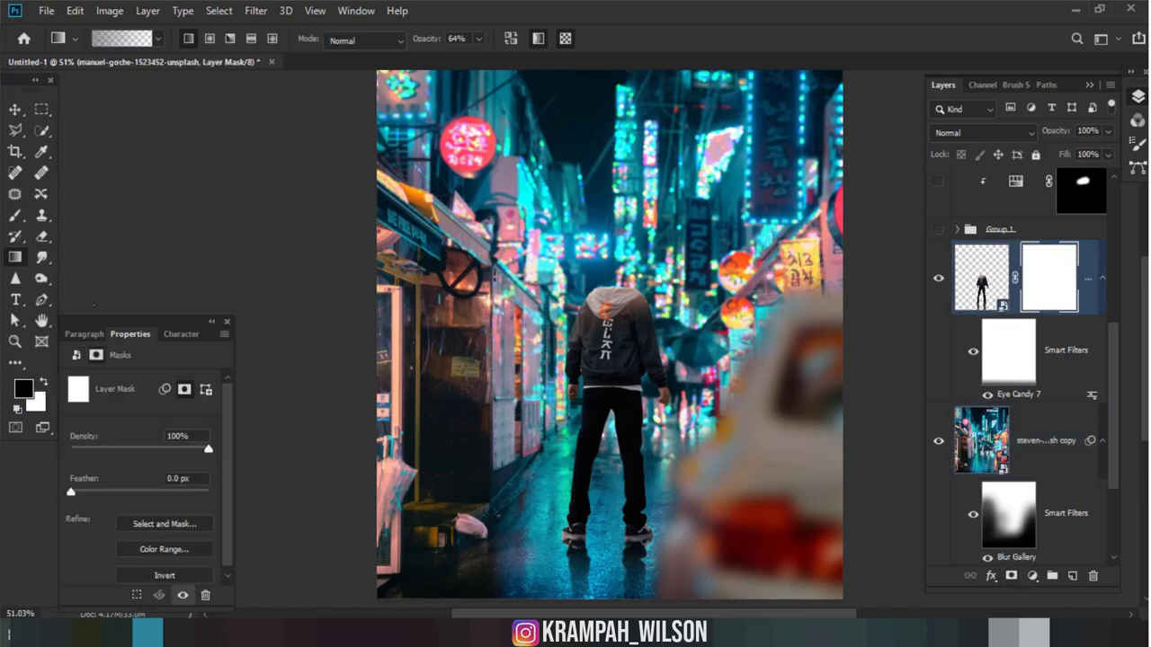
# Step: Fill a rectangle around the figure with black on the mask, then deselect
pyautogui.click(42, 108)
pyautogui.moveTo(471, 217)
pyautogui.mouseDown()
pyautogui.moveTo(753, 515)
pyautogui.moveTo(756, 535)
pyautogui.mouseUp()
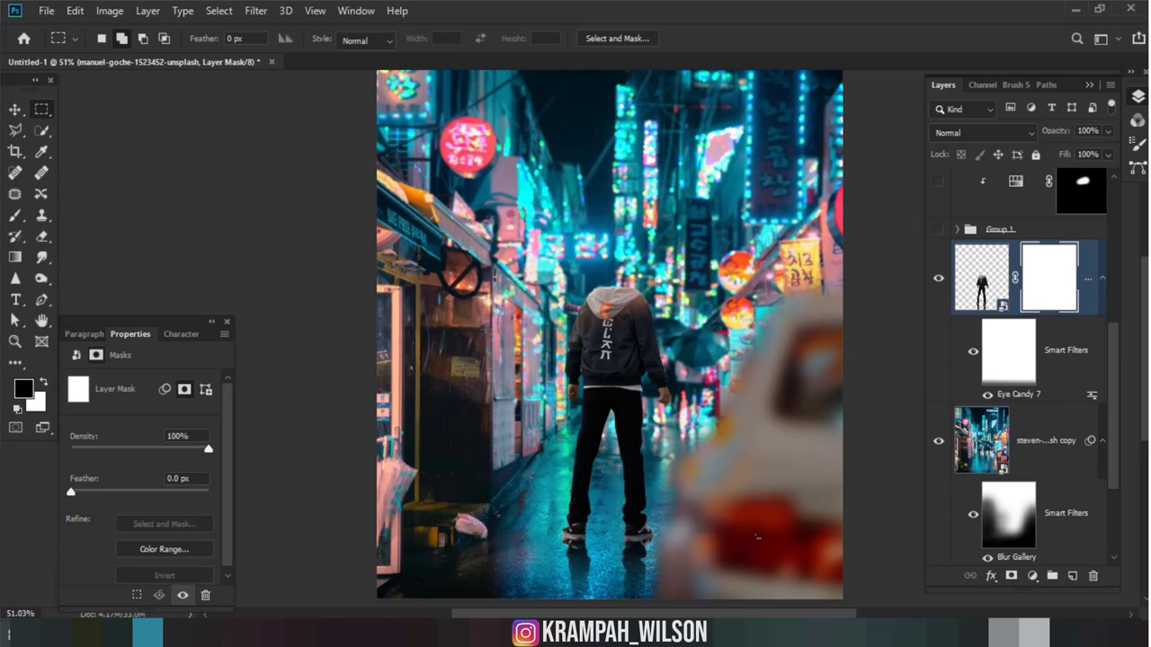
pyautogui.rightClick(654, 383)
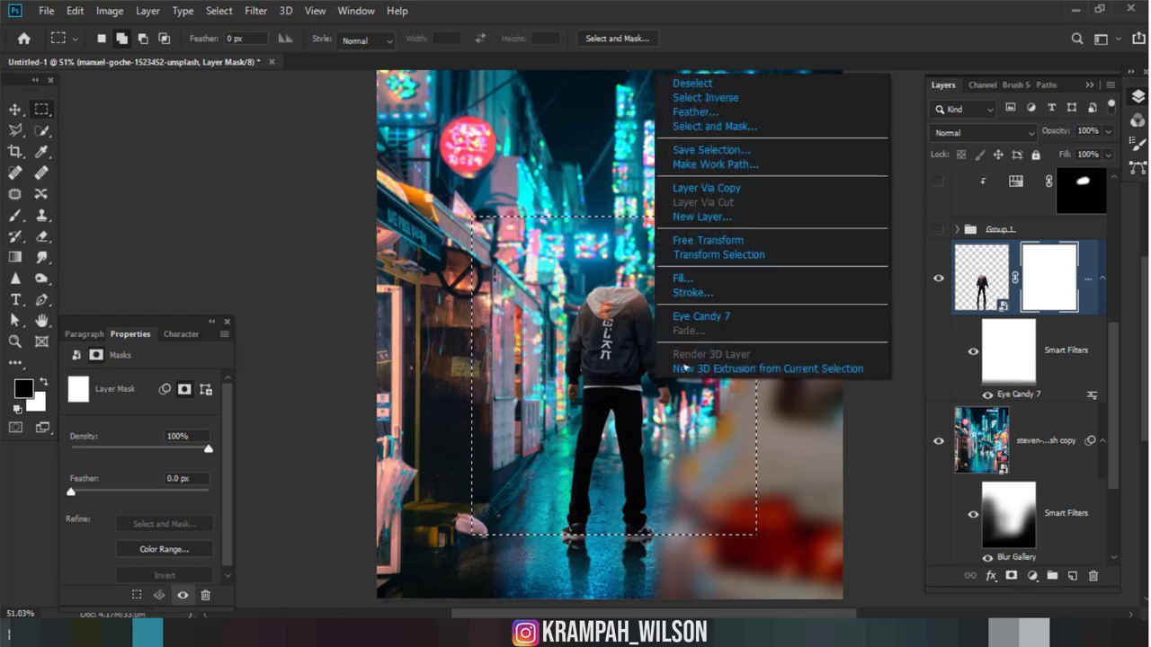
pyautogui.click(684, 278)
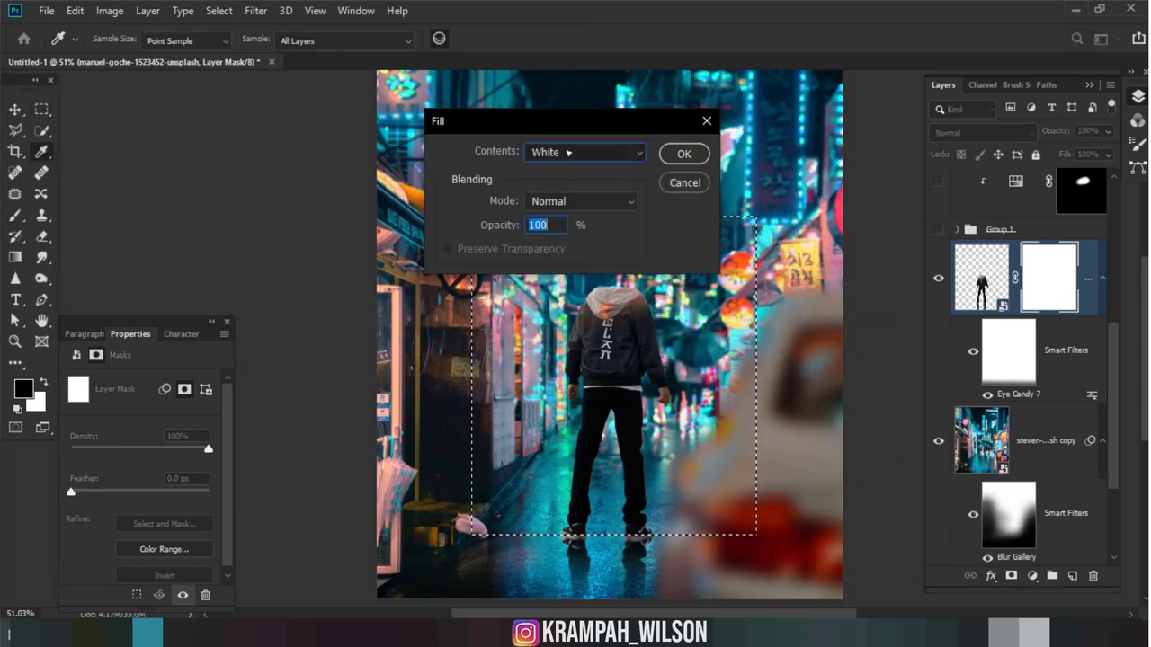
pyautogui.click(585, 152)
pyautogui.click(575, 285)
pyautogui.click(679, 159)
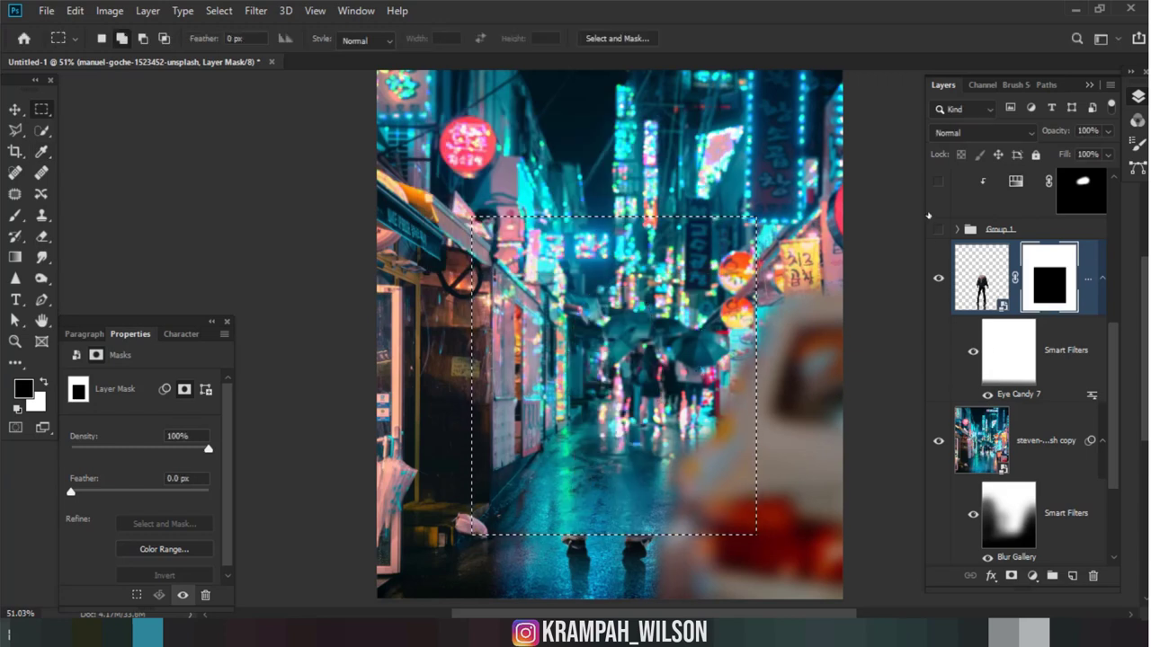
pyautogui.hotkey('ctrl', 'd')
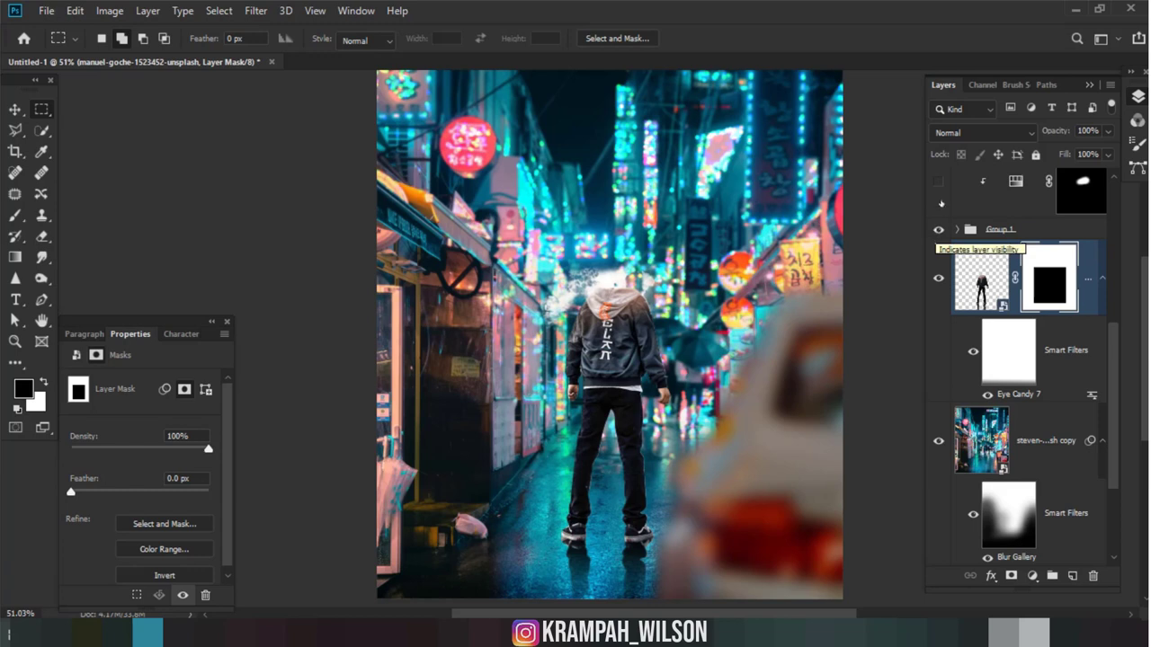
# Step: Scroll the Layers panel and select the blurred smart object layer above
pyautogui.scroll(2, 956, 283)
pyautogui.scroll(4, 956, 283)
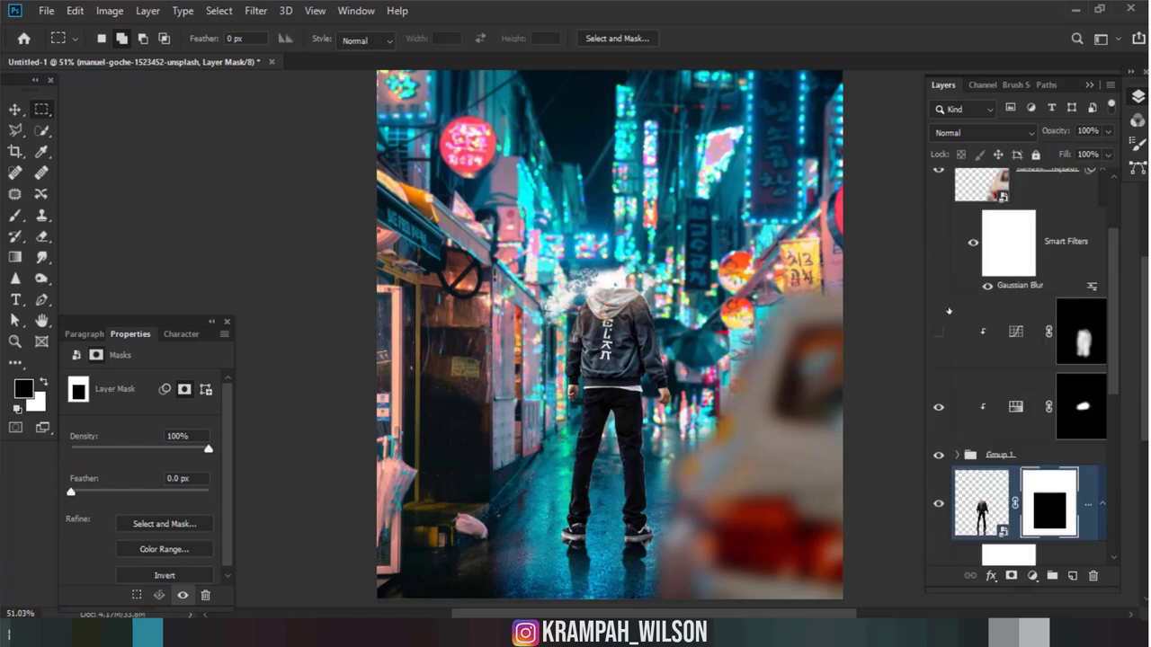
pyautogui.scroll(2, 704, 458)
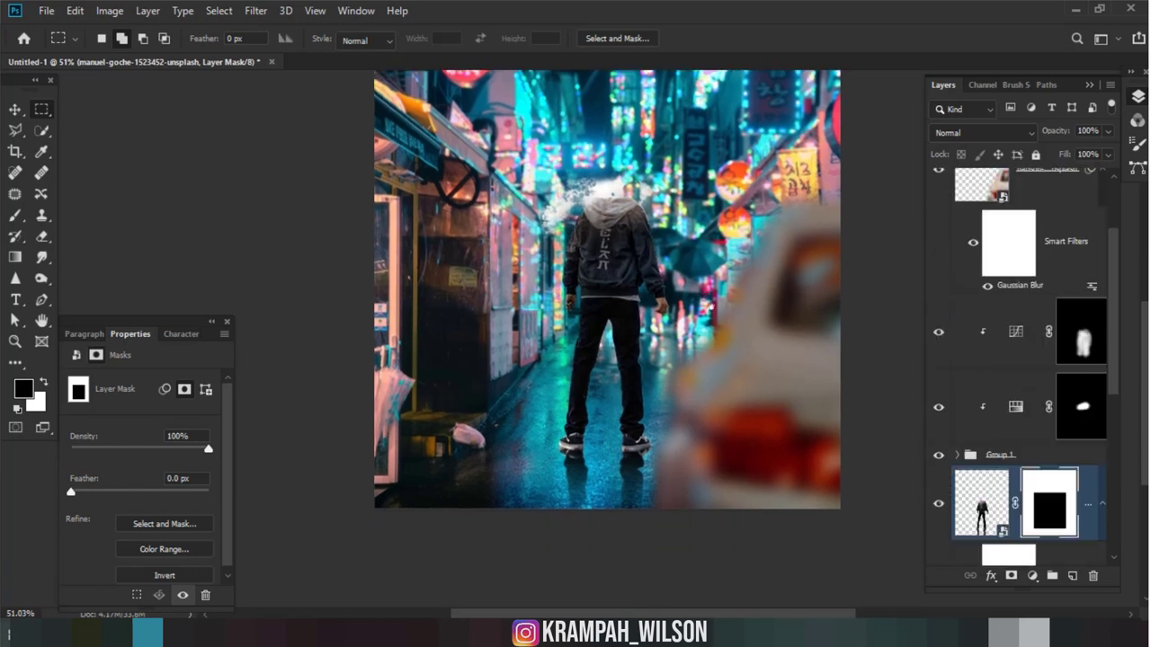
pyautogui.scroll(2, 704, 458)
pyautogui.scroll(2, 704, 458)
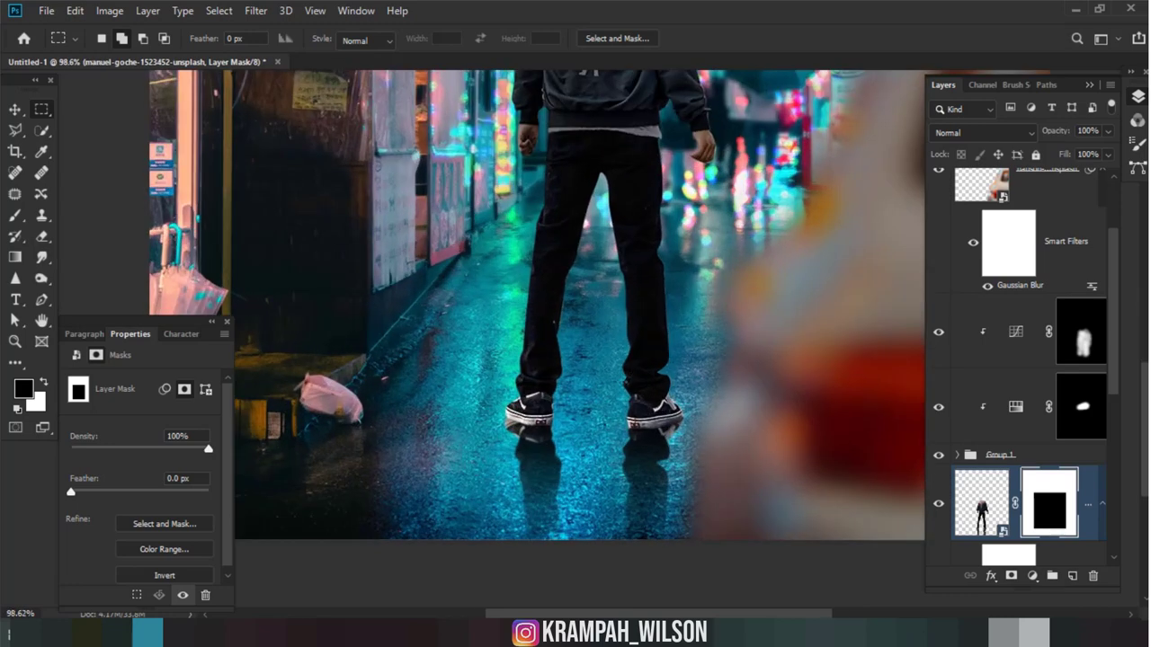
pyautogui.scroll(2, 627, 386)
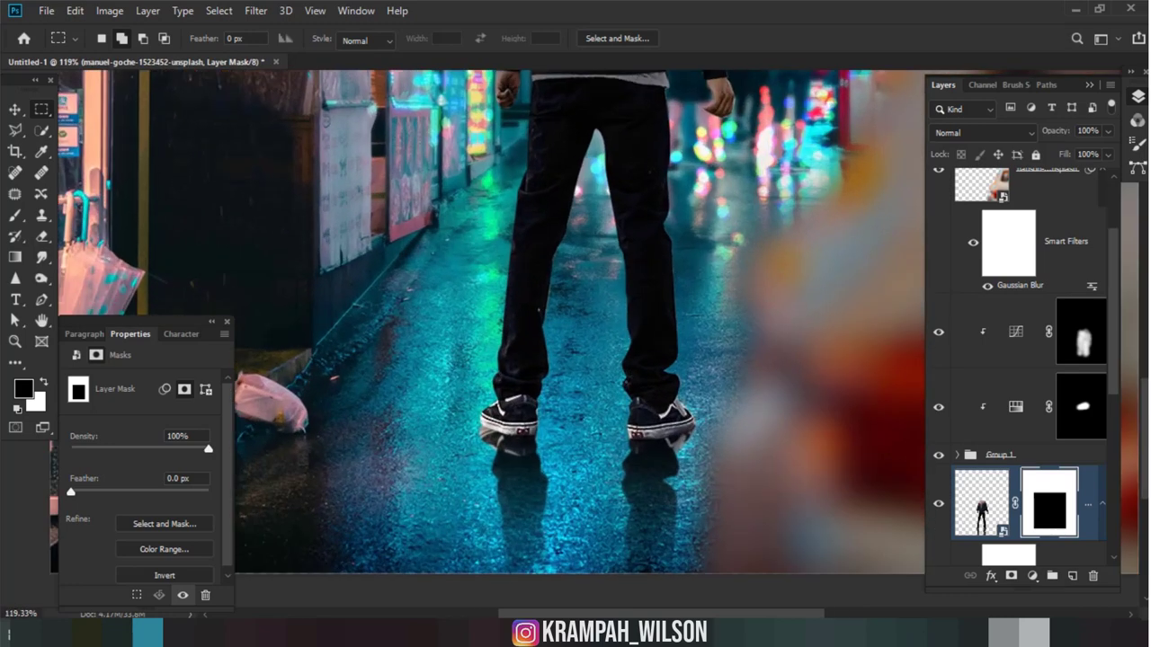
pyautogui.scroll(-2, 538, 308)
pyautogui.scroll(-2, 537, 309)
pyautogui.scroll(-2, 605, 418)
pyautogui.scroll(-1, 605, 419)
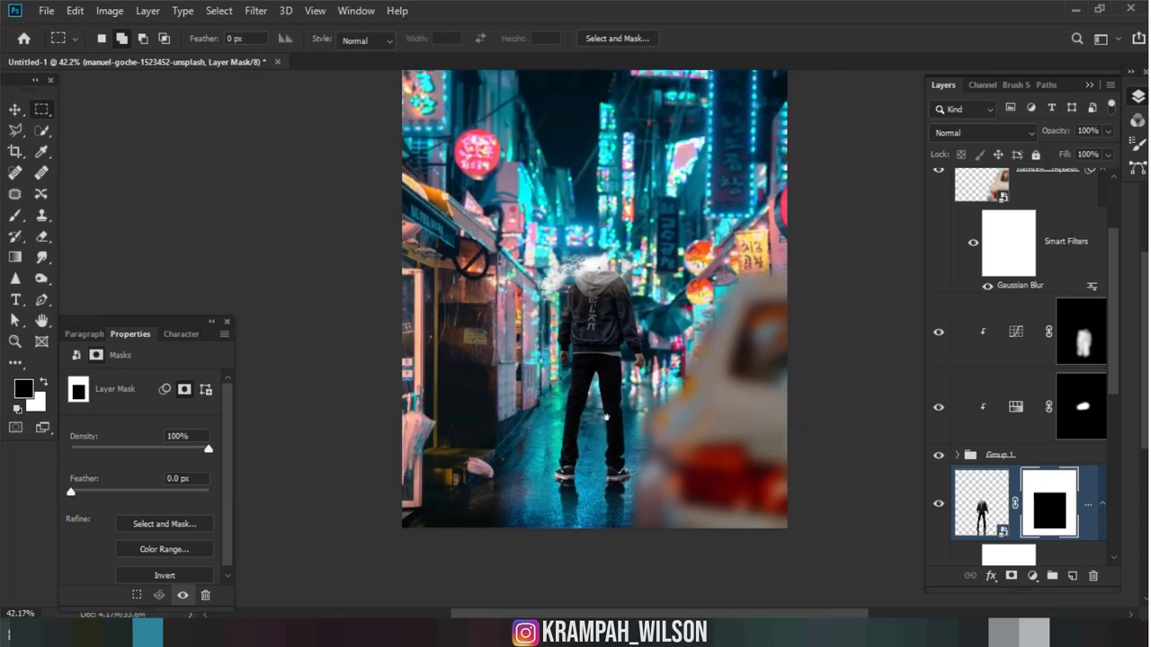
pyautogui.scroll(1, 606, 418)
pyautogui.scroll(1, 606, 418)
pyautogui.scroll(1, 606, 419)
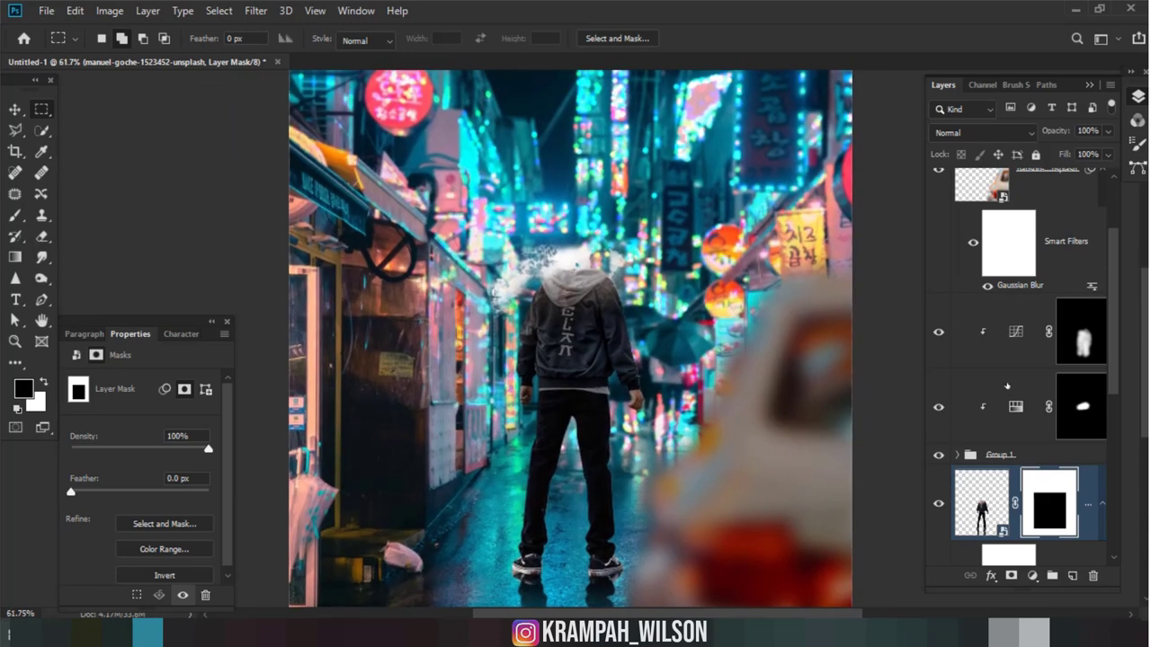
pyautogui.scroll(3, 1006, 335)
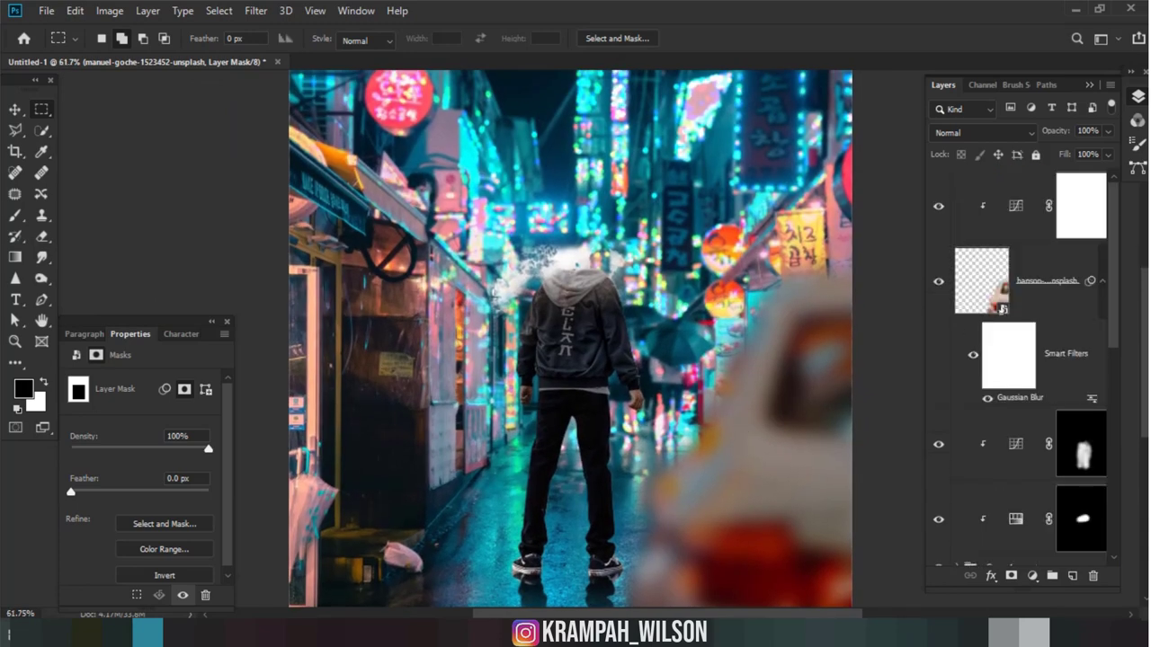
pyautogui.click(1001, 308)
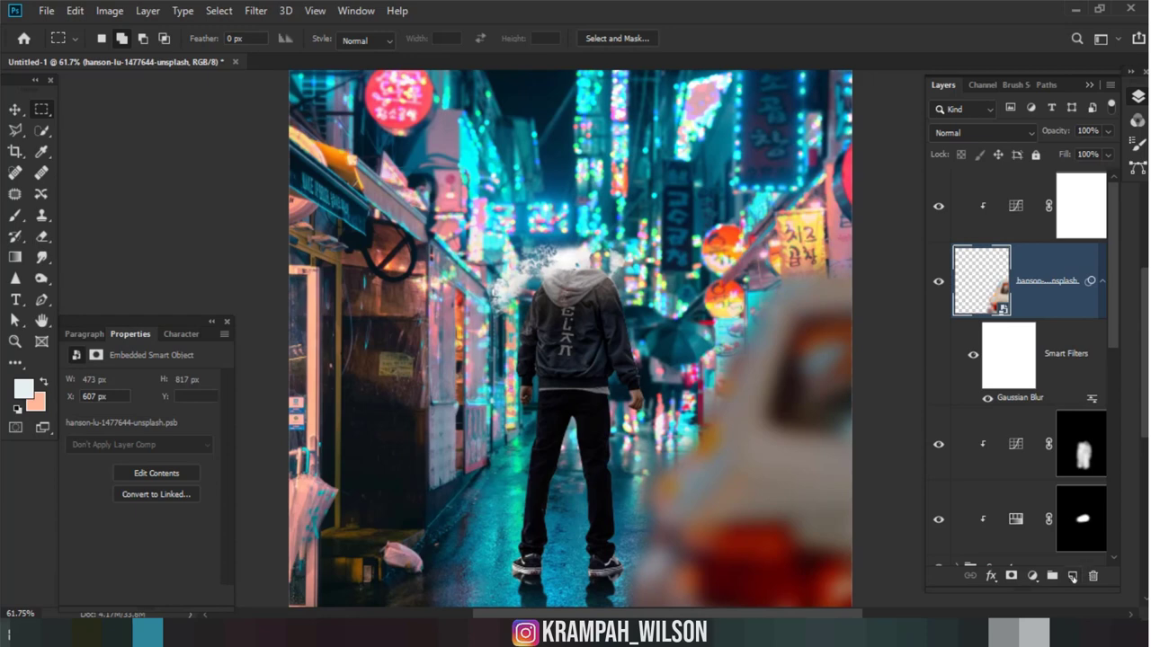
# Step: Add a new clipped Layer 3 and move it to the top of the stack
pyautogui.click(1072, 576)
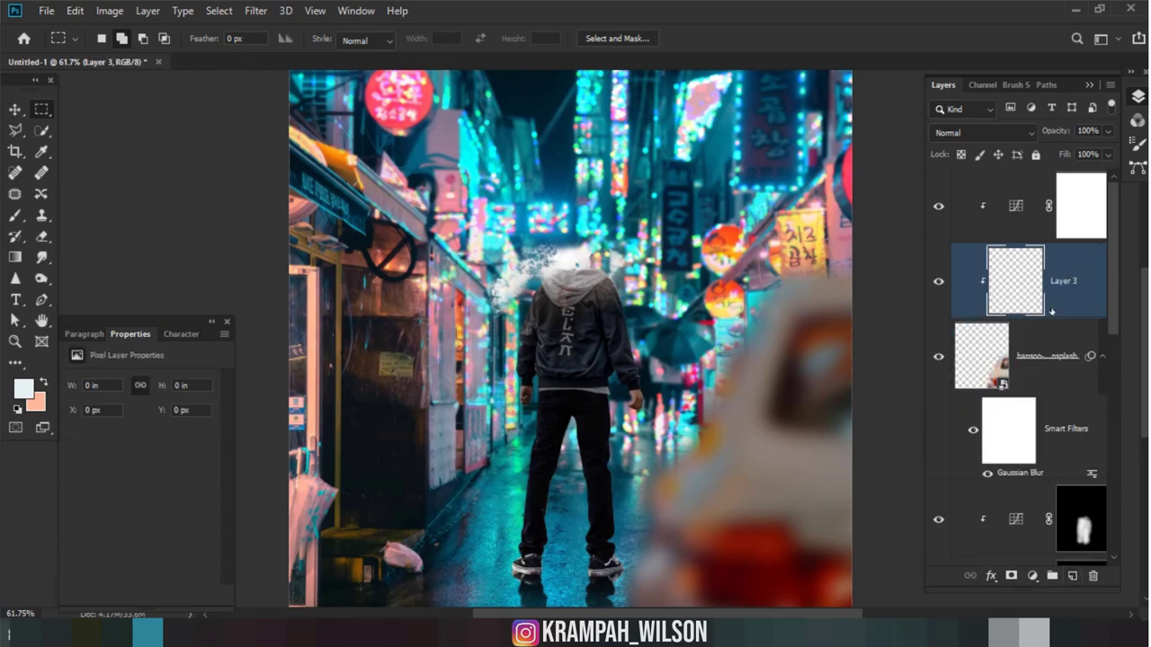
pyautogui.moveTo(725, 357); pyautogui.dragTo(610, 286)
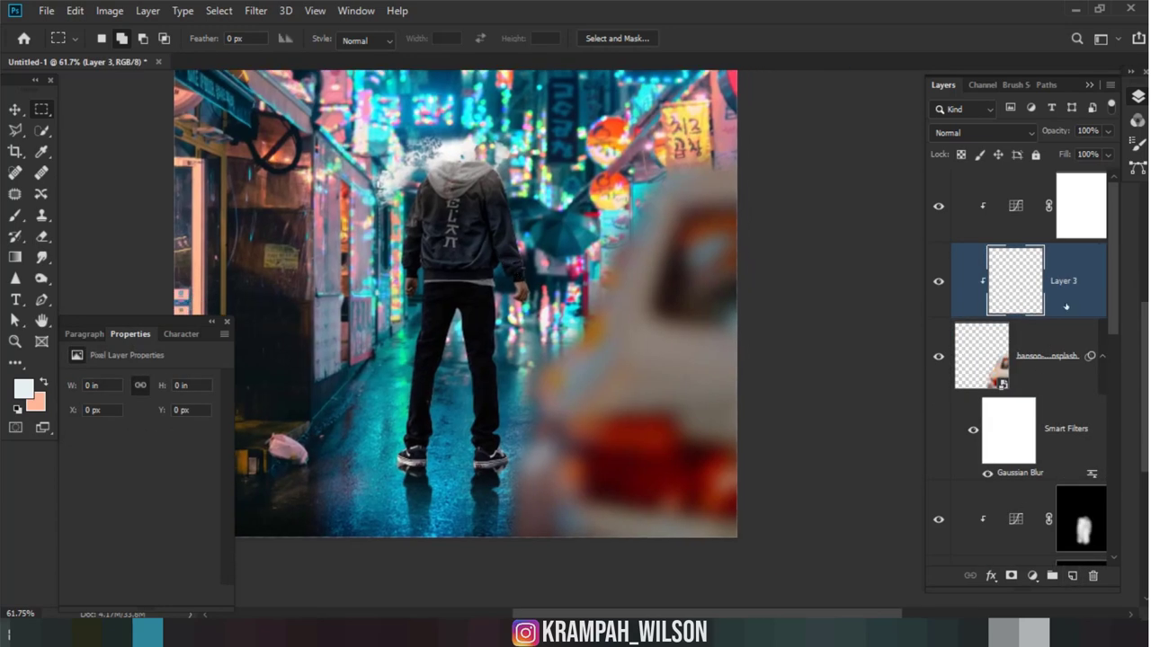
pyautogui.moveTo(1063, 281); pyautogui.dragTo(1064, 185)
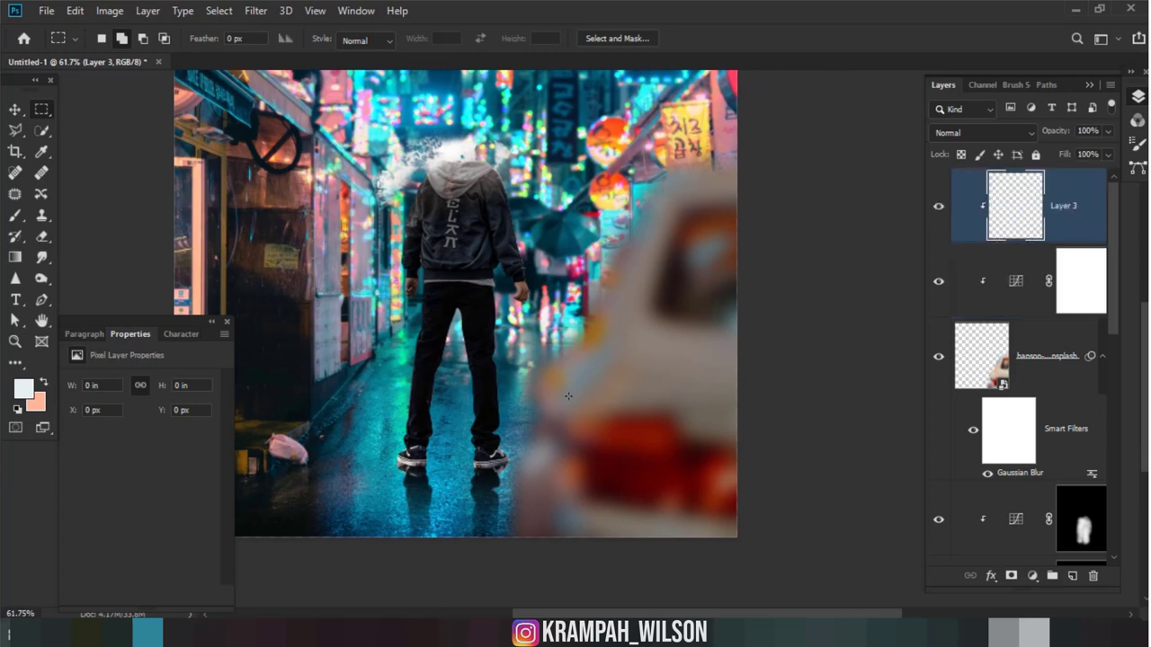
# Step: Paint dark red glow on the car's light with a 200 px brush at 75% opacity
pyautogui.press('b')
pyautogui.rightClick(505, 280)
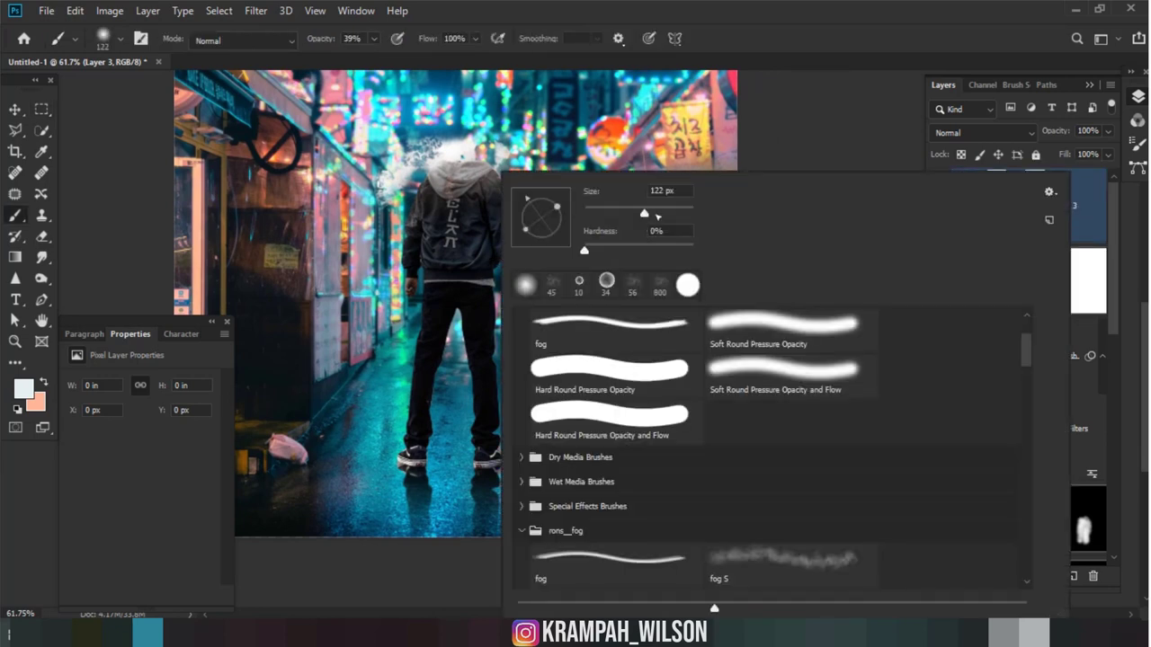
pyautogui.write('200')
pyautogui.press('Return')
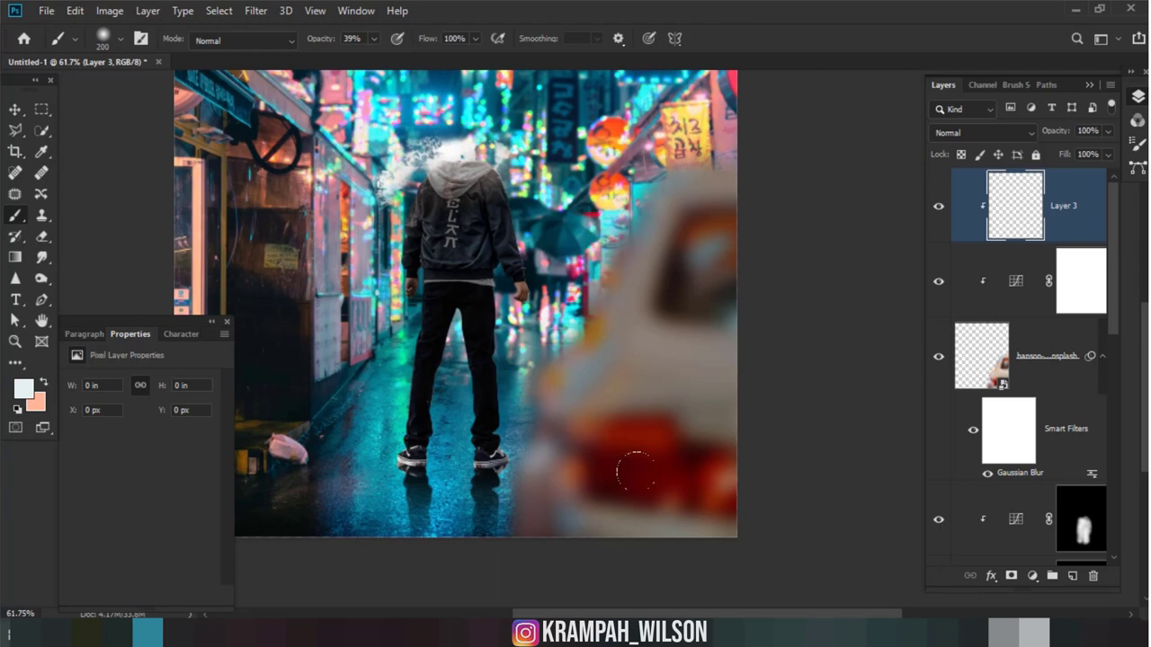
pyautogui.keyDown('alt'); pyautogui.click(634, 469); pyautogui.keyUp('alt')
pyautogui.click(627, 470)
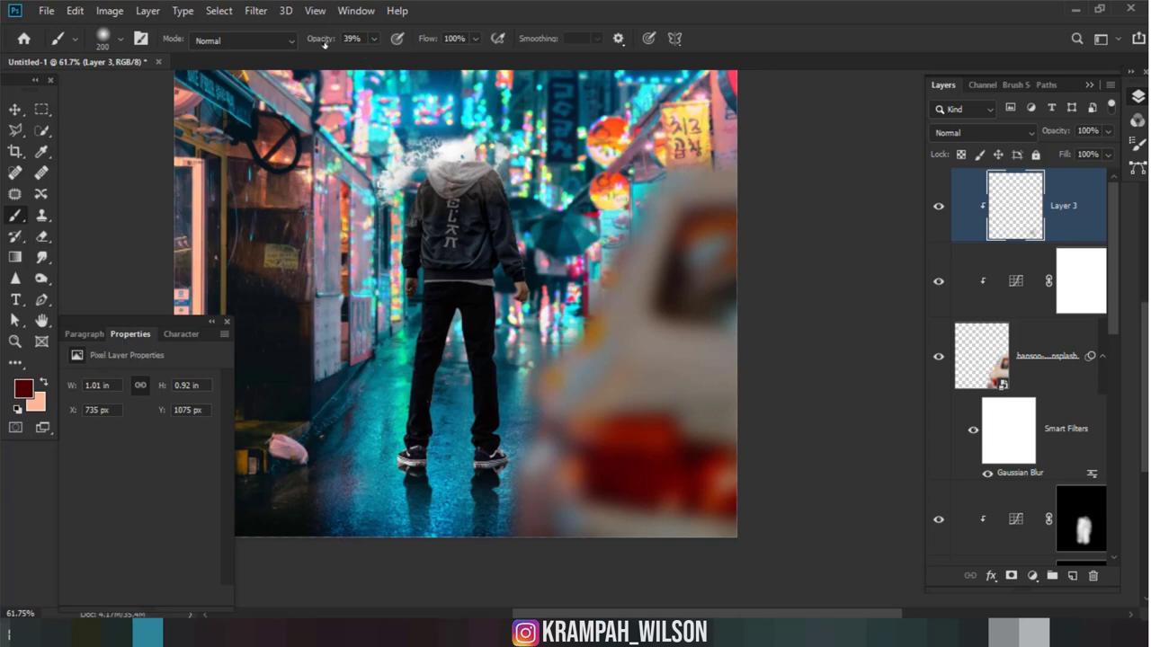
pyautogui.moveTo(324, 43); pyautogui.dragTo(353, 41)
pyautogui.press(']')
pyautogui.click(614, 463)
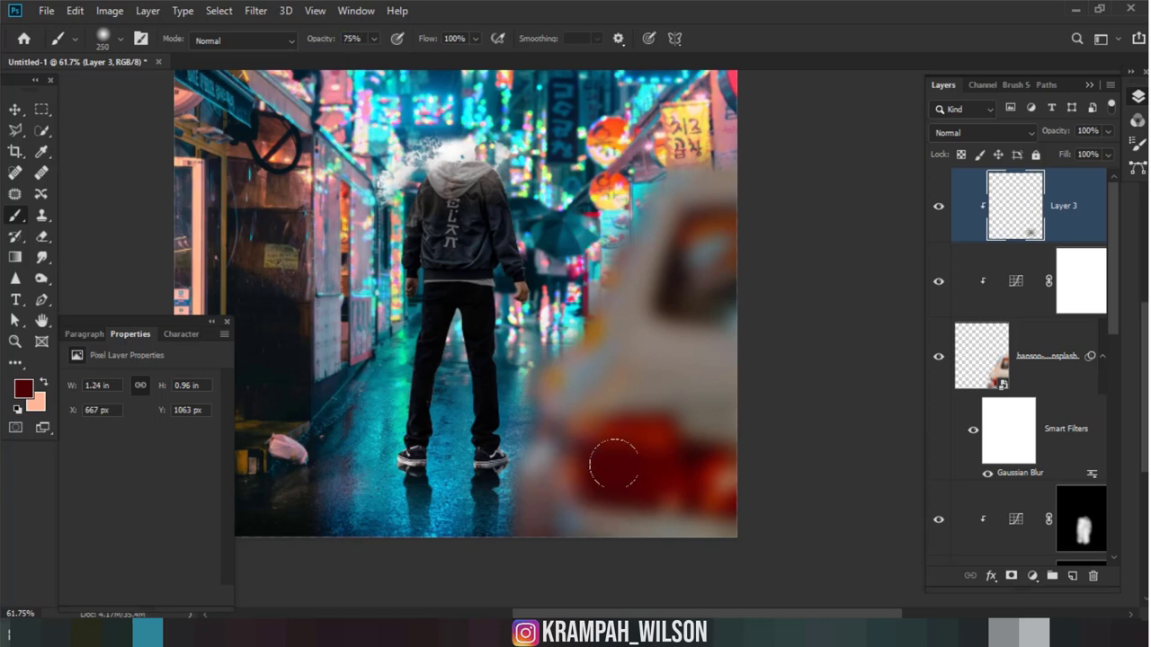
pyautogui.press(']')
pyautogui.press(']')
pyautogui.click(625, 462)
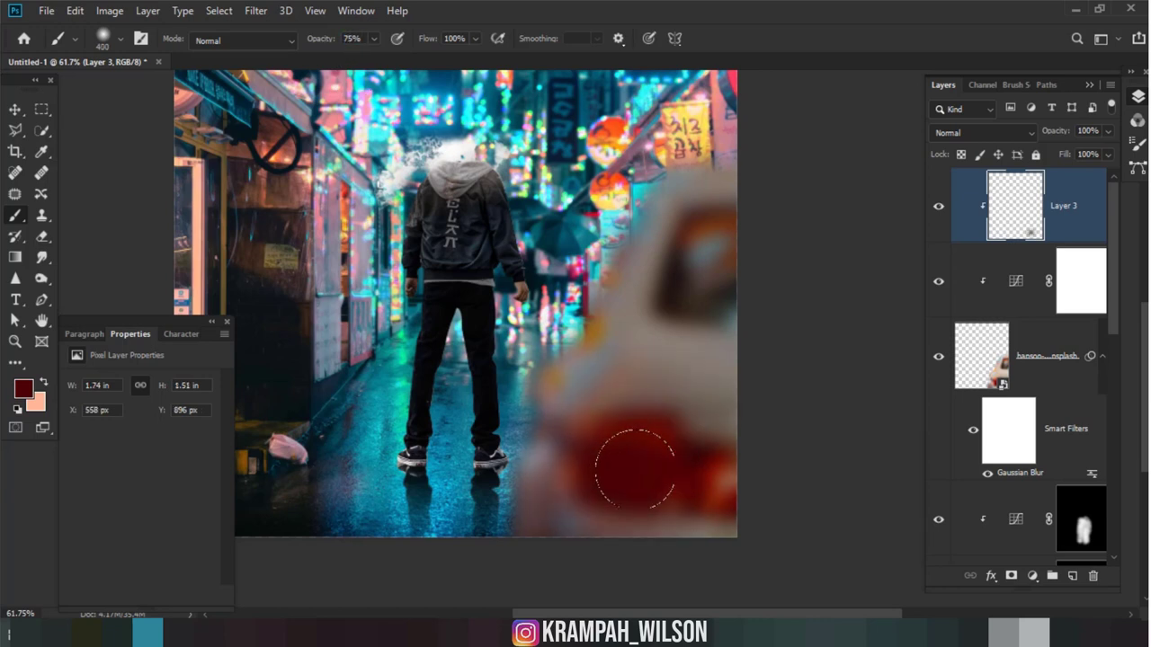
# Step: Set Layer 3 to Linear Dodge (Add) and brush orange glow over the car's lower right
pyautogui.click(945, 134)
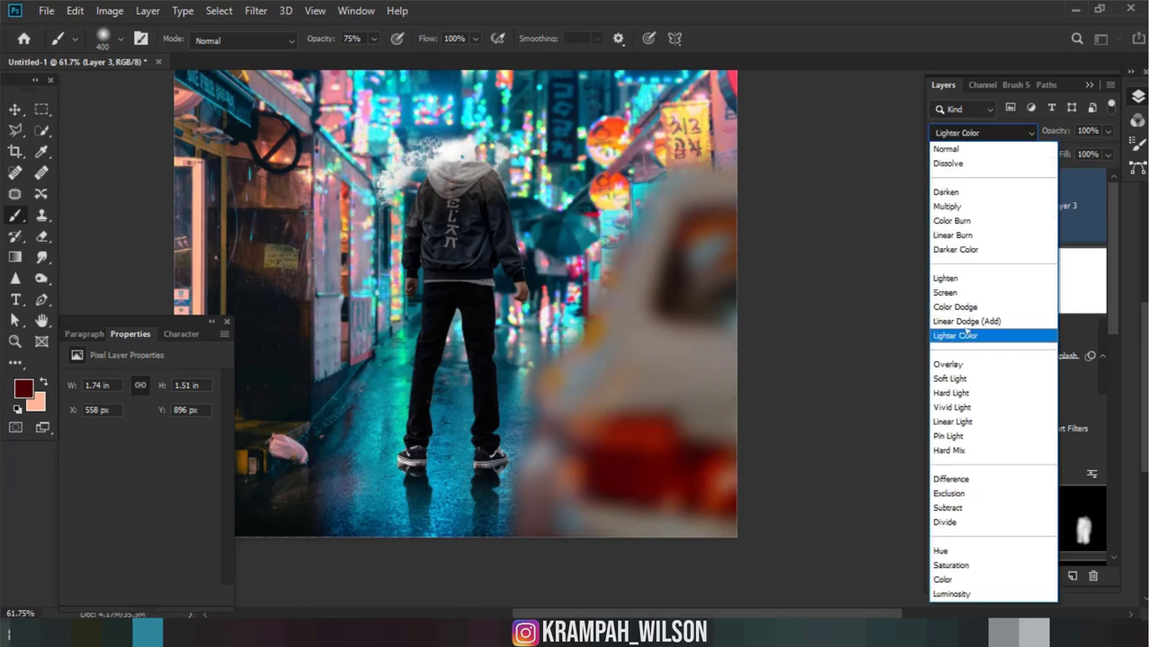
pyautogui.click(966, 321)
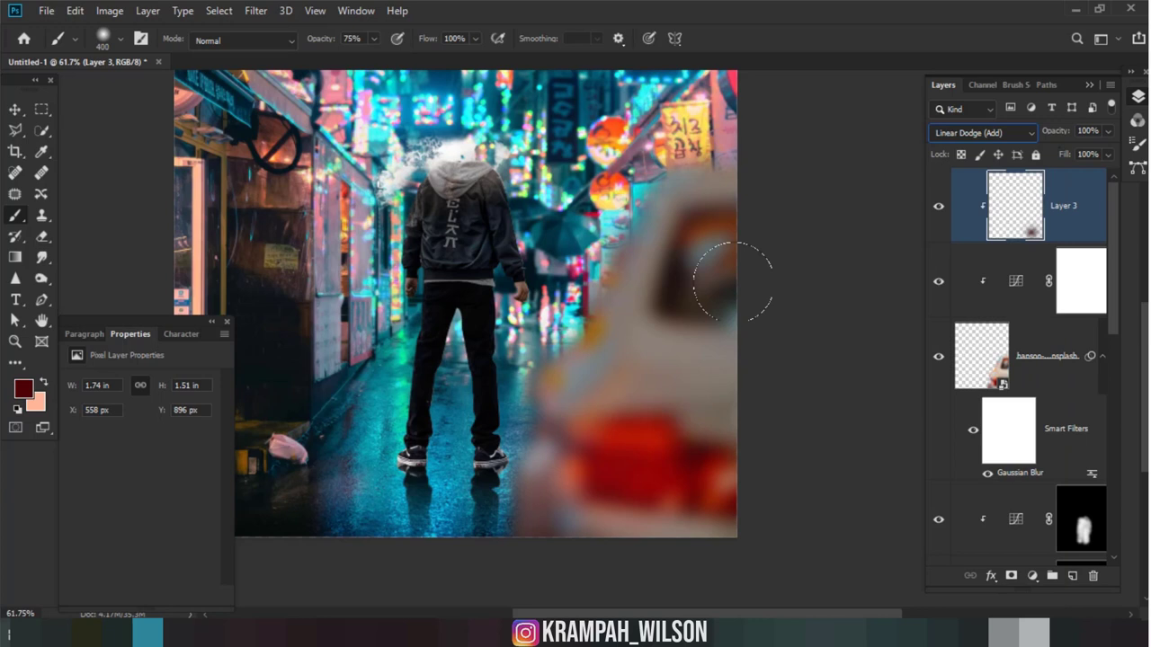
pyautogui.keyDown('alt'); pyautogui.click(707, 206); pyautogui.keyUp('alt')
pyautogui.moveTo(710, 216)
pyautogui.mouseDown()
pyautogui.moveTo(720, 260)
pyautogui.moveTo(648, 432)
pyautogui.mouseUp()
pyautogui.moveTo(724, 455); pyautogui.dragTo(711, 468)
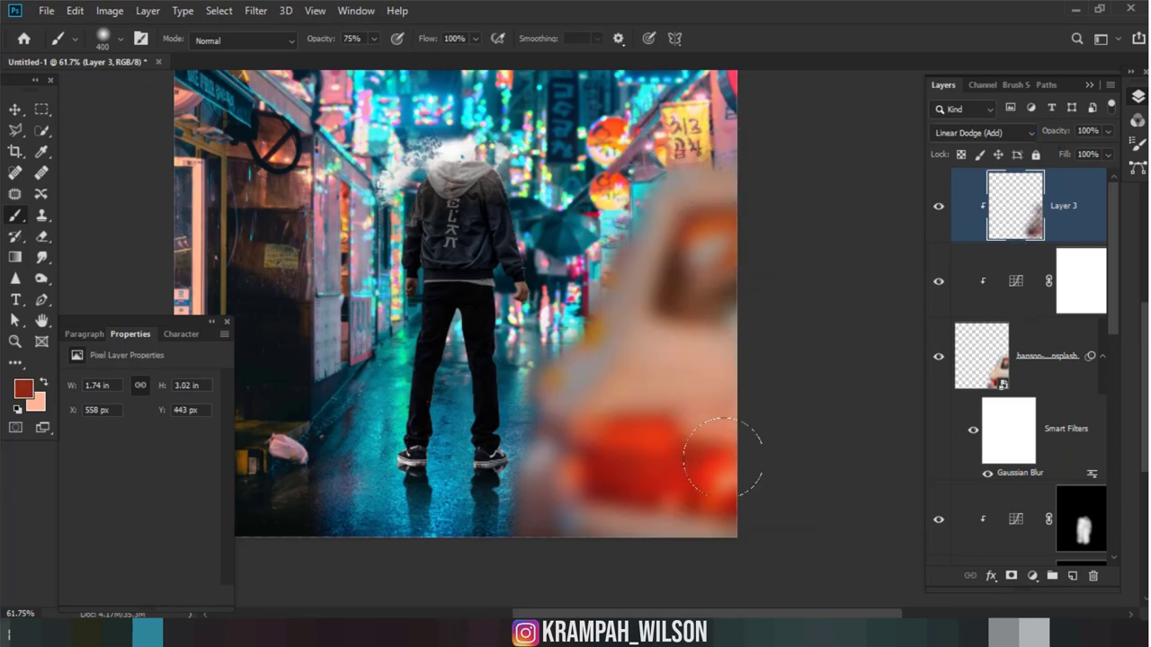
# Step: Toggle Layer 3's visibility to compare the glow and reposition the view
pyautogui.keyDown('alt'); pyautogui.scroll(-3, 611, 416); pyautogui.keyUp('alt')
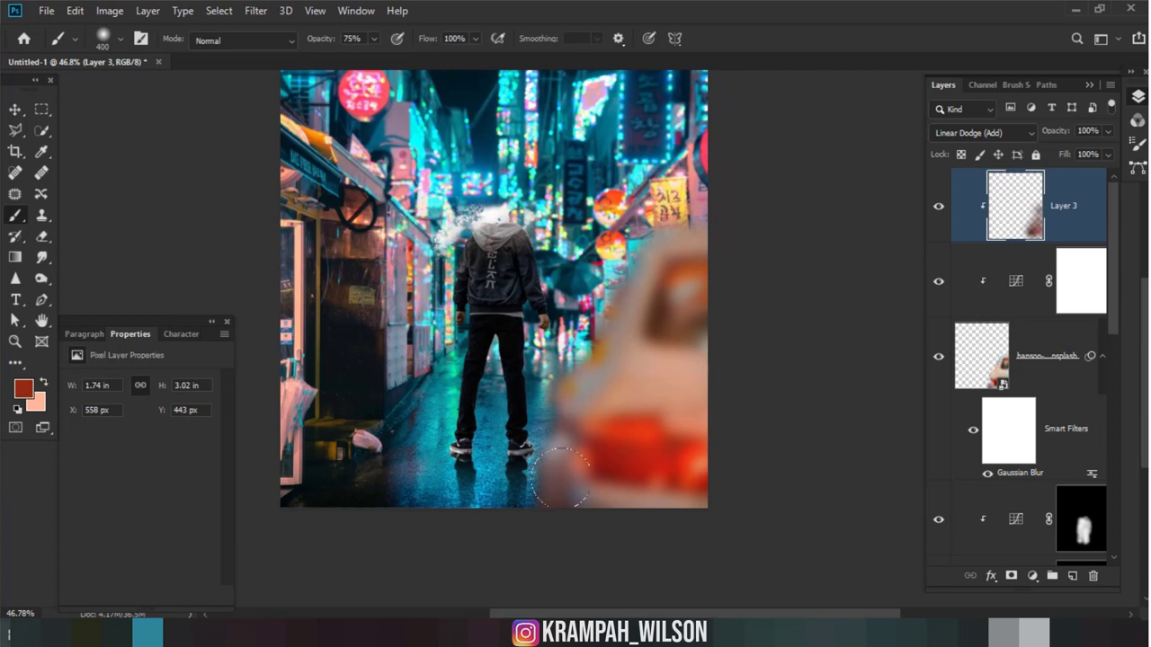
pyautogui.click(938, 209)
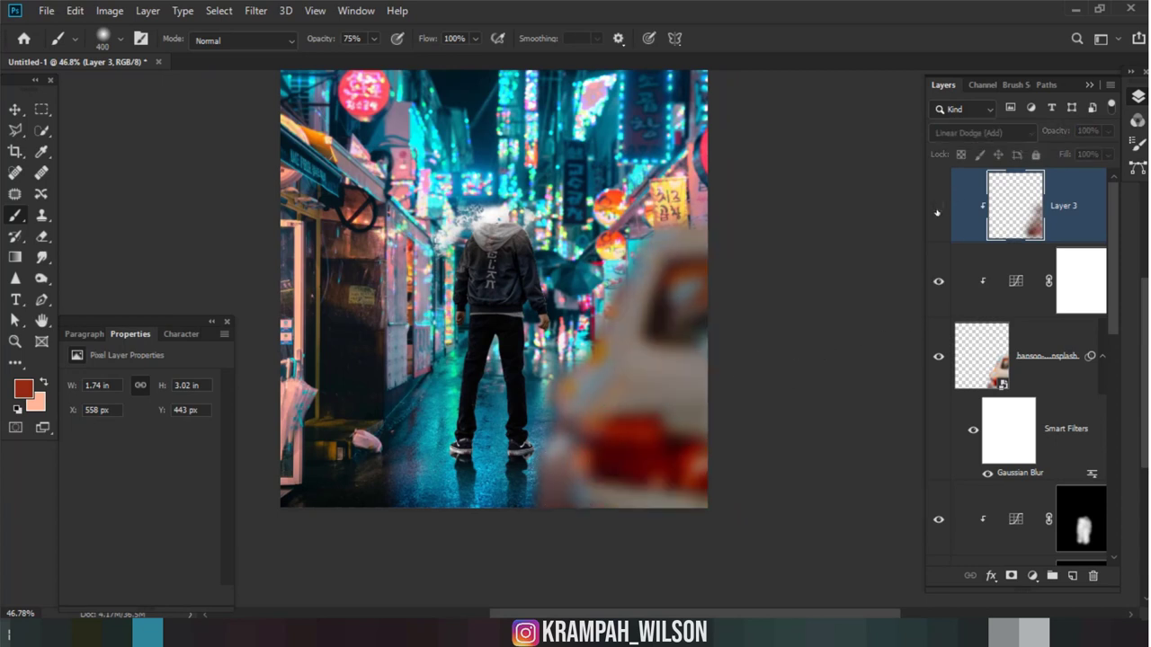
pyautogui.click(938, 208)
pyautogui.moveTo(530, 283); pyautogui.dragTo(575, 311)
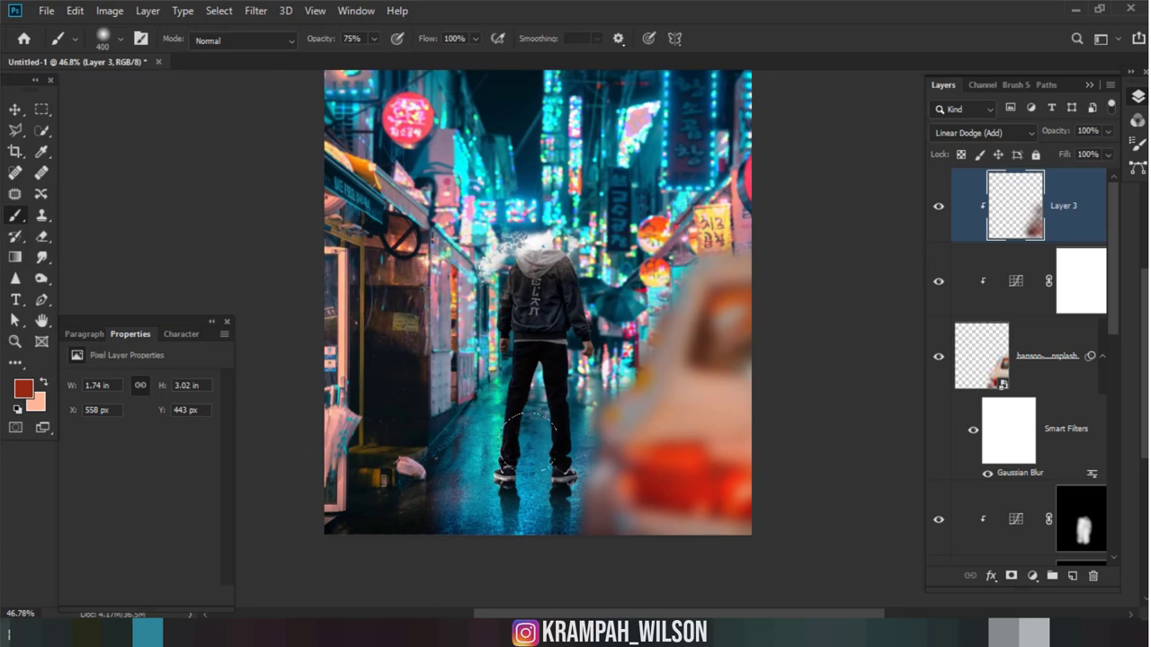
pyautogui.scroll(3, 522, 423)
pyautogui.scroll(-2, 521, 423)
pyautogui.scroll(-1, 535, 433)
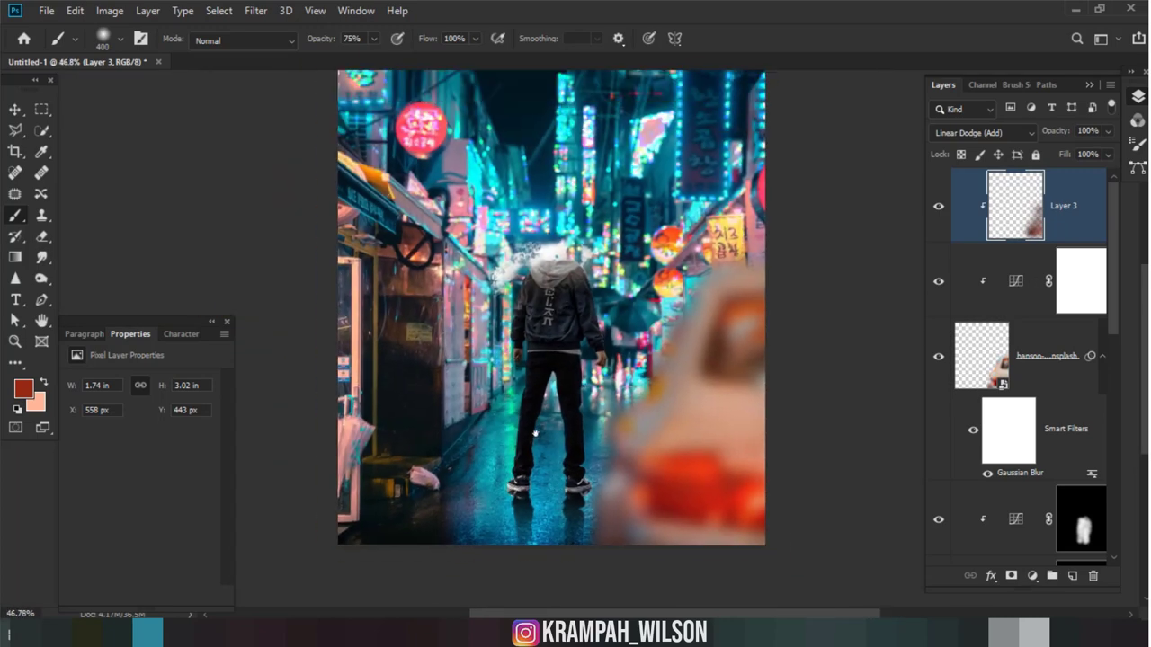
pyautogui.scroll(-1, 535, 433)
pyautogui.scroll(-3, 1061, 404)
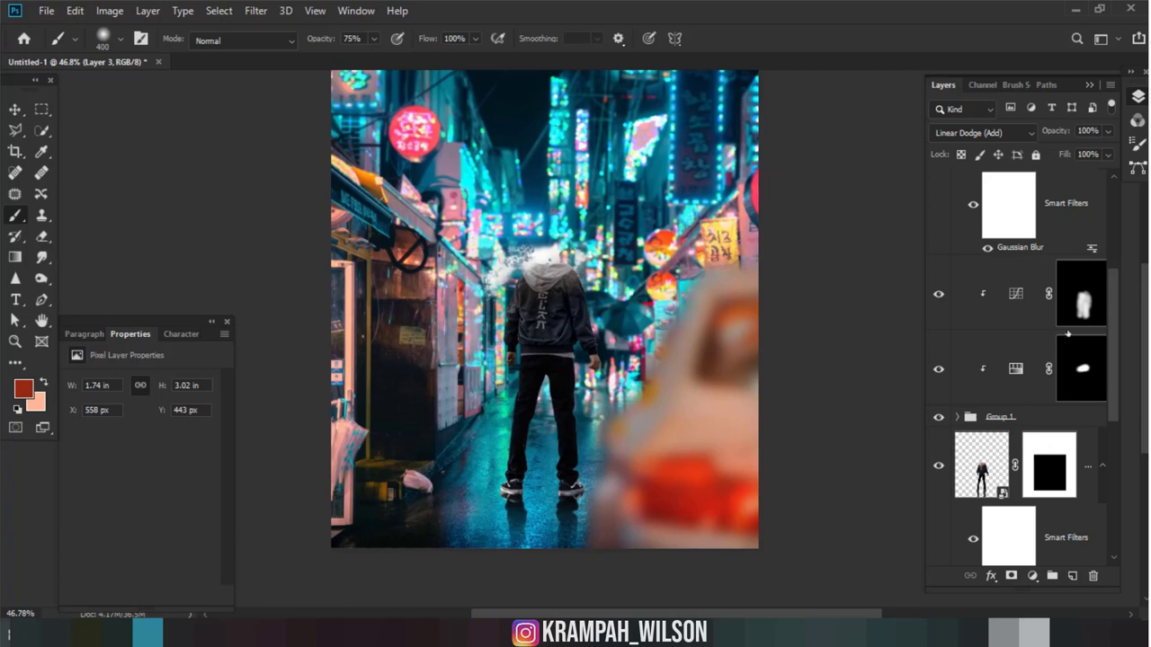
# Step: Select the street photo copy layer and duplicate it
pyautogui.click(1090, 302)
pyautogui.scroll(-3, 1062, 520)
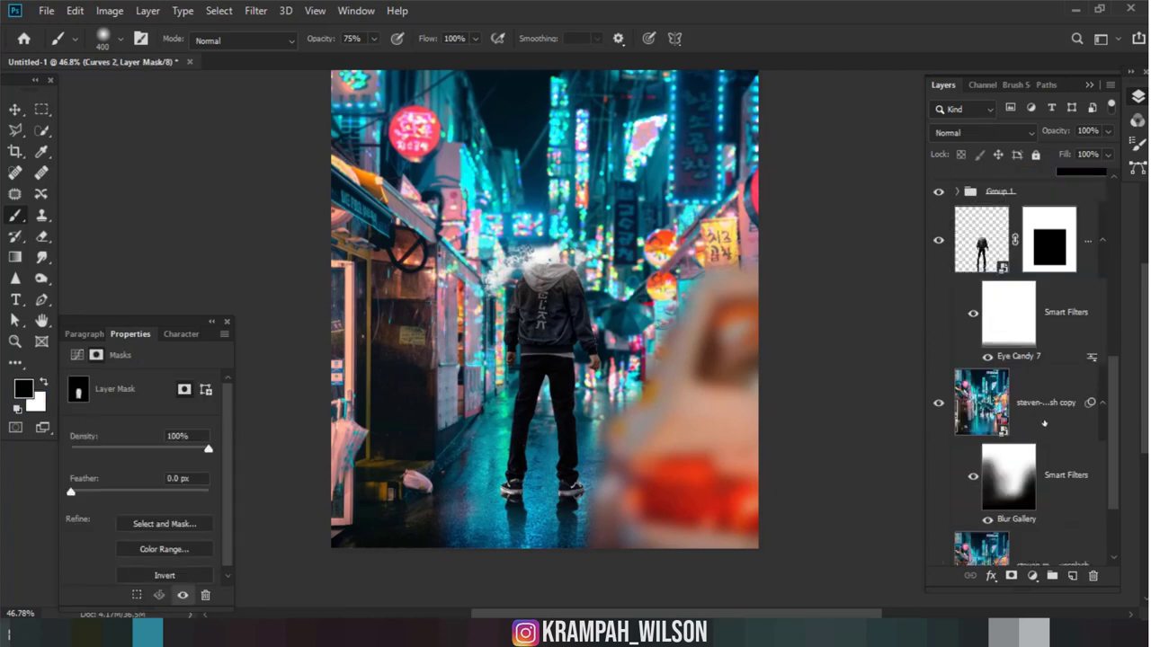
pyautogui.click(1046, 425)
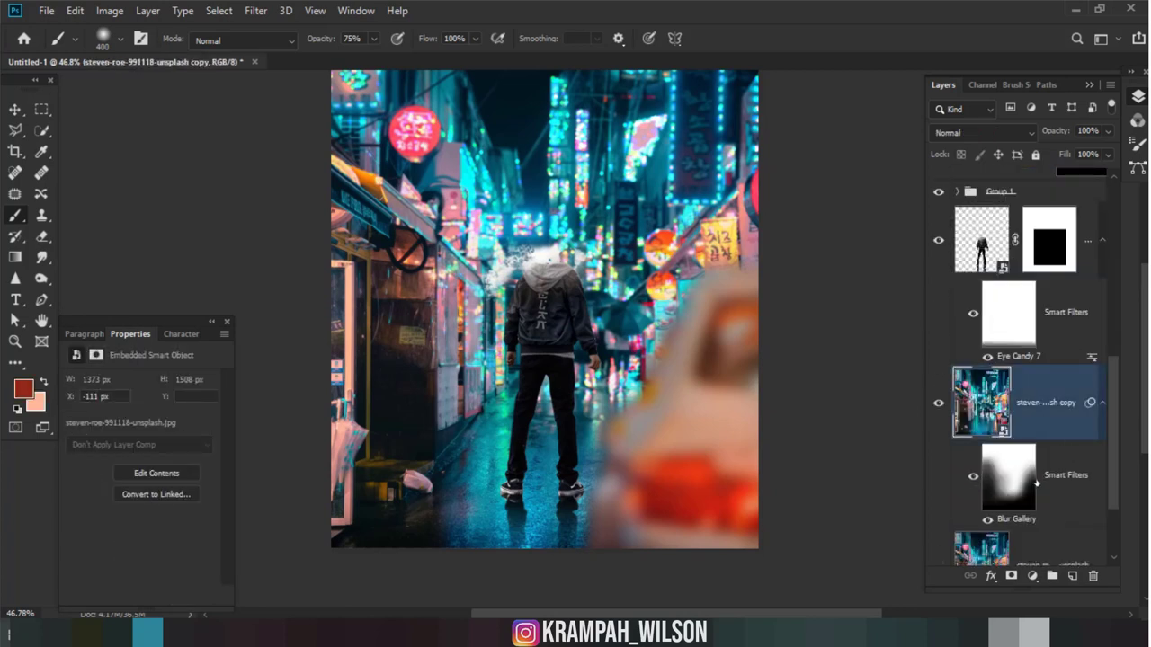
pyautogui.scroll(-2, 1037, 484)
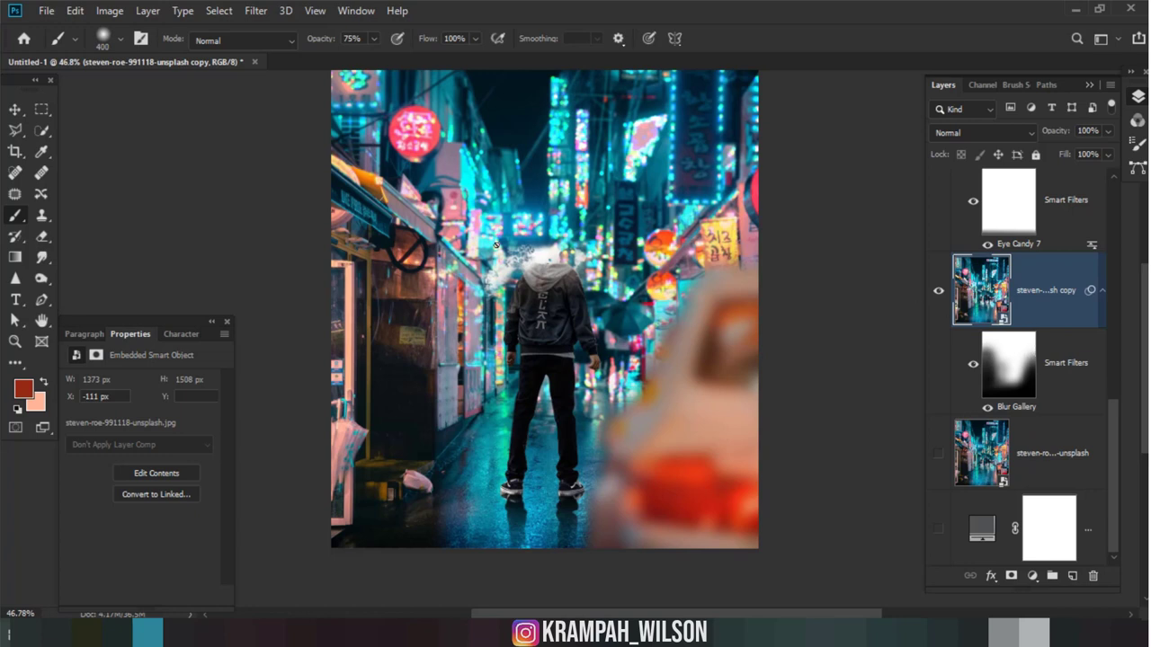
pyautogui.moveTo(1062, 313); pyautogui.dragTo(1073, 575)
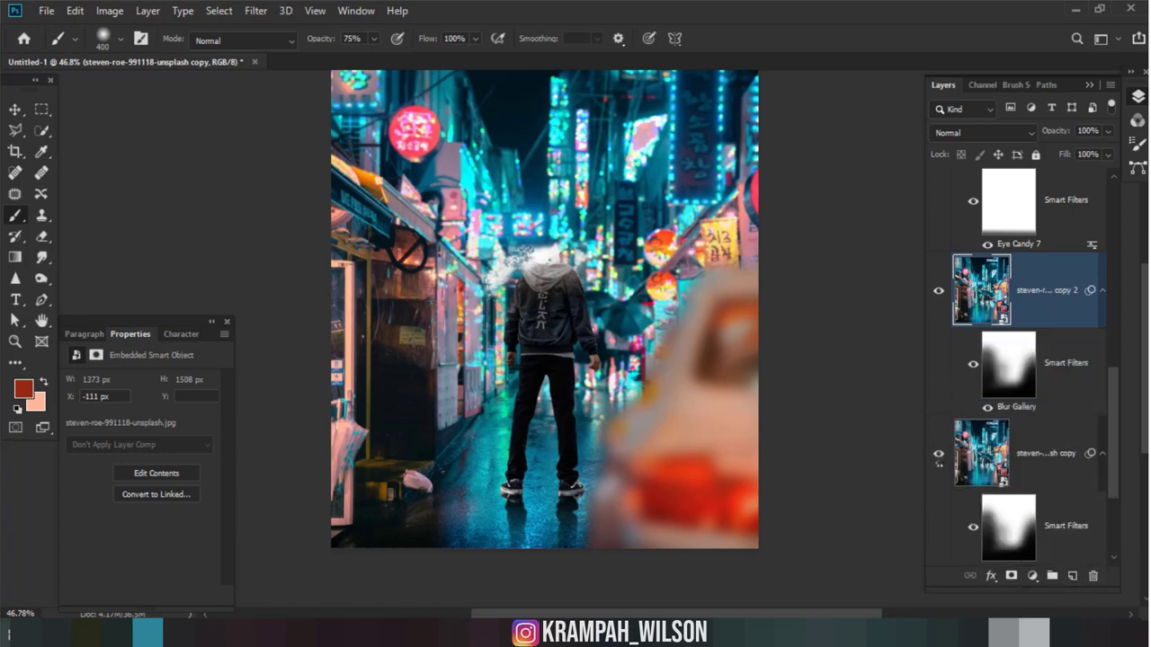
# Step: Convert the duplicate to a smart object and launch Topaz Detail on it
pyautogui.rightClick(1047, 299)
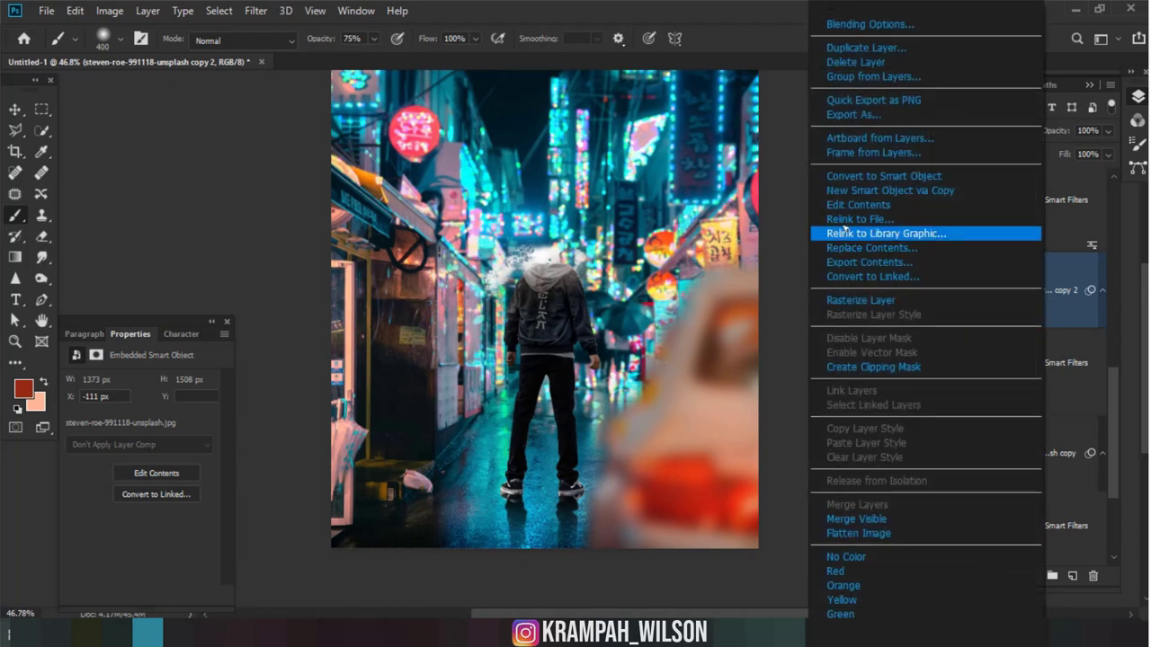
pyautogui.click(877, 176)
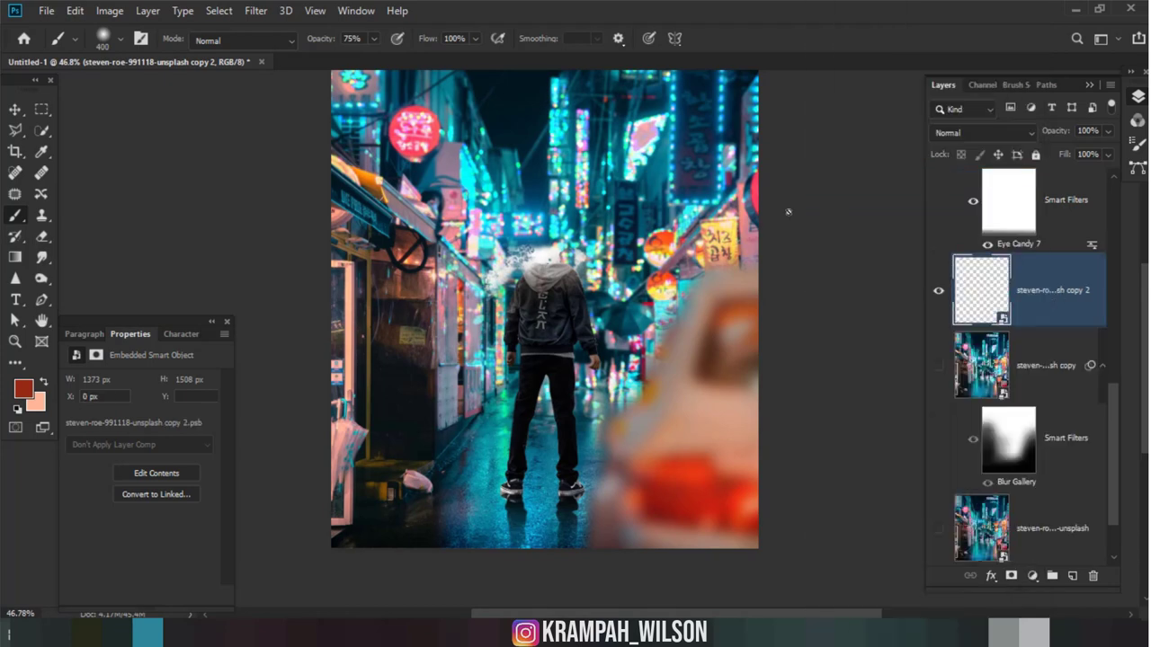
pyautogui.click(255, 11)
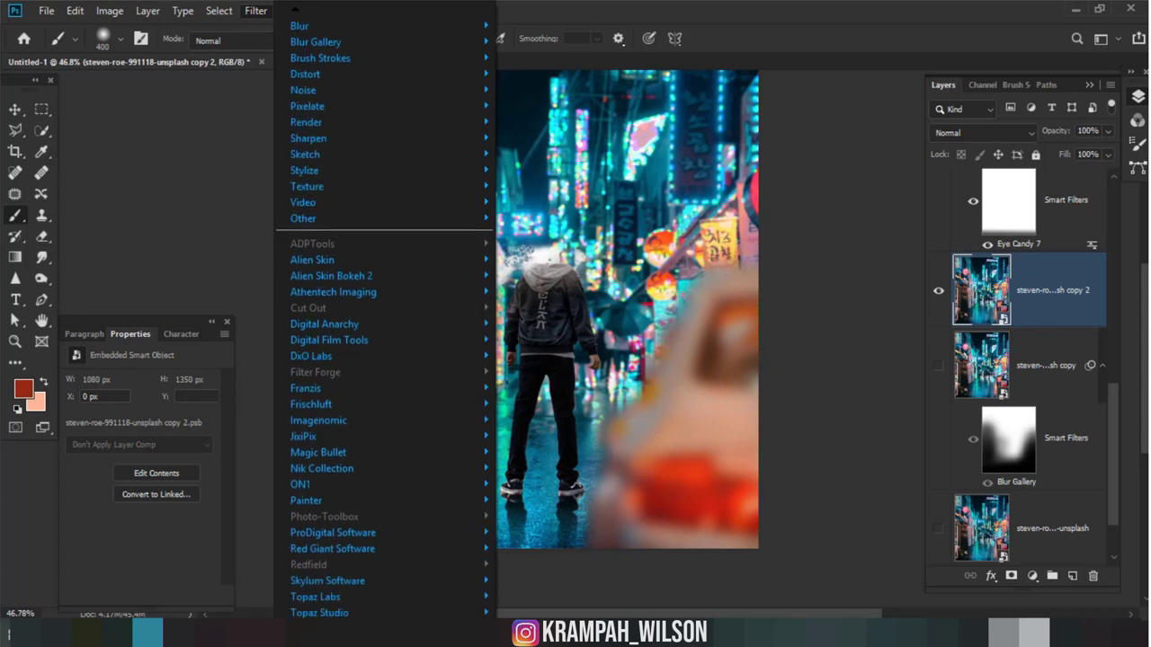
pyautogui.moveTo(316, 597)
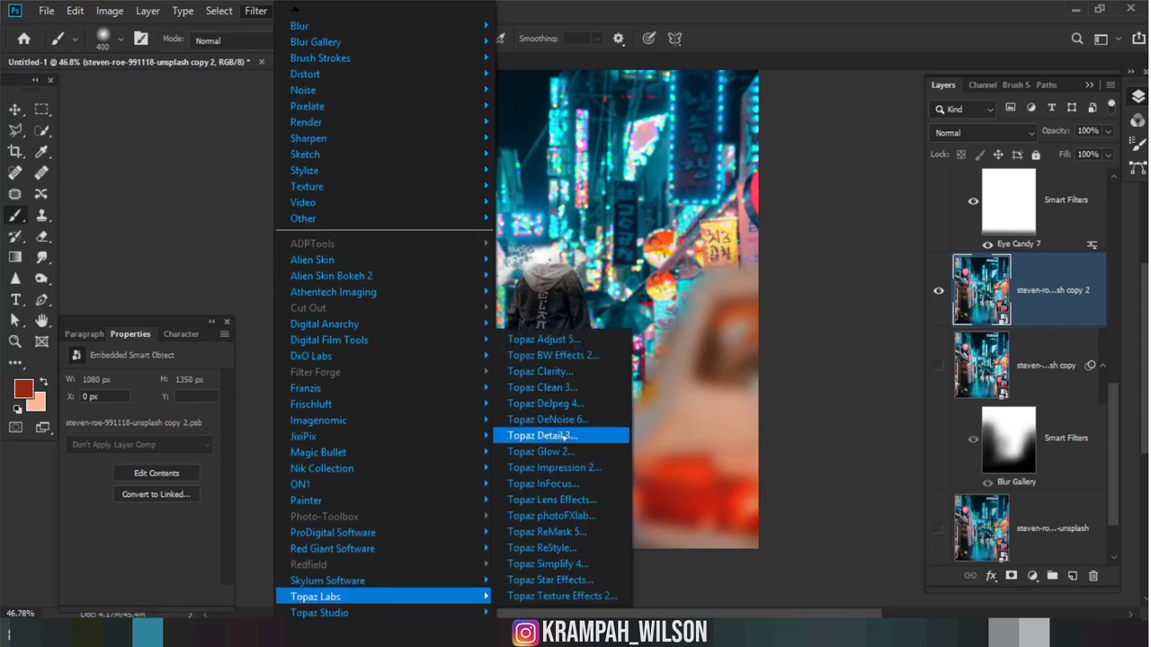
pyautogui.click(544, 404)
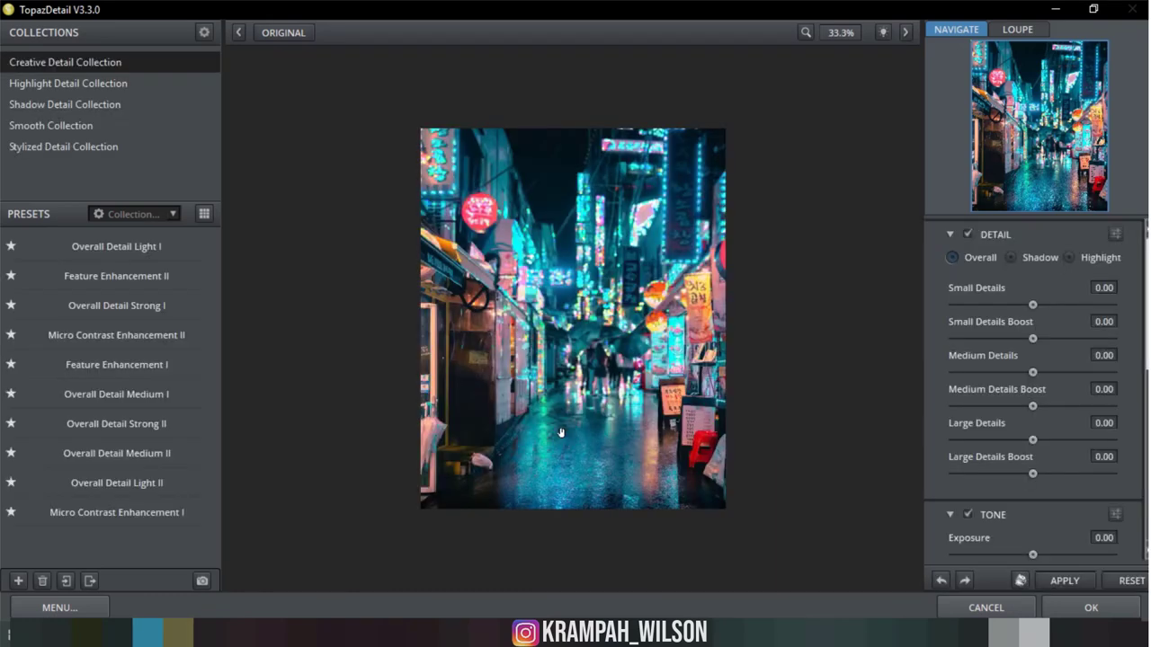
# Step: At 100% zoom, raise highlight Small Details to 0.31 and shadow Small Details, boost 0.36
pyautogui.click(568, 329)
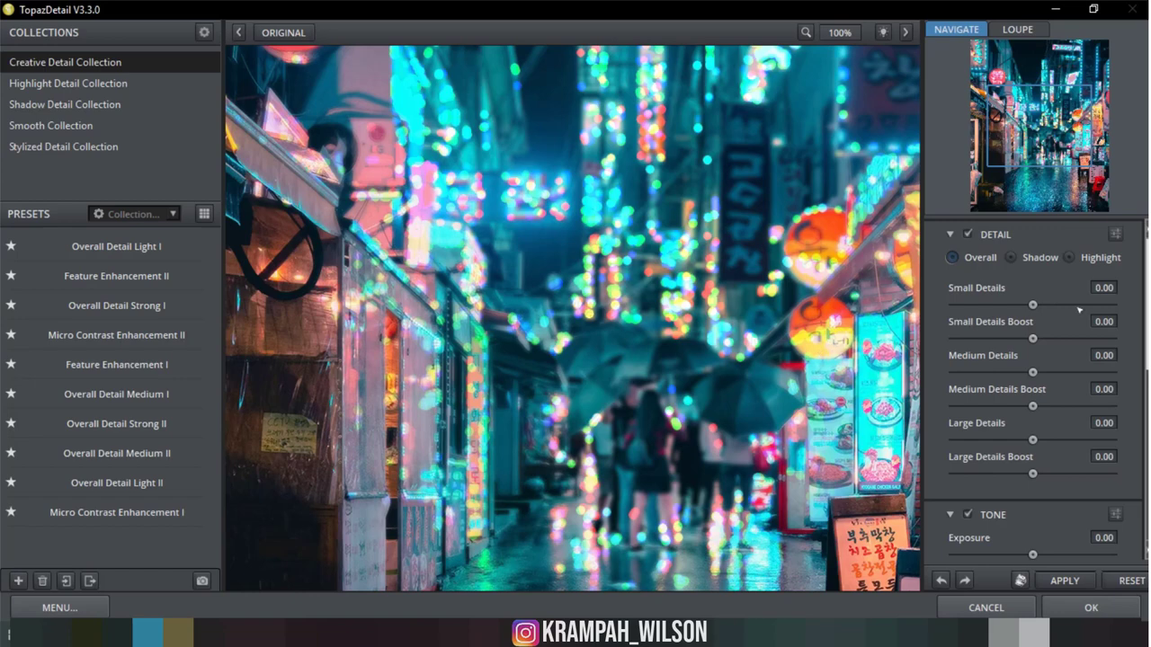
pyautogui.click(1079, 257)
pyautogui.moveTo(589, 412); pyautogui.dragTo(585, 216)
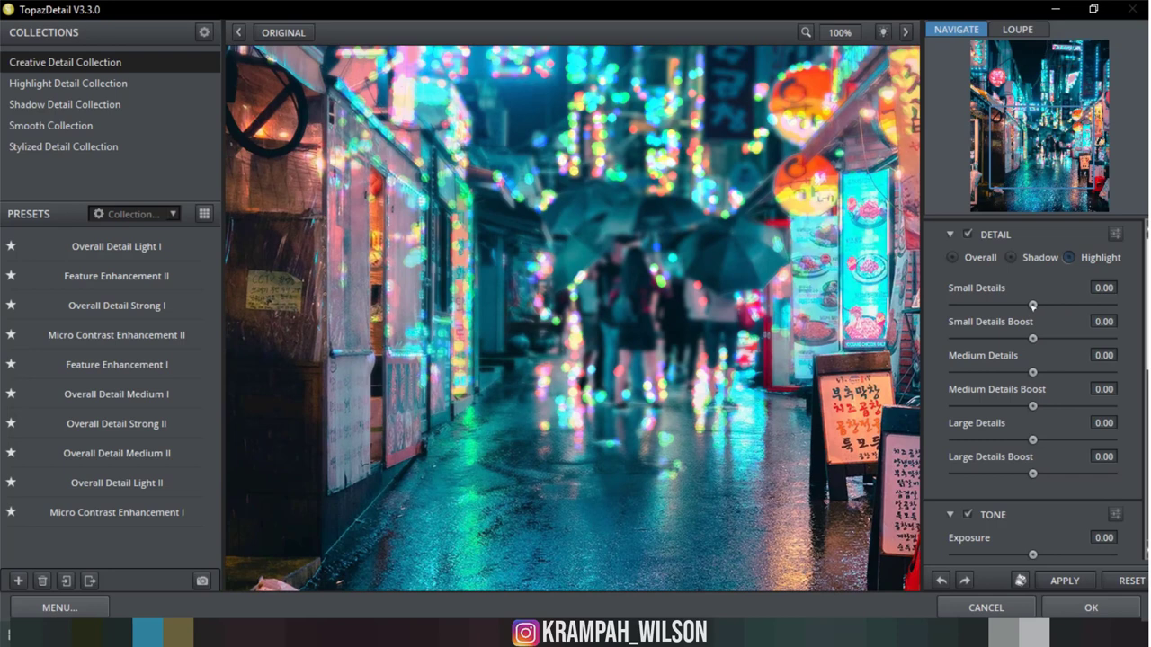
pyautogui.moveTo(1032, 306); pyautogui.dragTo(1057, 306)
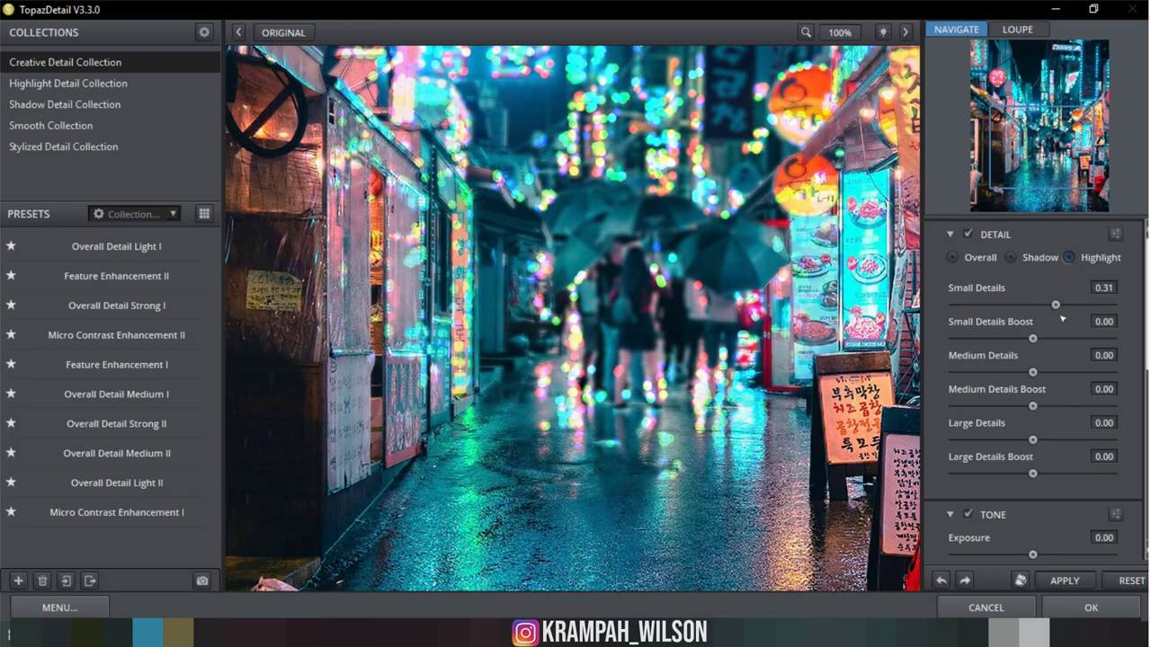
pyautogui.click(1030, 258)
pyautogui.moveTo(1032, 306); pyautogui.dragTo(1079, 306)
pyautogui.moveTo(1034, 339); pyautogui.dragTo(1061, 339)
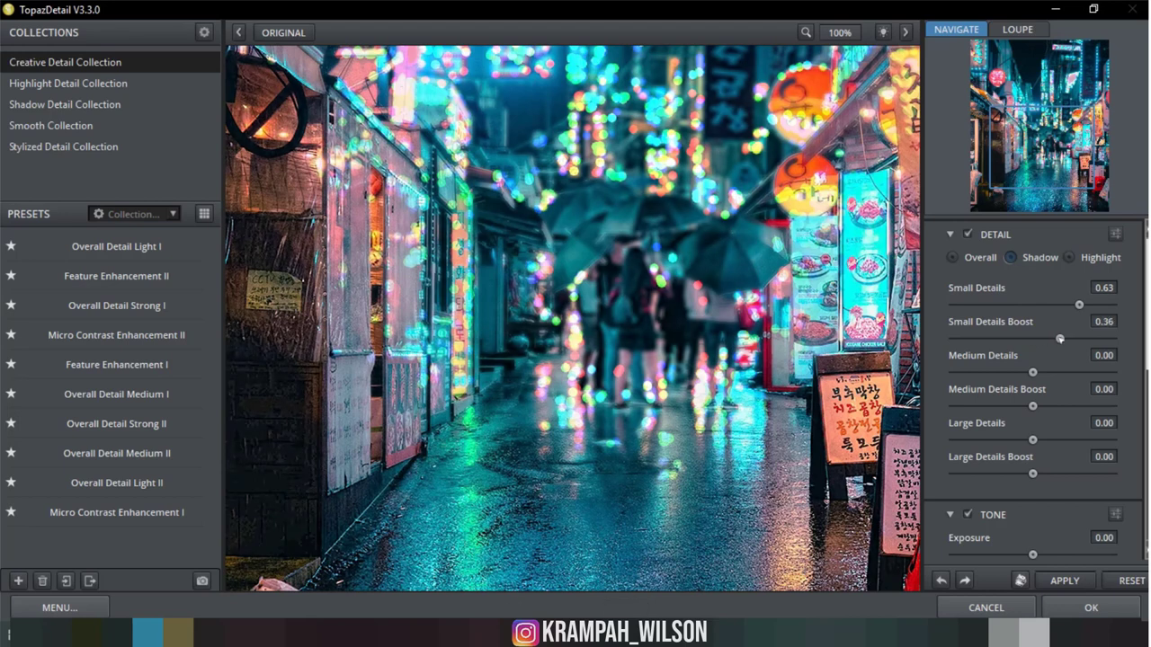
# Step: Set overall Small Details −0.10, Boost 0.17, Medium Details −0.03, then apply to Photoshop
pyautogui.click(981, 259)
pyautogui.moveTo(1033, 340)
pyautogui.mouseDown()
pyautogui.moveTo(1054, 339)
pyautogui.moveTo(1043, 373)
pyautogui.mouseUp()
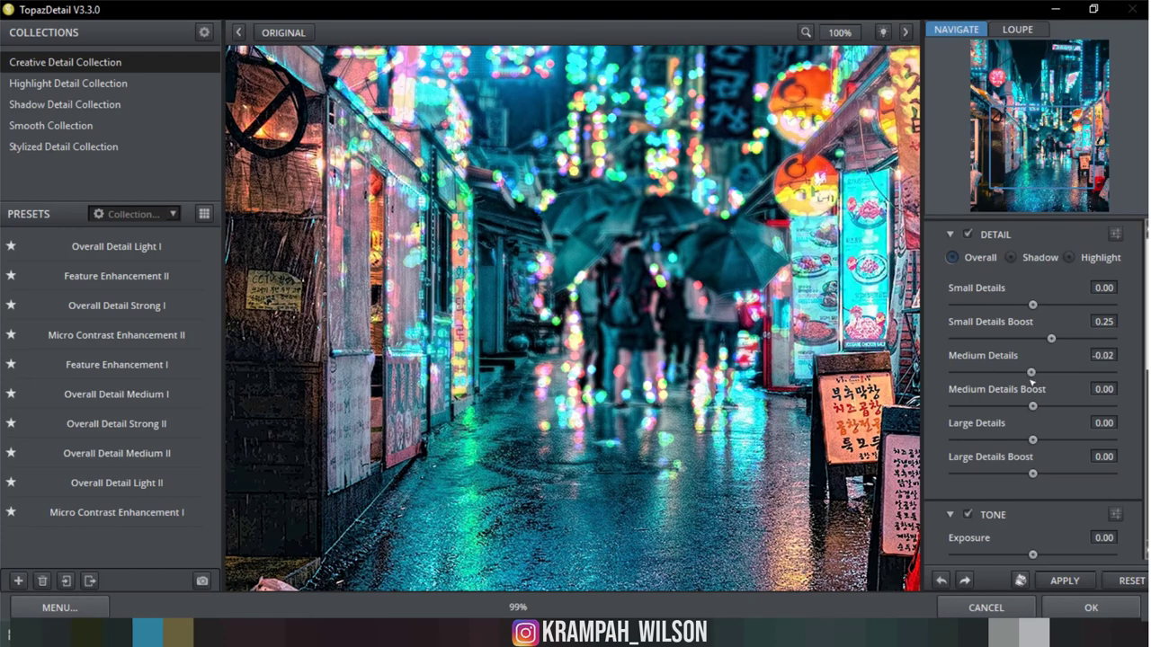
pyautogui.moveTo(1043, 373); pyautogui.dragTo(1030, 372)
pyautogui.moveTo(725, 475); pyautogui.dragTo(697, 338)
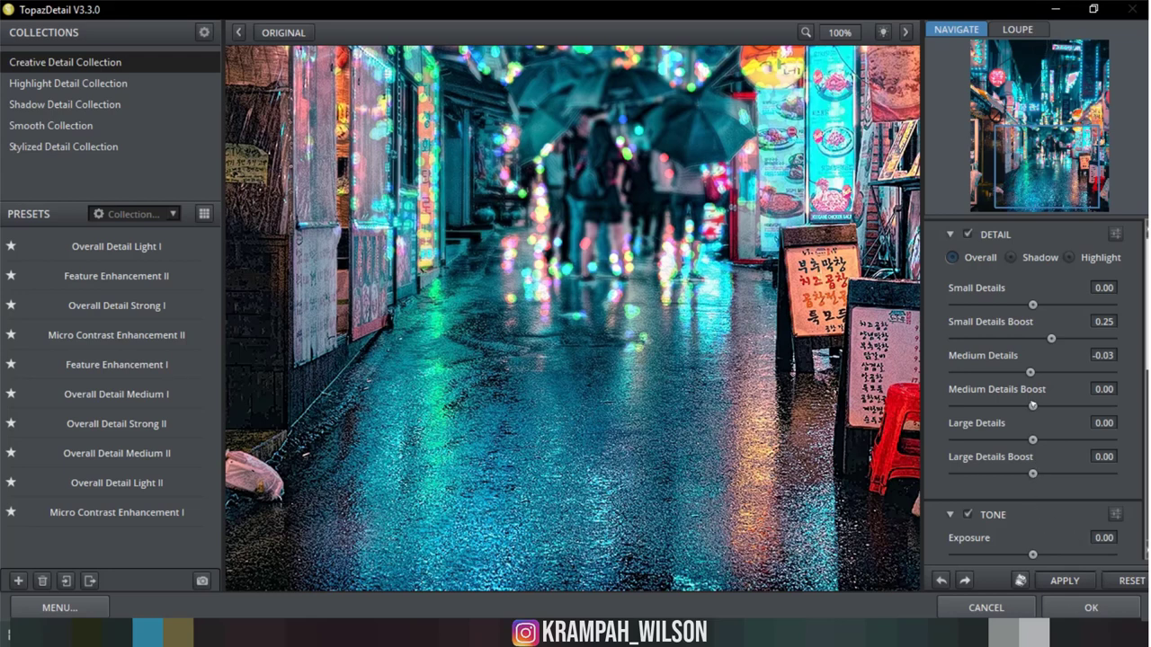
pyautogui.moveTo(1033, 305); pyautogui.dragTo(1046, 342)
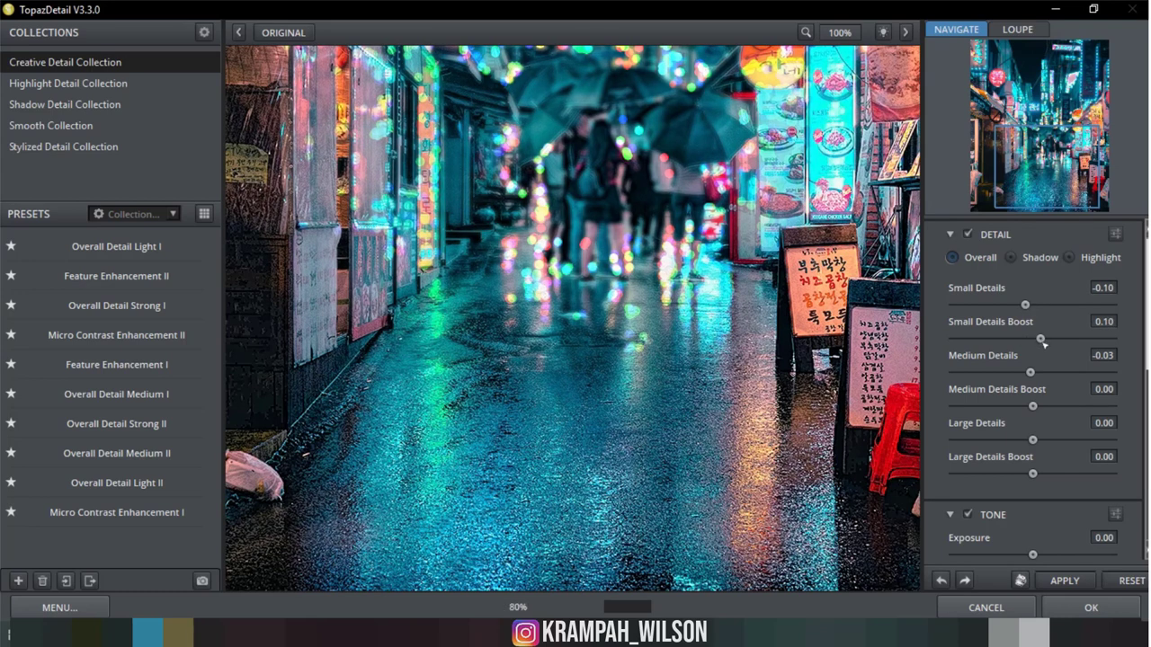
pyautogui.click(1067, 581)
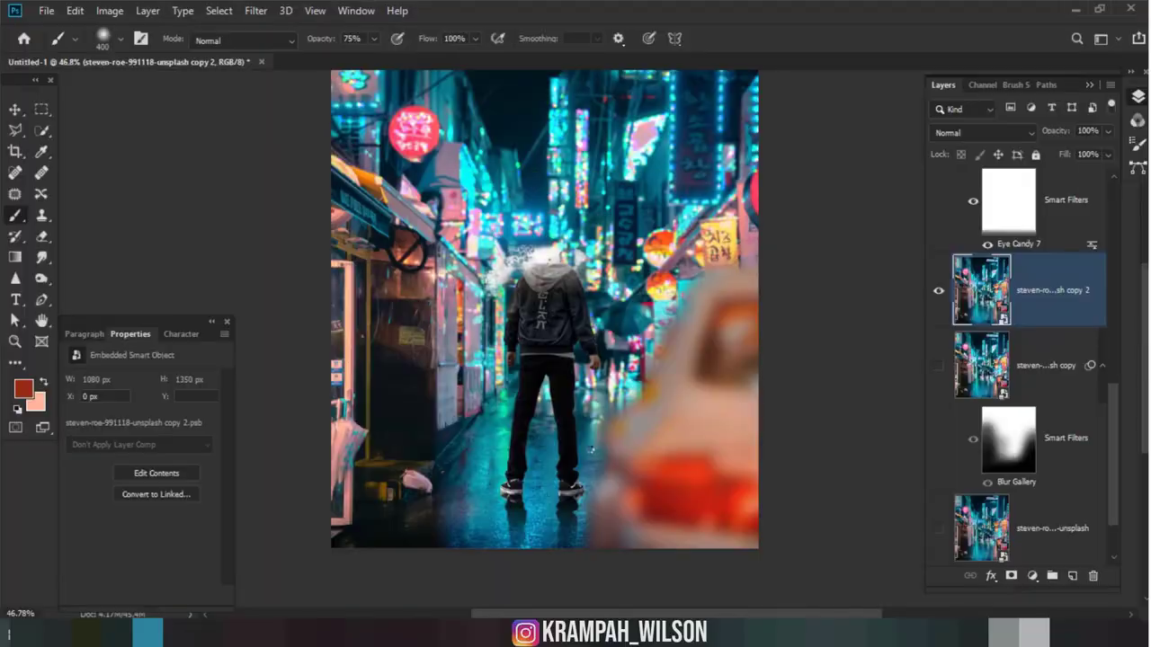
# Step: Add a new Curves adjustment layer for the hooded figure
pyautogui.scroll(3, 589, 450)
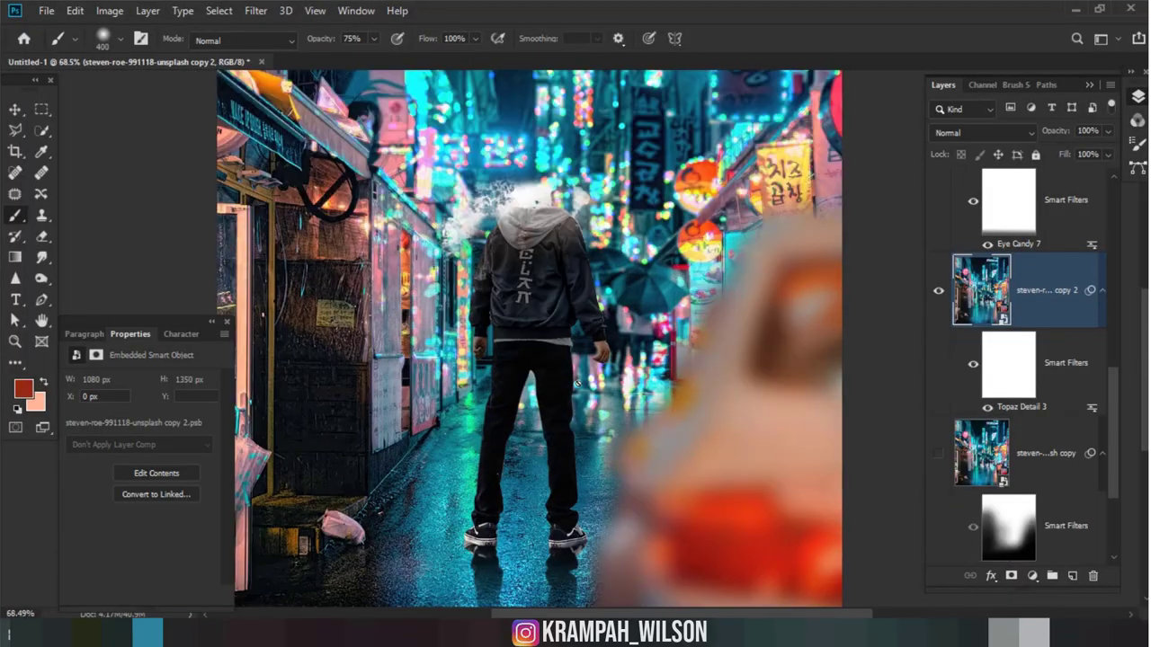
pyautogui.scroll(-2, 589, 450)
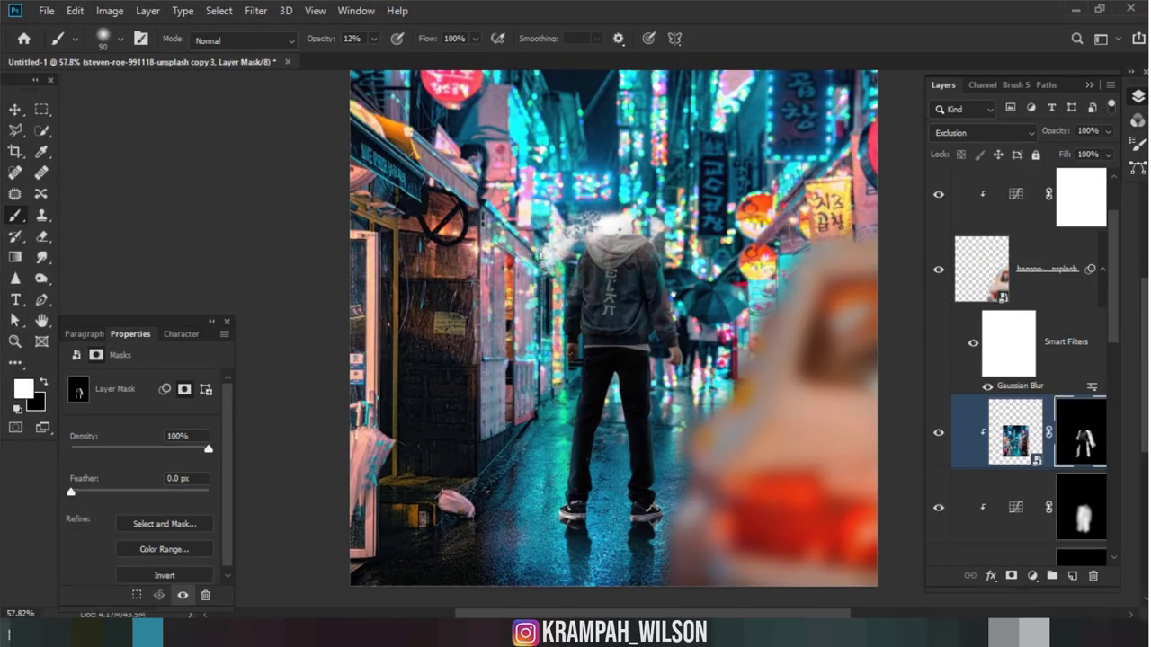
pyautogui.scroll(2, 652, 324)
pyautogui.scroll(2, 652, 324)
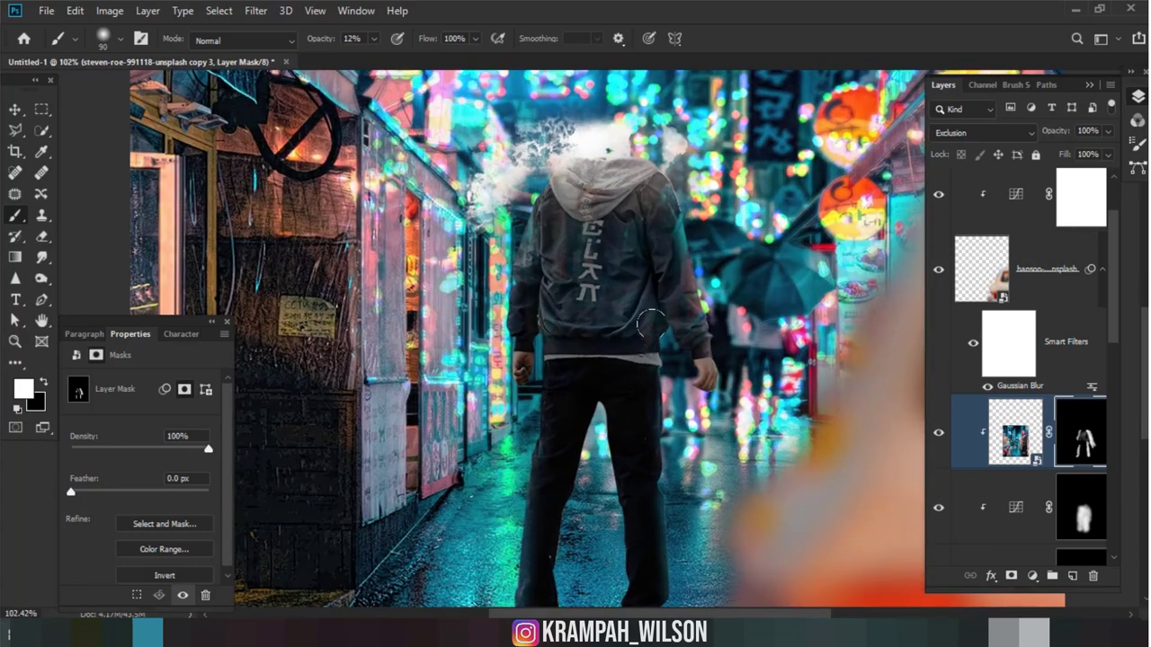
pyautogui.scroll(-2, 652, 324)
pyautogui.scroll(-1, 585, 338)
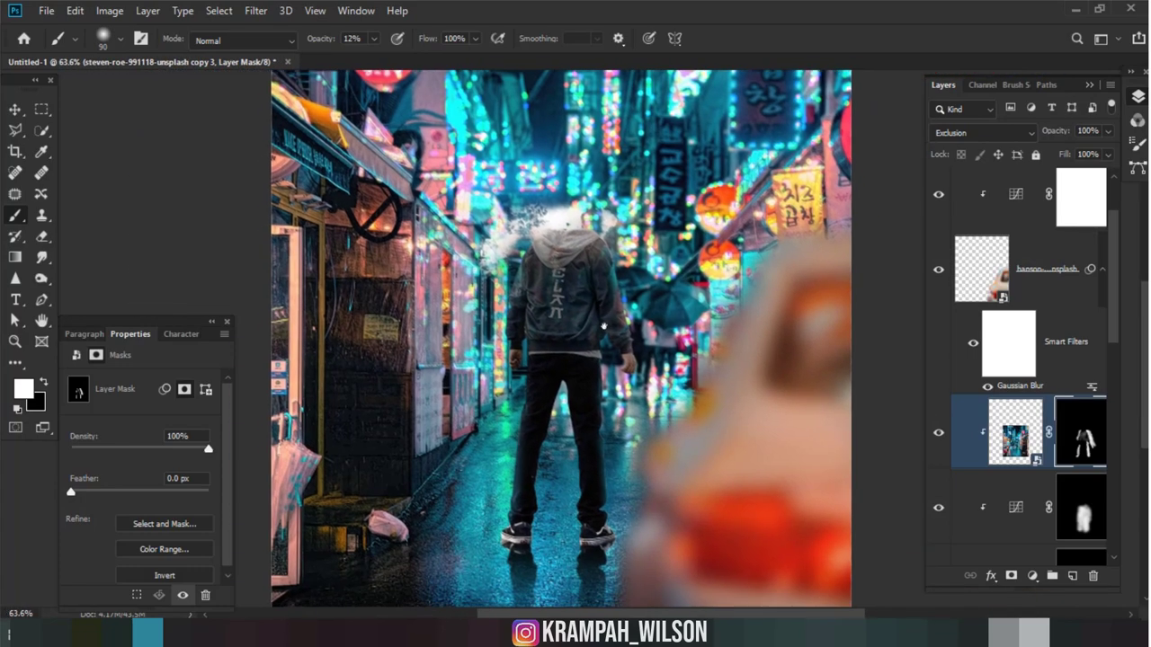
pyautogui.scroll(1, 602, 324)
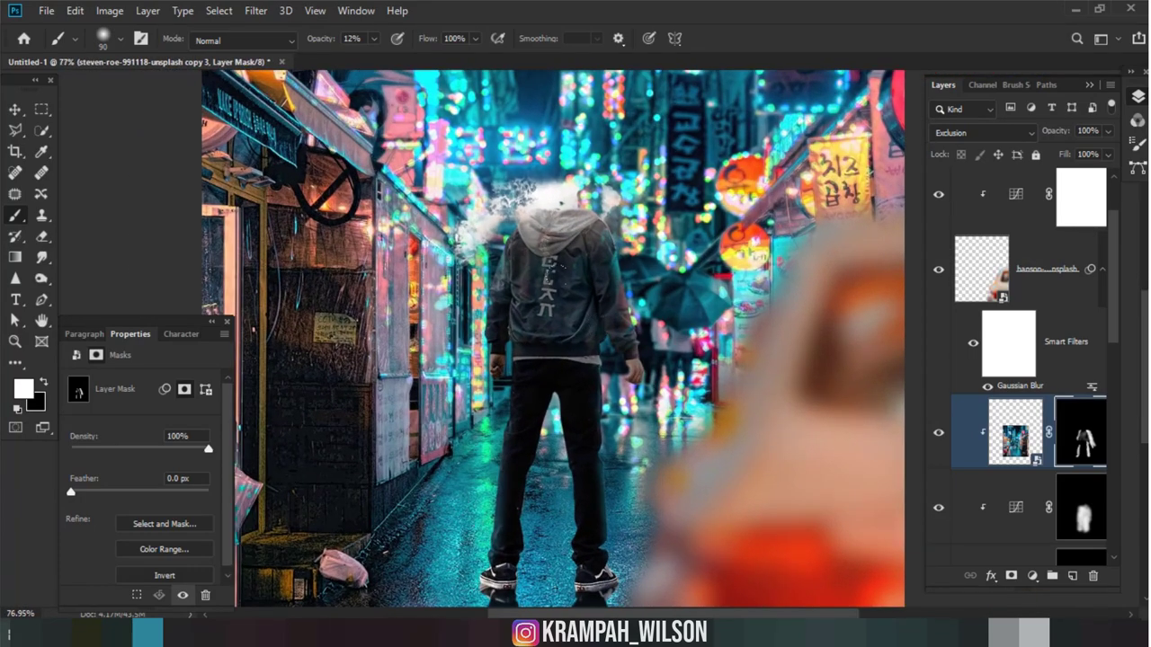
pyautogui.click(1033, 575)
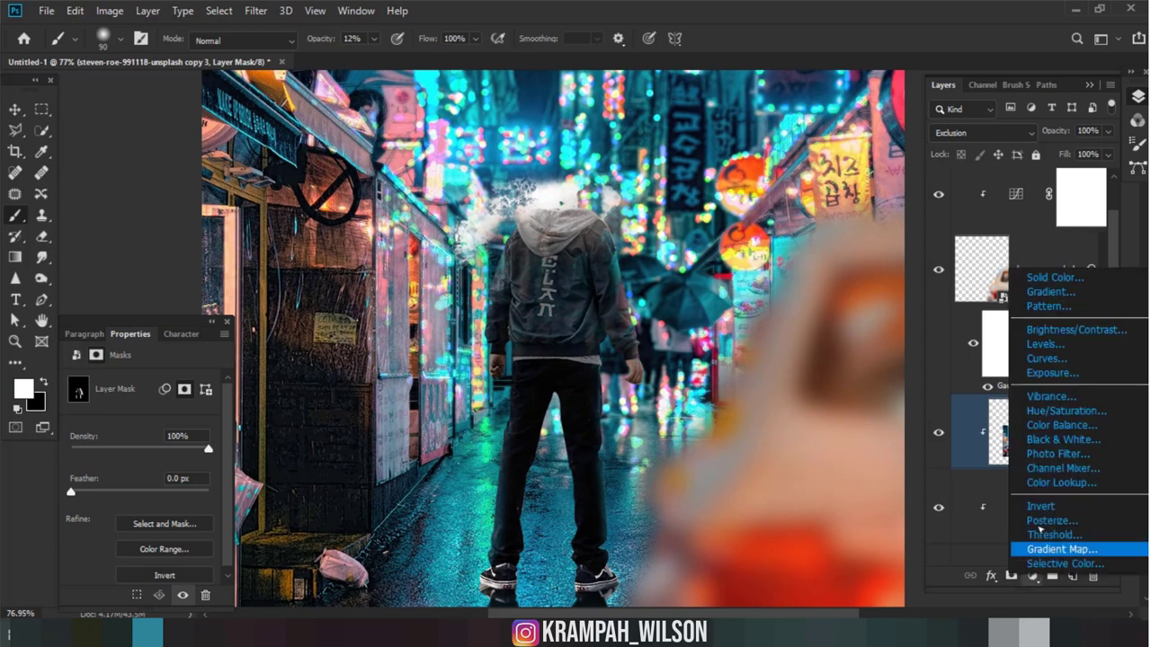
pyautogui.click(1046, 358)
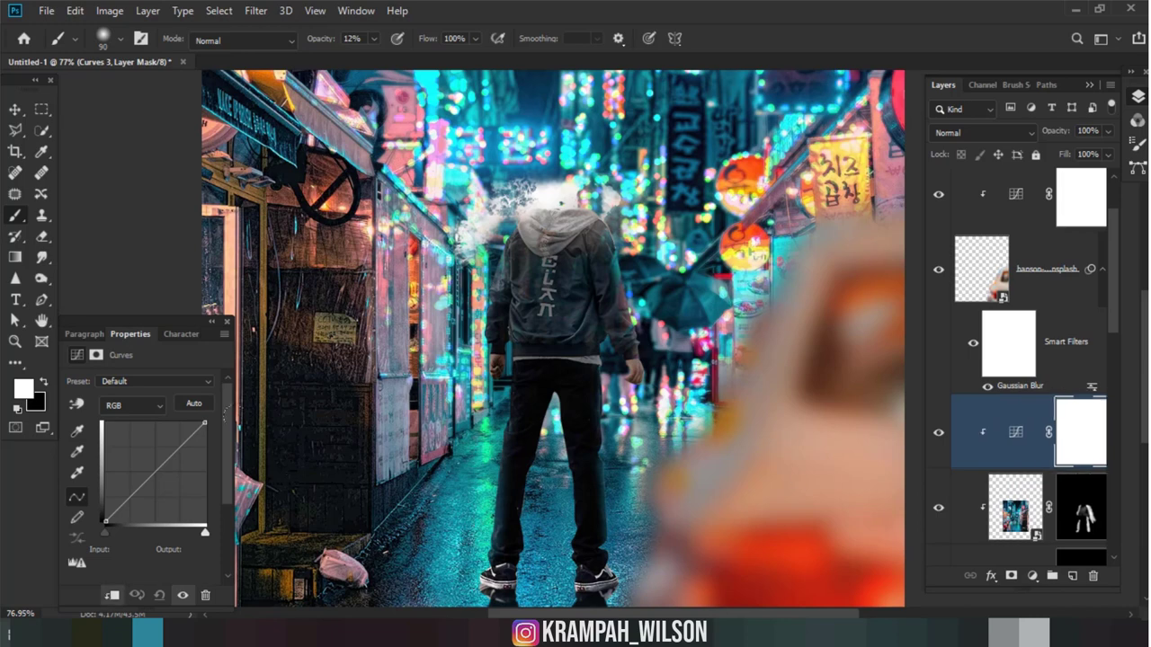
# Step: Pull the Blue curve's white point in to 216 and lower the Red curve's top point
pyautogui.click(133, 406)
pyautogui.click(126, 466)
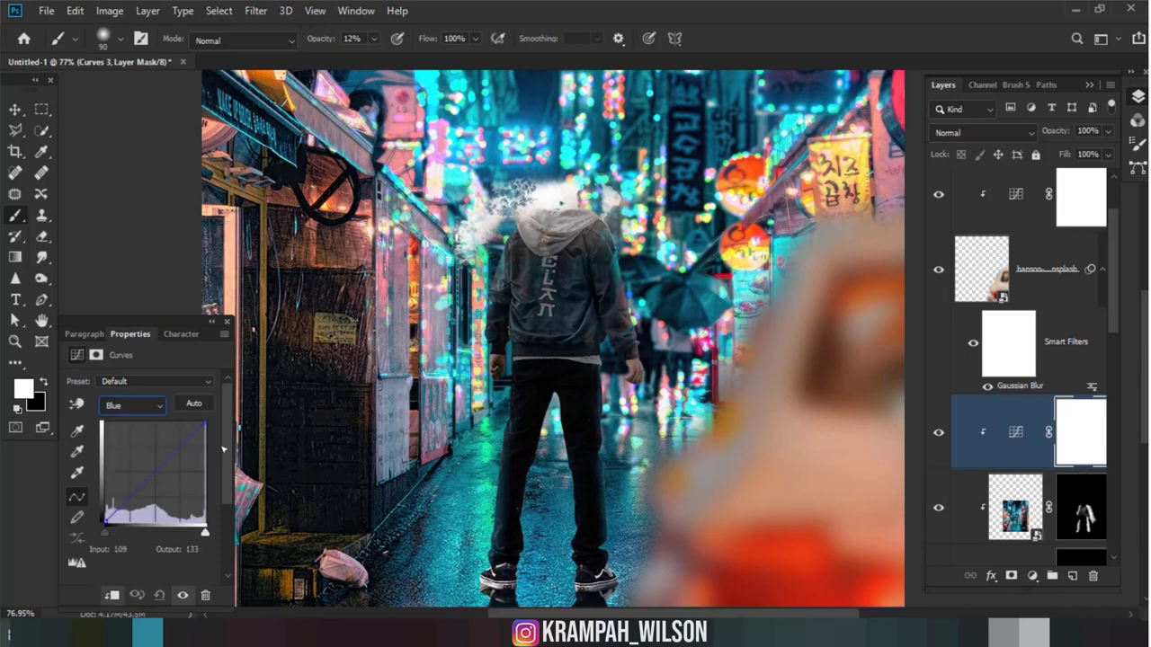
pyautogui.moveTo(205, 532); pyautogui.dragTo(190, 532)
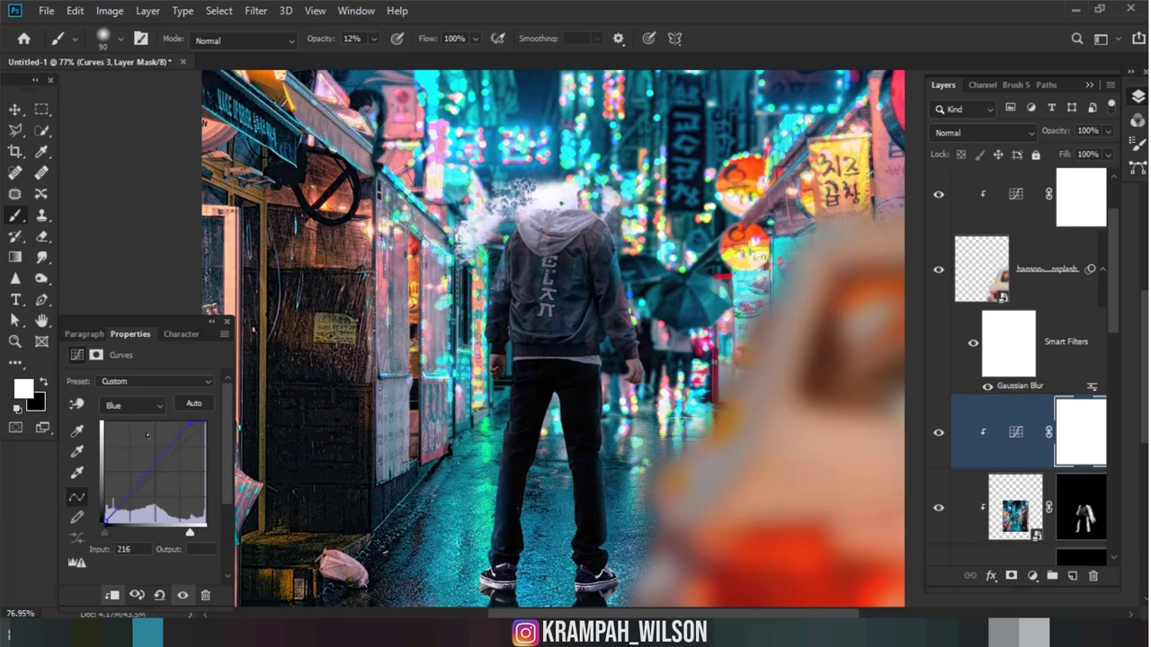
pyautogui.click(133, 406)
pyautogui.click(126, 466)
pyautogui.click(125, 413)
pyautogui.click(124, 437)
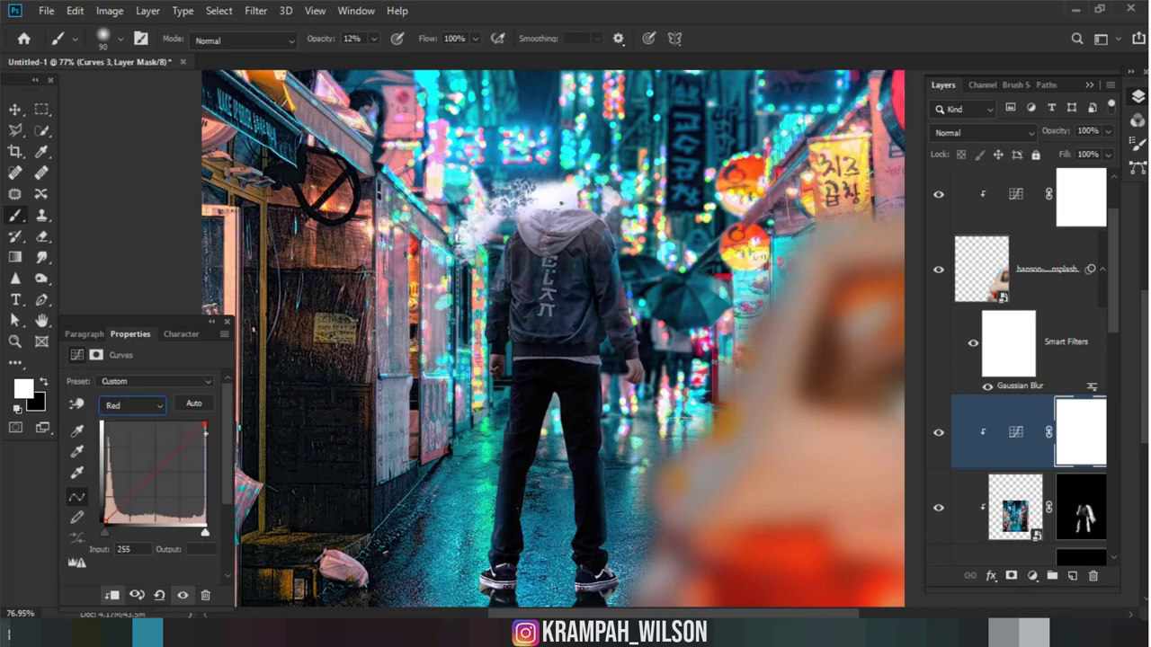
pyautogui.moveTo(205, 424); pyautogui.dragTo(206, 447)
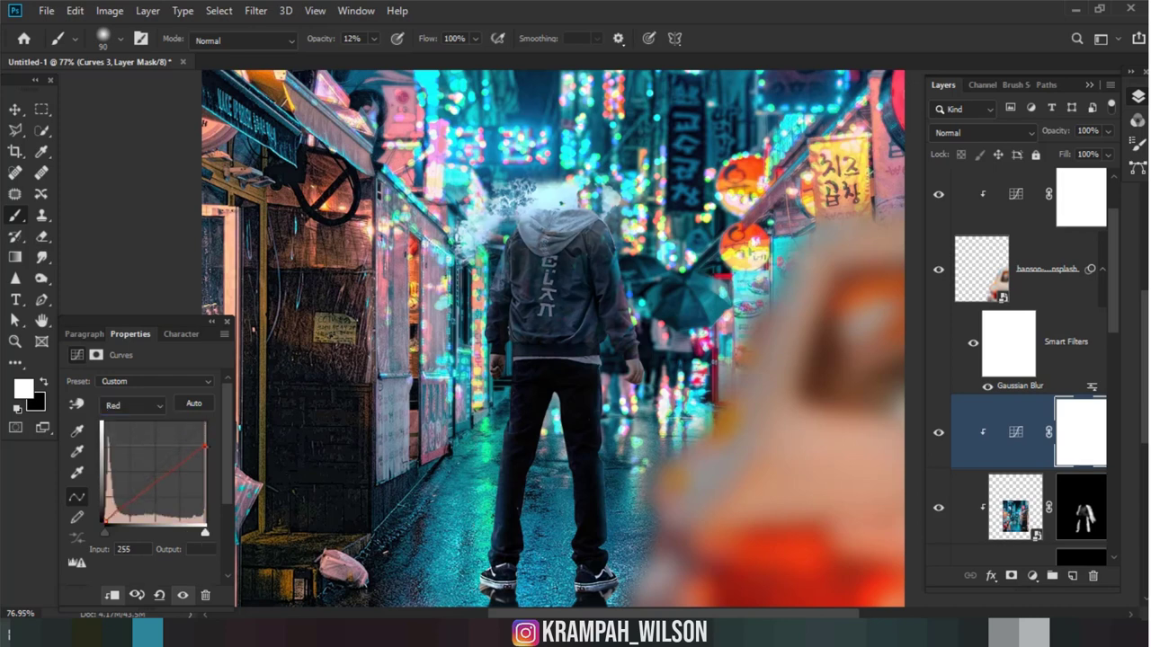
# Step: Lower the RGB top point and nudge the black point to darken the figure, comparing before and after
pyautogui.click(132, 406)
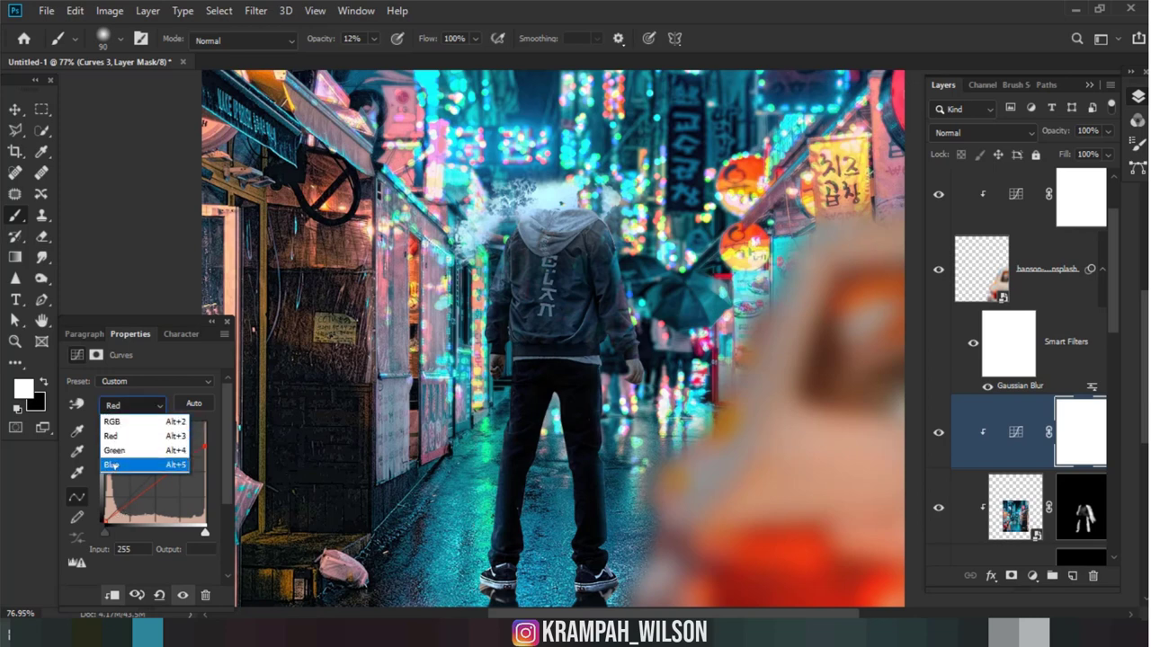
pyautogui.click(121, 465)
pyautogui.click(112, 407)
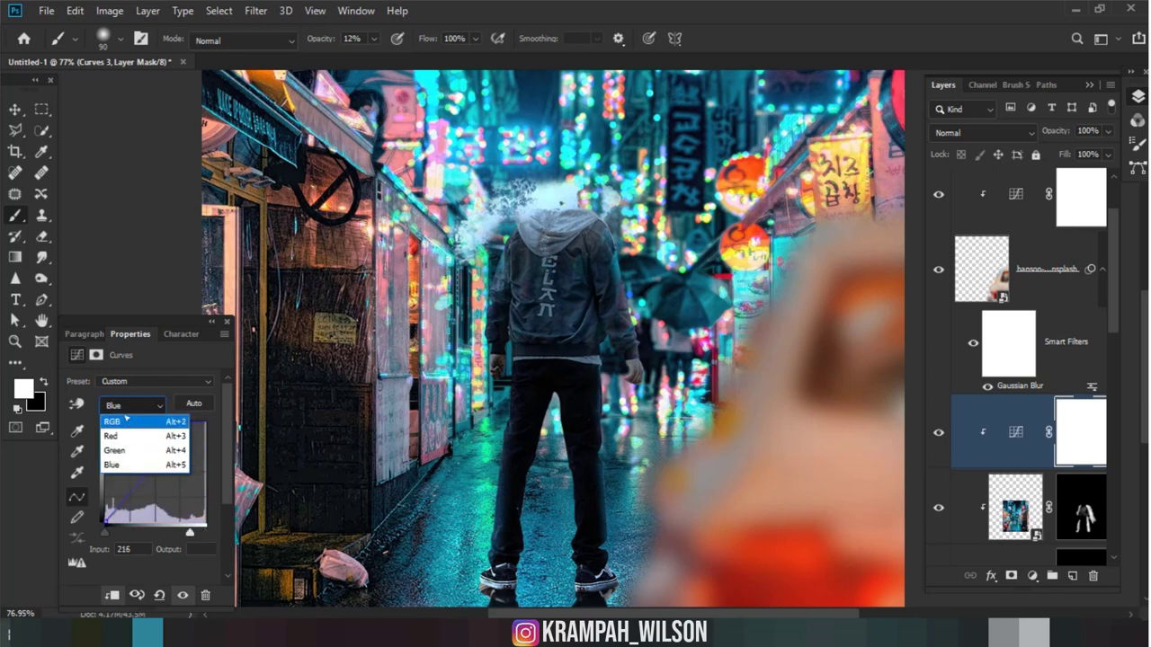
pyautogui.click(126, 420)
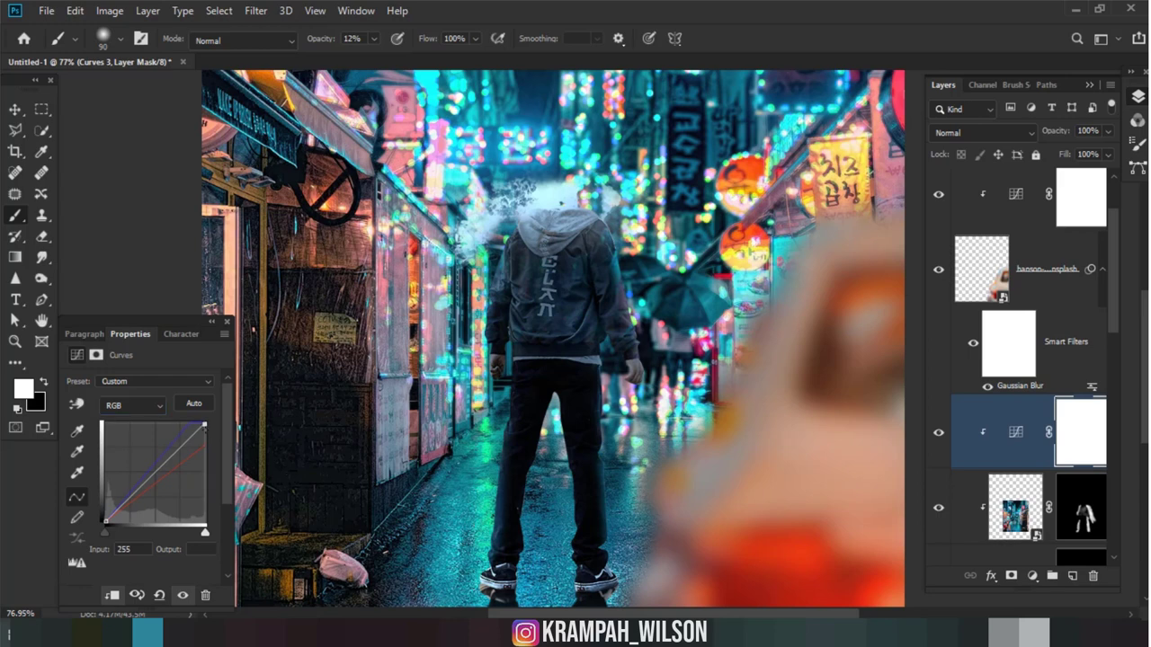
pyautogui.moveTo(204, 424); pyautogui.dragTo(204, 435)
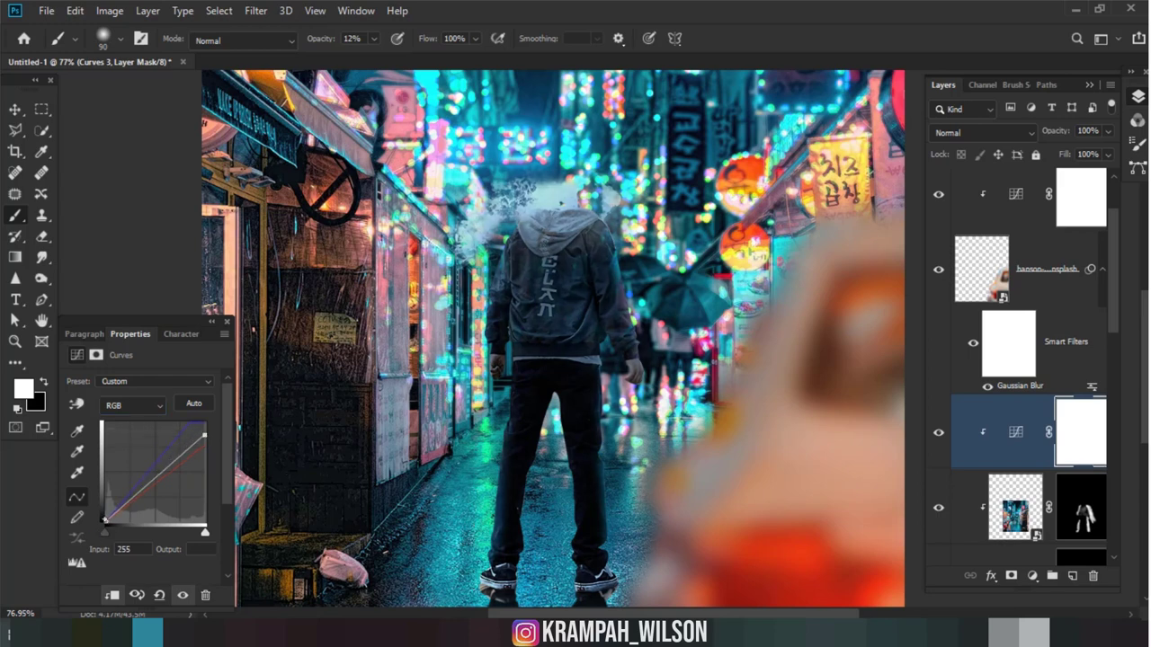
pyautogui.moveTo(108, 526); pyautogui.dragTo(107, 522)
pyautogui.click(939, 432)
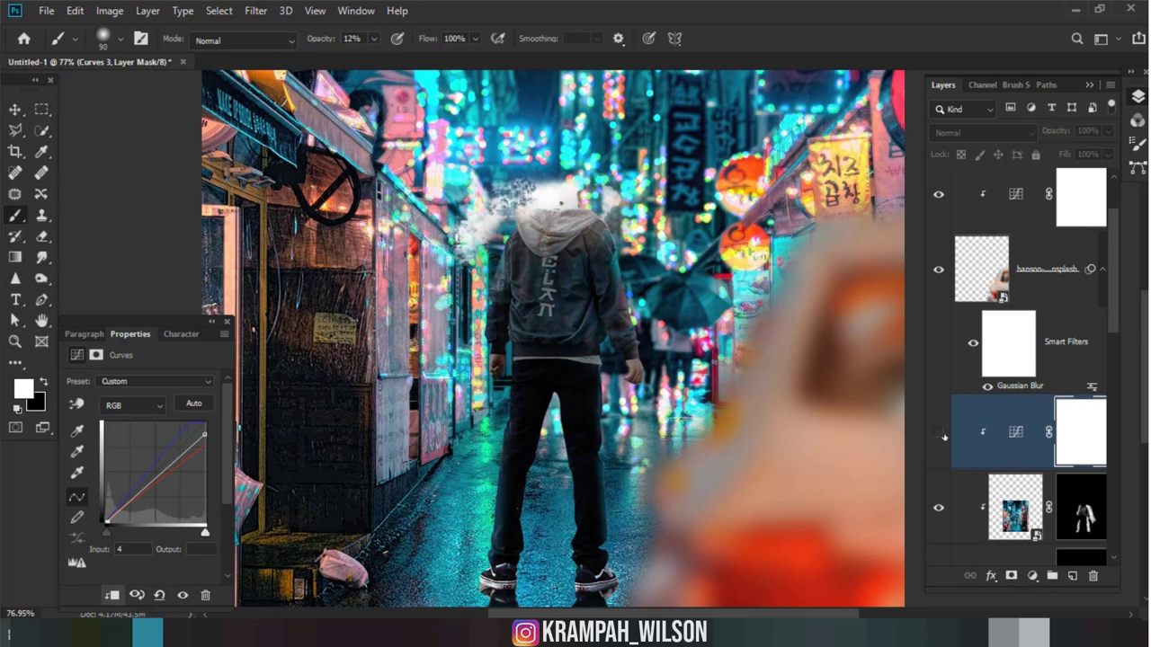
pyautogui.click(939, 433)
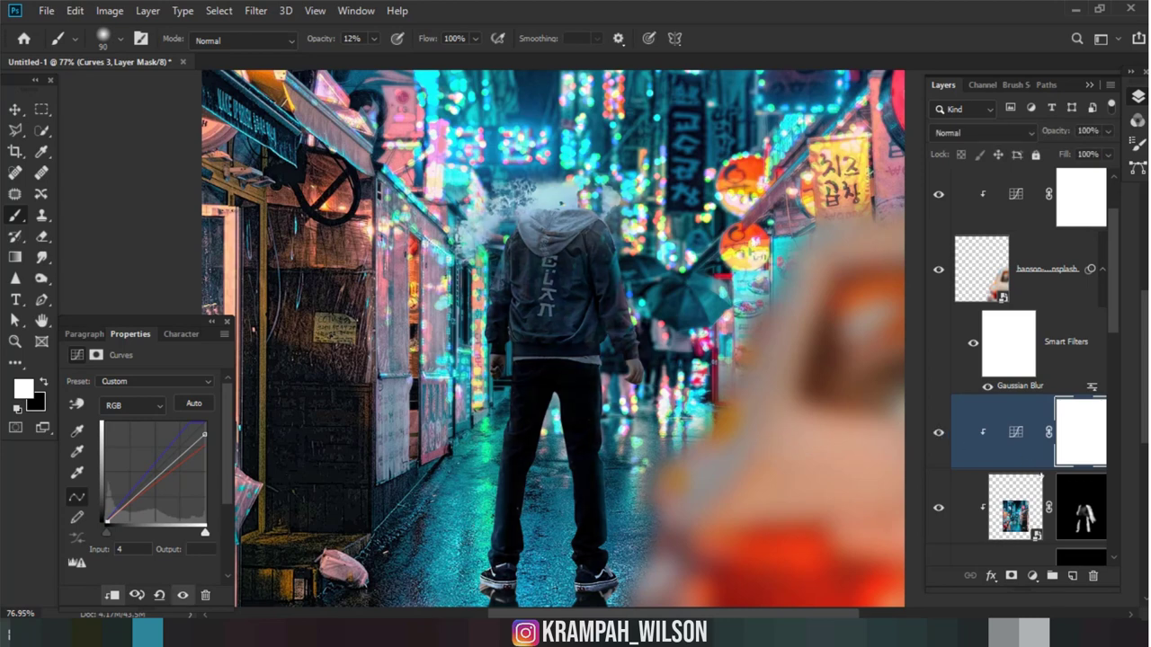
# Step: Move the Exclusion smart object above the Curves layer and lower its opacity to 58%
pyautogui.moveTo(1018, 514); pyautogui.dragTo(1016, 422)
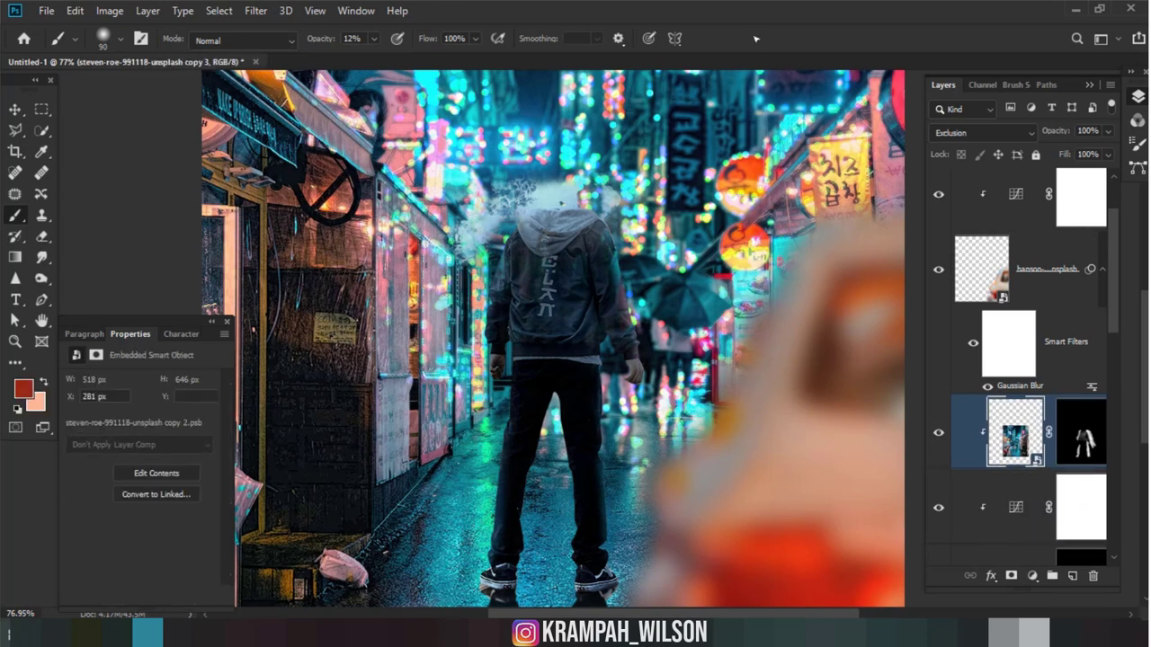
pyautogui.moveTo(1057, 134)
pyautogui.mouseDown()
pyautogui.moveTo(1004, 133)
pyautogui.moveTo(1019, 135)
pyautogui.mouseUp()
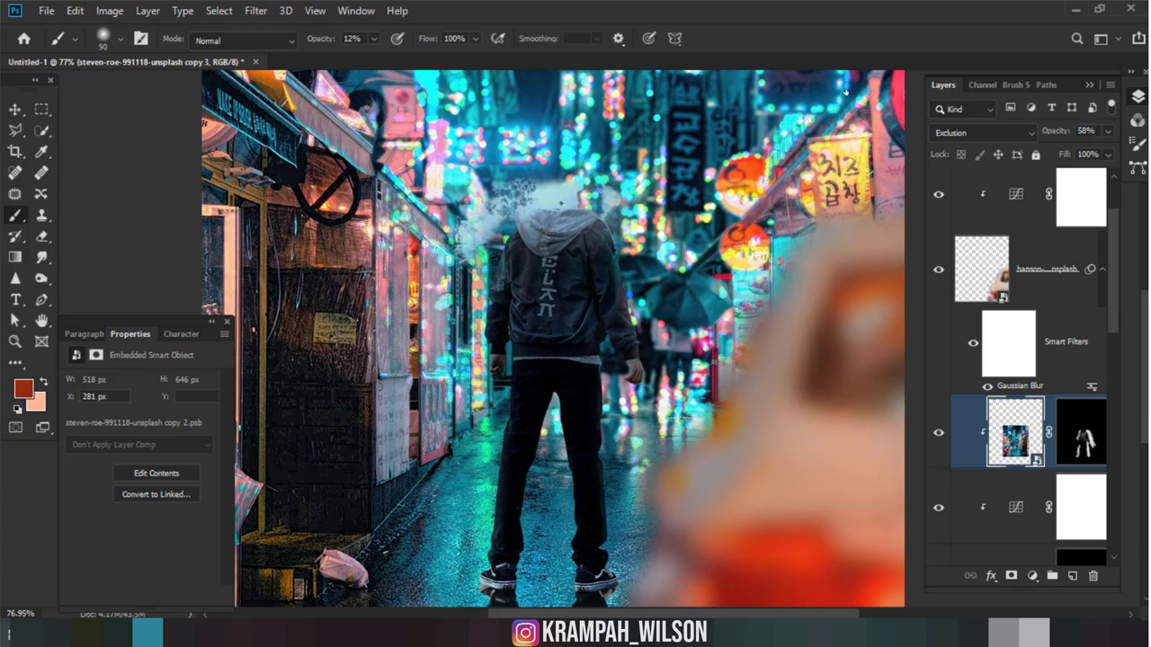
pyautogui.click(932, 521)
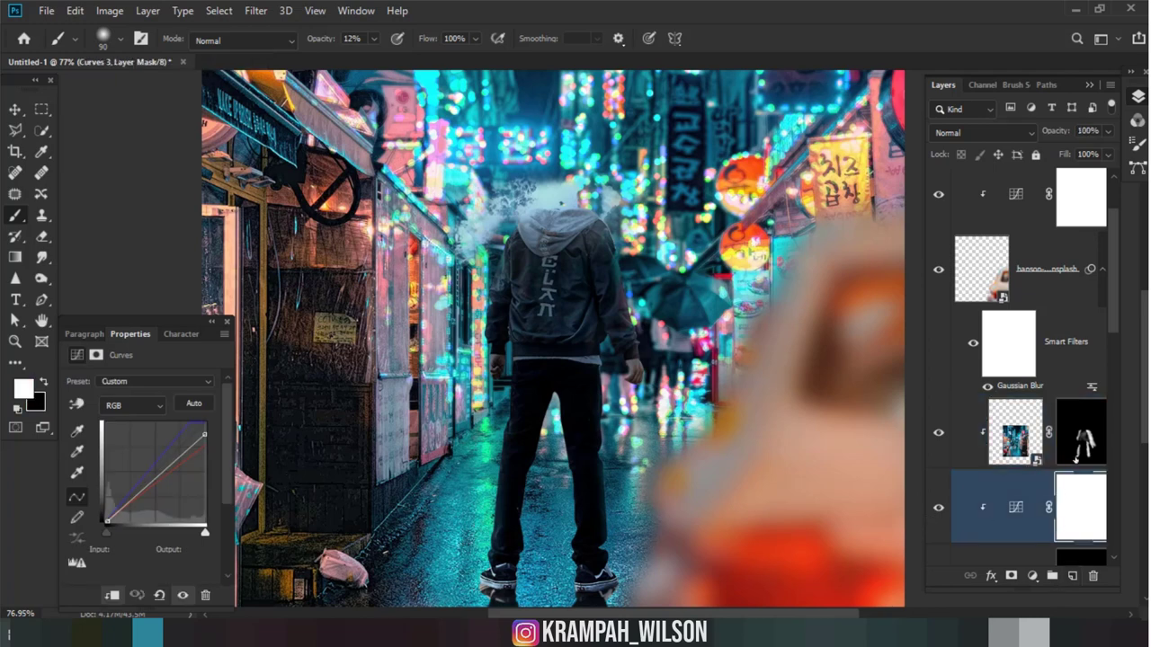
# Step: Select the smart object's layer mask and browse the adjustment layer list
pyautogui.click(1077, 448)
pyautogui.click(1032, 577)
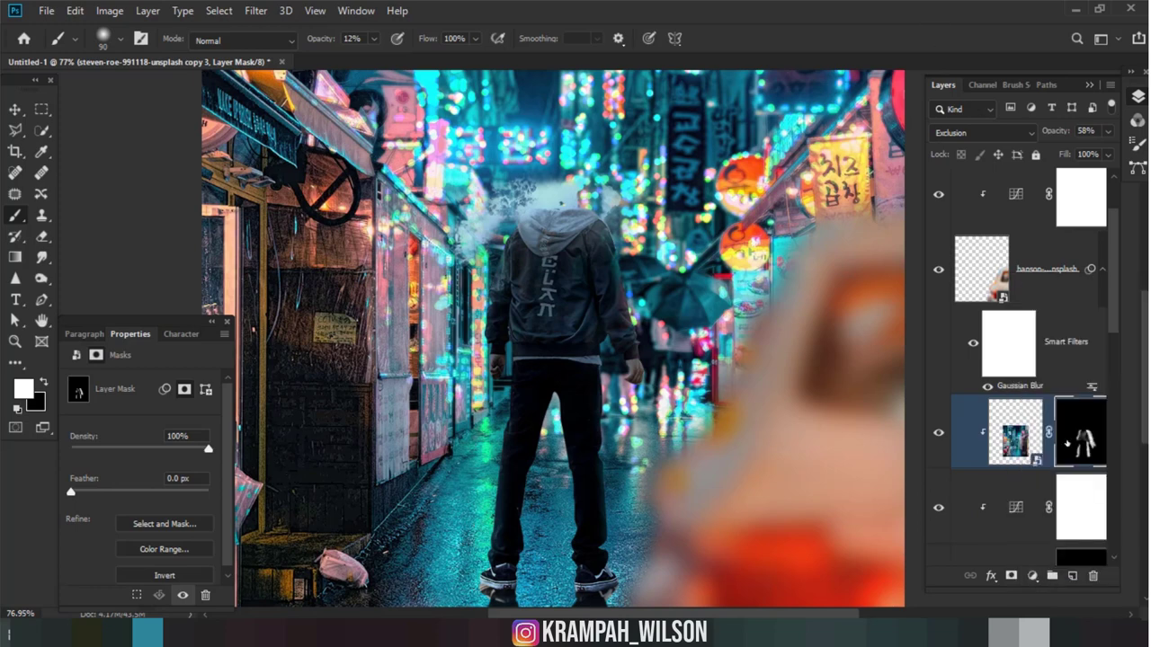
pyautogui.scroll(-2, 1067, 443)
pyautogui.scroll(-1, 1068, 445)
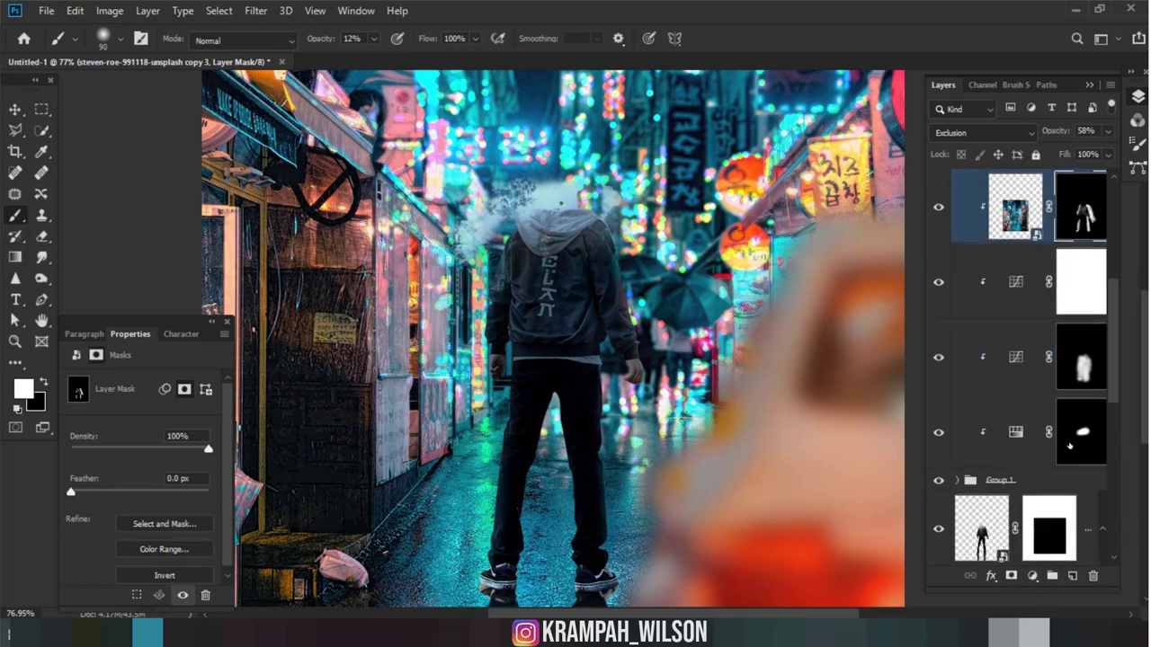
pyautogui.scroll(-1, 1069, 444)
pyautogui.scroll(2, 1073, 406)
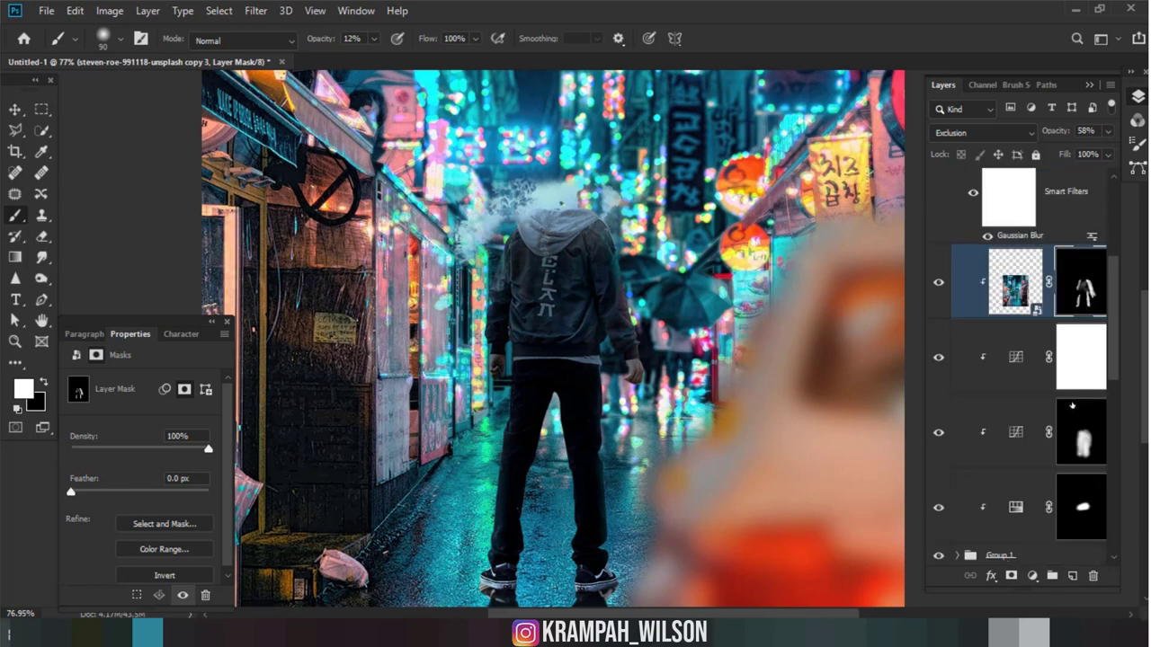
# Step: Add Layer 4 clipped to the figure, sample a light cyan, and choose the fog 5 brush
pyautogui.click(1072, 576)
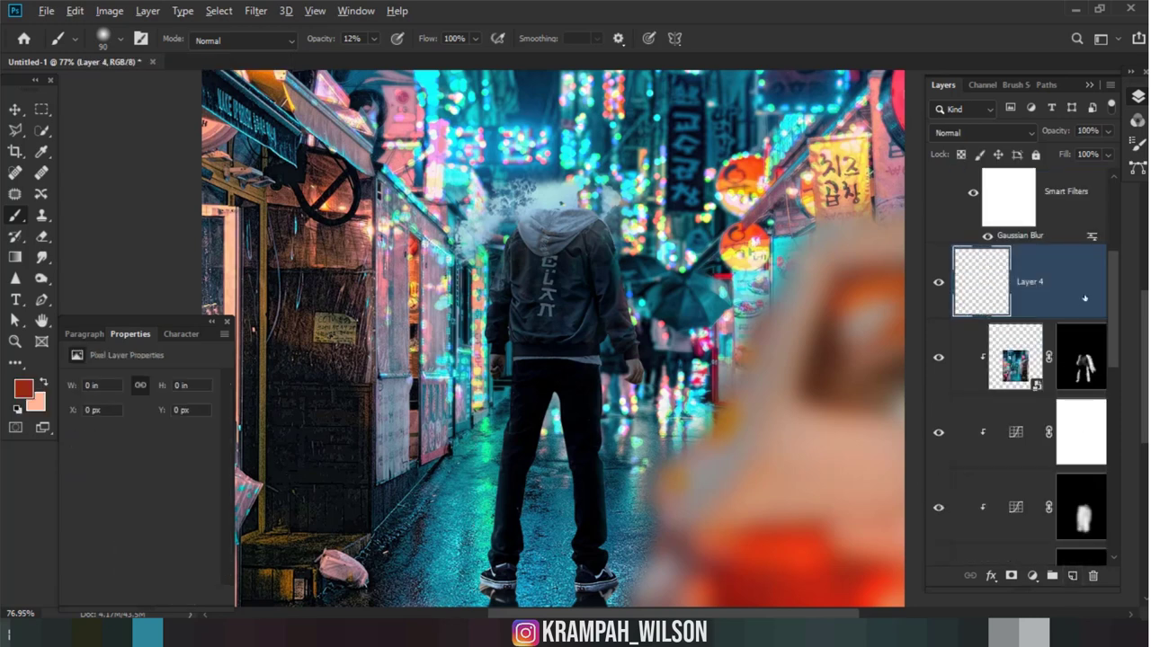
pyautogui.keyDown('alt'); pyautogui.click(1075, 321); pyautogui.keyUp('alt')
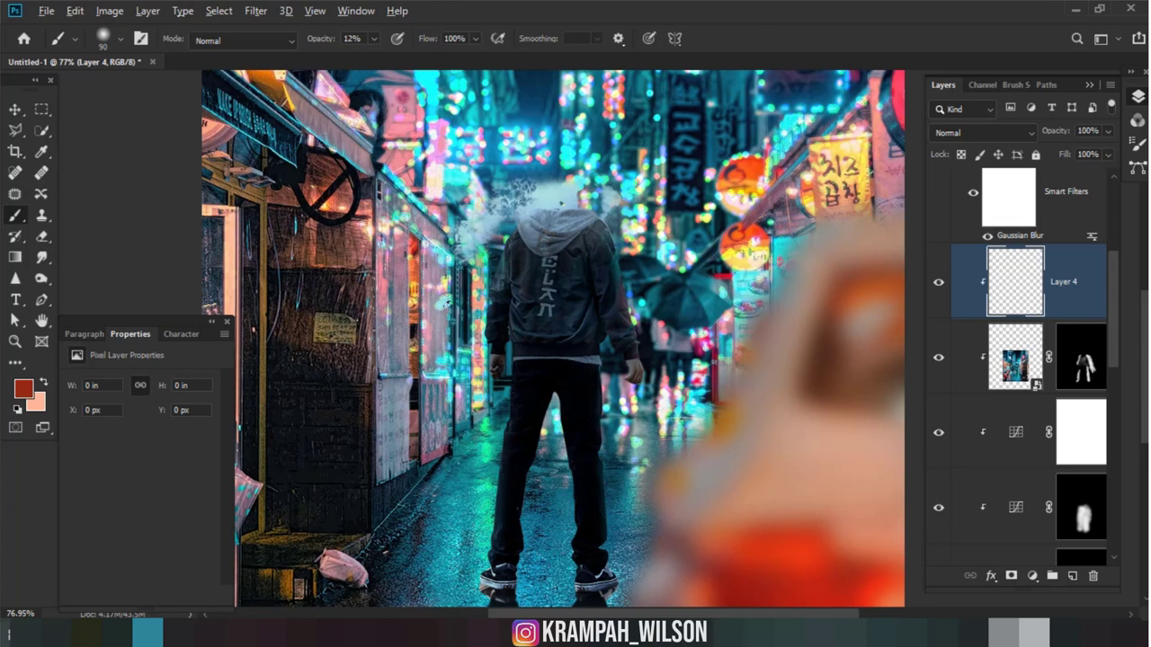
pyautogui.keyDown('alt'); pyautogui.click(447, 303); pyautogui.keyUp('alt')
pyautogui.scroll(3, 604, 409)
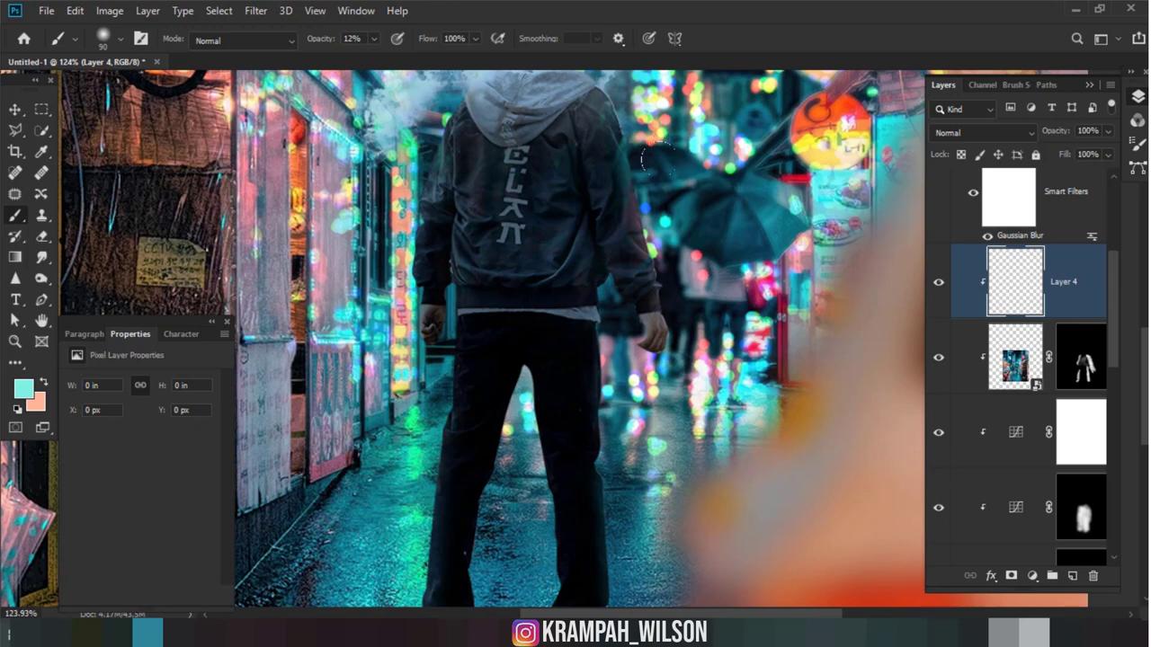
pyautogui.rightClick(666, 368)
pyautogui.click(751, 565)
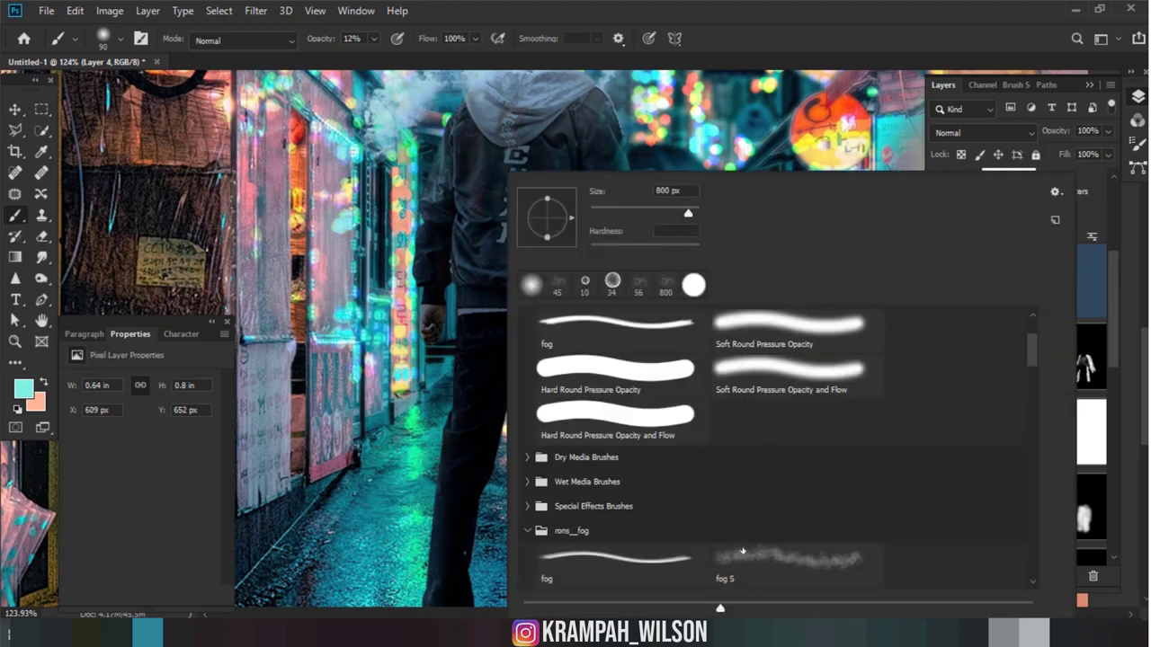
pyautogui.press('Return')
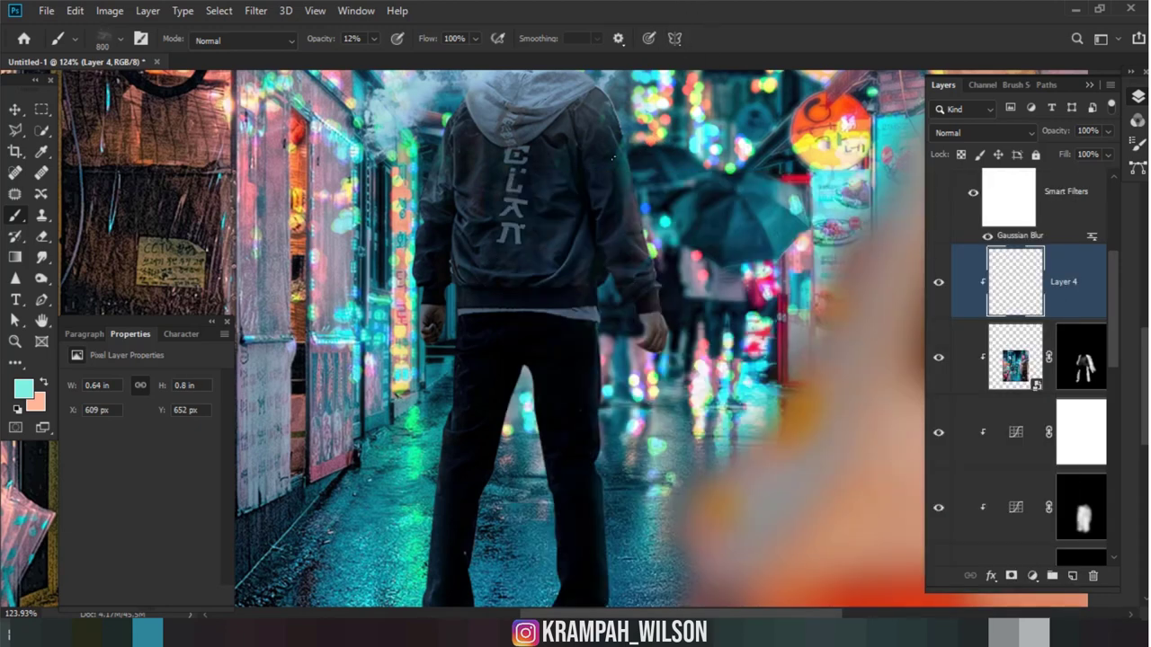
# Step: With a 43 px brush at 60% opacity, paint a cyan glow along the jacket's right edge
pyautogui.scroll(3, 613, 157)
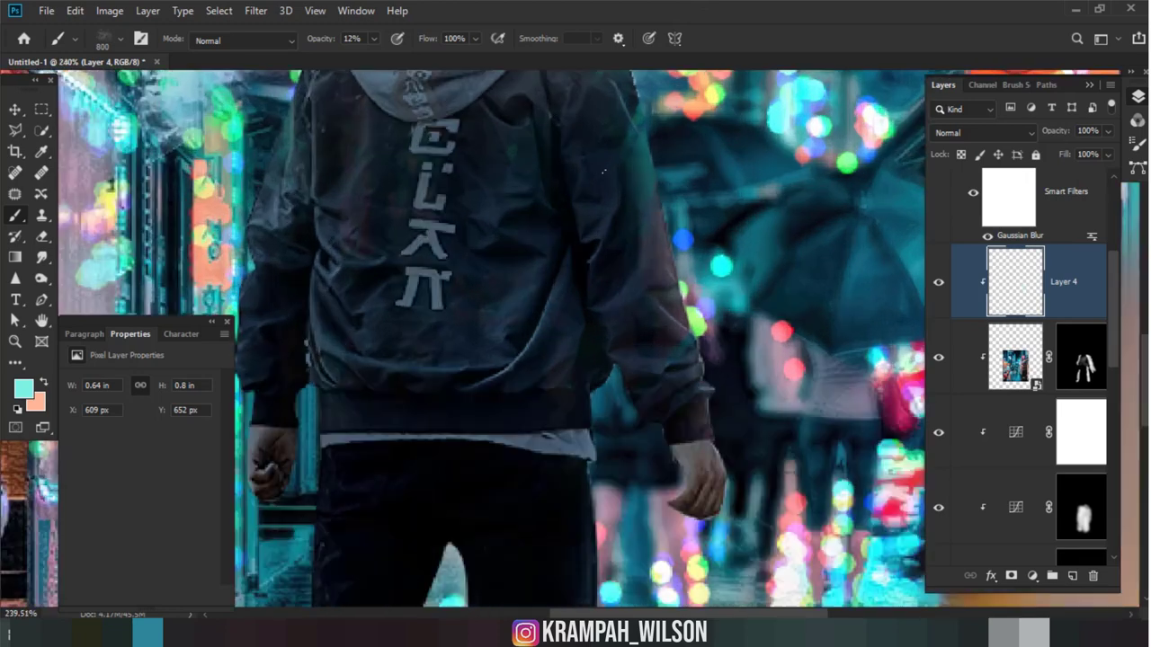
pyautogui.rightClick(659, 191)
pyautogui.doubleClick(746, 192)
pyautogui.write('43')
pyautogui.press('Return')
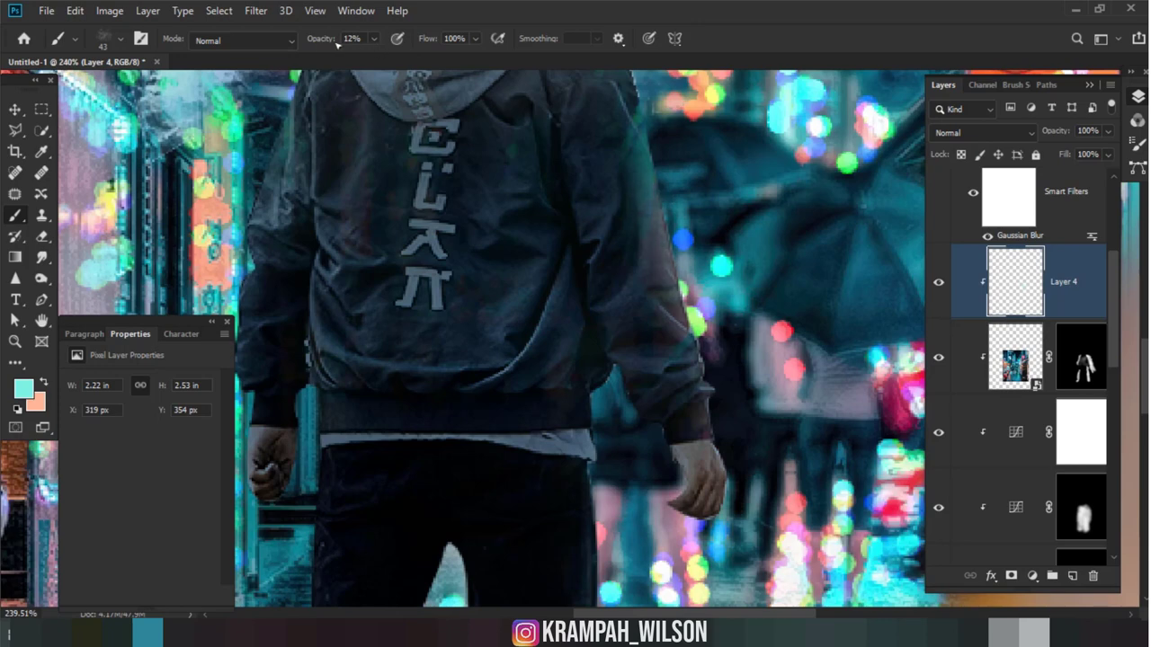
pyautogui.moveTo(339, 45); pyautogui.dragTo(358, 41)
pyautogui.moveTo(644, 212); pyautogui.dragTo(706, 392)
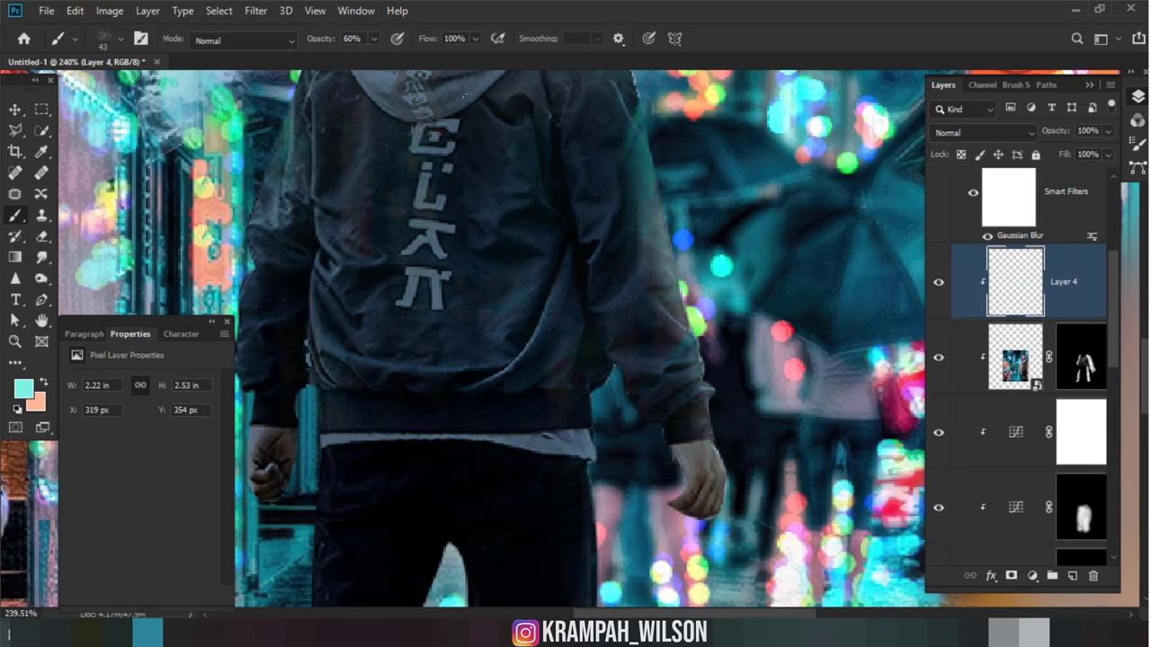
# Step: At 100% opacity and 18 px, paint thin cyan rims along the right sleeve and fist
pyautogui.moveTo(316, 39); pyautogui.dragTo(360, 39)
pyautogui.rightClick(673, 182)
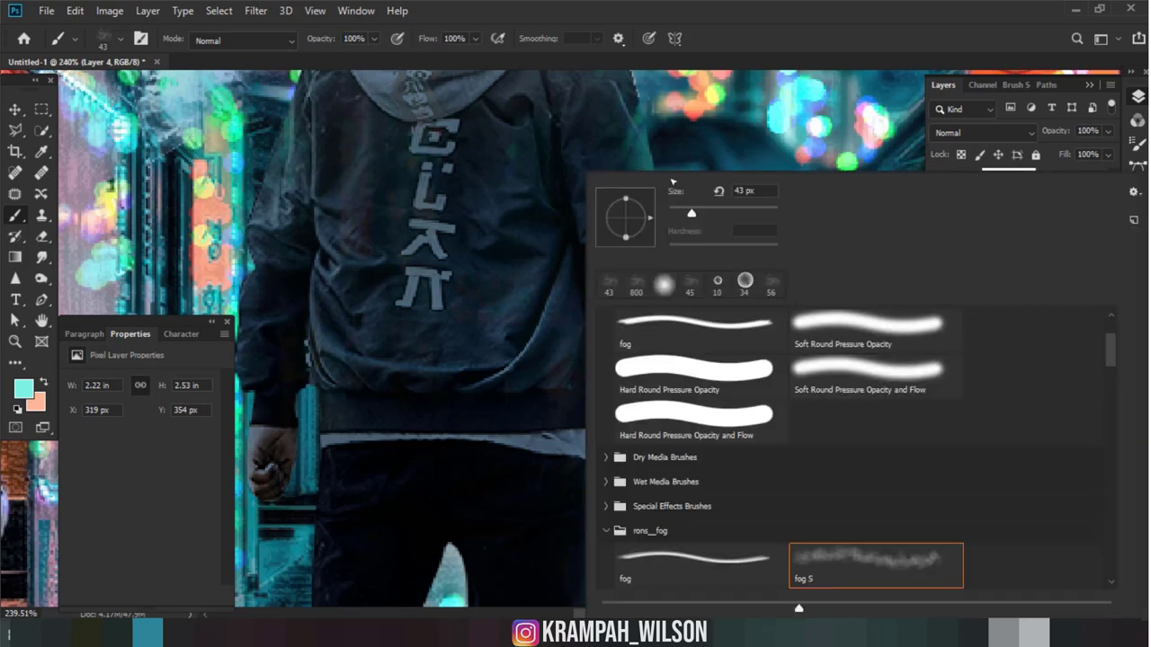
pyautogui.moveTo(692, 214); pyautogui.dragTo(678, 214)
pyautogui.press('Return')
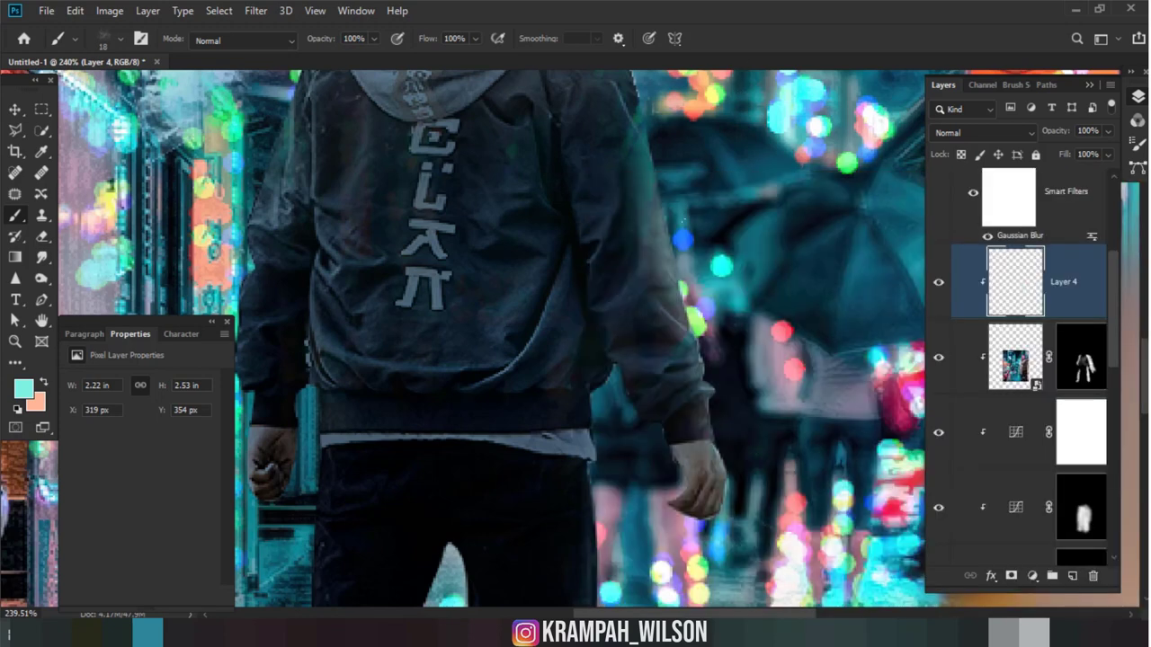
pyautogui.moveTo(689, 255); pyautogui.dragTo(704, 394)
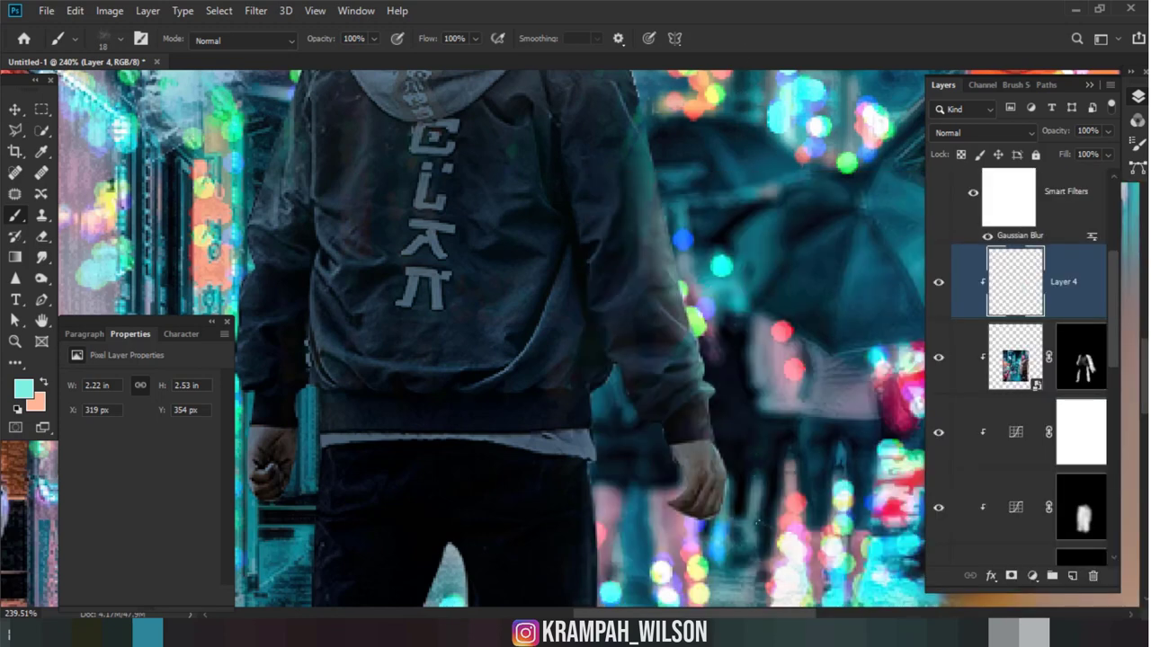
pyautogui.moveTo(718, 462); pyautogui.dragTo(732, 502)
# Step: Set Layer 4 to Linear Dodge (Add) and paint rim light along the right shoulder and hood
pyautogui.click(946, 131)
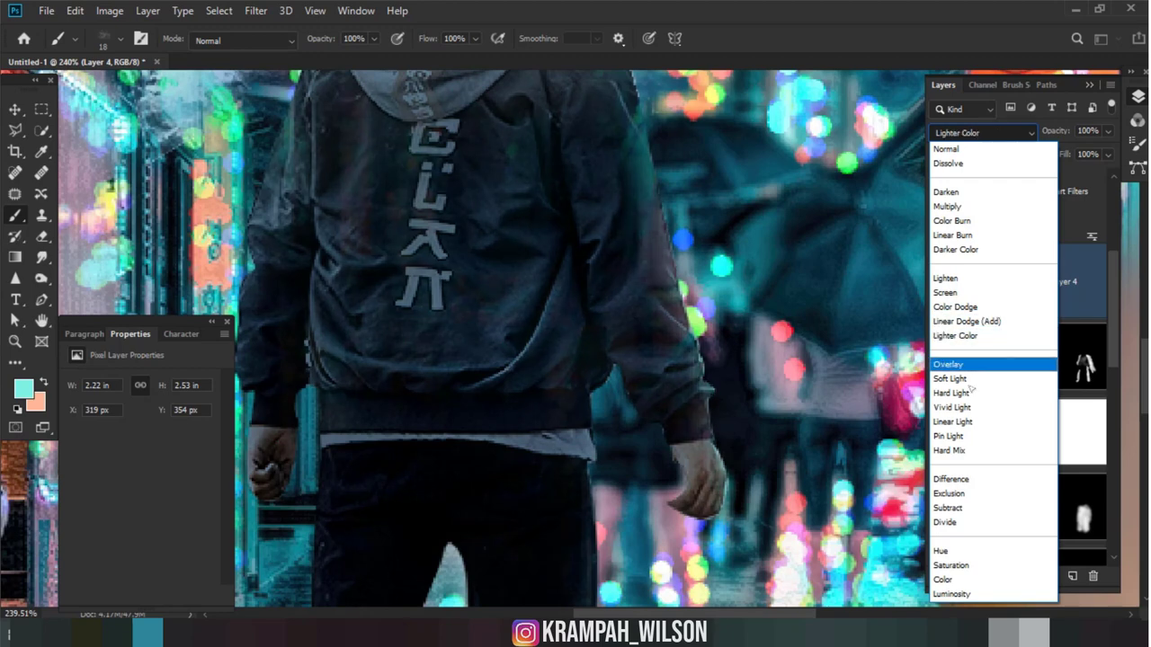
pyautogui.click(971, 365)
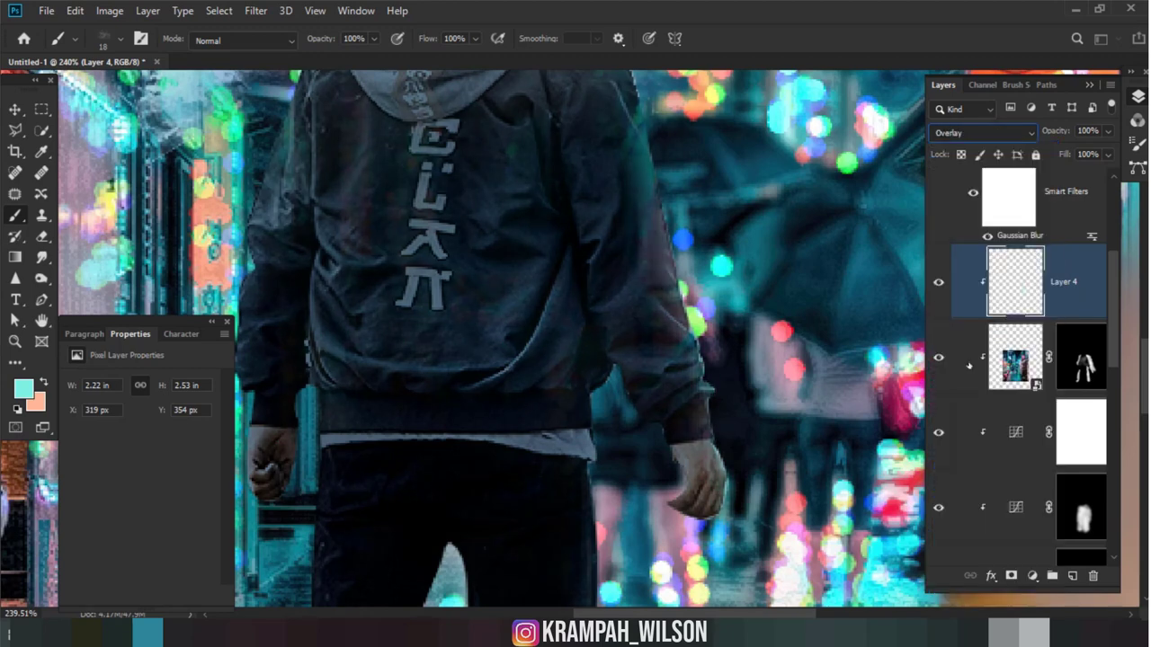
pyautogui.click(981, 132)
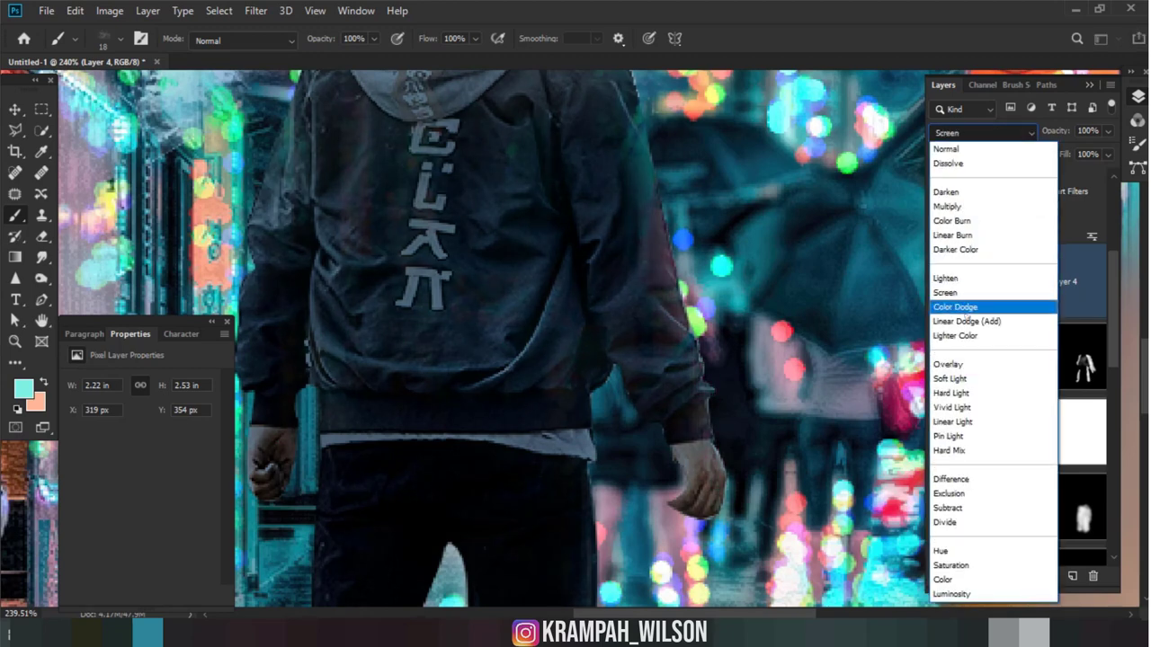
pyautogui.click(965, 321)
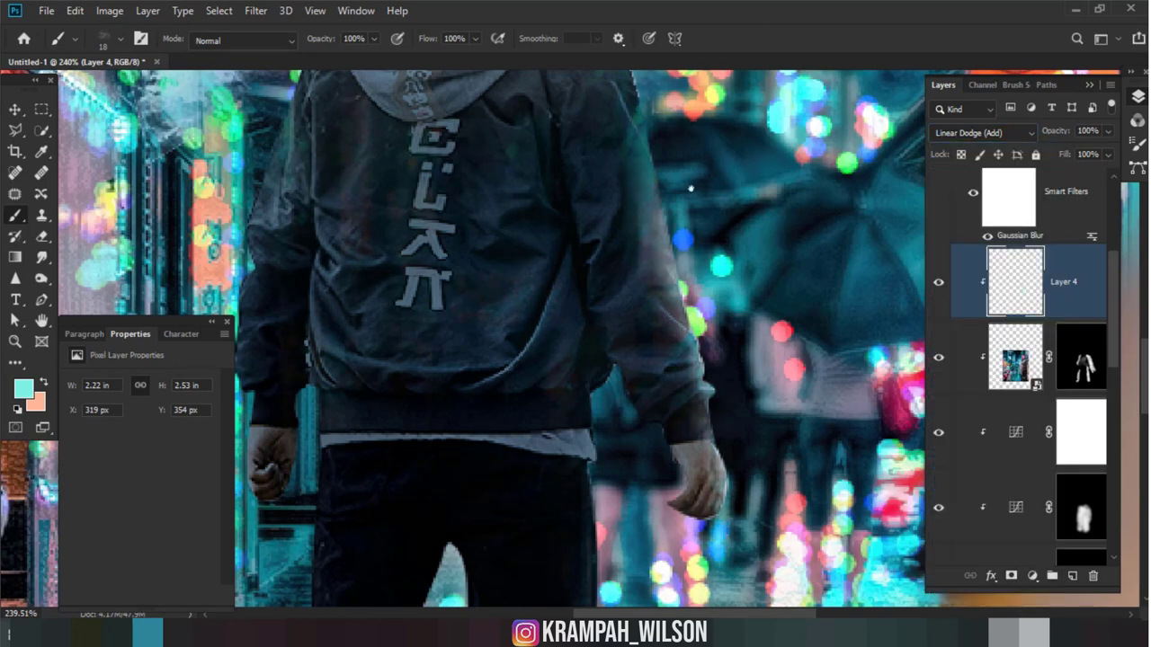
pyautogui.scroll(3, 691, 189)
pyautogui.scroll(2, 666, 252)
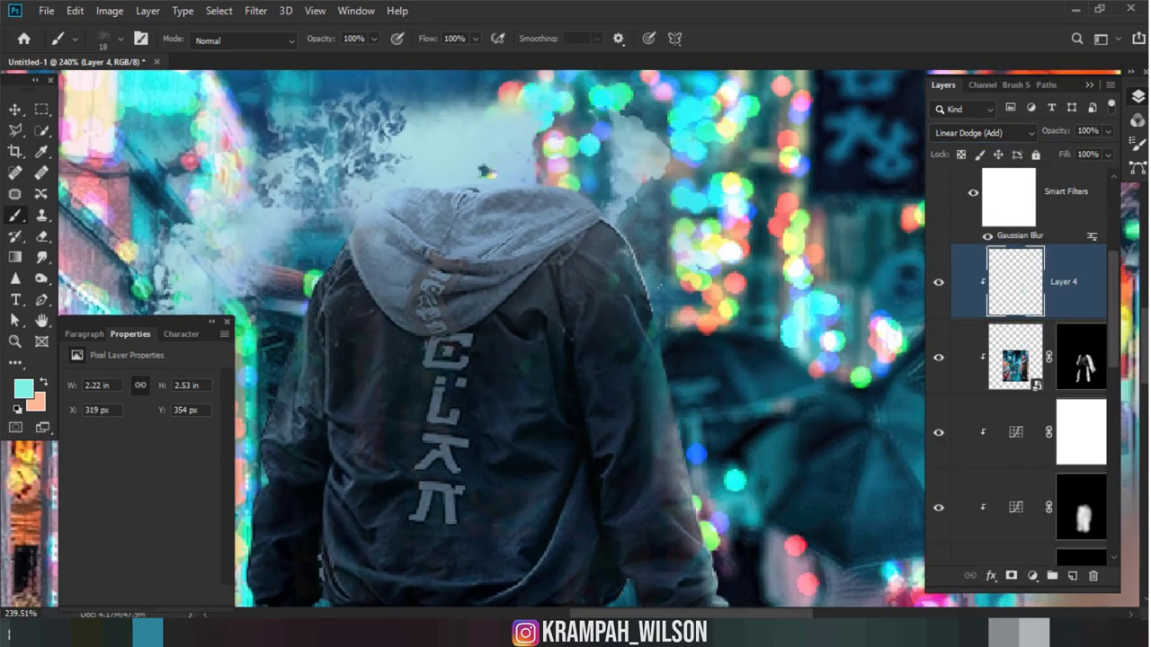
pyautogui.moveTo(646, 294); pyautogui.dragTo(649, 338)
pyautogui.moveTo(621, 212); pyautogui.dragTo(602, 248)
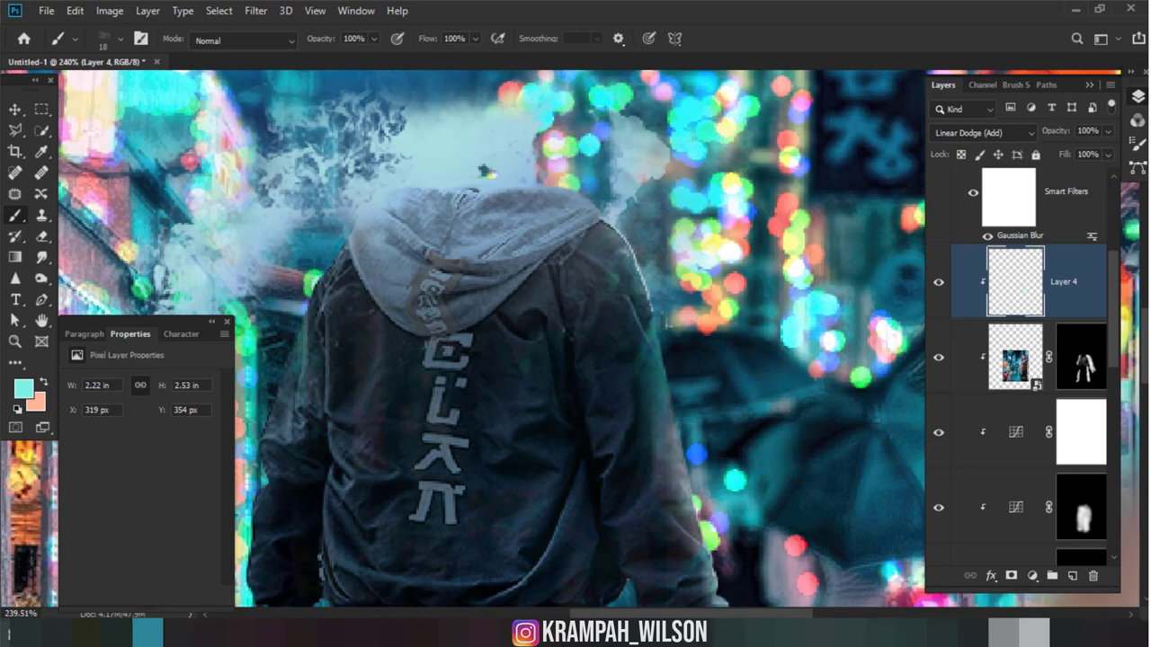
# Step: Paint rim light along the right hand's edge and down the right pant leg
pyautogui.scroll(-3, 726, 428)
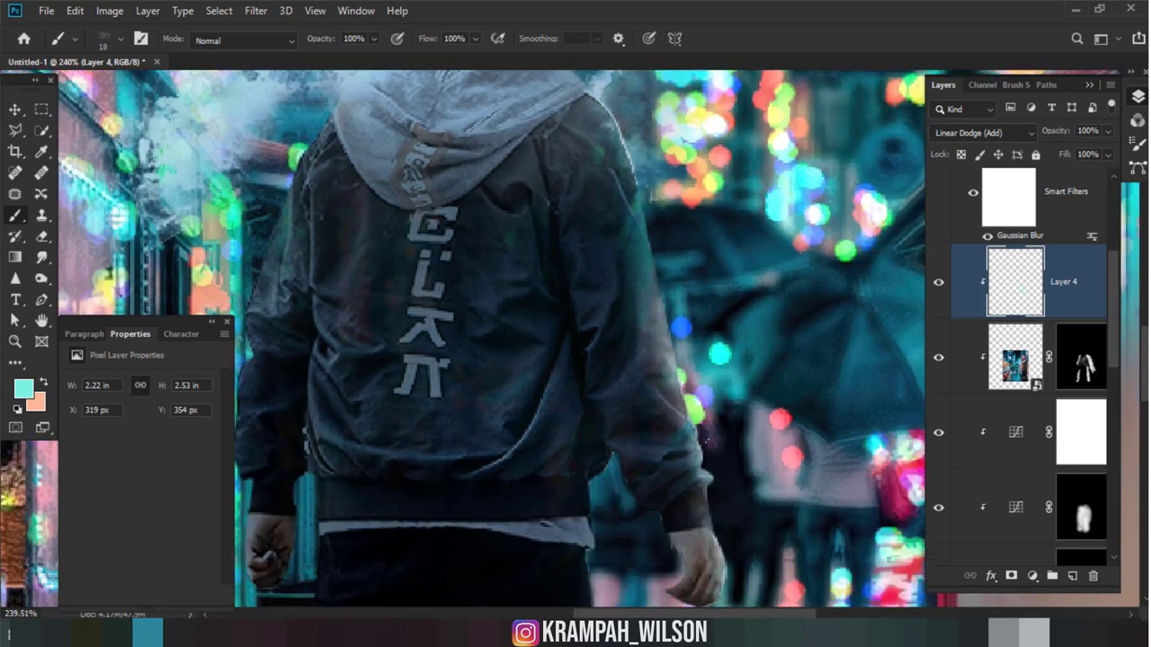
pyautogui.scroll(-2, 717, 432)
pyautogui.scroll(-2, 723, 418)
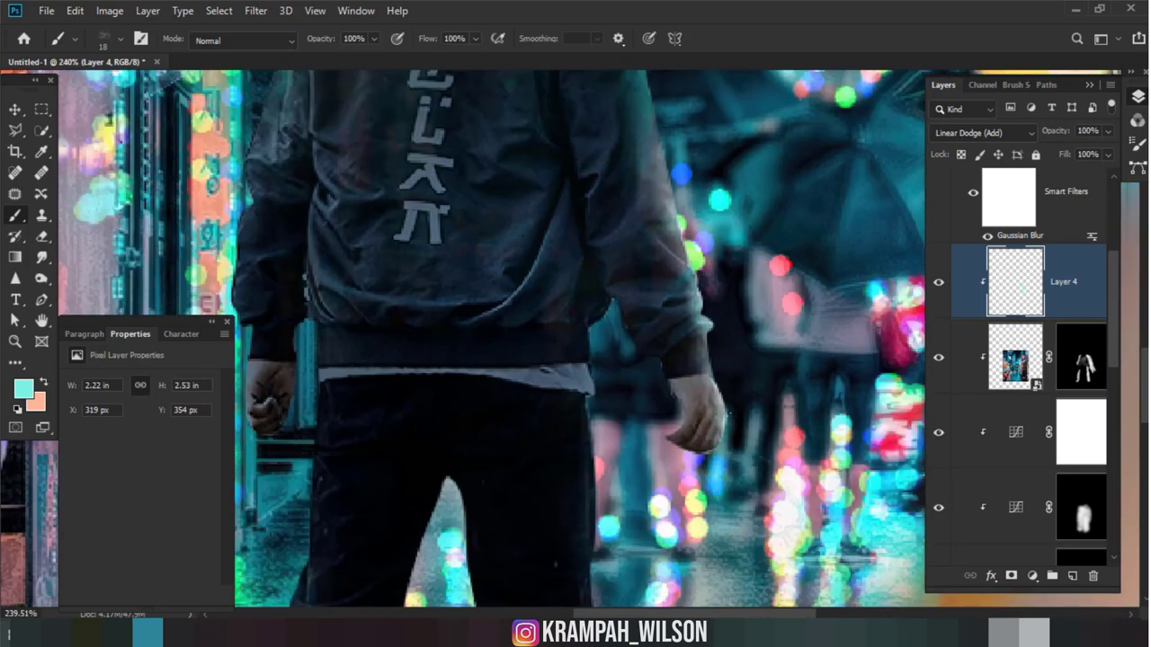
pyautogui.moveTo(725, 415); pyautogui.dragTo(708, 446)
pyautogui.scroll(-3, 686, 441)
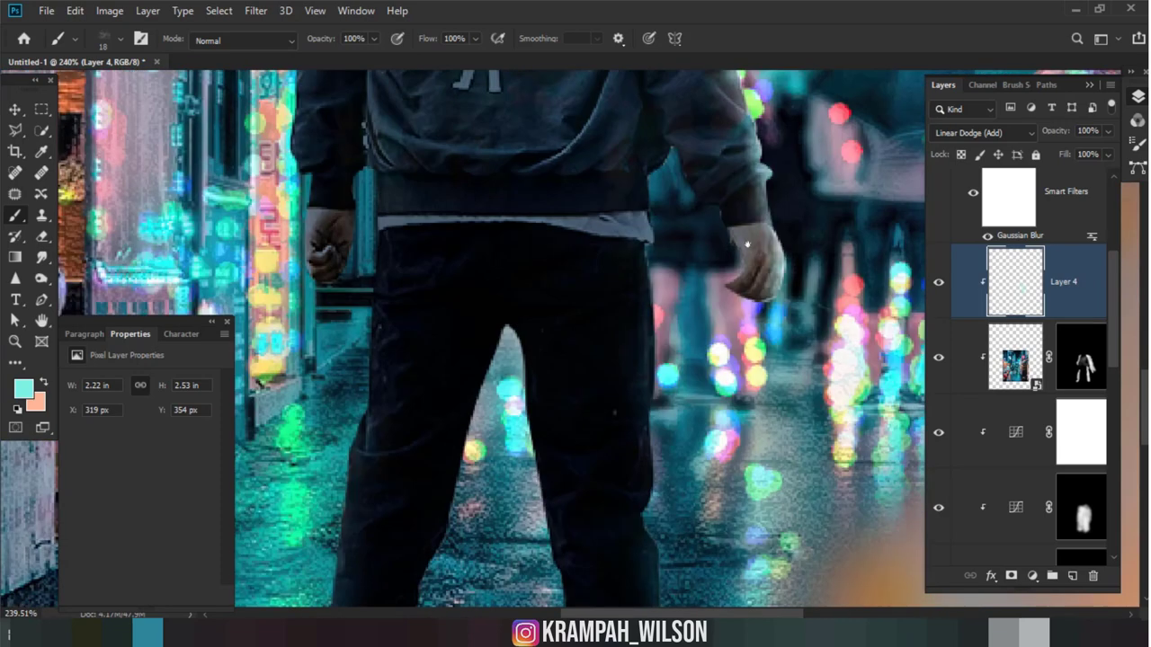
pyautogui.moveTo(656, 283); pyautogui.dragTo(644, 378)
pyautogui.moveTo(655, 320)
pyautogui.mouseDown()
pyautogui.moveTo(640, 473)
pyautogui.moveTo(656, 572)
pyautogui.mouseUp()
pyautogui.scroll(-4, 697, 554)
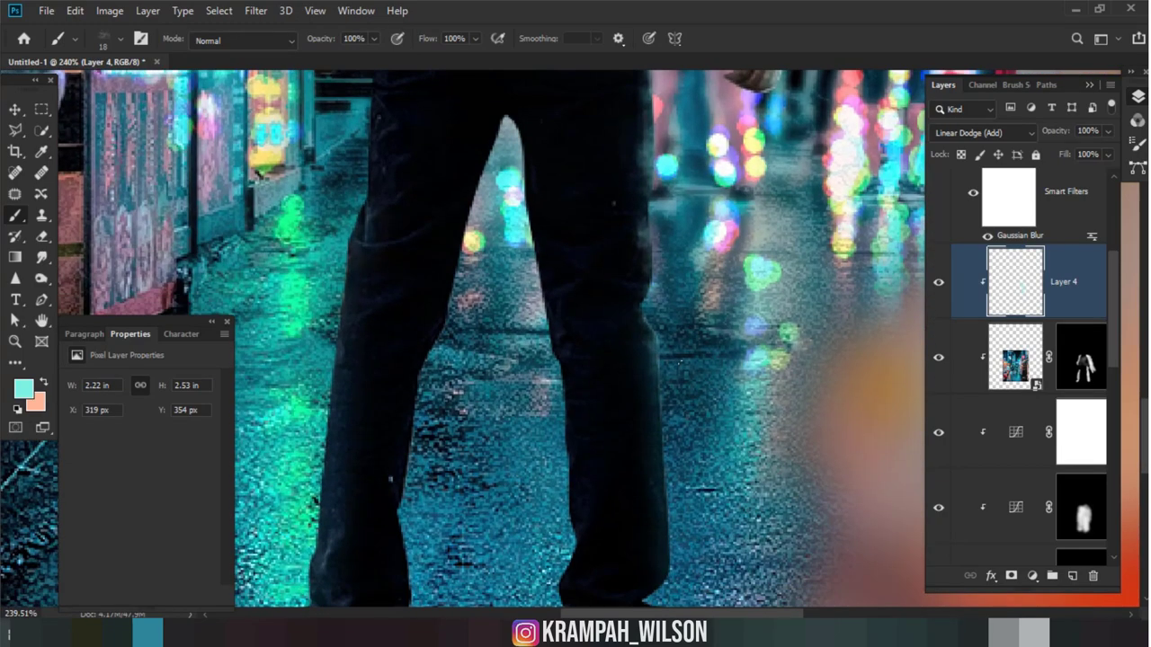
pyautogui.moveTo(655, 350); pyautogui.dragTo(665, 523)
pyautogui.moveTo(660, 479); pyautogui.dragTo(670, 564)
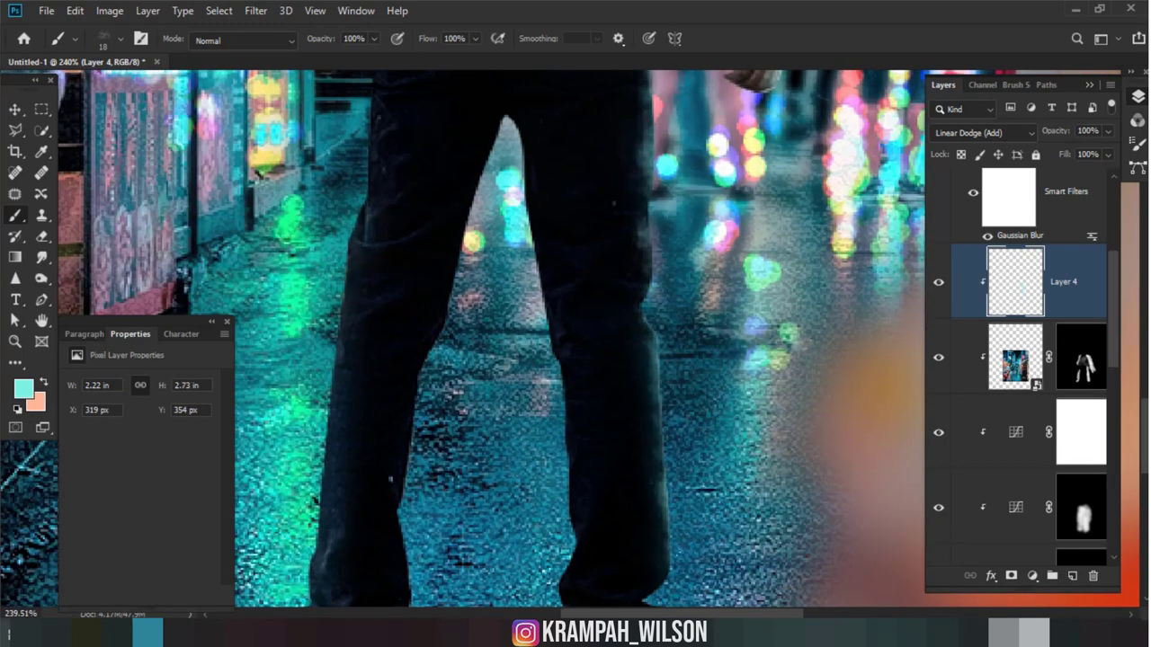
# Step: Add rim light near the bottom of the right leg and along the left pant-leg edge
pyautogui.scroll(-3, 715, 352)
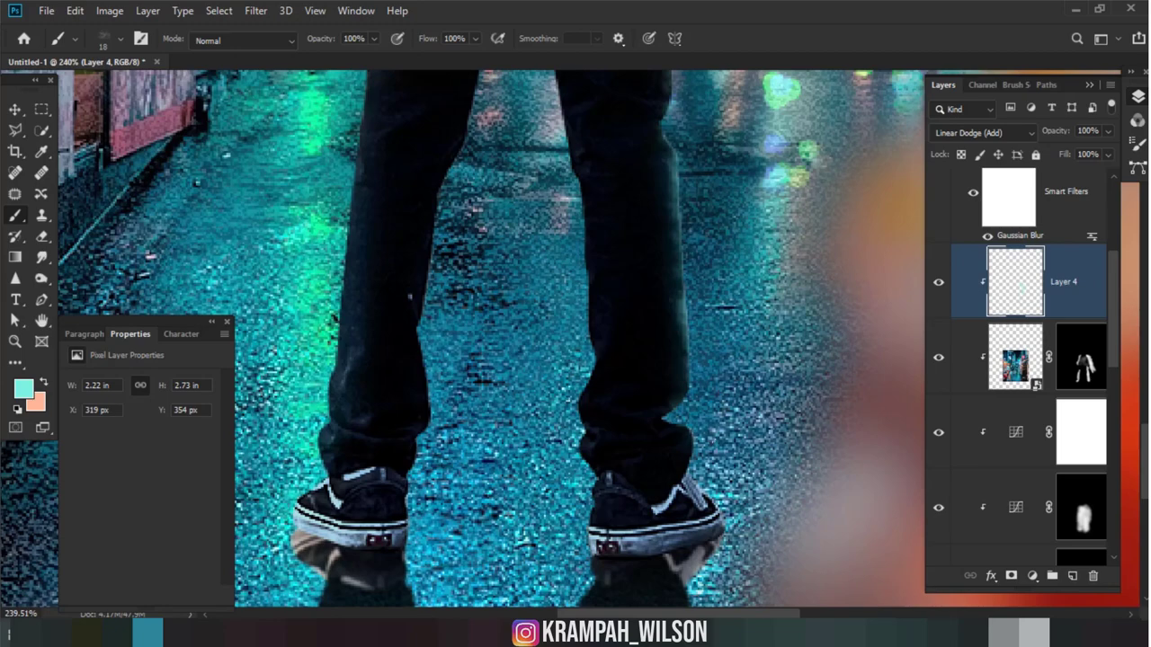
pyautogui.moveTo(684, 446); pyautogui.dragTo(689, 480)
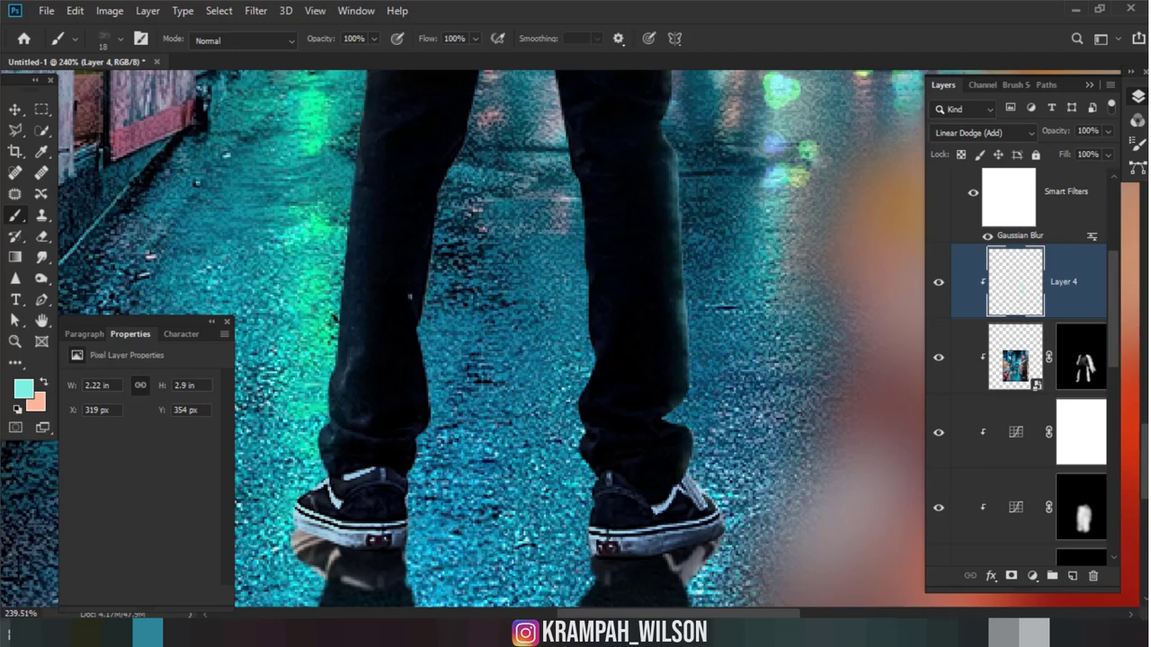
pyautogui.scroll(-2, 638, 418)
pyautogui.scroll(-2, 638, 418)
pyautogui.moveTo(600, 243); pyautogui.dragTo(561, 540)
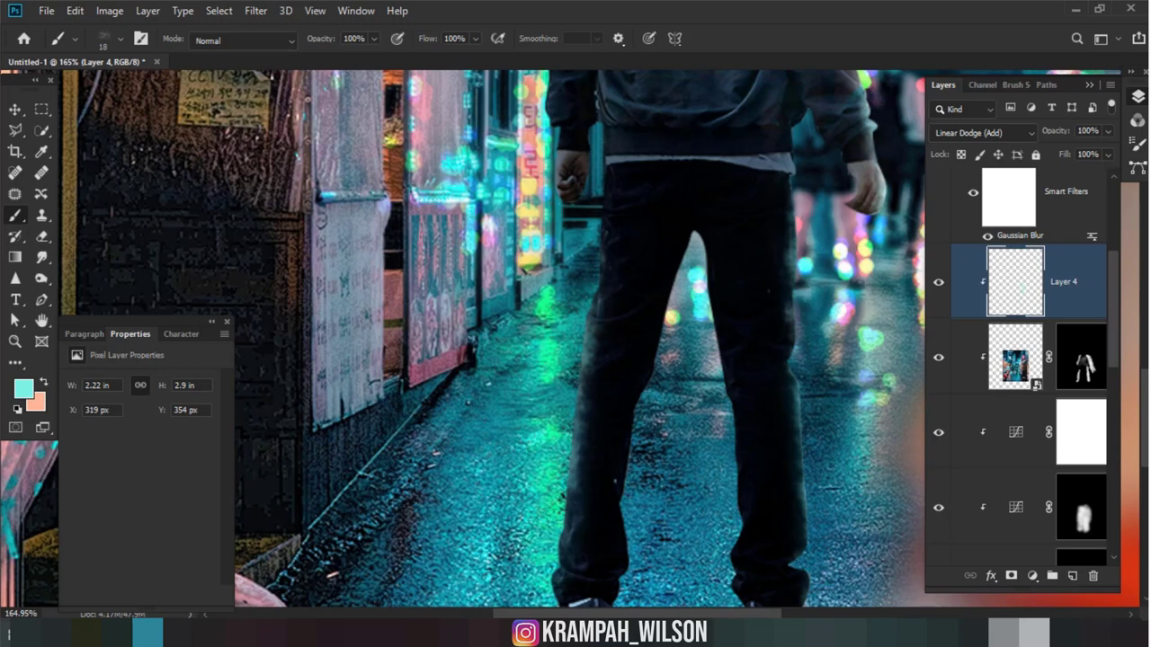
pyautogui.scroll(2, 560, 312)
pyautogui.scroll(2, 560, 312)
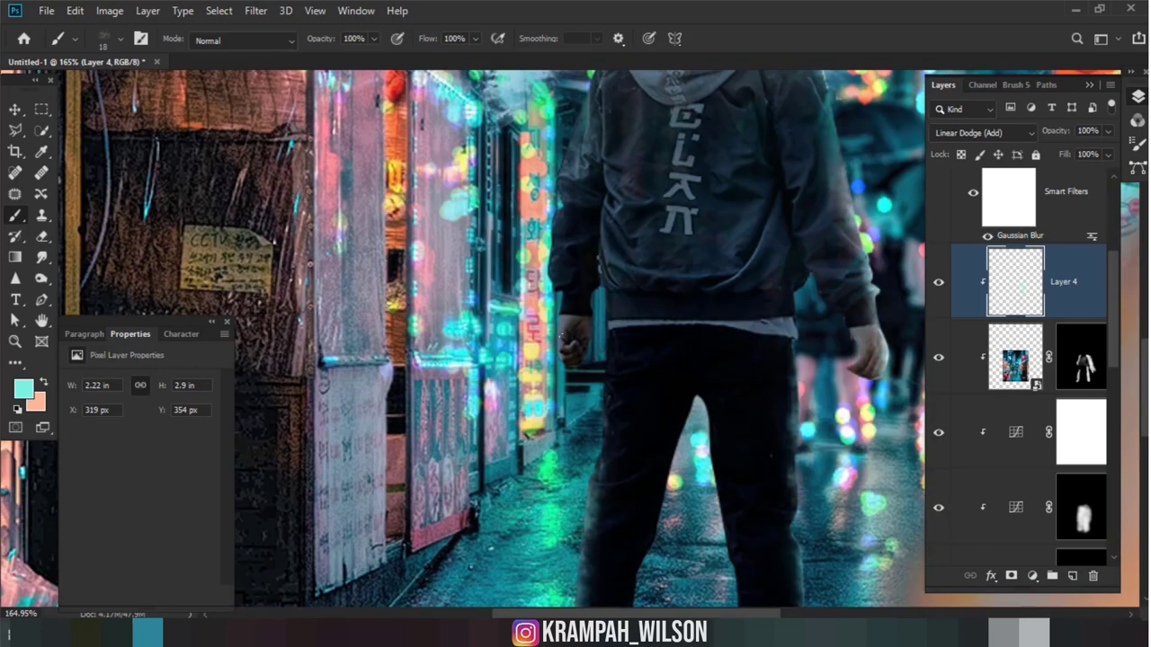
pyautogui.moveTo(563, 317); pyautogui.dragTo(559, 160)
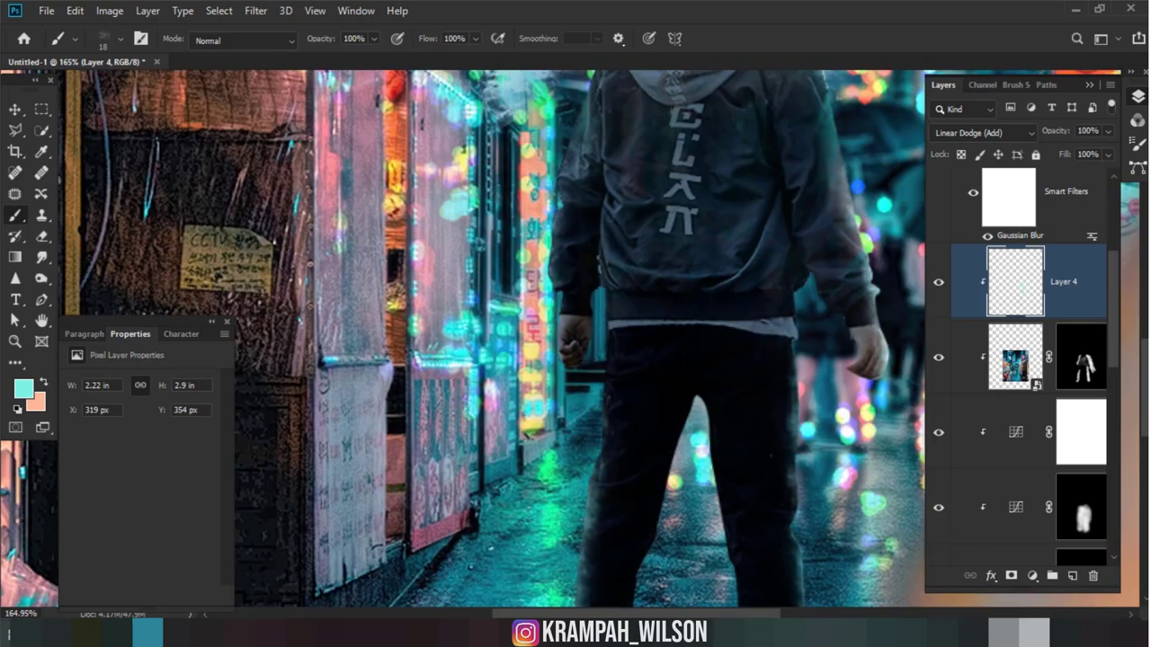
pyautogui.scroll(1, 555, 375)
pyautogui.scroll(4, 556, 374)
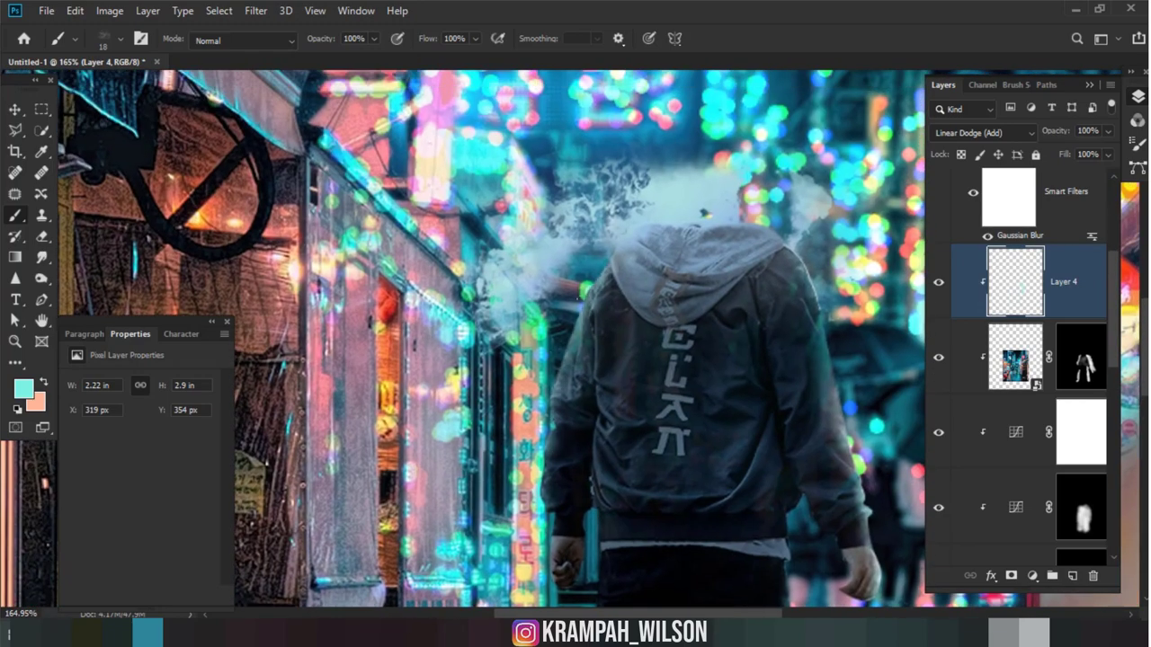
pyautogui.scroll(-3, 620, 317)
pyautogui.scroll(-3, 621, 319)
pyautogui.scroll(-1, 680, 329)
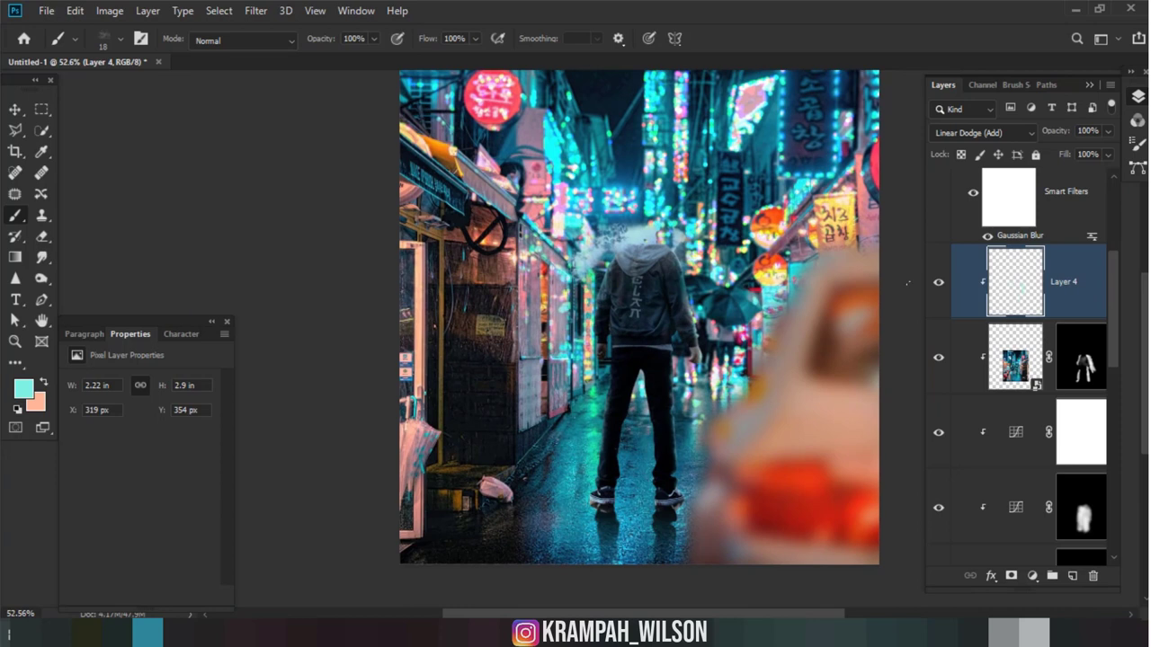
# Step: Switch Layer 4's blend mode from Linear Dodge (Add) to Luminosity
pyautogui.click(982, 132)
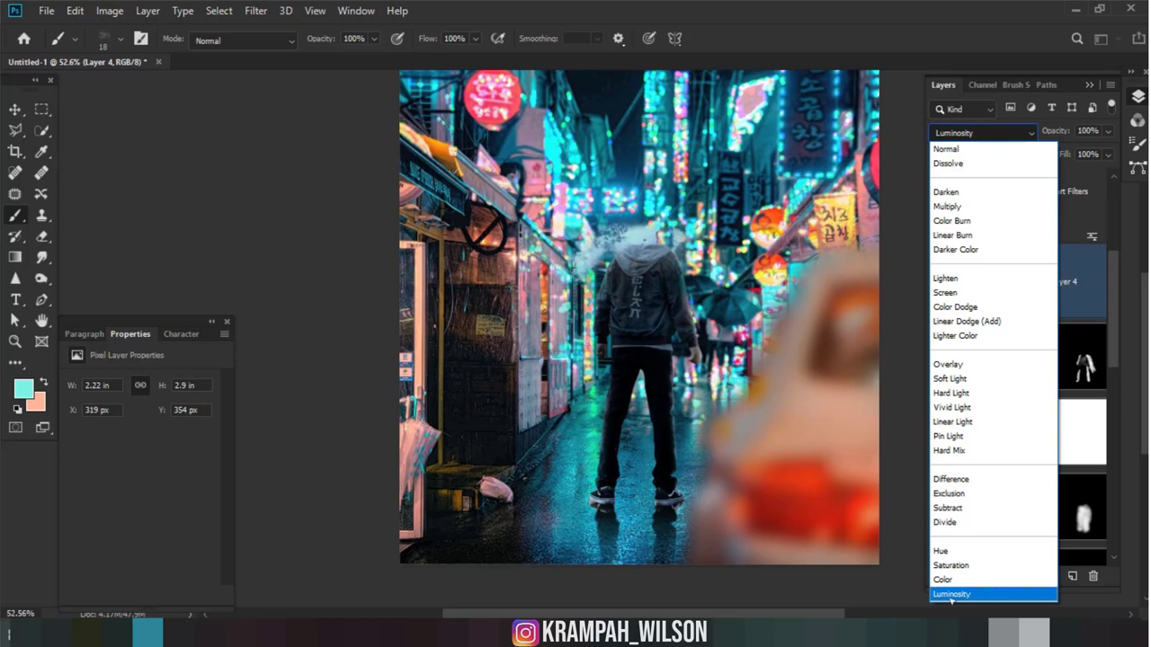
pyautogui.click(952, 594)
pyautogui.scroll(3, 663, 399)
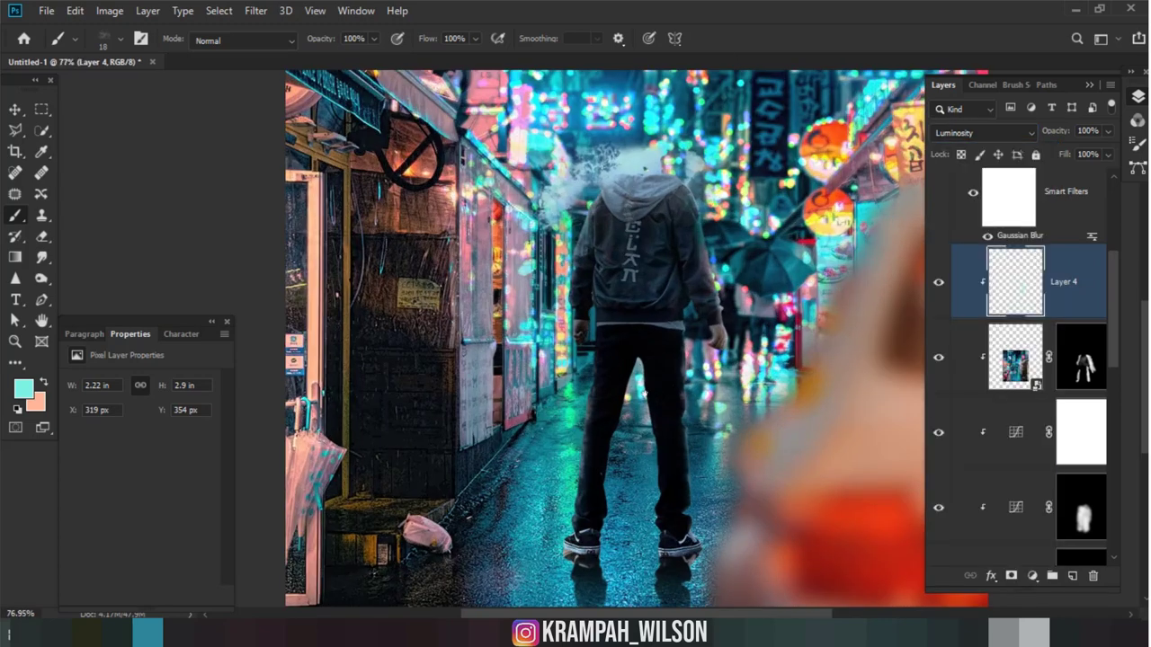
pyautogui.scroll(-2, 663, 399)
pyautogui.hscroll(2, 626, 384)
pyautogui.scroll(3, 1080, 285)
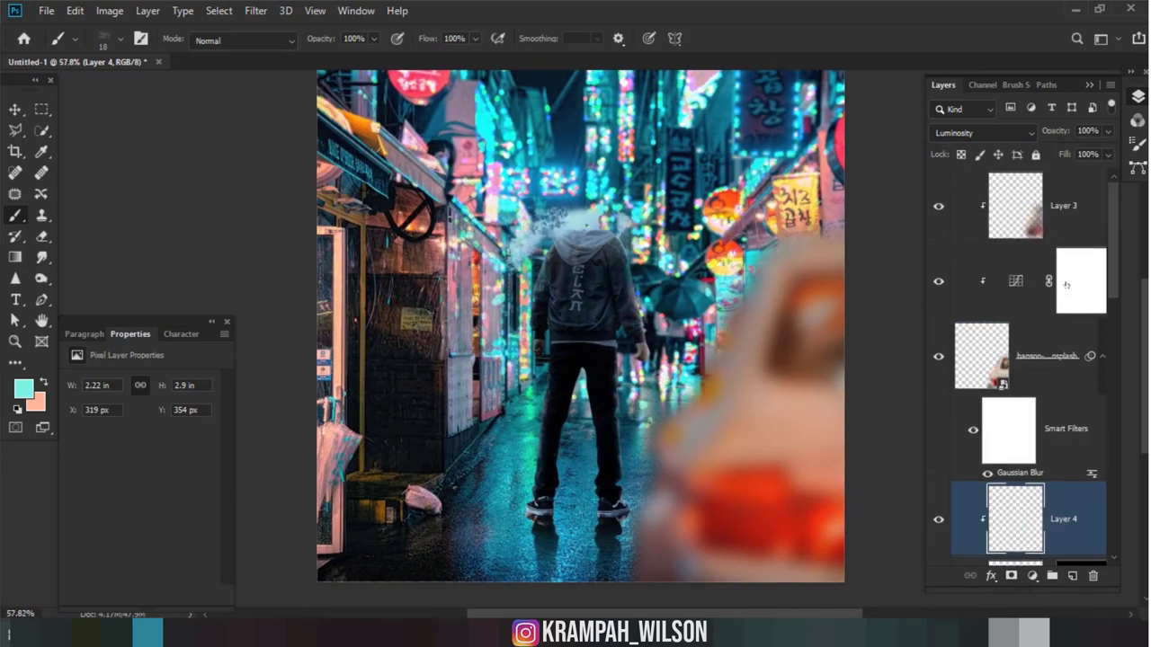
# Step: Add a Color Lookup adjustment above Layer 3 using the Cinestyle LUT, comparing before and after
pyautogui.click(1051, 208)
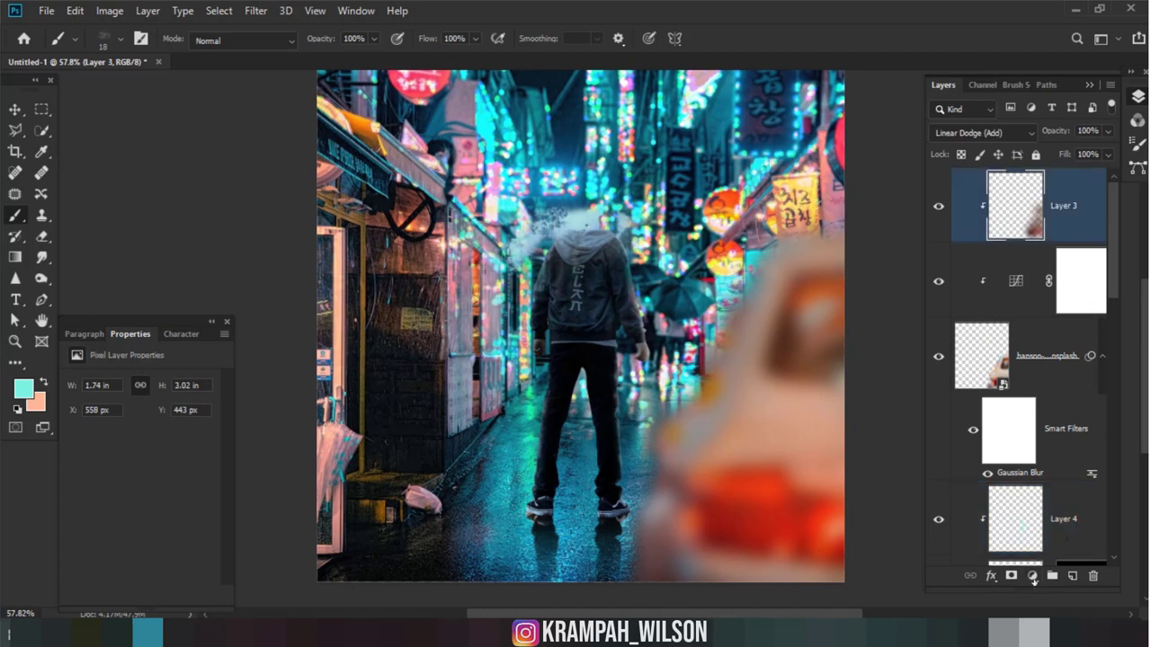
pyautogui.click(1033, 577)
pyautogui.click(1043, 491)
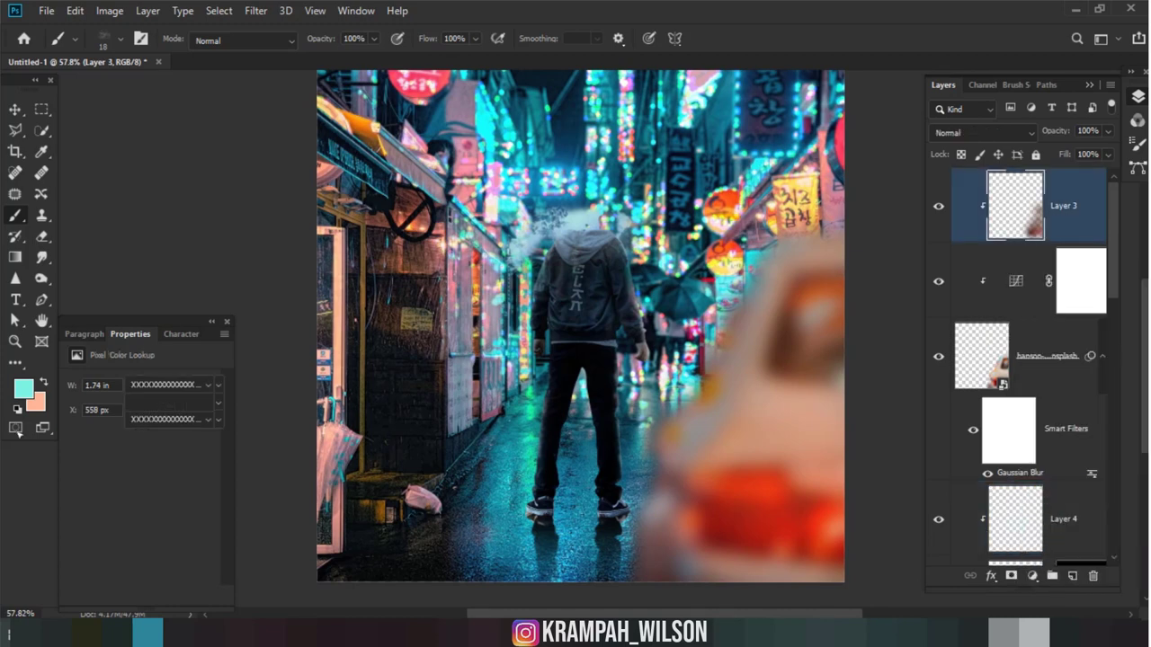
pyautogui.click(171, 385)
pyautogui.press('Escape')
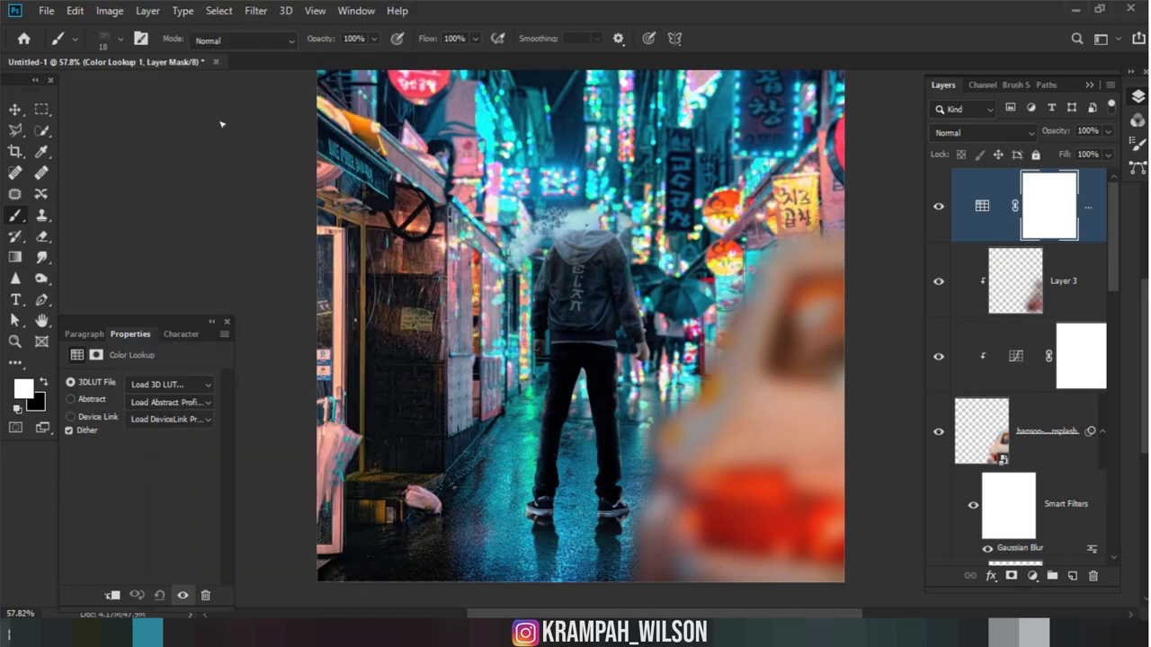
pyautogui.press('Down')
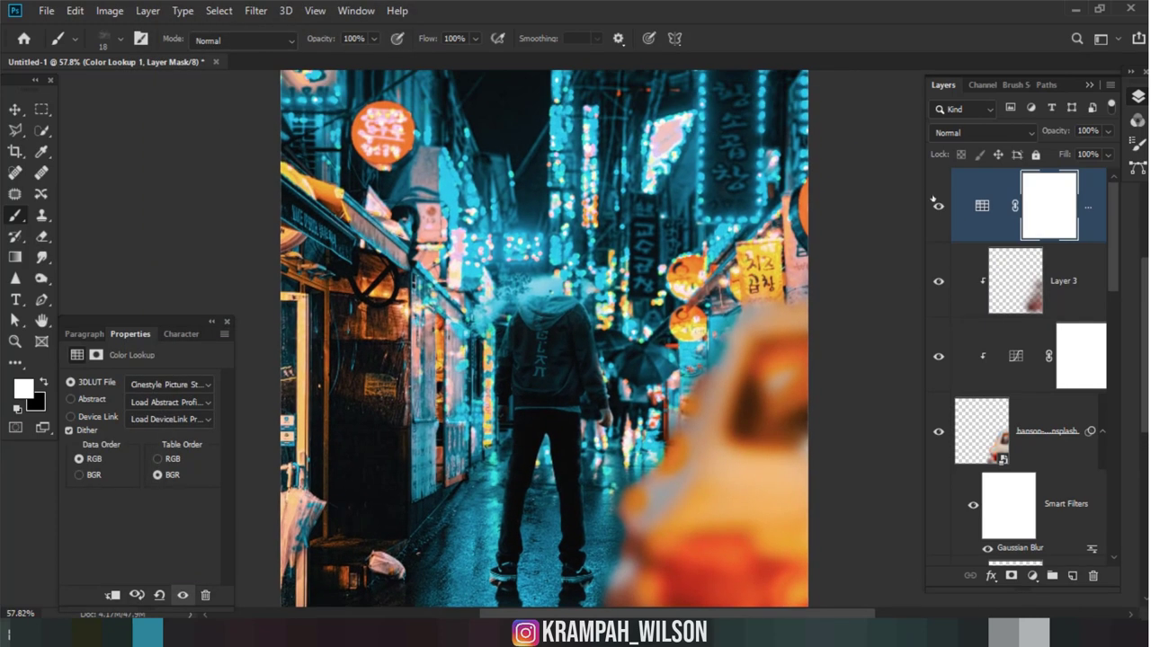
pyautogui.click(934, 206)
pyautogui.click(935, 206)
# Step: Toggle an adjustment layer to compare the head area, and select Curves 3
pyautogui.scroll(-2, 1034, 380)
pyautogui.scroll(-2, 1036, 415)
pyautogui.scroll(-2, 1044, 434)
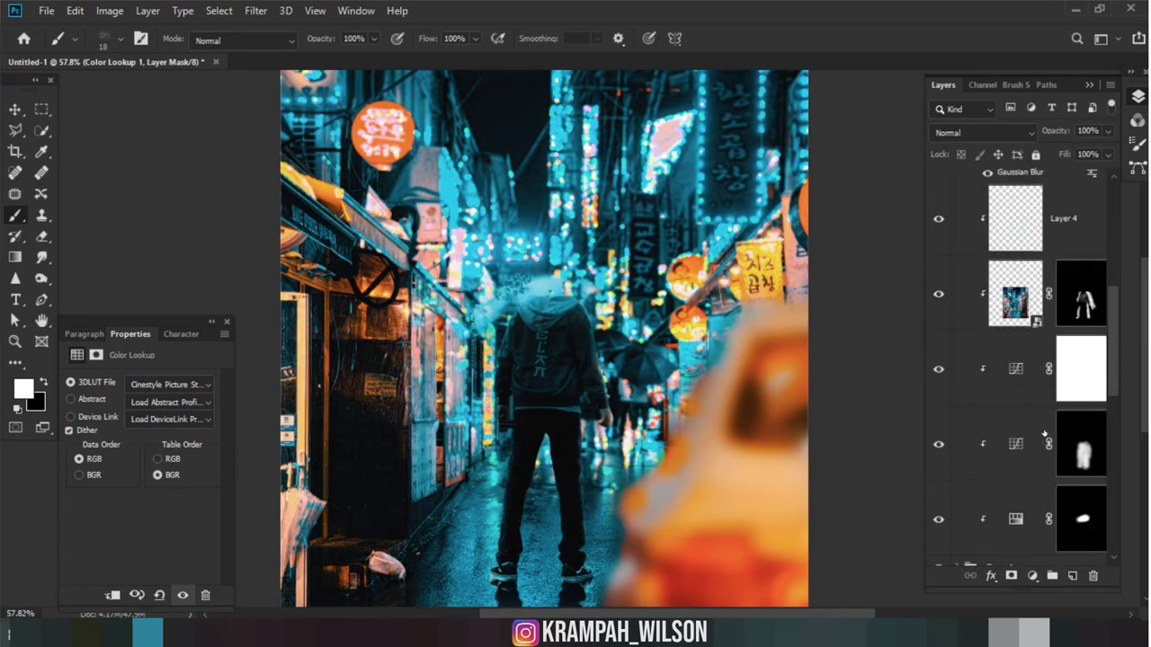
pyautogui.click(936, 369)
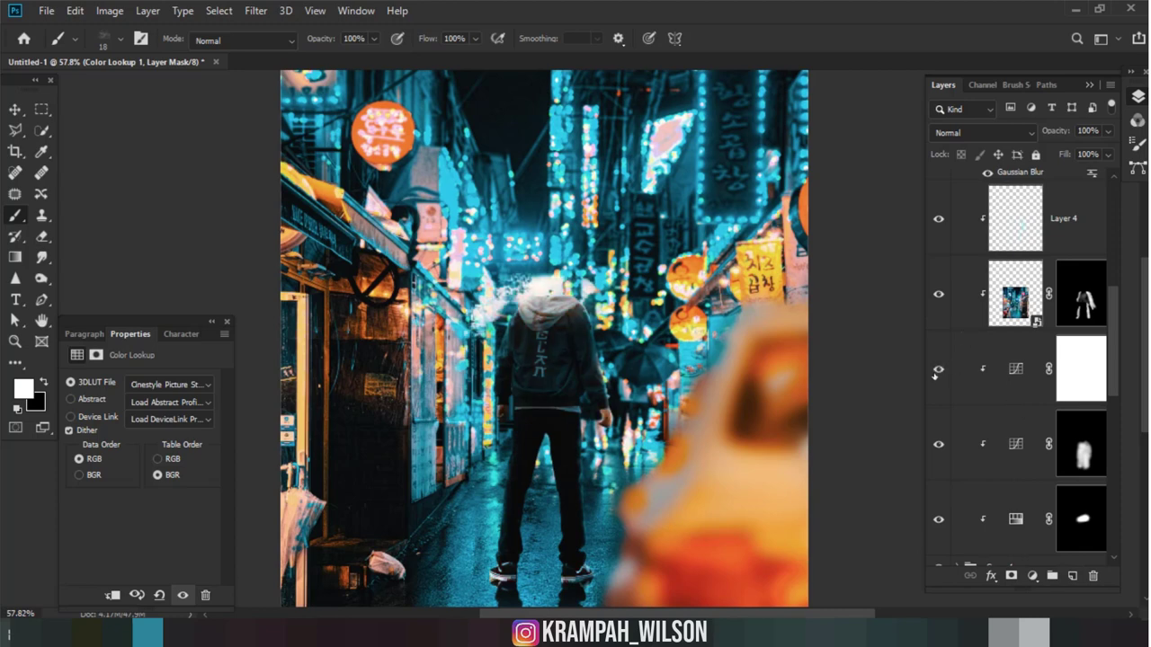
pyautogui.click(936, 369)
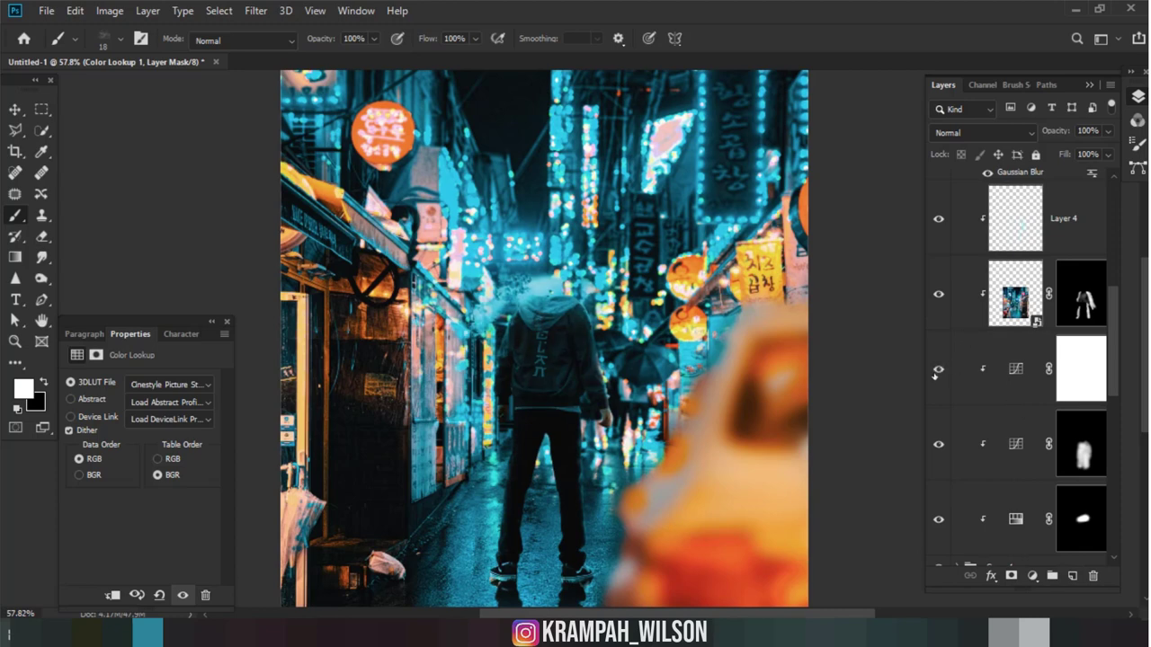
pyautogui.click(1020, 381)
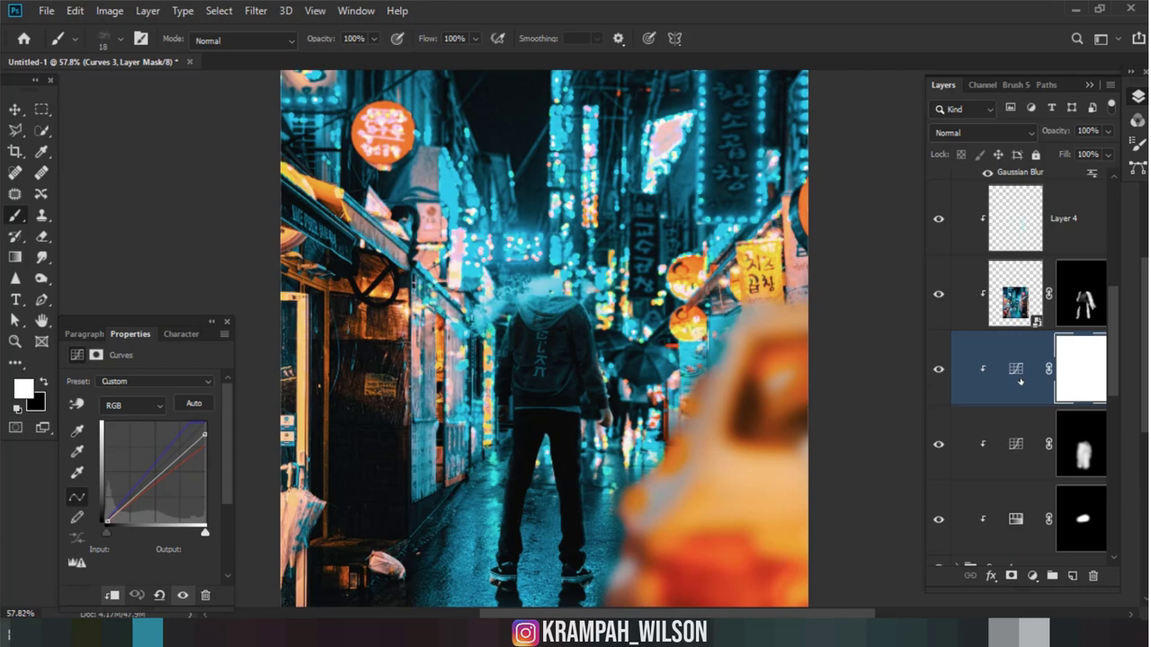
pyautogui.scroll(2, 999, 360)
pyautogui.scroll(2, 1000, 300)
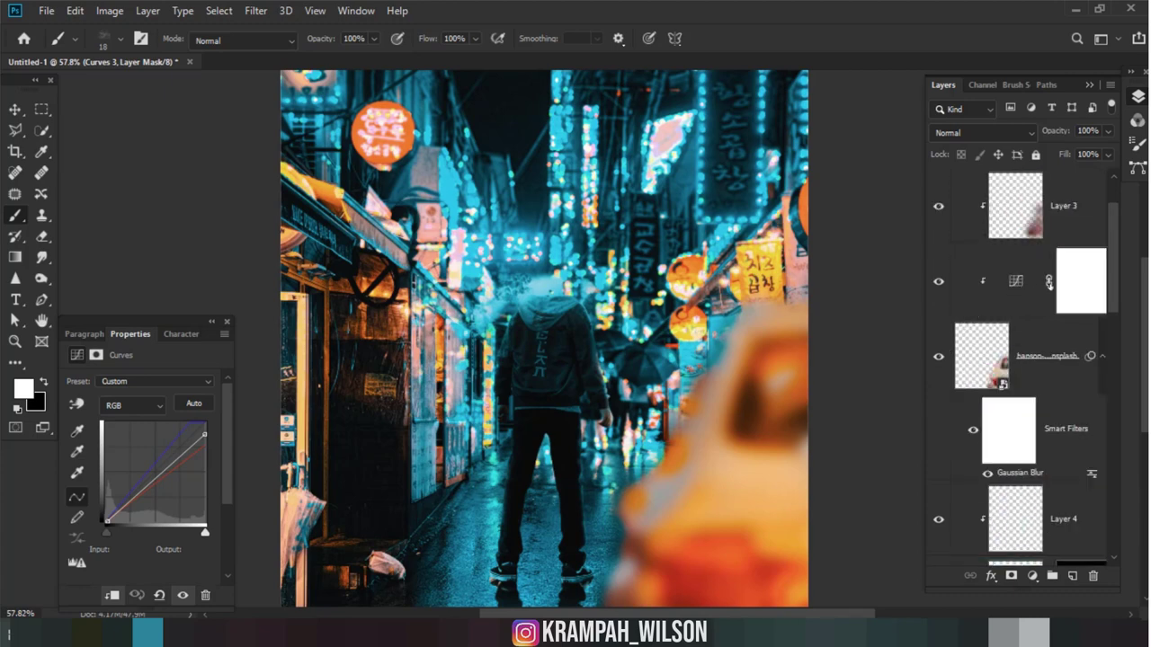
# Step: Load the hooded figure's outline as a selection from its layer thumbnail
pyautogui.click(1077, 287)
pyautogui.scroll(-3, 1044, 429)
pyautogui.scroll(-1, 1043, 429)
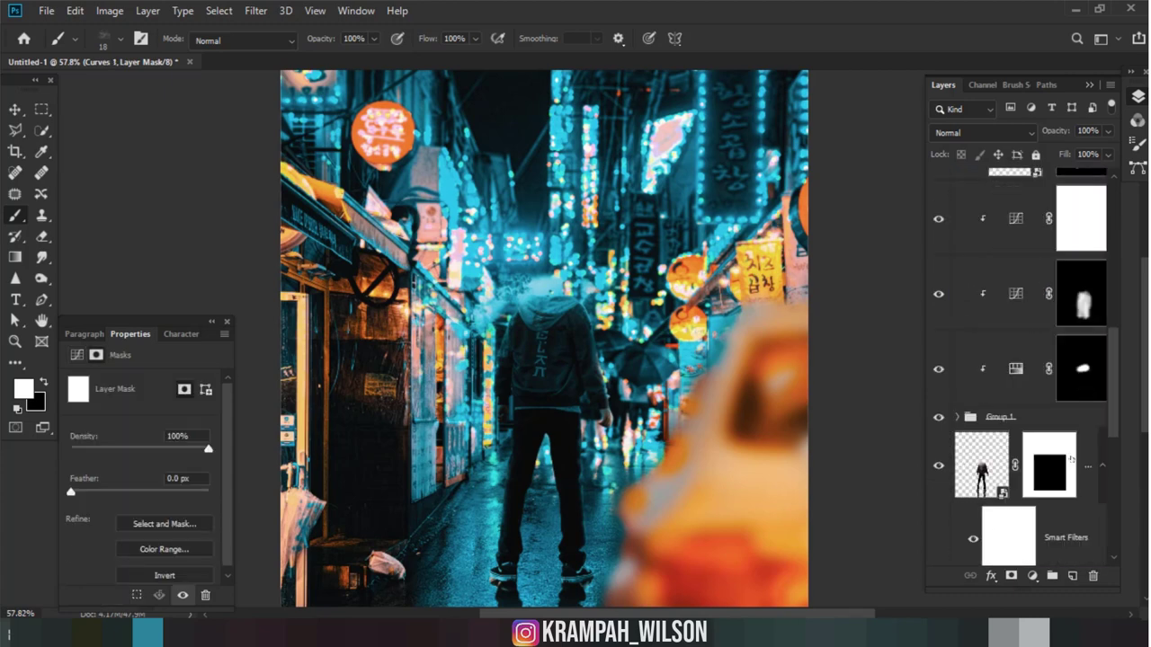
pyautogui.click(1015, 369)
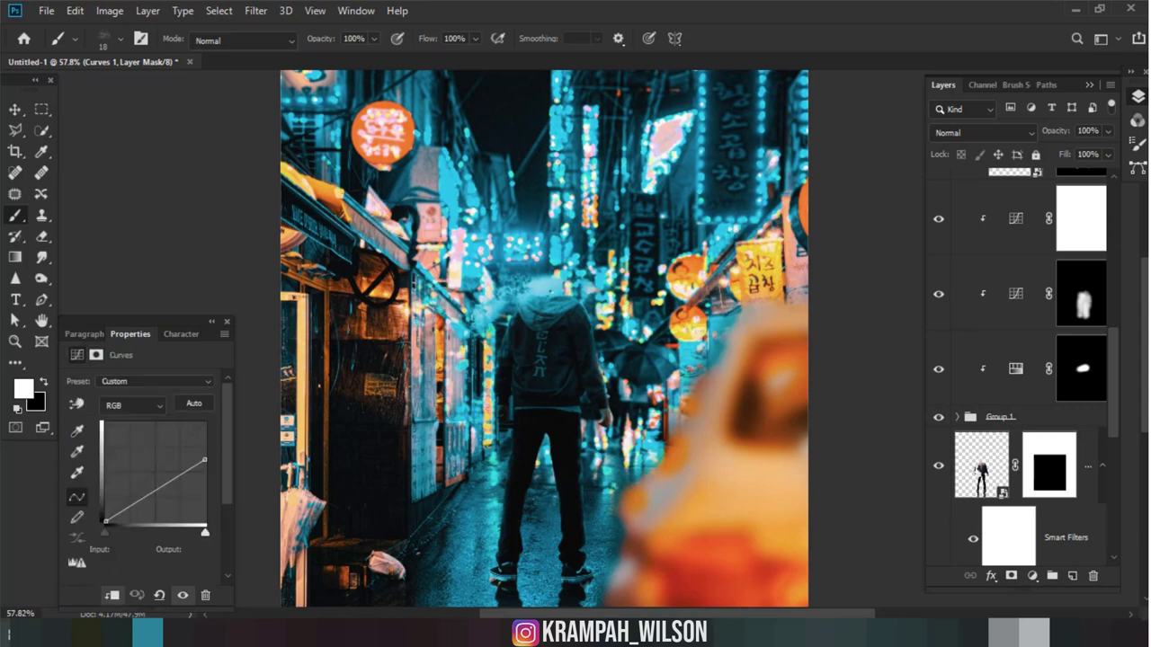
pyautogui.keyDown('ctrl'); pyautogui.click(980, 468); pyautogui.keyUp('ctrl')
pyautogui.scroll(3, 1038, 351)
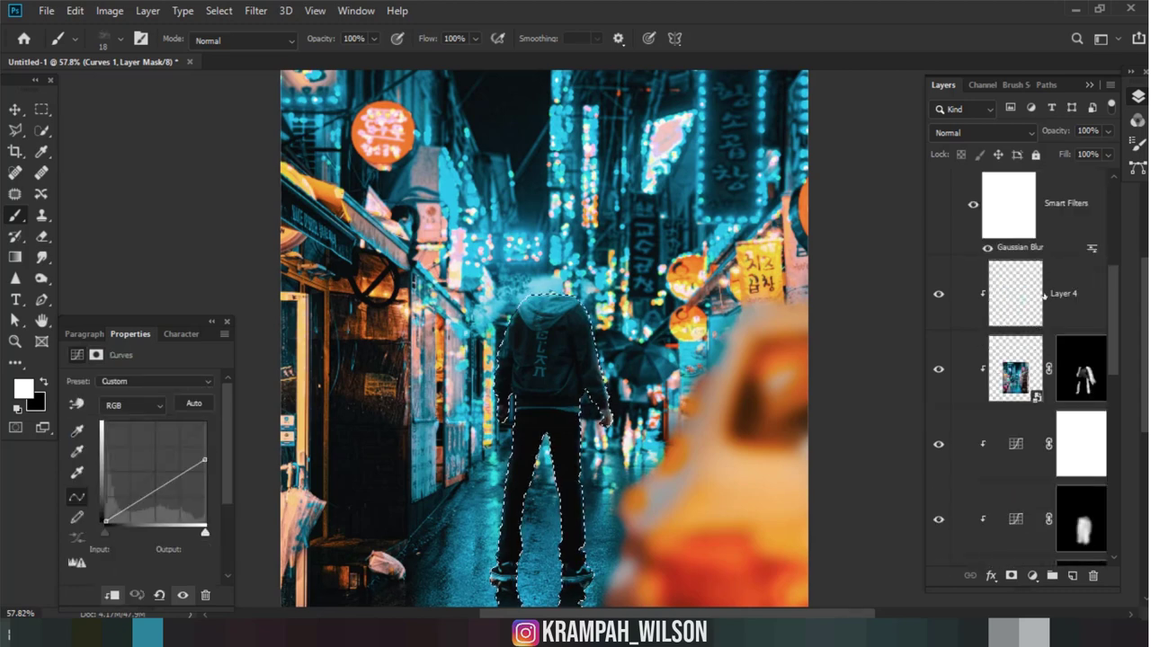
# Step: Select the Color Lookup layer's mask and pick a soft round 141 px brush
pyautogui.scroll(2, 1052, 269)
pyautogui.click(1067, 206)
pyautogui.scroll(2, 1066, 206)
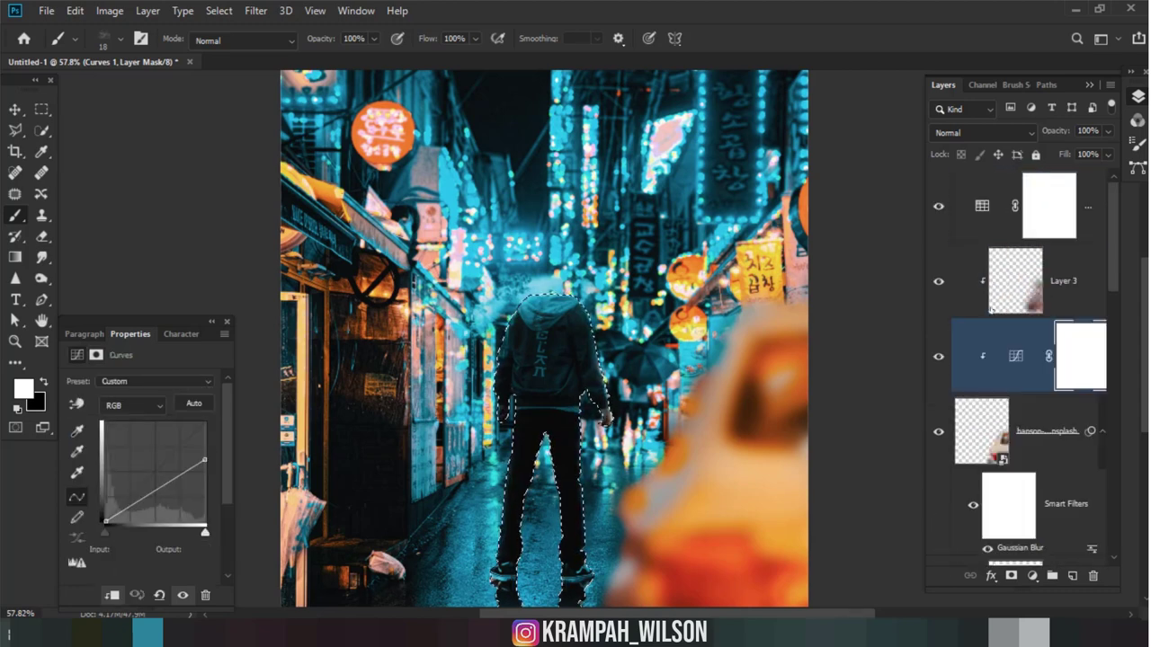
pyautogui.click(1067, 206)
pyautogui.scroll(2, 566, 602)
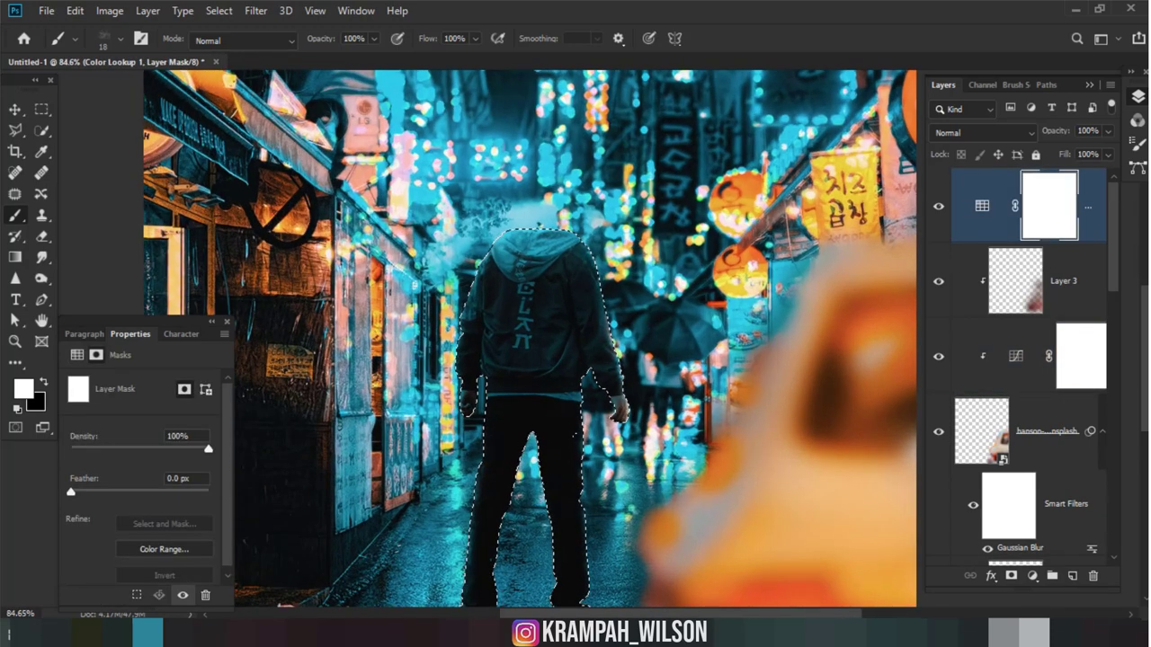
pyautogui.scroll(1, 567, 602)
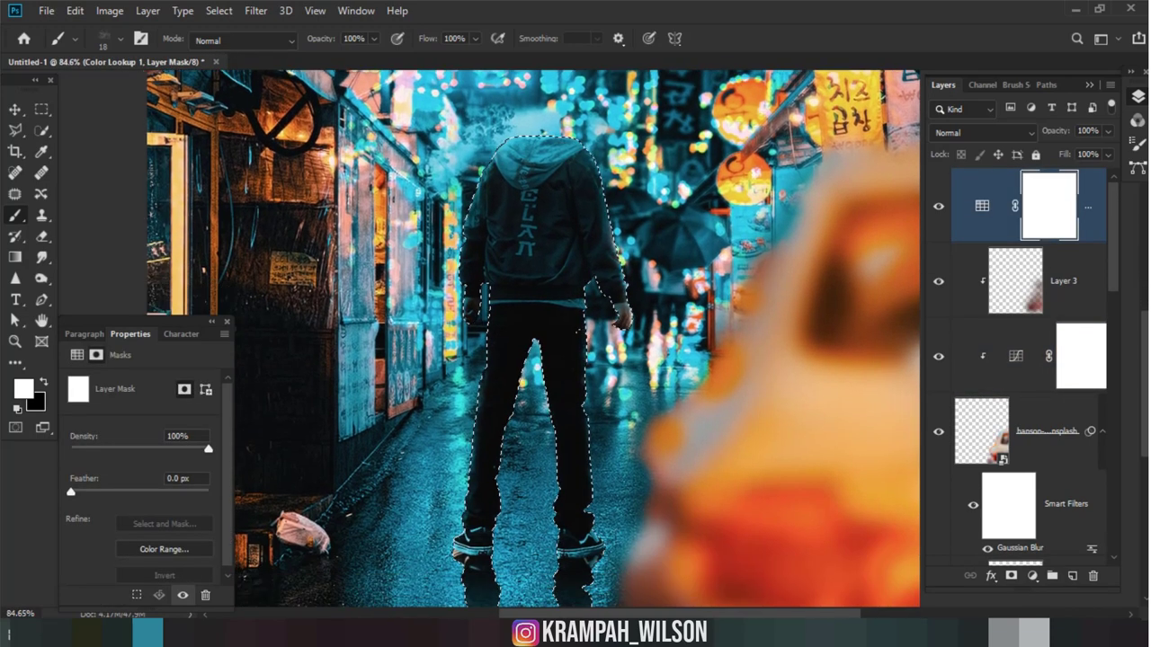
pyautogui.rightClick(655, 221)
pyautogui.click(619, 284)
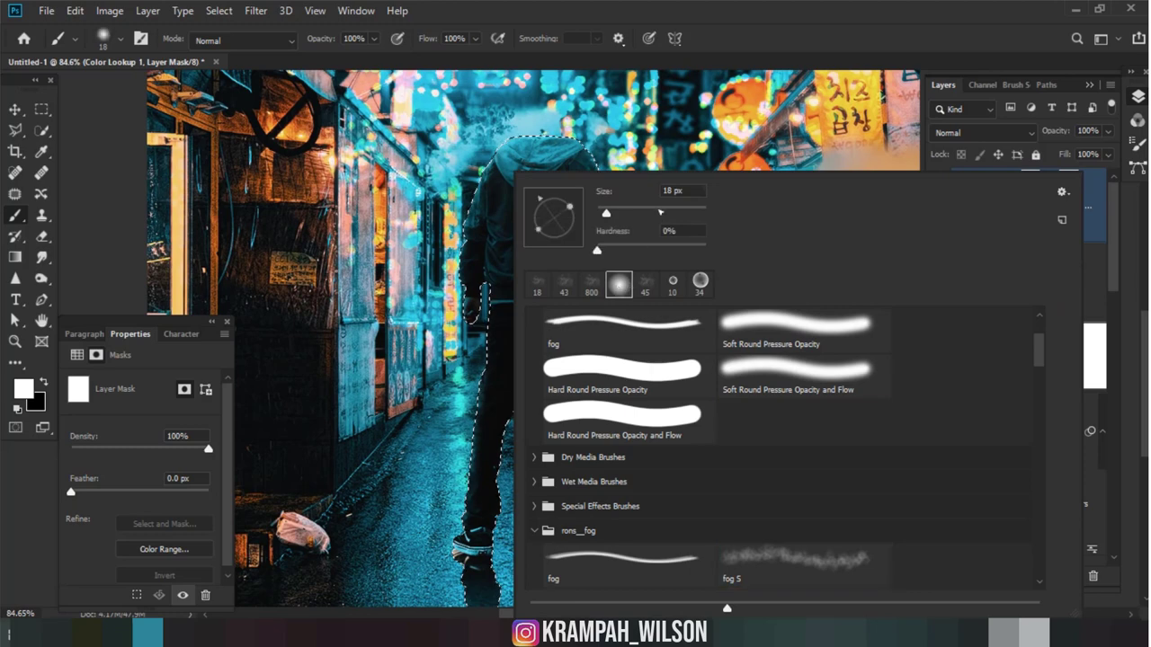
pyautogui.press('Return')
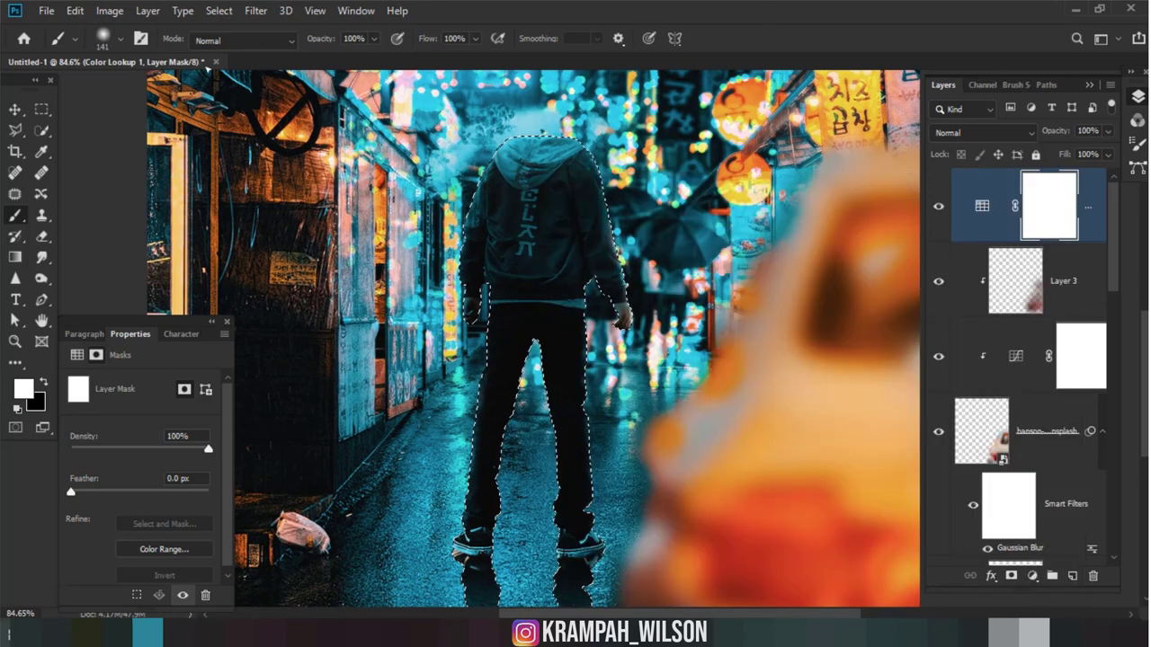
# Step: Paint black at 45% opacity over the figure's body and legs to mask the teal grading
pyautogui.press('5')
pyautogui.press('1')
pyautogui.press('4')
pyautogui.press('5')
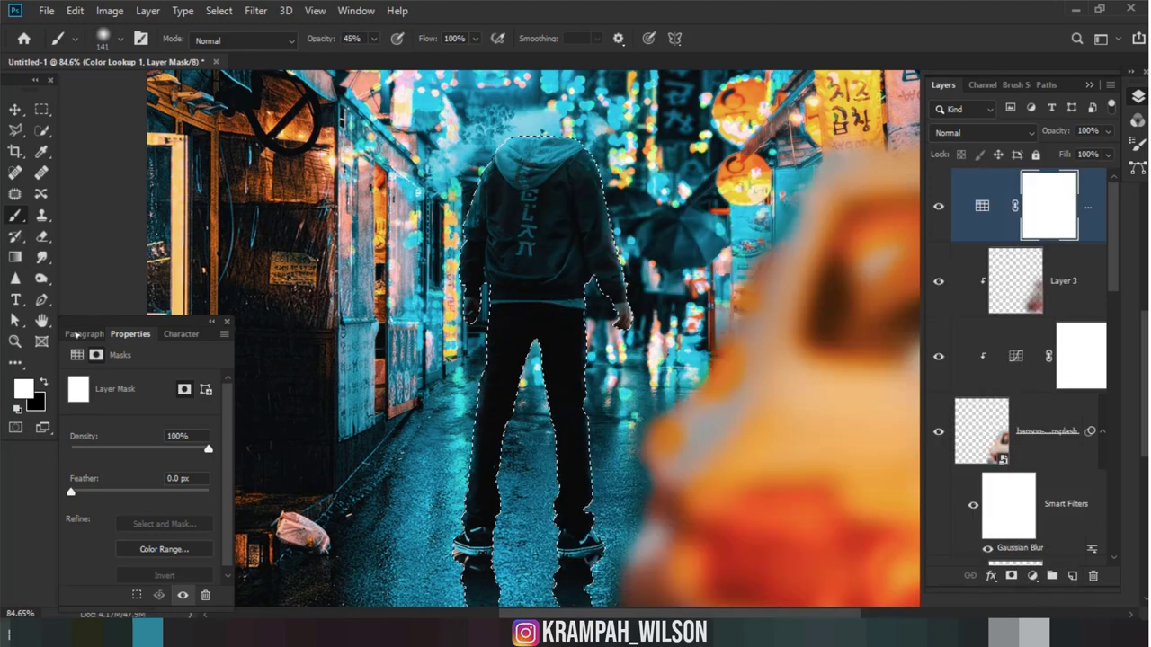
pyautogui.press('x')
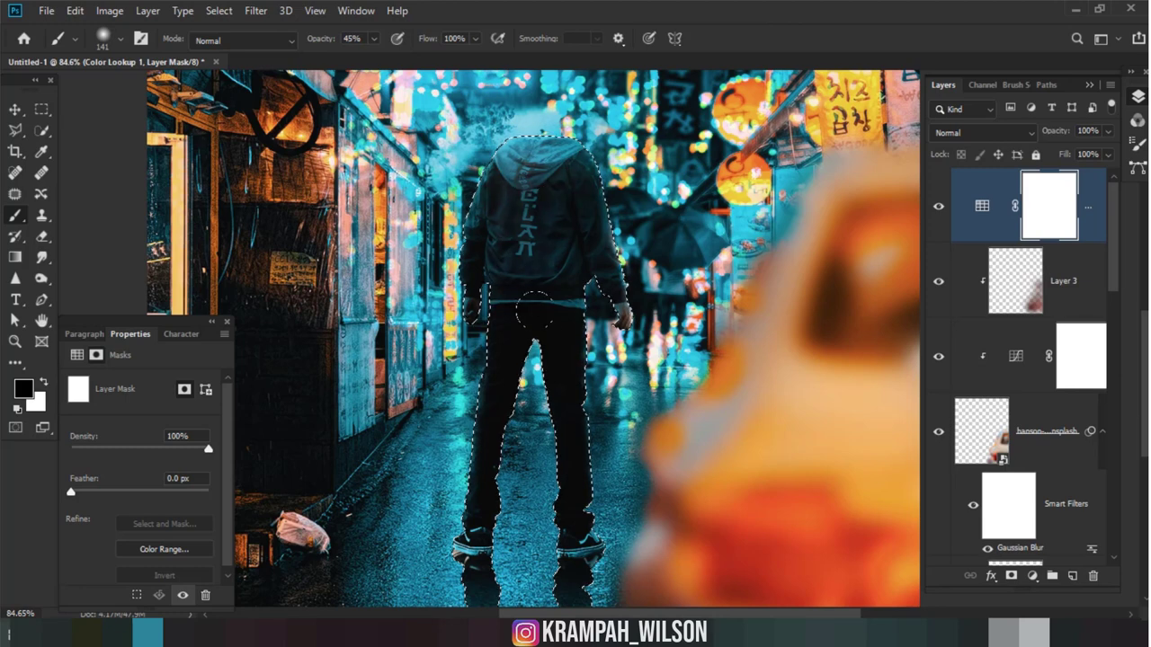
pyautogui.moveTo(520, 306); pyautogui.dragTo(506, 407)
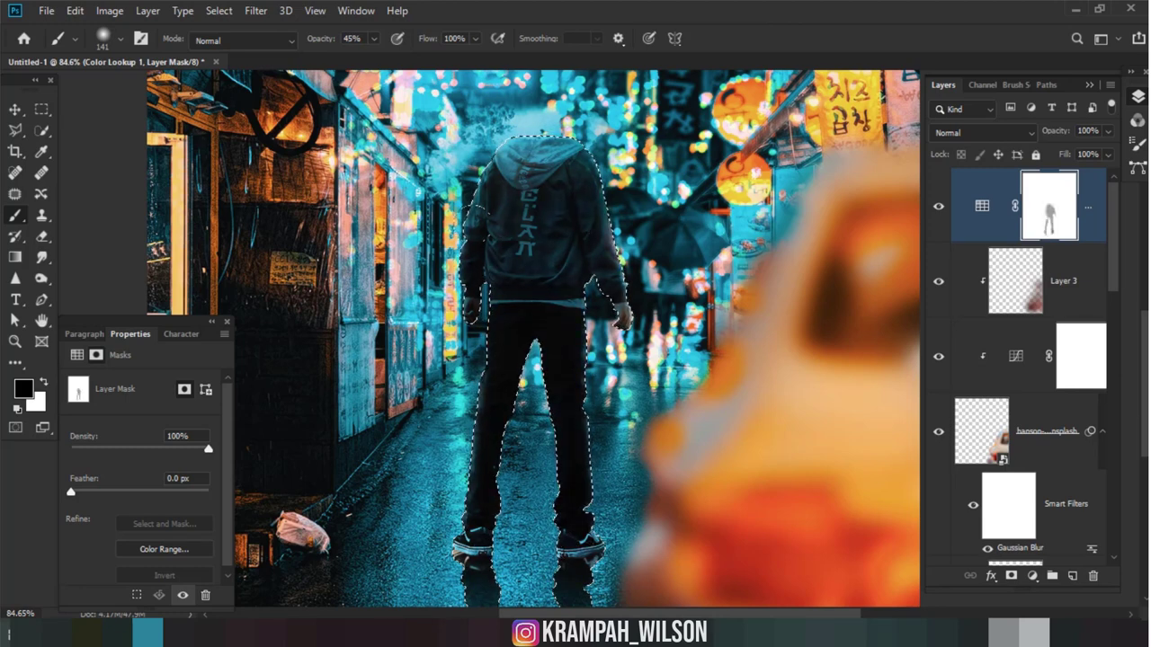
pyautogui.moveTo(585, 334); pyautogui.dragTo(580, 459)
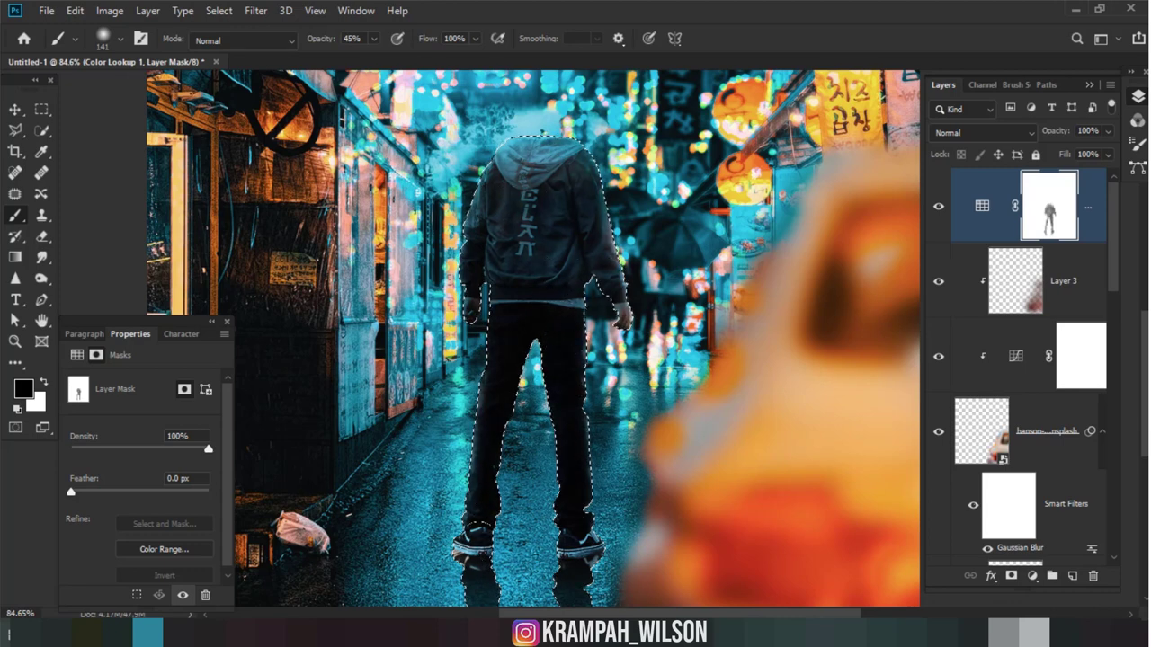
pyautogui.moveTo(539, 188); pyautogui.dragTo(562, 278)
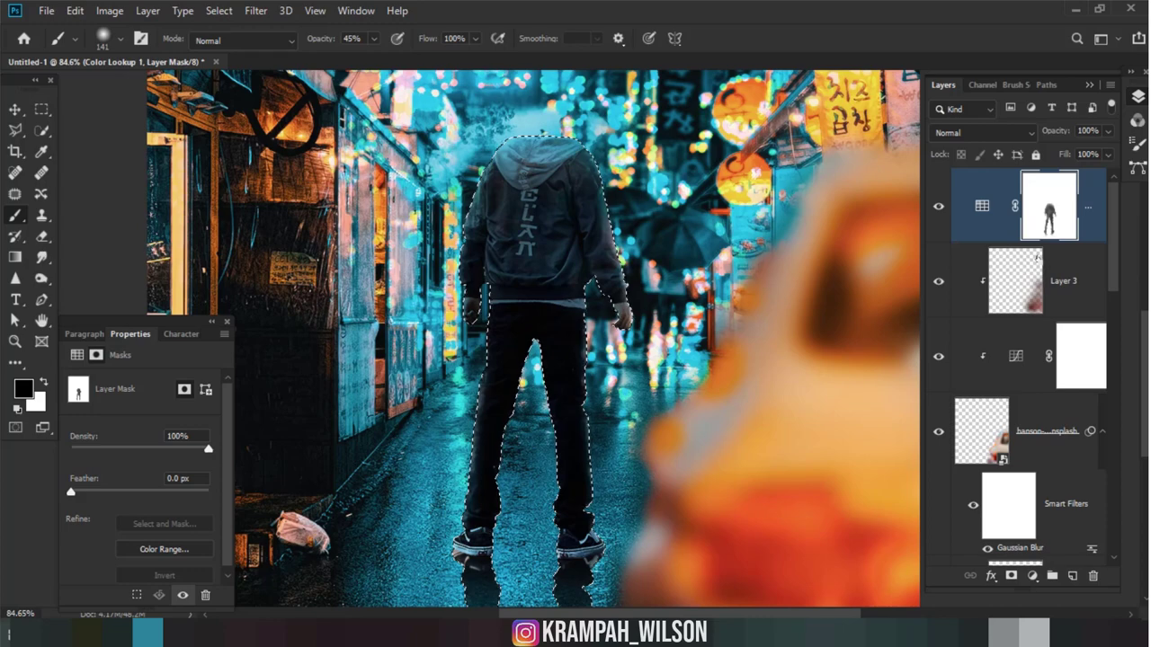
# Step: Toggle the Color Lookup layer to compare, and fit the whole image in the window
pyautogui.click(939, 206)
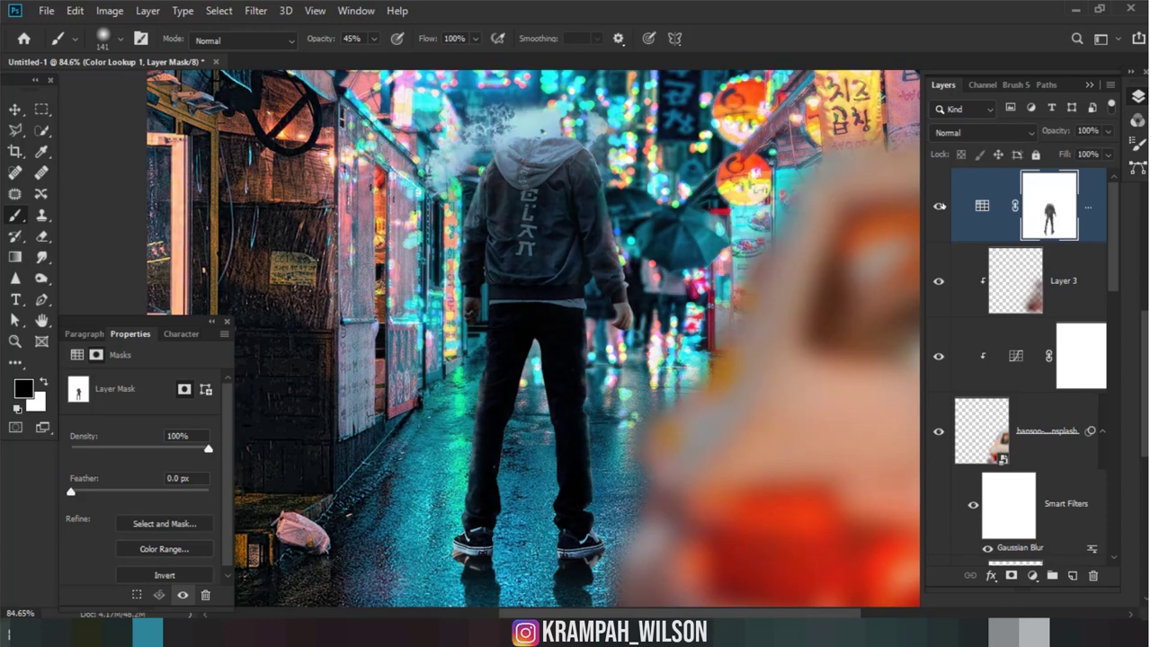
pyautogui.click(938, 206)
pyautogui.scroll(-2, 804, 328)
pyautogui.scroll(-1, 804, 328)
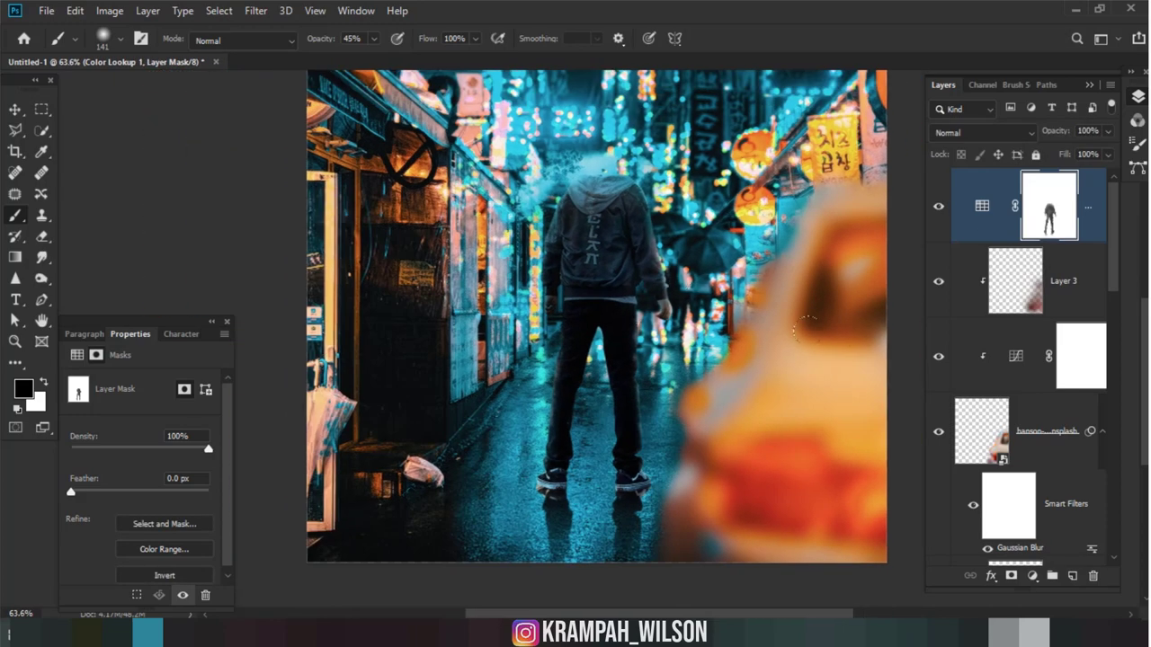
pyautogui.scroll(2, 589, 252)
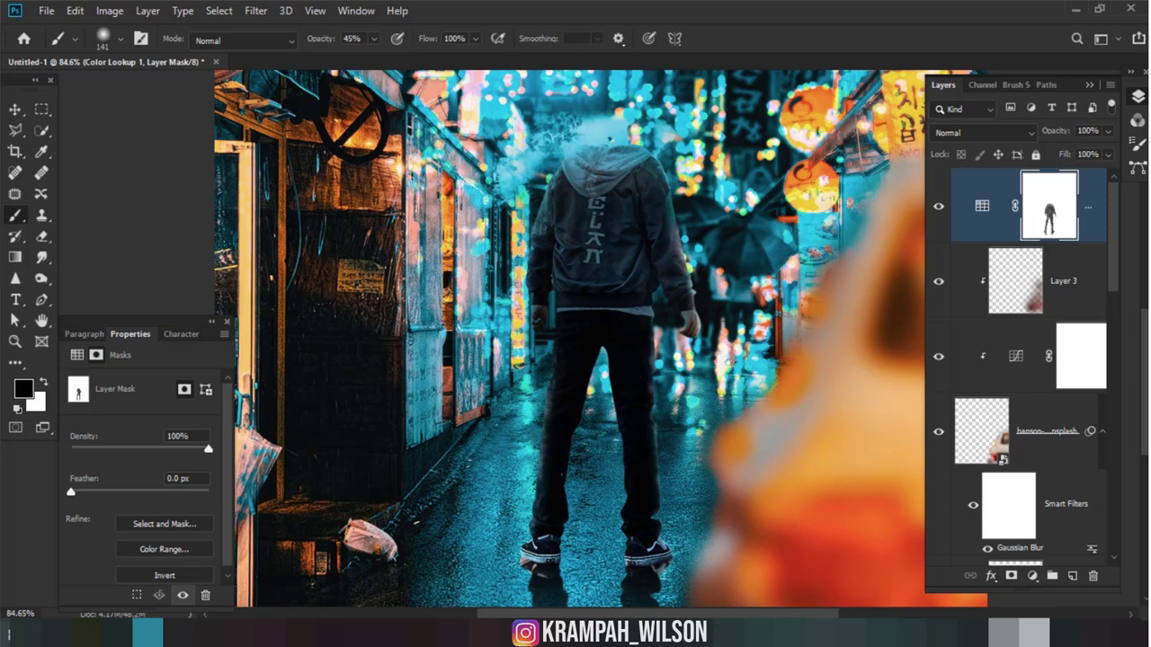
pyautogui.hotkey('ctrl', '0')
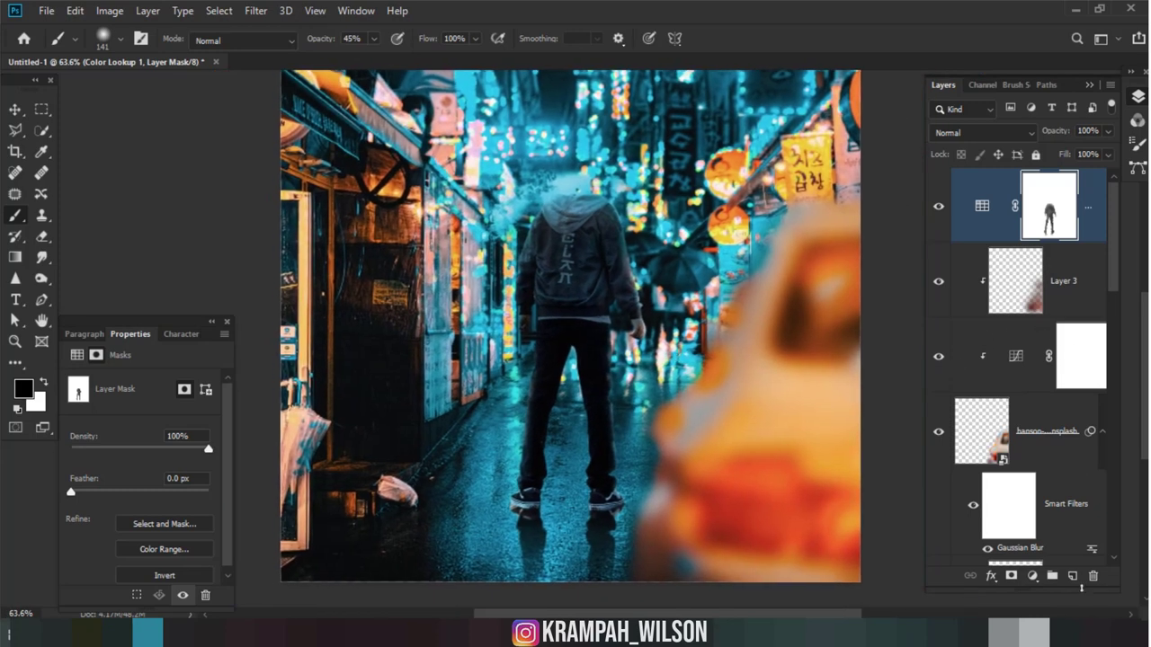
# Step: Add a new Layer 5 and fill it with black
pyautogui.click(1073, 575)
pyautogui.click(75, 10)
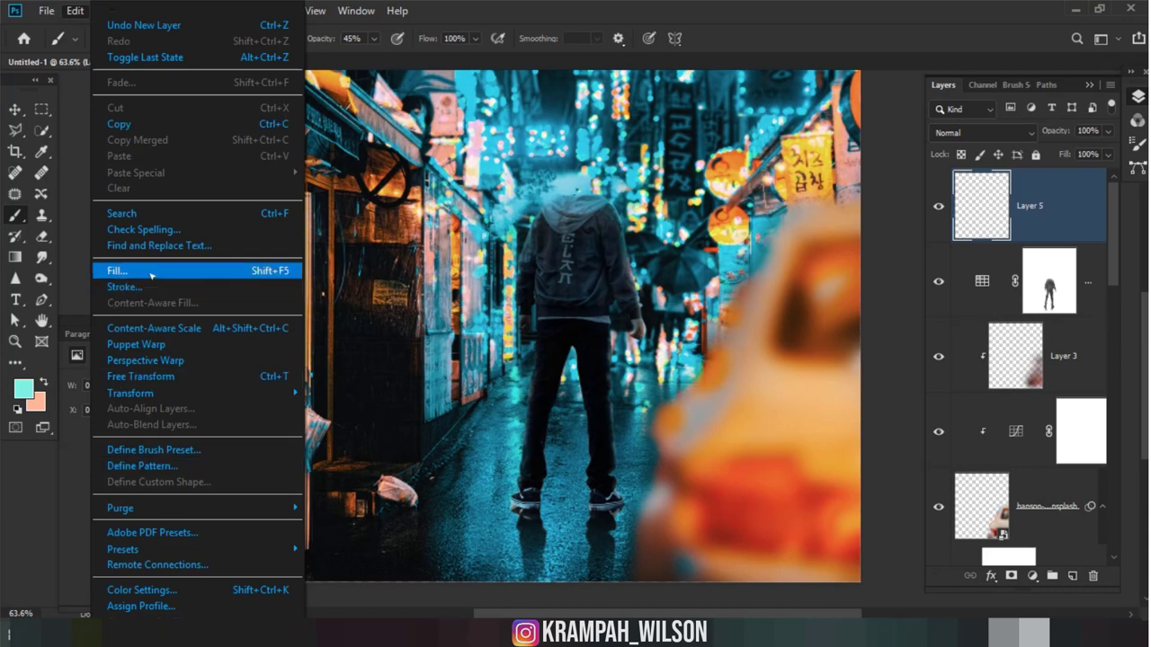
pyautogui.click(116, 271)
pyautogui.click(684, 154)
pyautogui.press('b')
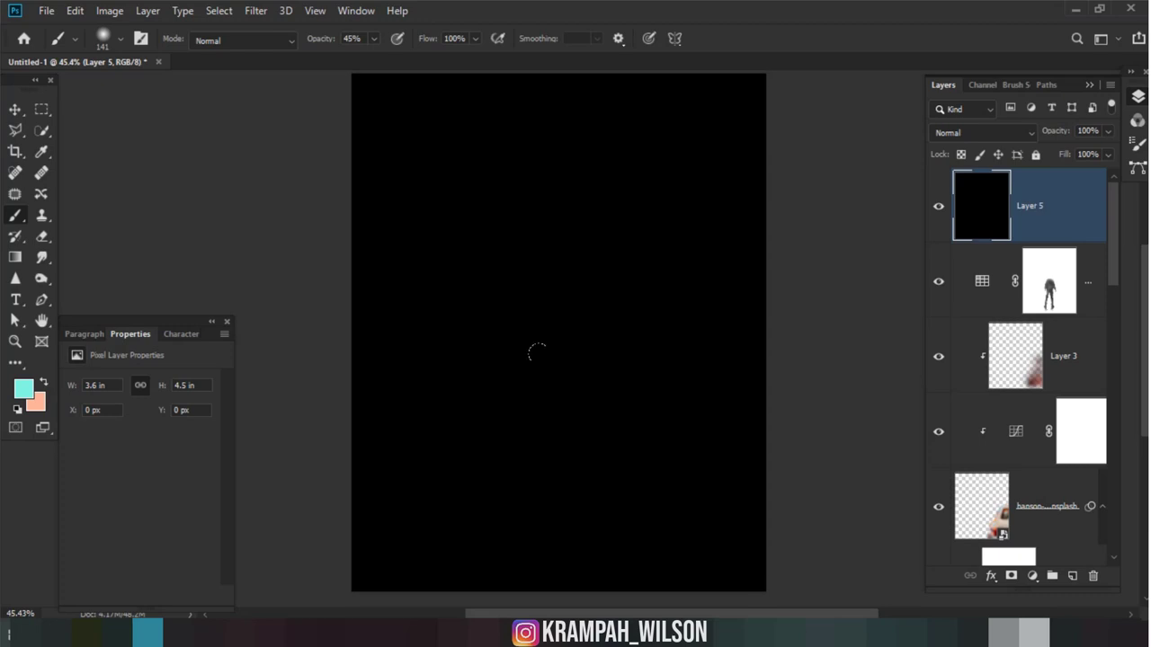
# Step: Render a Knoll Light Factory Blue Halo lens flare onto the black layer
pyautogui.click(257, 10)
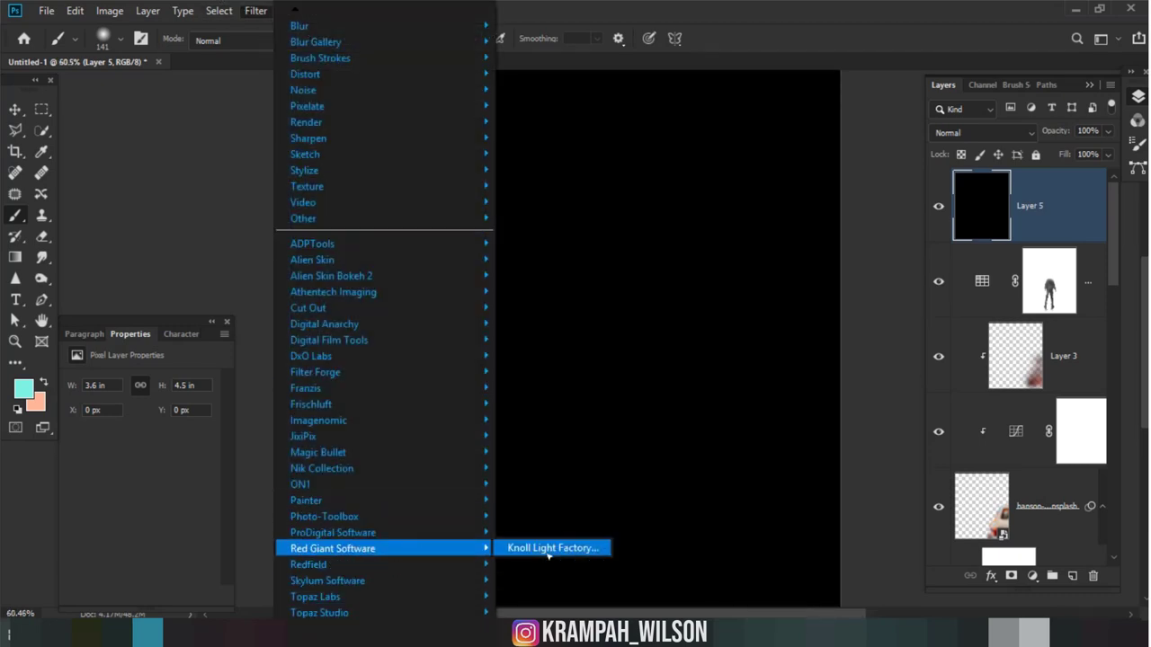
pyautogui.click(544, 549)
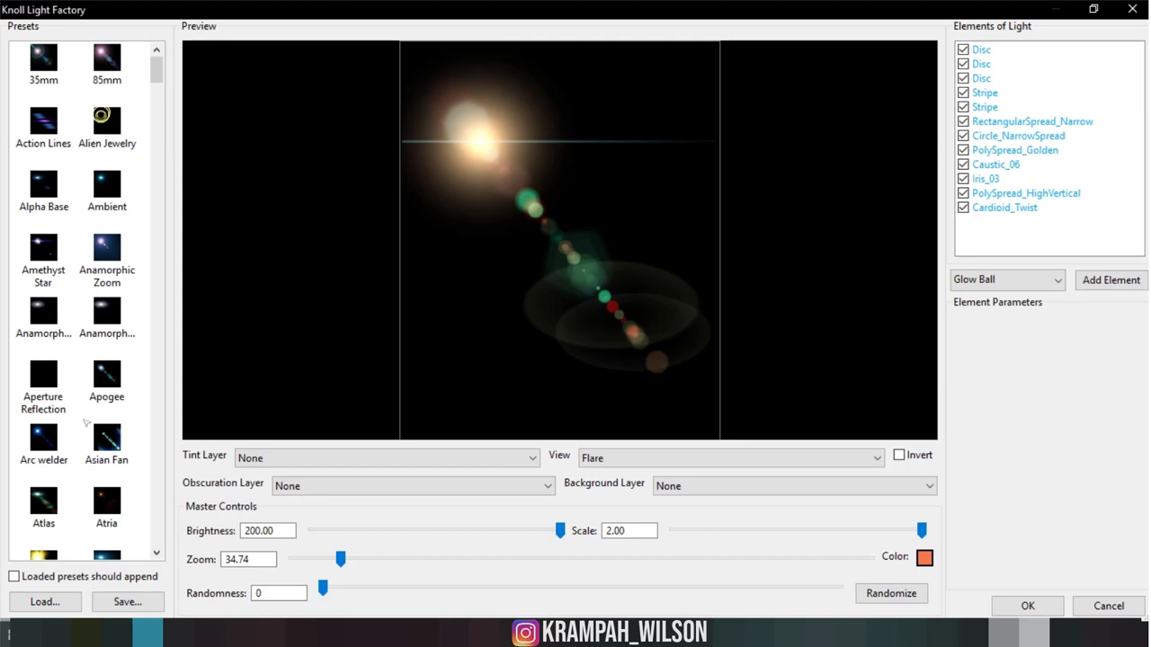
pyautogui.scroll(-4, 85, 423)
pyautogui.click(43, 310)
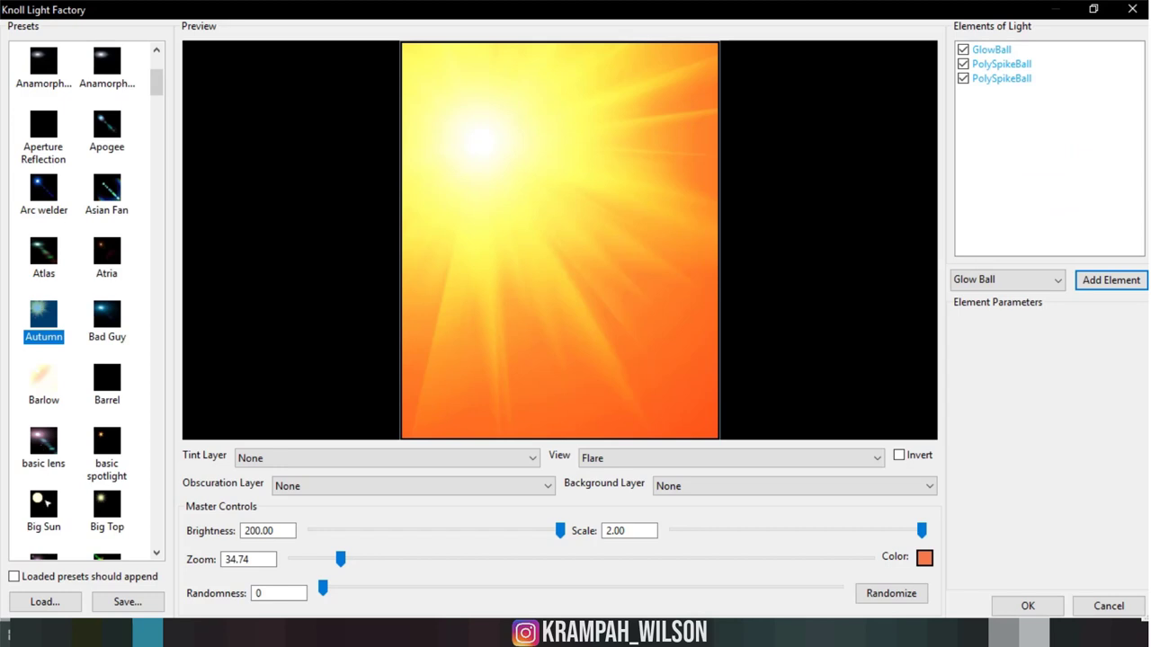
pyautogui.click(105, 504)
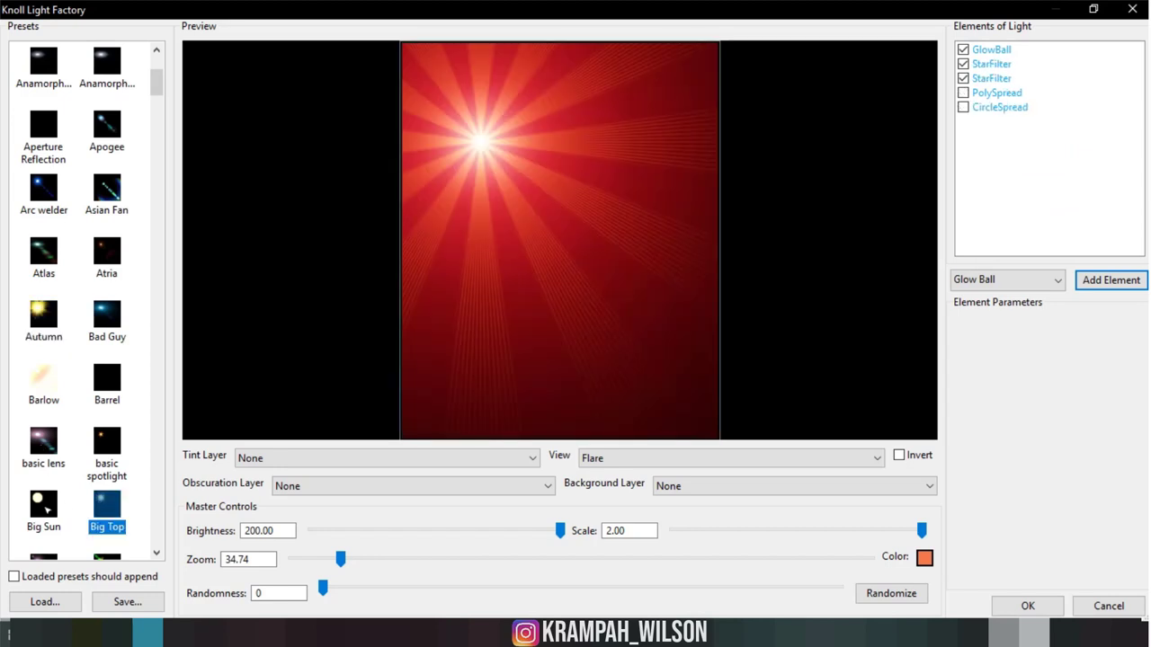
pyautogui.click(43, 506)
pyautogui.scroll(-2, 43, 509)
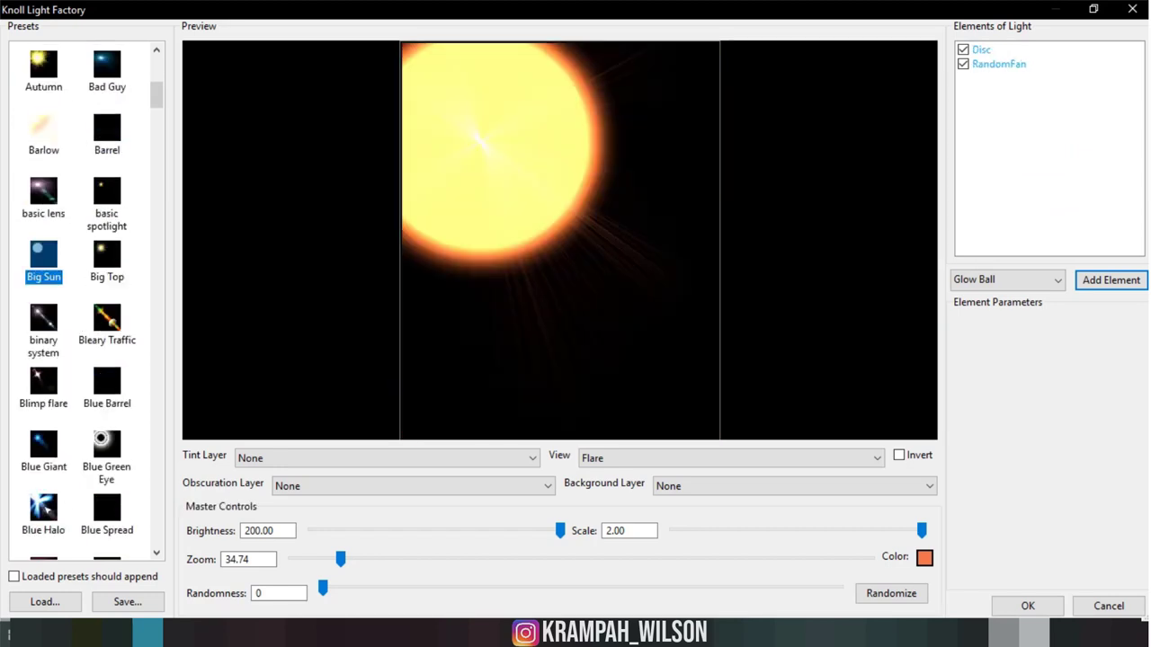
pyautogui.click(45, 509)
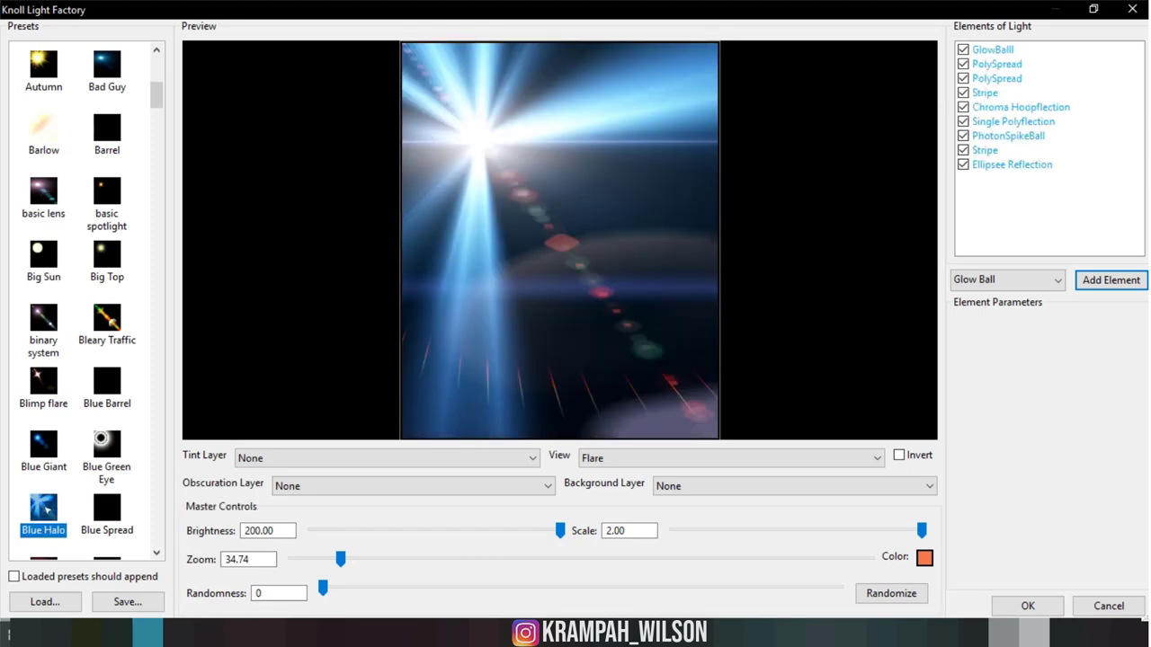
pyautogui.click(1049, 599)
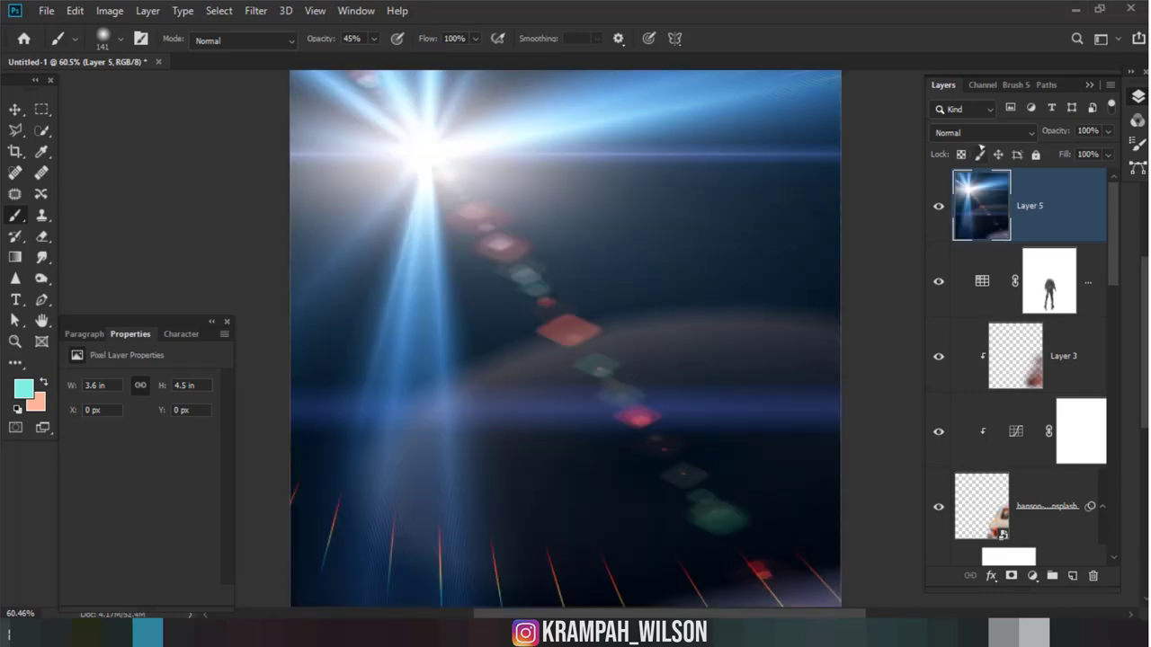
pyautogui.click(980, 132)
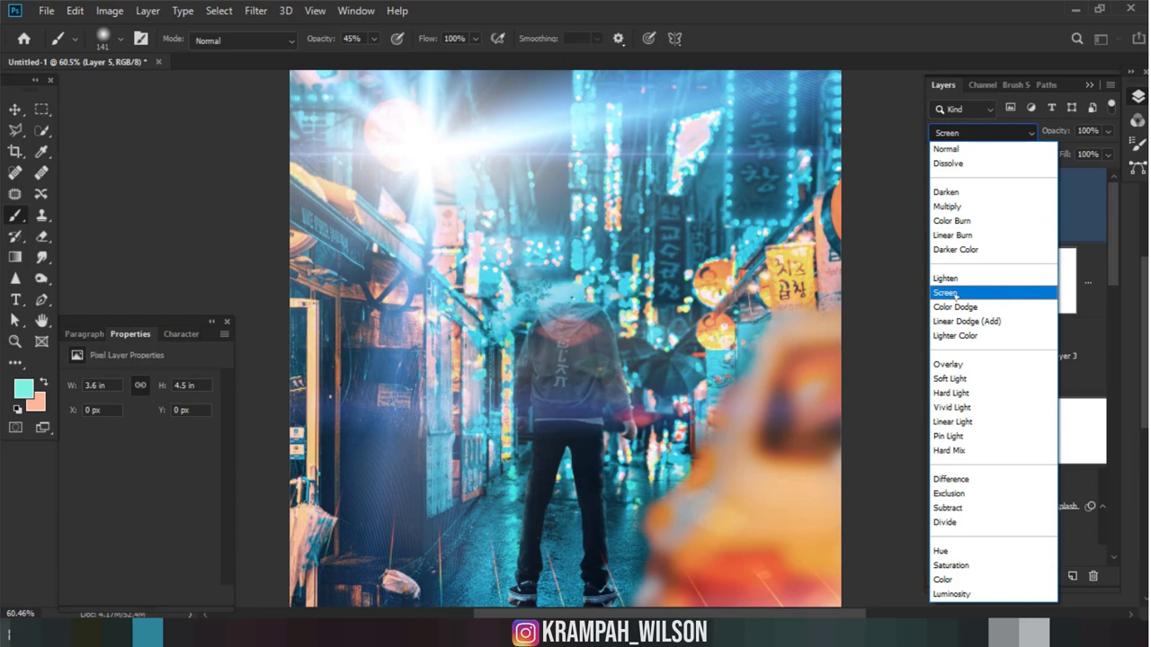
# Step: Set the flare layer's blend mode to Screen
pyautogui.click(945, 293)
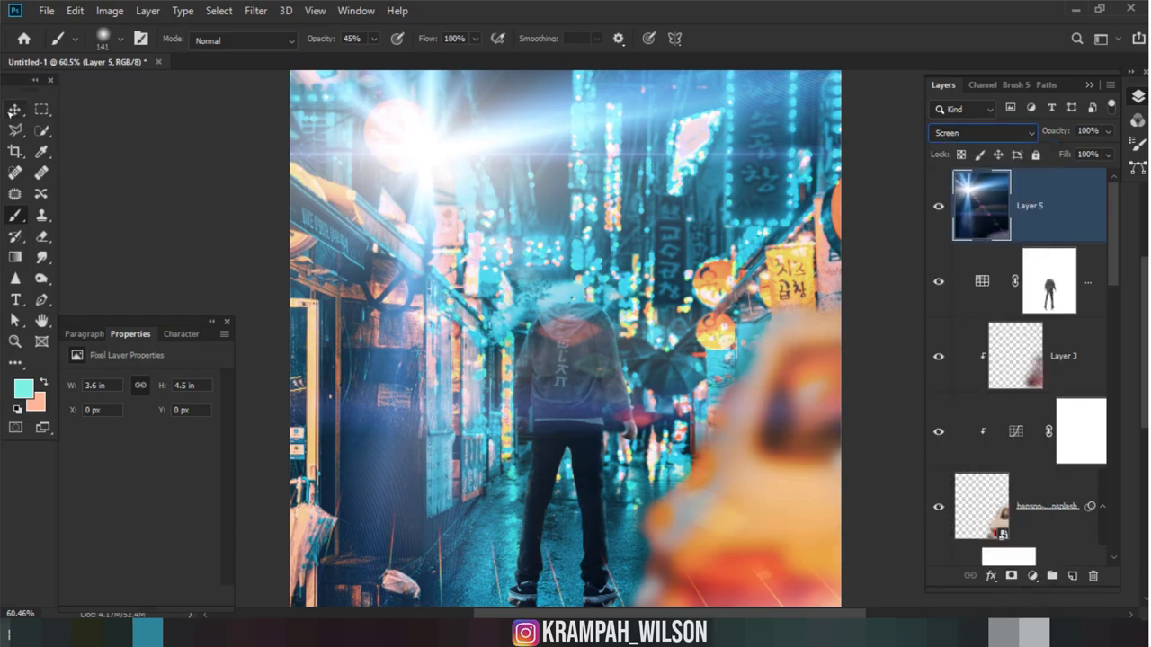
pyautogui.click(15, 108)
pyautogui.scroll(-1, 627, 232)
pyautogui.scroll(-2, 626, 232)
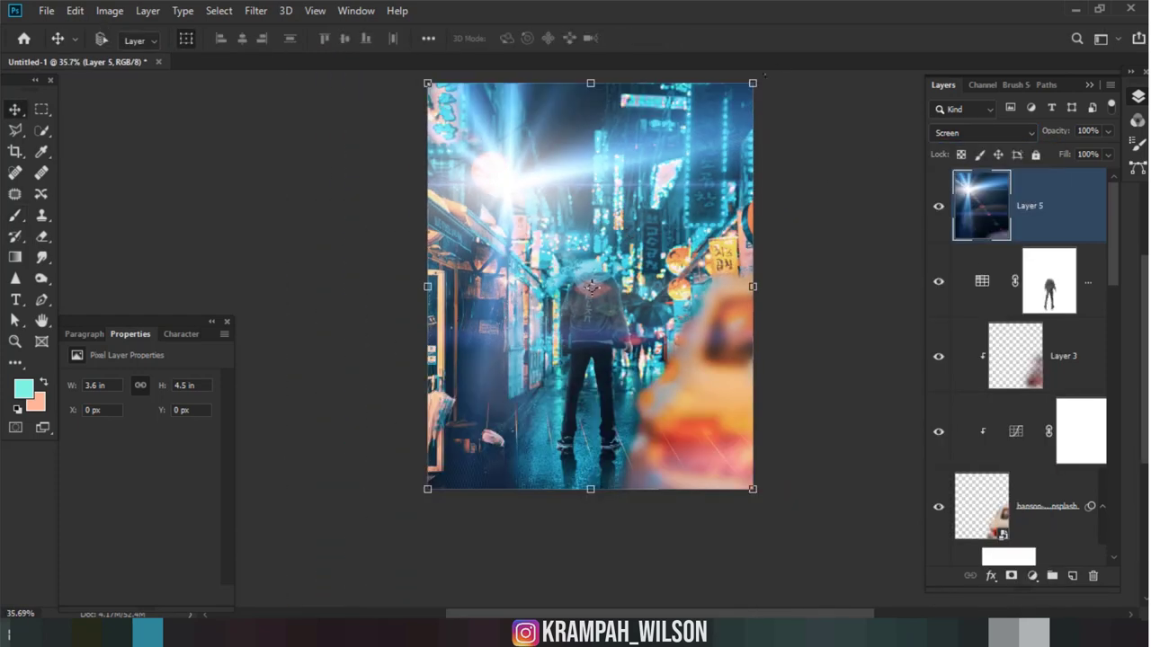
# Step: Shrink the flare to about 46% toward the top-right and rotate it about 90°
pyautogui.hotkey('ctrl', 't')
pyautogui.moveTo(753, 82); pyautogui.dragTo(572, 309)
pyautogui.moveTo(486, 360); pyautogui.dragTo(670, 203)
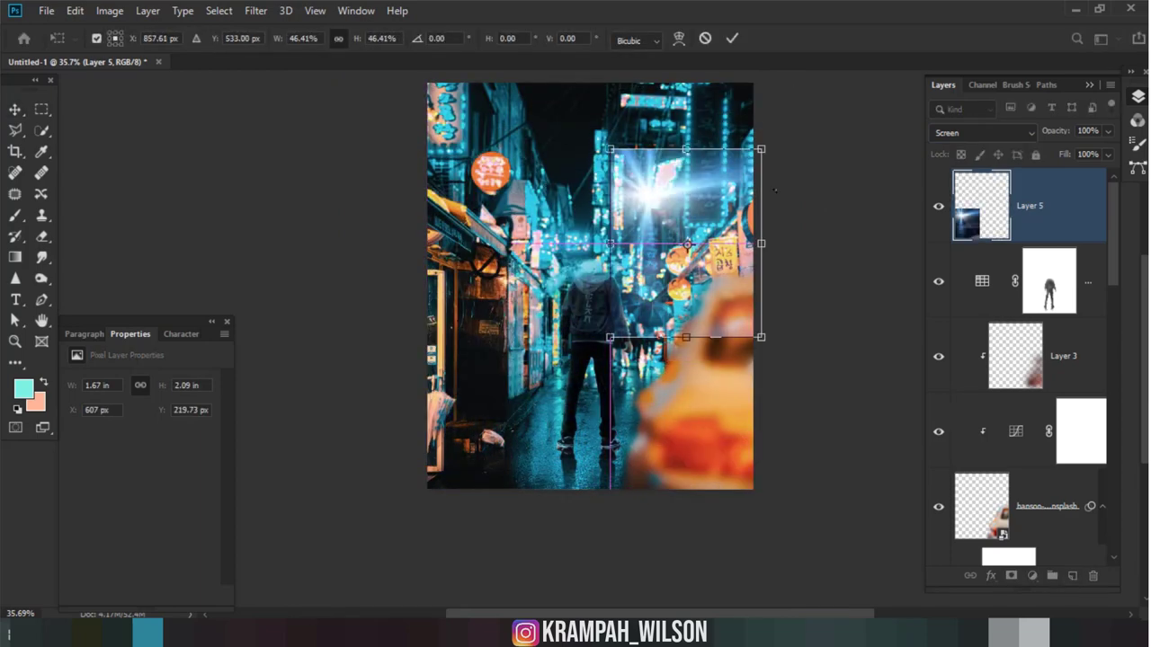
pyautogui.moveTo(776, 190); pyautogui.dragTo(759, 257)
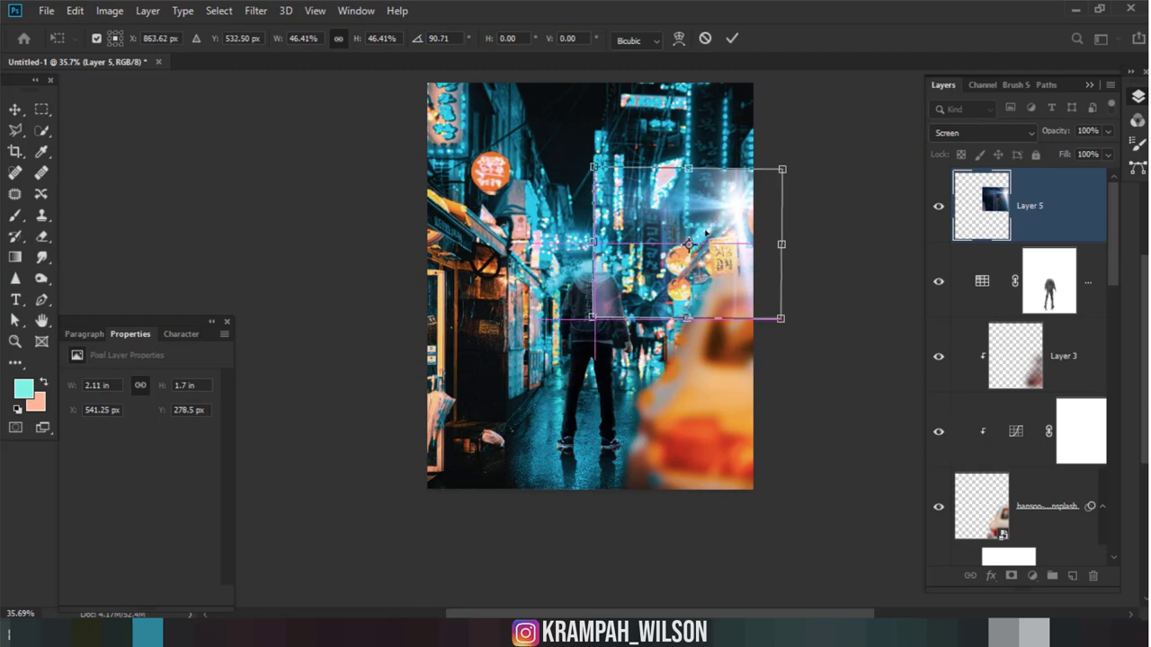
pyautogui.press('Return')
pyautogui.scroll(2, 710, 232)
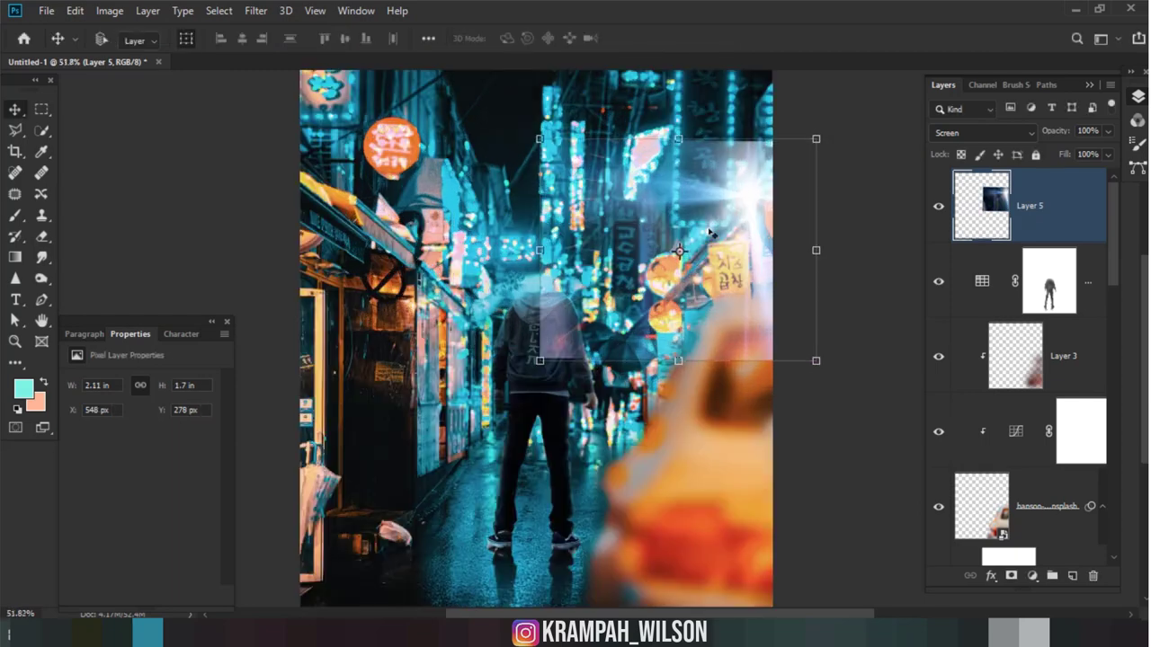
pyautogui.click(110, 11)
pyautogui.moveTo(135, 55)
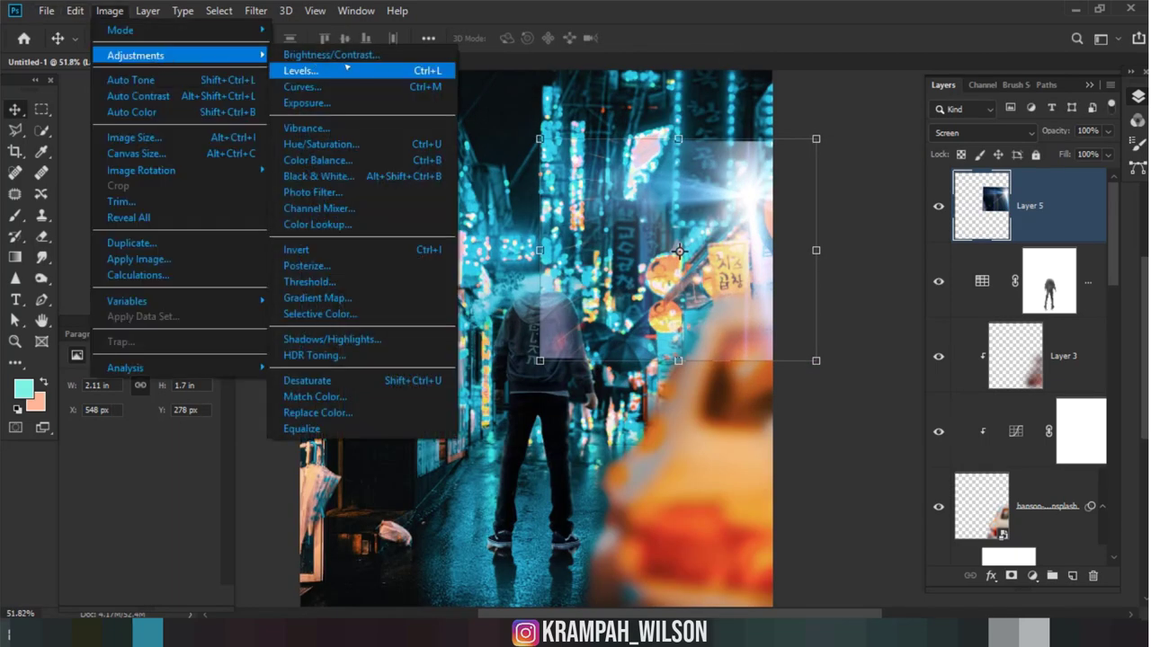
# Step: Apply Levels to the glow with midtone 0.49 and white point 251
pyautogui.click(346, 67)
pyautogui.moveTo(215, 286); pyautogui.dragTo(321, 288)
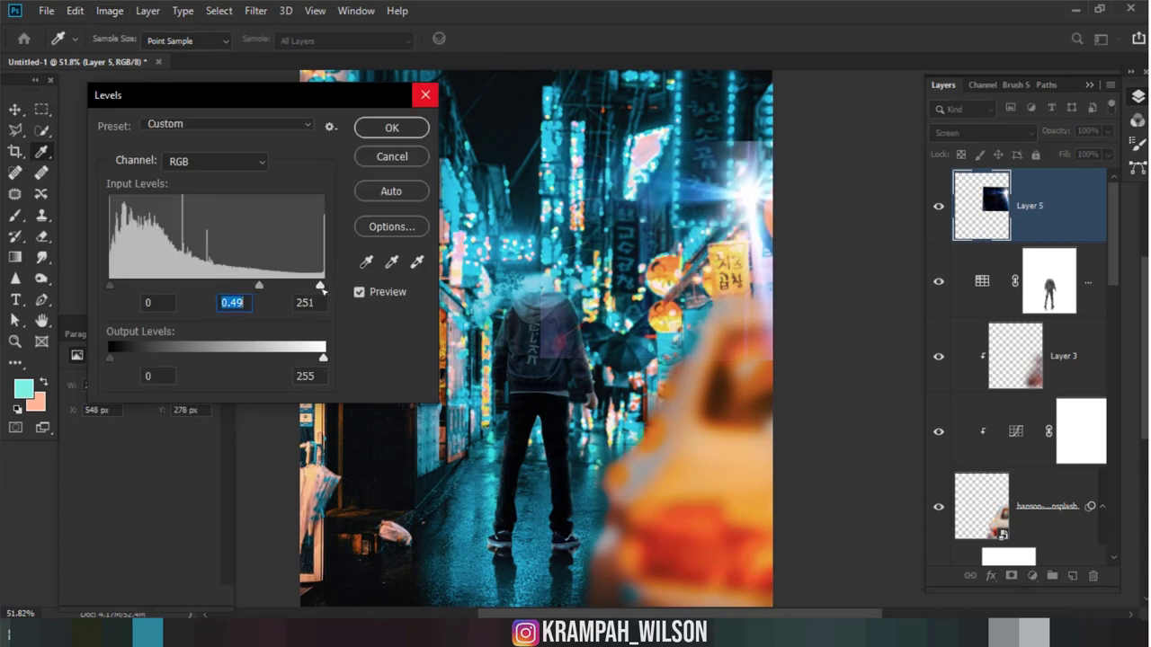
pyautogui.press('Tab')
pyautogui.click(392, 128)
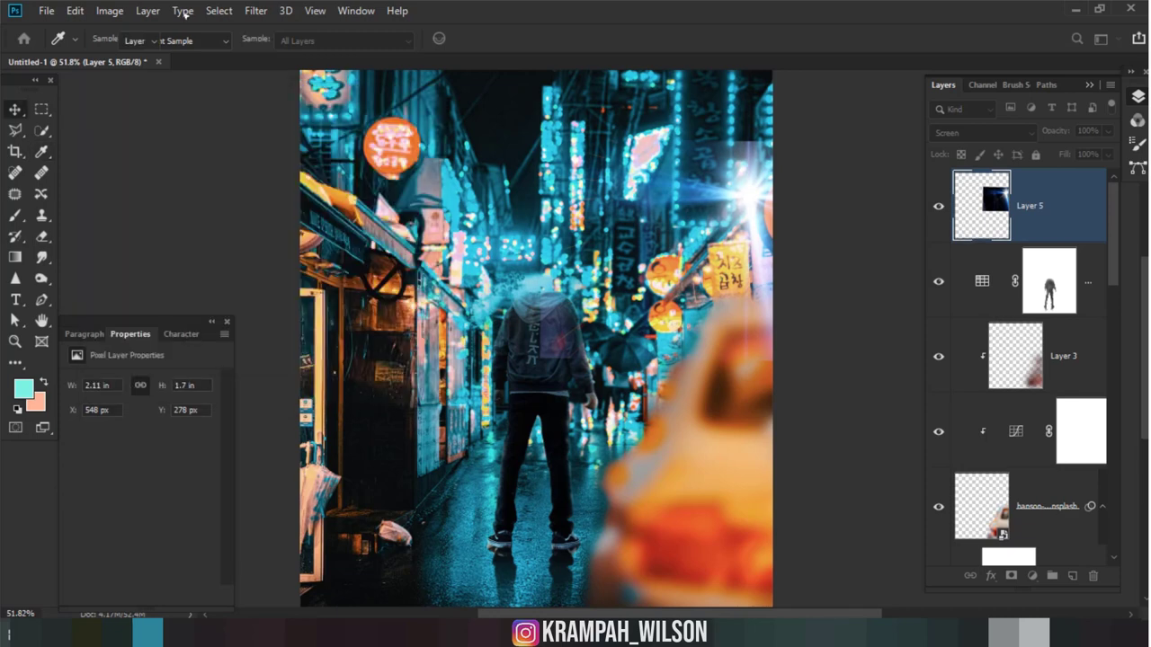
pyautogui.press('v')
# Step: Soften the glow with a Gaussian Blur of about 37.4 pixels
pyautogui.click(256, 10)
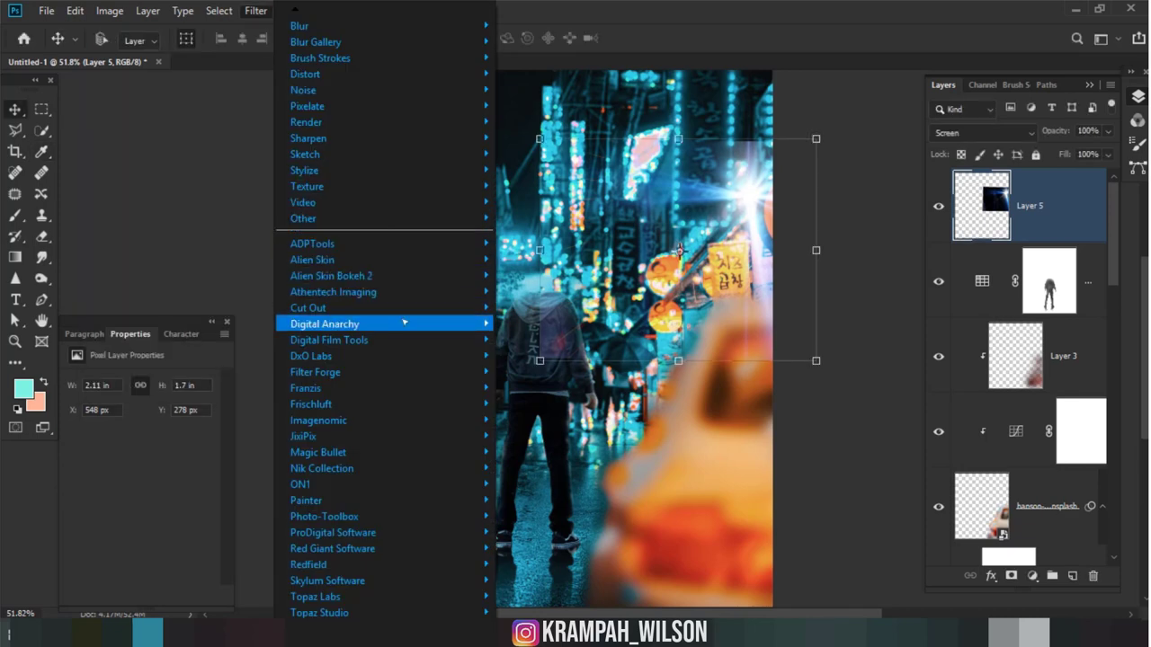
pyautogui.moveTo(300, 26)
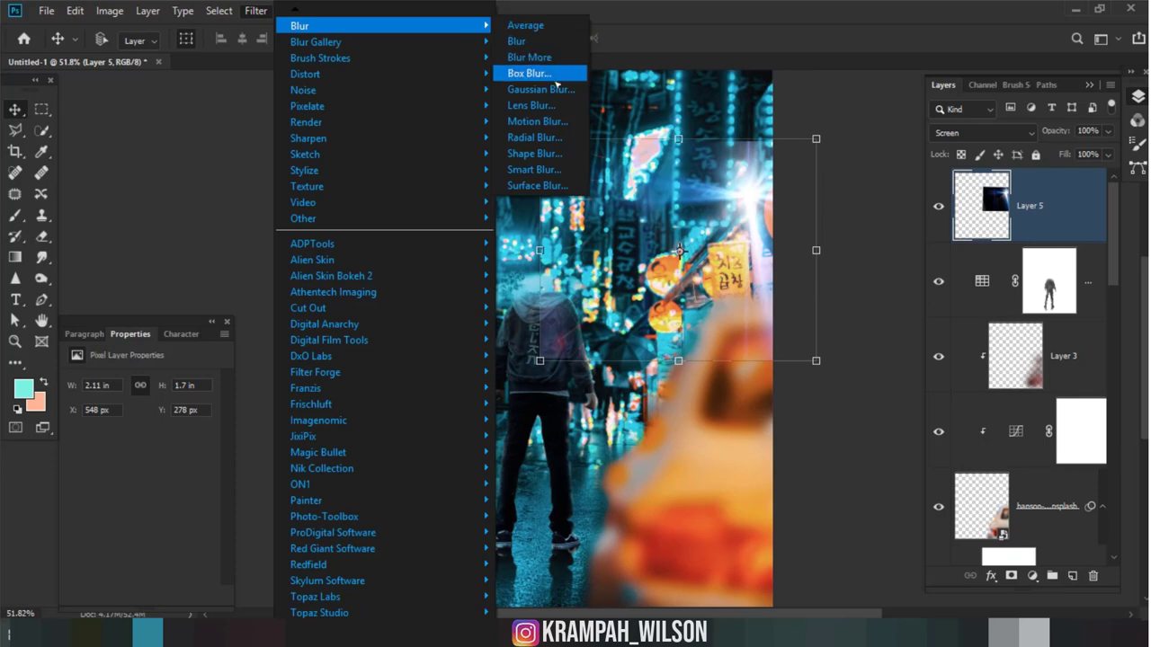
pyautogui.click(540, 89)
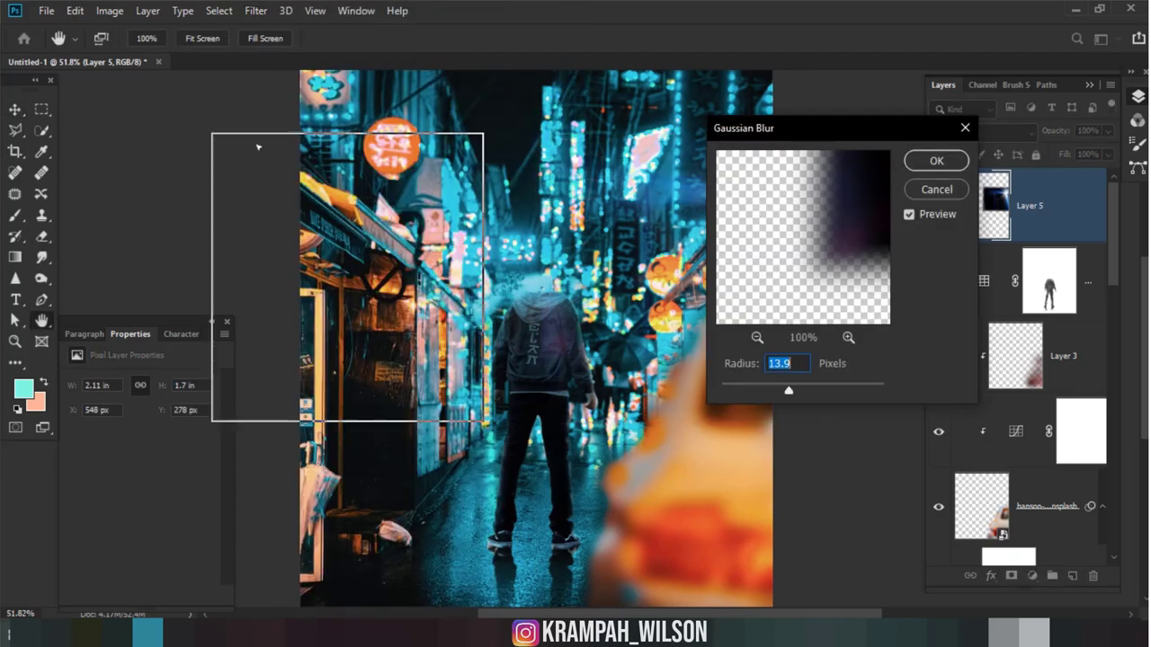
pyautogui.moveTo(258, 147); pyautogui.dragTo(258, 146)
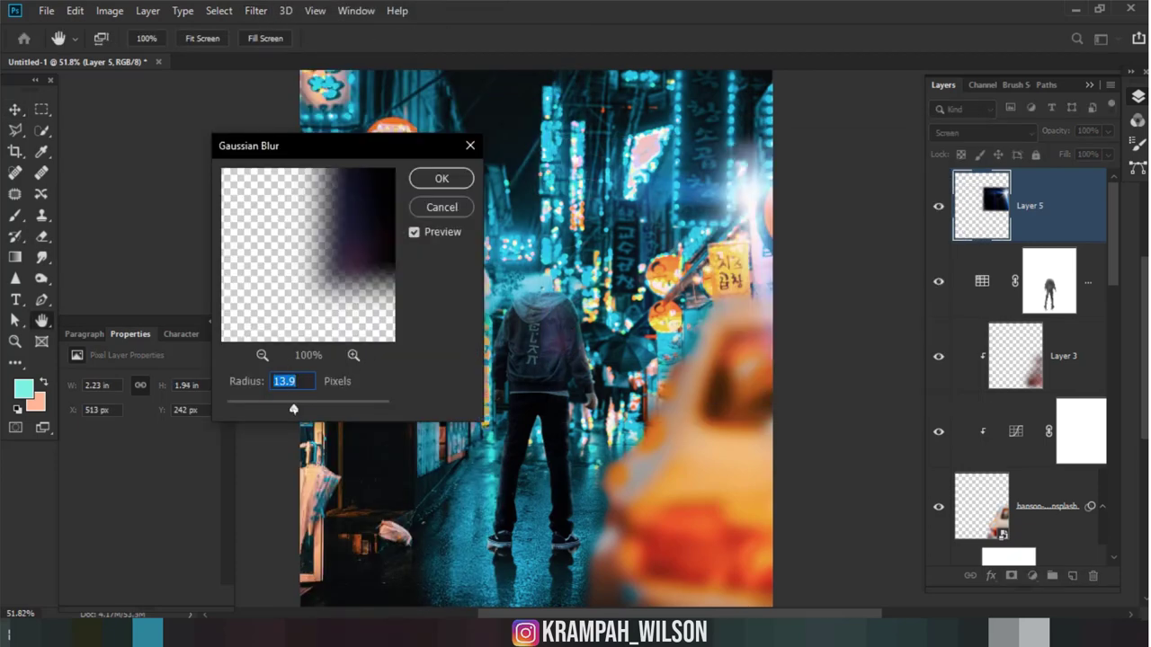
pyautogui.moveTo(293, 409); pyautogui.dragTo(308, 410)
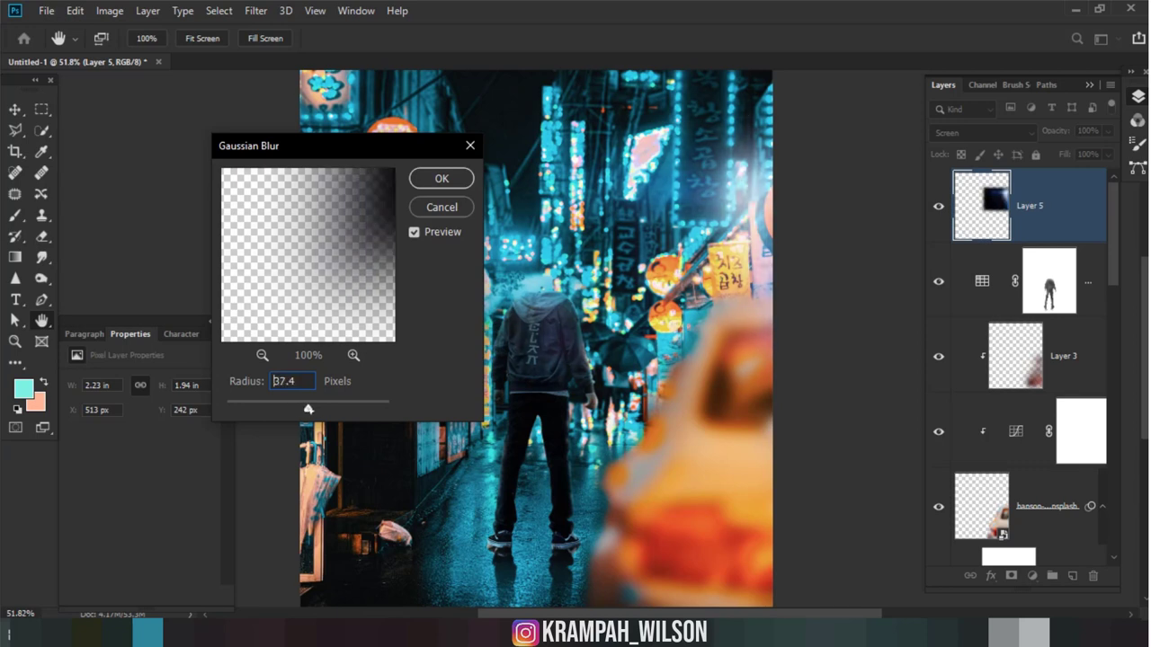
pyautogui.click(432, 178)
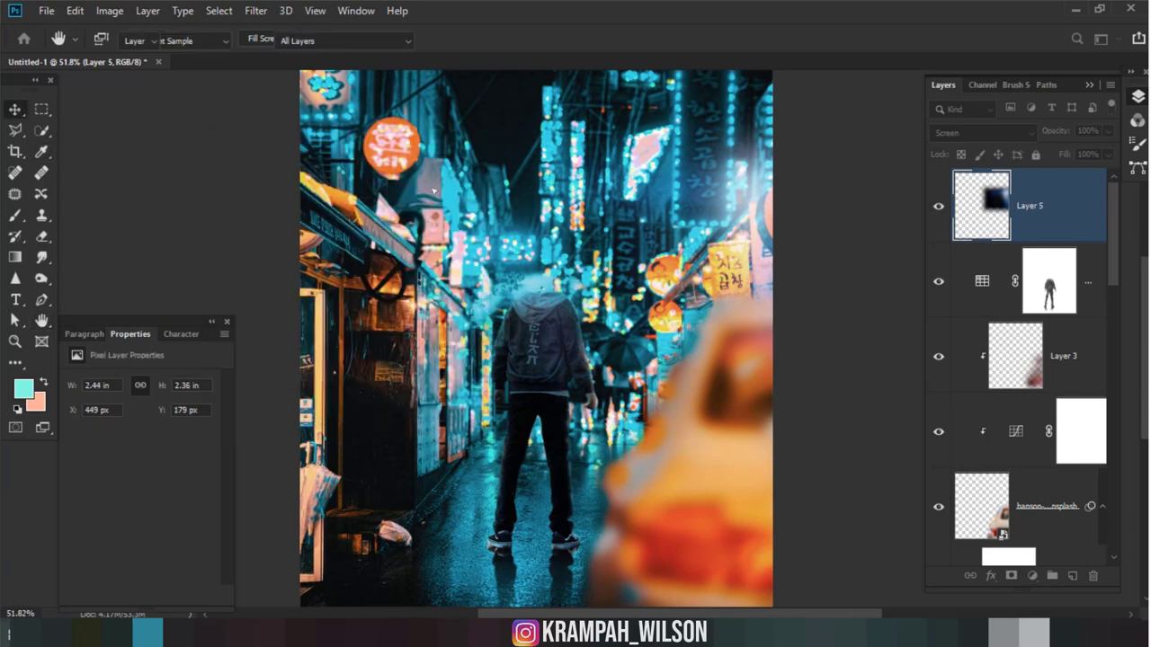
pyautogui.press('v')
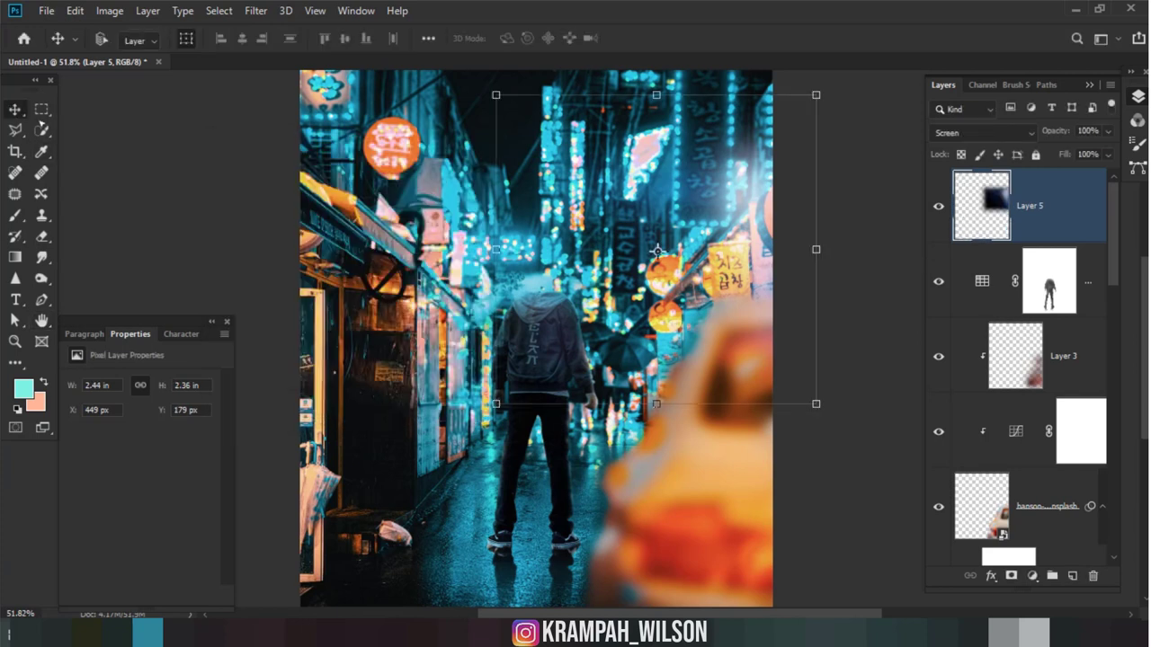
# Step: Duplicate the glow twice, placing copies at the top centre and top-left
pyautogui.moveTo(742, 221)
pyautogui.mouseDown()
pyautogui.moveTo(719, 227)
pyautogui.moveTo(641, 187)
pyautogui.moveTo(649, 227)
pyautogui.mouseUp()
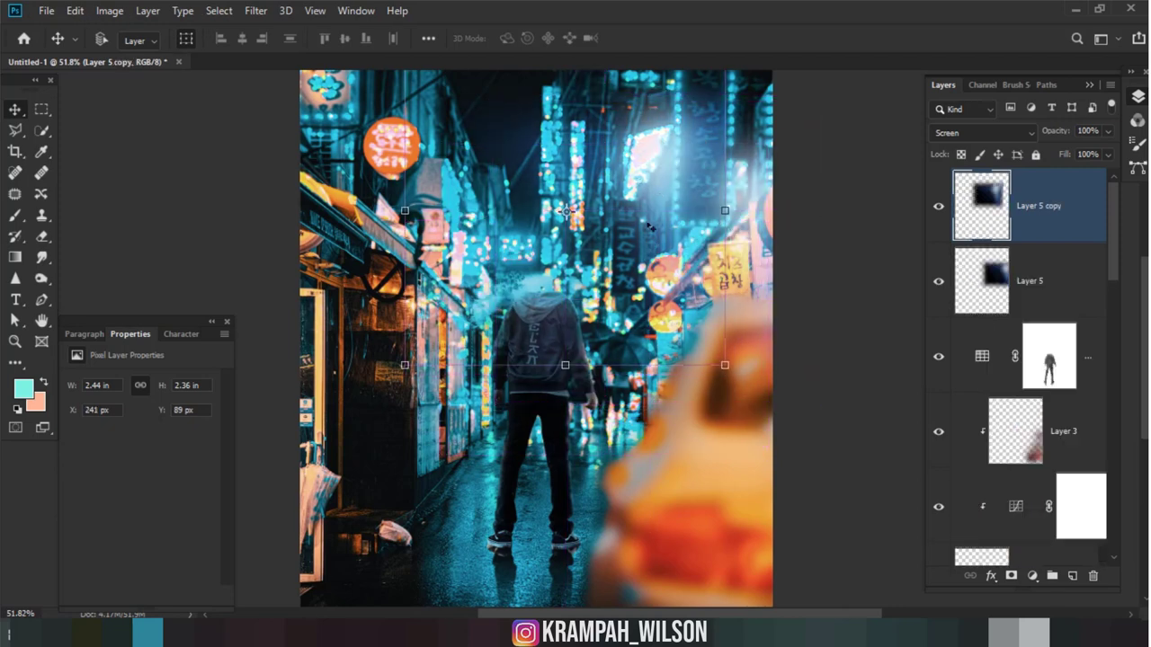
pyautogui.scroll(-2, 597, 238)
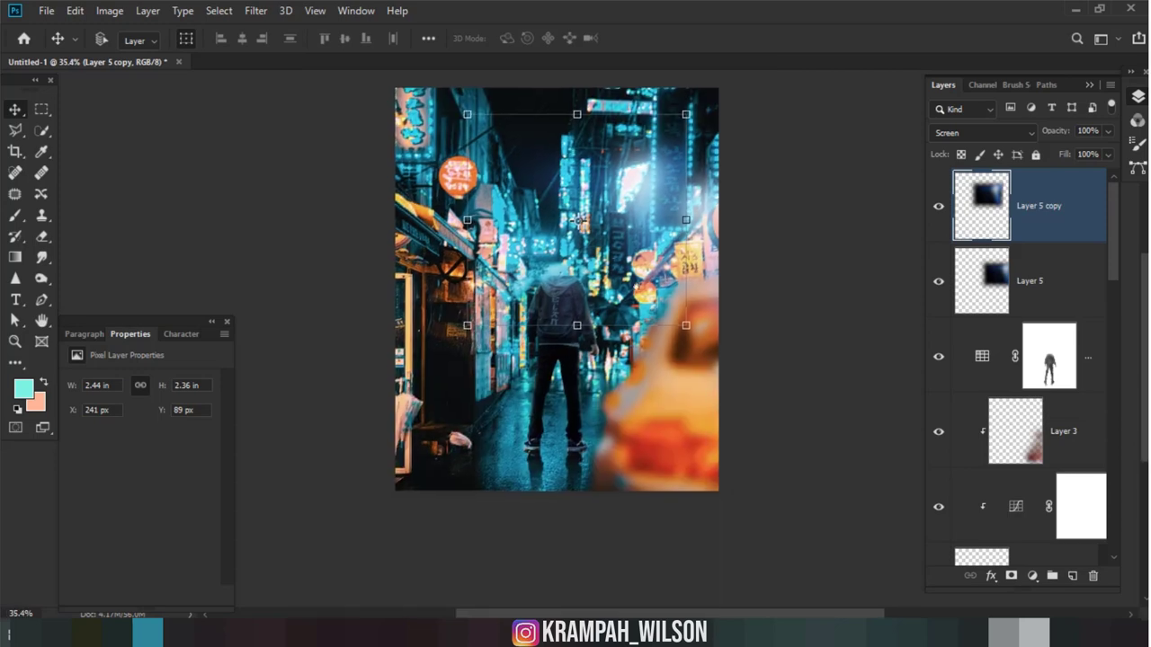
pyautogui.moveTo(702, 229); pyautogui.dragTo(483, 171)
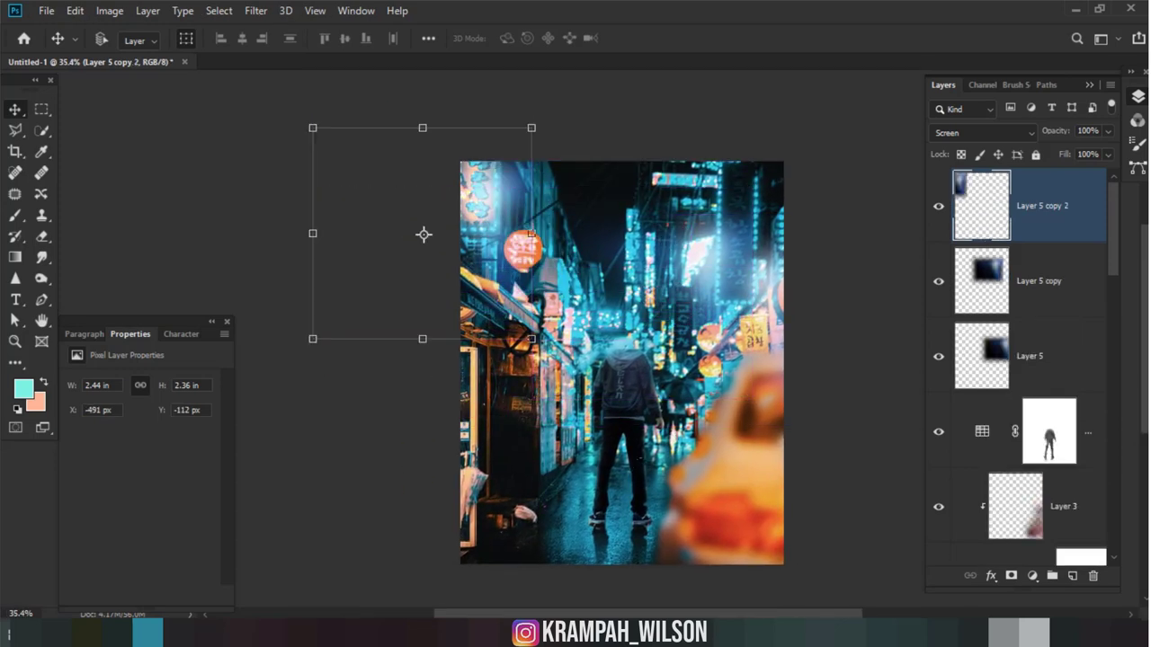
pyautogui.scroll(1, 334, 134)
# Step: Hide the third glow copy and lower Color Lookup 1 opacity to 79%
pyautogui.scroll(1, 390, 186)
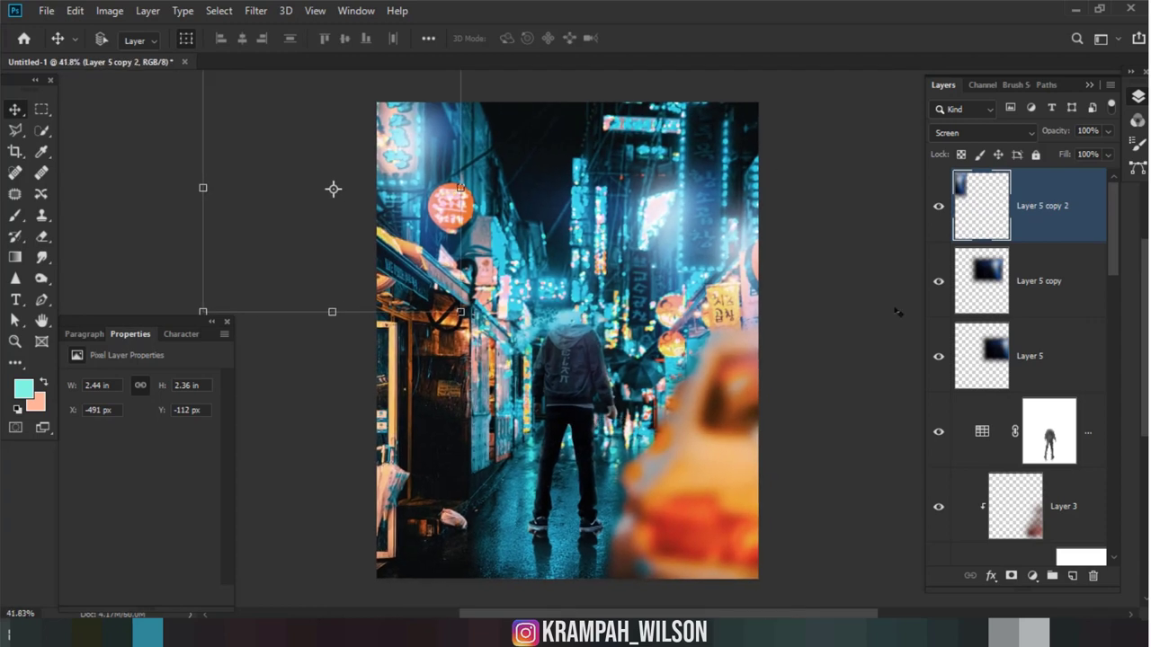
pyautogui.click(938, 206)
pyautogui.click(1048, 432)
pyautogui.moveTo(1058, 134)
pyautogui.mouseDown()
pyautogui.moveTo(1026, 142)
pyautogui.moveTo(1040, 135)
pyautogui.mouseUp()
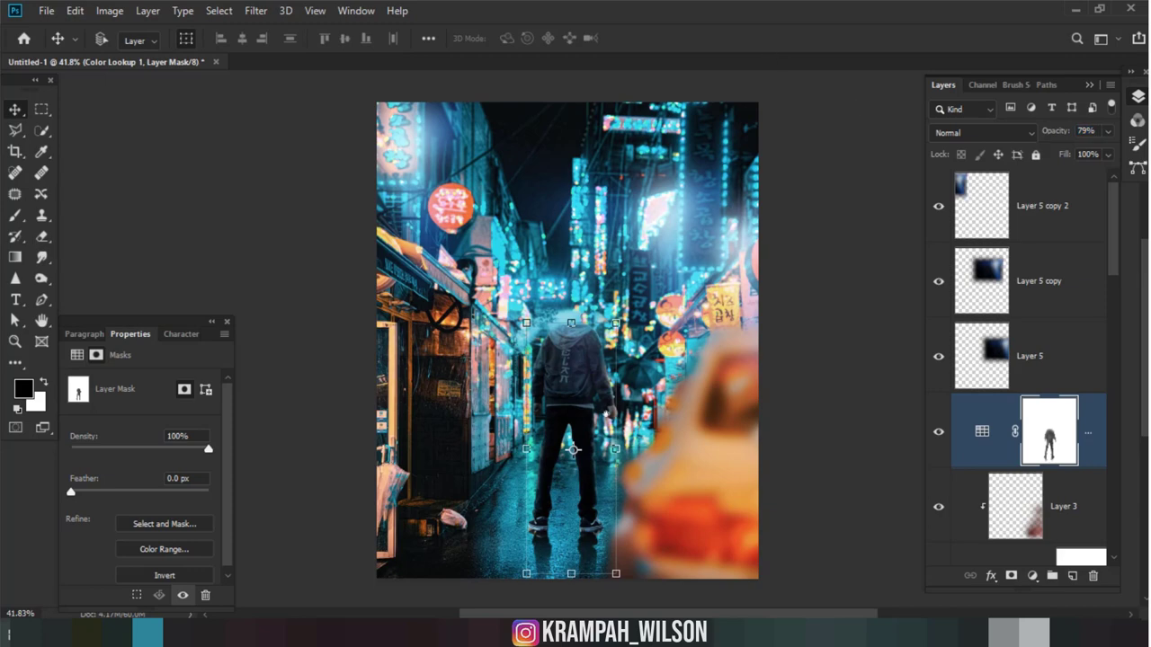
pyautogui.scroll(3, 600, 382)
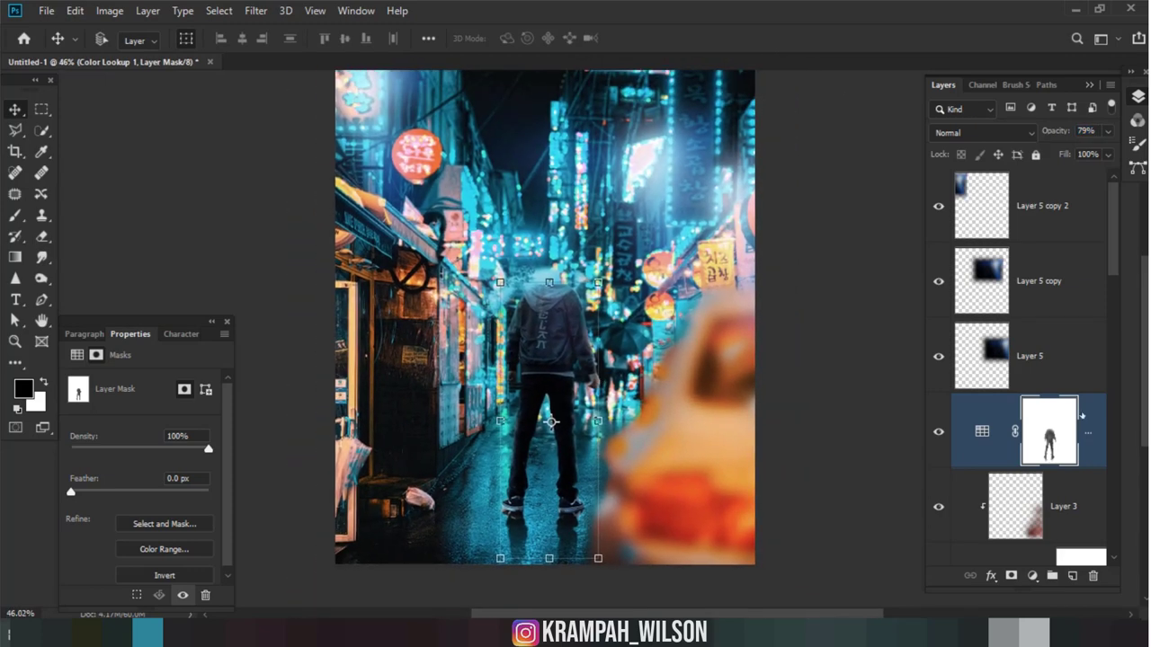
# Step: Add a black-filled Layer 6 beneath Layer 5 and hide the three glow layers
pyautogui.click(1052, 356)
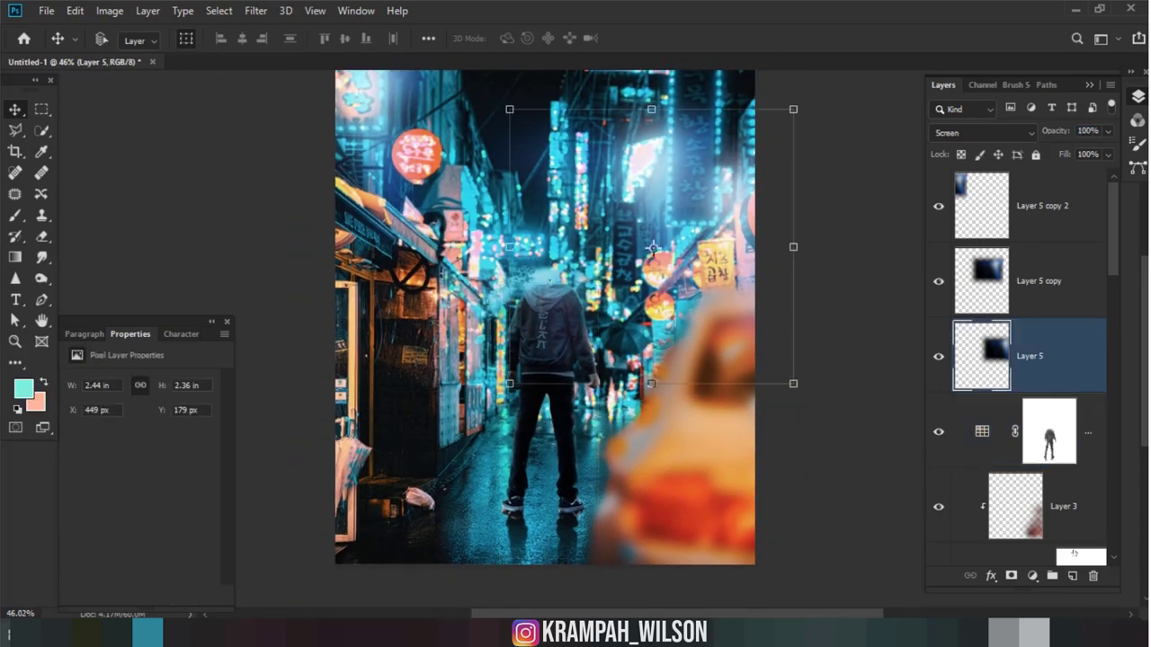
pyautogui.keyDown('ctrl'); pyautogui.click(1073, 577); pyautogui.keyUp('ctrl')
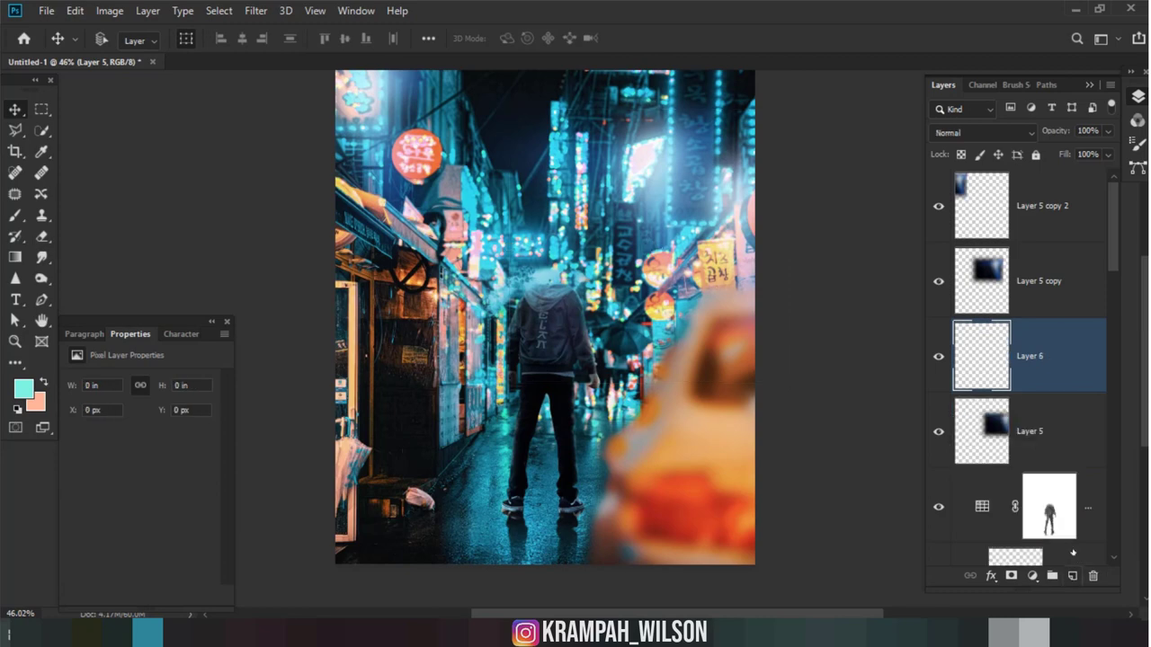
pyautogui.click(1043, 432)
pyautogui.click(74, 11)
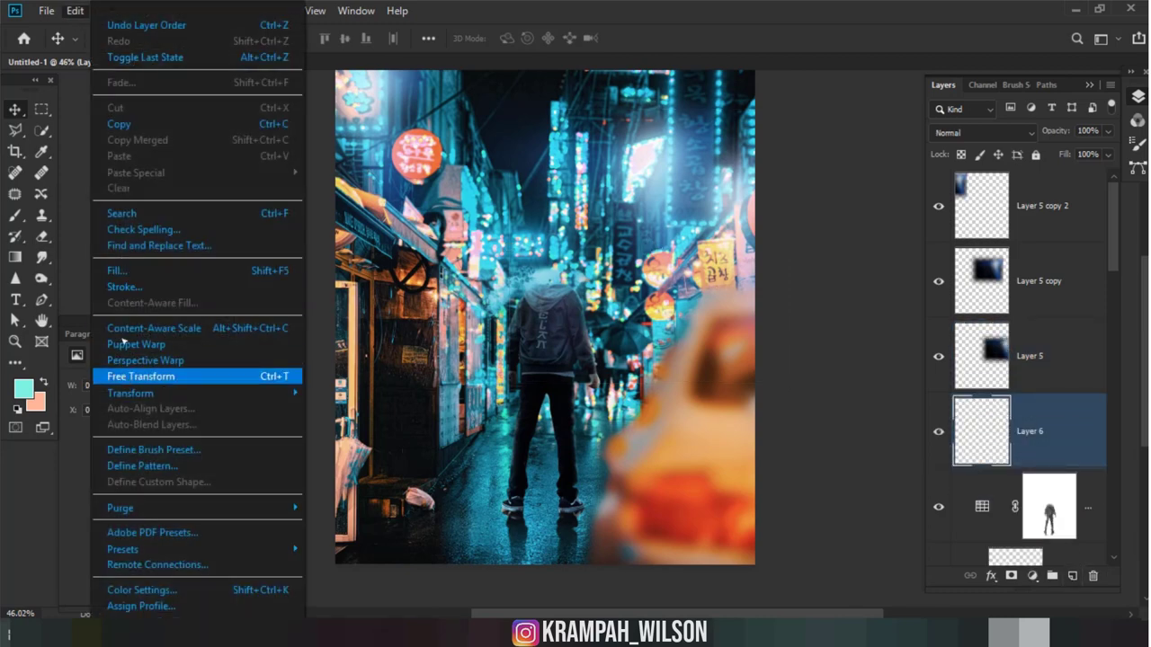
pyautogui.click(117, 270)
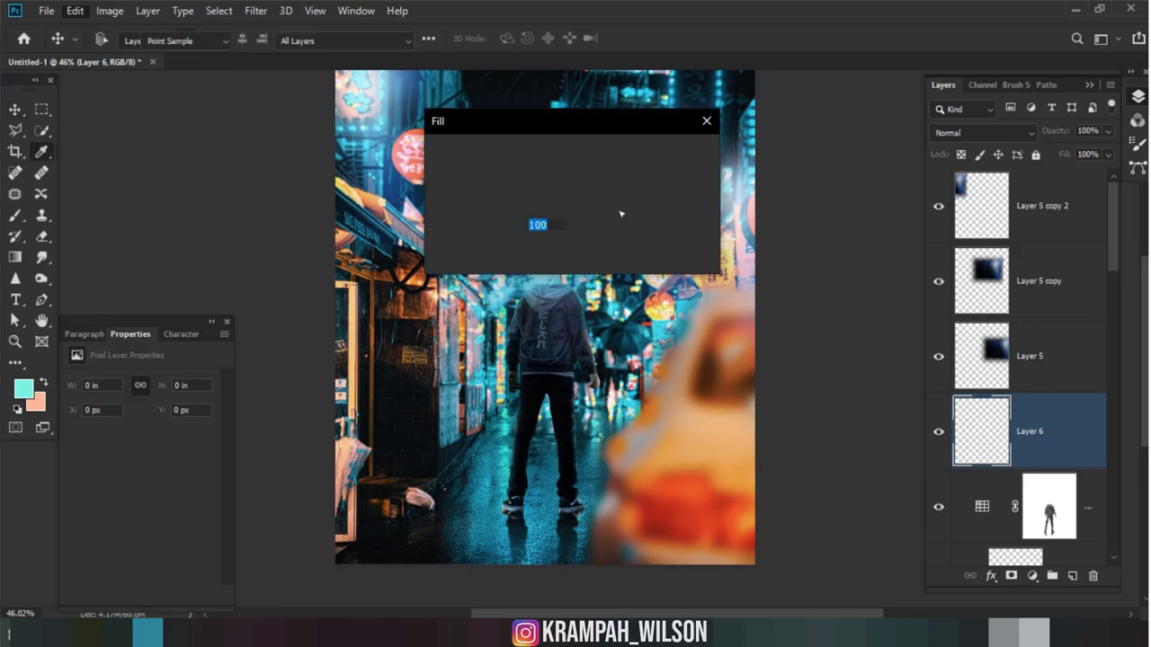
pyautogui.click(680, 150)
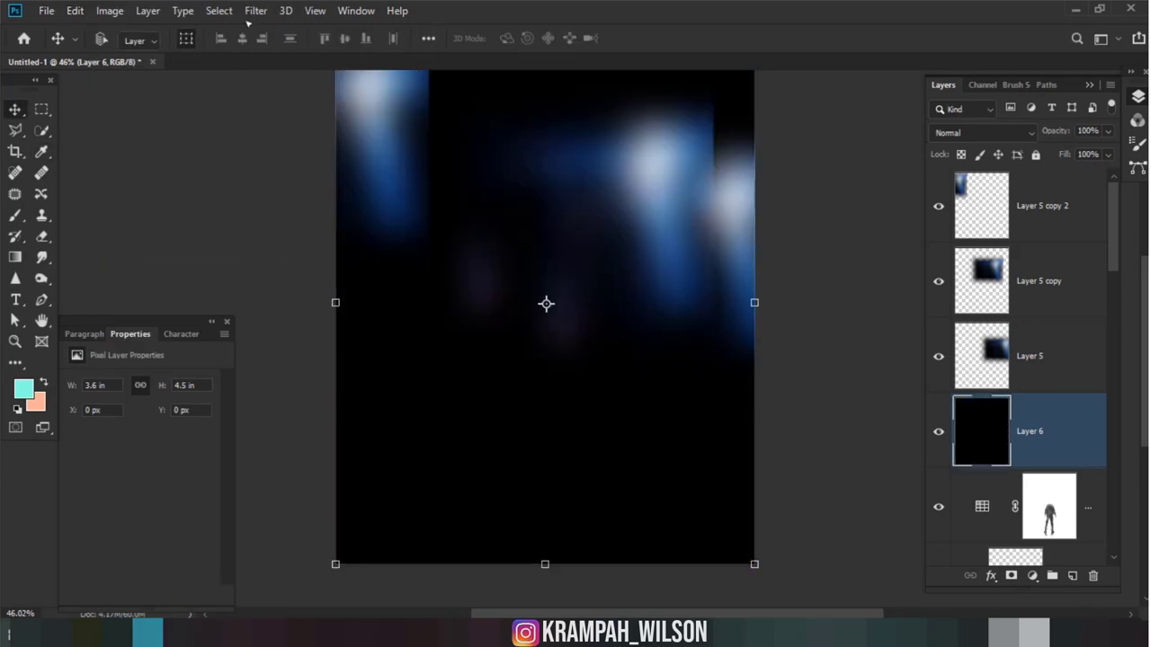
pyautogui.moveTo(938, 358); pyautogui.dragTo(938, 205)
pyautogui.click(258, 12)
pyautogui.moveTo(333, 549)
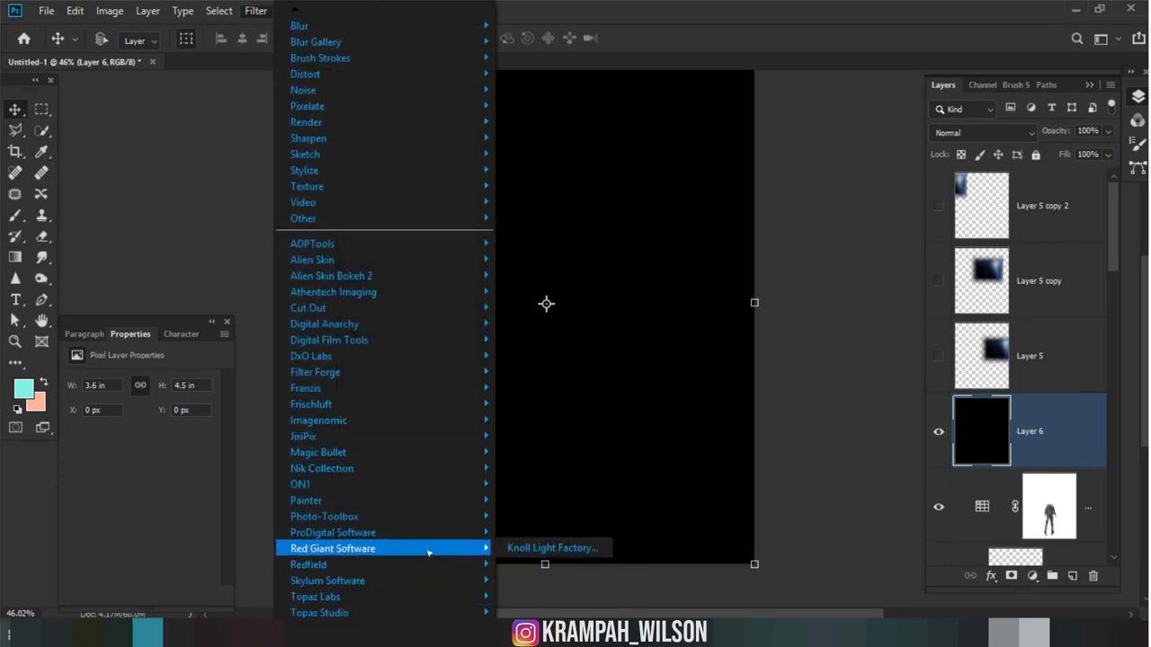
# Step: In Knoll Light Factory, browse presets and settle on Orange Spike
pyautogui.click(552, 548)
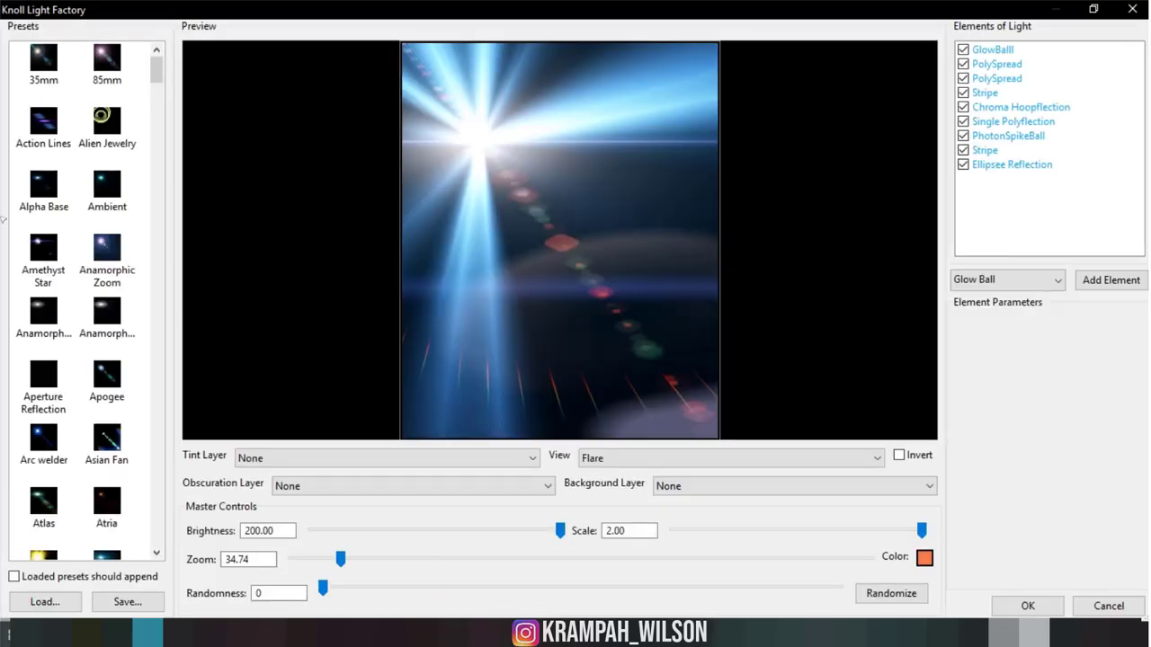
pyautogui.scroll(-5, 77, 464)
pyautogui.scroll(-4, 85, 296)
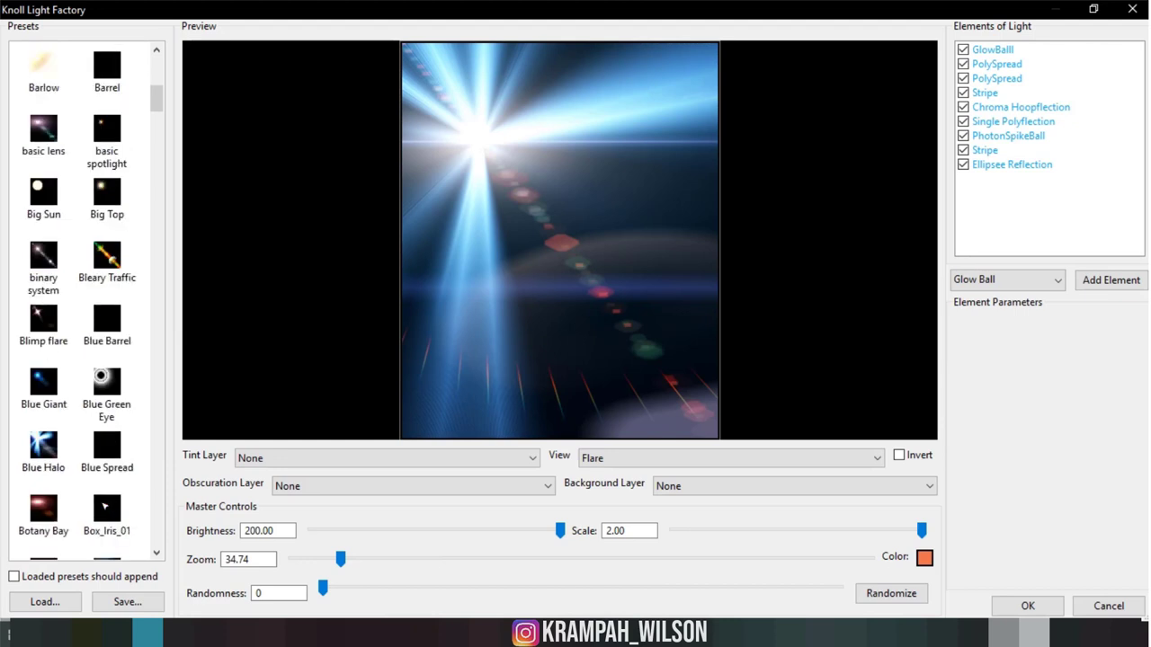
pyautogui.scroll(-3, 90, 504)
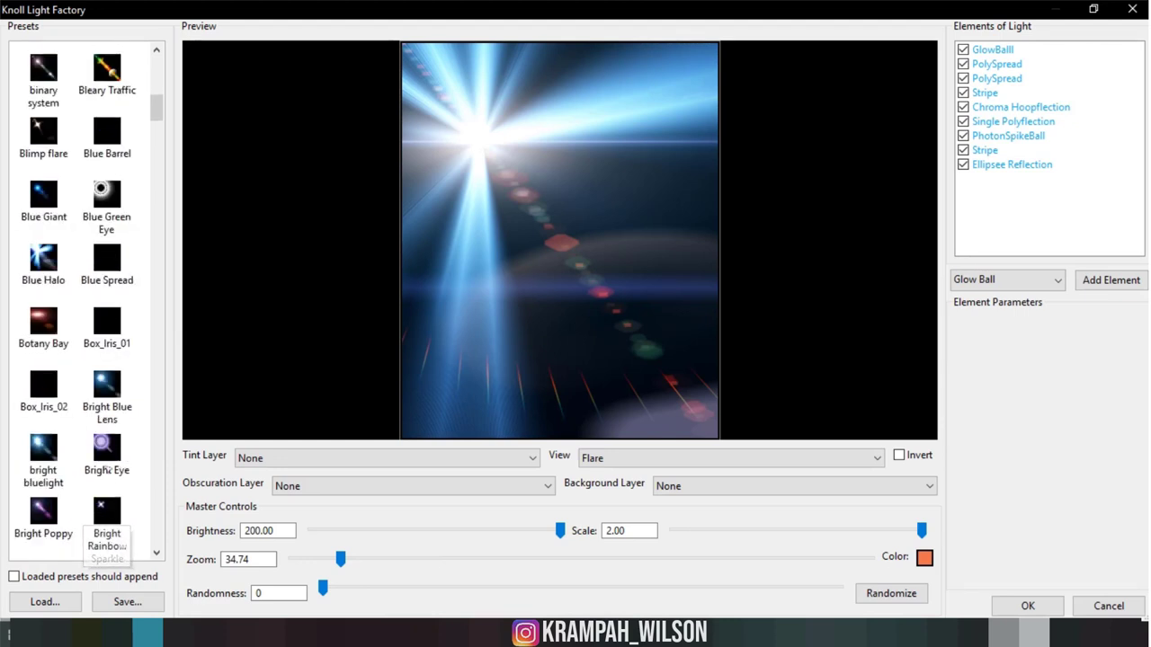
pyautogui.click(47, 452)
pyautogui.scroll(-3, 46, 451)
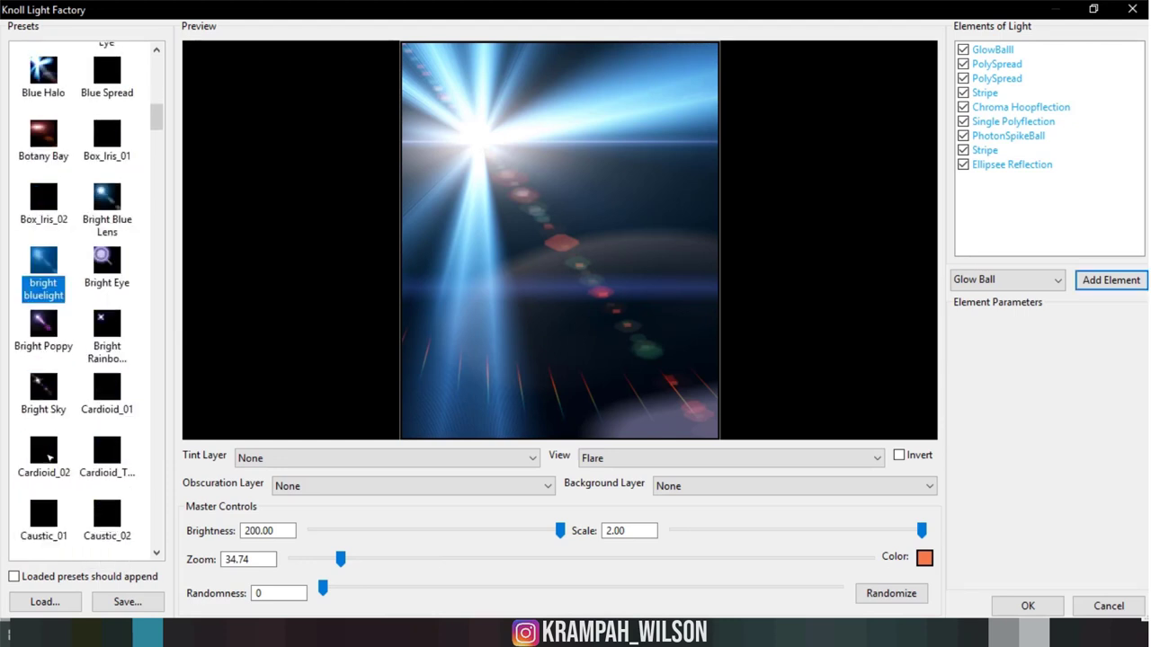
pyautogui.scroll(-1, 81, 508)
pyautogui.scroll(-2, 81, 508)
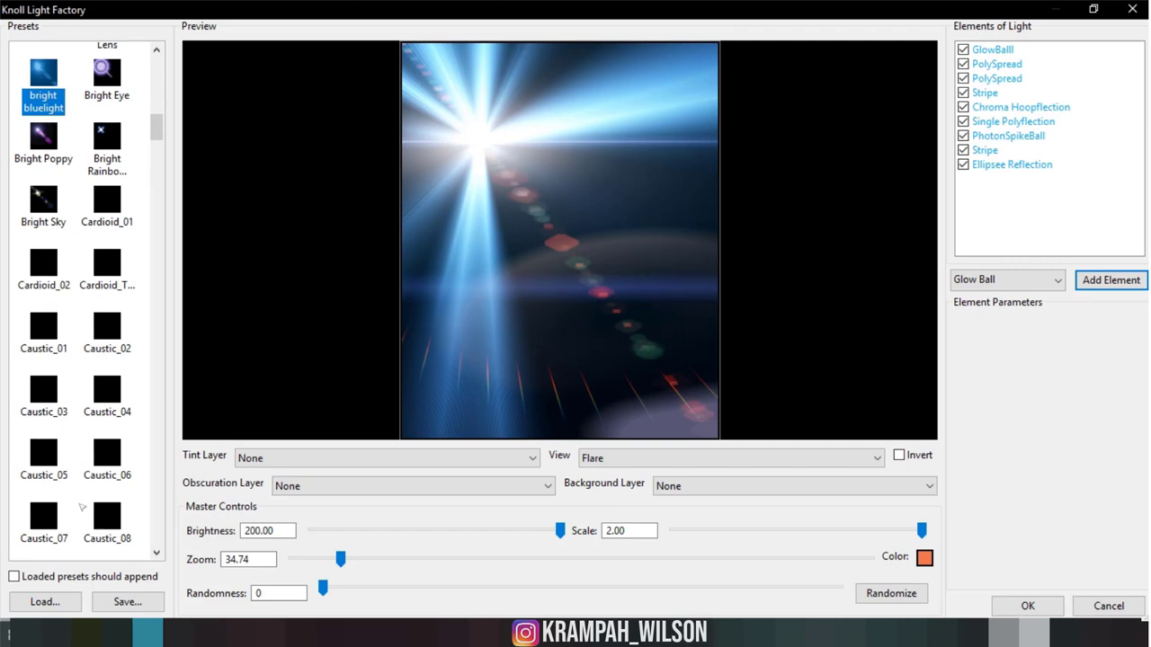
pyautogui.scroll(-5, 81, 508)
pyautogui.scroll(-5, 81, 508)
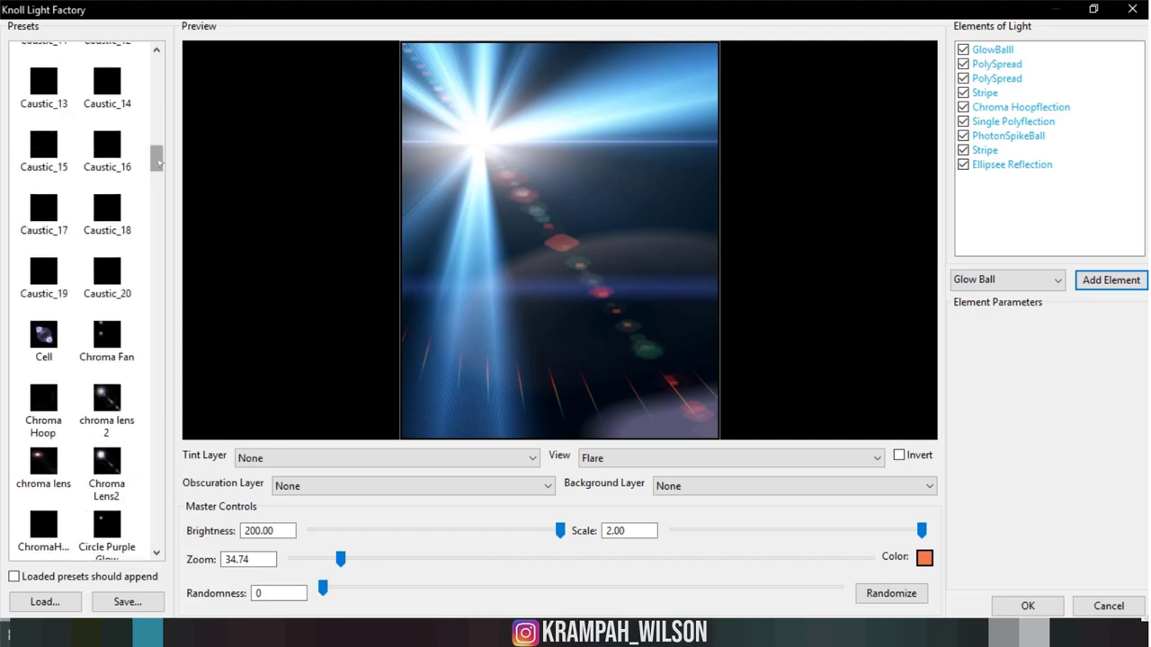
pyautogui.moveTo(159, 163); pyautogui.dragTo(158, 367)
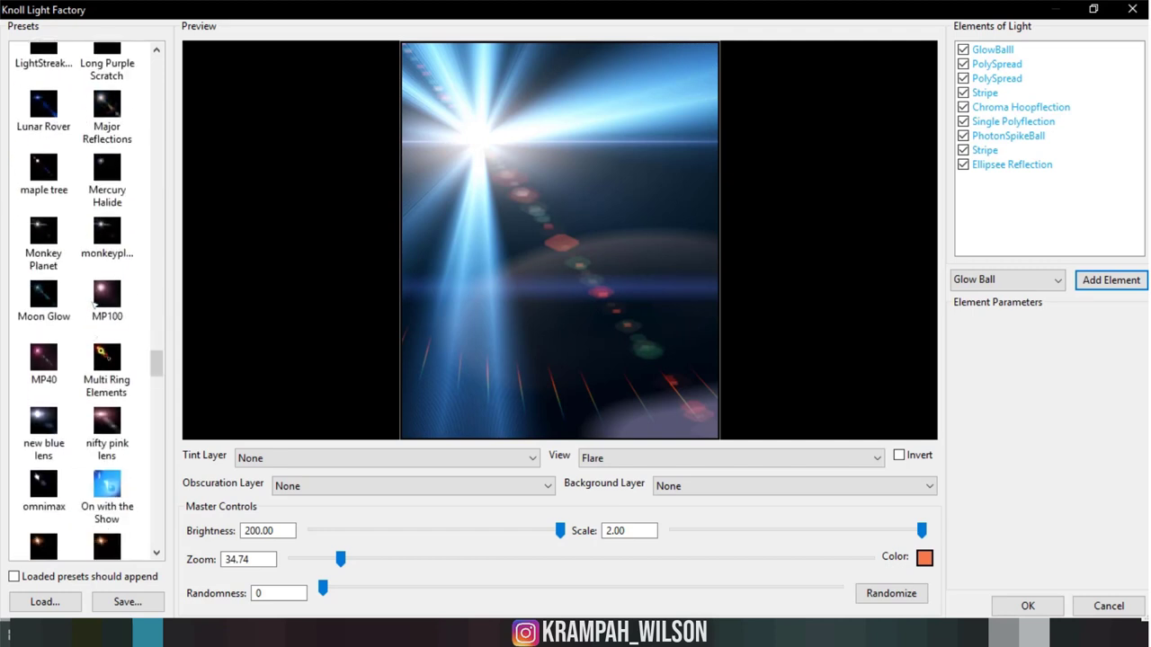
pyautogui.click(95, 304)
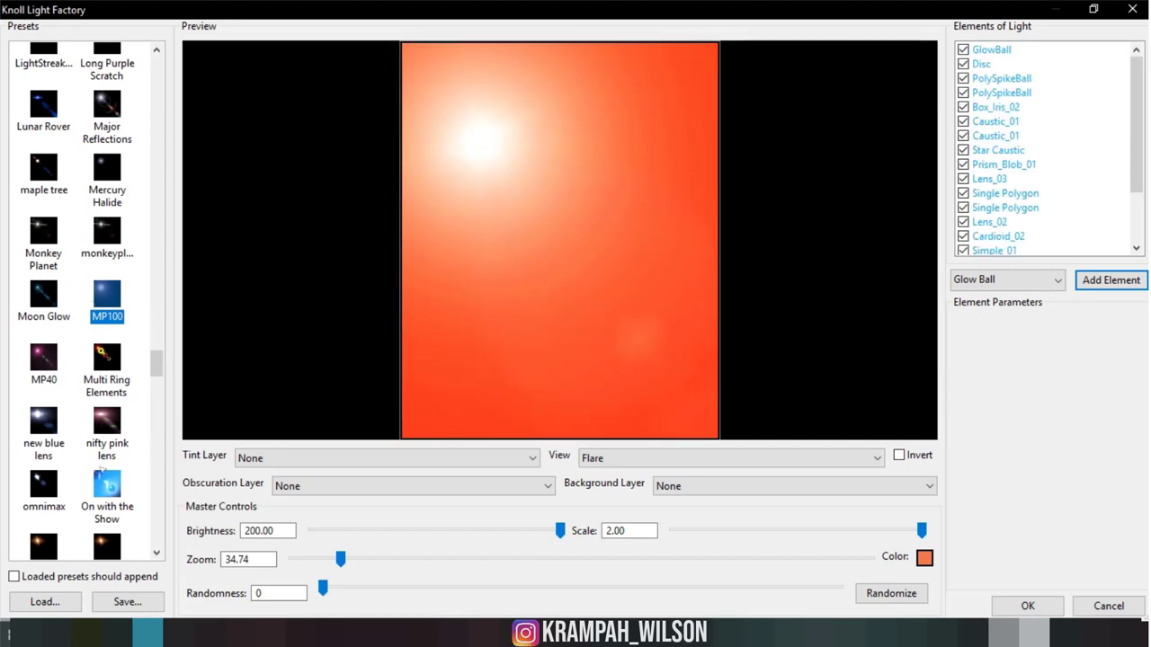
pyautogui.scroll(-2, 103, 470)
pyautogui.click(44, 419)
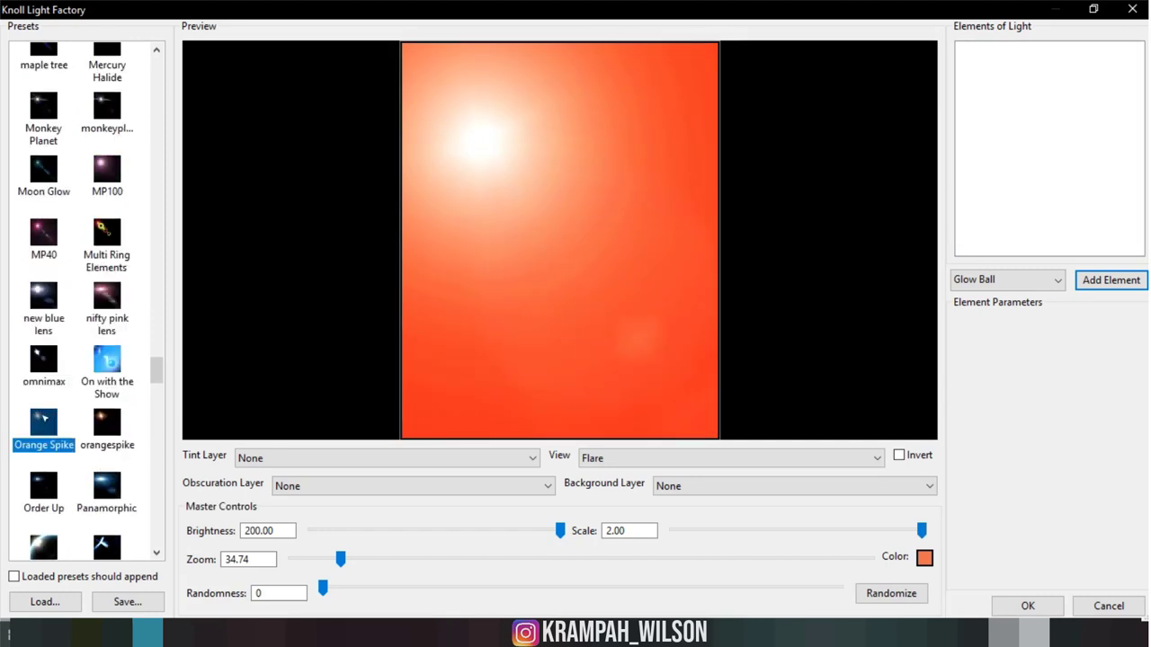
# Step: Turn off Stripes and GlowBall, keep PolySpikeBall and StarFilter, enlarge, and render the flare
pyautogui.click(132, 410)
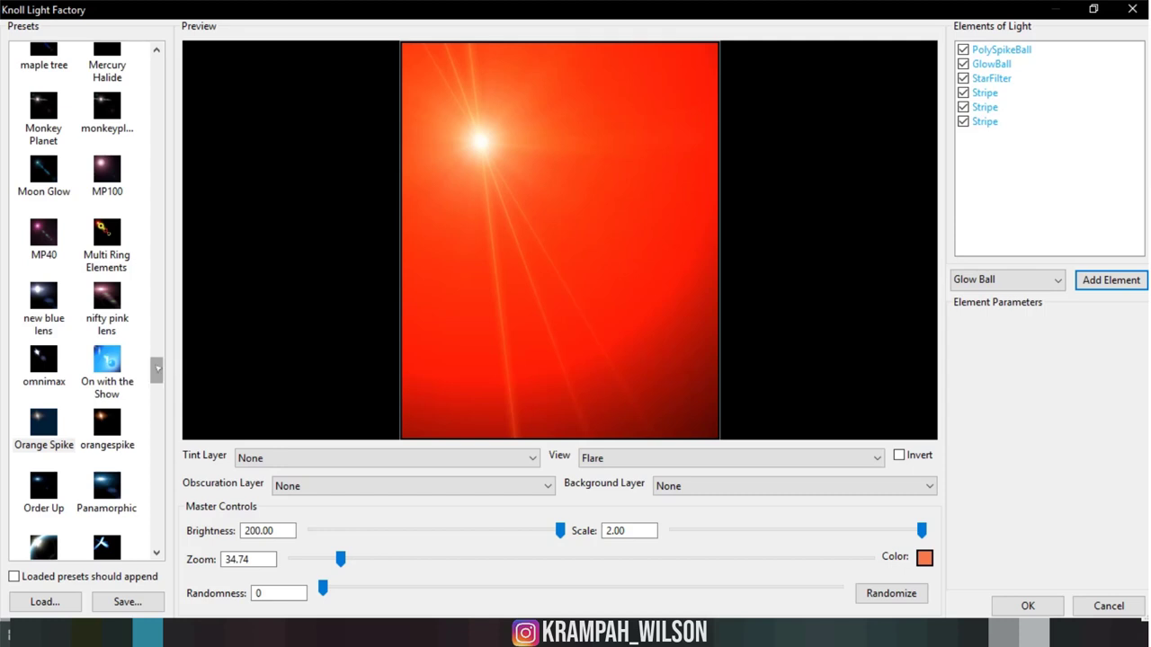
pyautogui.click(1016, 81)
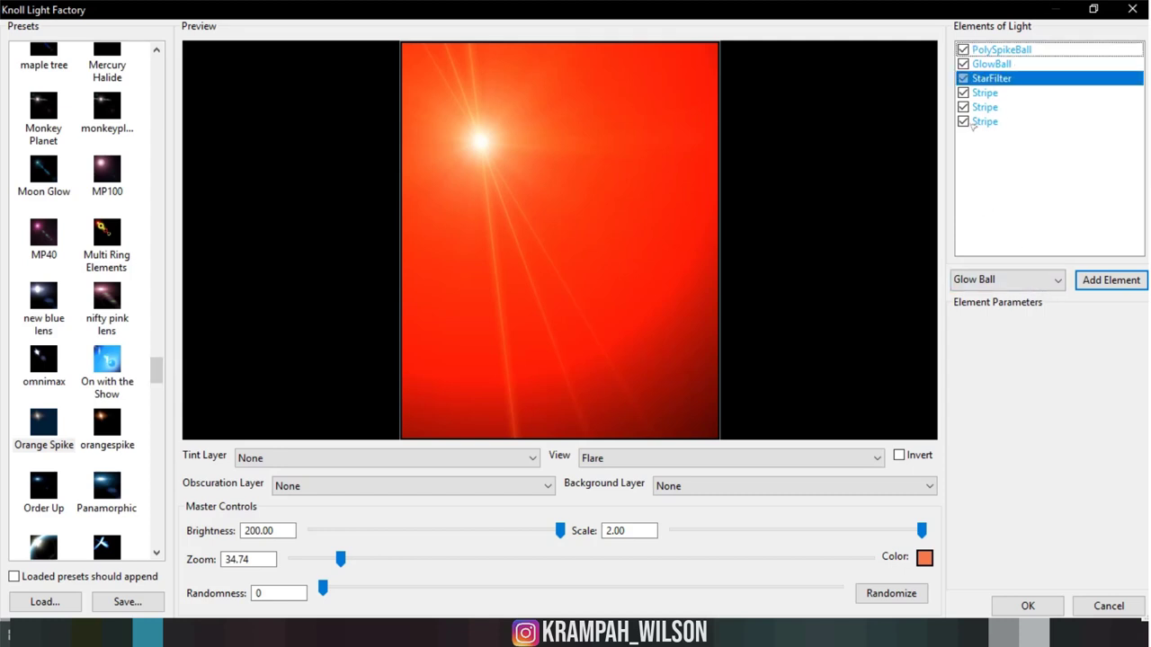
pyautogui.click(968, 125)
pyautogui.click(967, 125)
pyautogui.click(967, 125)
pyautogui.click(964, 92)
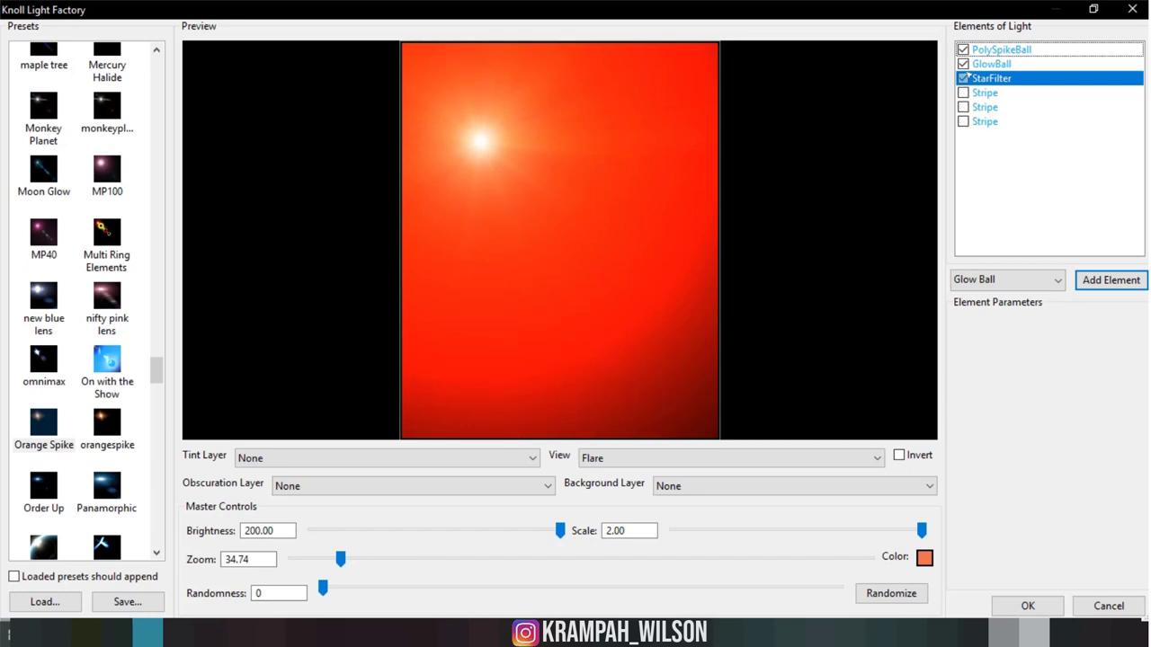
pyautogui.click(963, 64)
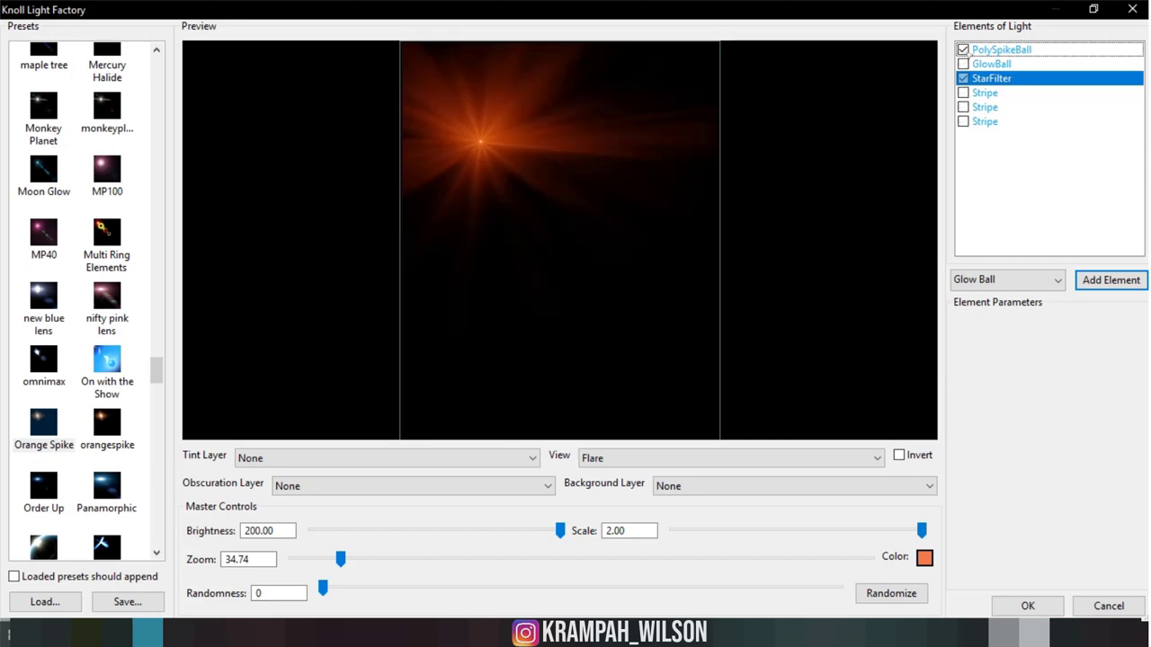
pyautogui.click(963, 50)
pyautogui.click(963, 50)
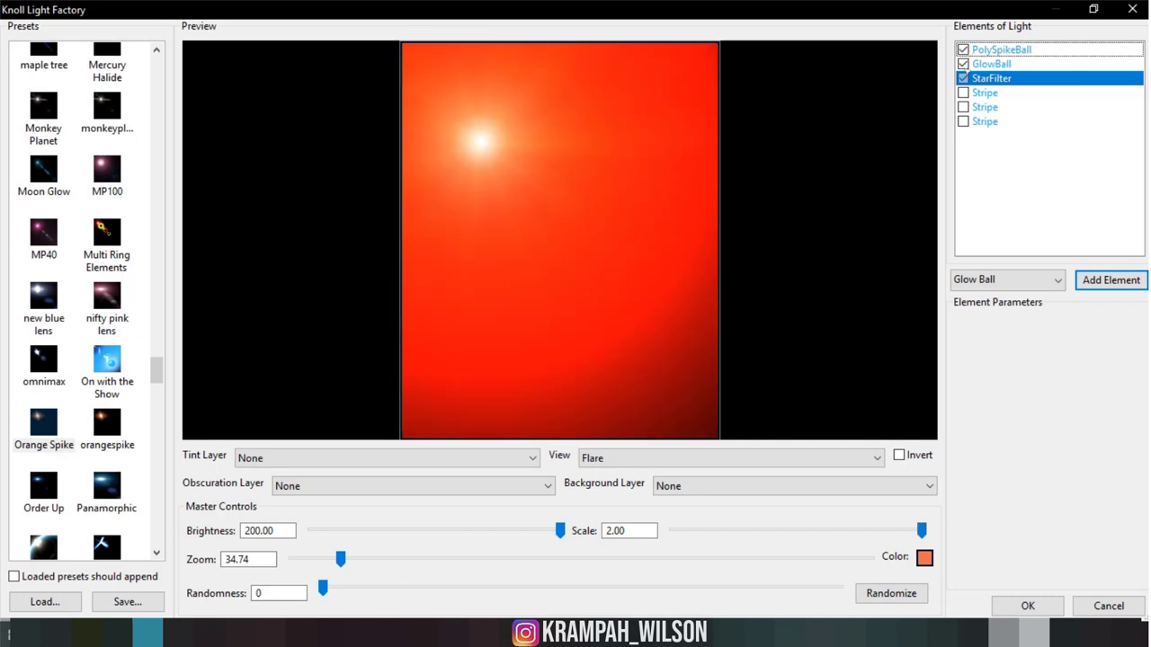
pyautogui.click(963, 50)
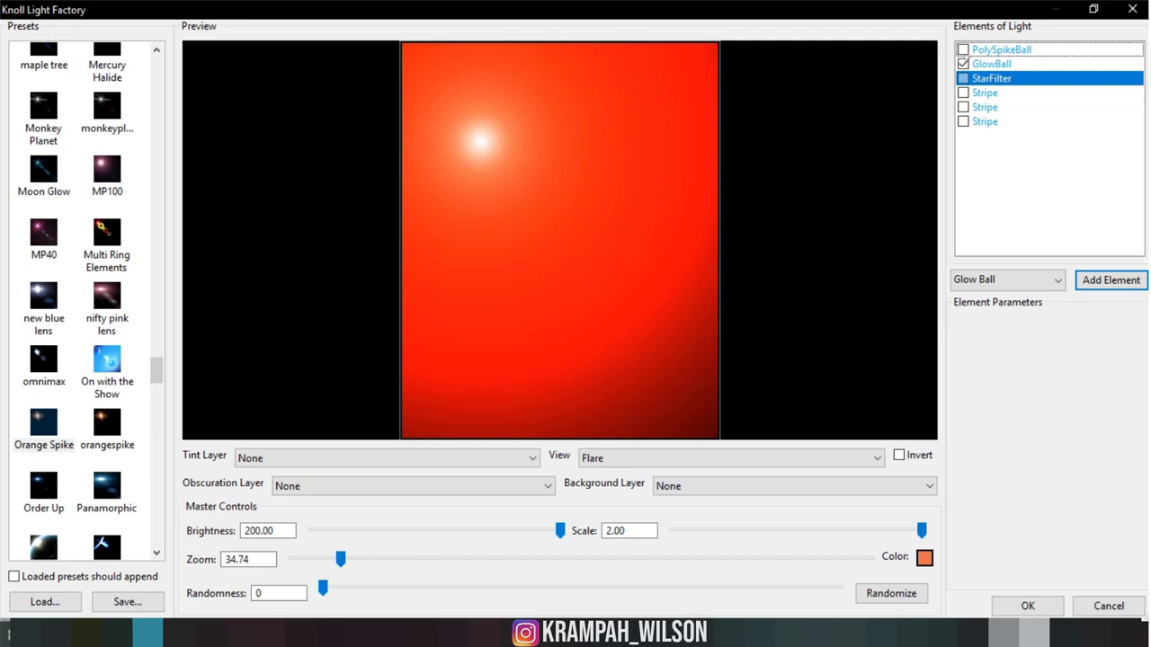
pyautogui.click(964, 49)
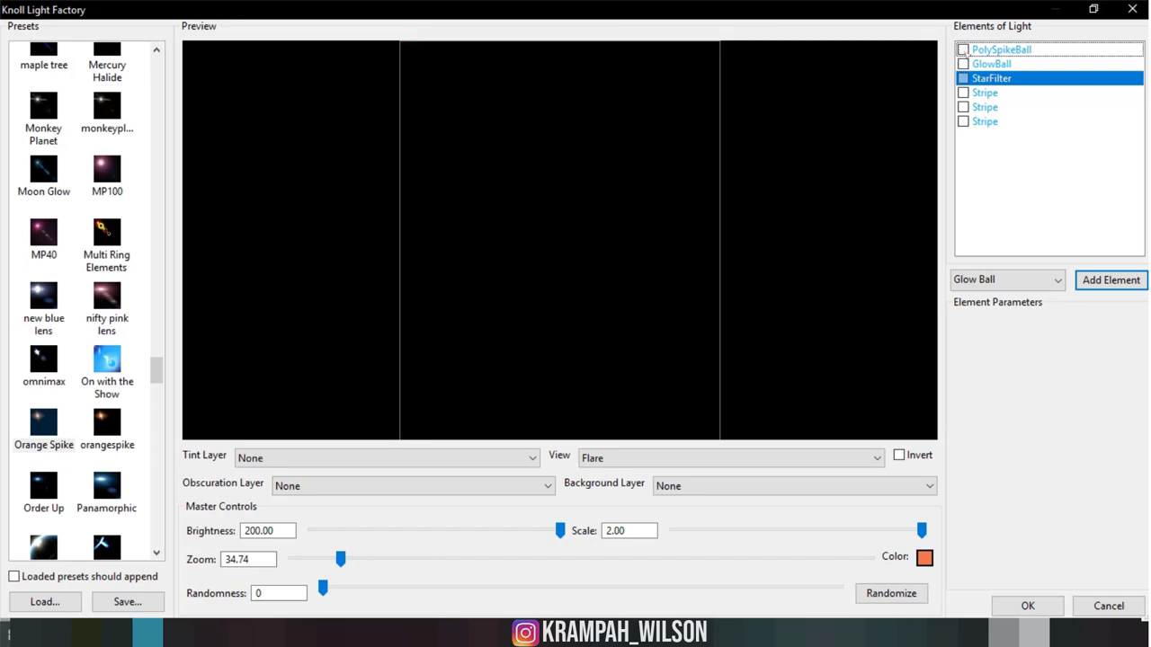
pyautogui.click(963, 78)
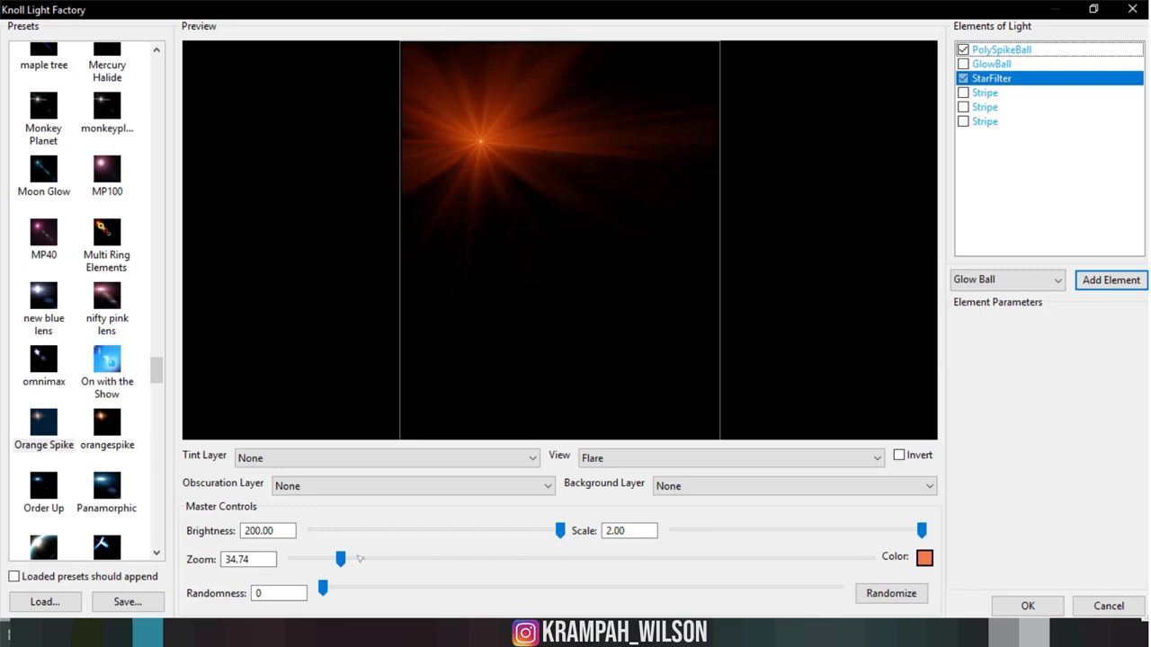
pyautogui.moveTo(358, 558); pyautogui.dragTo(399, 559)
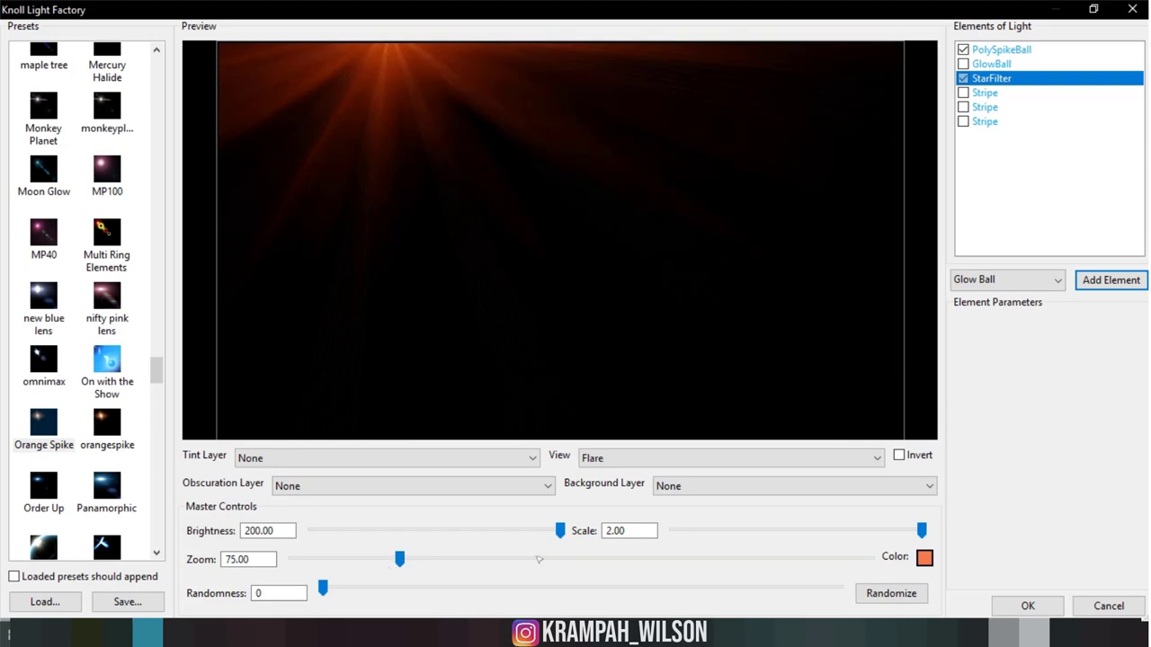
pyautogui.click(1026, 606)
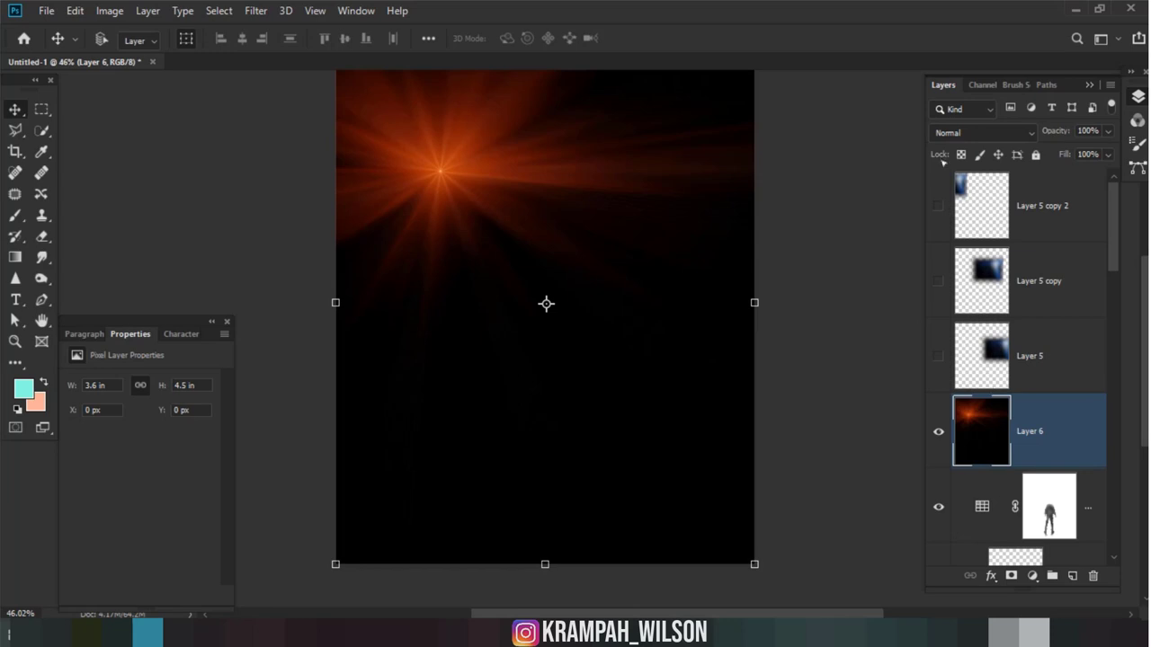
# Step: Switch Layer 6 to Screen blending, then bring up Hue/Saturation
pyautogui.click(953, 131)
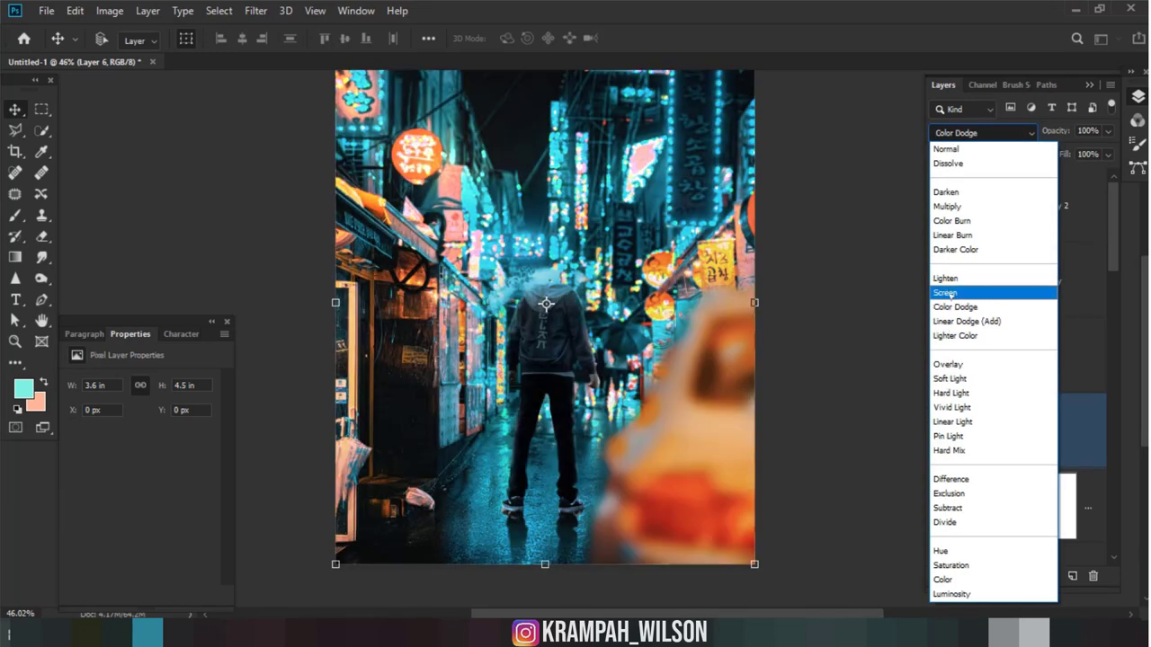
pyautogui.click(949, 293)
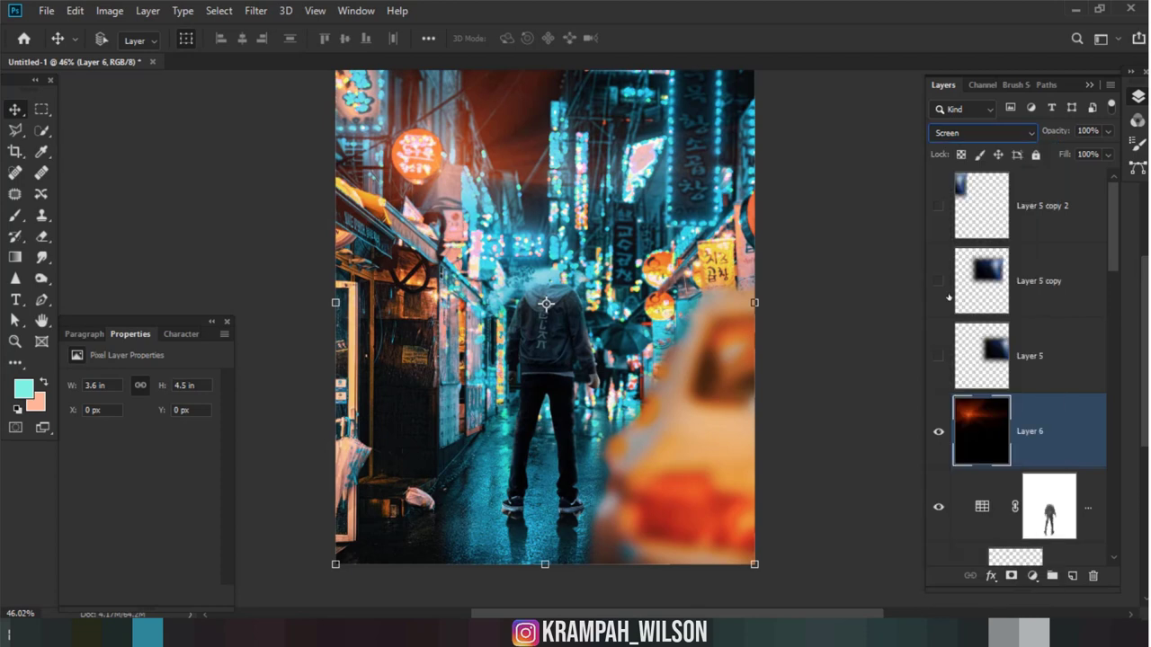
pyautogui.click(109, 11)
pyautogui.moveTo(136, 55)
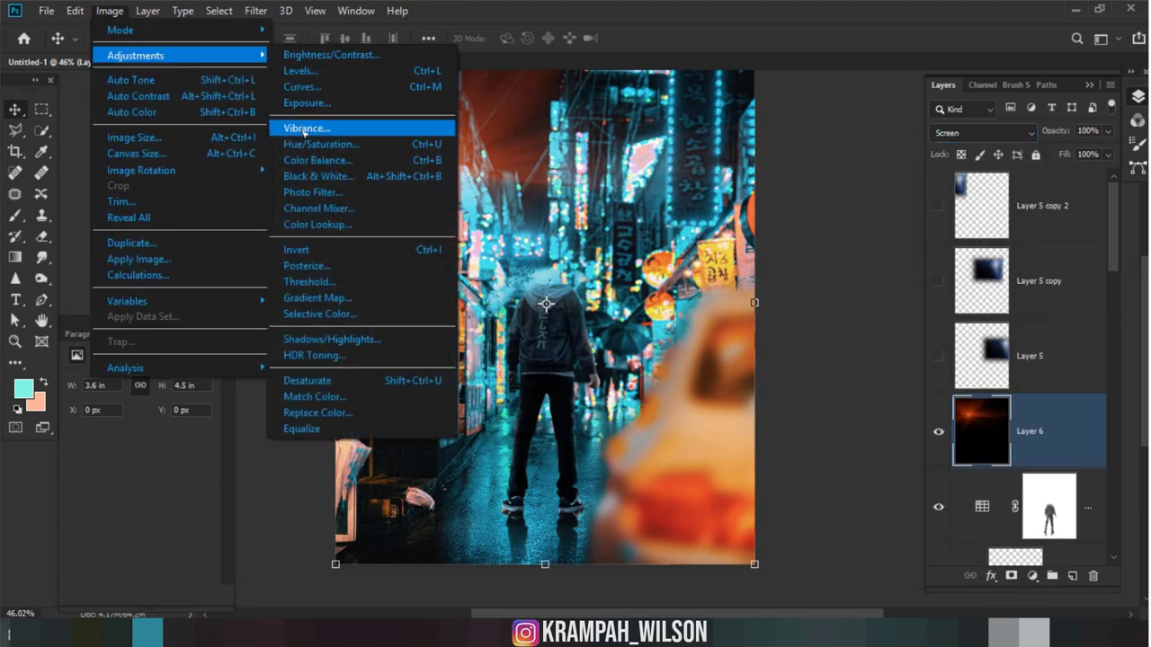
pyautogui.click(310, 144)
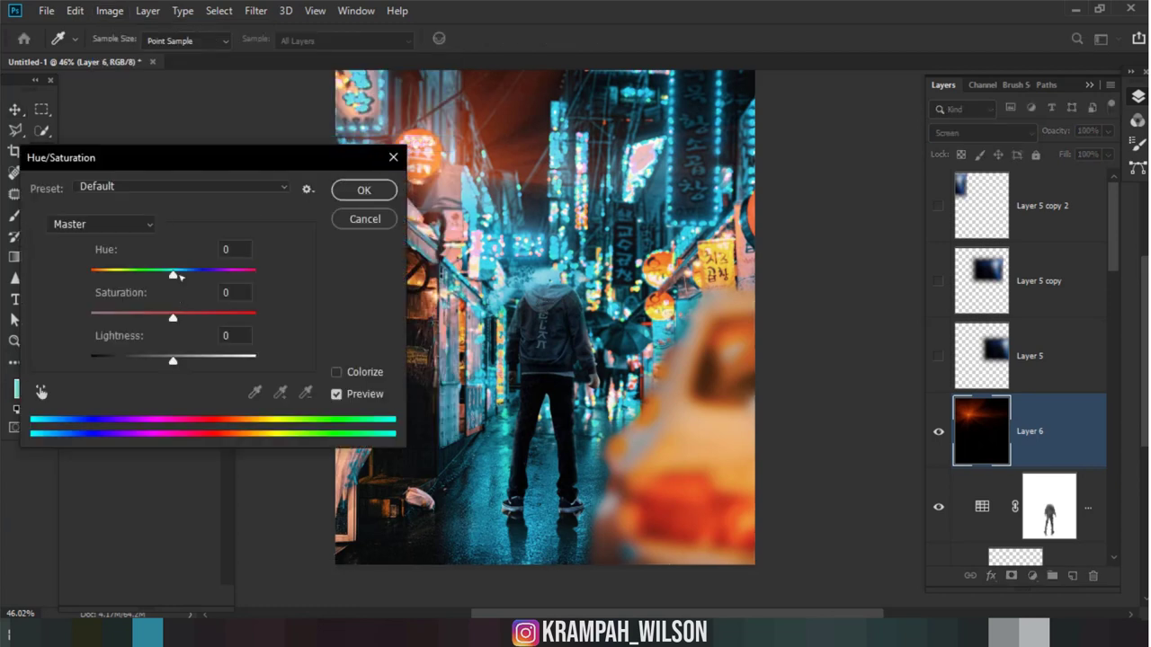
# Step: Shift the flare's hue to -167 and darken its Levels midtones to 0.70
pyautogui.moveTo(174, 274); pyautogui.dragTo(95, 279)
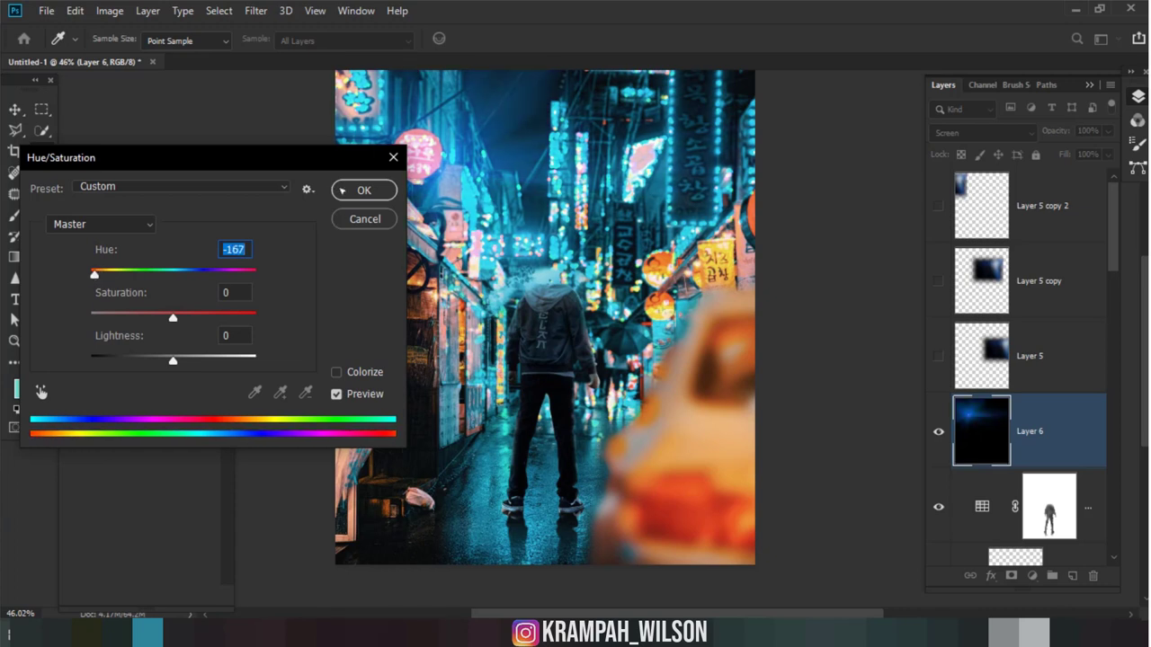
pyautogui.click(342, 191)
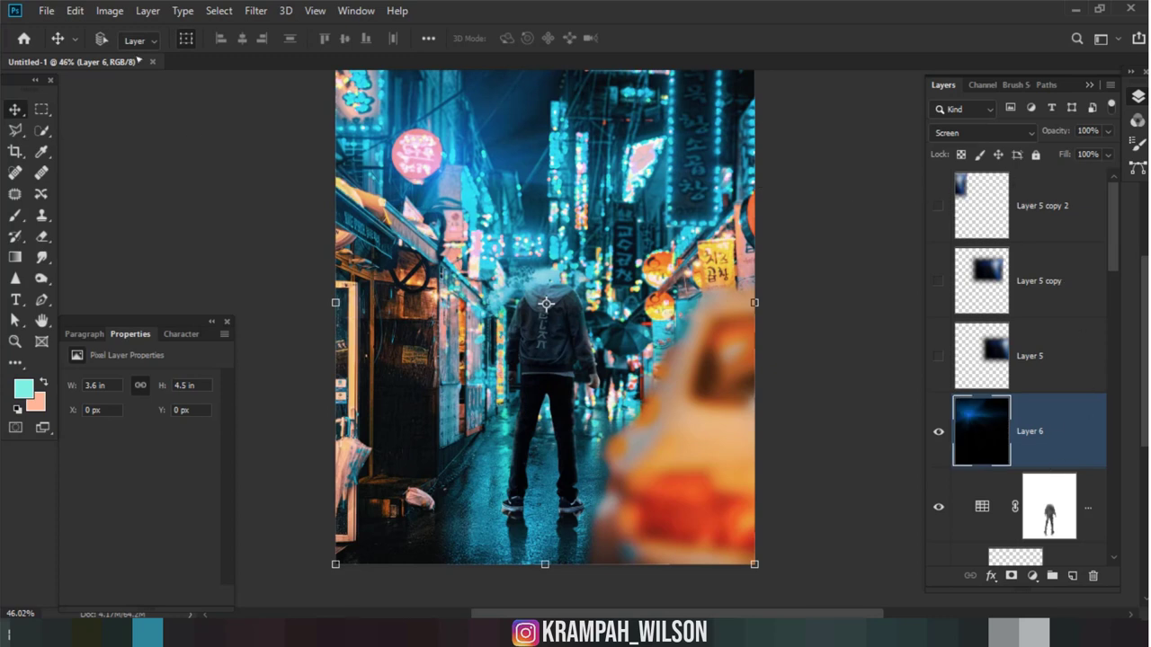
pyautogui.click(110, 10)
pyautogui.moveTo(135, 56)
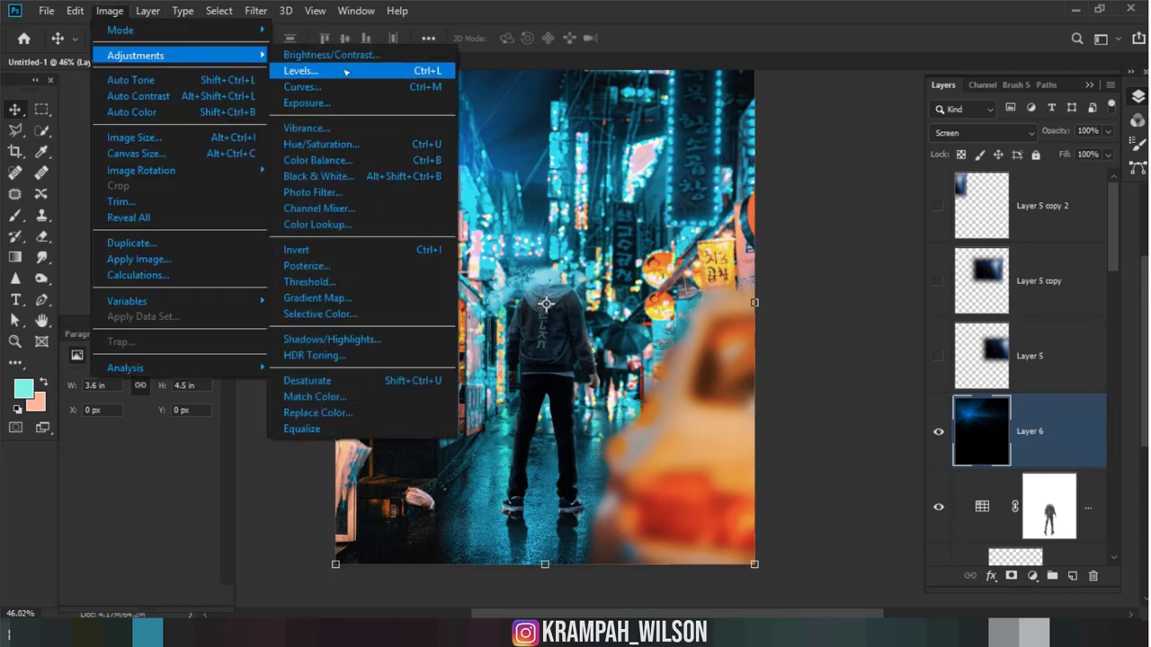
pyautogui.click(345, 72)
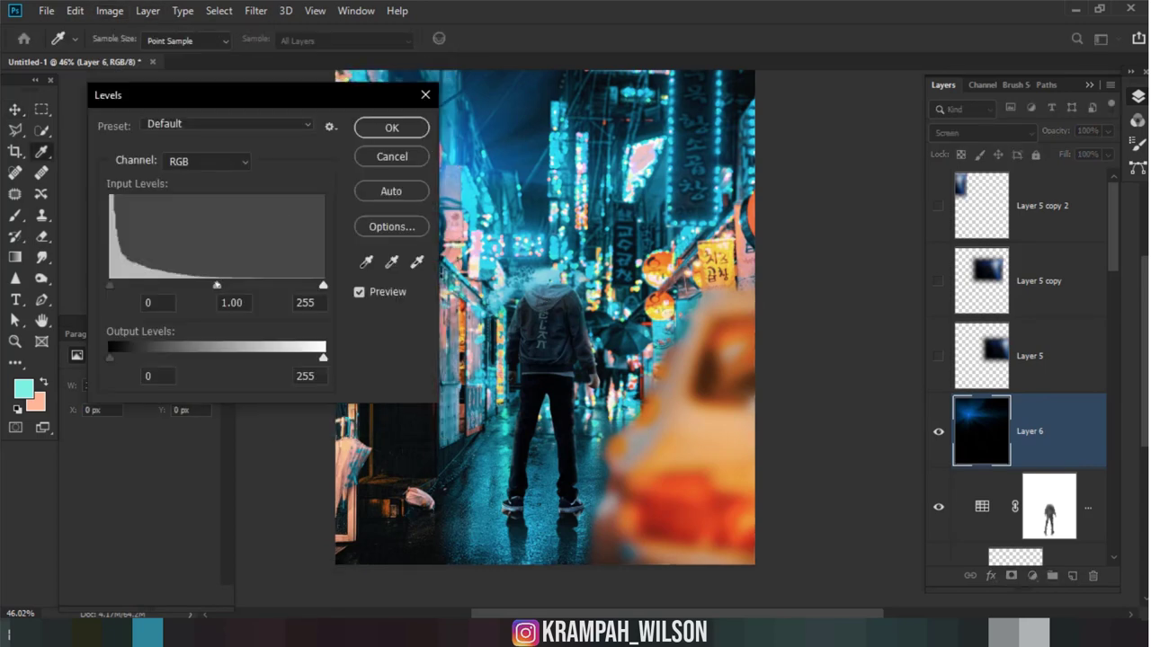
pyautogui.moveTo(216, 286); pyautogui.dragTo(243, 286)
pyautogui.click(392, 132)
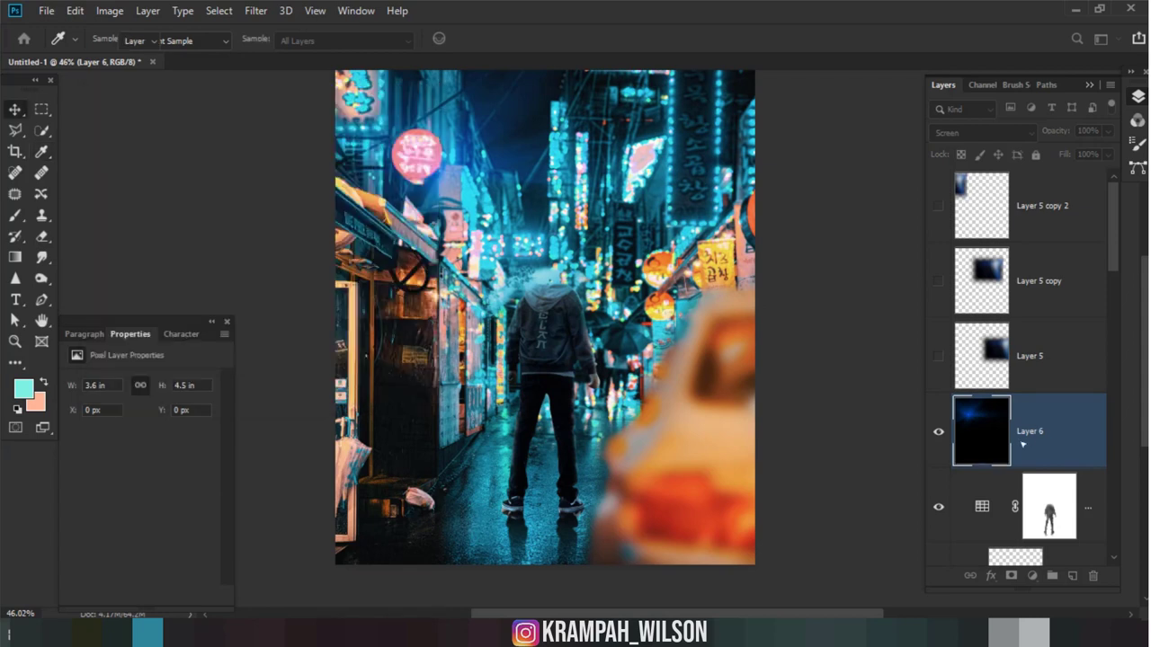
# Step: Add Layer 7 above Layer 6 and fill it with solid black
pyautogui.click(1072, 576)
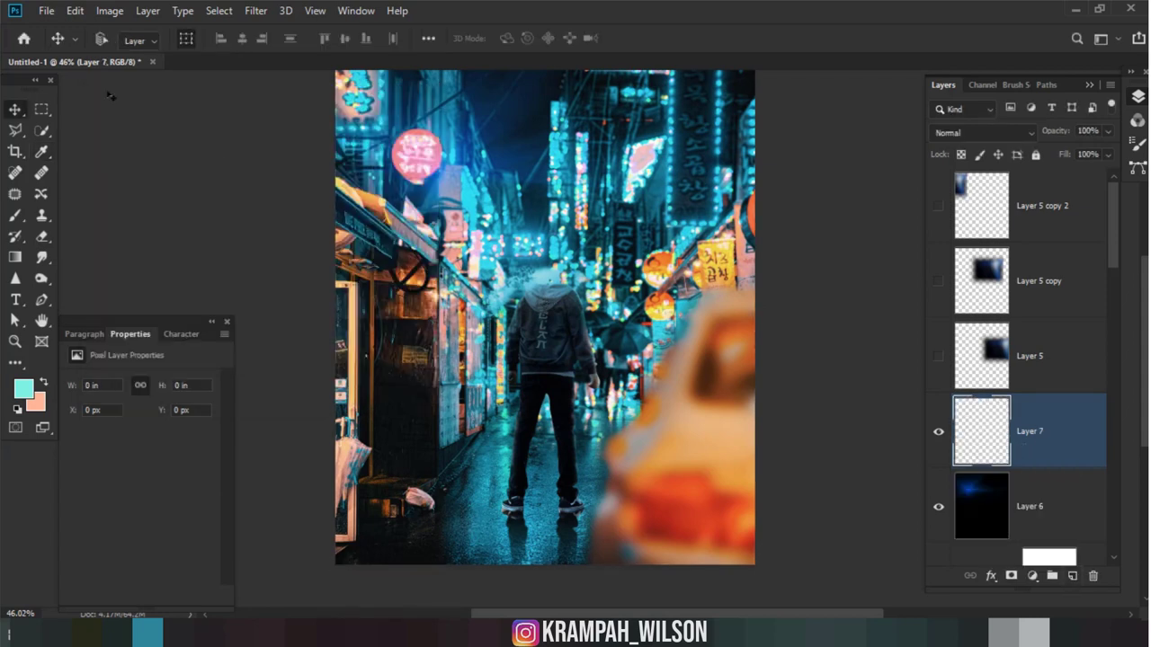
pyautogui.click(75, 11)
pyautogui.click(126, 270)
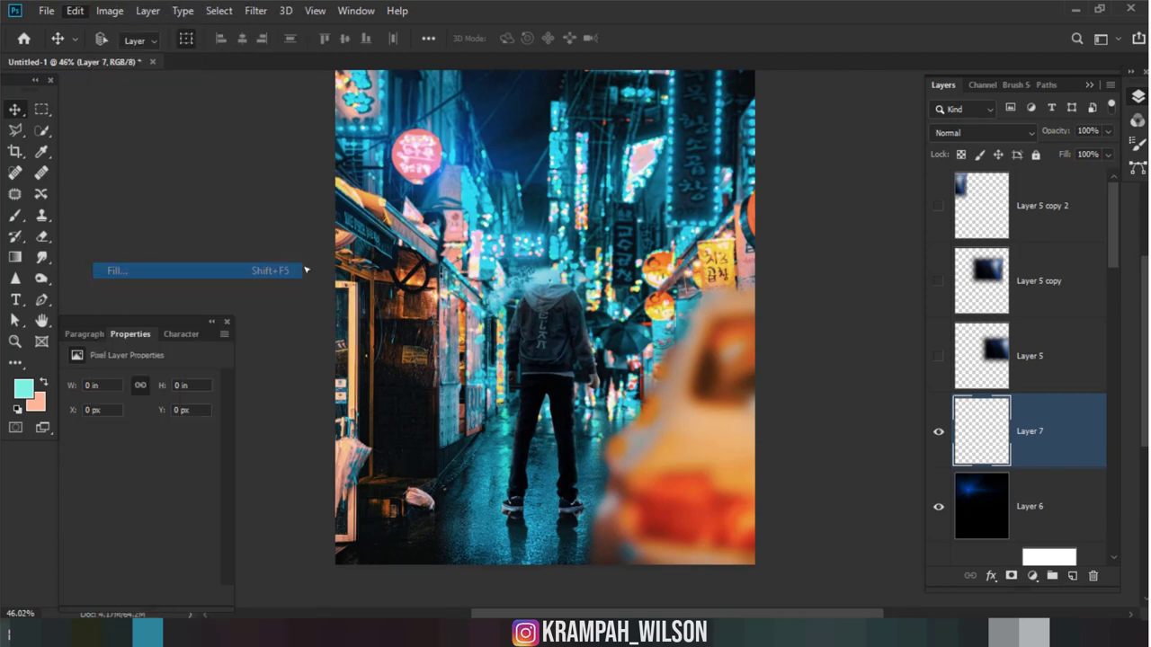
pyautogui.click(684, 153)
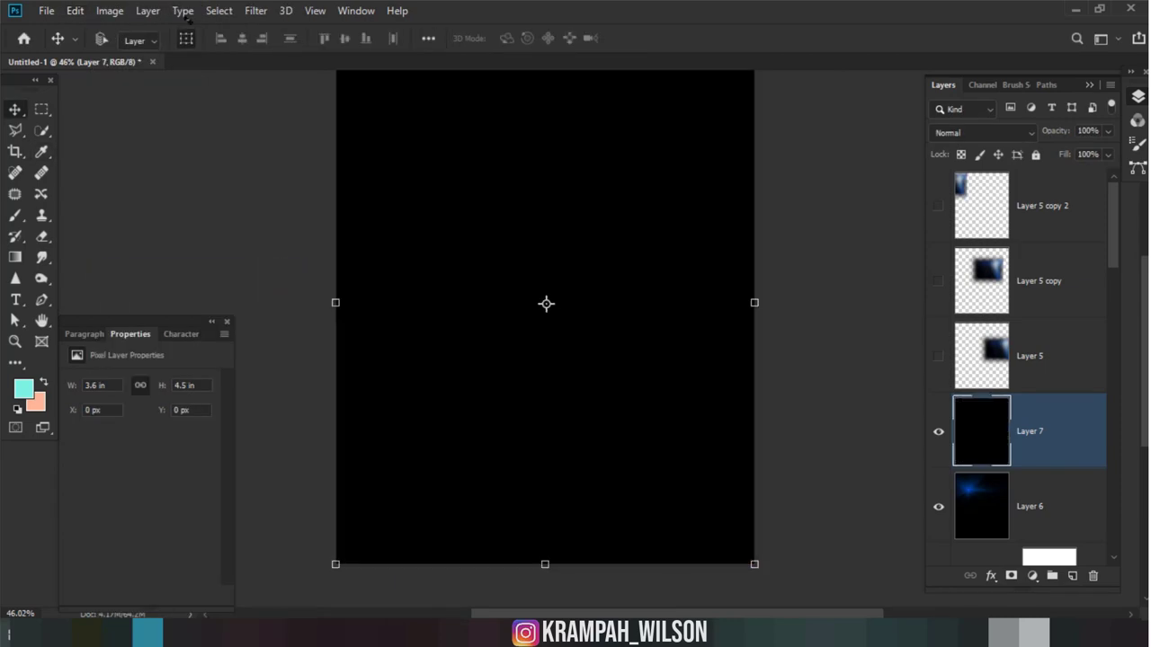
pyautogui.click(255, 11)
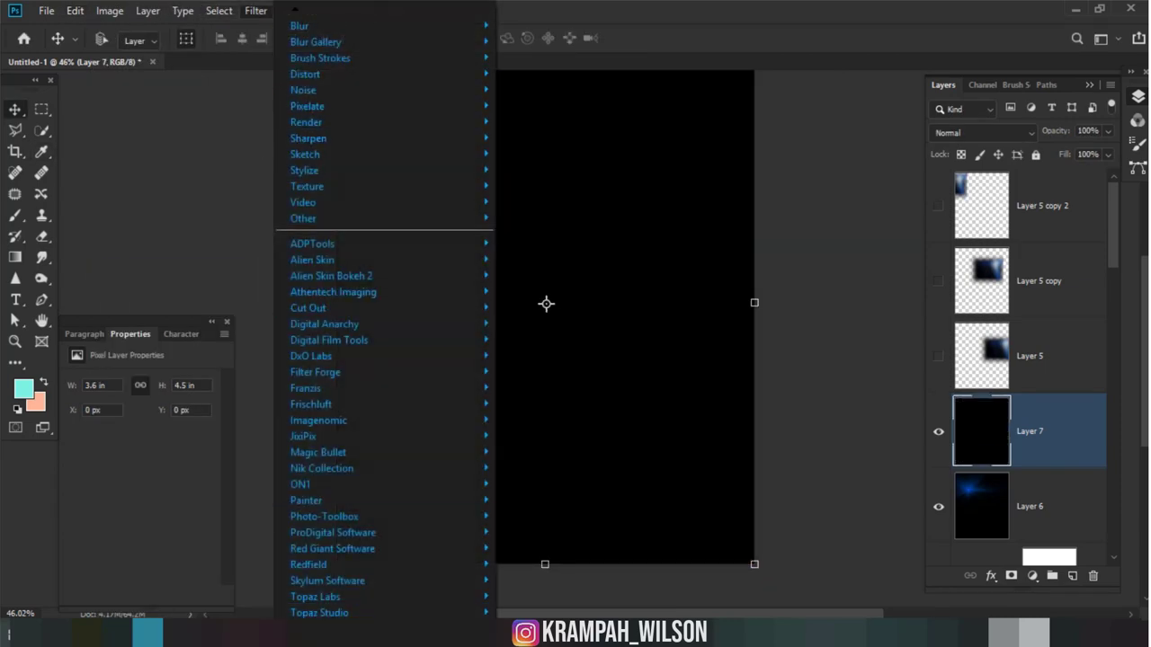
pyautogui.moveTo(332, 549)
pyautogui.click(526, 545)
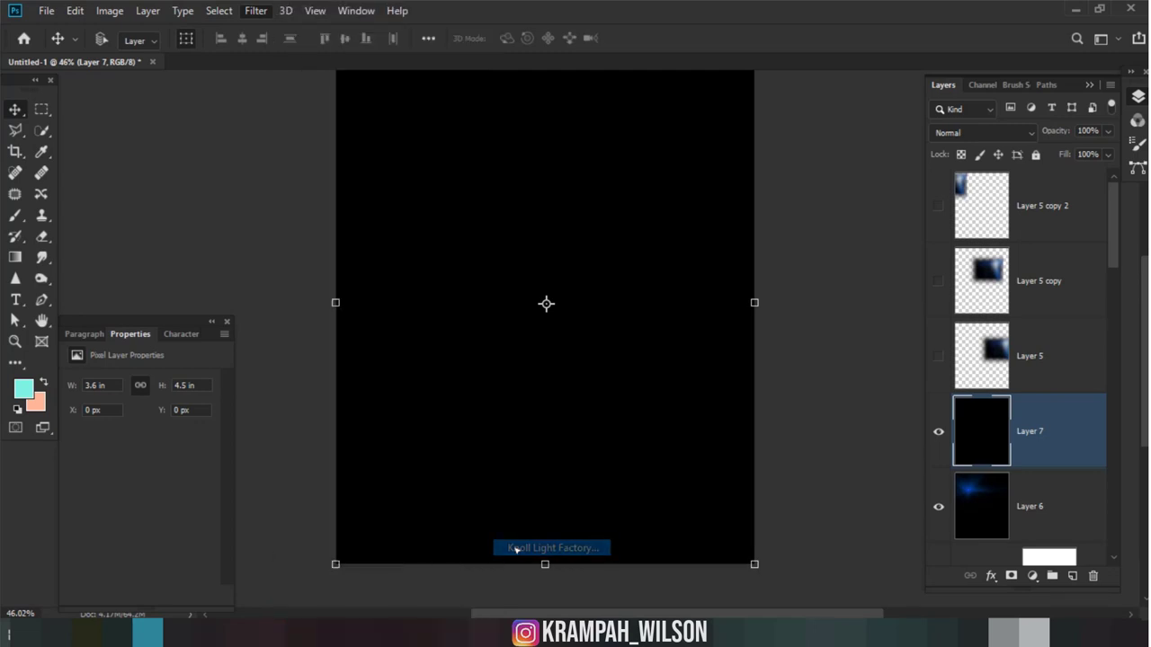
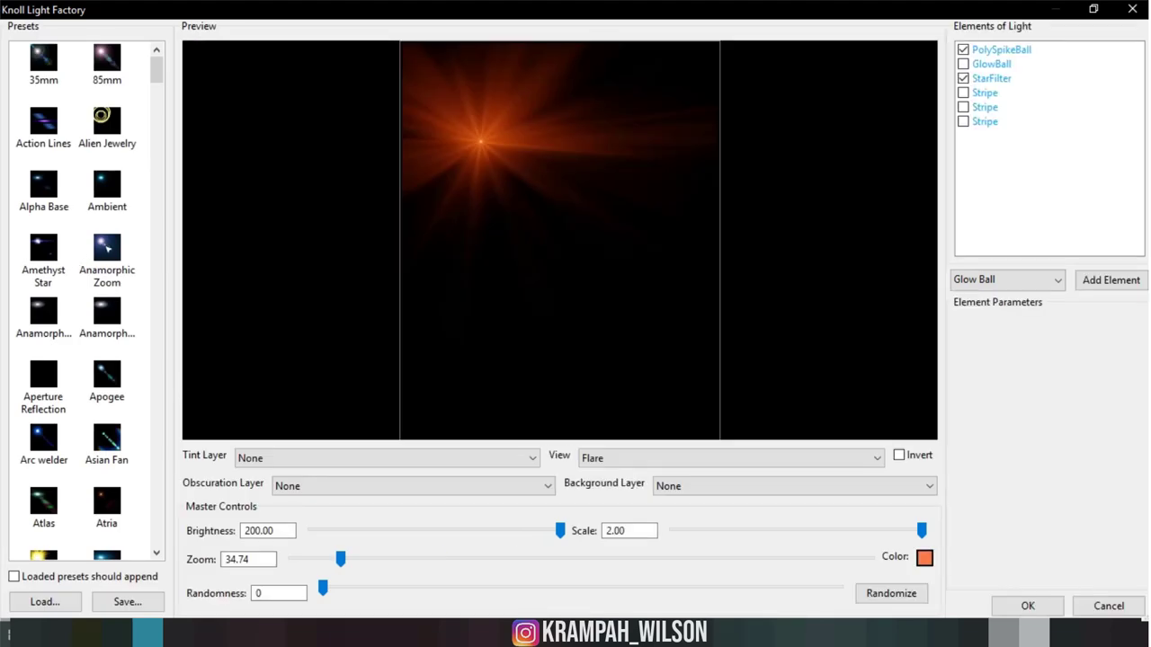
# Step: Render the Knoll Light Factory Autumn flare with GlowBall off and both PolySpikeBalls on
pyautogui.click(107, 248)
pyautogui.scroll(-3, 74, 422)
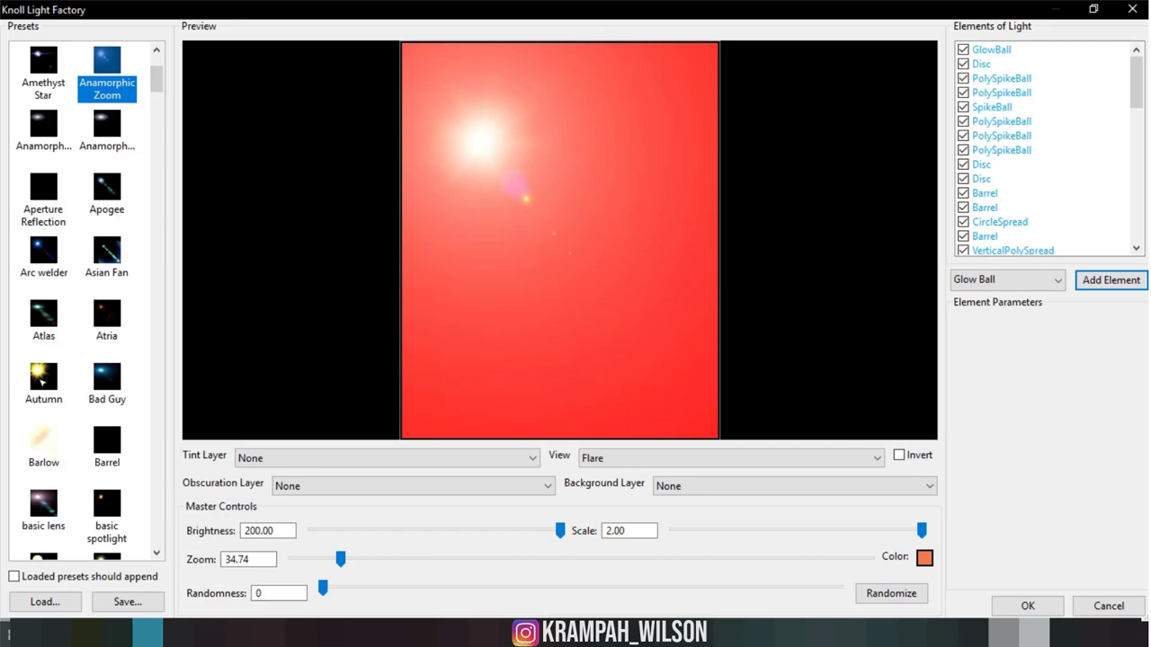
pyautogui.click(42, 382)
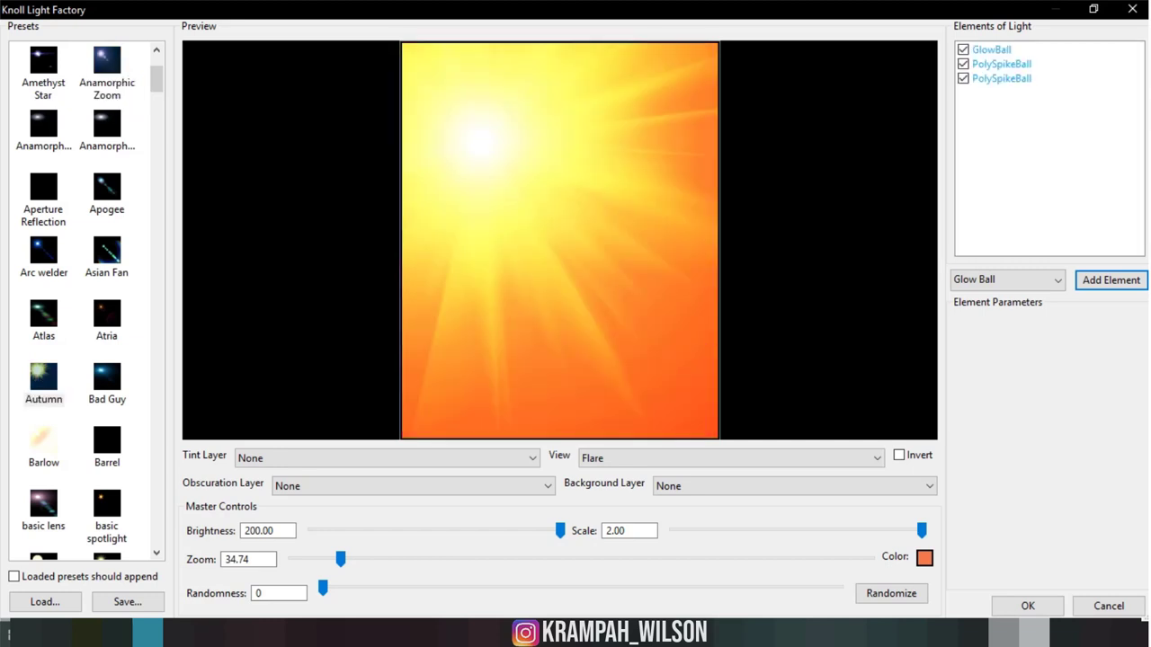
pyautogui.click(963, 50)
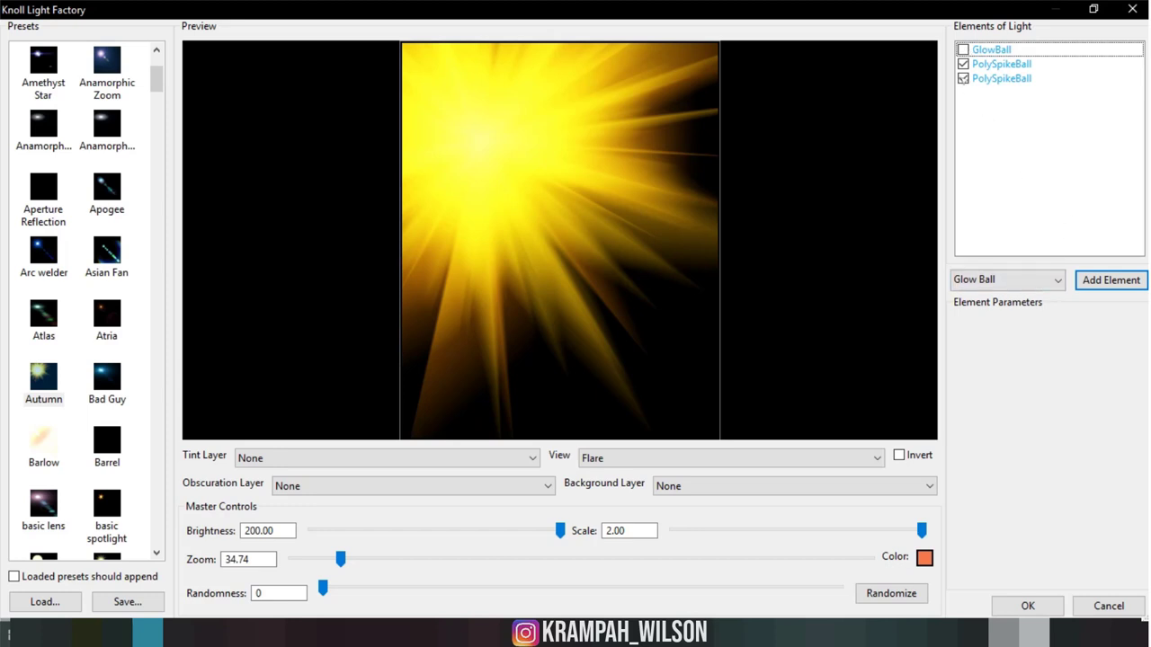
pyautogui.click(963, 78)
pyautogui.click(963, 64)
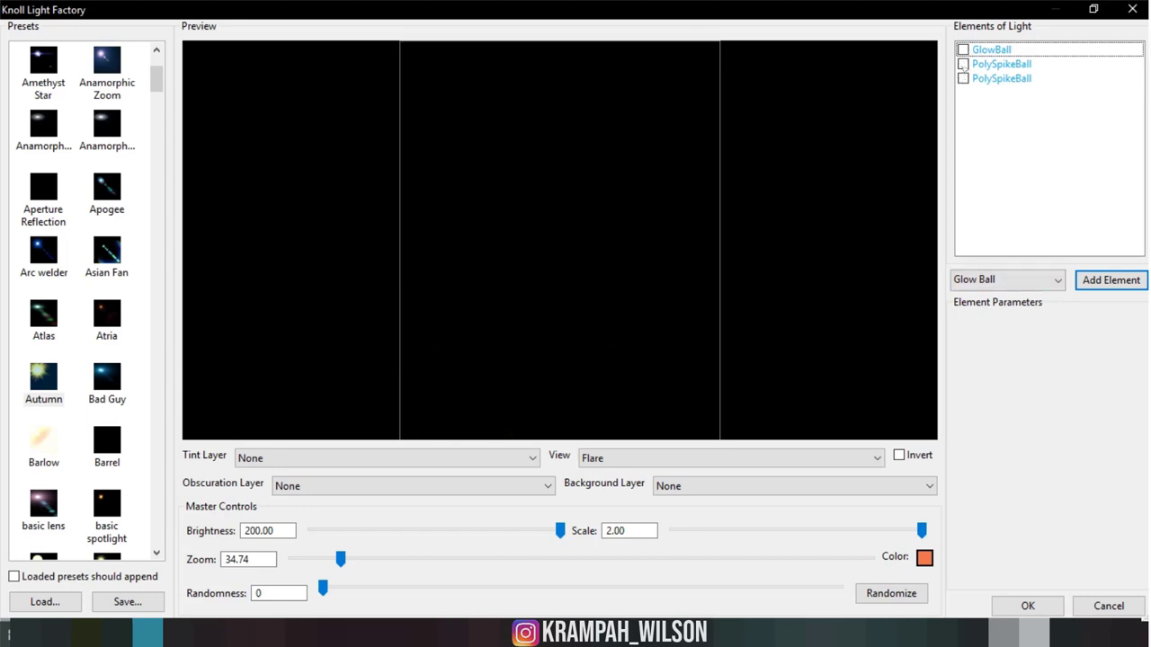
pyautogui.click(963, 78)
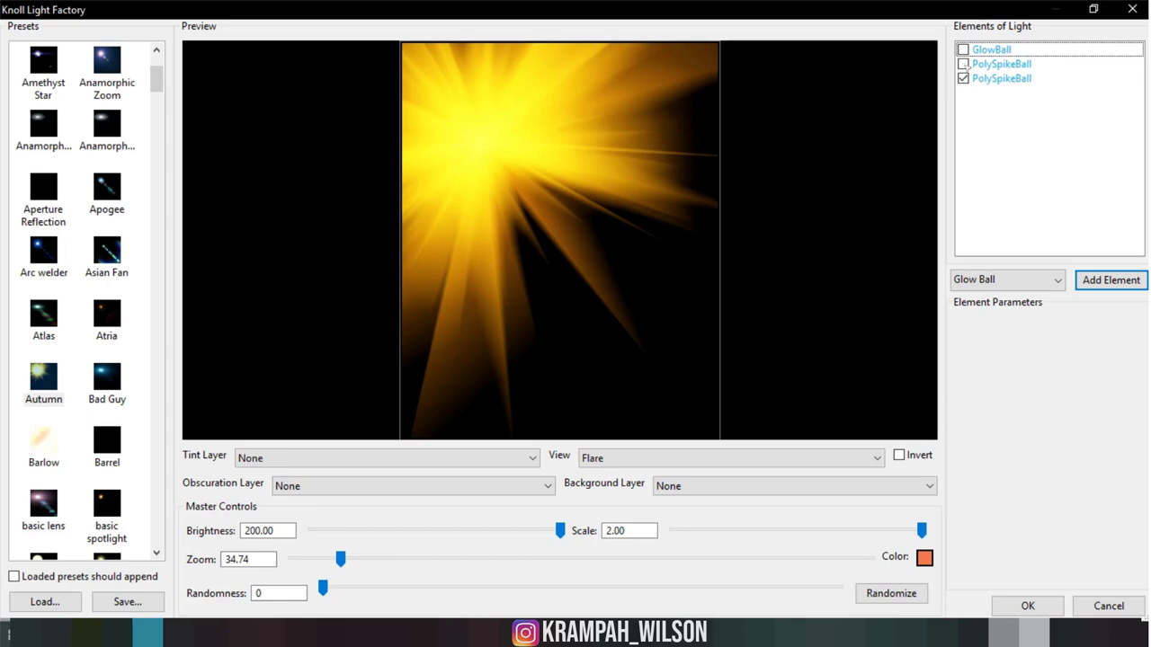
pyautogui.click(963, 64)
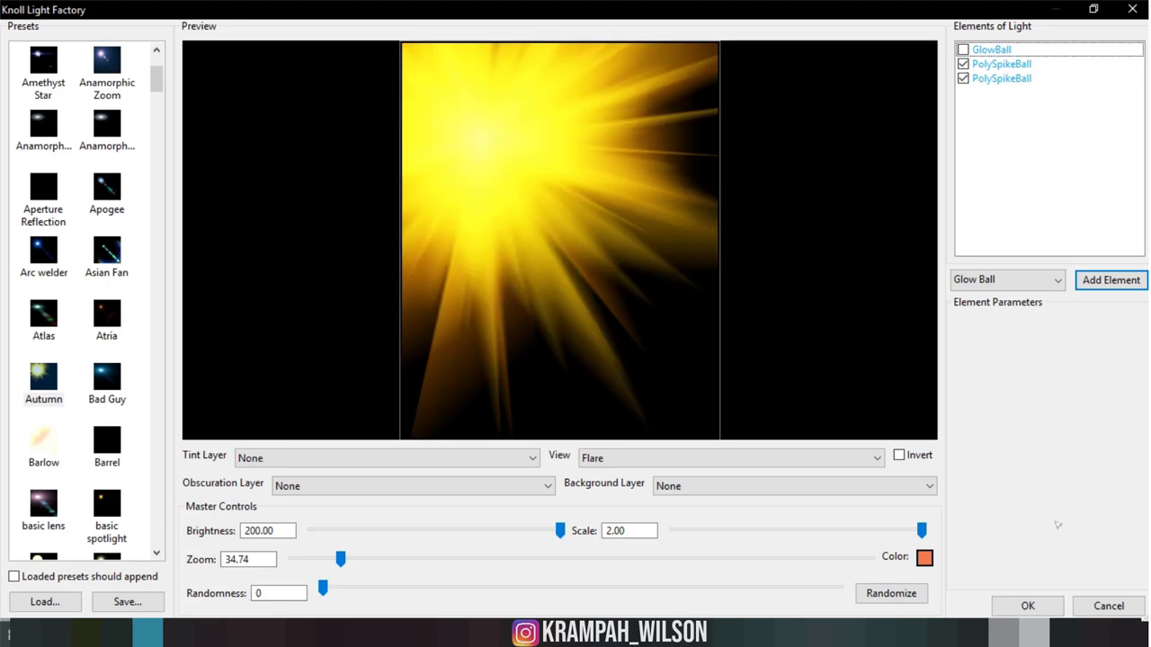
pyautogui.click(1028, 607)
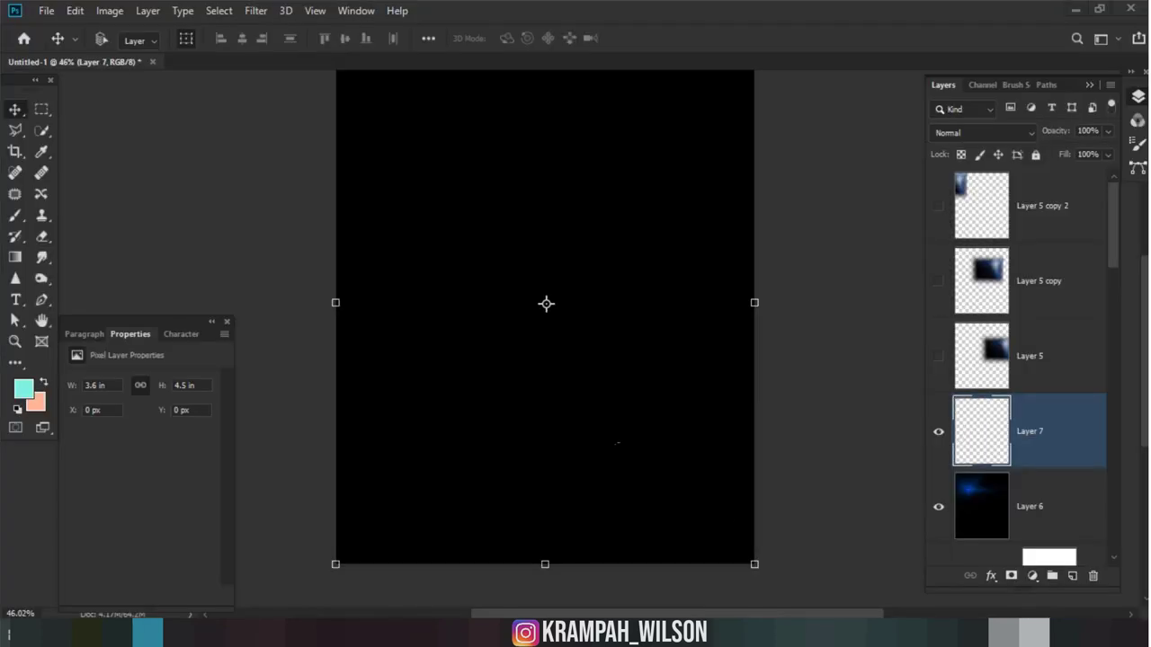
# Step: Set Layer 7 to Screen blend mode and convert it to a smart object
pyautogui.click(974, 133)
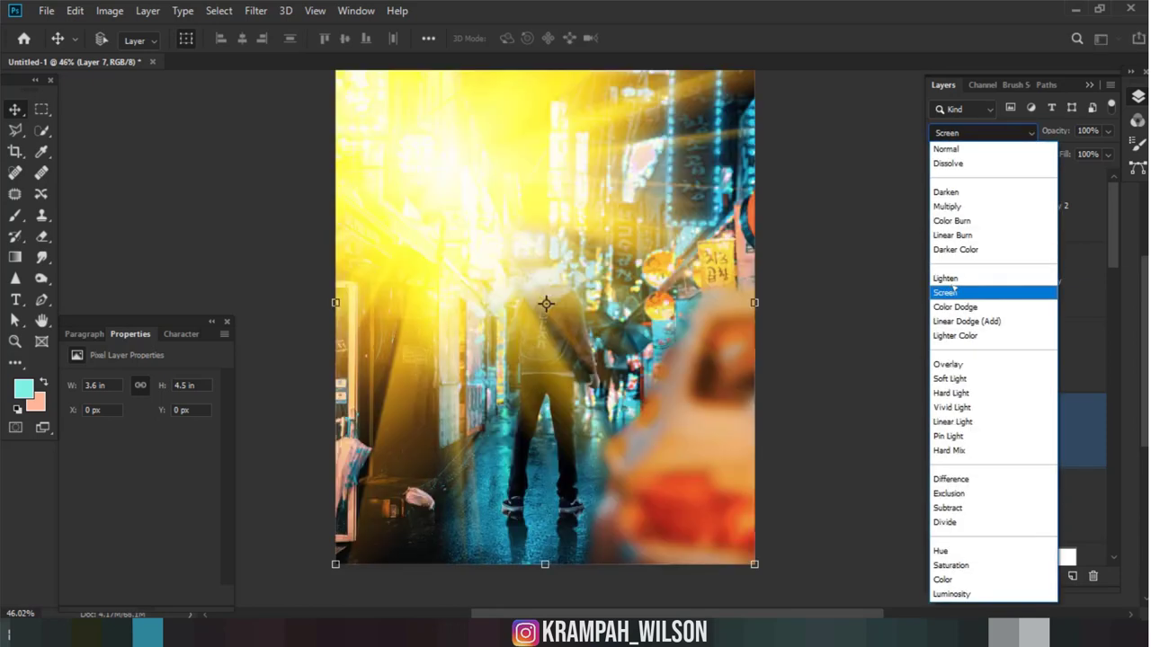
pyautogui.click(954, 290)
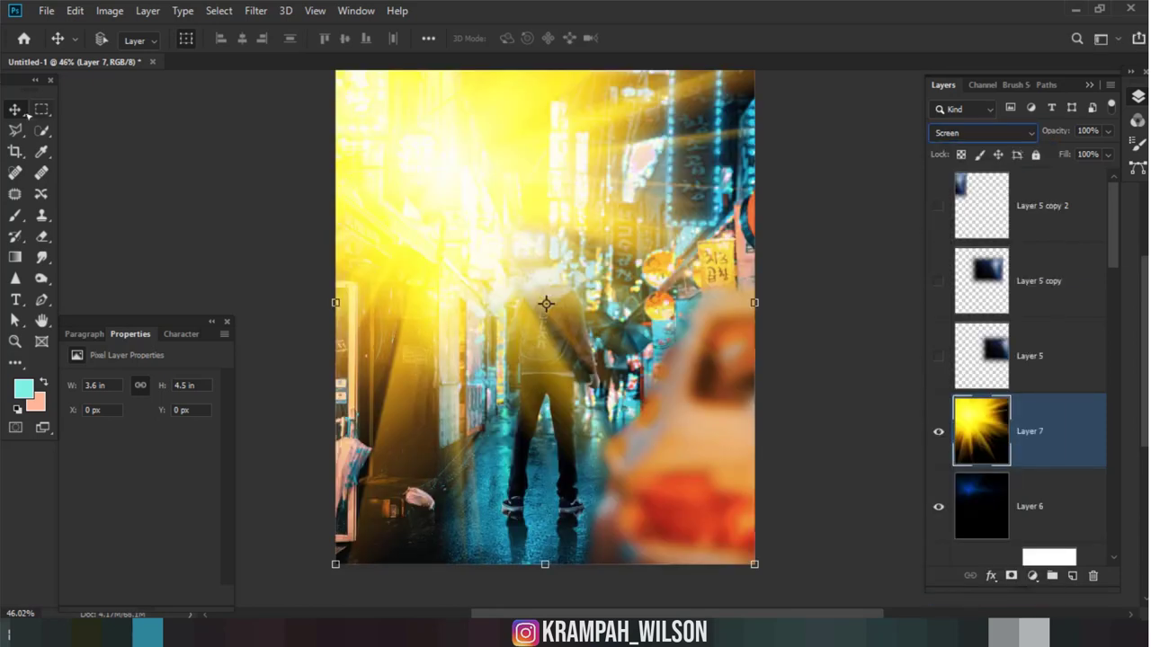
pyautogui.scroll(-5, 565, 270)
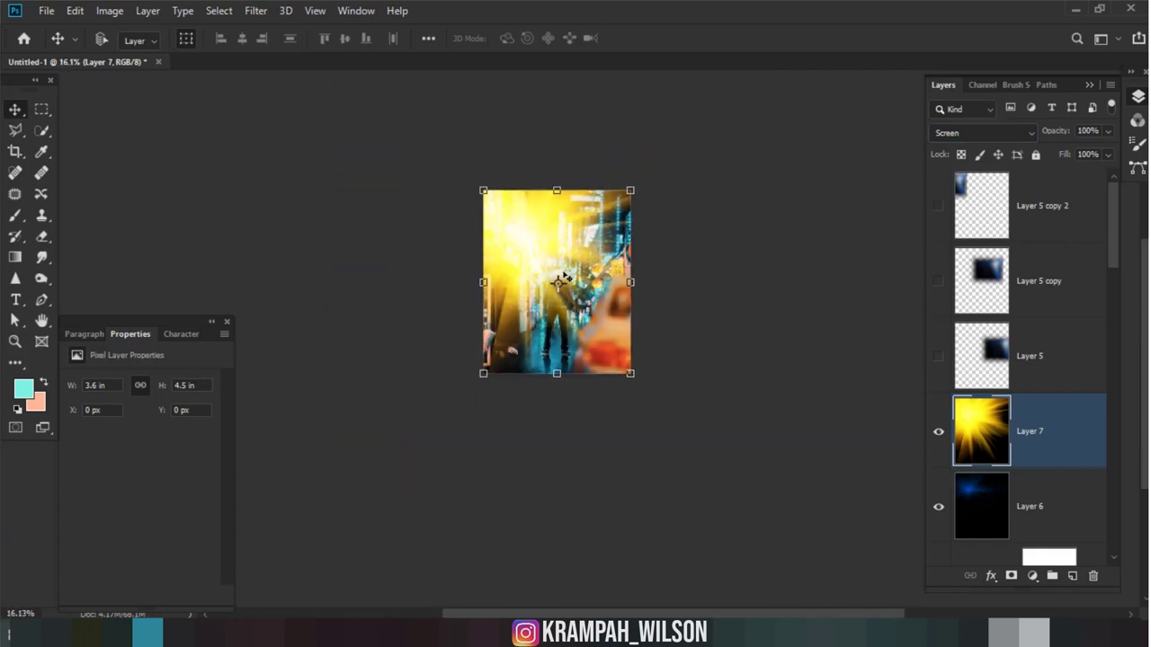
pyautogui.hotkey('ctrl', 't')
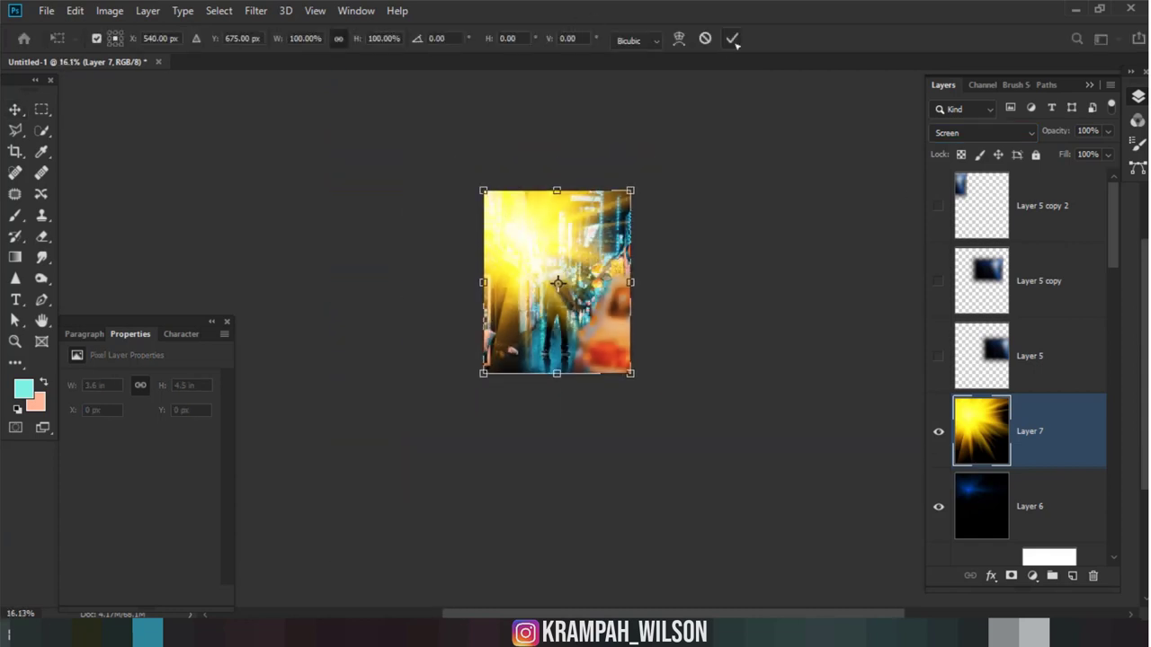
pyautogui.click(733, 39)
pyautogui.rightClick(1032, 430)
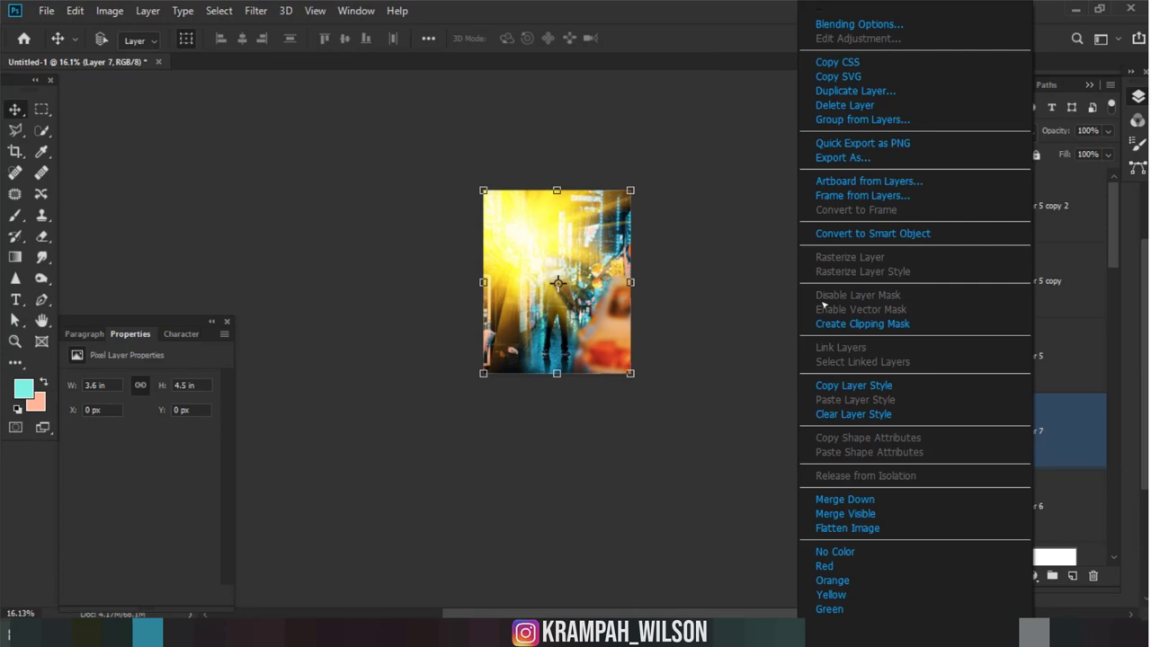
pyautogui.click(839, 234)
# Step: Rotate the flare about -116°, scale it to 66%, and move it to the bottom-left
pyautogui.hotkey('ctrl', 't')
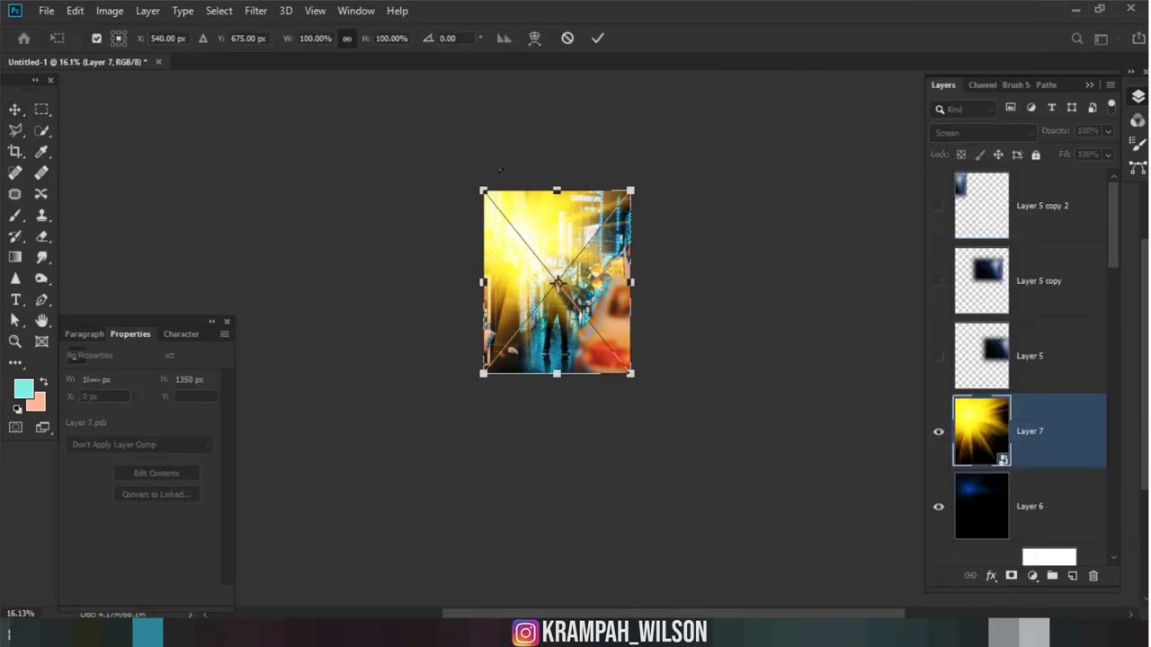
pyautogui.moveTo(500, 168)
pyautogui.mouseDown()
pyautogui.moveTo(534, 358)
pyautogui.moveTo(502, 412)
pyautogui.mouseUp()
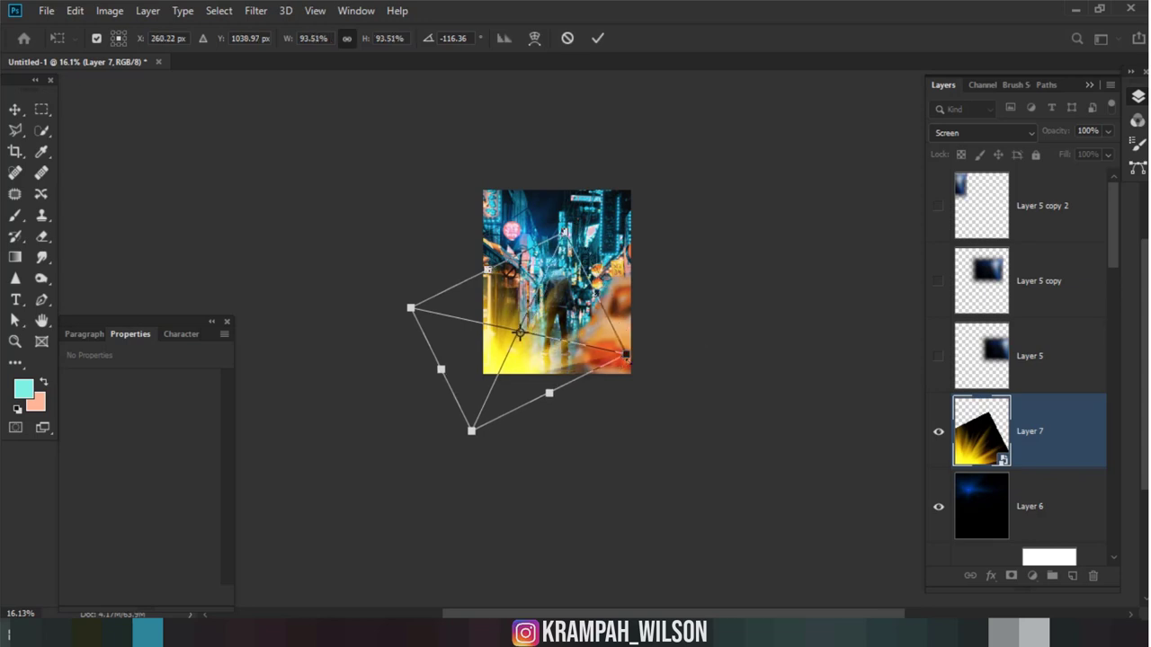
pyautogui.moveTo(639, 357); pyautogui.dragTo(564, 341)
pyautogui.scroll(2, 525, 367)
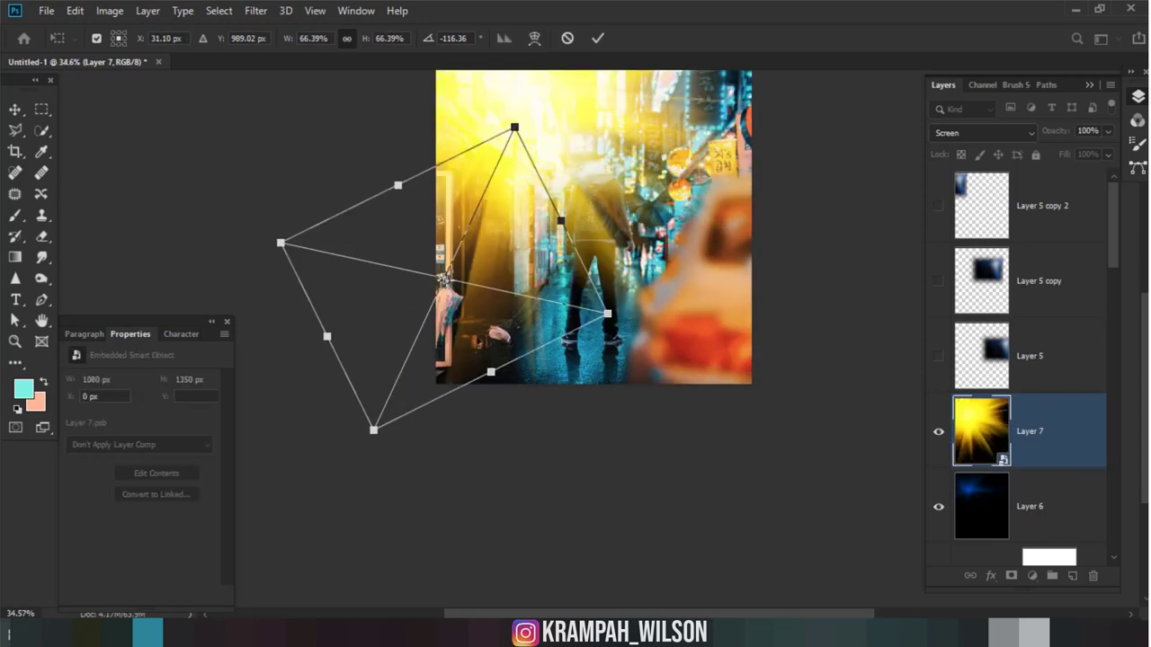
pyautogui.moveTo(480, 337); pyautogui.dragTo(514, 398)
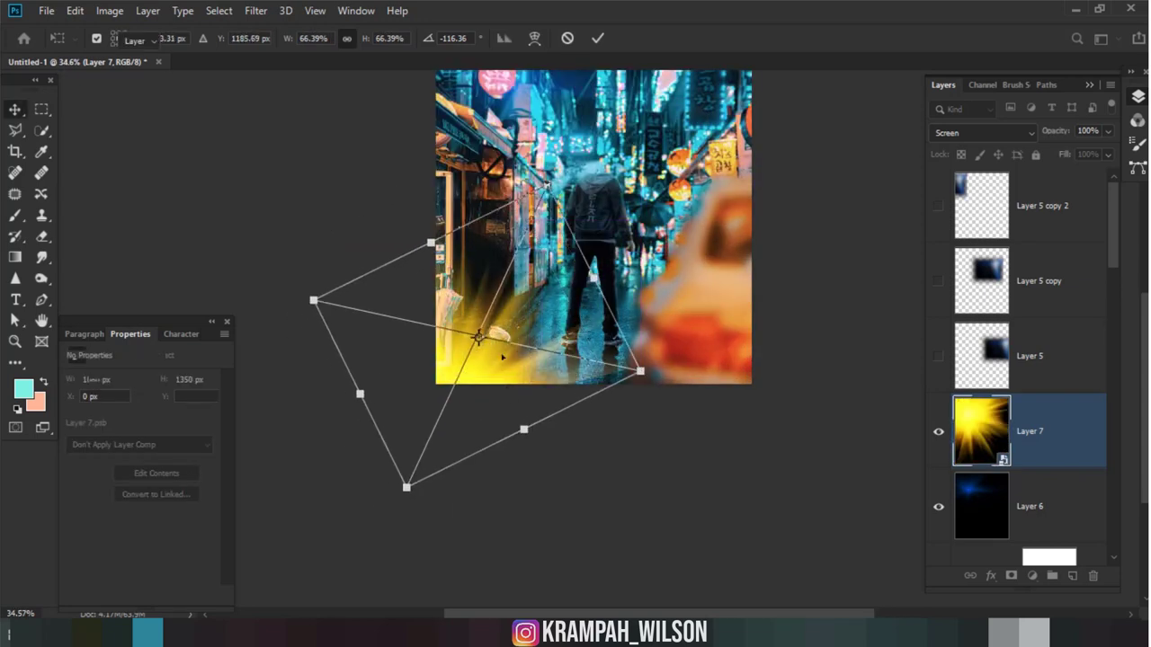
pyautogui.press('Return')
pyautogui.scroll(2, 507, 386)
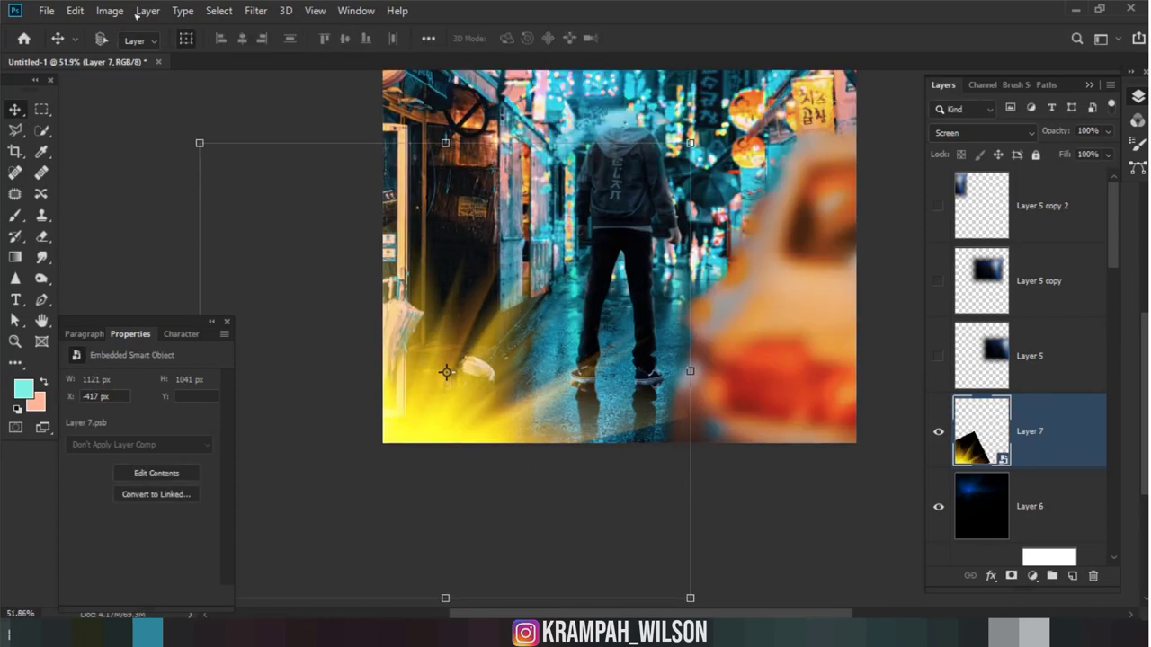
# Step: Add a clipped Hue/Saturation layer in Color mode with Hue -108, tinting the flare magenta
pyautogui.click(1034, 577)
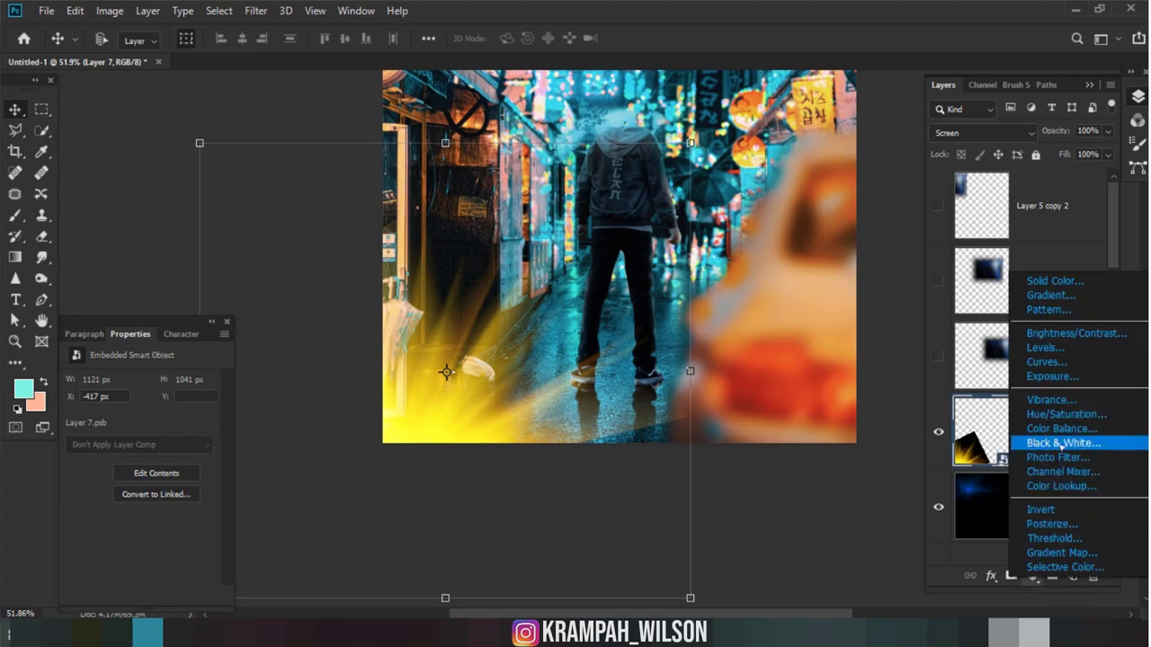
pyautogui.click(1062, 416)
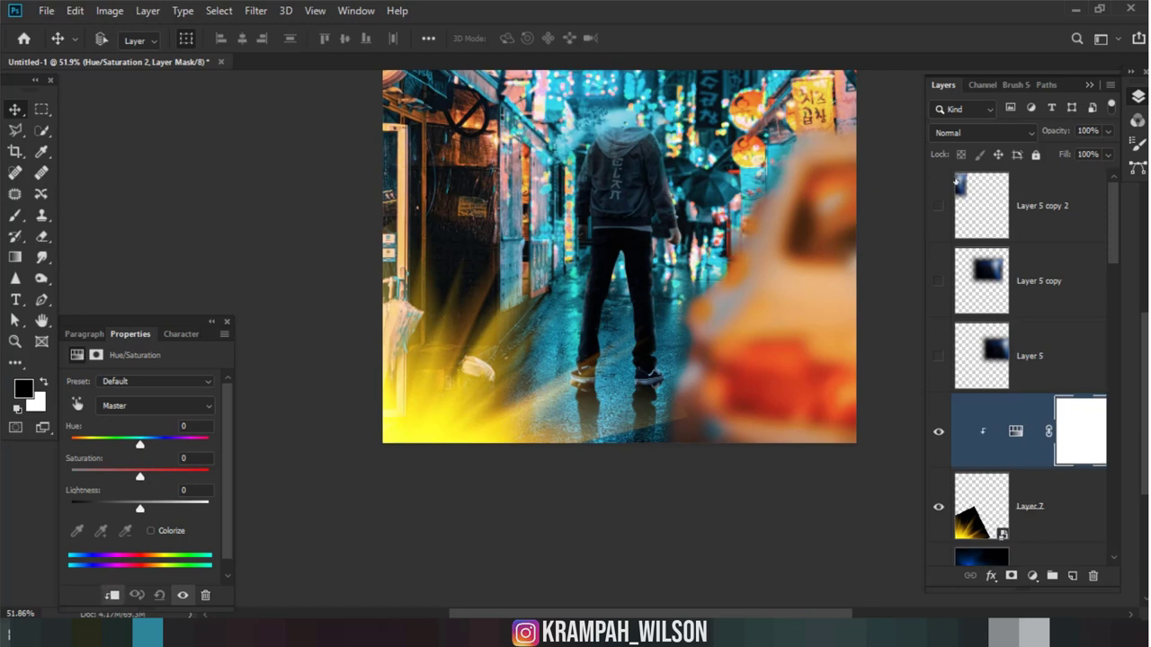
pyautogui.click(981, 132)
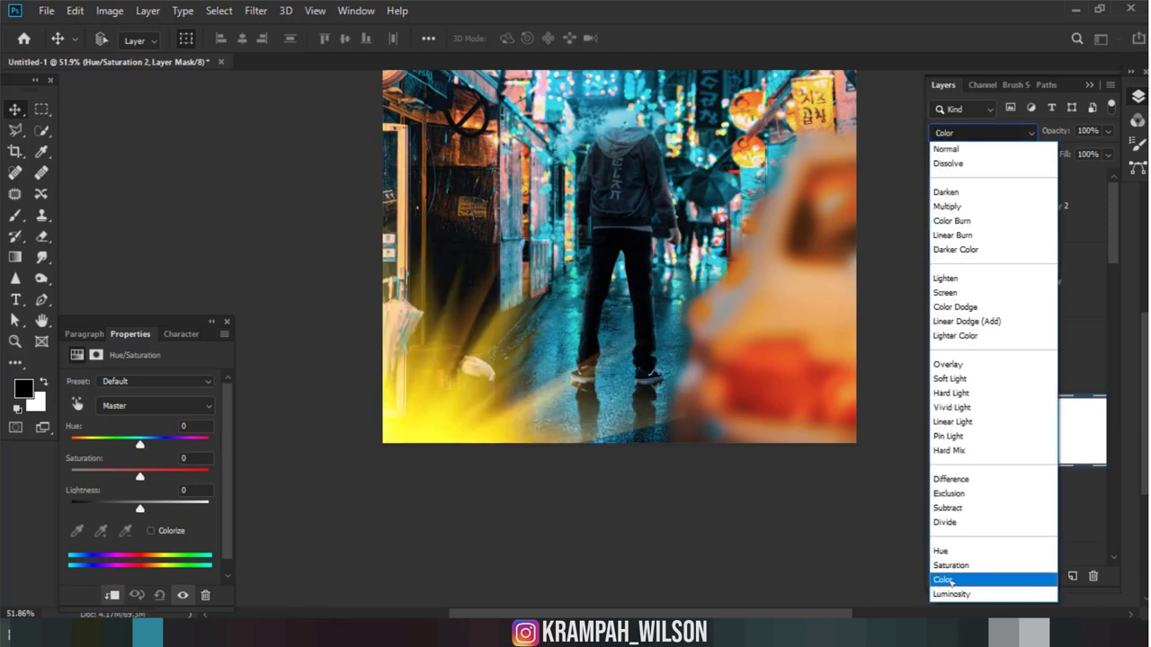
pyautogui.click(944, 581)
pyautogui.moveTo(139, 444)
pyautogui.mouseDown()
pyautogui.moveTo(78, 445)
pyautogui.moveTo(91, 446)
pyautogui.mouseUp()
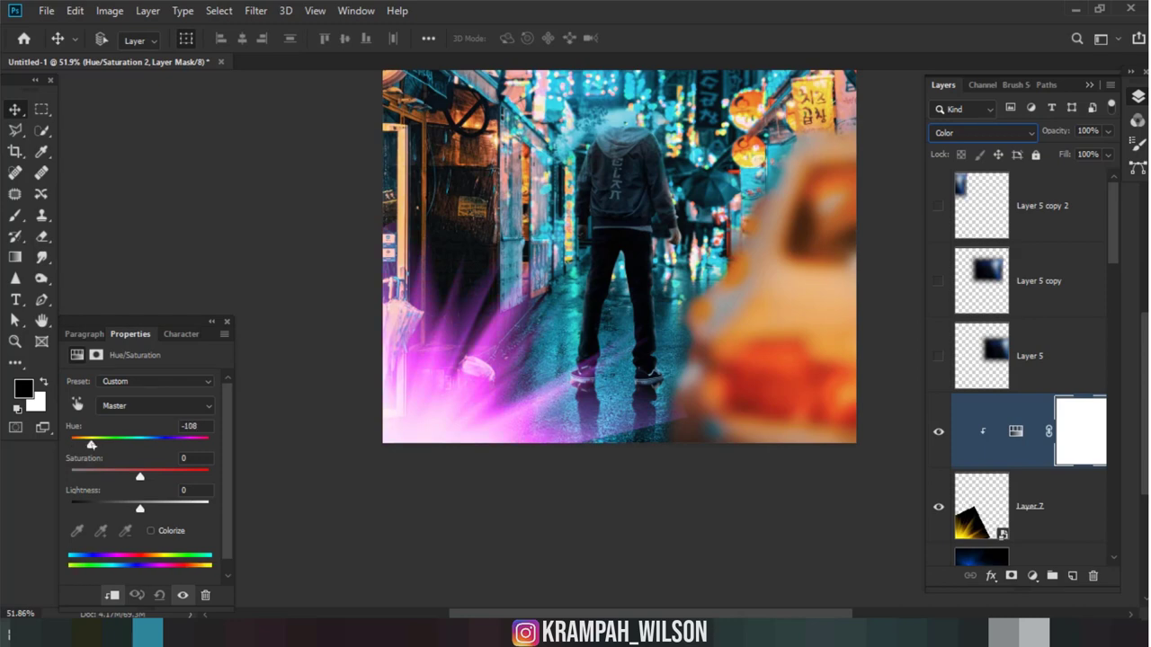
pyautogui.click(1023, 522)
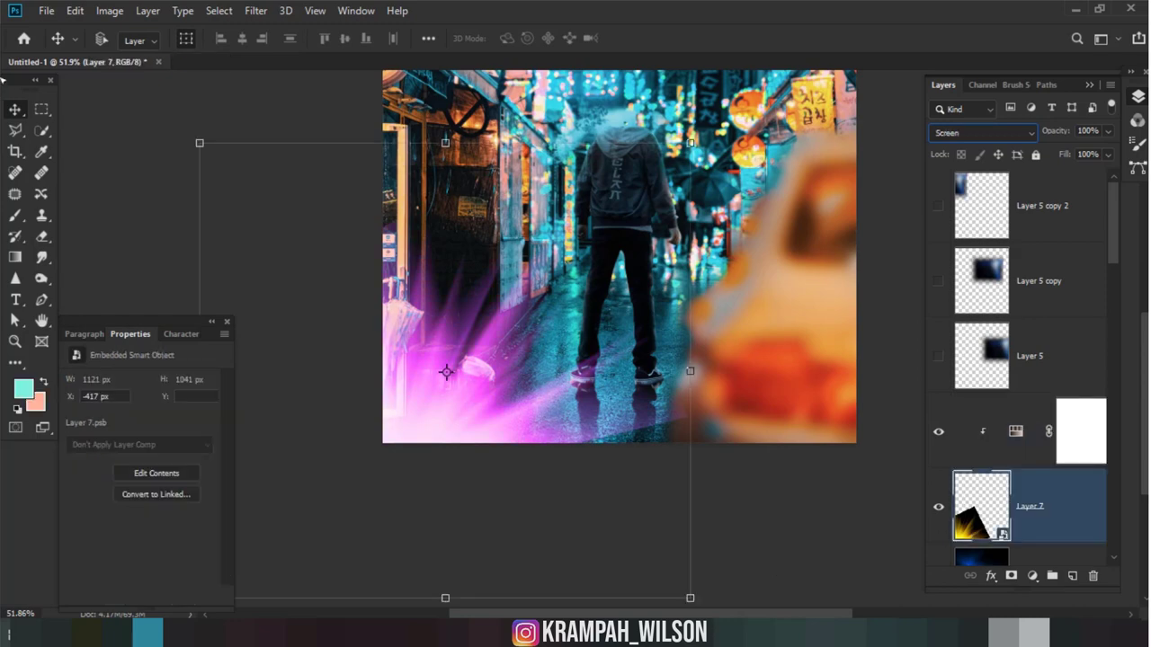
pyautogui.click(252, 11)
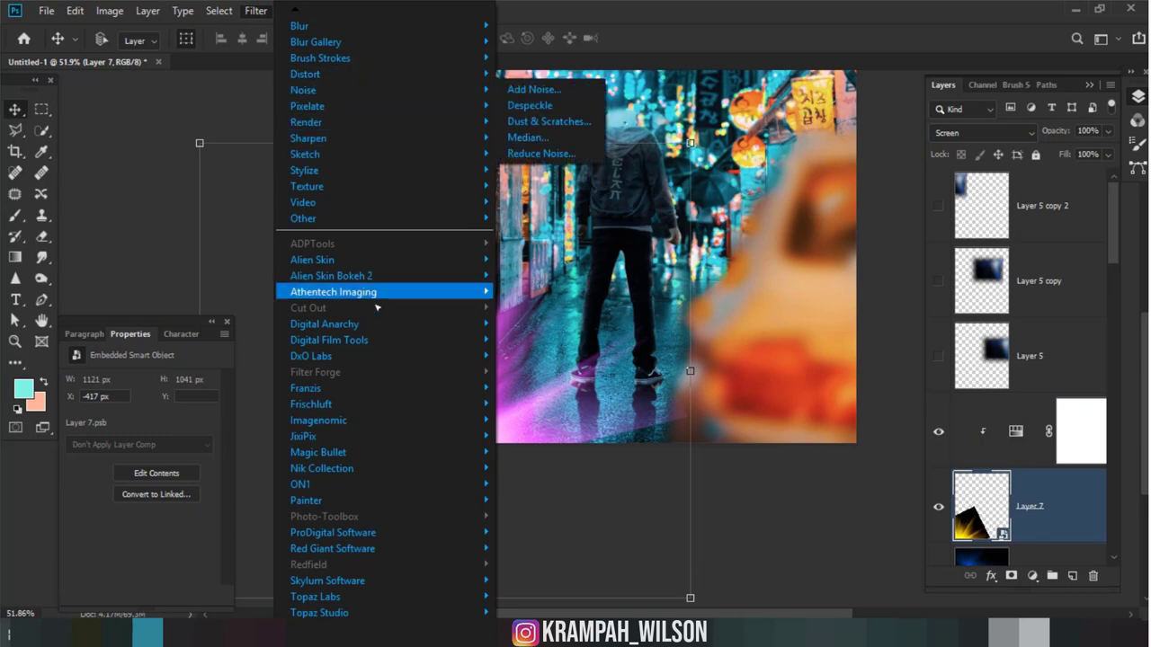
pyautogui.moveTo(382, 26)
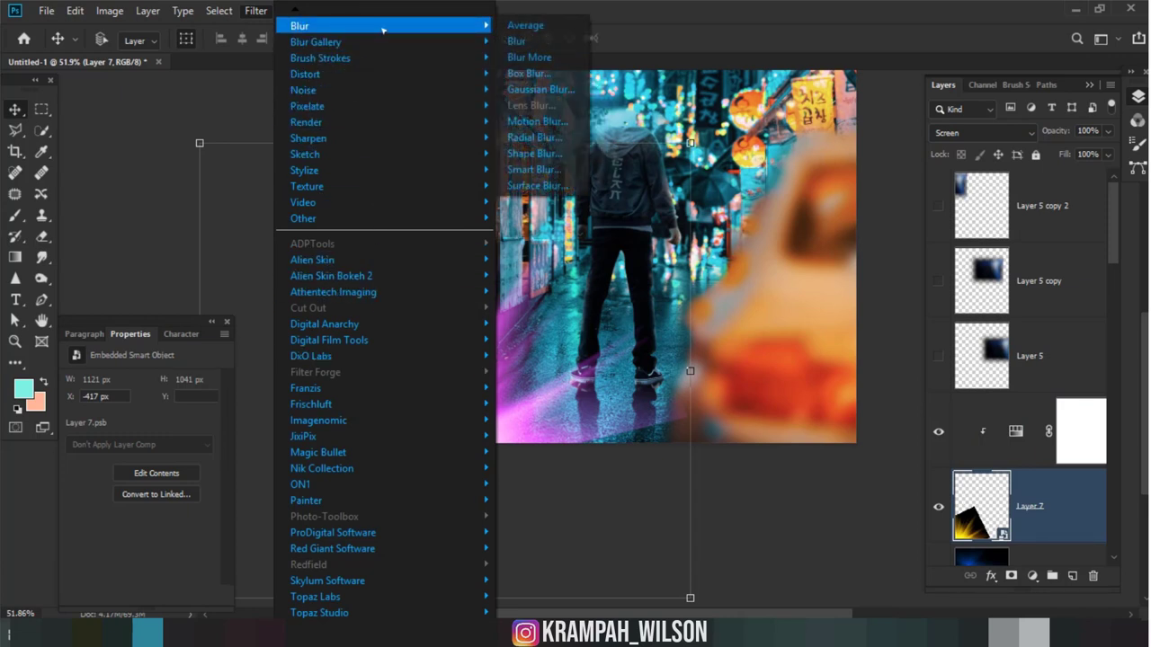
# Step: Apply a 58.2 px Gaussian Blur to the flare layer
pyautogui.click(540, 89)
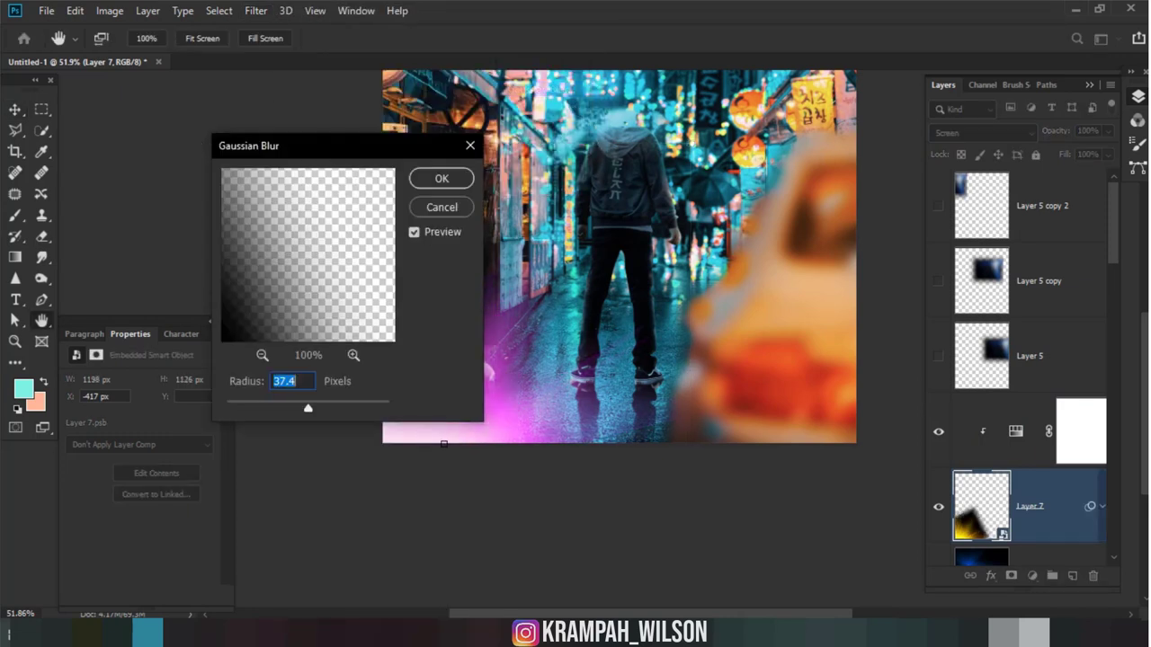
pyautogui.moveTo(370, 153); pyautogui.dragTo(215, 132)
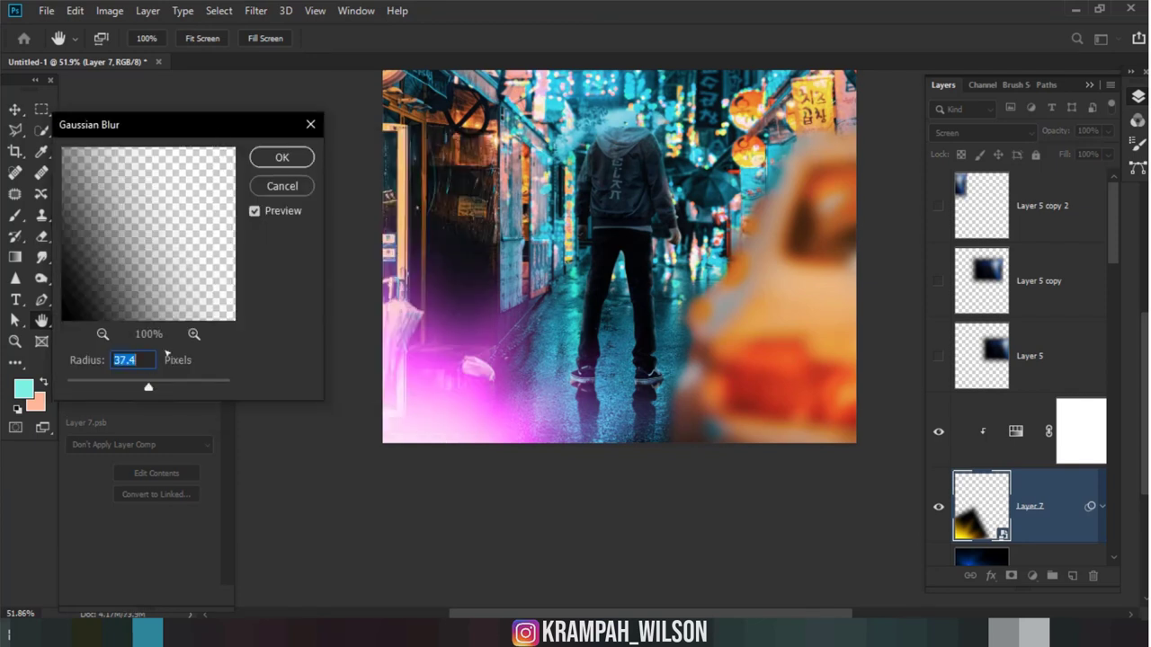
pyautogui.moveTo(149, 388); pyautogui.dragTo(160, 388)
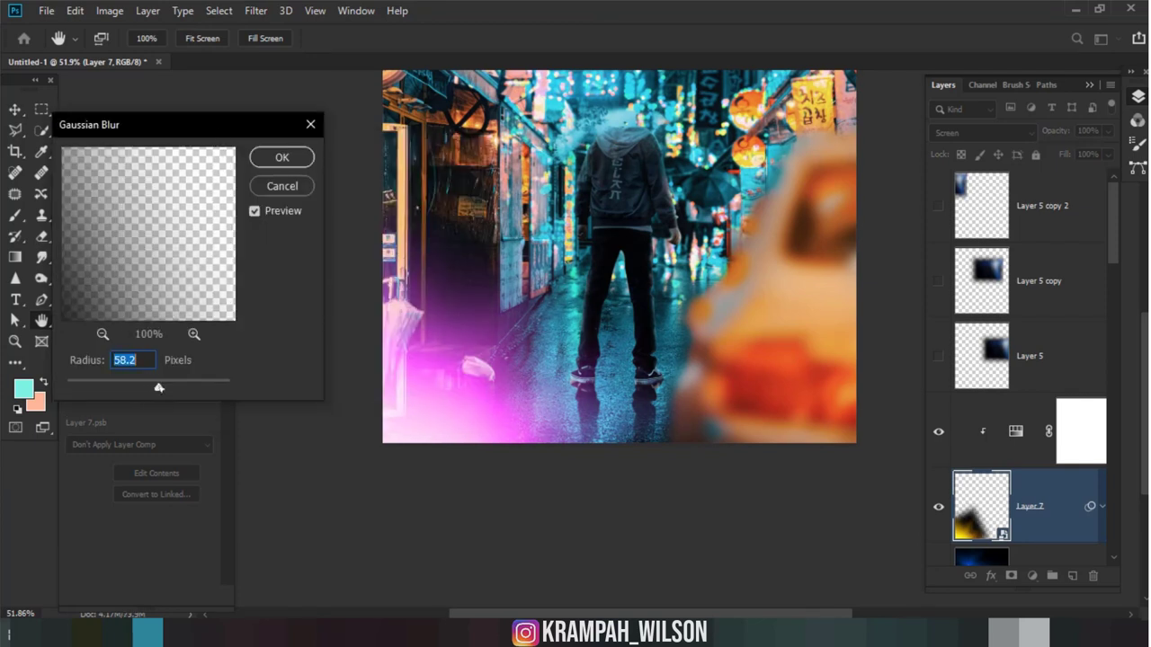
pyautogui.click(284, 157)
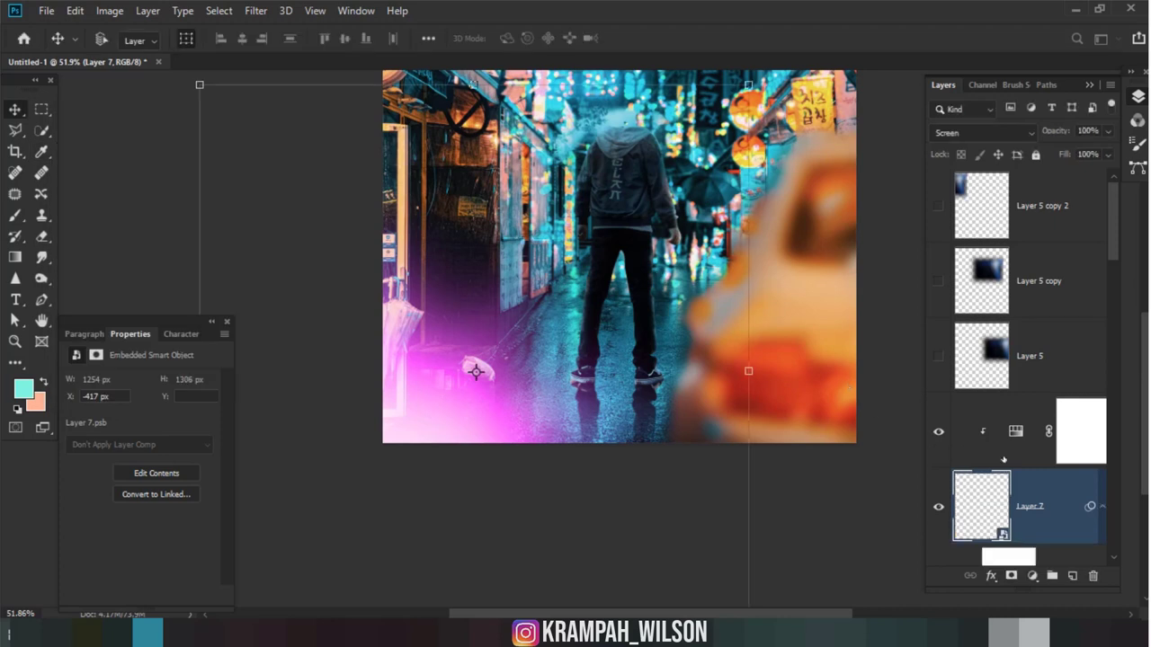
# Step: Set the hue to -180, reposition the blue glow, and lower Layer 7 opacity to 83%
pyautogui.click(1034, 441)
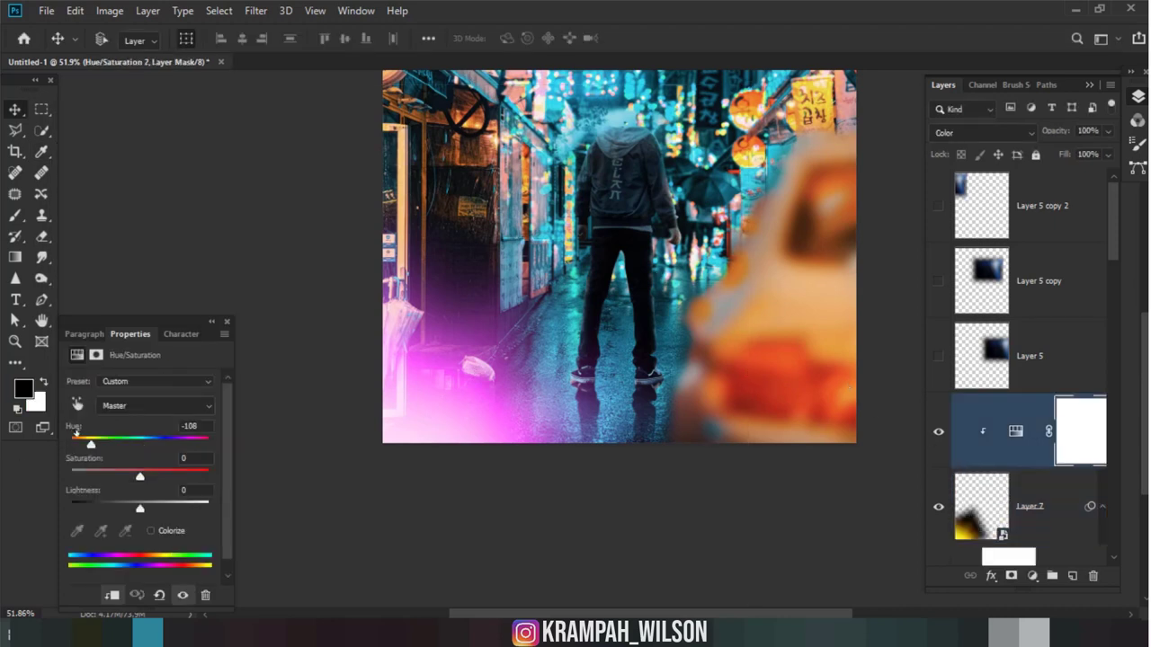
pyautogui.moveTo(92, 444); pyautogui.dragTo(61, 447)
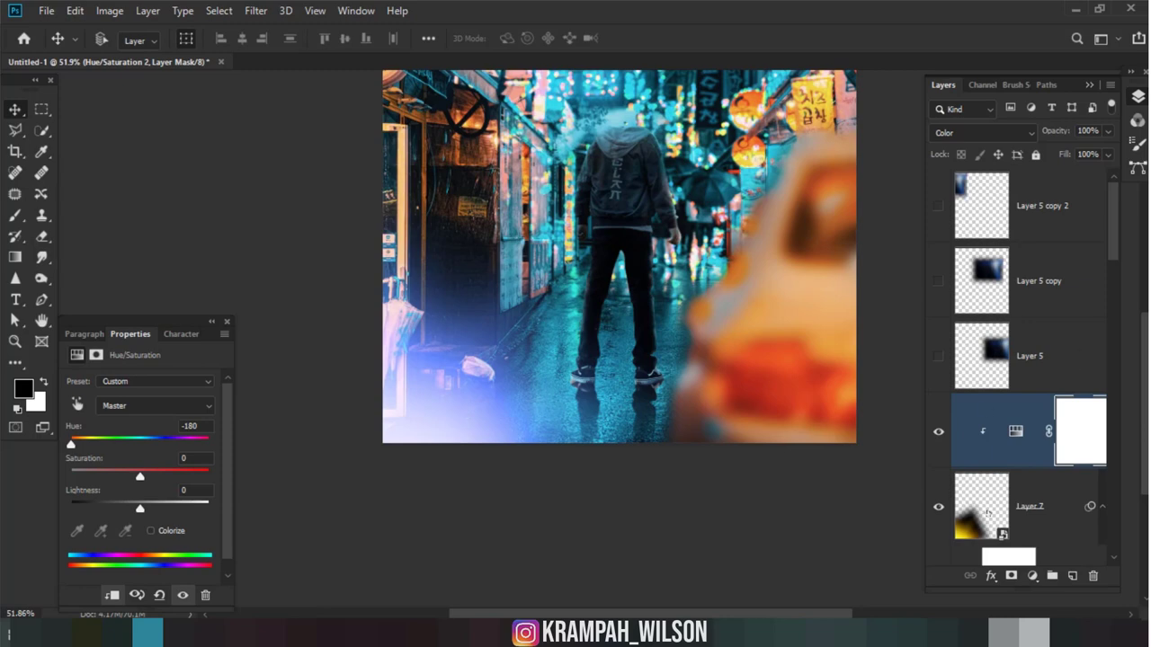
pyautogui.click(988, 512)
pyautogui.scroll(-2, 621, 360)
pyautogui.moveTo(539, 342)
pyautogui.mouseDown()
pyautogui.moveTo(636, 426)
pyautogui.moveTo(617, 379)
pyautogui.mouseUp()
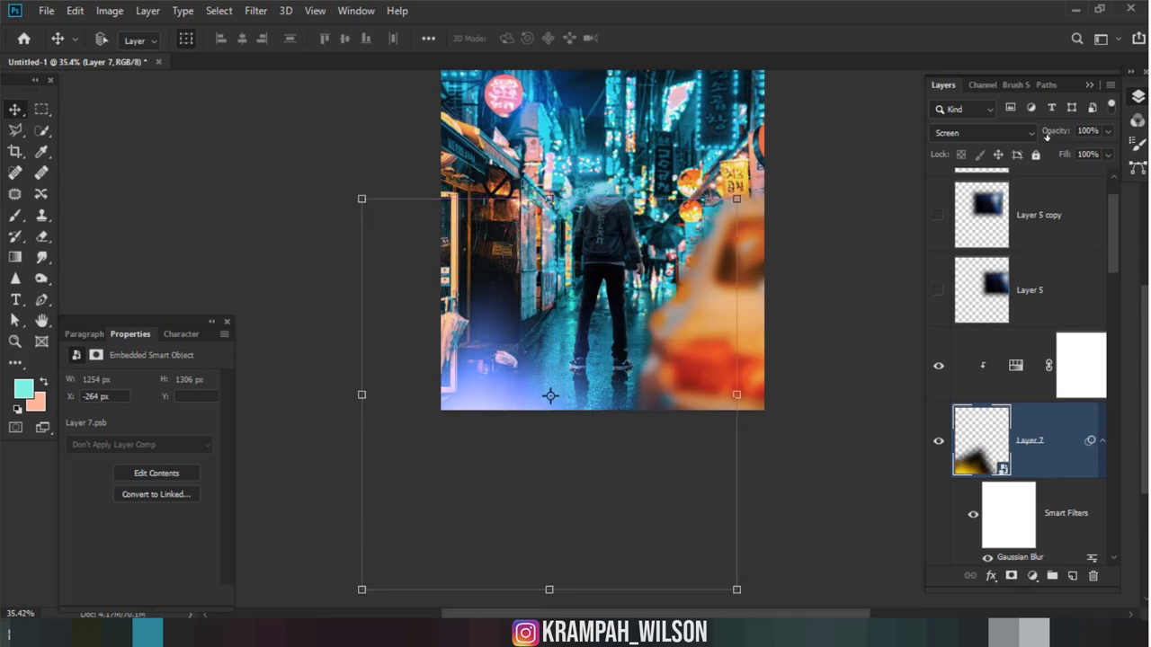
pyautogui.moveTo(1046, 136)
pyautogui.mouseDown()
pyautogui.moveTo(1030, 136)
pyautogui.moveTo(1084, 132)
pyautogui.mouseUp()
# Step: Group Layer 7 with its Hue/Saturation layer as Group 2 and duplicate the group
pyautogui.click(1085, 378)
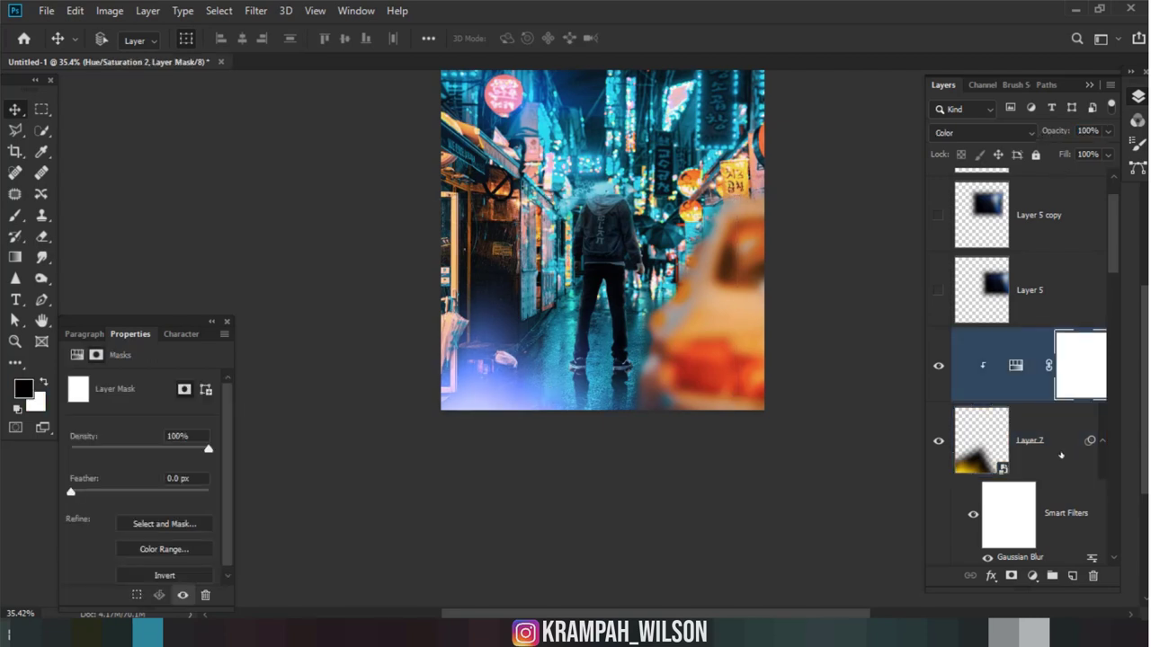
pyautogui.keyDown('ctrl'); pyautogui.click(1061, 454); pyautogui.keyUp('ctrl')
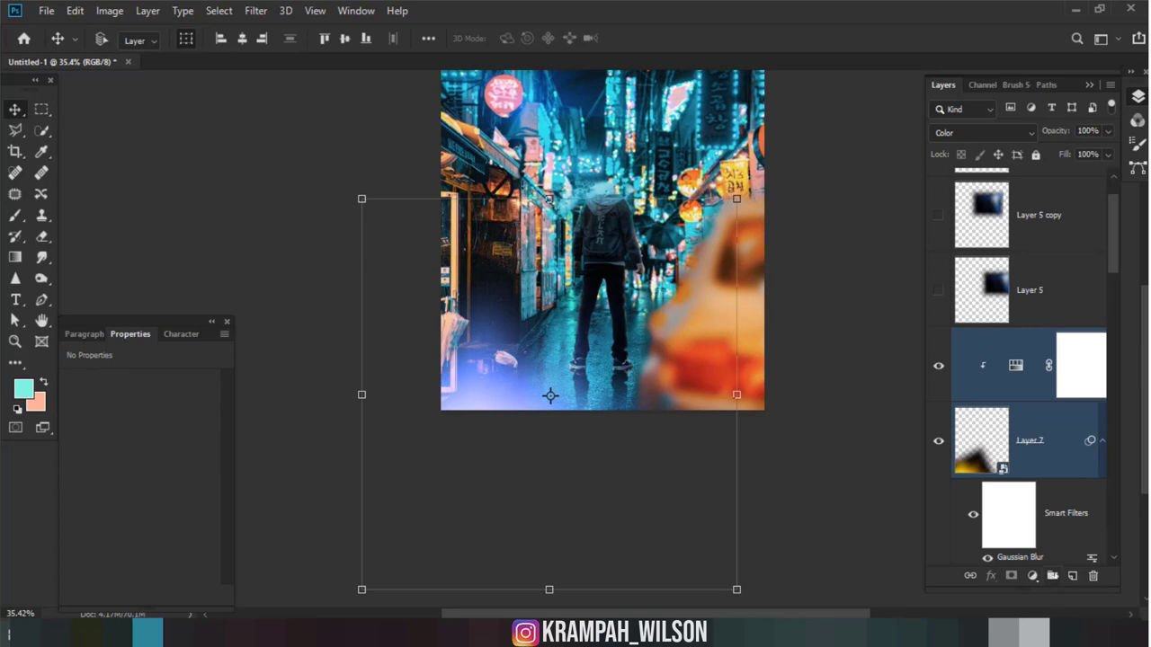
pyautogui.moveTo(1061, 441); pyautogui.dragTo(1052, 575)
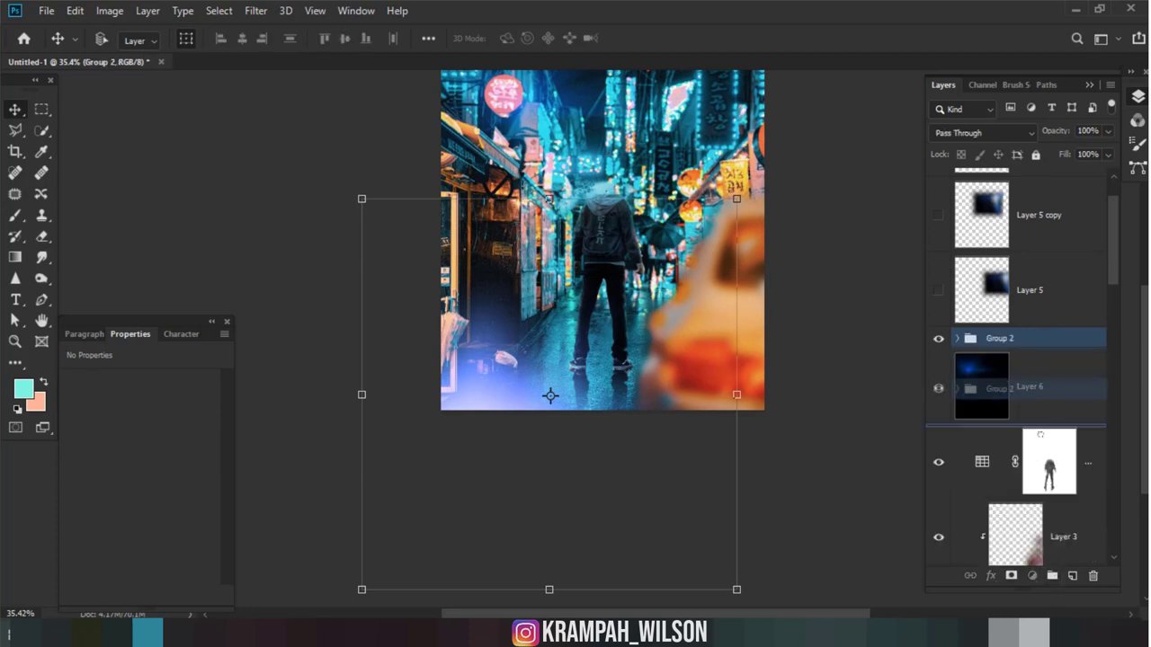
pyautogui.moveTo(1038, 338); pyautogui.dragTo(1072, 575)
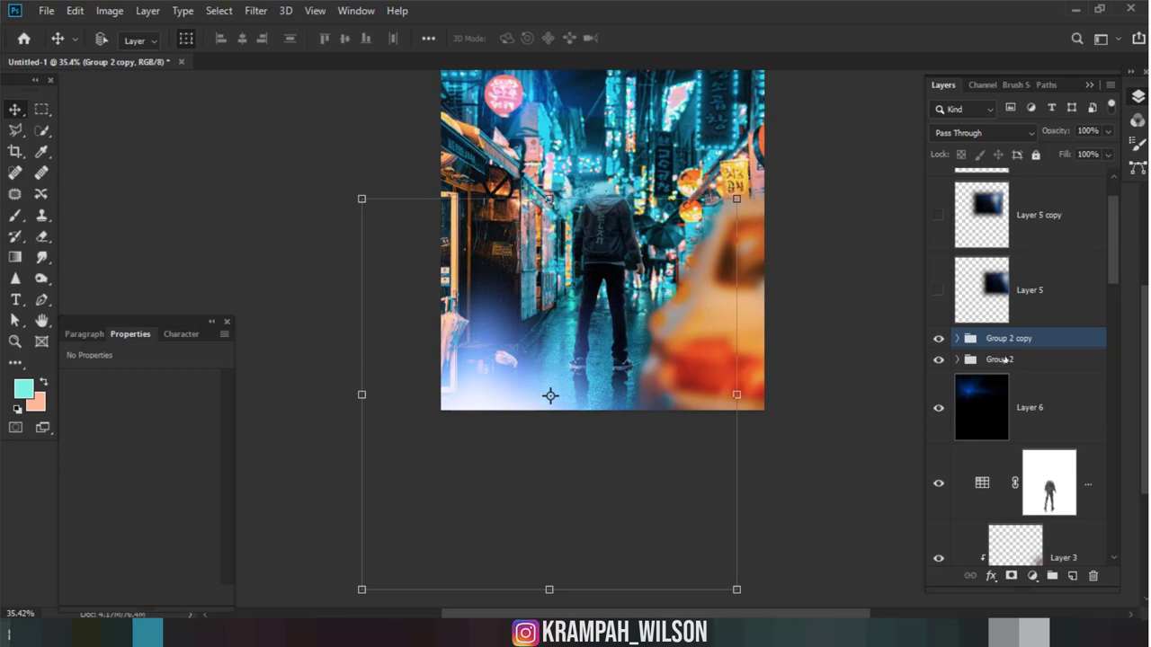
# Step: Move Group 2 below the blurred car layer and shift its glow right and up
pyautogui.scroll(-3, 1022, 359)
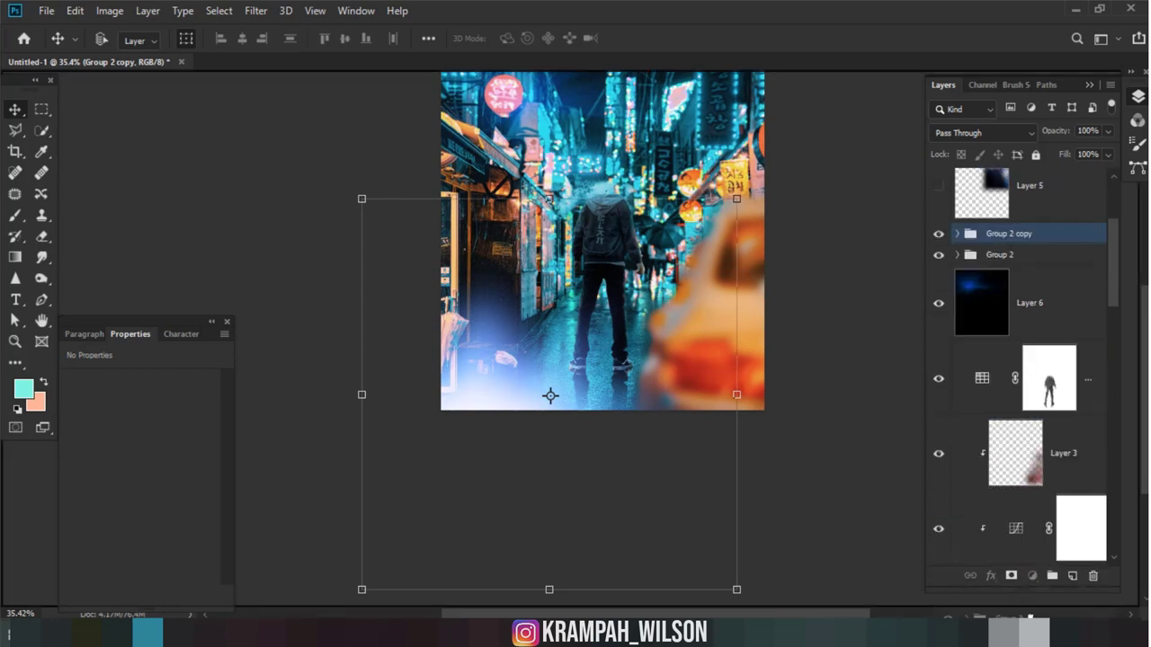
pyautogui.scroll(-3, 1025, 378)
pyautogui.moveTo(1025, 540); pyautogui.dragTo(1053, 425)
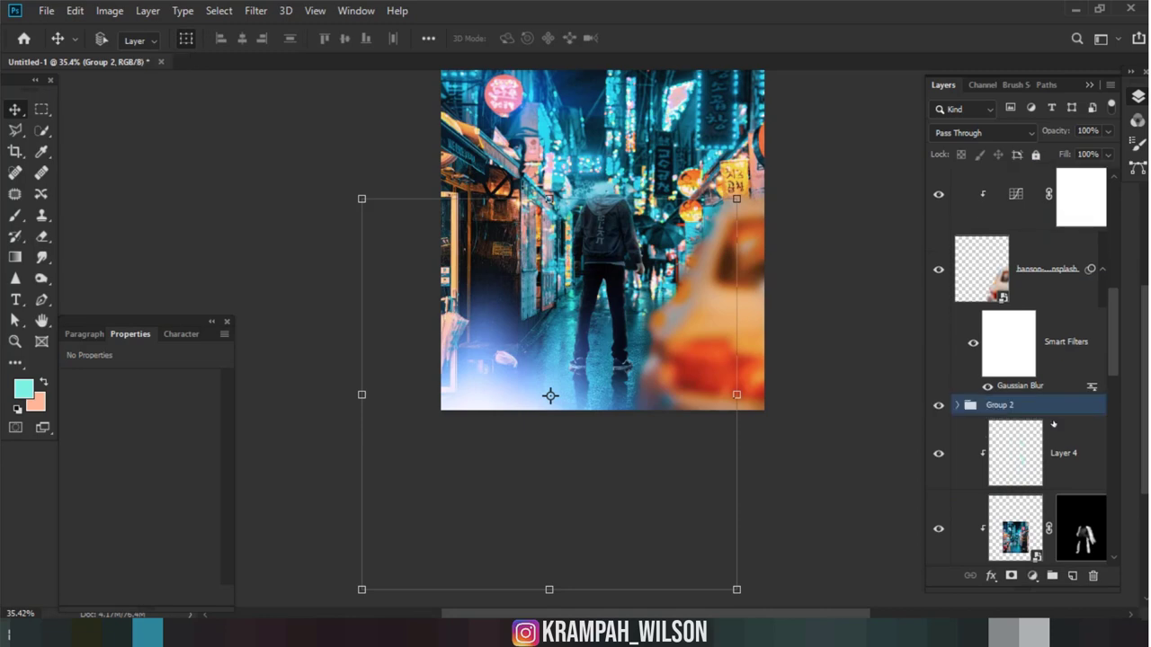
pyautogui.moveTo(477, 339)
pyautogui.mouseDown()
pyautogui.moveTo(692, 256)
pyautogui.moveTo(690, 207)
pyautogui.mouseUp()
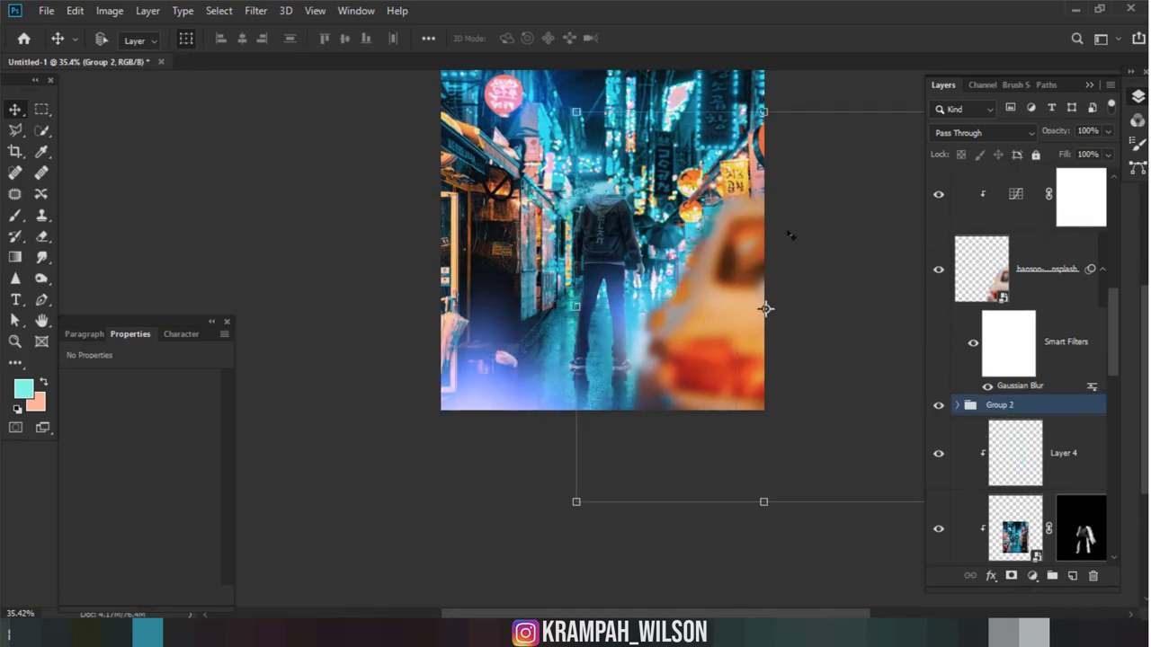
pyautogui.scroll(1, 720, 238)
pyautogui.scroll(2, 721, 238)
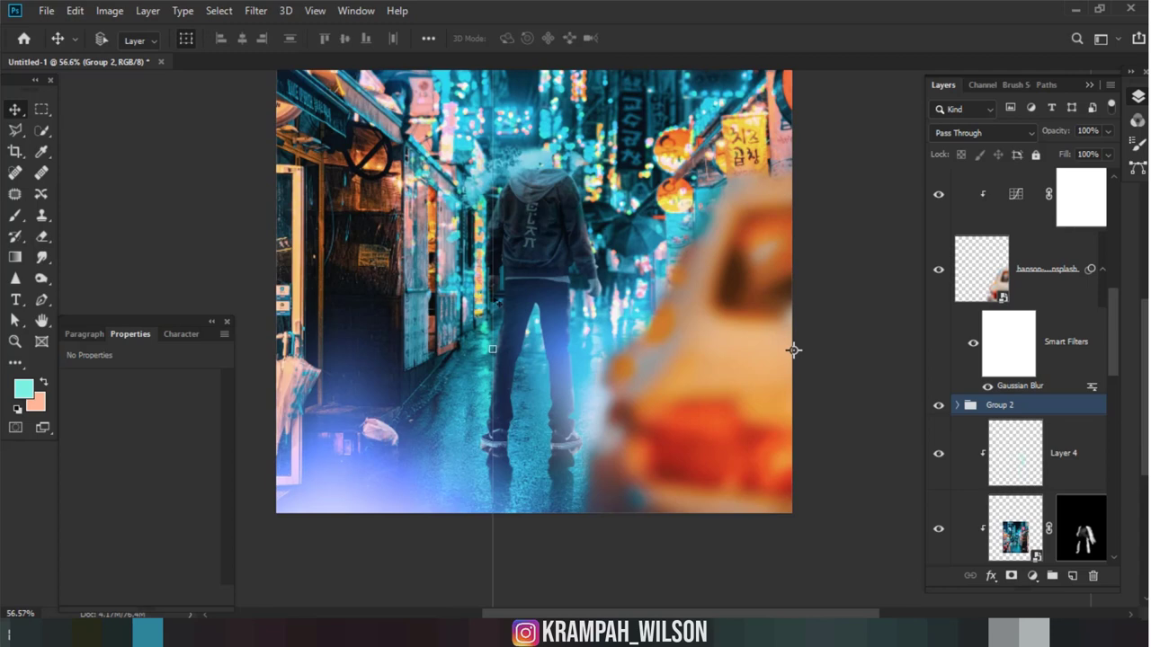
# Step: Rotate Group 2 to about −36° and move it up-left
pyautogui.hotkey('ctrl', 't')
pyautogui.moveTo(426, 373); pyautogui.dragTo(474, 531)
pyautogui.moveTo(619, 469)
pyautogui.mouseDown()
pyautogui.moveTo(480, 316)
pyautogui.moveTo(540, 406)
pyautogui.moveTo(557, 365)
pyautogui.moveTo(566, 371)
pyautogui.mouseUp()
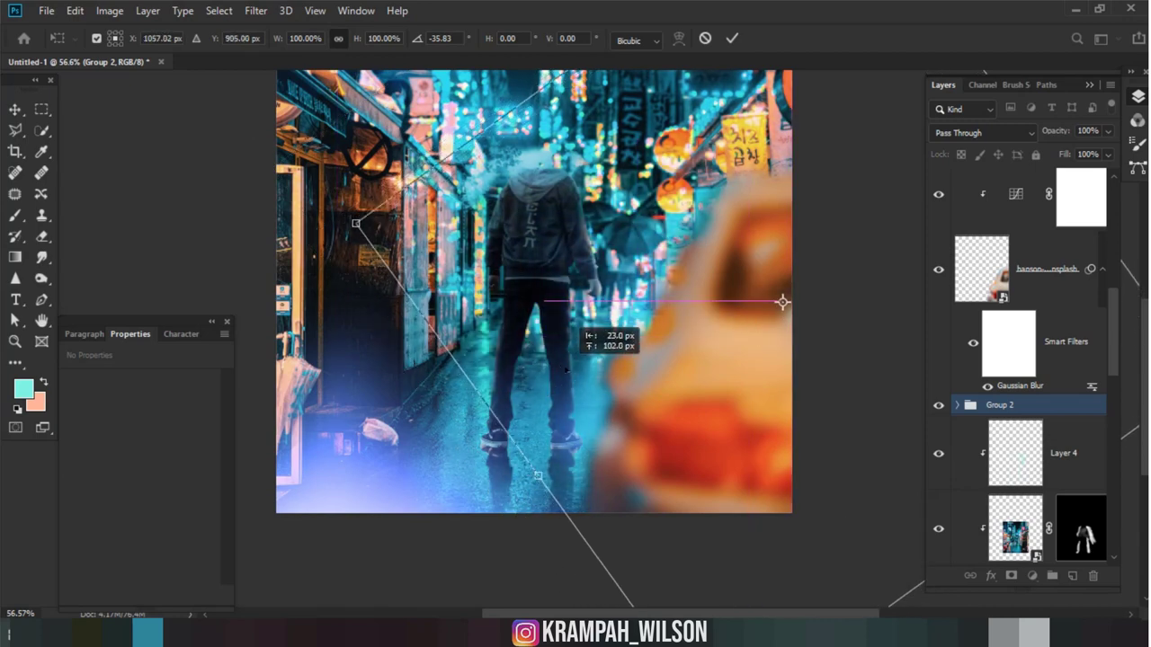
pyautogui.press('Return')
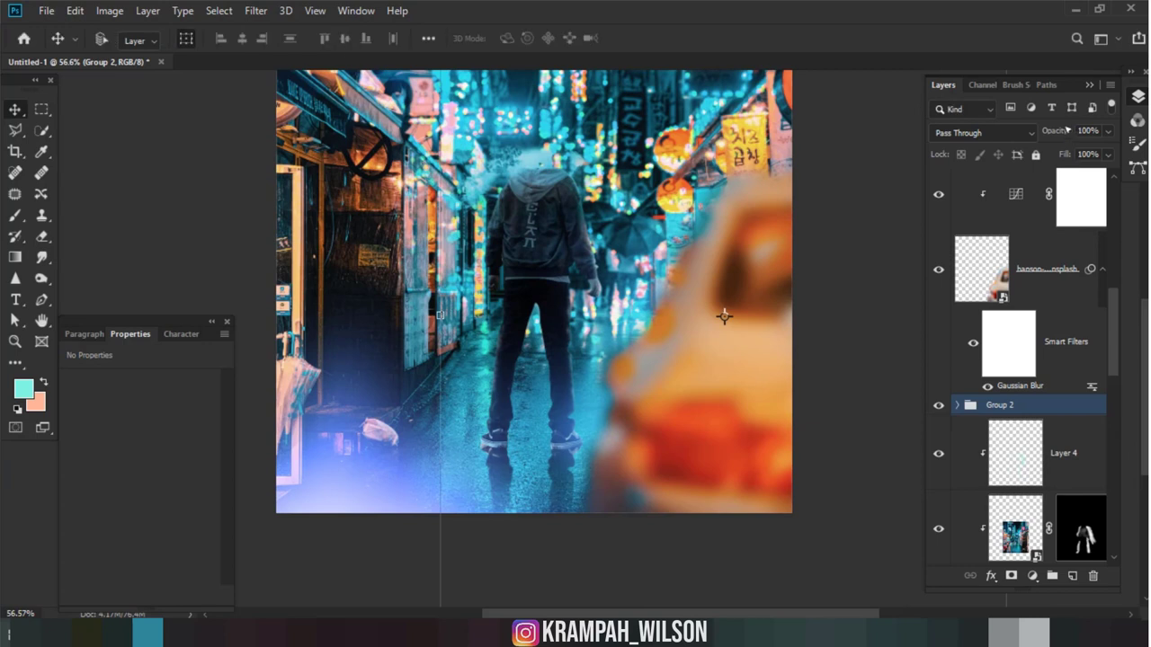
# Step: Lower Group 2's opacity to 22%, then select and expand Group 2 copy
pyautogui.moveTo(1065, 133); pyautogui.dragTo(1009, 135)
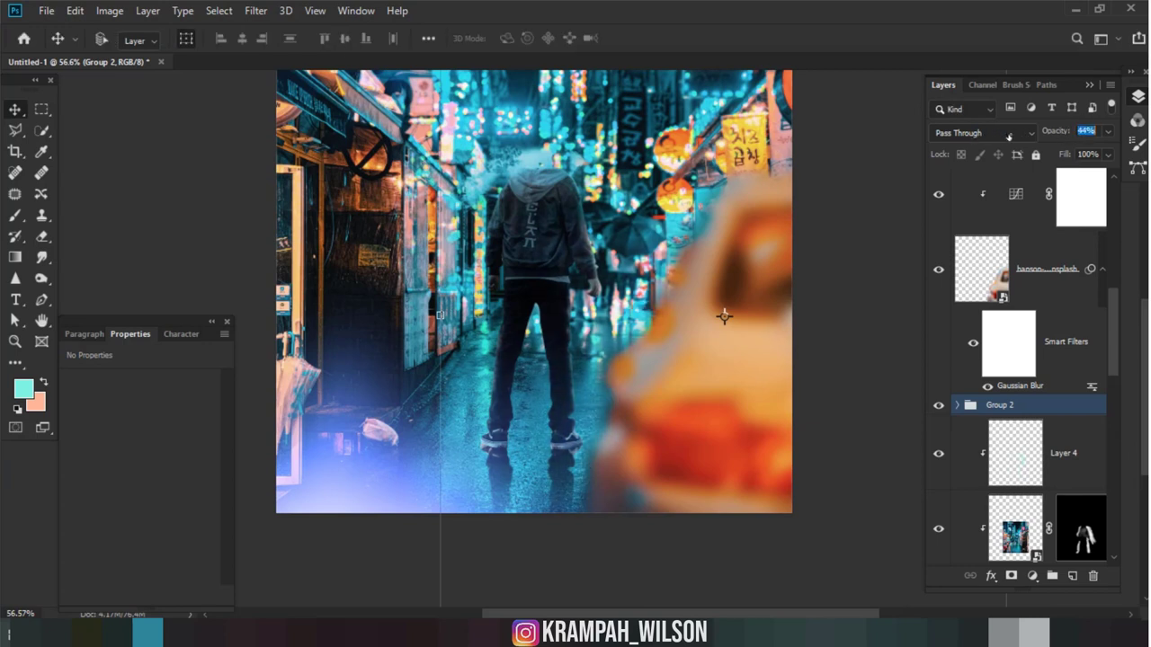
pyautogui.press('Return')
pyautogui.moveTo(1047, 131); pyautogui.dragTo(1028, 133)
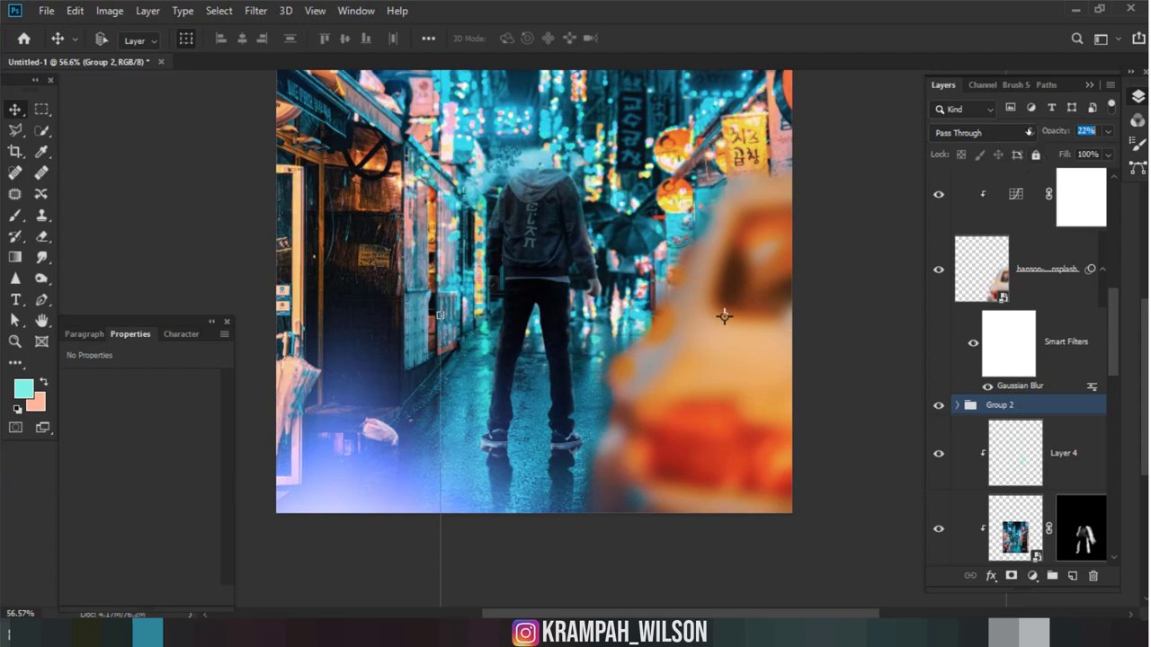
pyautogui.press('Return')
pyautogui.scroll(2, 1033, 385)
pyautogui.scroll(2, 1032, 384)
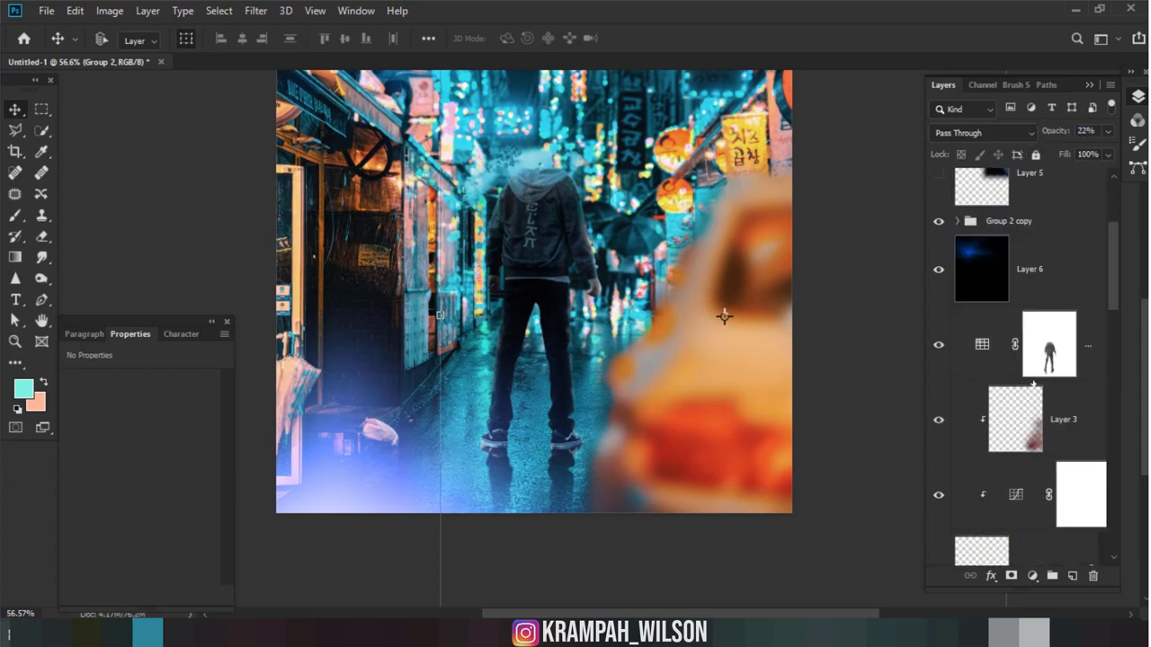
pyautogui.click(998, 221)
pyautogui.click(957, 221)
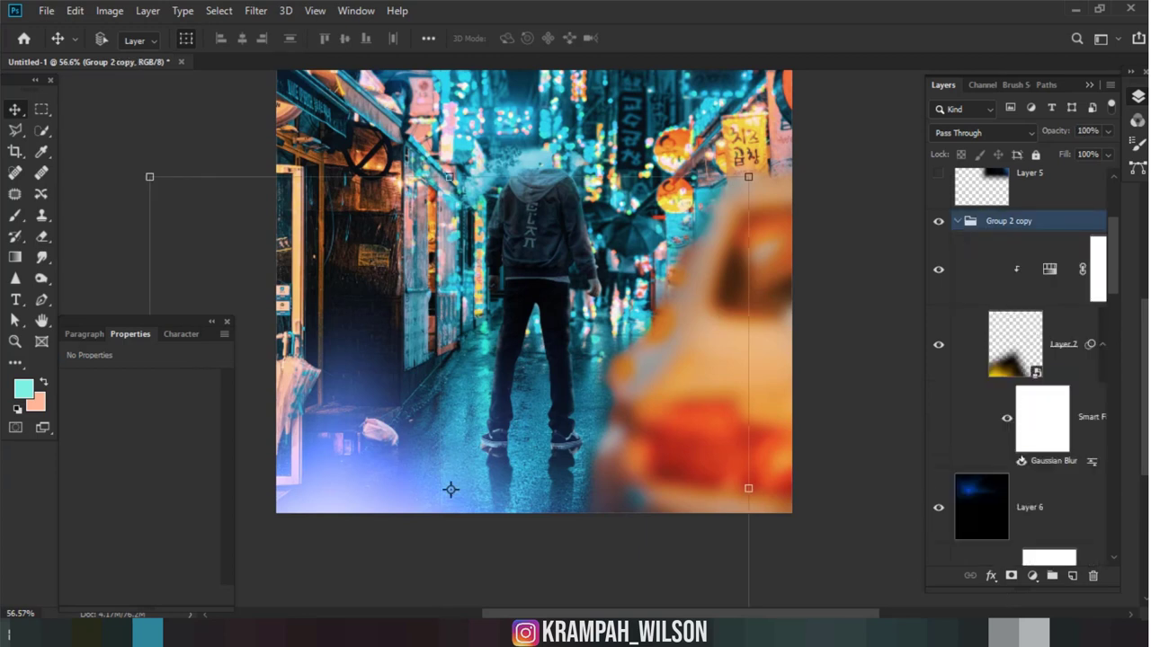
# Step: Set Group 2 copy's Hue/Saturation to Hue −102, Saturation +3, Lightness +44 for a pink glow
pyautogui.click(1019, 360)
pyautogui.click(1050, 268)
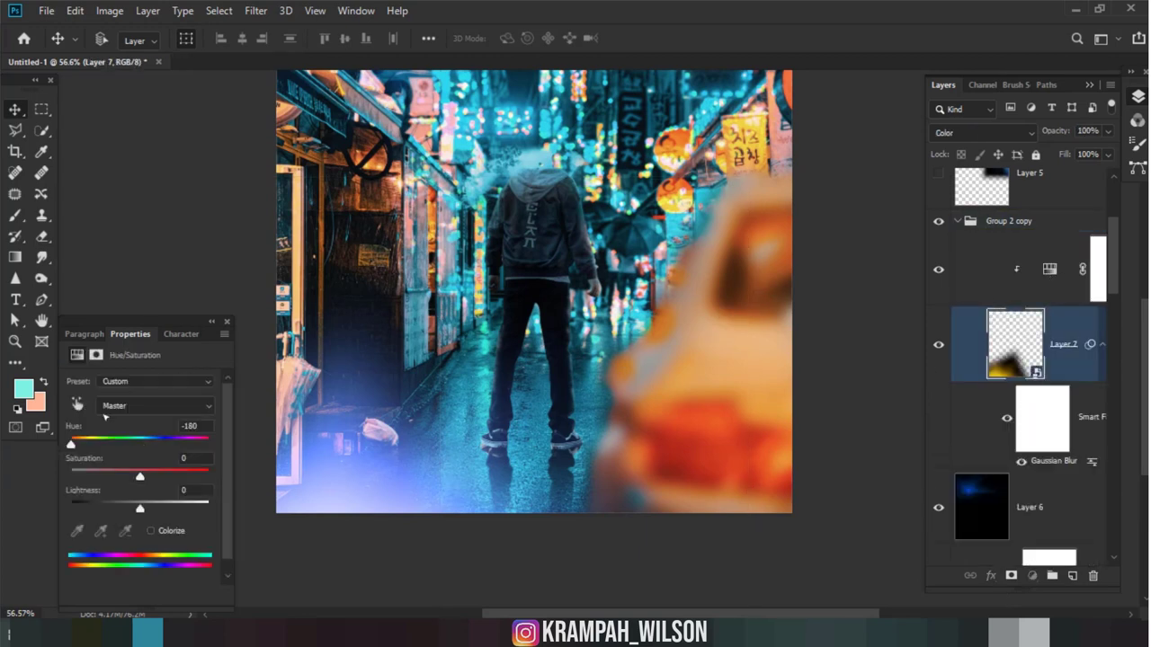
pyautogui.moveTo(71, 444); pyautogui.dragTo(236, 454)
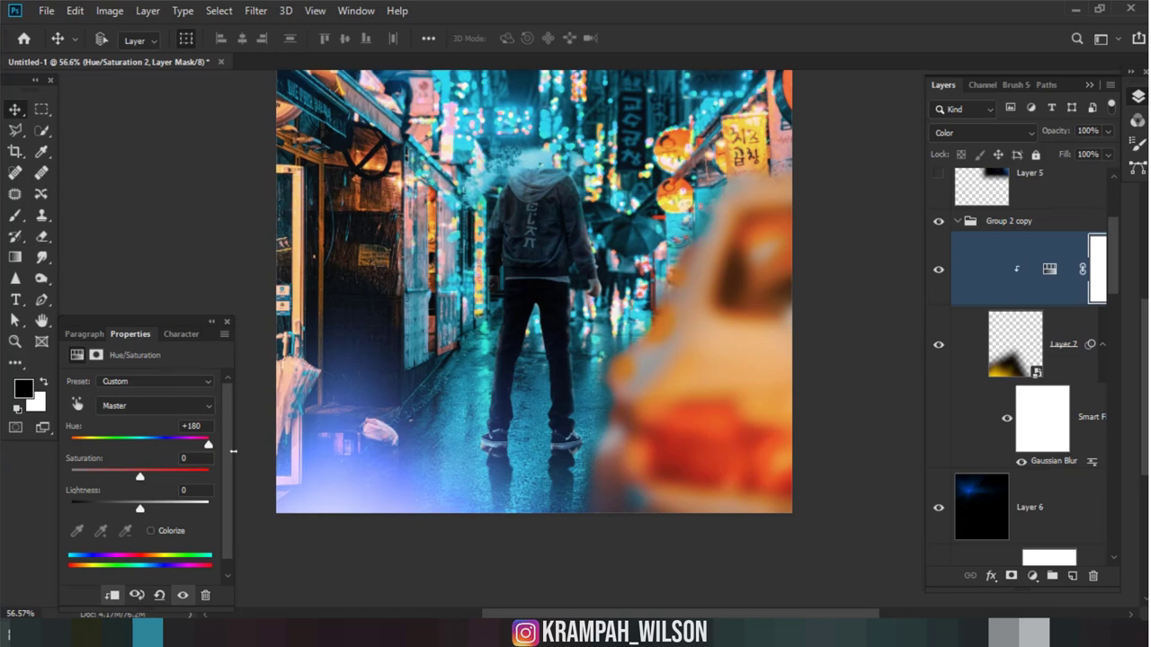
pyautogui.moveTo(210, 444)
pyautogui.mouseDown()
pyautogui.moveTo(91, 443)
pyautogui.moveTo(106, 442)
pyautogui.mouseUp()
pyautogui.moveTo(141, 481)
pyautogui.mouseDown()
pyautogui.moveTo(160, 479)
pyautogui.moveTo(134, 479)
pyautogui.moveTo(169, 510)
pyautogui.mouseUp()
pyautogui.moveTo(105, 444)
pyautogui.mouseDown()
pyautogui.moveTo(235, 441)
pyautogui.moveTo(54, 446)
pyautogui.moveTo(93, 447)
pyautogui.mouseUp()
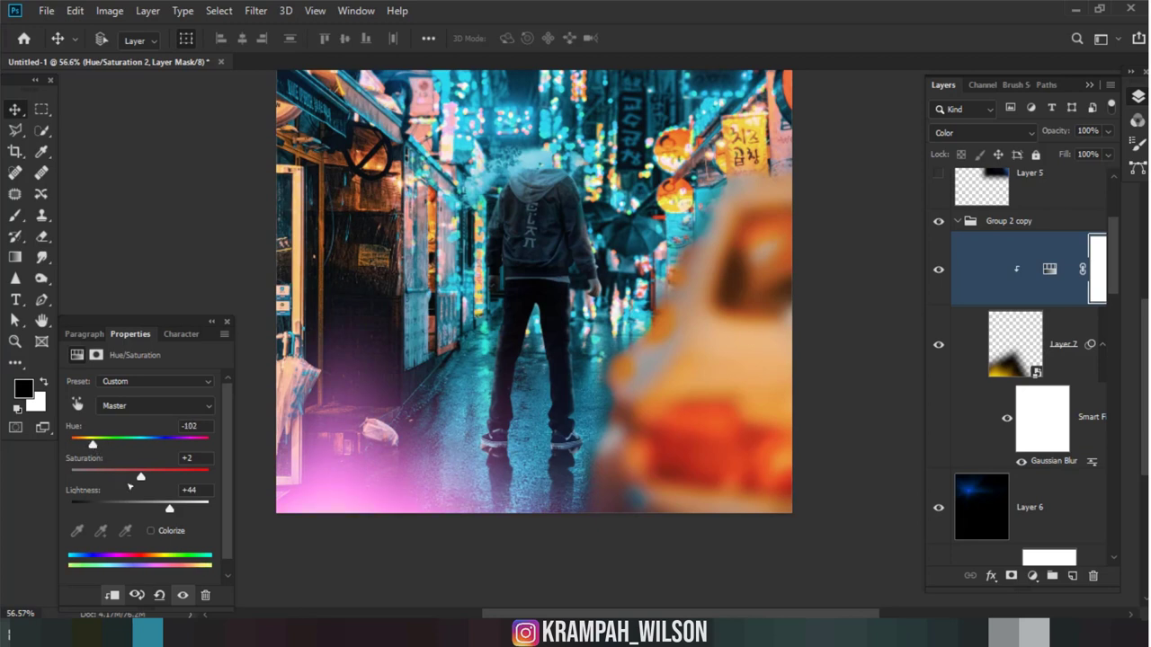
pyautogui.moveTo(140, 478); pyautogui.dragTo(141, 478)
# Step: Make Layer 5 and Layer 5 copy visible and select the top layer, Layer 5 copy 2
pyautogui.scroll(2, 562, 270)
pyautogui.scroll(-3, 555, 378)
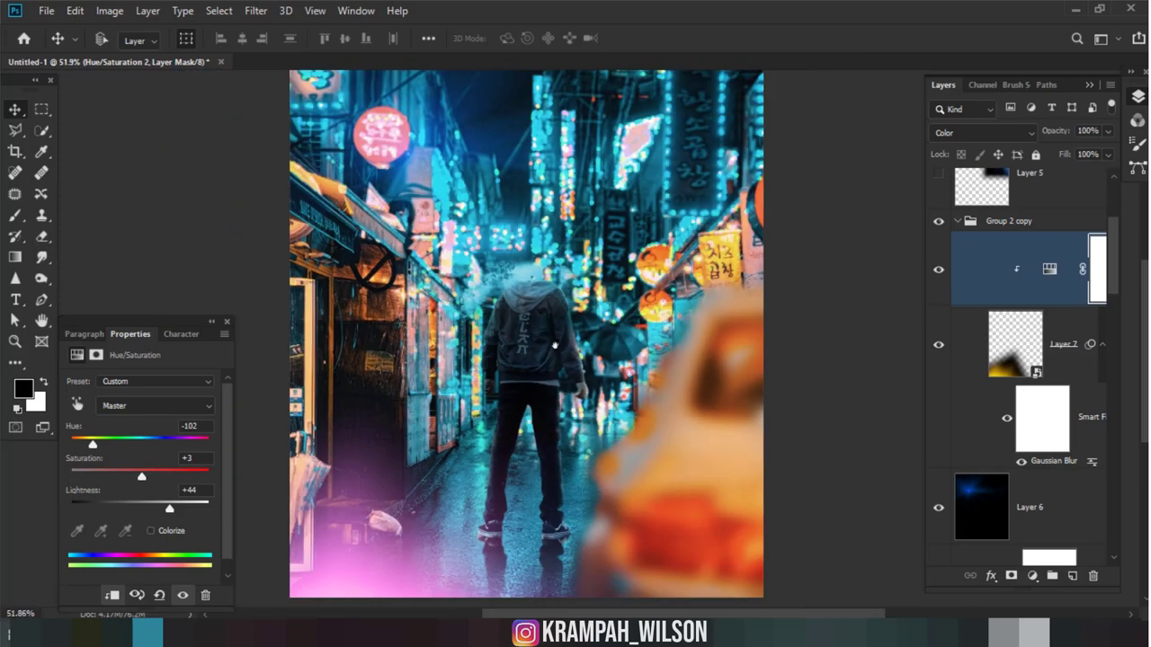
pyautogui.scroll(1, 555, 377)
pyautogui.scroll(3, 1027, 269)
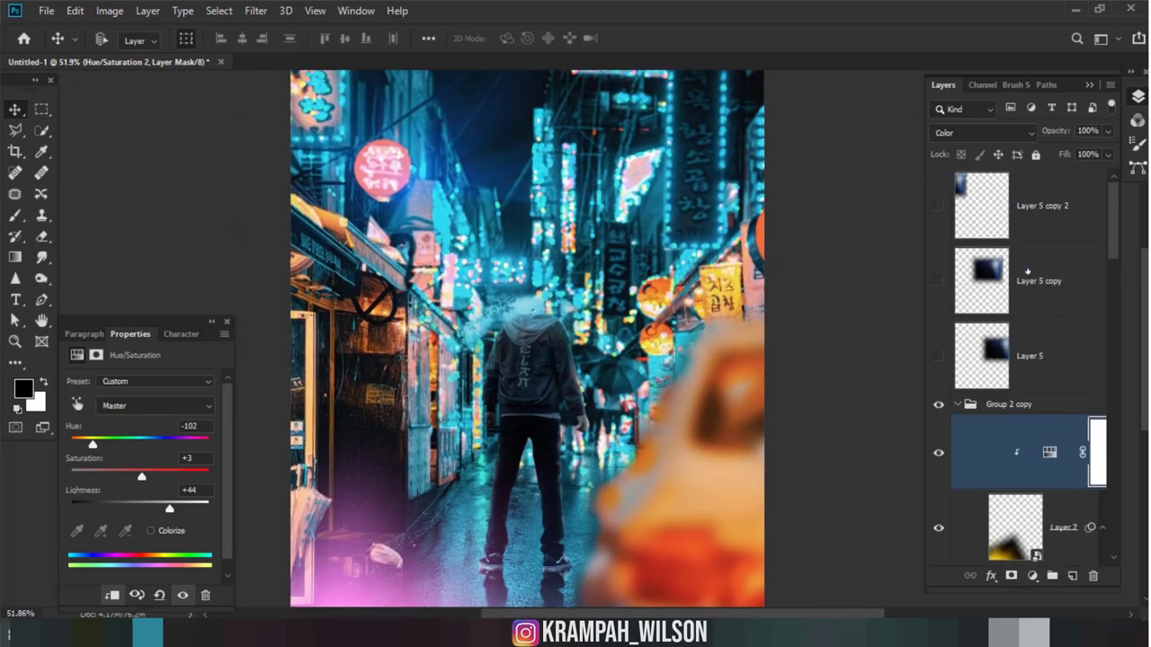
pyautogui.moveTo(938, 356); pyautogui.dragTo(942, 257)
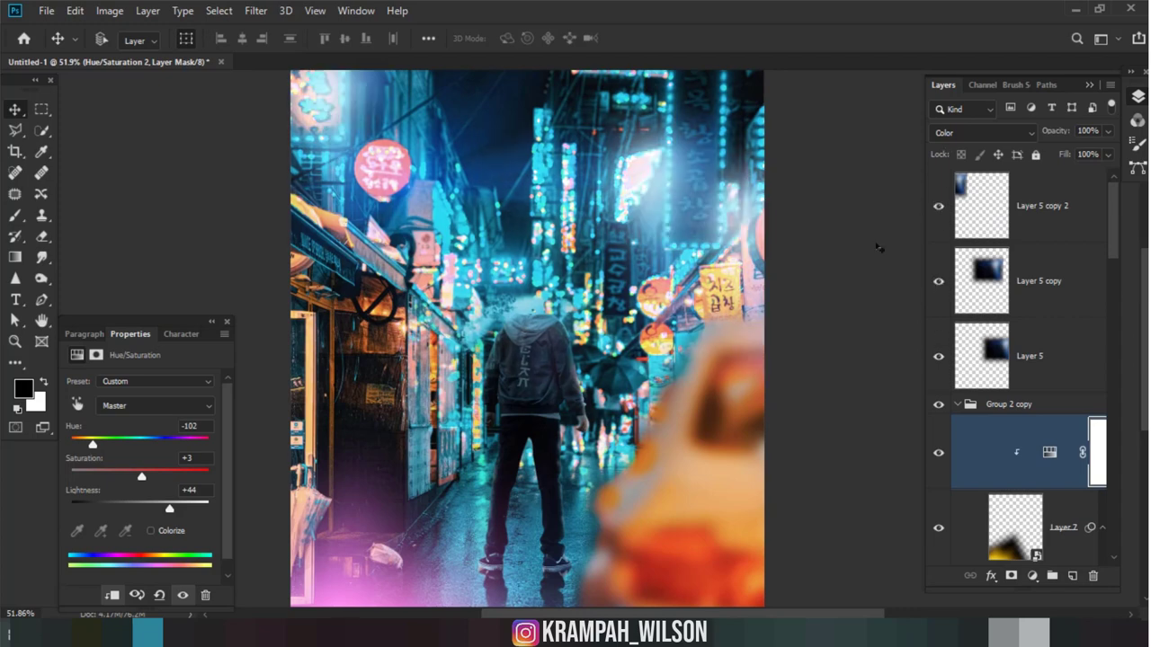
pyautogui.scroll(1, 627, 448)
pyautogui.scroll(1, 627, 448)
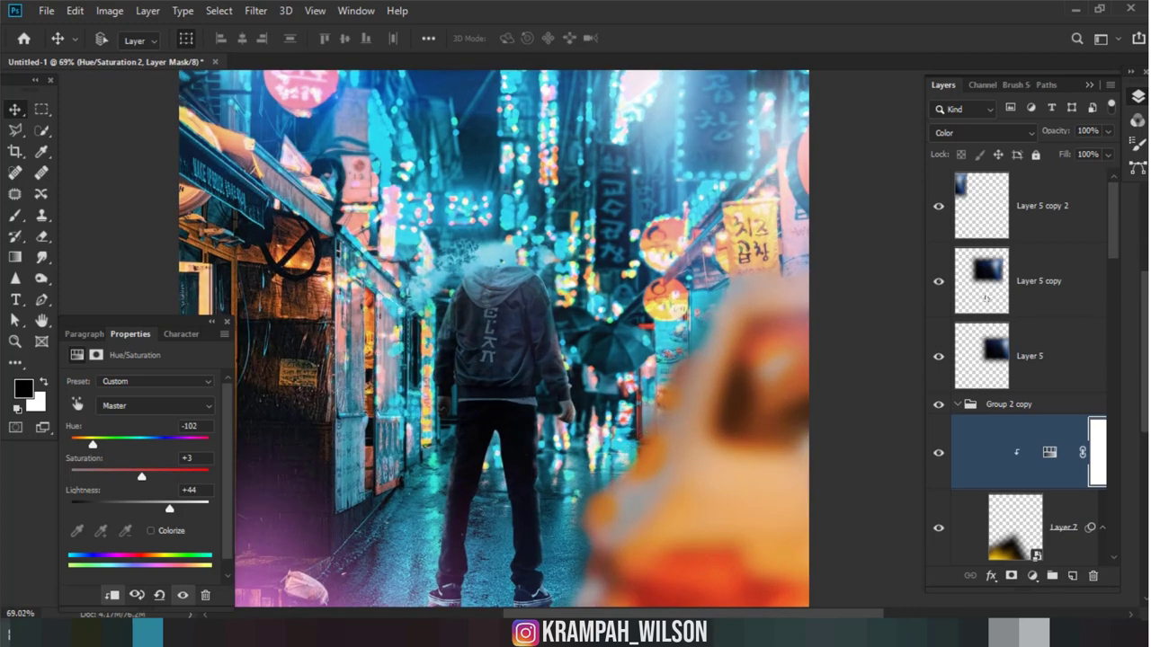
pyautogui.click(1041, 238)
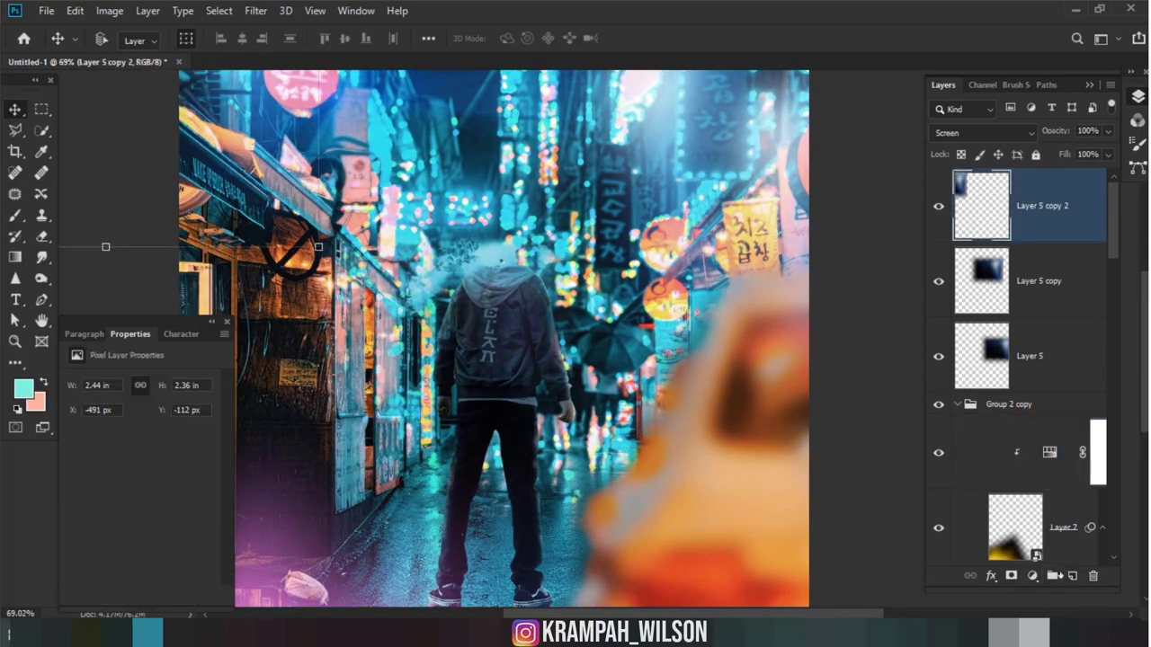
# Step: Add a Curves adjustment with a contrast S-curve at 15% opacity
pyautogui.click(1032, 576)
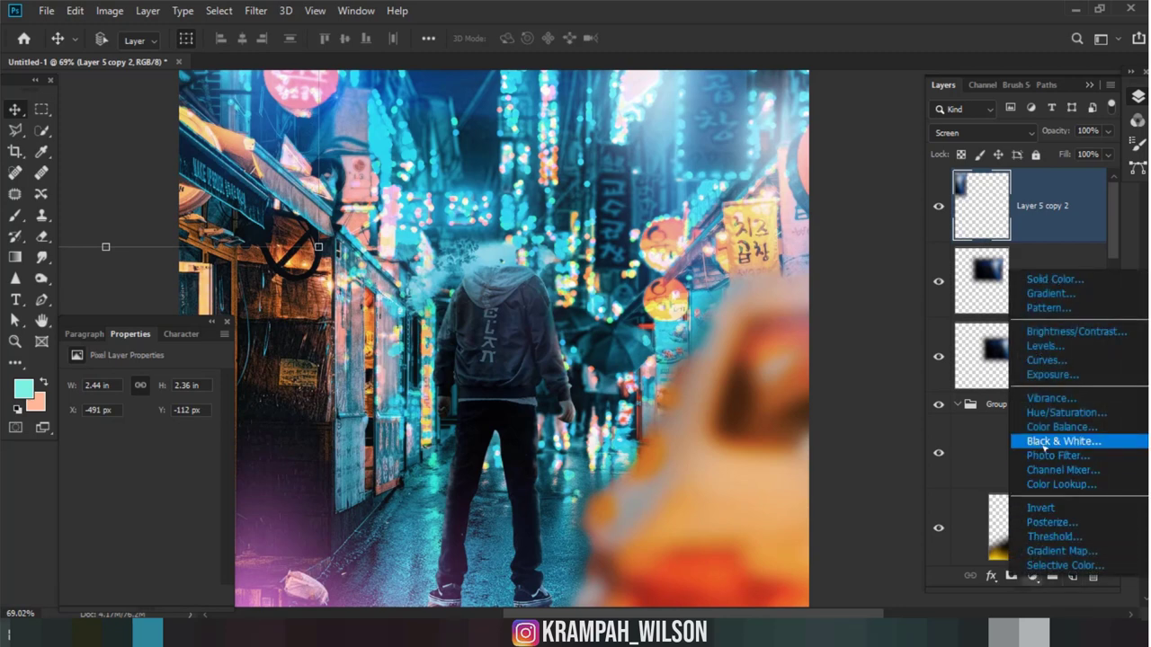
pyautogui.click(1045, 360)
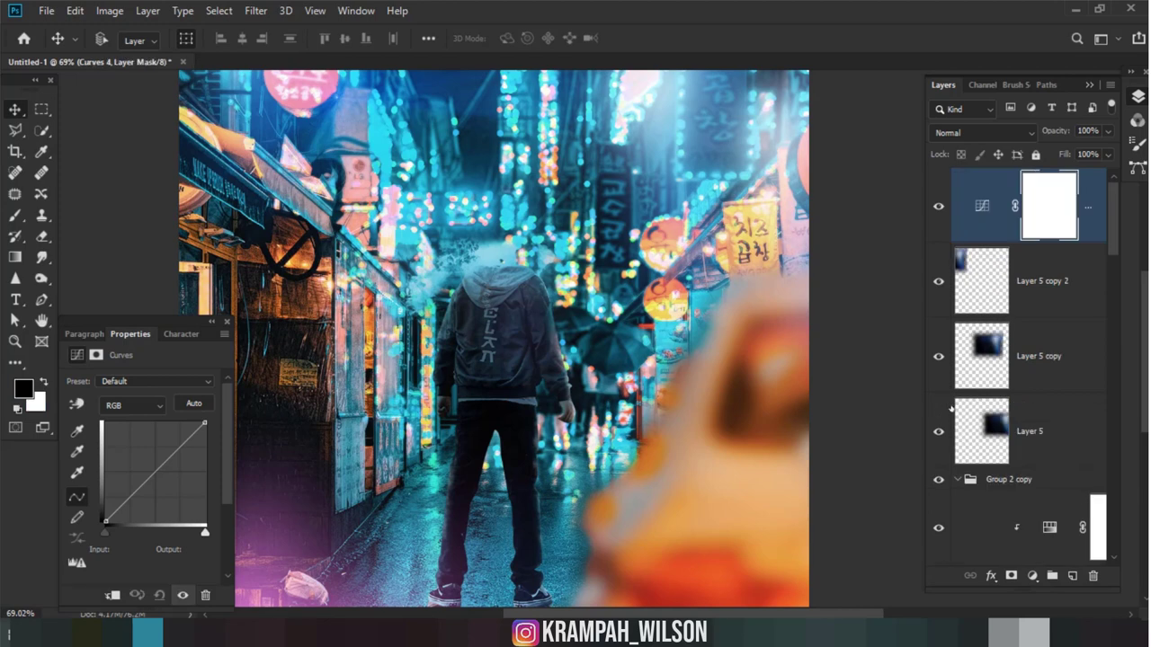
pyautogui.moveTo(140, 488); pyautogui.dragTo(171, 455)
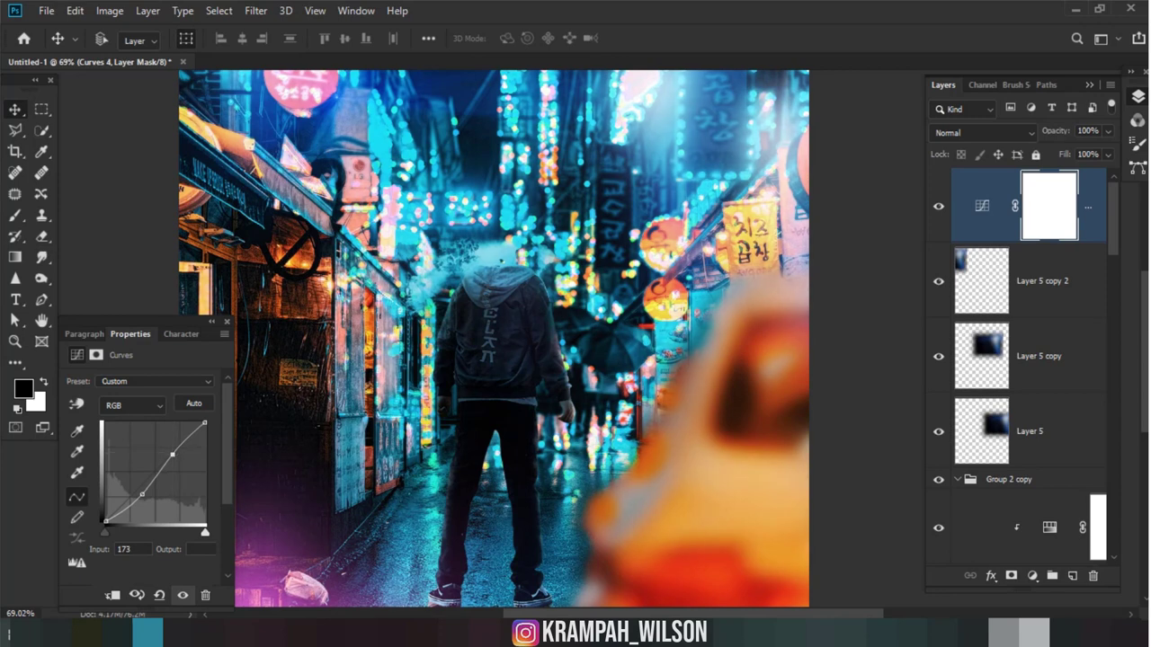
pyautogui.moveTo(466, 386); pyautogui.dragTo(538, 336)
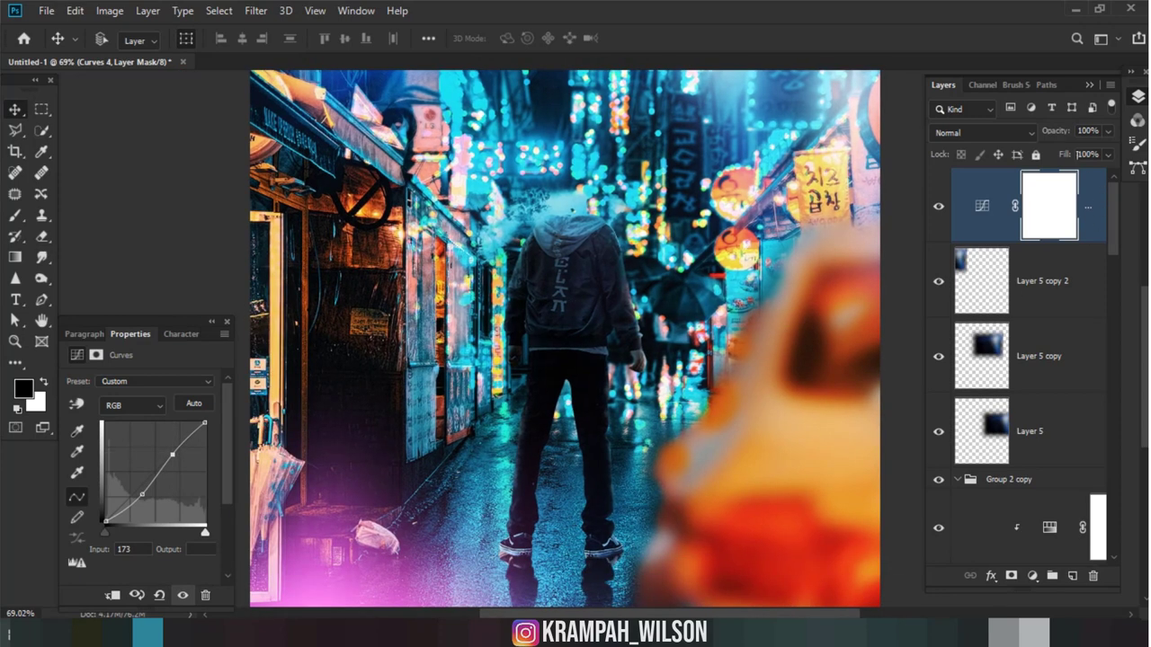
pyautogui.moveTo(1046, 133); pyautogui.dragTo(1023, 133)
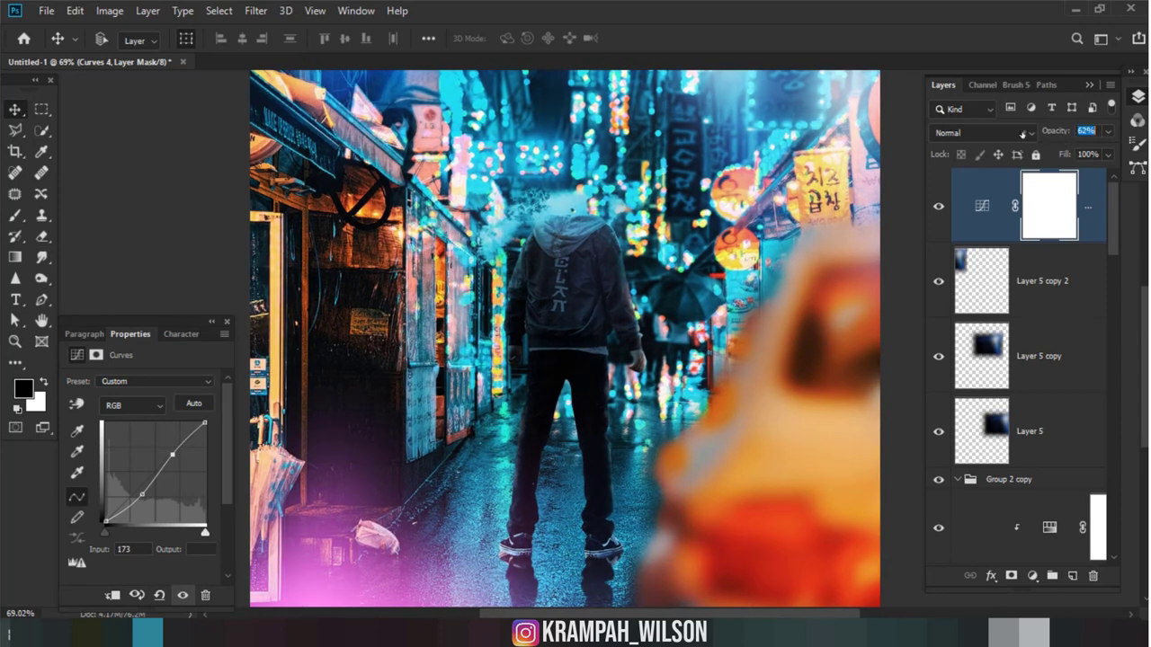
pyautogui.write('18')
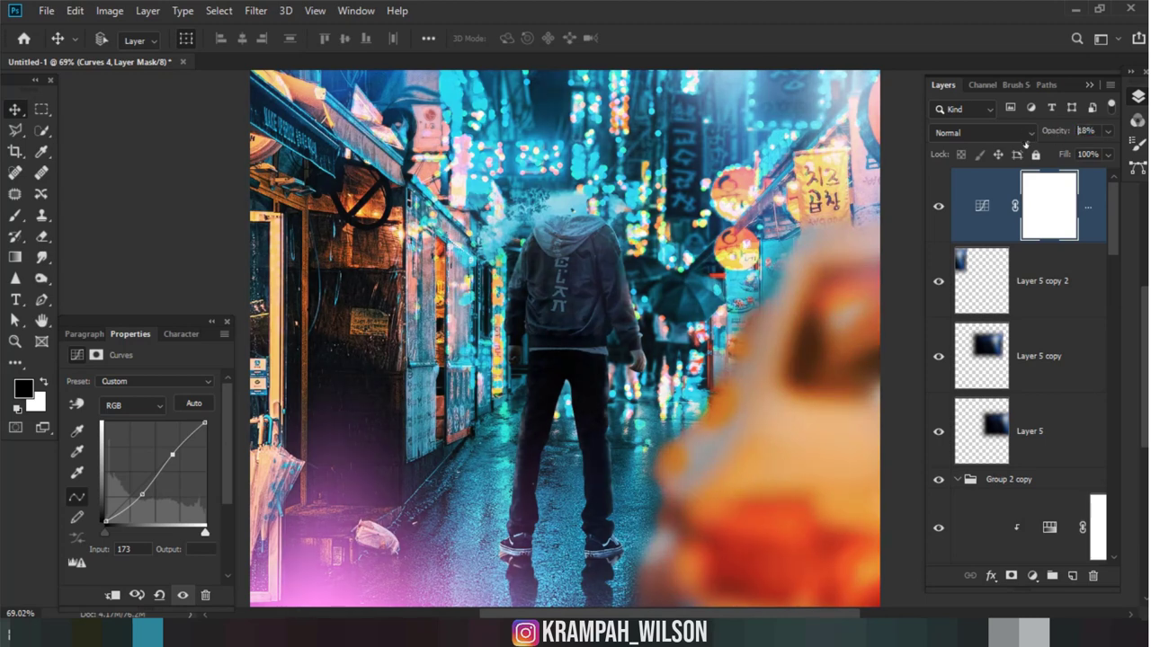
pyautogui.moveTo(1026, 145); pyautogui.dragTo(1006, 154)
pyautogui.write('15')
pyautogui.press('Return')
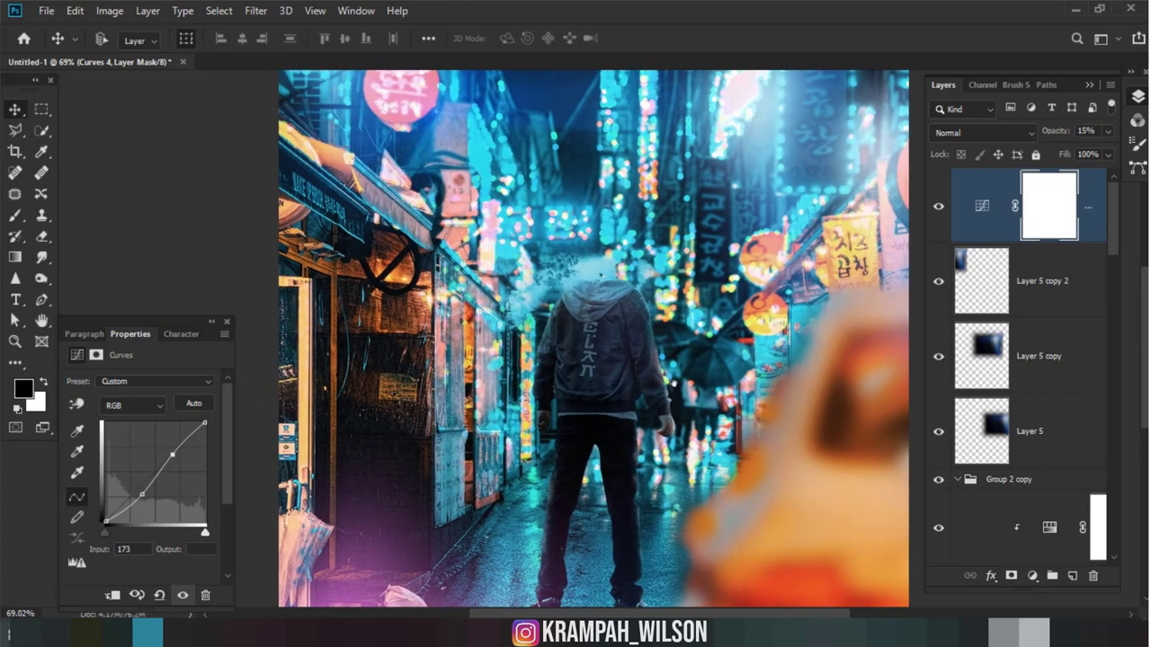
pyautogui.hscroll(3, 565, 338)
pyautogui.scroll(-2, 530, 338)
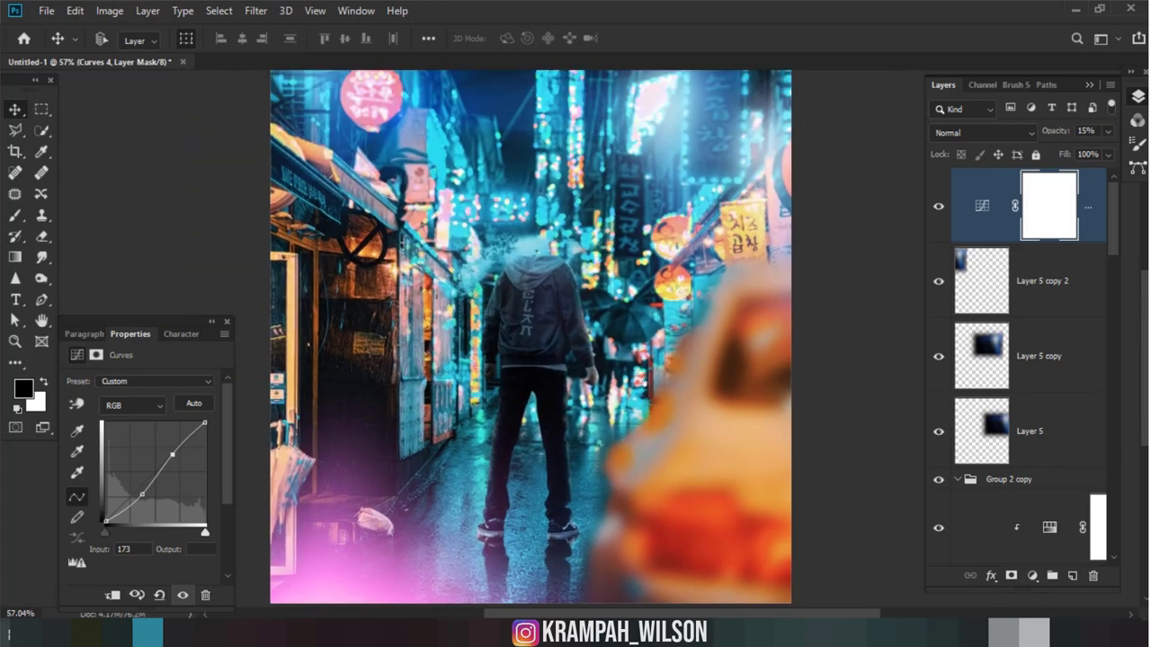
# Step: Scroll the Layers panel and select Layer 6, then the Color Lookup 1 mask
pyautogui.scroll(1, 622, 398)
pyautogui.scroll(2, 621, 400)
pyautogui.scroll(2, 612, 404)
pyautogui.scroll(1, 603, 411)
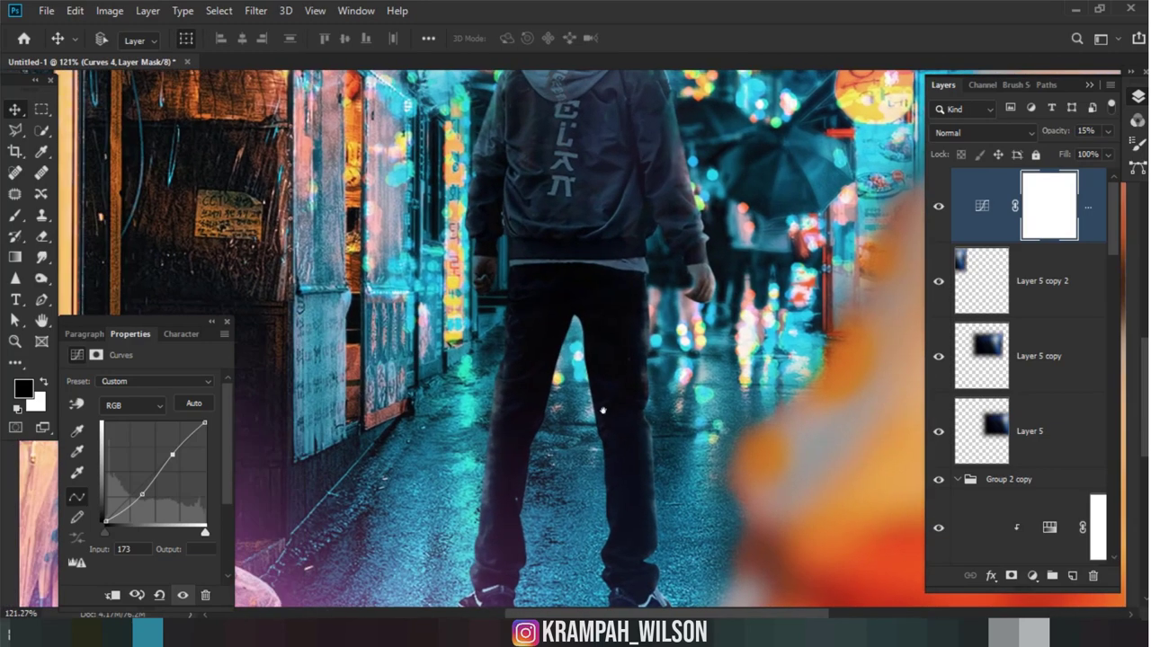
pyautogui.scroll(-1, 603, 411)
pyautogui.scroll(-2, 598, 407)
pyautogui.scroll(-1, 596, 405)
pyautogui.scroll(-1, 596, 406)
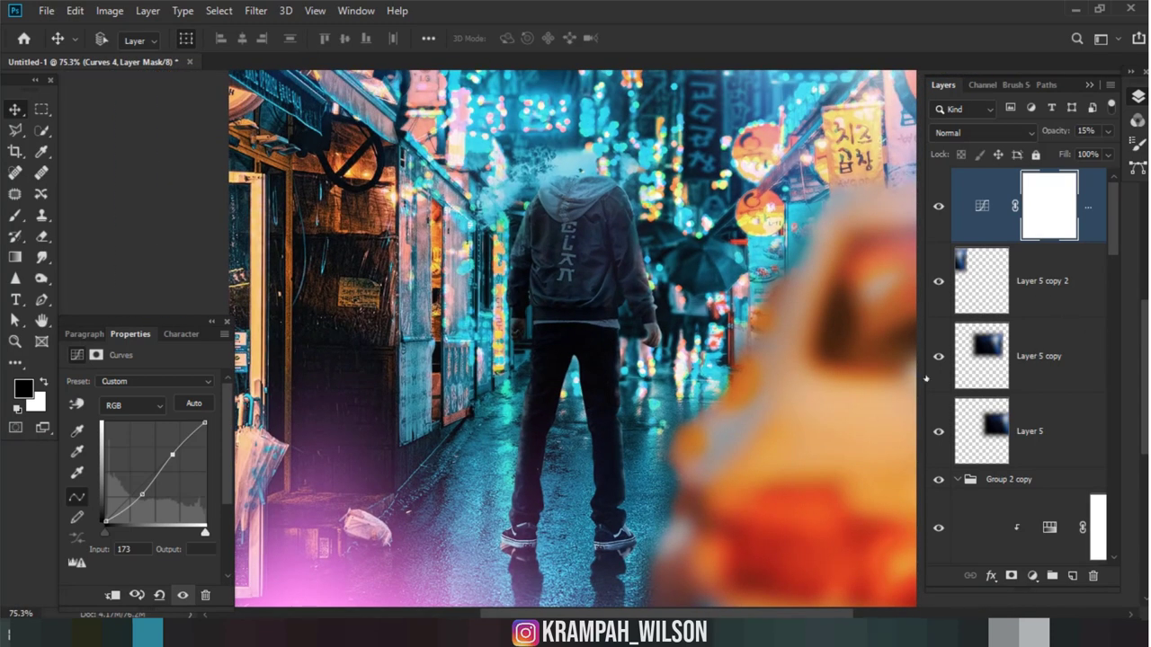
pyautogui.scroll(-2, 1014, 427)
pyautogui.scroll(-2, 1018, 445)
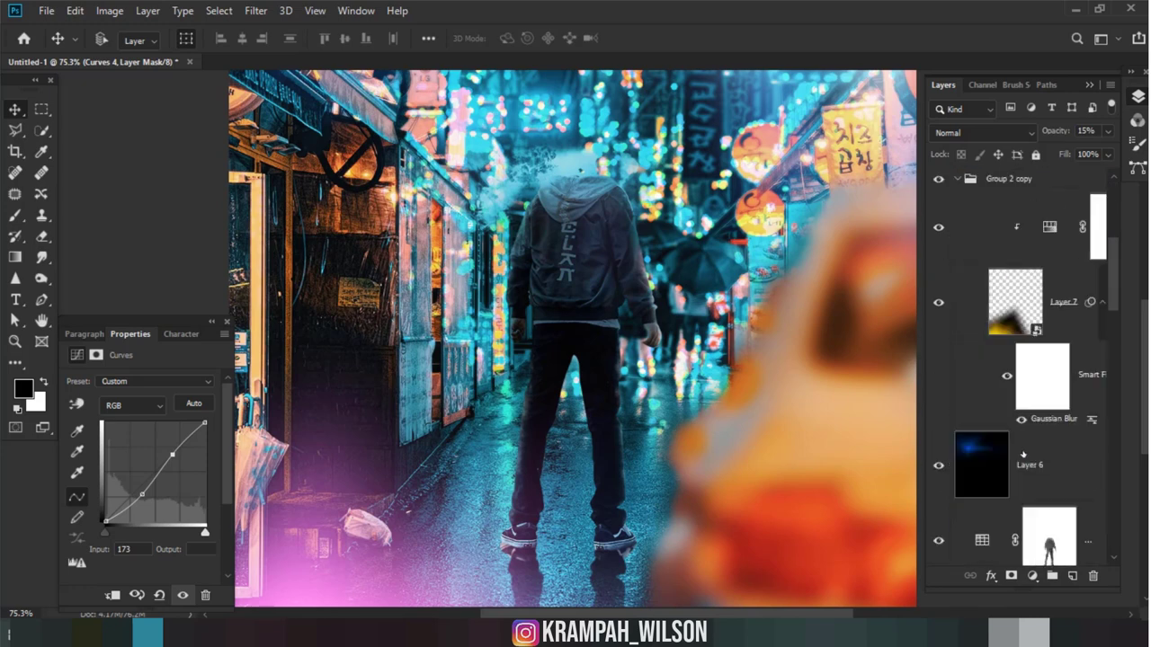
pyautogui.click(1037, 481)
pyautogui.scroll(-1, 1037, 481)
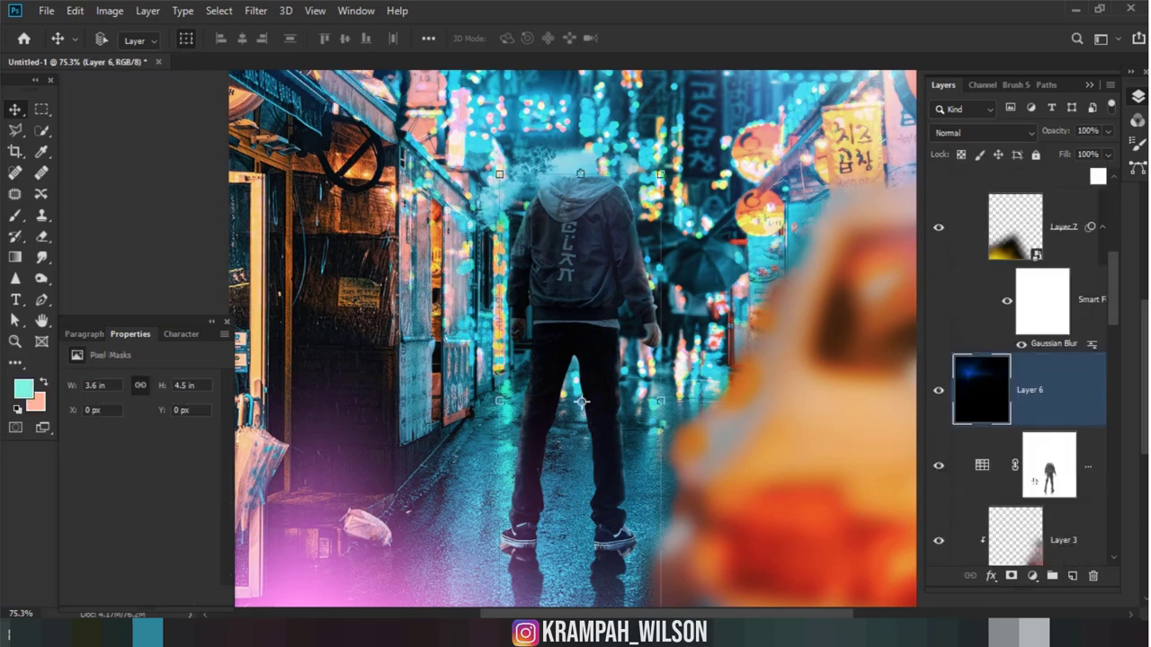
pyautogui.click(1047, 477)
# Step: Select the blurred car layer, then Group 2 to work above it
pyautogui.scroll(-1, 1080, 561)
pyautogui.scroll(-2, 1064, 435)
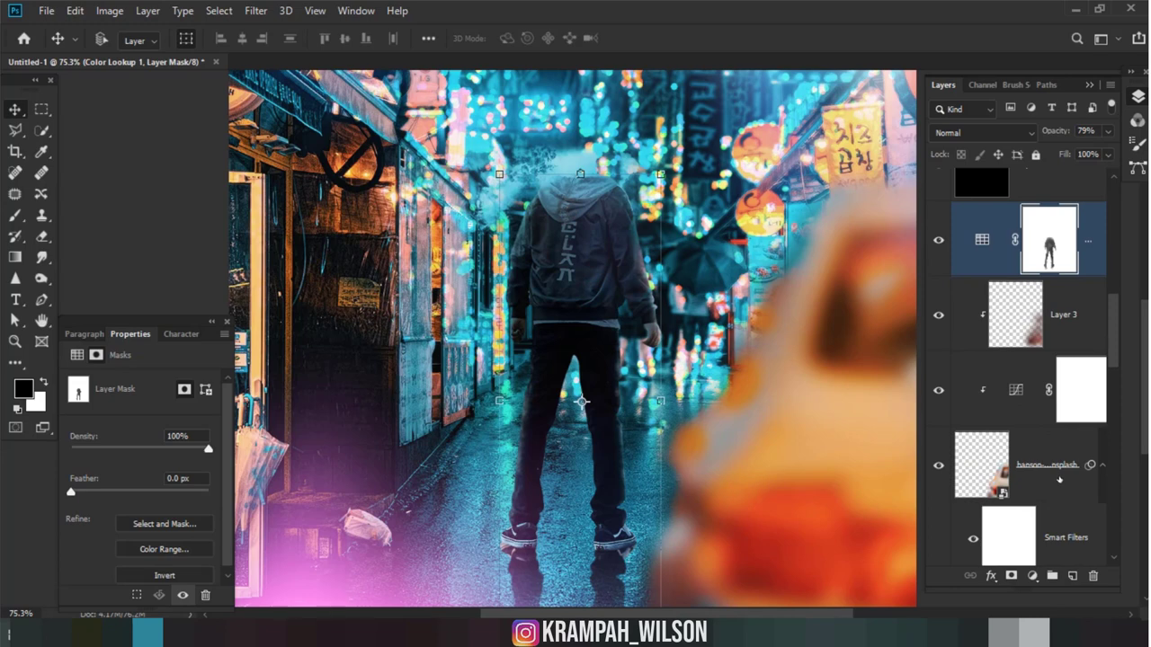
pyautogui.click(1056, 509)
pyautogui.scroll(-2, 1052, 531)
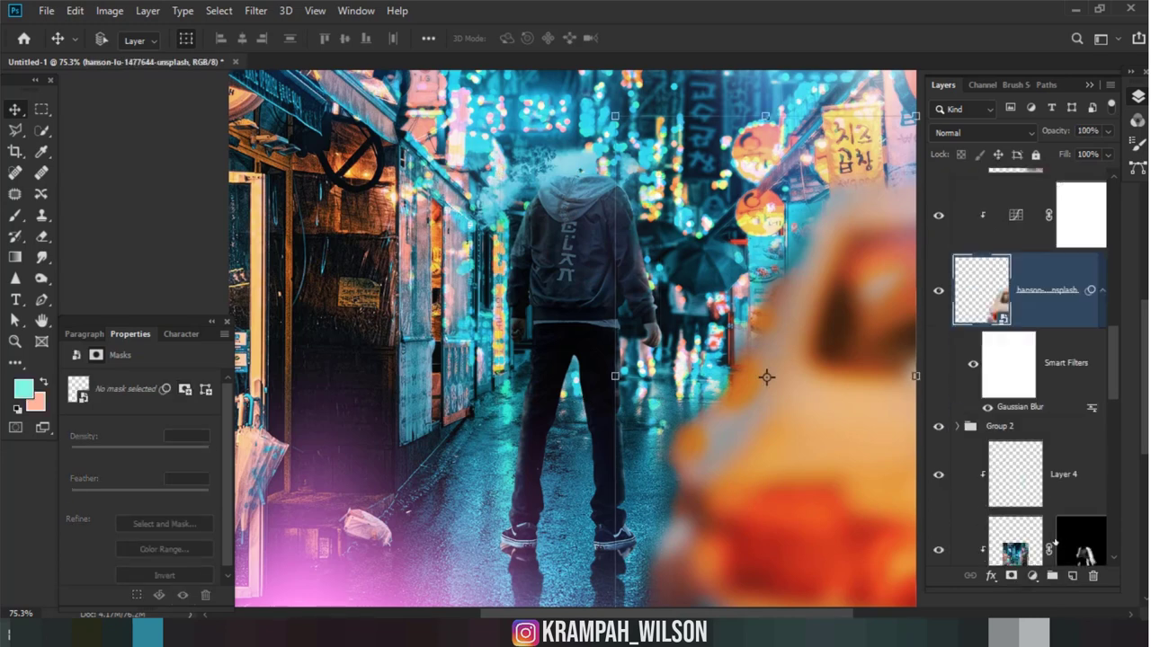
pyautogui.click(1057, 428)
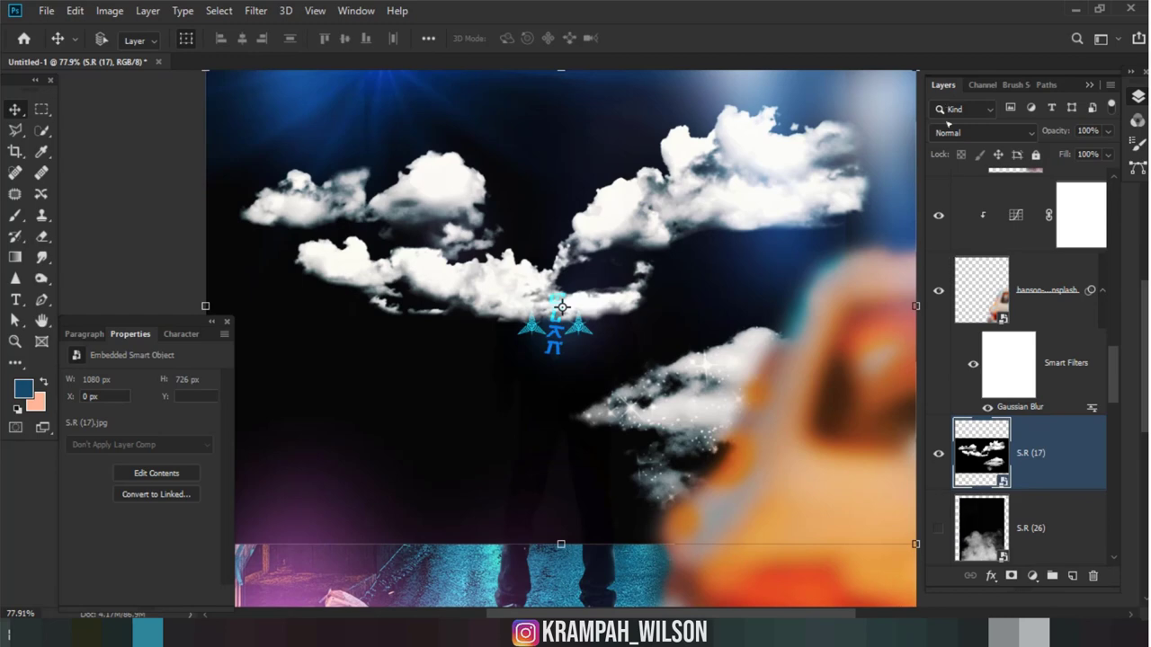
# Step: Set the S.R (17) cloud layer to Screen blend mode and zoom out
pyautogui.click(949, 130)
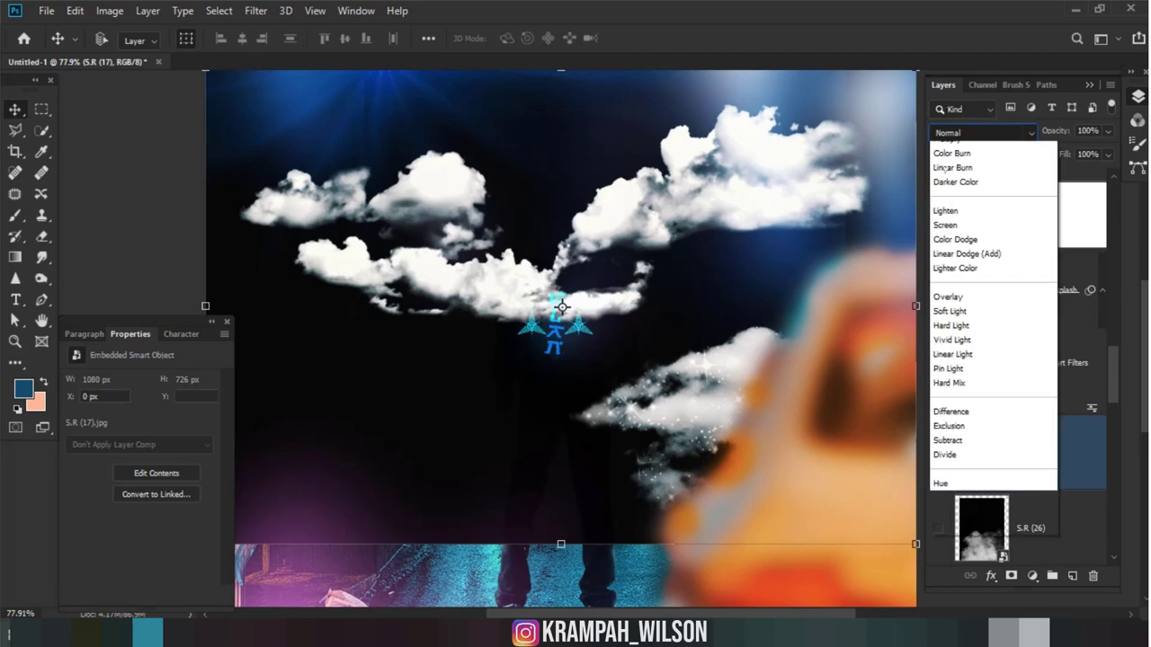
pyautogui.click(955, 291)
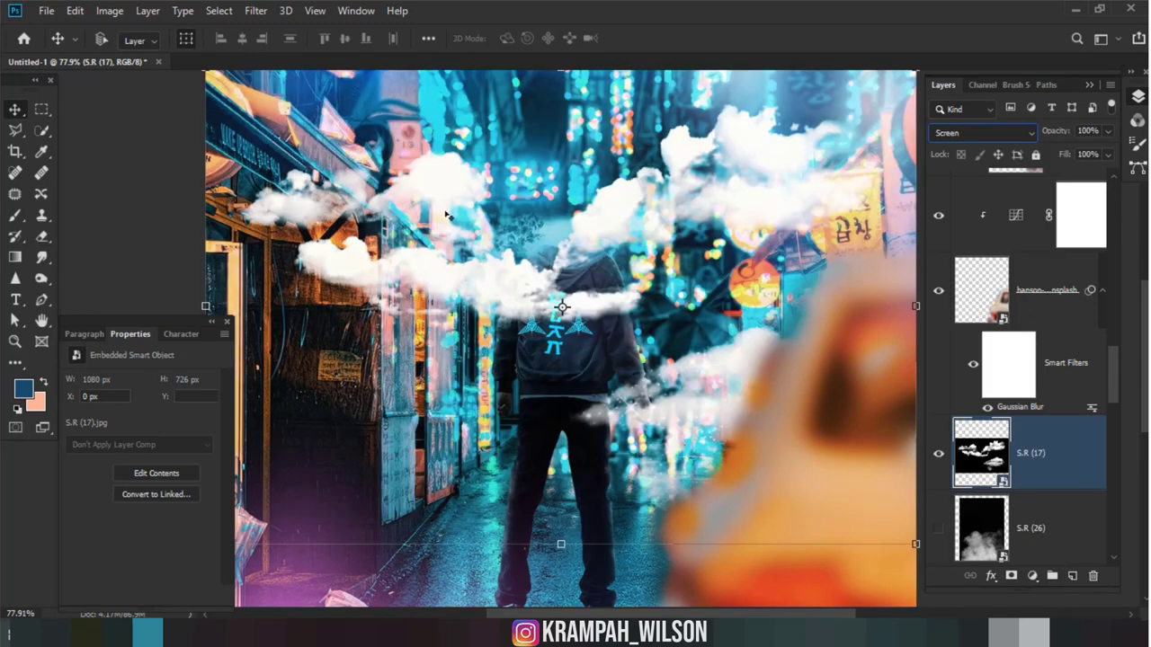
pyautogui.hotkey('ctrl', '-')
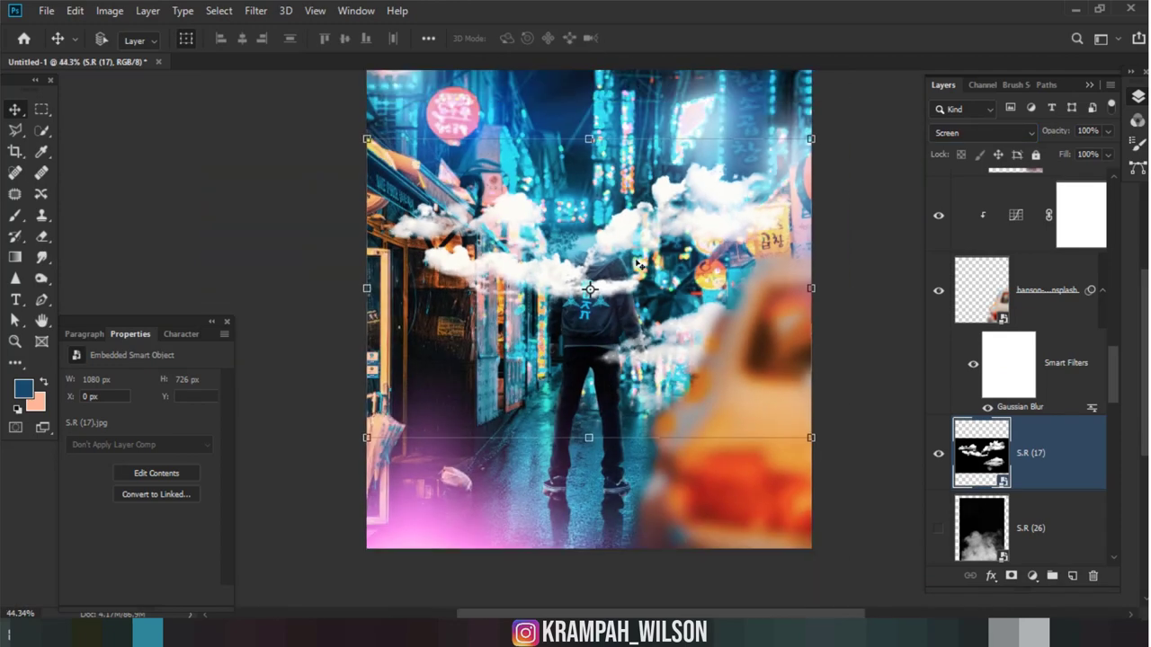
pyautogui.hotkey('ctrl', '-')
# Step: Scale the clouds down to about 412 × 277 px and move them over the figure's head
pyautogui.hotkey('ctrl', 't')
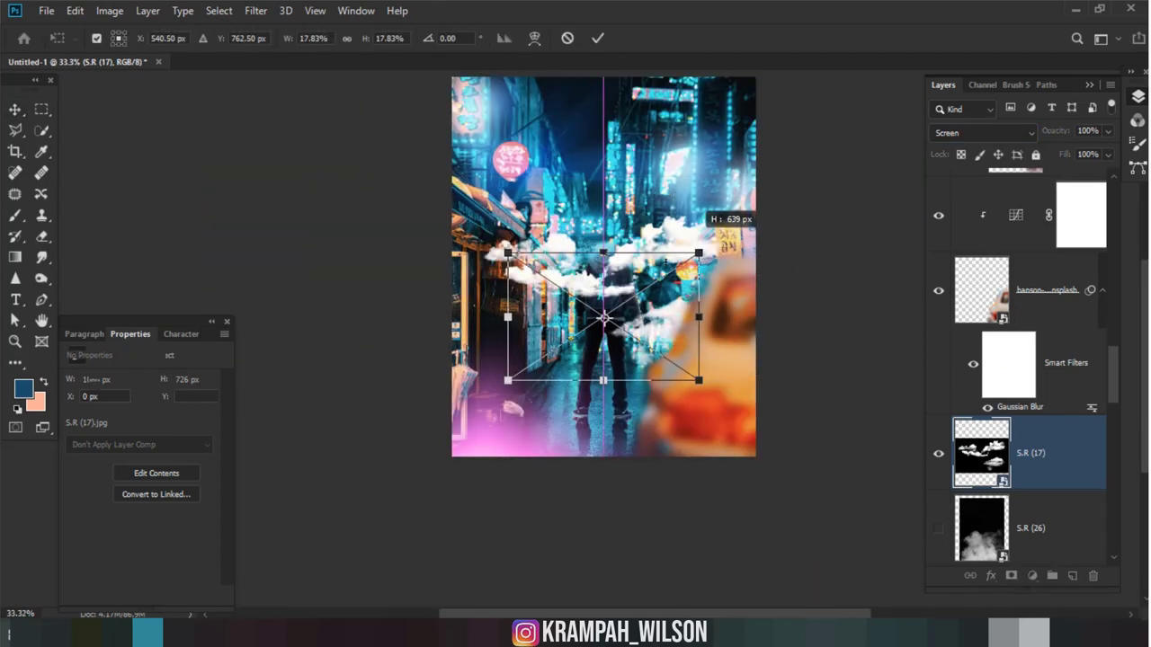
pyautogui.moveTo(756, 177); pyautogui.dragTo(659, 314)
pyautogui.scroll(5, 613, 335)
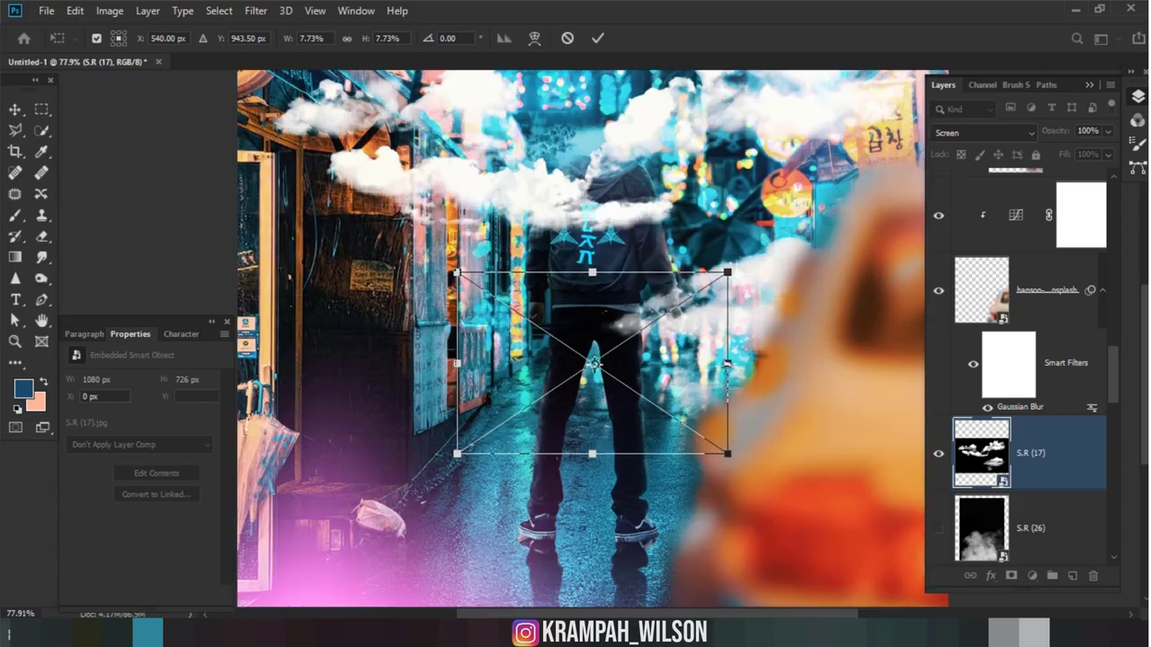
pyautogui.moveTo(594, 358); pyautogui.dragTo(601, 164)
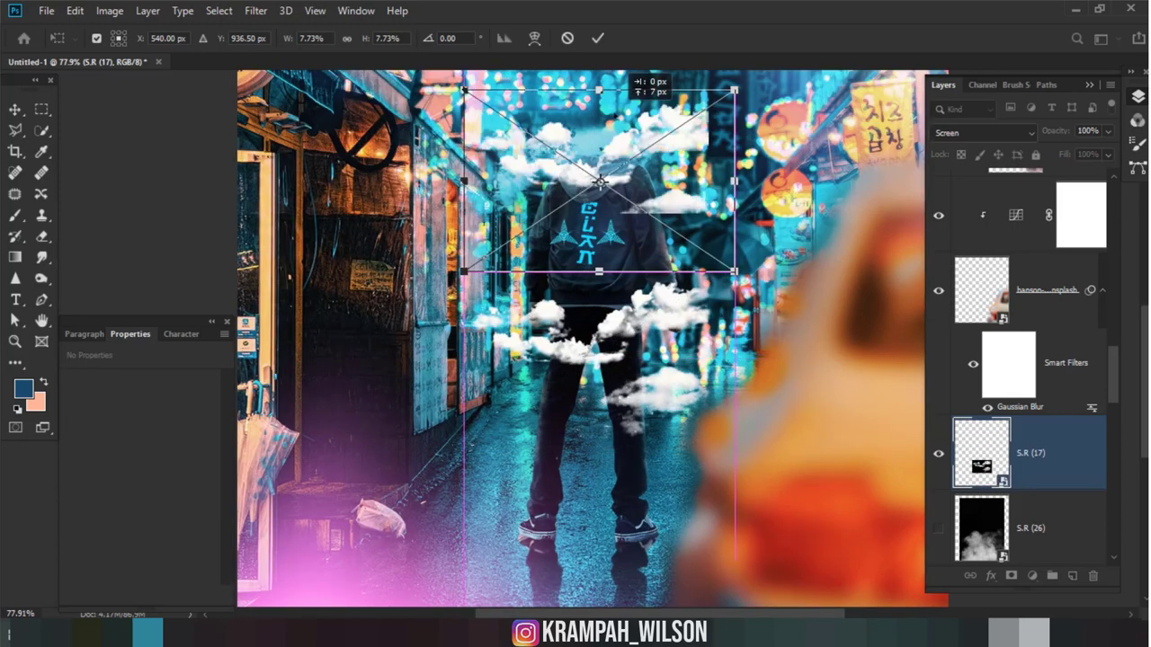
pyautogui.scroll(2, 588, 101)
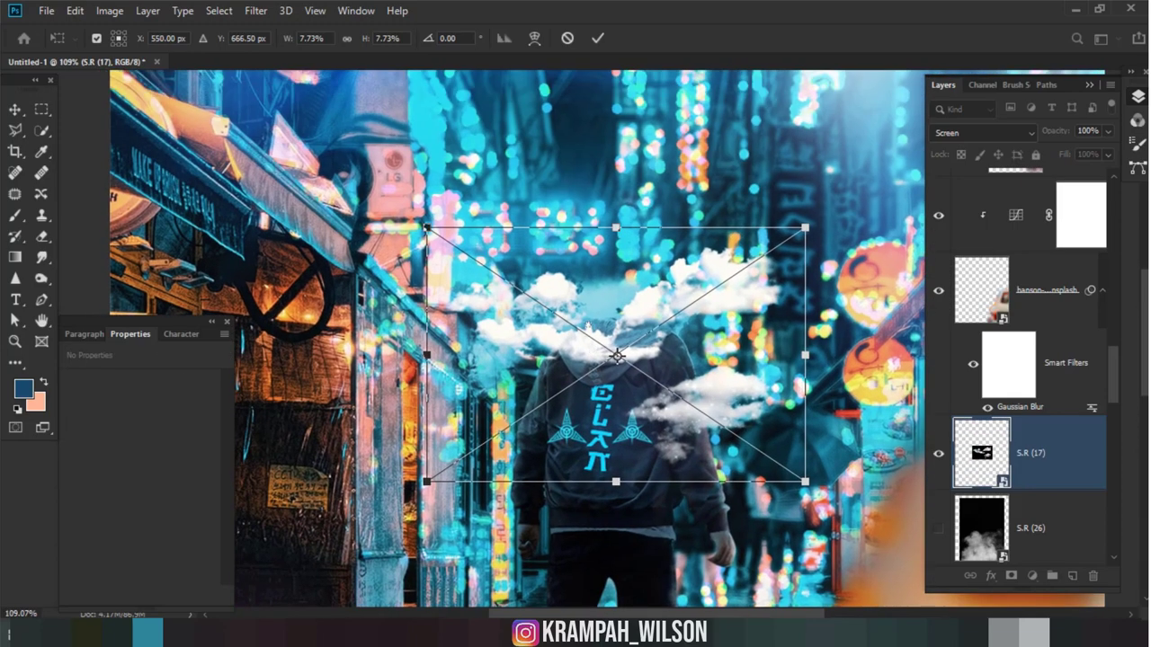
pyautogui.moveTo(619, 297); pyautogui.dragTo(624, 242)
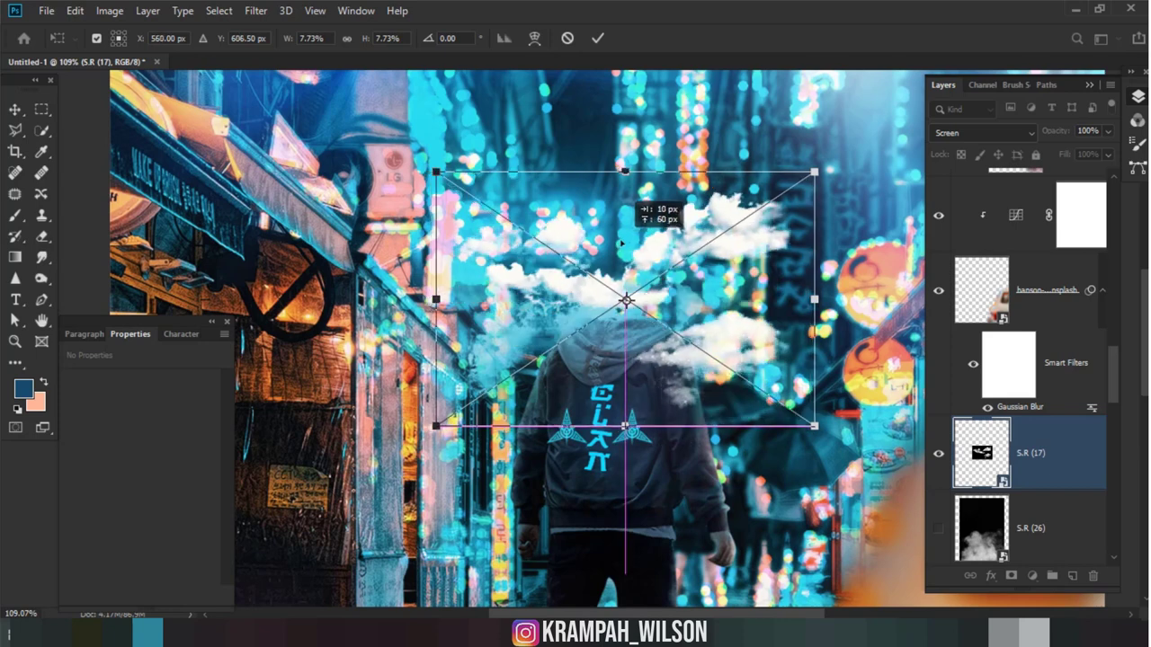
pyautogui.press('Return')
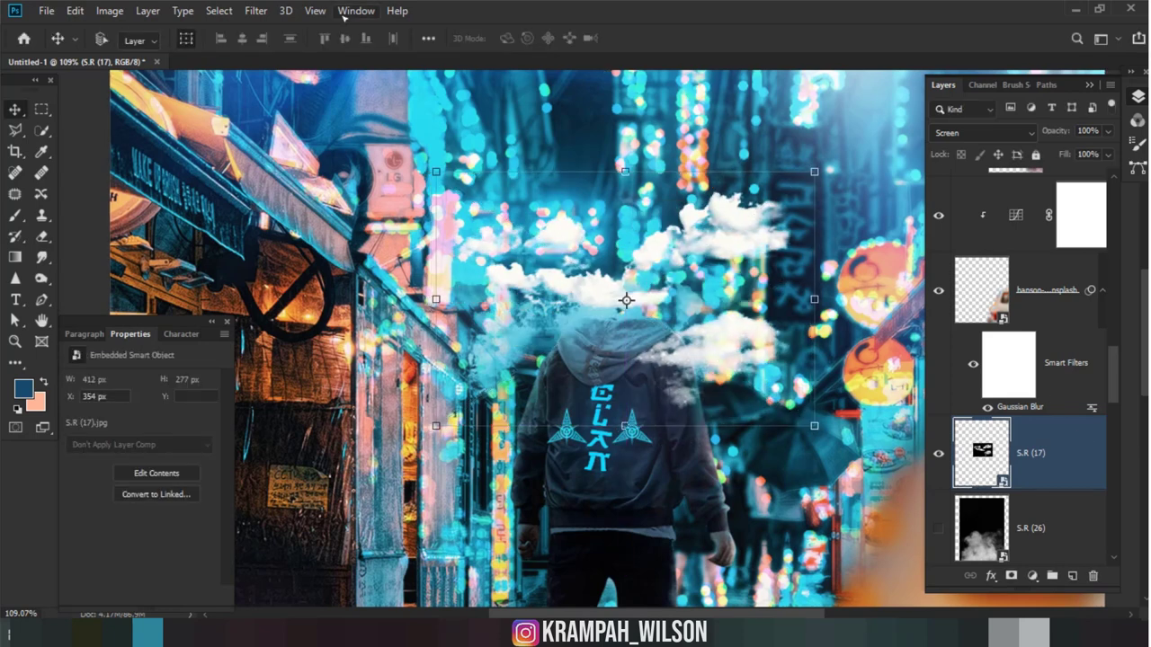
# Step: Apply Topaz Clarity to the S.R (17) clouds with Micro Contrast raised to 0.59
pyautogui.click(255, 10)
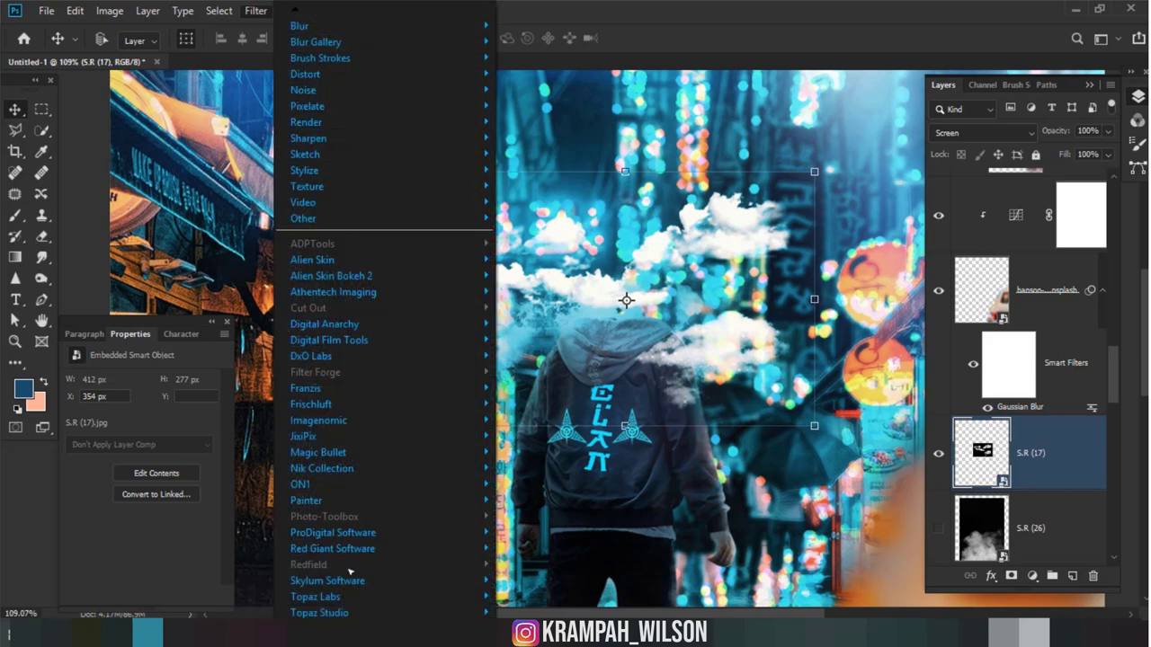
pyautogui.moveTo(314, 597)
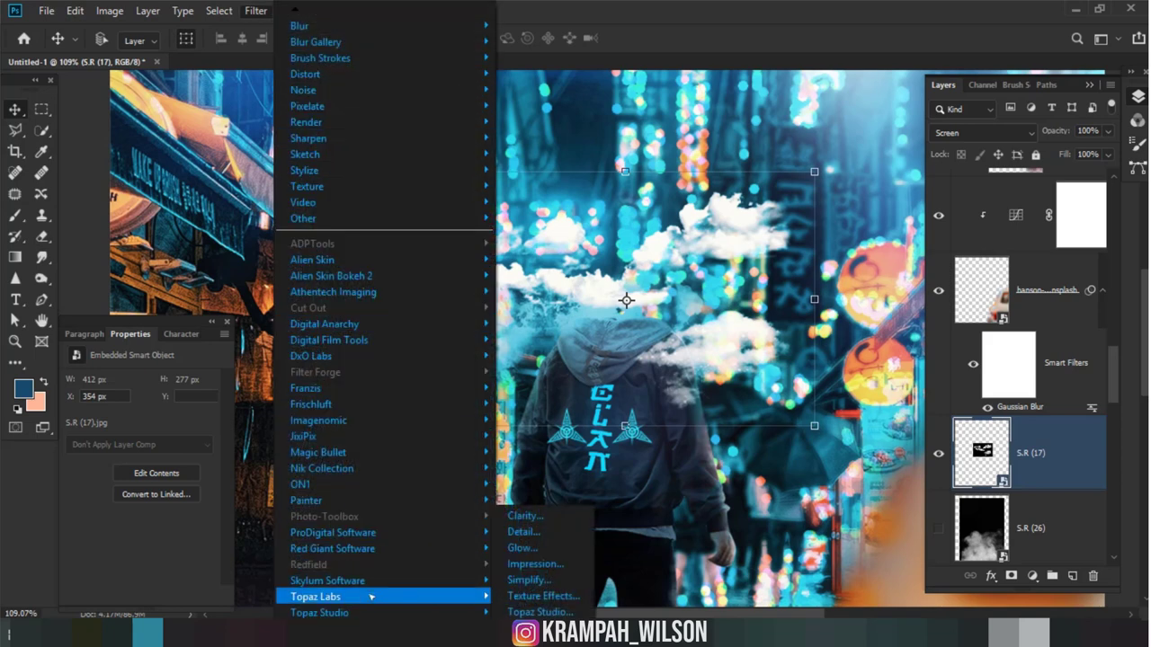
pyautogui.click(576, 388)
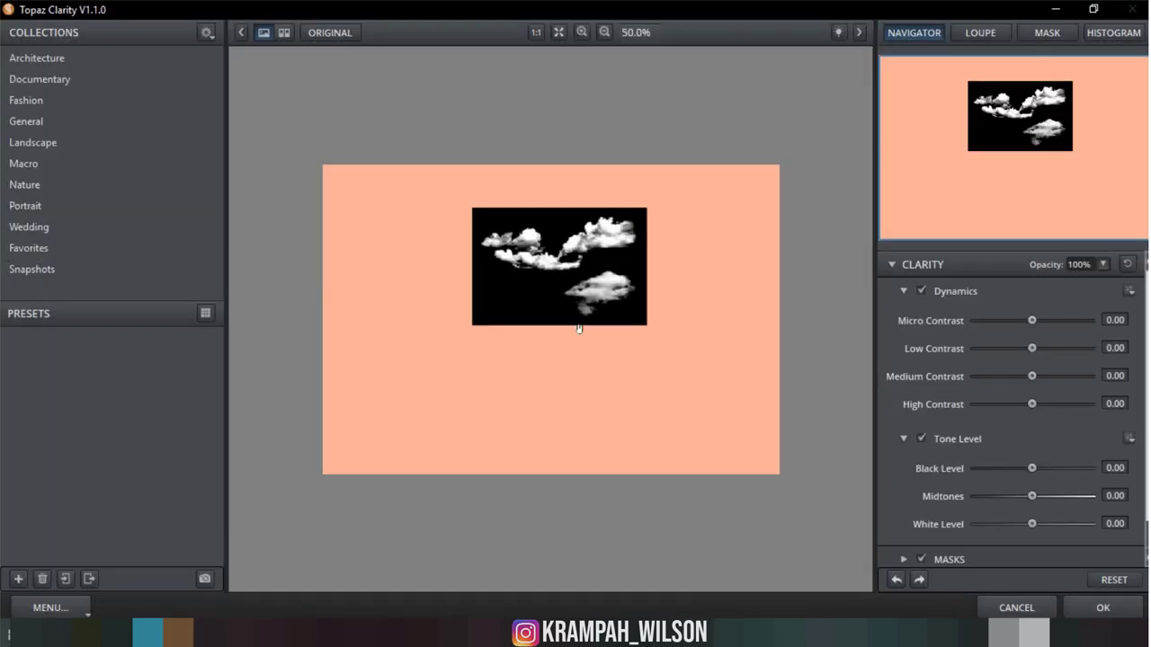
pyautogui.moveTo(1031, 321)
pyautogui.mouseDown()
pyautogui.moveTo(1065, 320)
pyautogui.moveTo(1058, 348)
pyautogui.moveTo(1025, 348)
pyautogui.moveTo(1035, 348)
pyautogui.mouseUp()
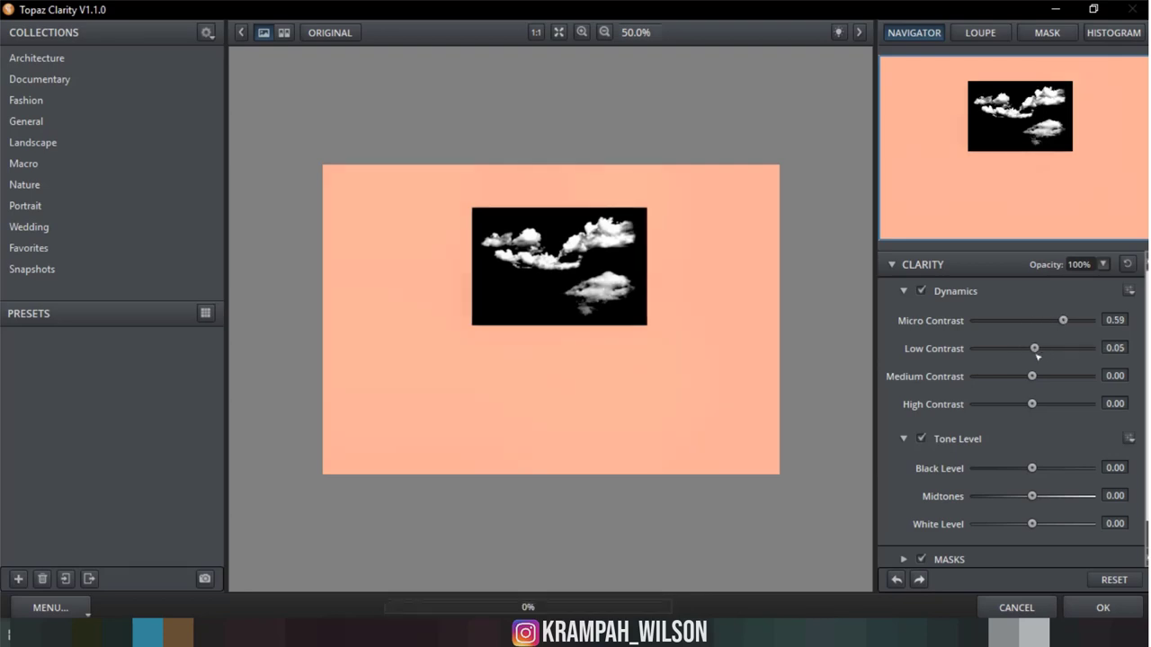
pyautogui.click(1075, 610)
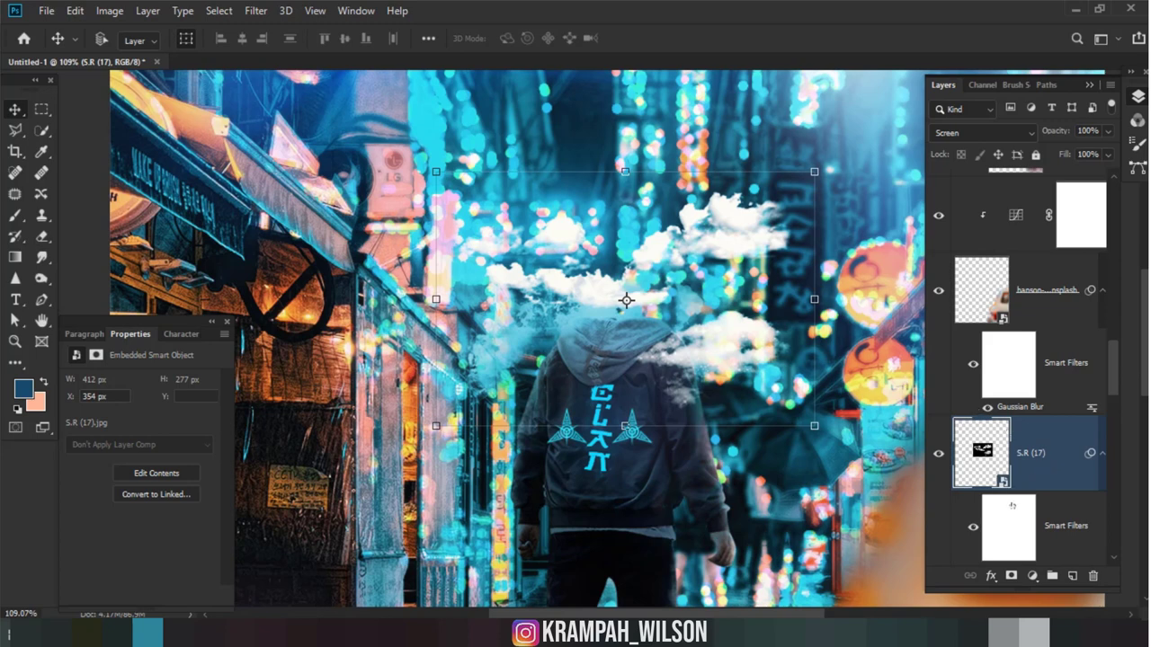
# Step: Make the S.R (26) smoke layer visible and set its blend mode to Screen
pyautogui.scroll(-2, 1026, 546)
pyautogui.click(1027, 489)
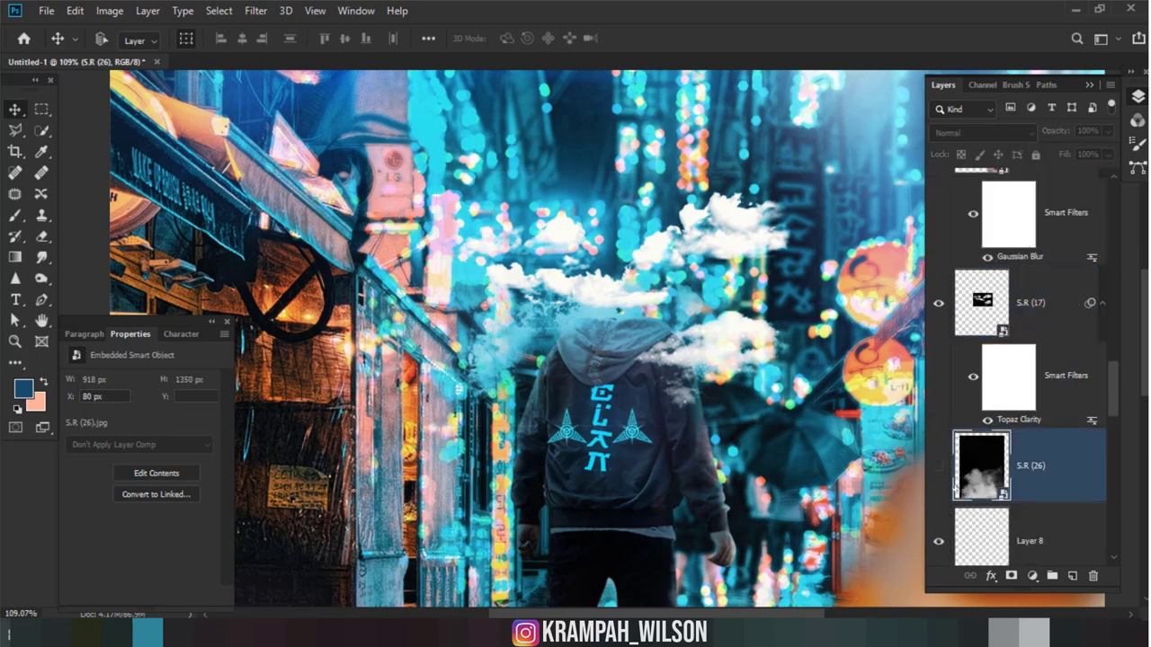
pyautogui.click(938, 466)
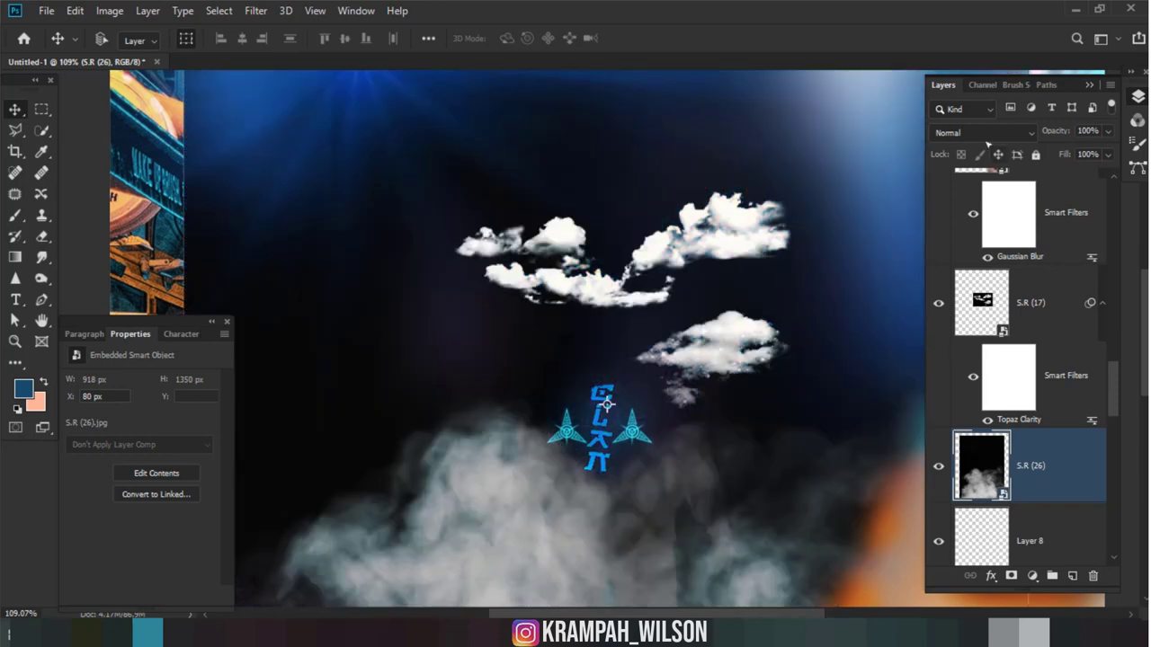
pyautogui.click(988, 133)
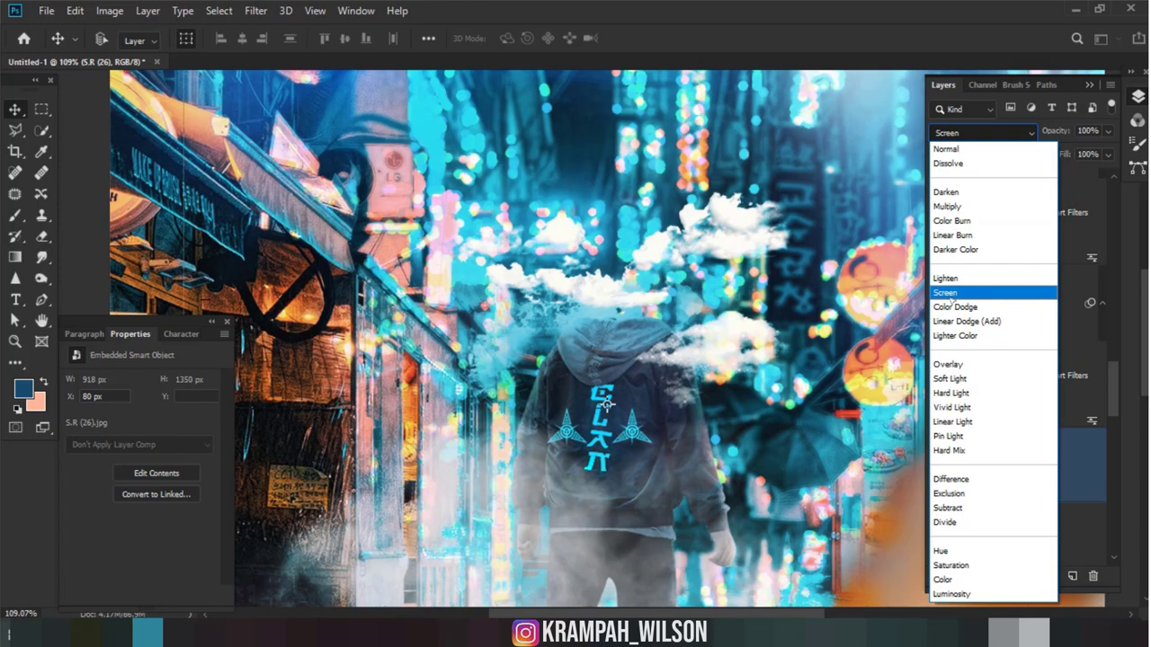
pyautogui.click(949, 294)
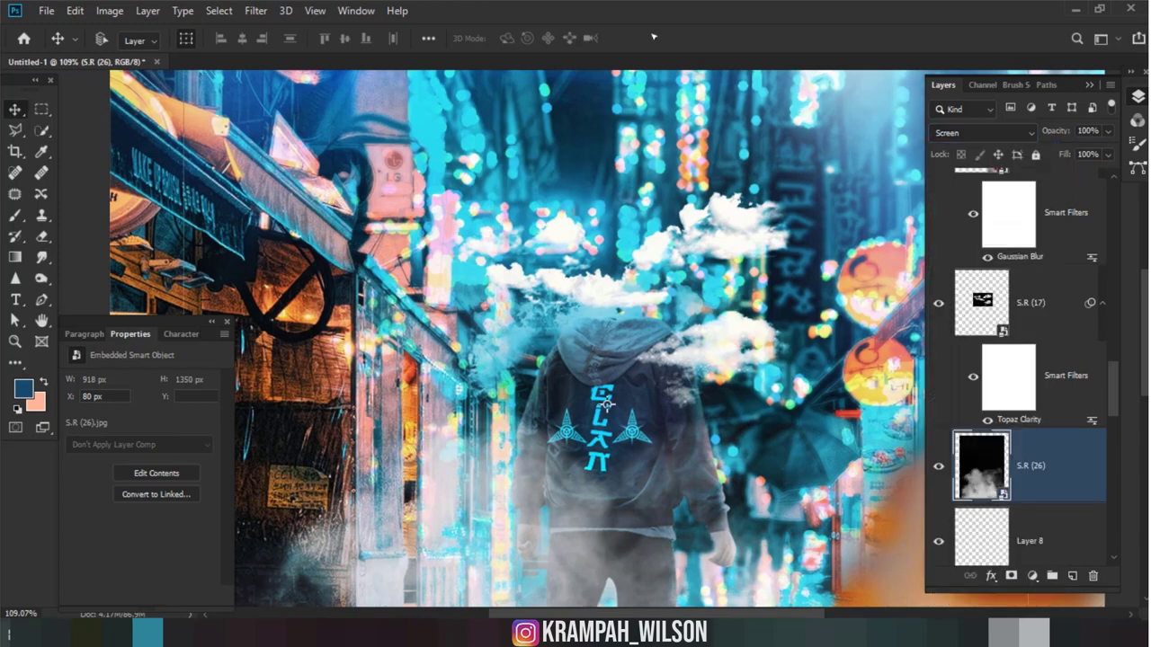
# Step: Transform the smoke to about 11% and move it onto the figure's head
pyautogui.hotkey('ctrl', 't')
pyautogui.hotkey('ctrl', '0')
pyautogui.moveTo(585, 492); pyautogui.dragTo(624, 333)
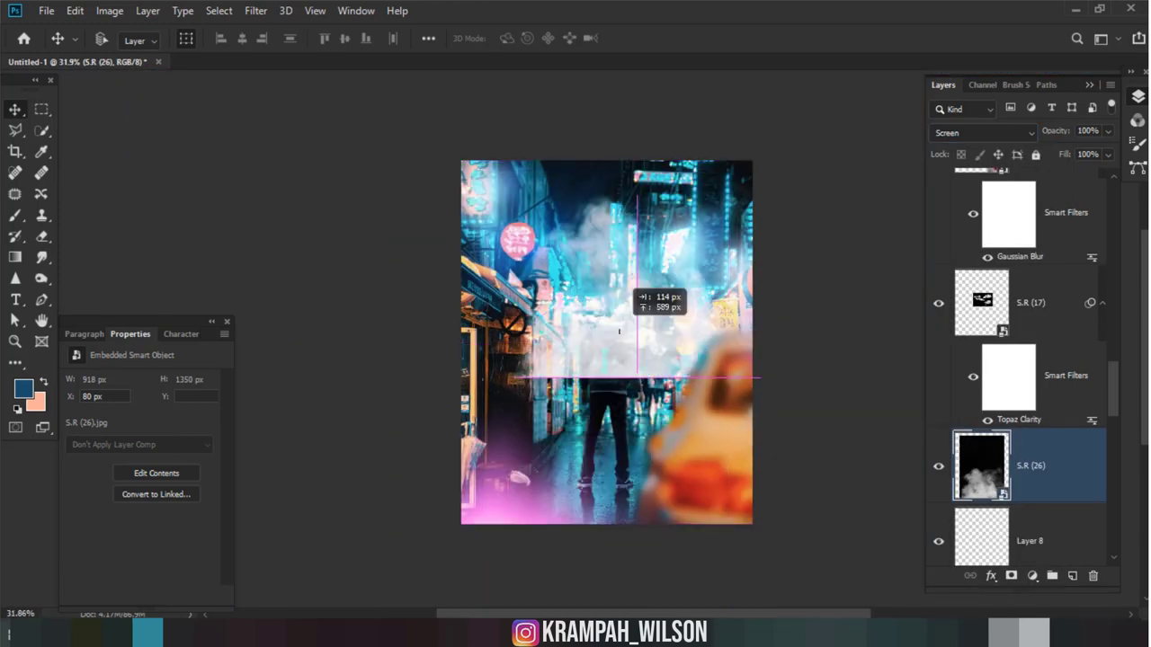
pyautogui.scroll(-2, 689, 319)
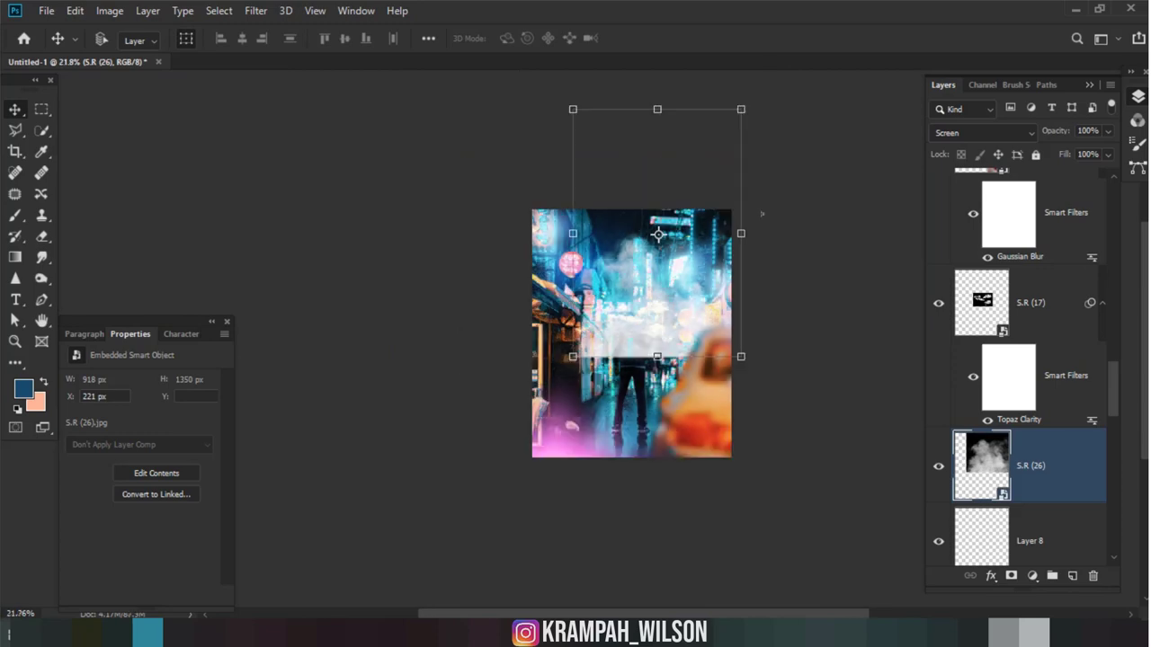
pyautogui.moveTo(741, 109); pyautogui.dragTo(625, 281)
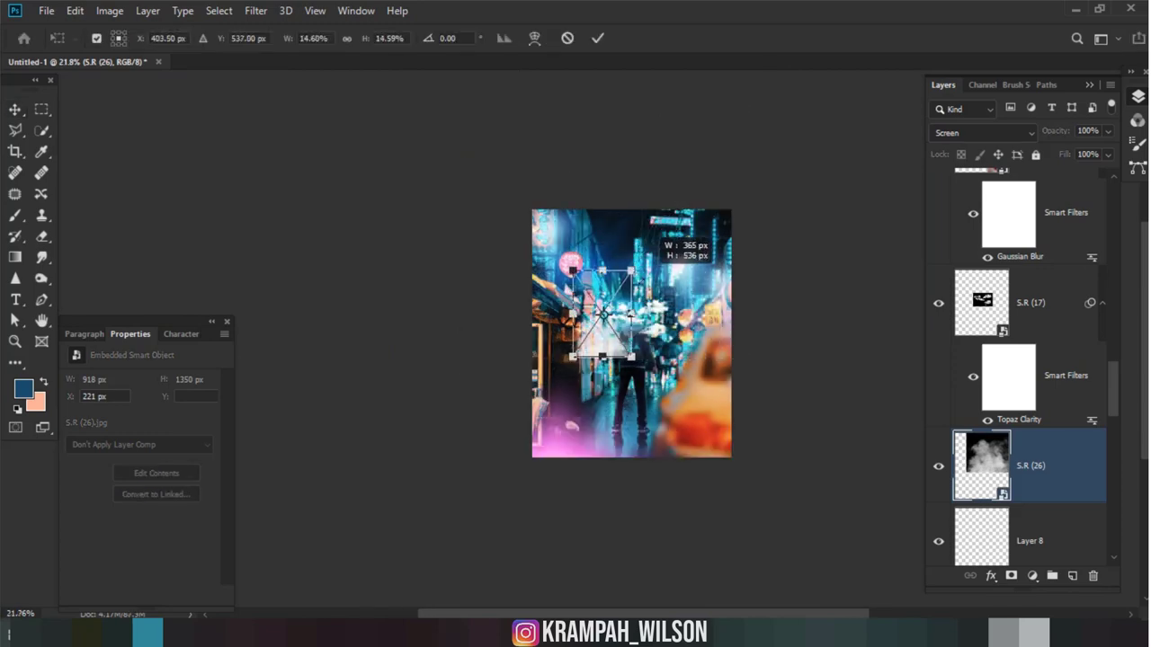
pyautogui.scroll(2, 597, 348)
pyautogui.scroll(2, 597, 348)
pyautogui.scroll(2, 593, 348)
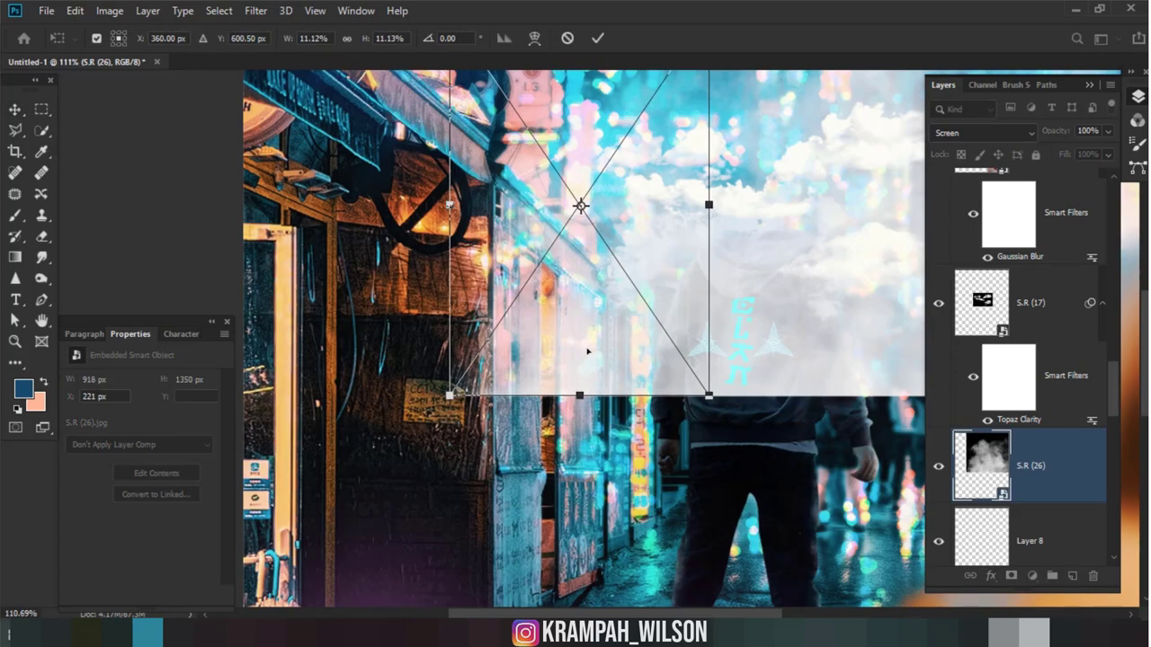
pyautogui.scroll(2, 580, 348)
pyautogui.moveTo(573, 348); pyautogui.dragTo(744, 229)
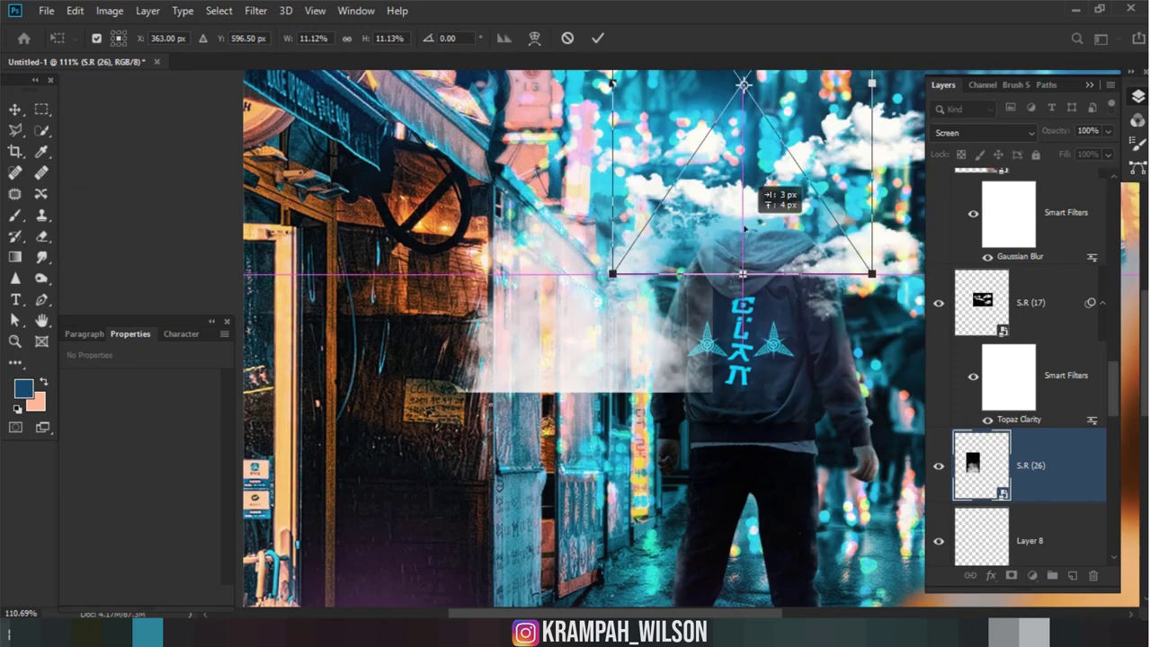
pyautogui.press('Return')
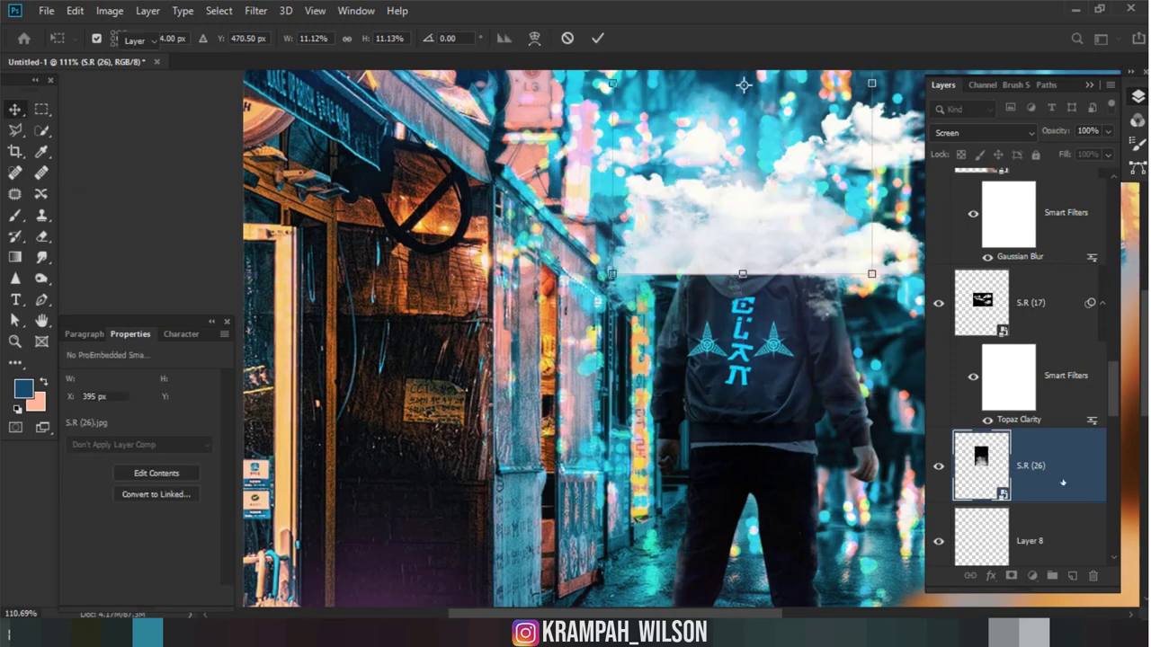
# Step: Shrink the smoke further to about 6% and nudge it right and down over the head
pyautogui.scroll(-1, 768, 157)
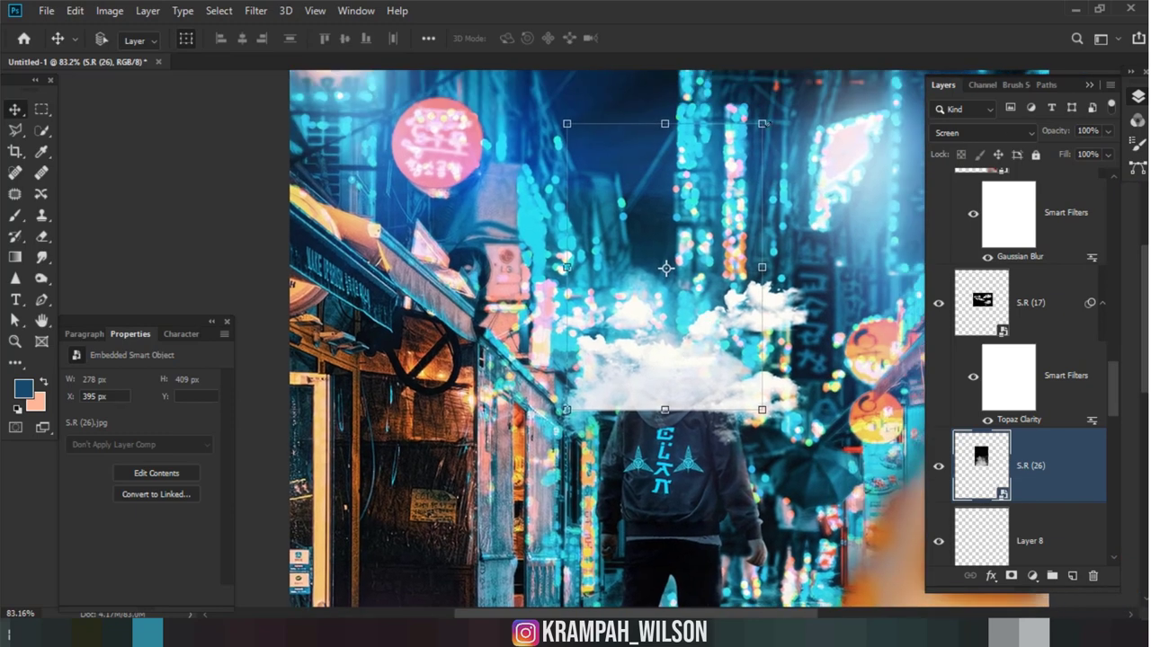
pyautogui.moveTo(763, 124); pyautogui.dragTo(675, 251)
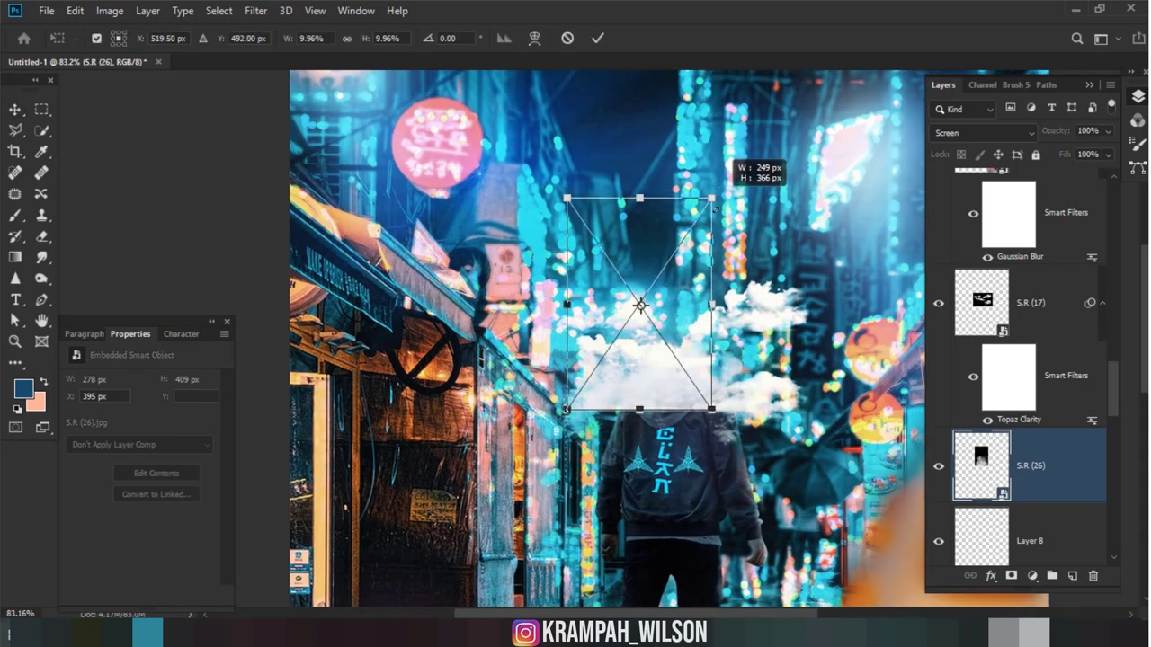
pyautogui.scroll(2, 655, 386)
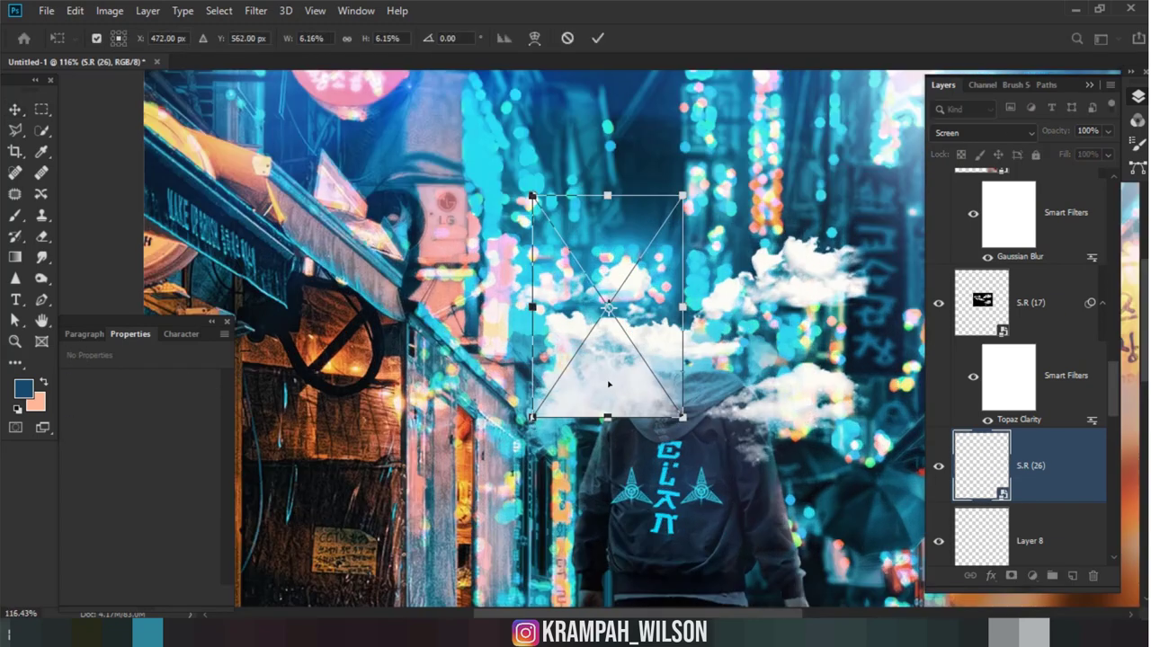
pyautogui.moveTo(644, 342)
pyautogui.mouseDown()
pyautogui.moveTo(701, 352)
pyautogui.moveTo(685, 355)
pyautogui.mouseUp()
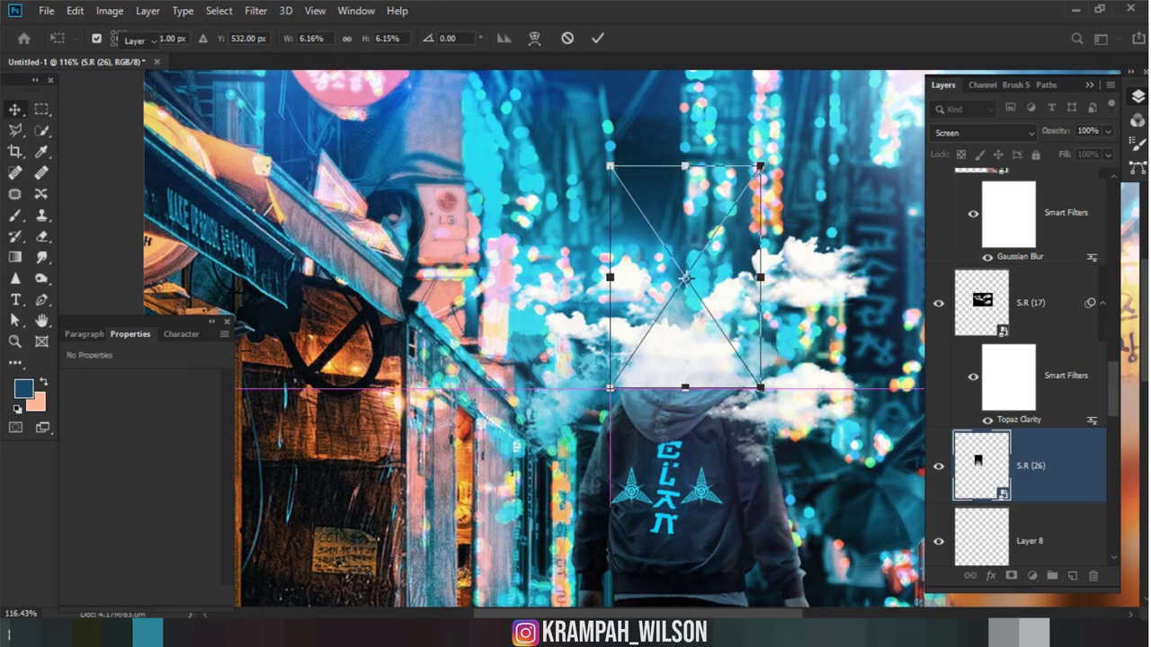
pyautogui.press('Return')
# Step: Add a mask to S.R (26) and paint black at 20% over the top of the hood
pyautogui.hotkey('ctrl', 'alt', 'm')
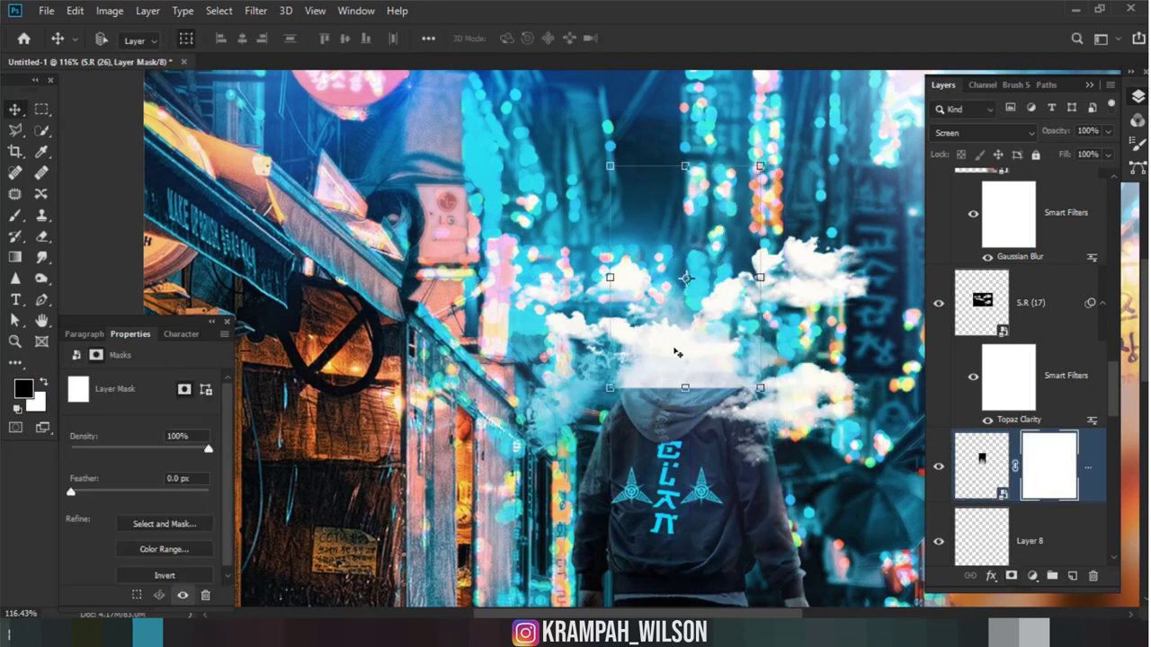
pyautogui.press('b')
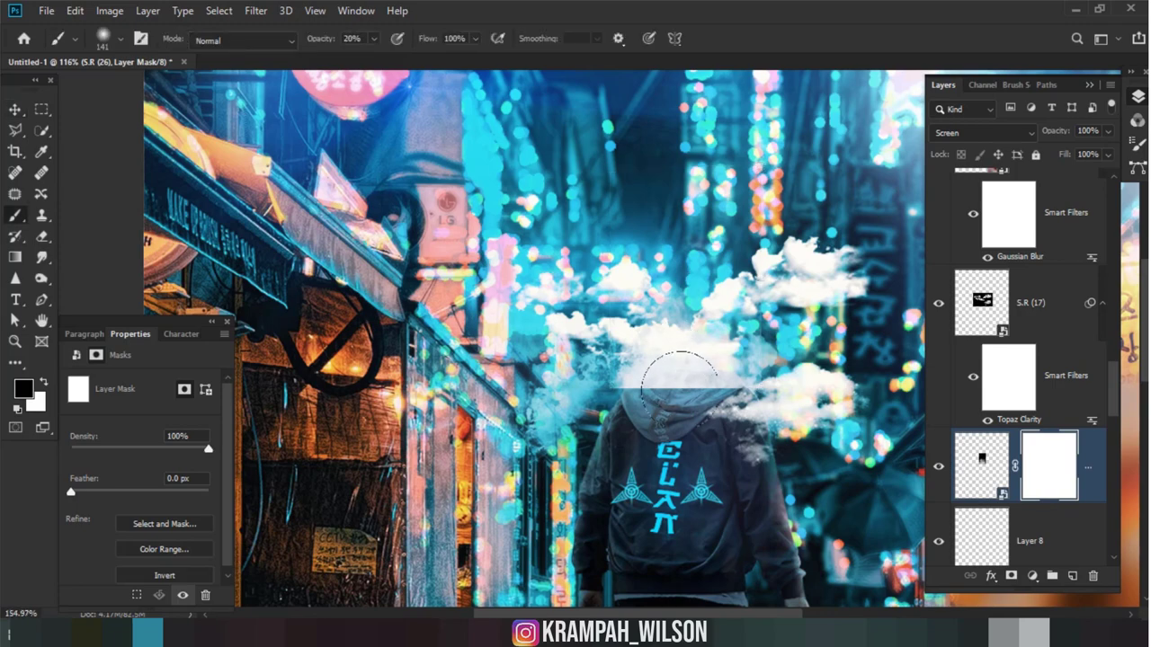
pyautogui.scroll(5, 674, 378)
pyautogui.moveTo(620, 418)
pyautogui.mouseDown()
pyautogui.moveTo(638, 374)
pyautogui.moveTo(615, 443)
pyautogui.moveTo(747, 476)
pyautogui.moveTo(773, 382)
pyautogui.mouseUp()
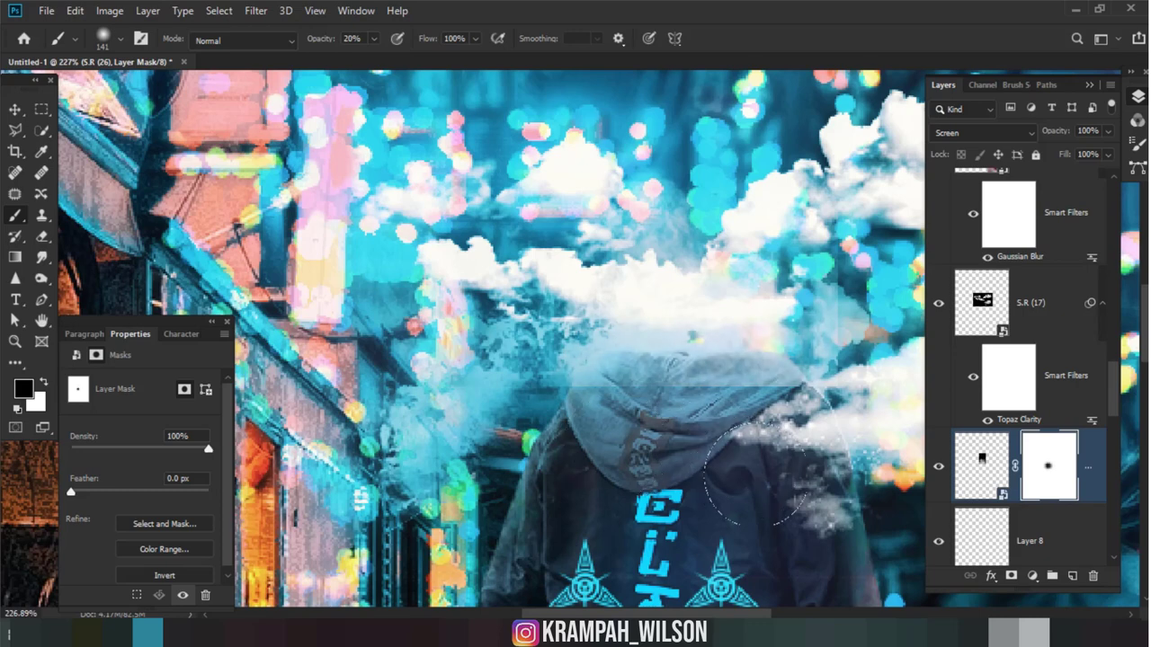
# Step: With a 53 px brush at 100% opacity, mask out the clouds right of the hood
pyautogui.press('0')
pyautogui.rightClick(630, 462)
pyautogui.doubleClick(746, 191)
pyautogui.write('53')
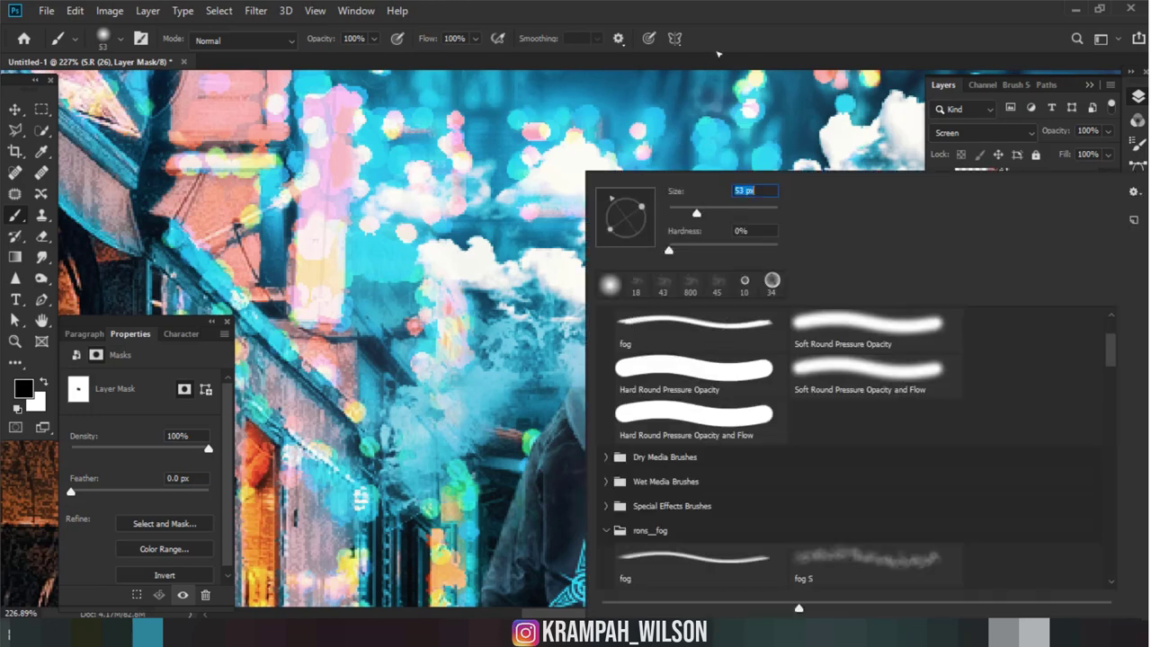
pyautogui.press('Return')
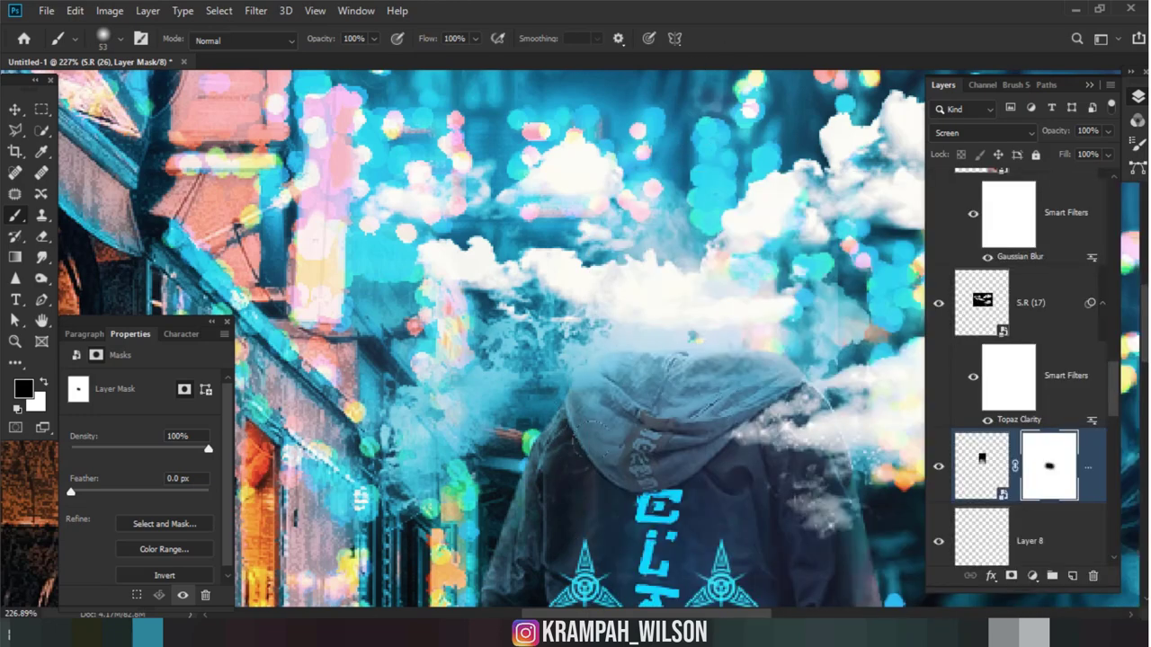
pyautogui.moveTo(800, 386); pyautogui.dragTo(850, 218)
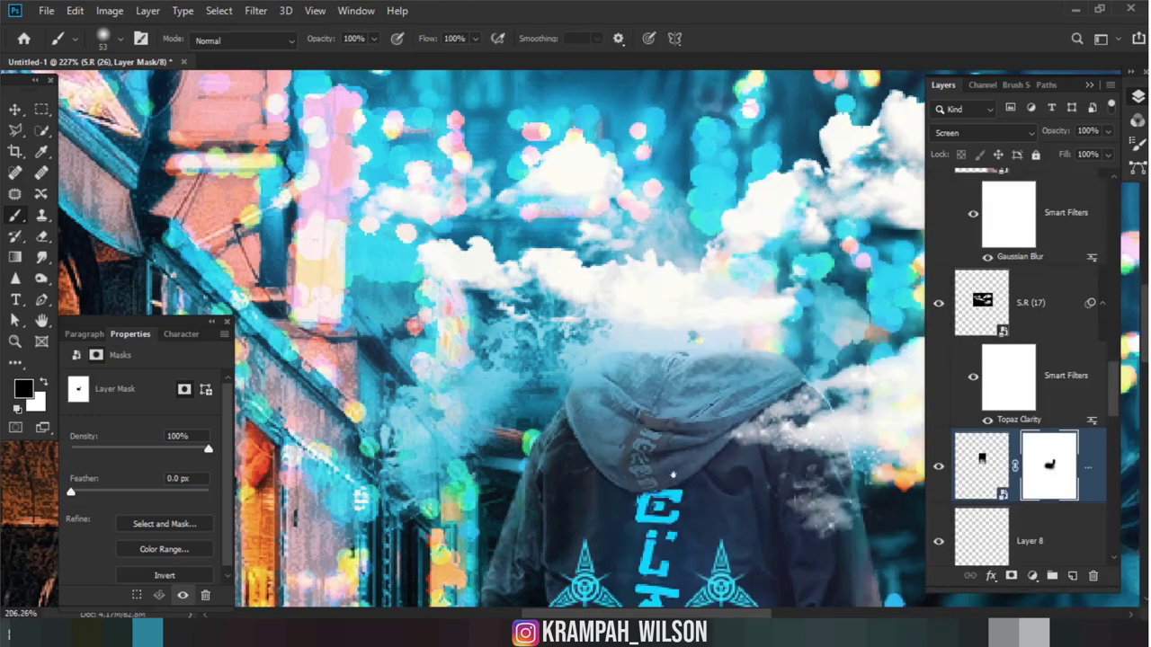
pyautogui.scroll(-3, 672, 475)
pyautogui.scroll(-2, 673, 475)
pyautogui.scroll(-2, 683, 481)
pyautogui.scroll(-2, 689, 487)
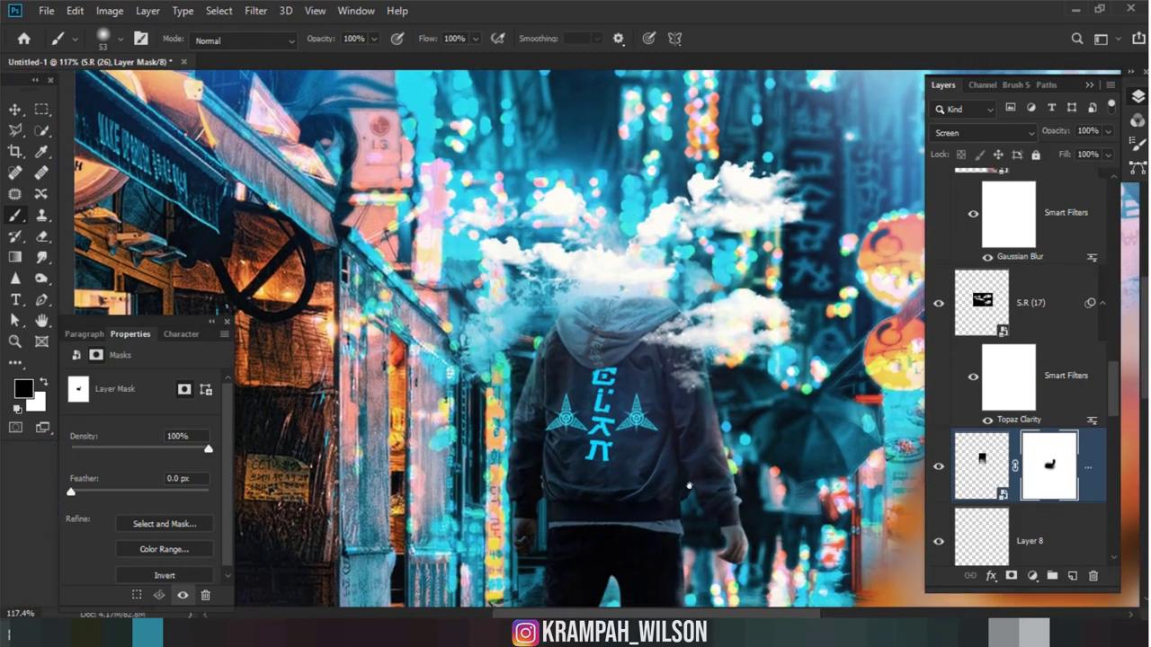
pyautogui.scroll(-1, 689, 487)
pyautogui.scroll(-2, 689, 487)
pyautogui.scroll(-1, 689, 486)
pyautogui.scroll(-1, 689, 486)
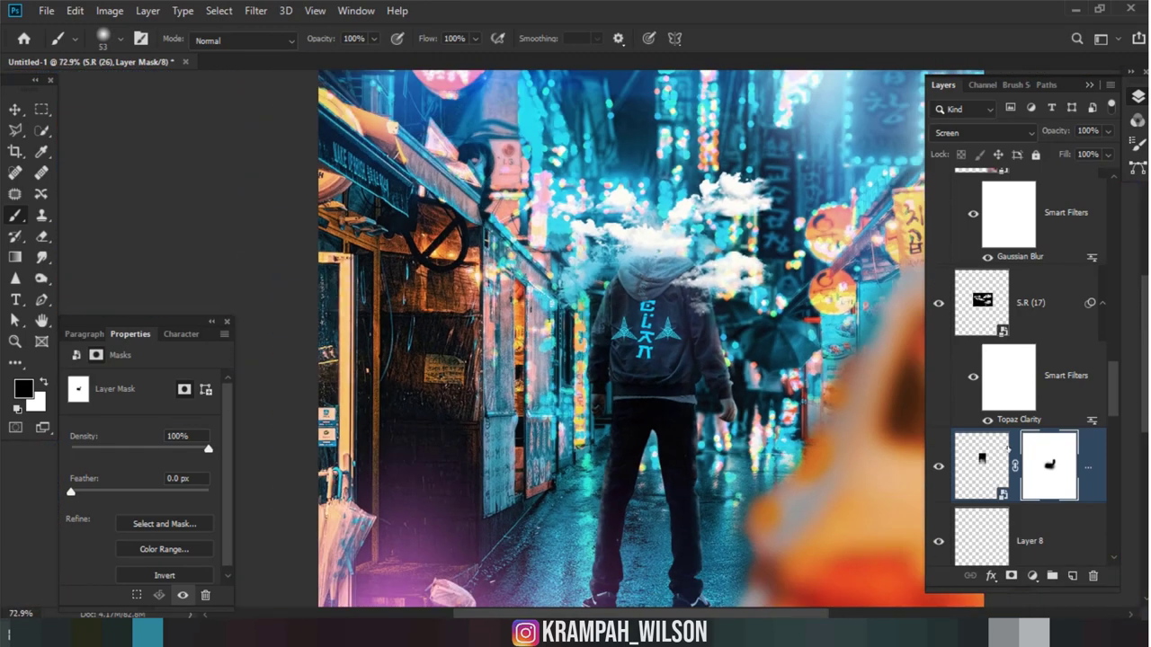
pyautogui.scroll(2, 1007, 448)
pyautogui.scroll(2, 1007, 448)
pyautogui.scroll(2, 1009, 446)
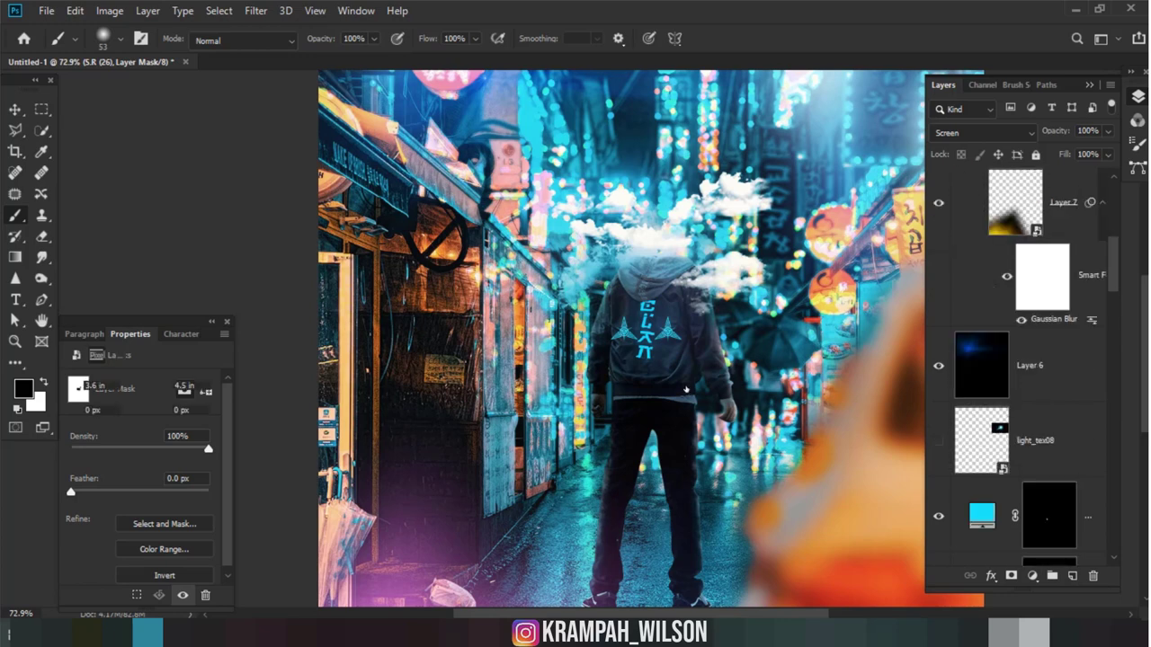
pyautogui.click(1009, 393)
pyautogui.scroll(-1, 627, 447)
pyautogui.scroll(-1, 627, 446)
pyautogui.moveTo(711, 446); pyautogui.dragTo(732, 424)
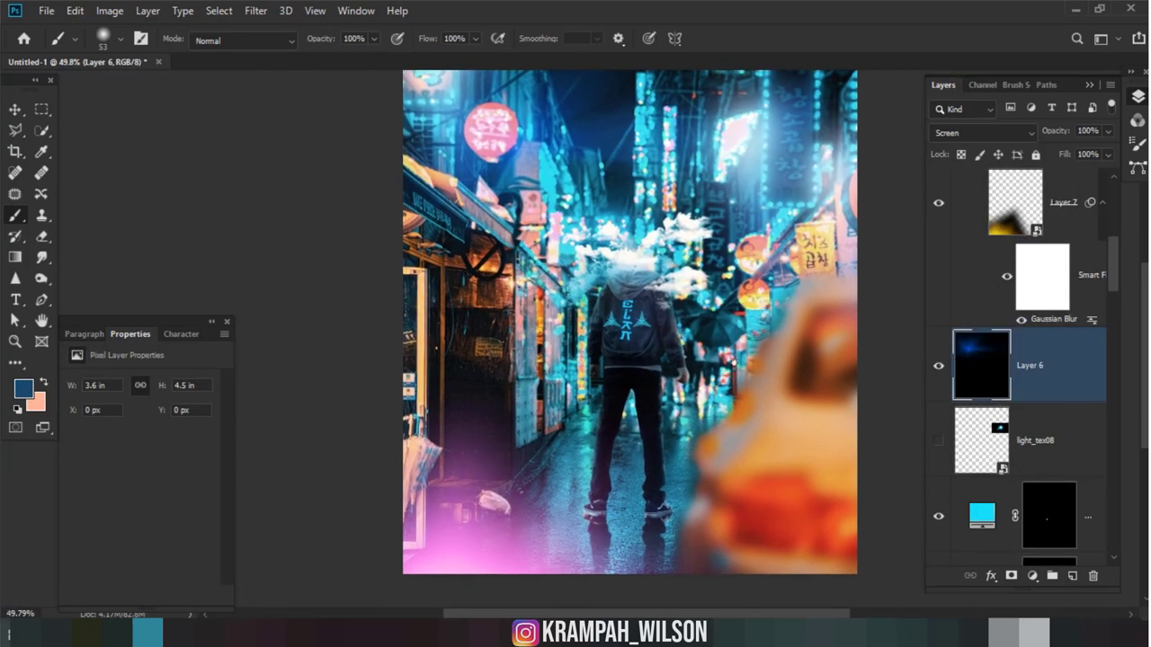
pyautogui.click(938, 366)
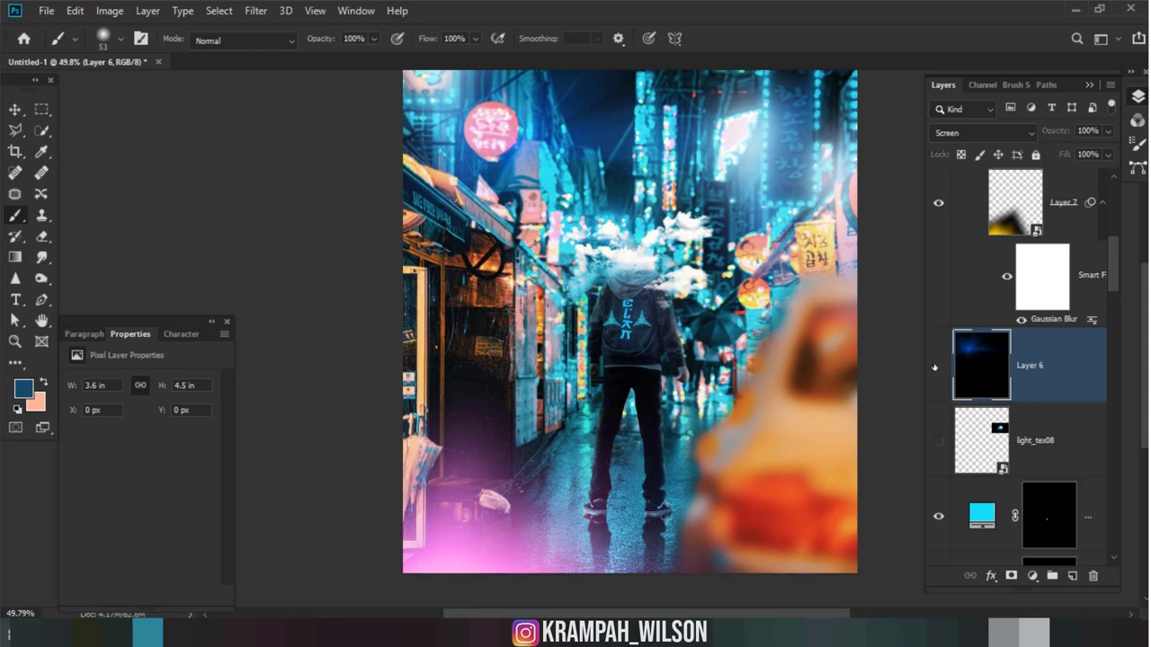
pyautogui.scroll(3, 1070, 376)
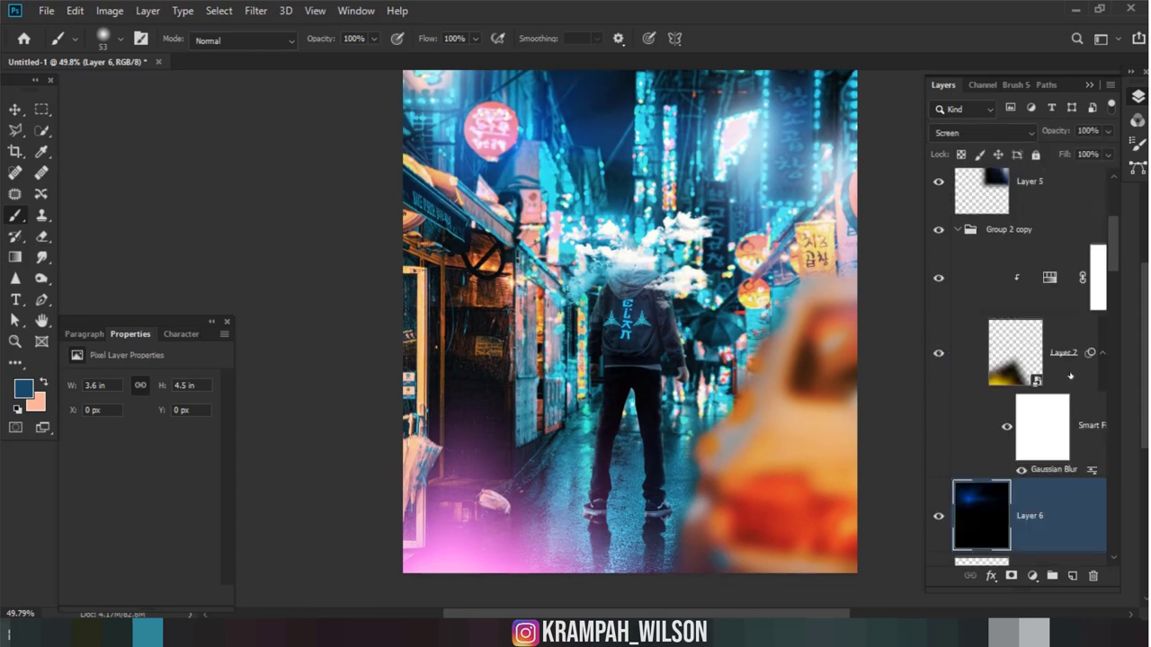
pyautogui.scroll(3, 1070, 376)
pyautogui.scroll(2, 1070, 376)
pyautogui.scroll(1, 1070, 376)
pyautogui.scroll(-7, 1070, 376)
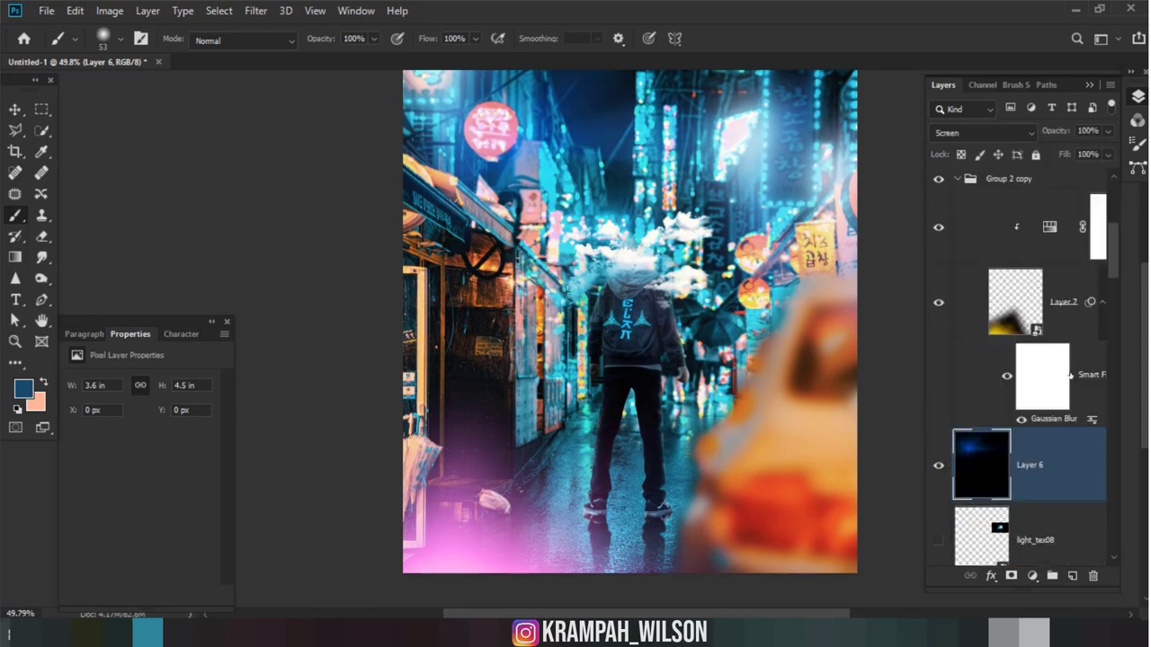
pyautogui.scroll(-2, 1070, 376)
pyautogui.scroll(-2, 1071, 376)
pyautogui.scroll(-2, 1071, 376)
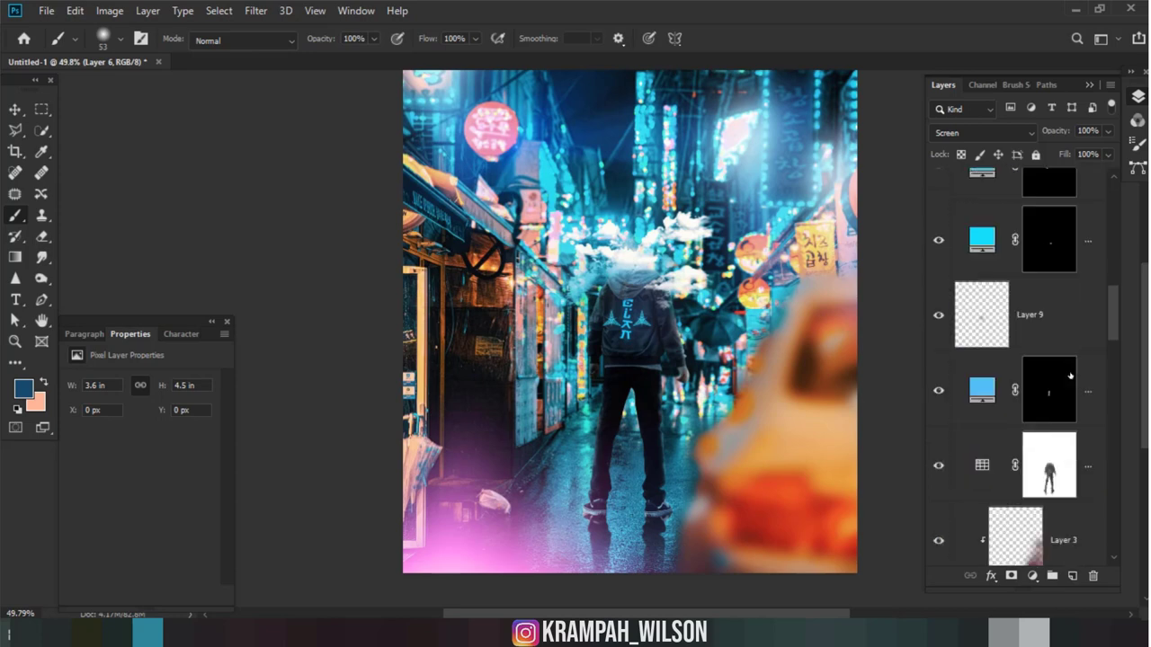
pyautogui.scroll(-2, 1070, 376)
pyautogui.scroll(-2, 1070, 376)
pyautogui.scroll(-2, 1070, 376)
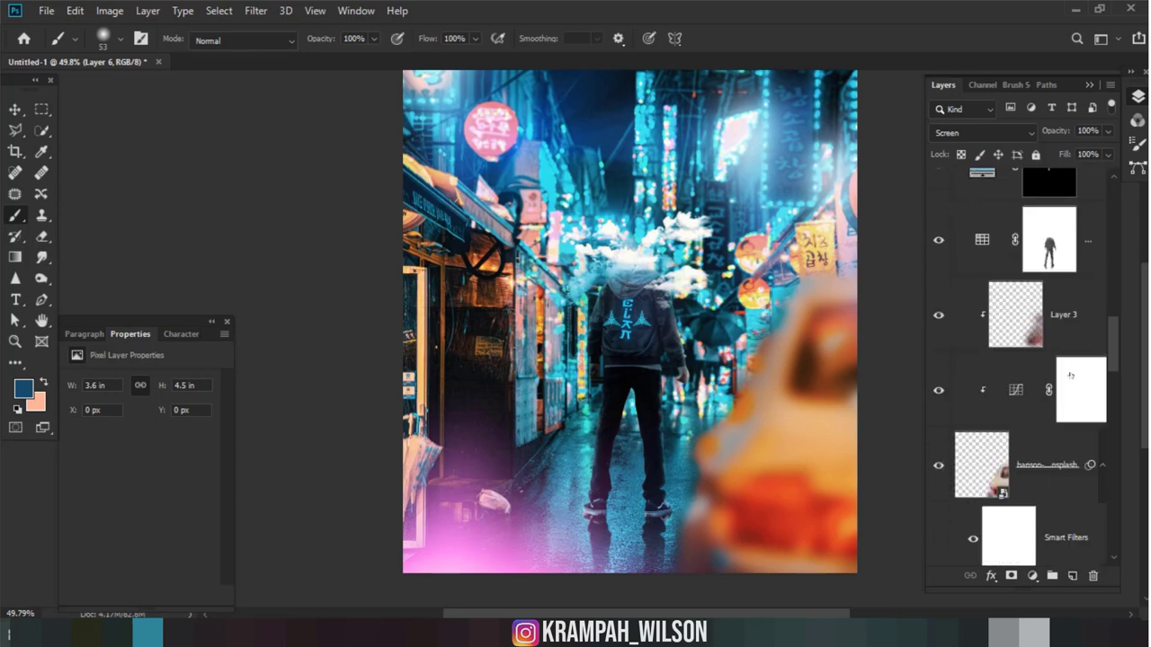
pyautogui.click(940, 240)
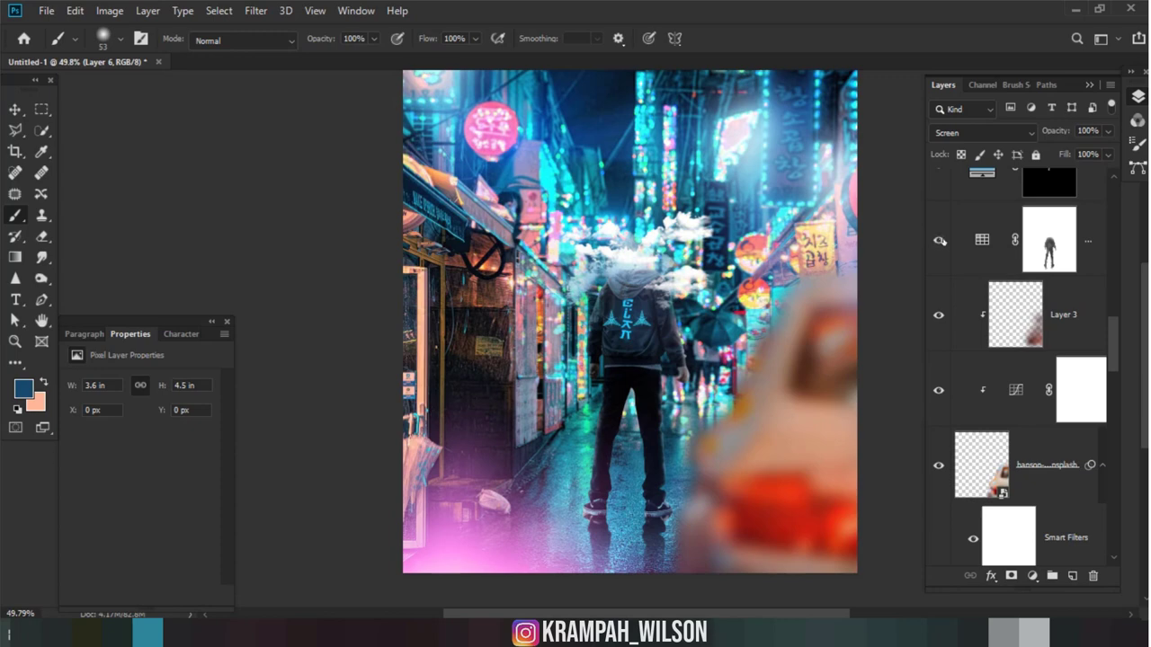
pyautogui.scroll(-2, 1082, 392)
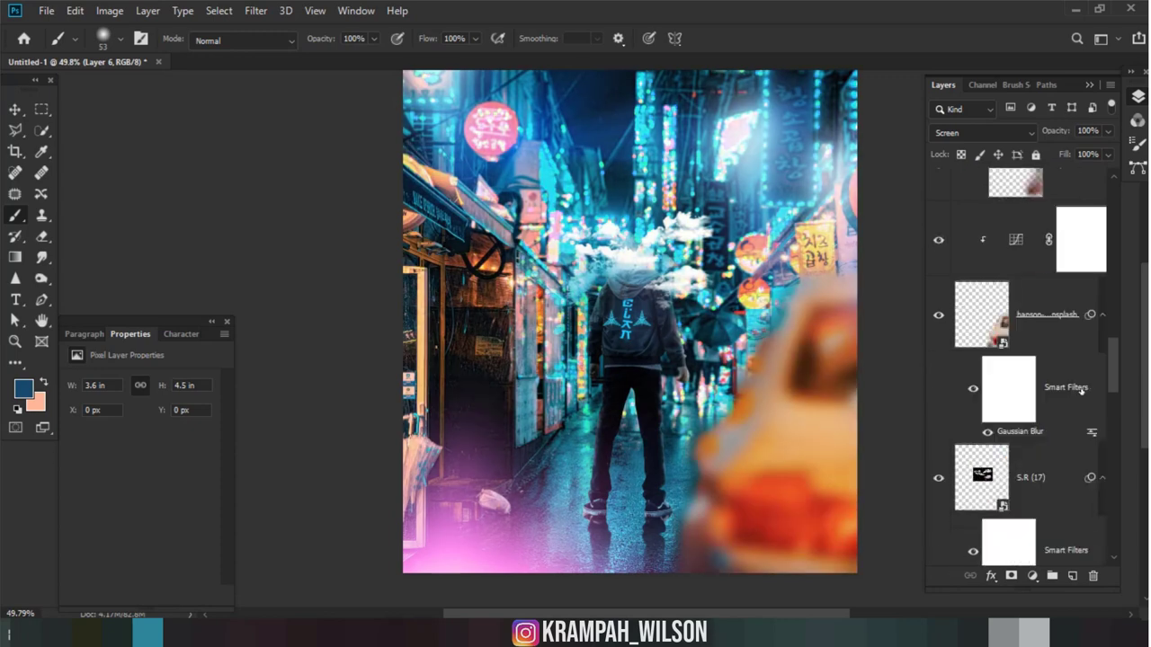
pyautogui.scroll(-2, 1082, 388)
pyautogui.scroll(-2, 1082, 389)
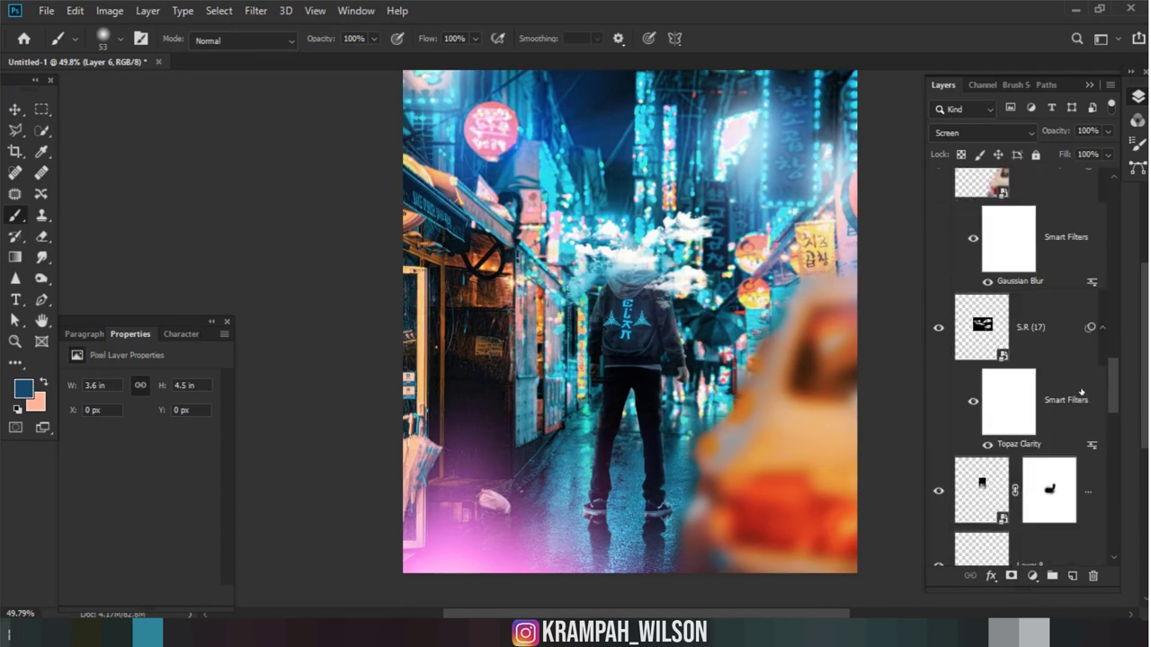
pyautogui.scroll(-3, 1082, 391)
pyautogui.scroll(-2, 1082, 392)
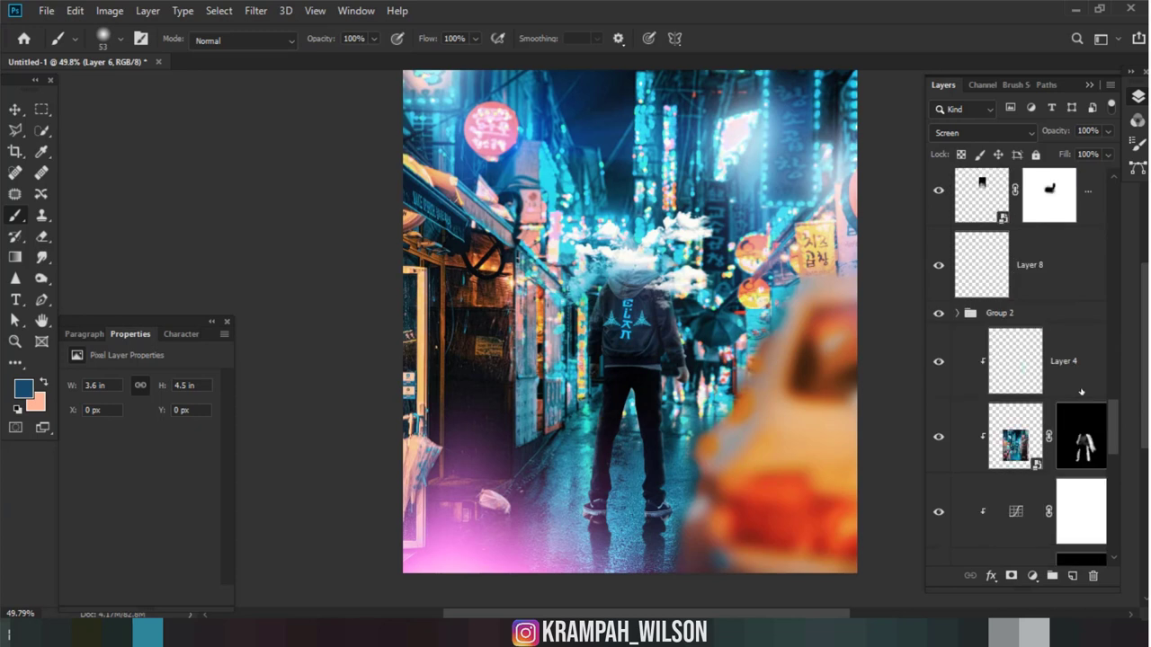
pyautogui.scroll(-2, 1082, 391)
pyautogui.scroll(-2, 1082, 391)
pyautogui.scroll(-2, 1082, 391)
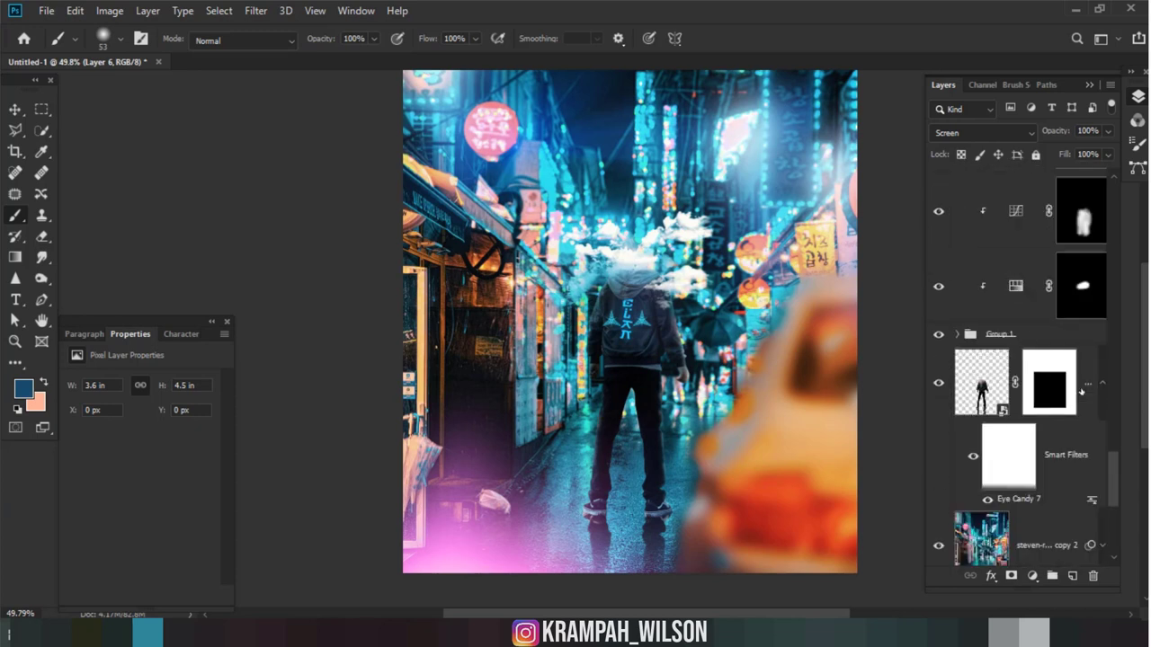
pyautogui.scroll(-2, 1082, 391)
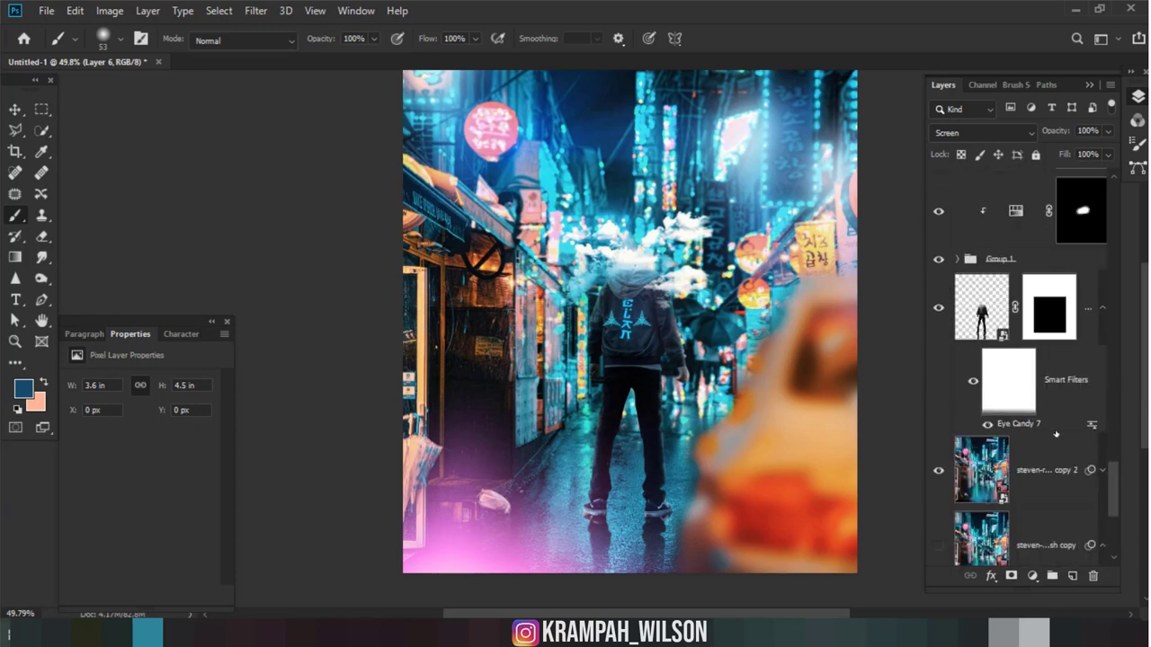
pyautogui.scroll(2, 1056, 434)
pyautogui.scroll(3, 1056, 436)
pyautogui.scroll(2, 1054, 438)
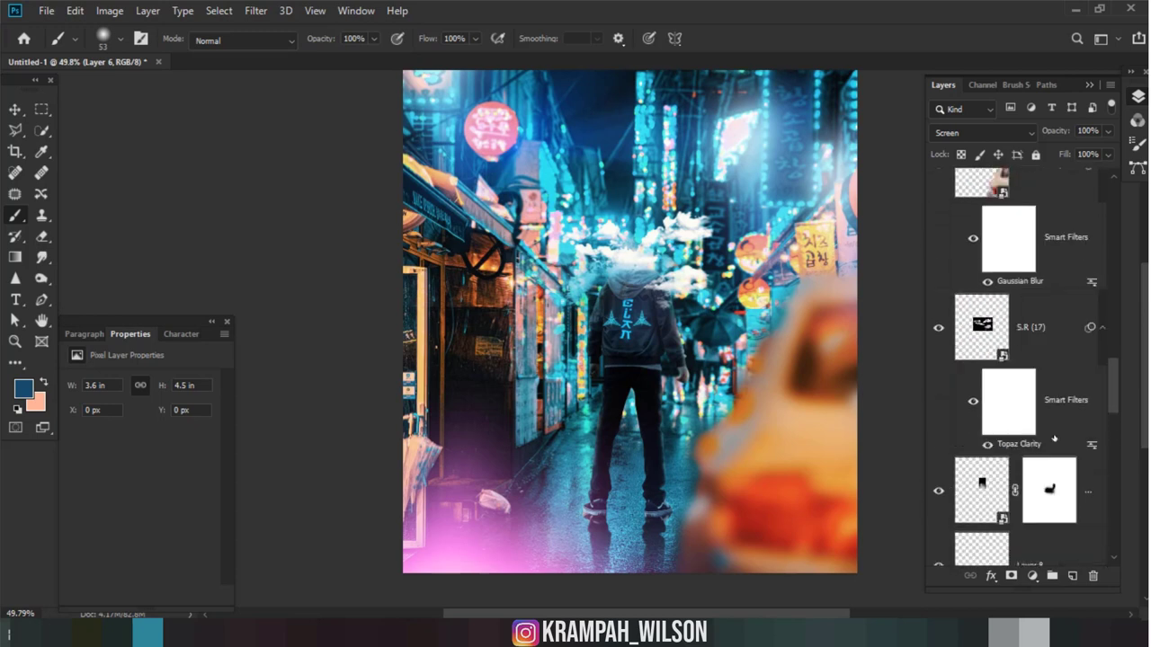
pyautogui.scroll(2, 1054, 438)
pyautogui.scroll(2, 1054, 438)
pyautogui.scroll(2, 1054, 437)
pyautogui.scroll(2, 1054, 438)
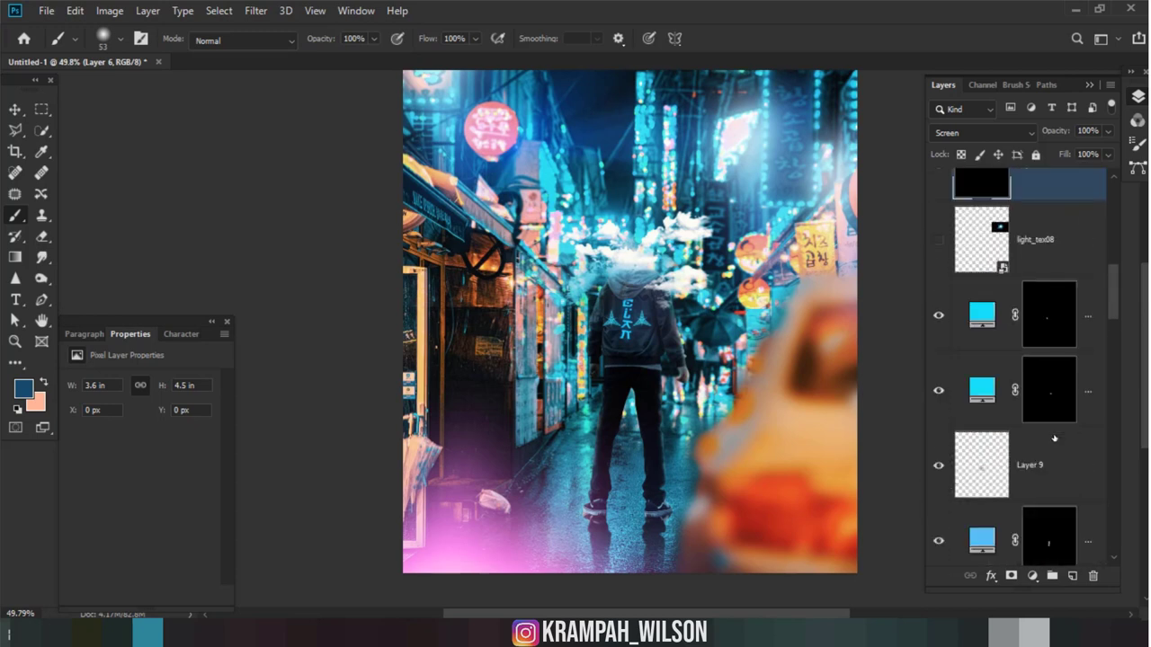
# Step: Turn on the light_tex08 layer and set its blend mode to Screen
pyautogui.click(937, 241)
pyautogui.click(1034, 239)
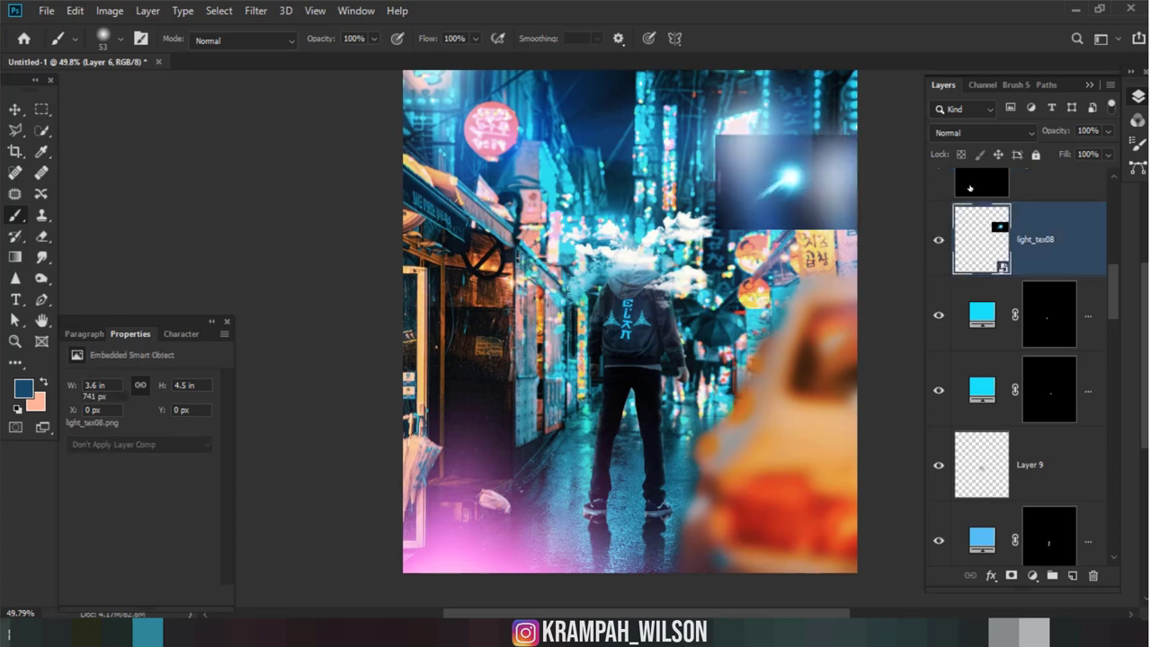
pyautogui.click(980, 132)
pyautogui.click(945, 292)
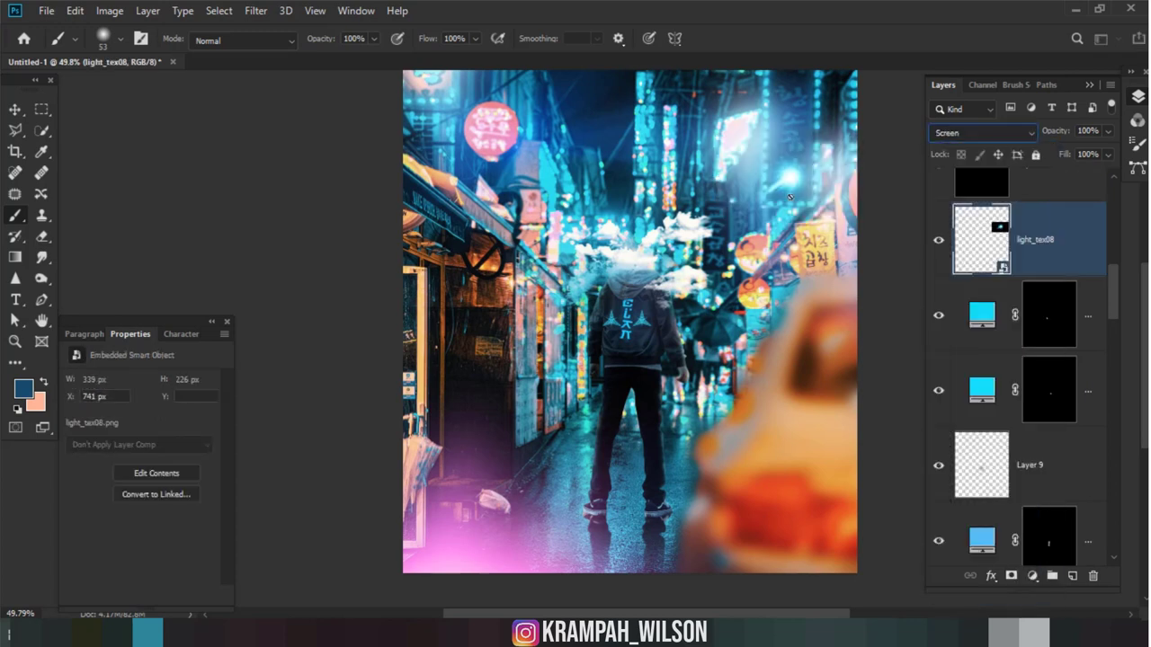
# Step: Place the light_tex08 glow at the figure's right hand and a copy at the left hand
pyautogui.press('v')
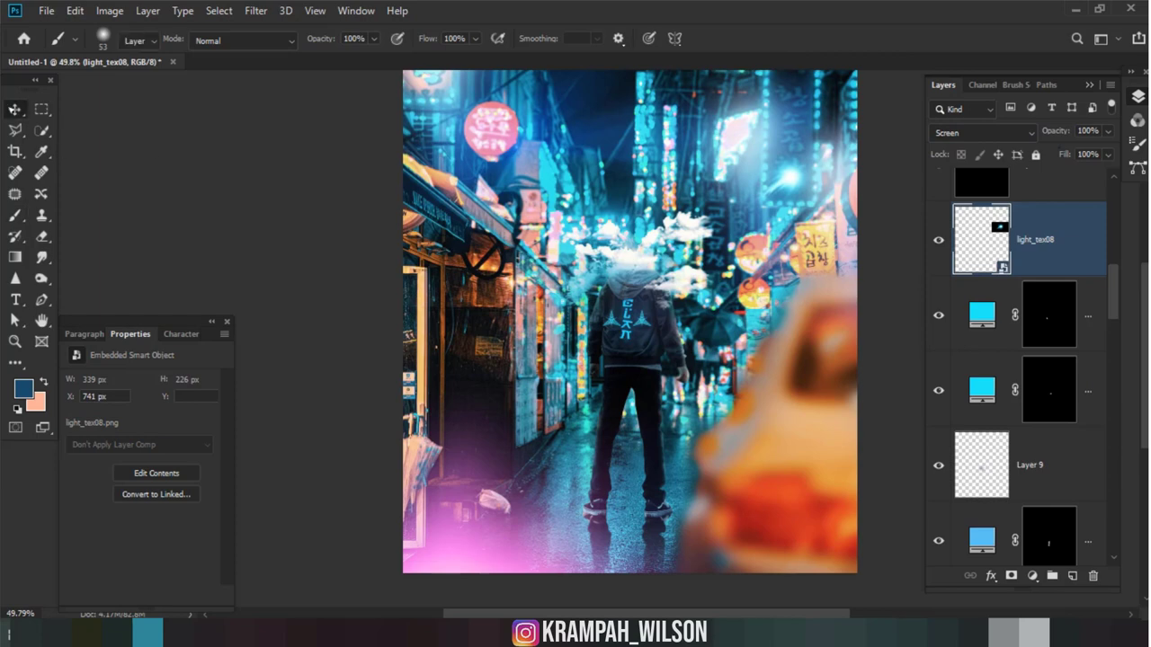
pyautogui.scroll(2, 554, 436)
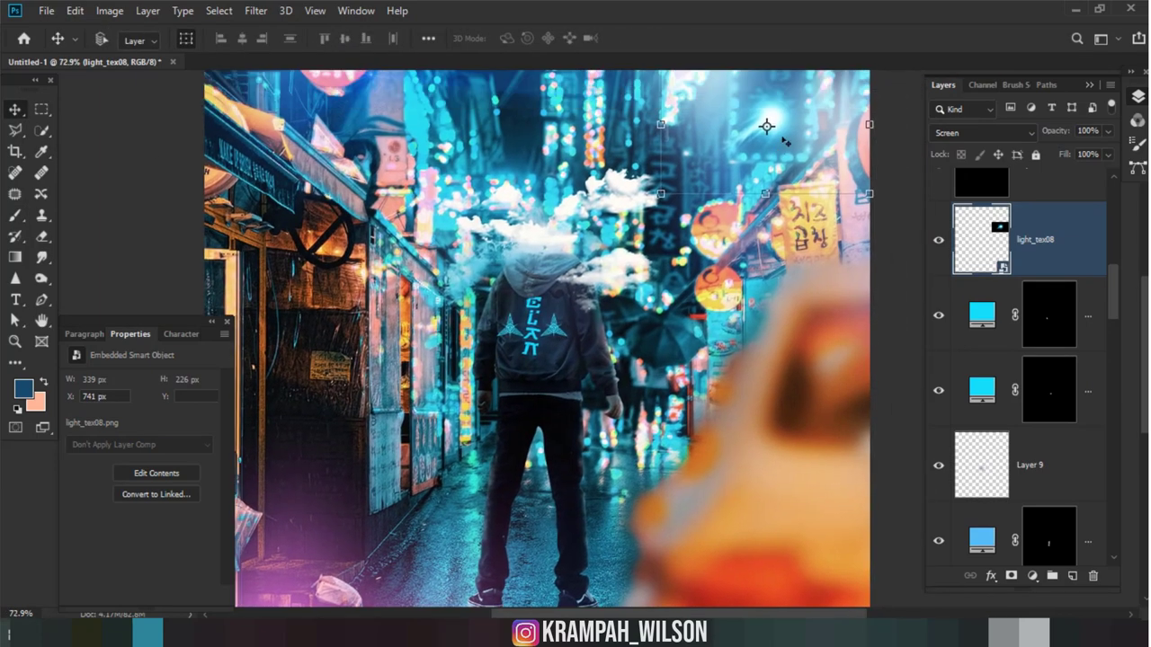
pyautogui.moveTo(765, 120); pyautogui.dragTo(620, 438)
pyautogui.scroll(1, 621, 439)
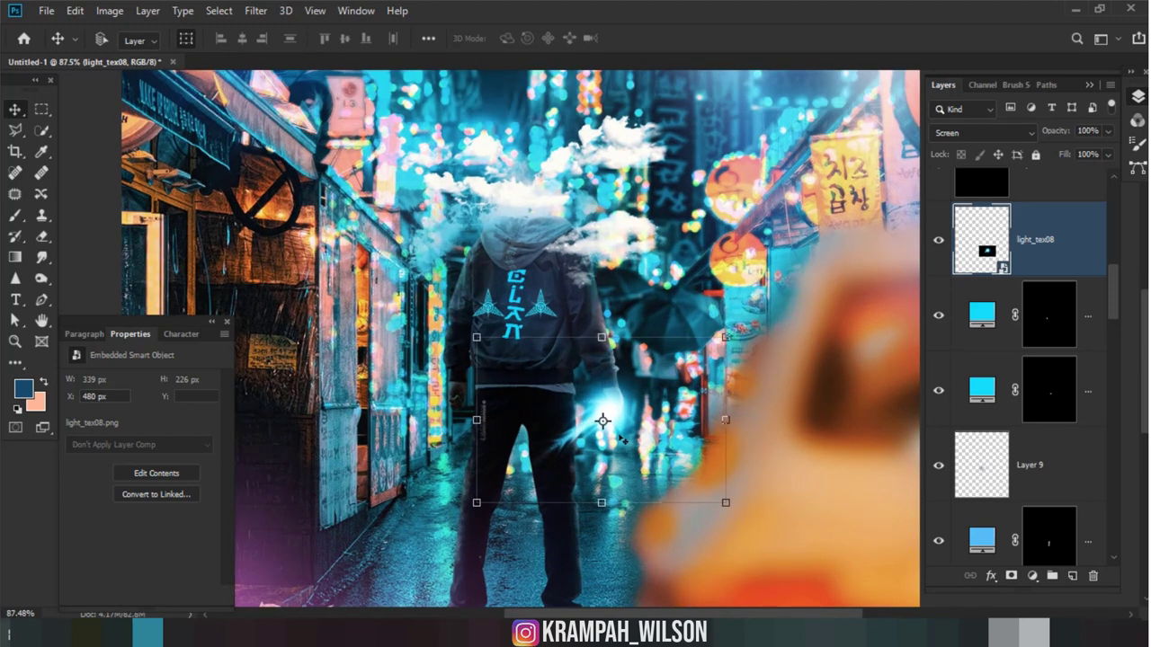
pyautogui.moveTo(620, 439)
pyautogui.mouseDown()
pyautogui.moveTo(636, 435)
pyautogui.moveTo(462, 433)
pyautogui.mouseUp()
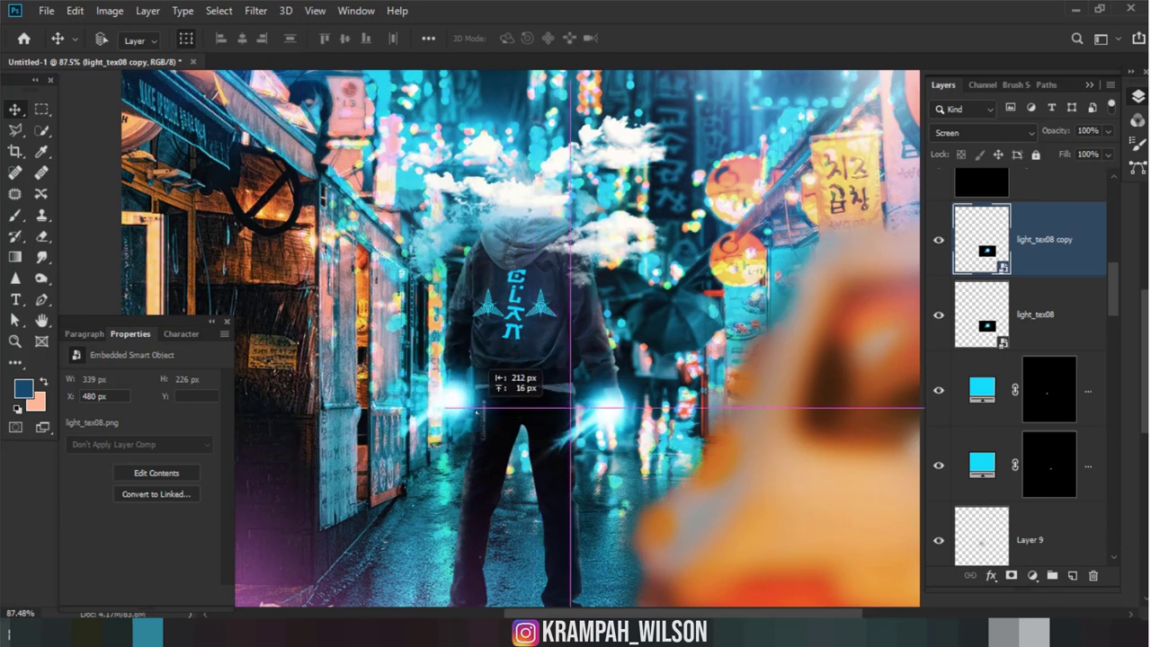
pyautogui.moveTo(463, 433); pyautogui.dragTo(446, 409)
pyautogui.scroll(-3, 576, 387)
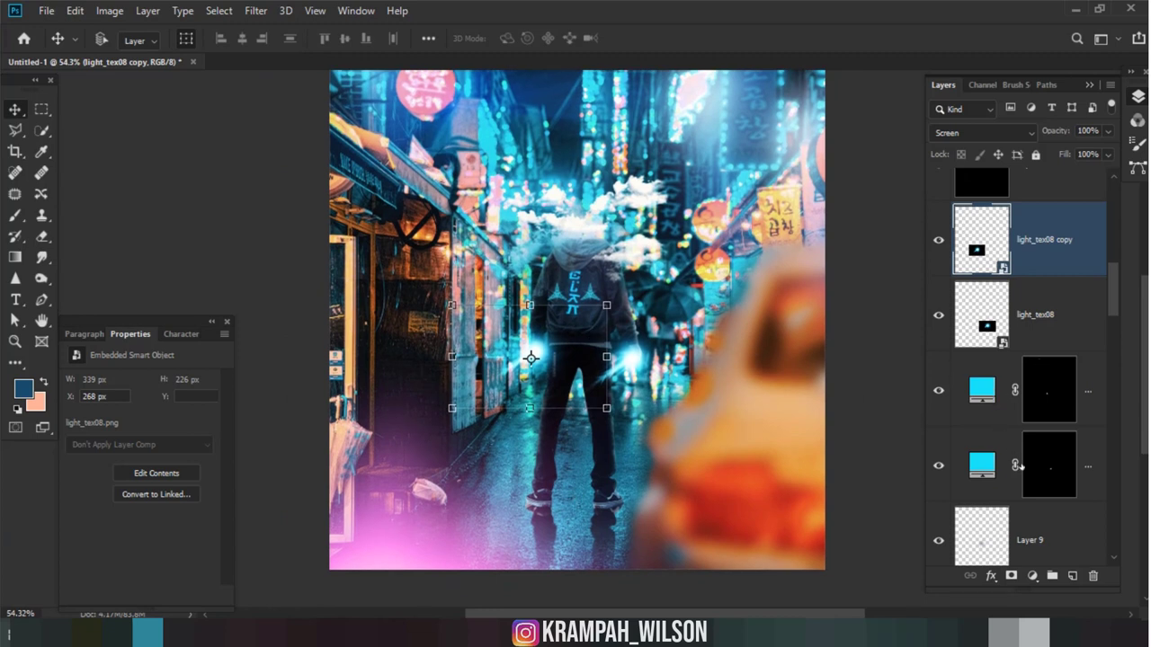
pyautogui.scroll(-3, 1021, 465)
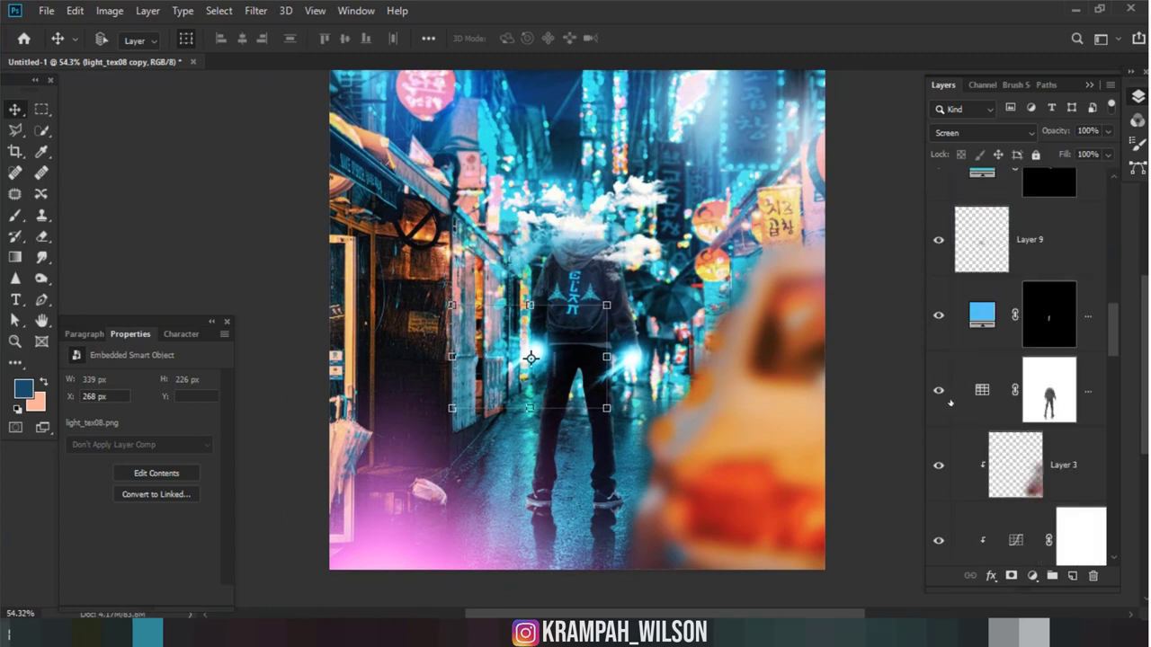
pyautogui.scroll(-1, 1030, 493)
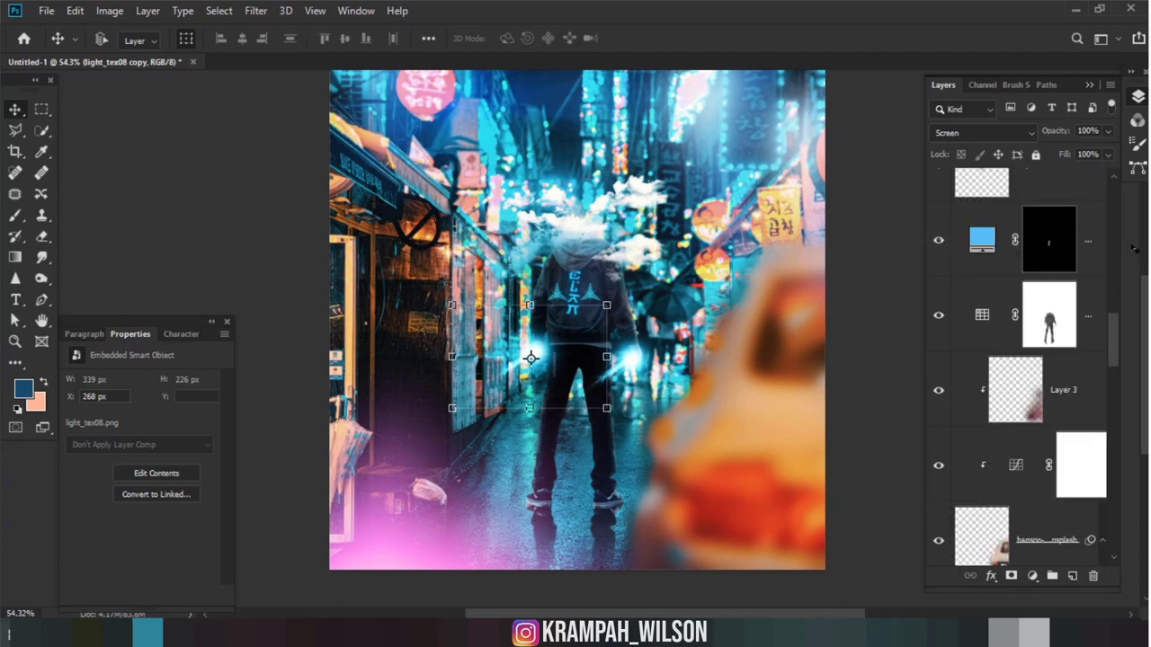
pyautogui.scroll(2, 1068, 286)
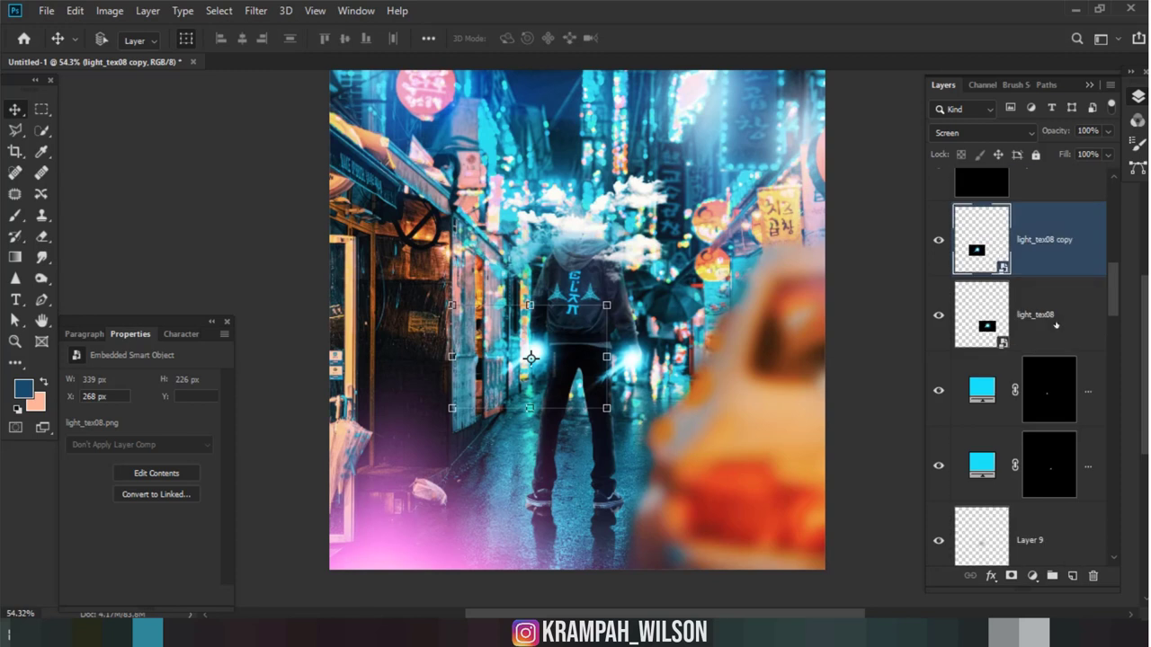
# Step: Set both light_tex08 layers to 92% opacity
pyautogui.click(1057, 319)
pyautogui.keyDown('ctrl'); pyautogui.click(1059, 241); pyautogui.keyUp('ctrl')
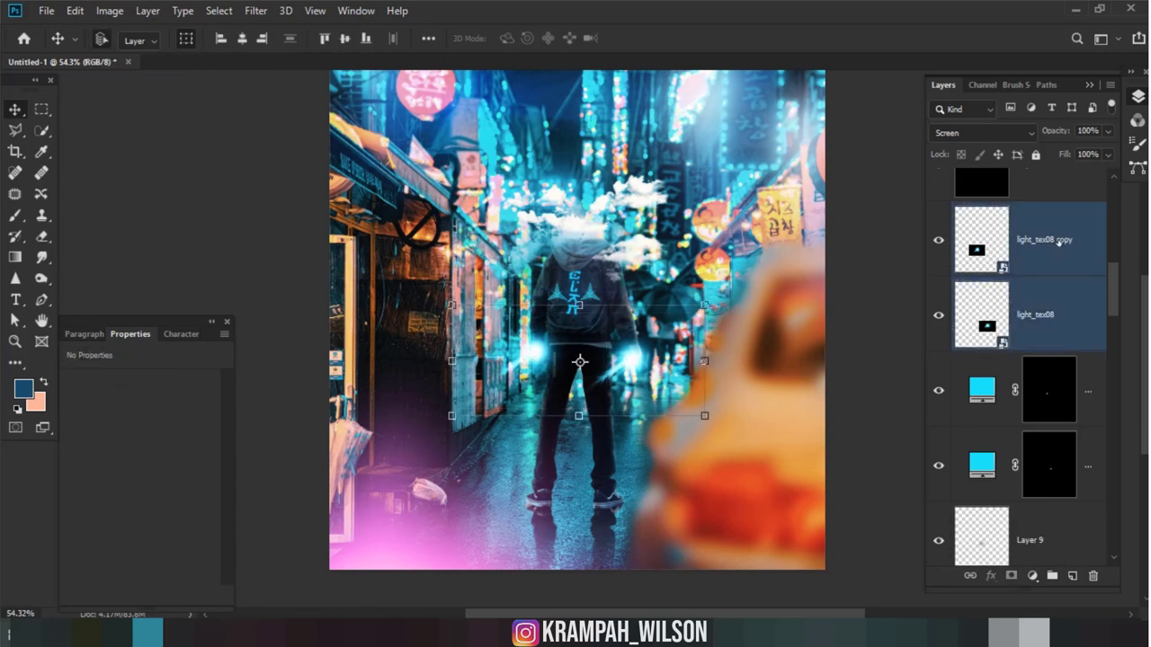
pyautogui.moveTo(1054, 136)
pyautogui.mouseDown()
pyautogui.moveTo(1030, 135)
pyautogui.moveTo(1046, 132)
pyautogui.mouseUp()
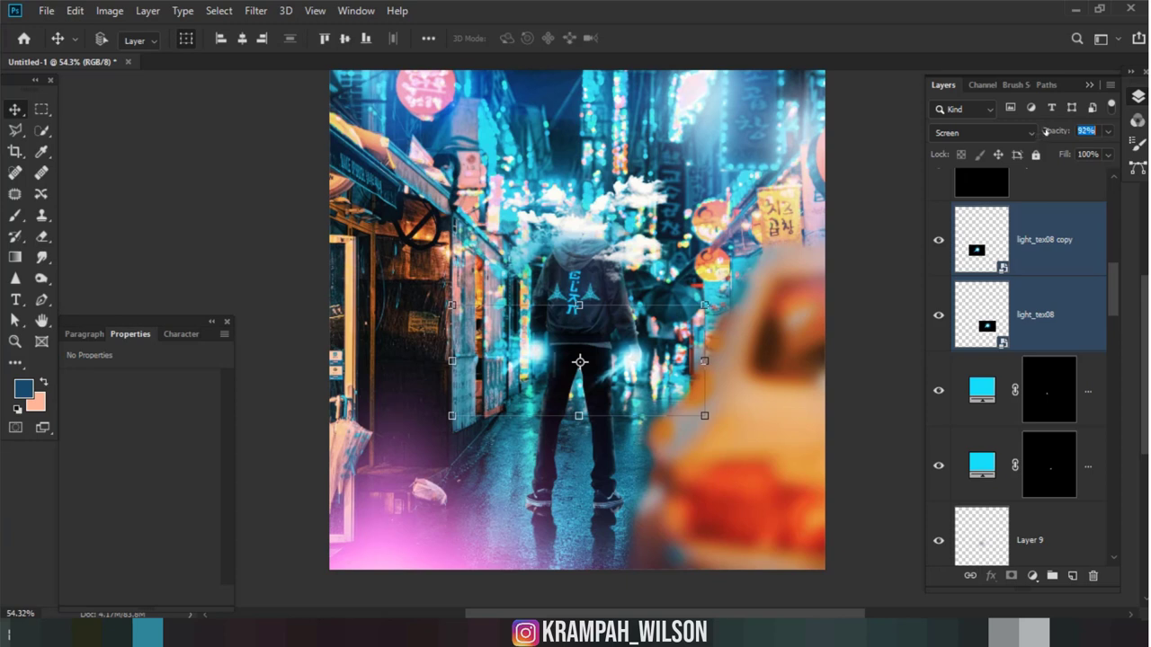
pyautogui.press('Return')
pyautogui.click(1053, 274)
pyautogui.scroll(-5, 1046, 518)
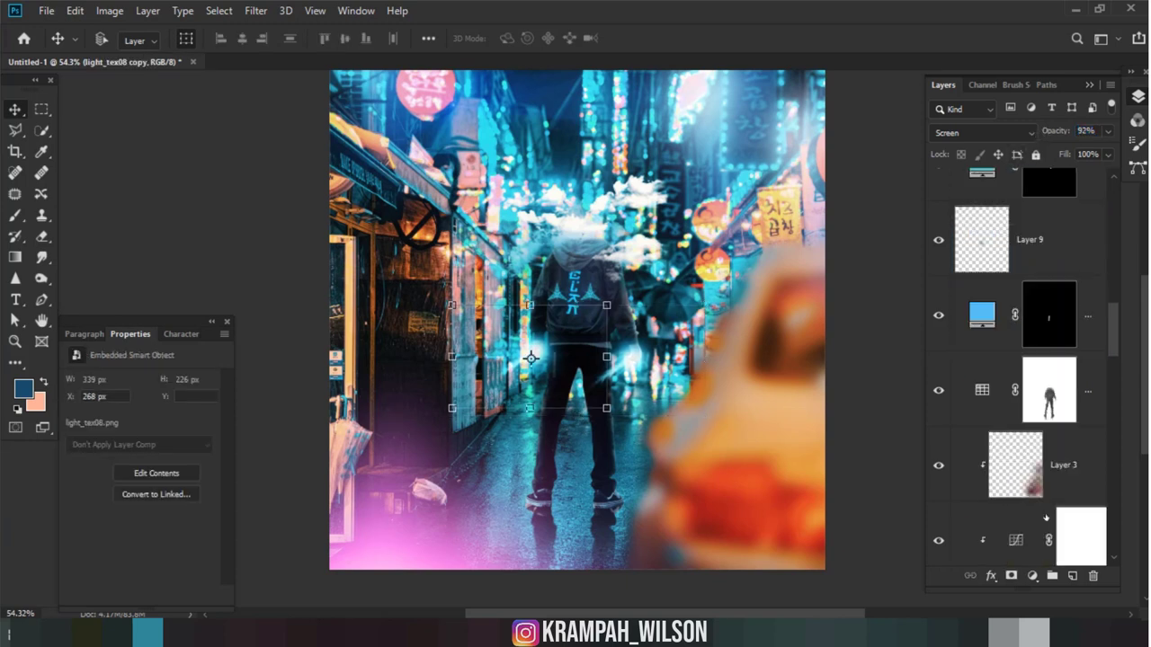
pyautogui.scroll(-3, 1046, 517)
pyautogui.scroll(-3, 1046, 518)
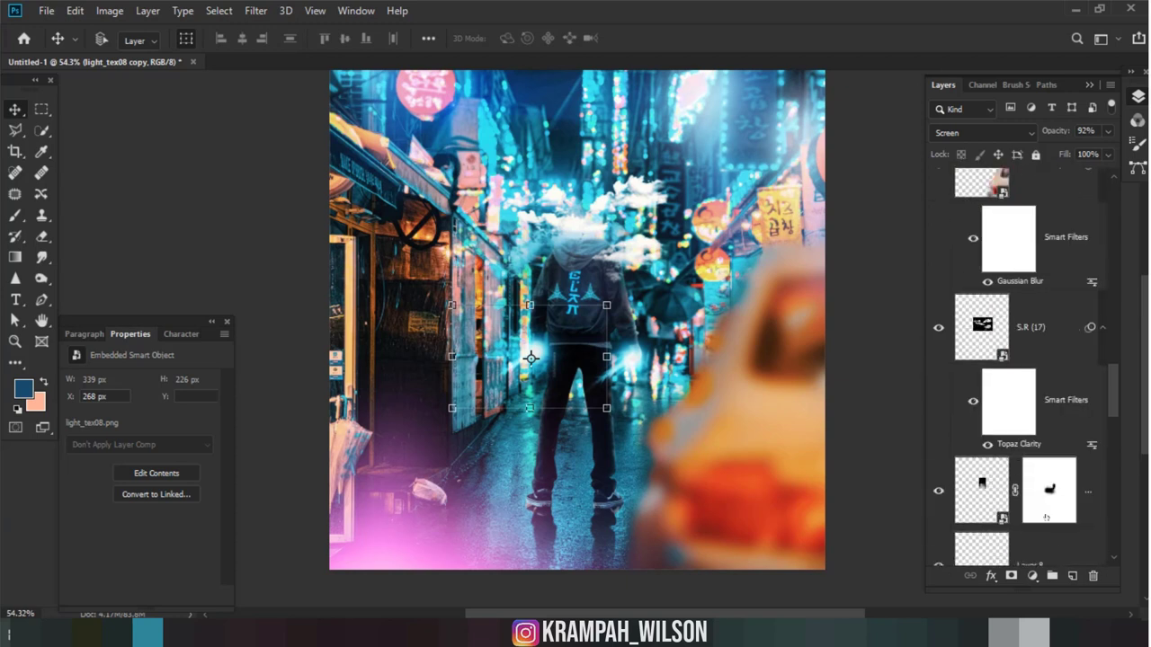
pyautogui.scroll(-3, 1045, 518)
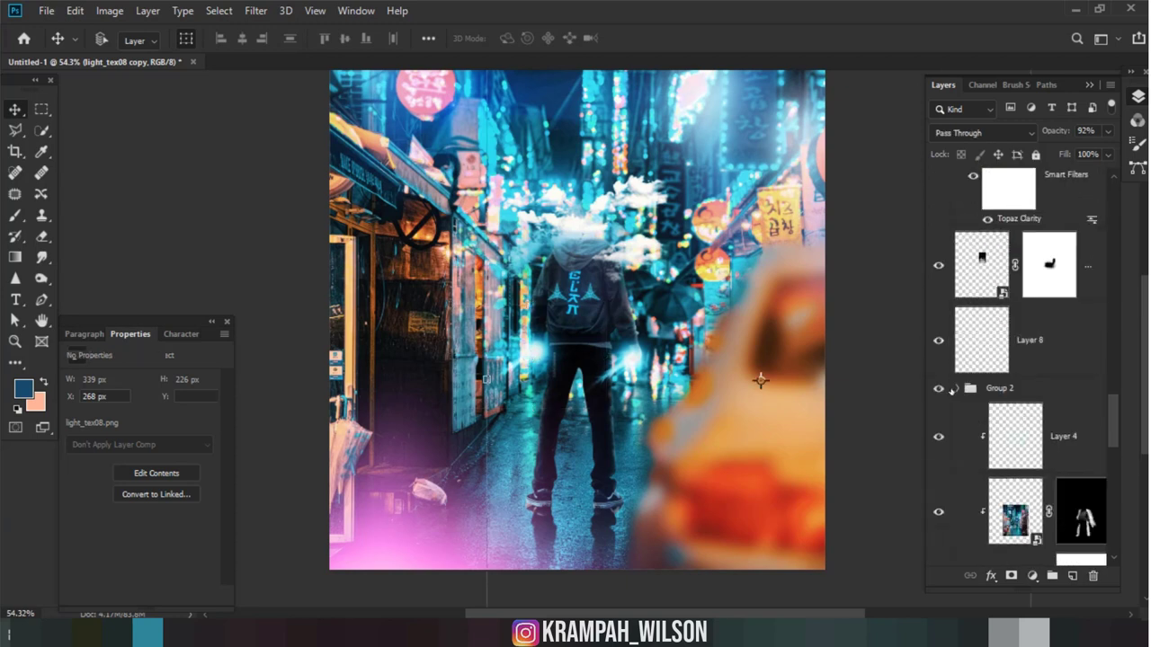
# Step: Create a new Layer 10 above Layer 4 and clip it to Layer 4
pyautogui.click(1001, 388)
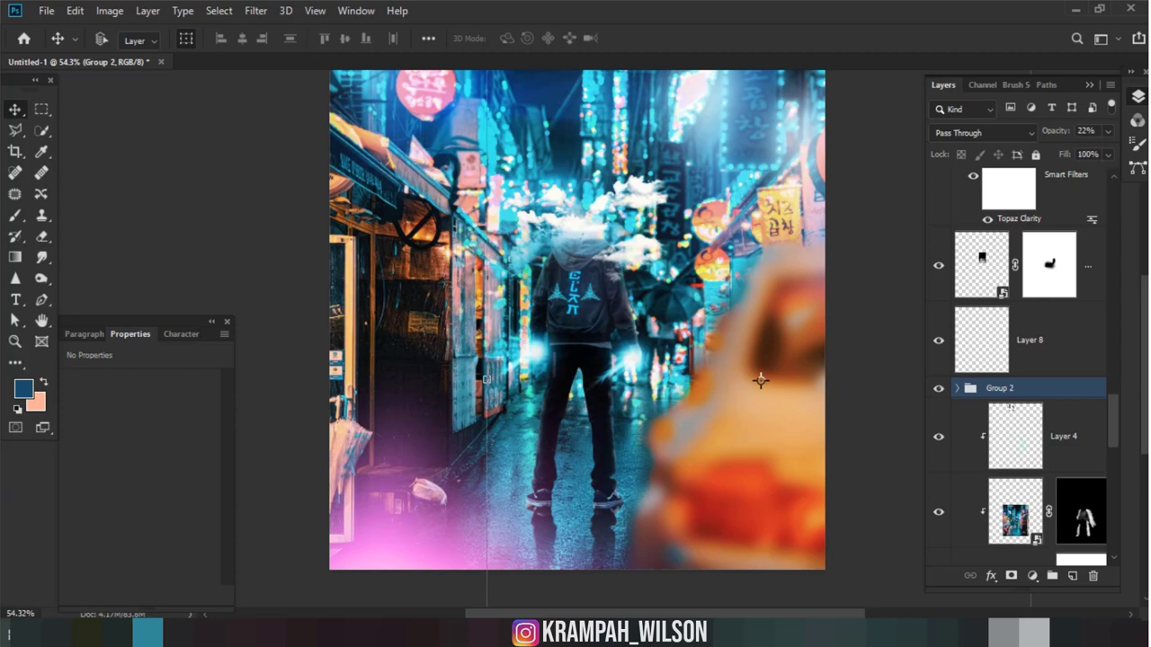
pyautogui.scroll(1, 1034, 386)
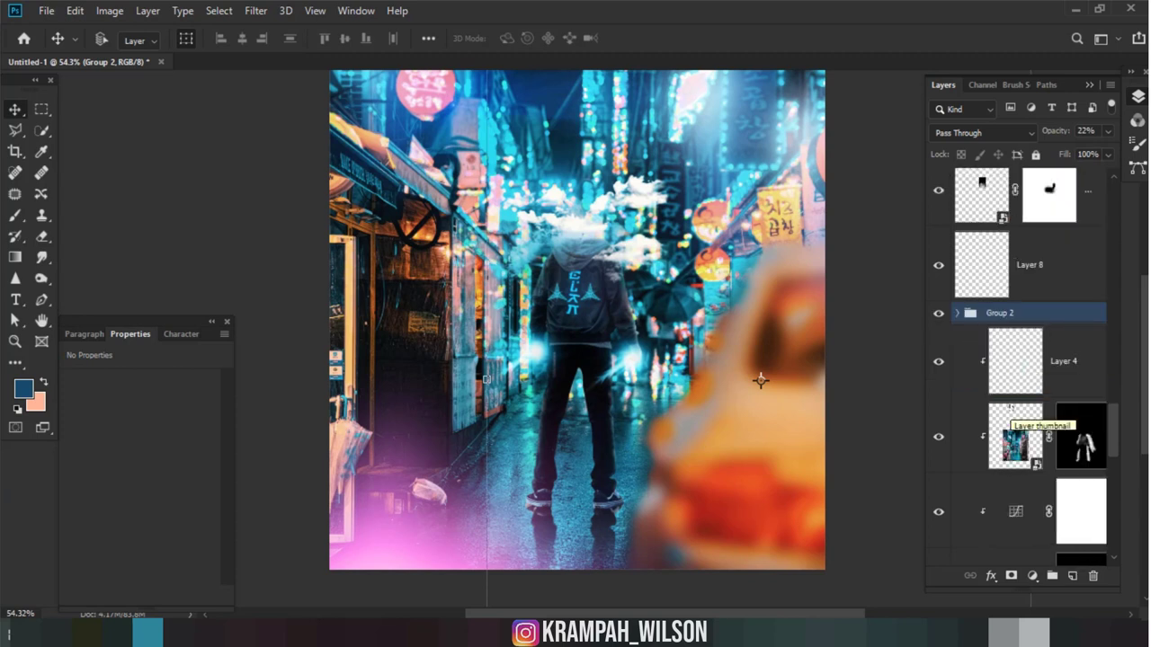
pyautogui.click(1034, 377)
pyautogui.click(1072, 576)
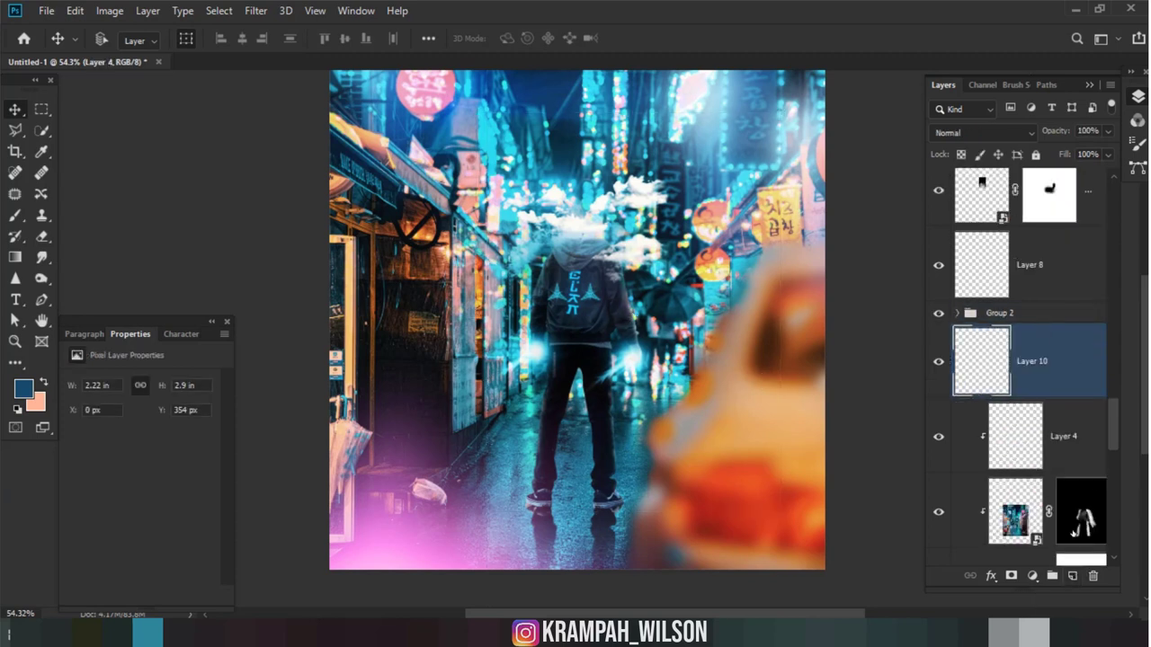
pyautogui.keyDown('alt'); pyautogui.click(989, 352); pyautogui.keyUp('alt')
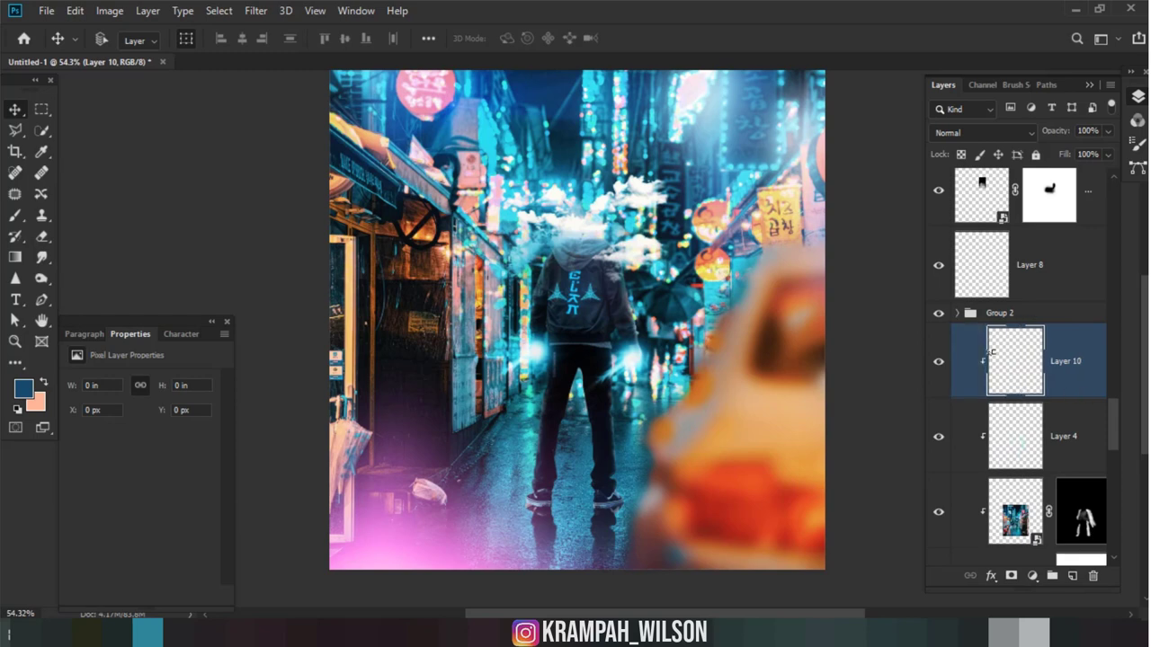
pyautogui.scroll(3, 559, 483)
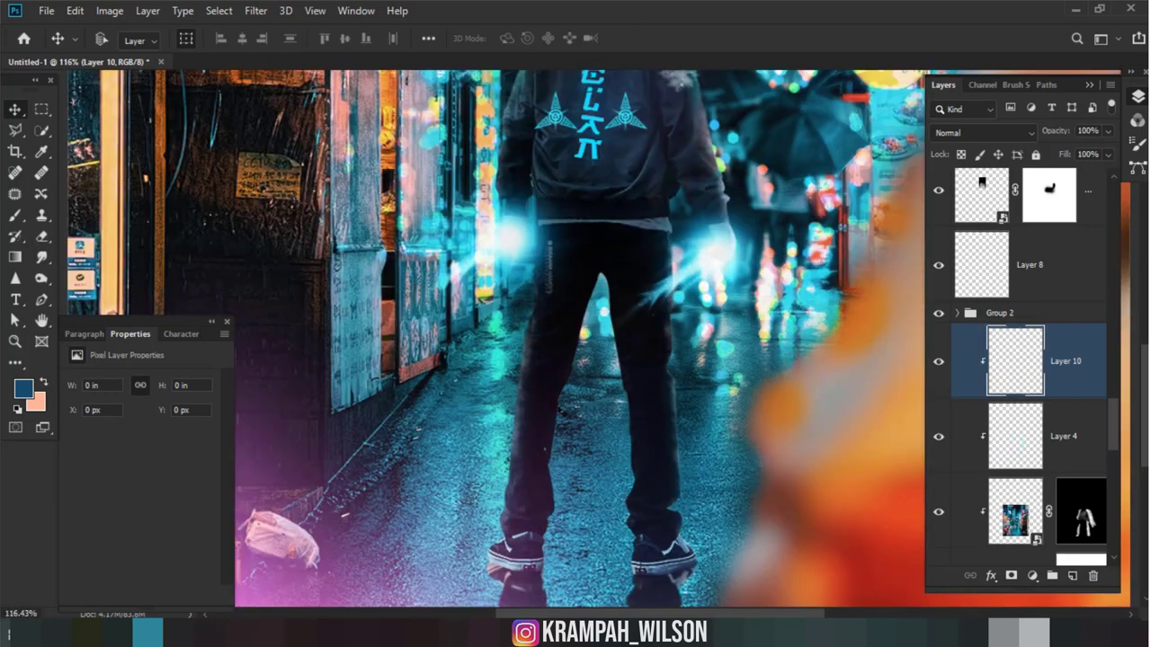
# Step: Paint light cyan sampled from the hand glow along both legs' edges
pyautogui.press('b')
pyautogui.scroll(2, 547, 399)
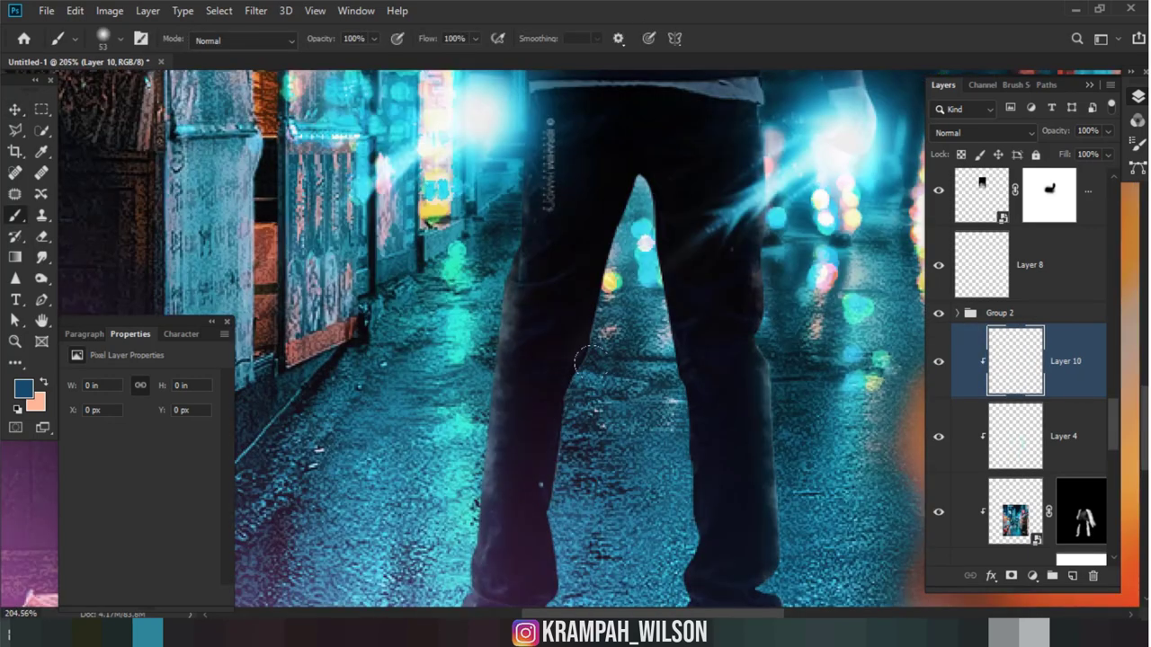
pyautogui.keyDown('alt'); pyautogui.click(476, 135); pyautogui.keyUp('alt')
pyautogui.click(485, 117)
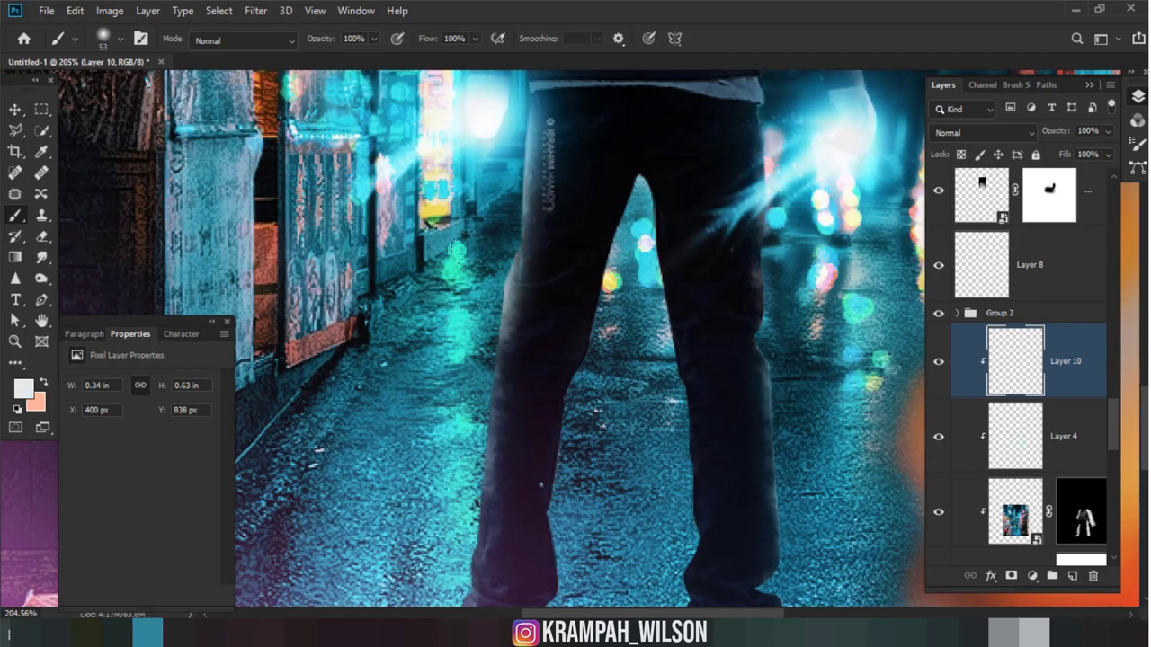
pyautogui.click(395, 539)
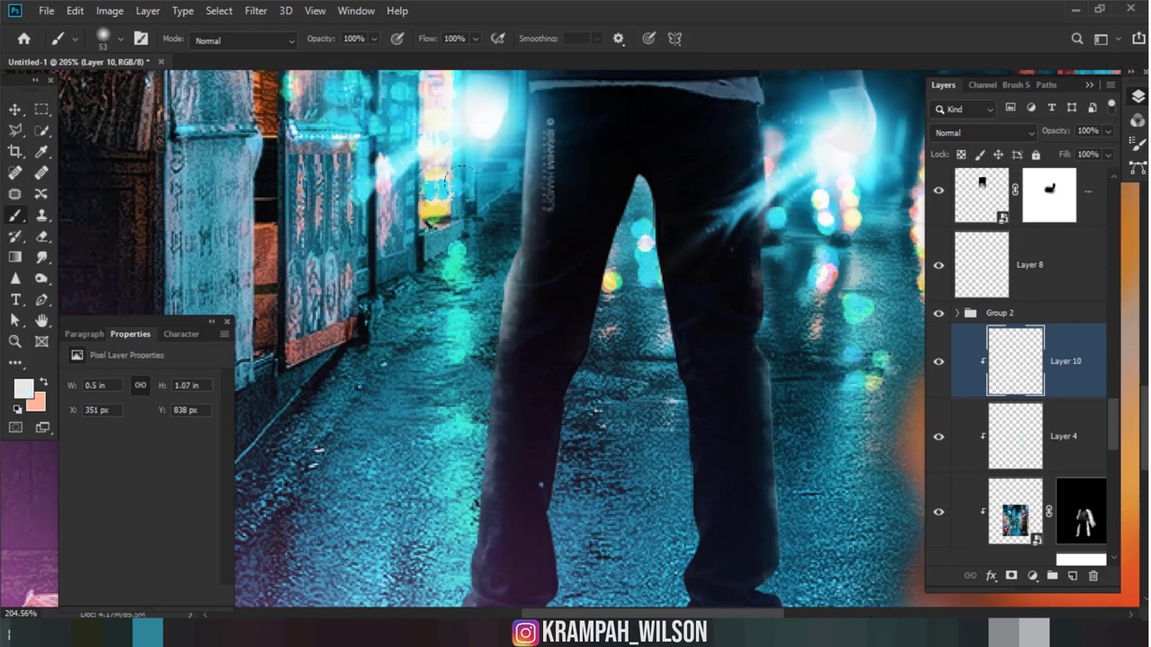
pyautogui.keyDown('alt'); pyautogui.click(476, 110); pyautogui.keyUp('alt')
pyautogui.moveTo(524, 223); pyautogui.dragTo(500, 385)
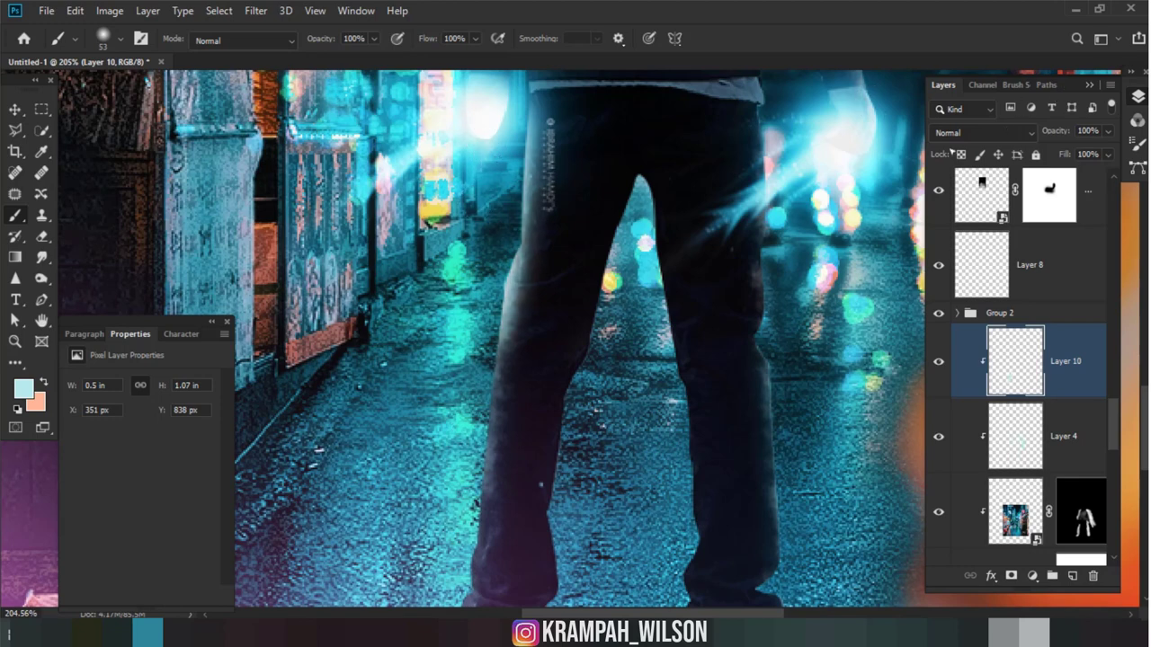
pyautogui.moveTo(506, 349); pyautogui.dragTo(493, 520)
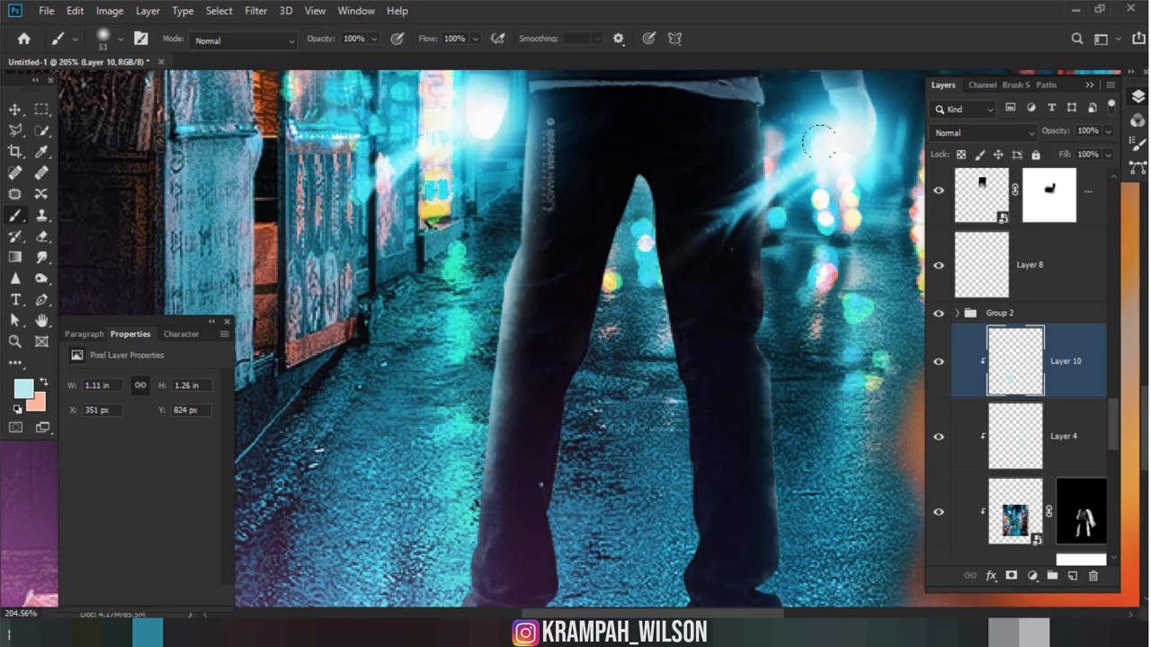
pyautogui.moveTo(758, 279); pyautogui.dragTo(767, 550)
pyautogui.scroll(-3, 809, 369)
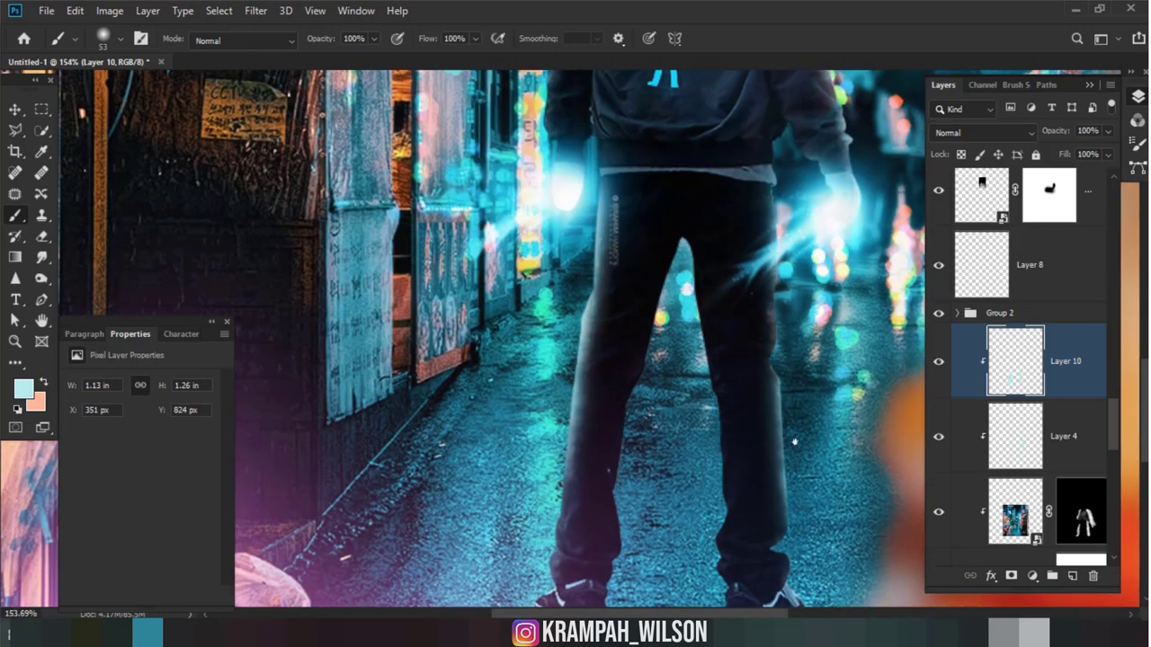
# Step: Set Layer 10 to Color Dodge and paint faint glow on the lower legs at 26% brush opacity
pyautogui.click(983, 132)
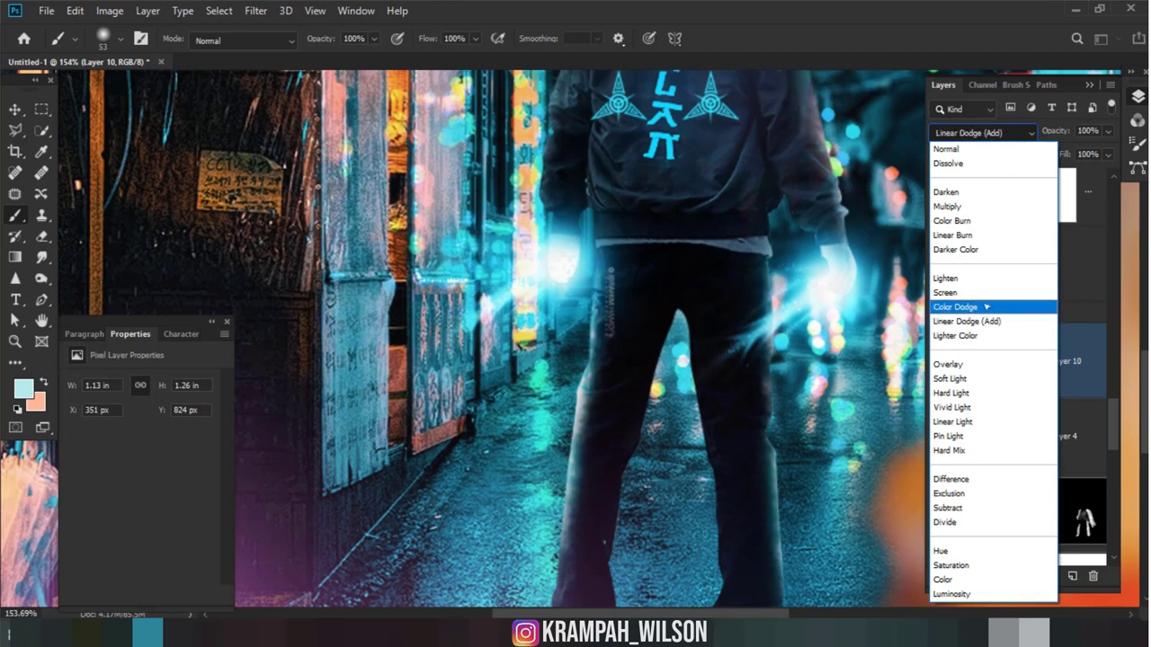
pyautogui.click(984, 307)
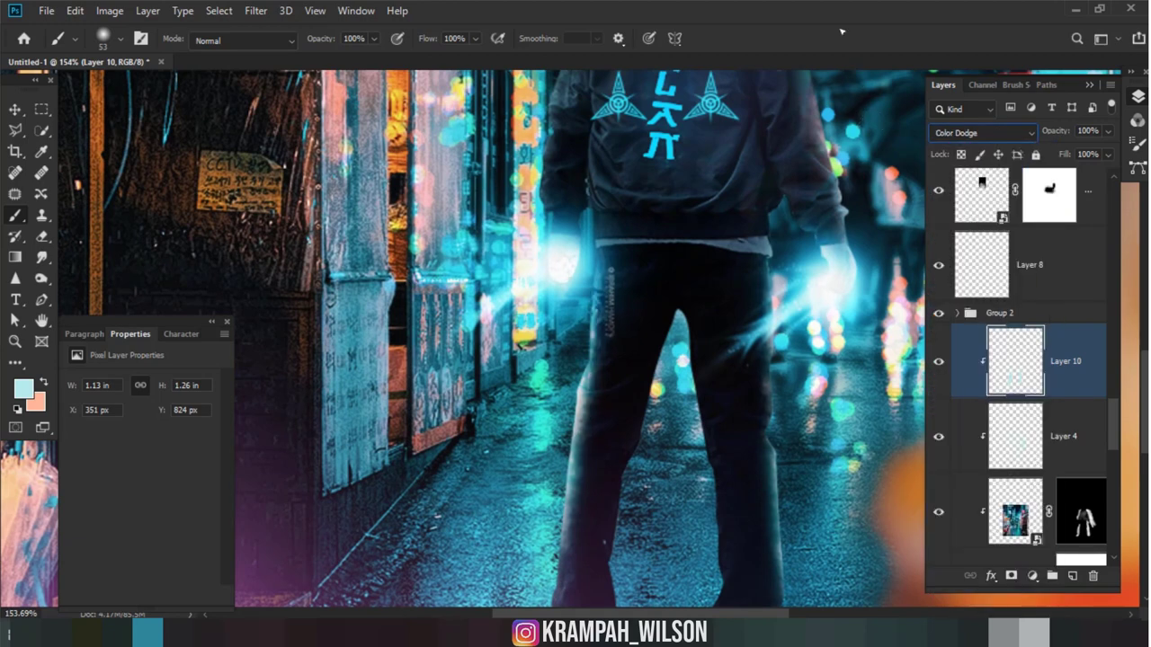
pyautogui.moveTo(329, 43); pyautogui.dragTo(279, 43)
pyautogui.moveTo(780, 264); pyautogui.dragTo(801, 311)
pyautogui.moveTo(791, 420)
pyautogui.mouseDown()
pyautogui.moveTo(812, 522)
pyautogui.moveTo(708, 388)
pyautogui.mouseUp()
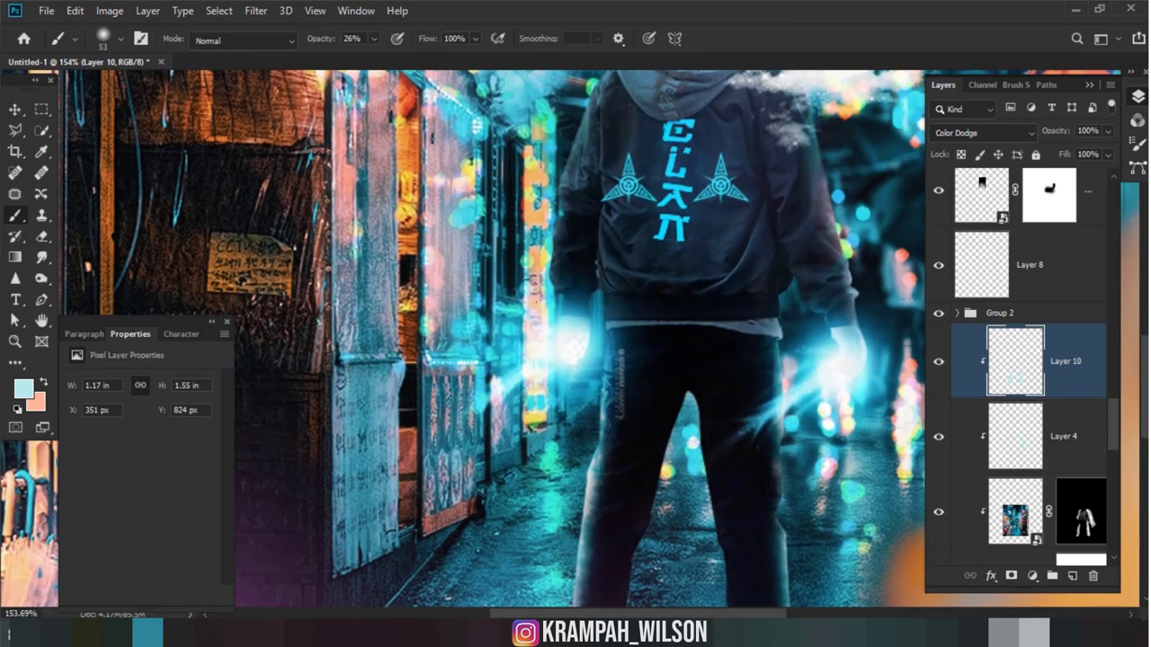
# Step: Extend the cyan glow up the figure and along both sides of the jacket
pyautogui.moveTo(515, 86); pyautogui.dragTo(502, 358)
pyautogui.moveTo(570, 129); pyautogui.dragTo(570, 208)
pyautogui.moveTo(570, 137); pyautogui.dragTo(570, 295)
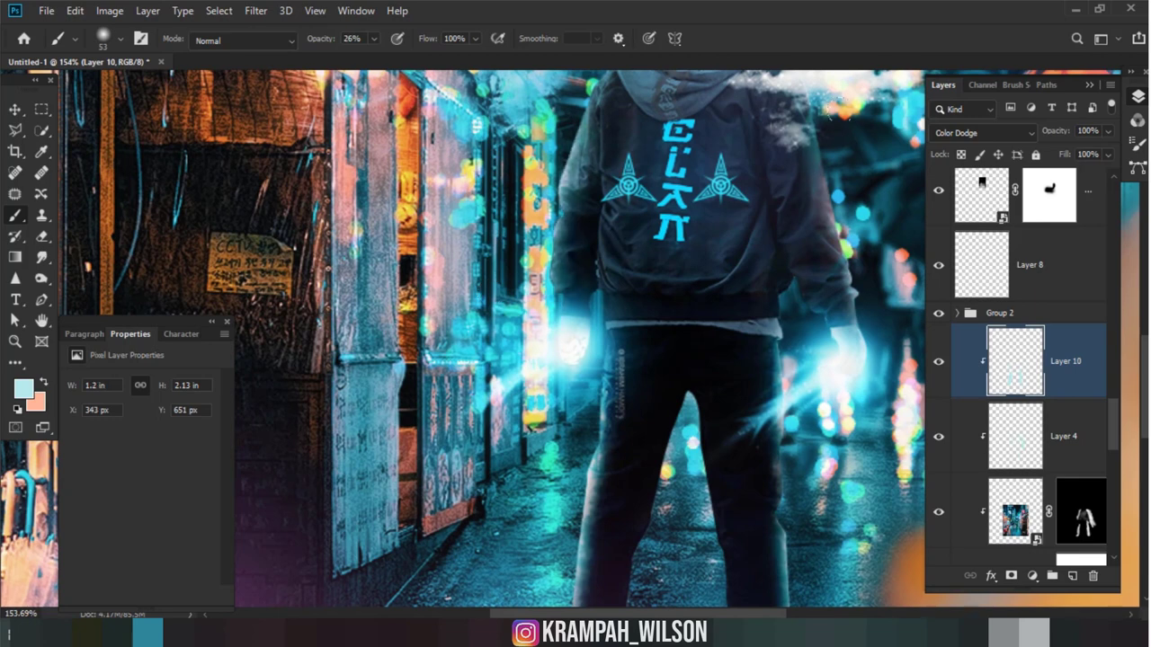
pyautogui.moveTo(838, 160); pyautogui.dragTo(836, 298)
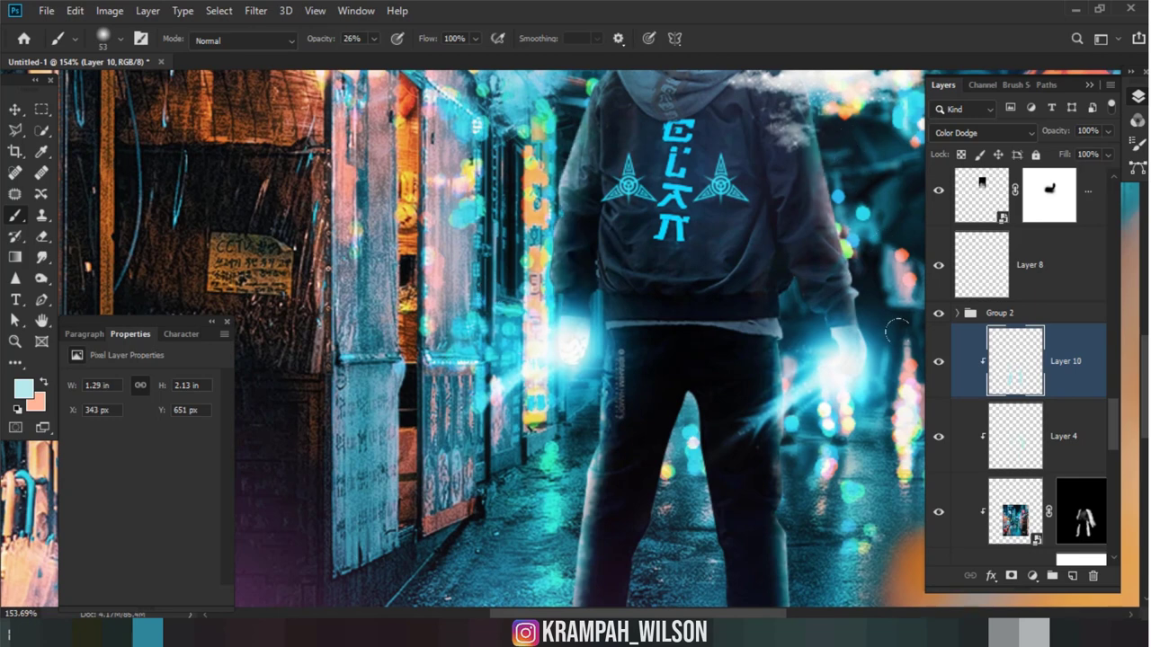
pyautogui.moveTo(840, 158); pyautogui.dragTo(836, 298)
pyautogui.scroll(-1, 811, 357)
pyautogui.scroll(-1, 791, 356)
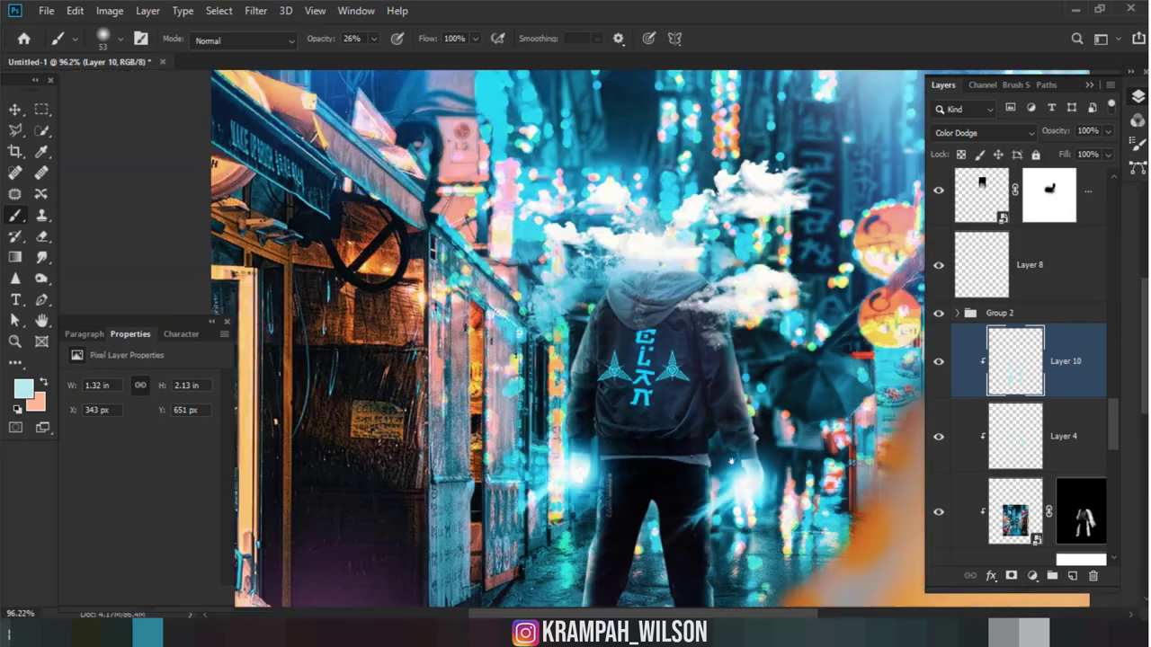
pyautogui.scroll(-1, 730, 355)
pyautogui.scroll(-1, 730, 357)
pyautogui.scroll(-1, 711, 378)
pyautogui.scroll(-1, 693, 400)
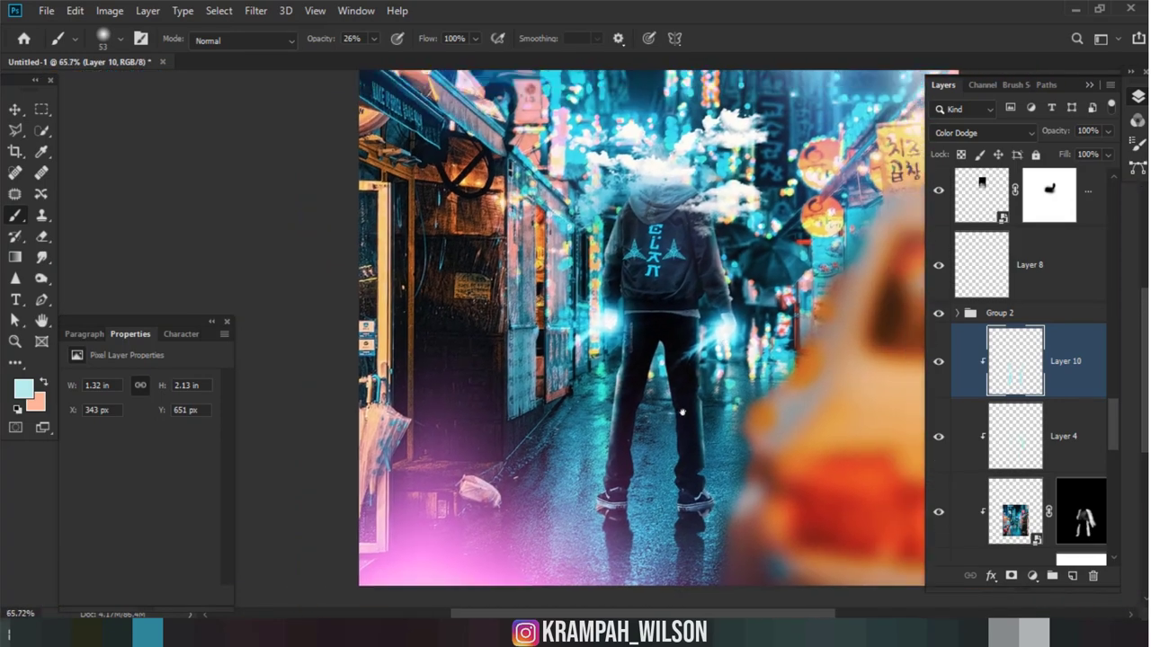
pyautogui.scroll(-2, 682, 414)
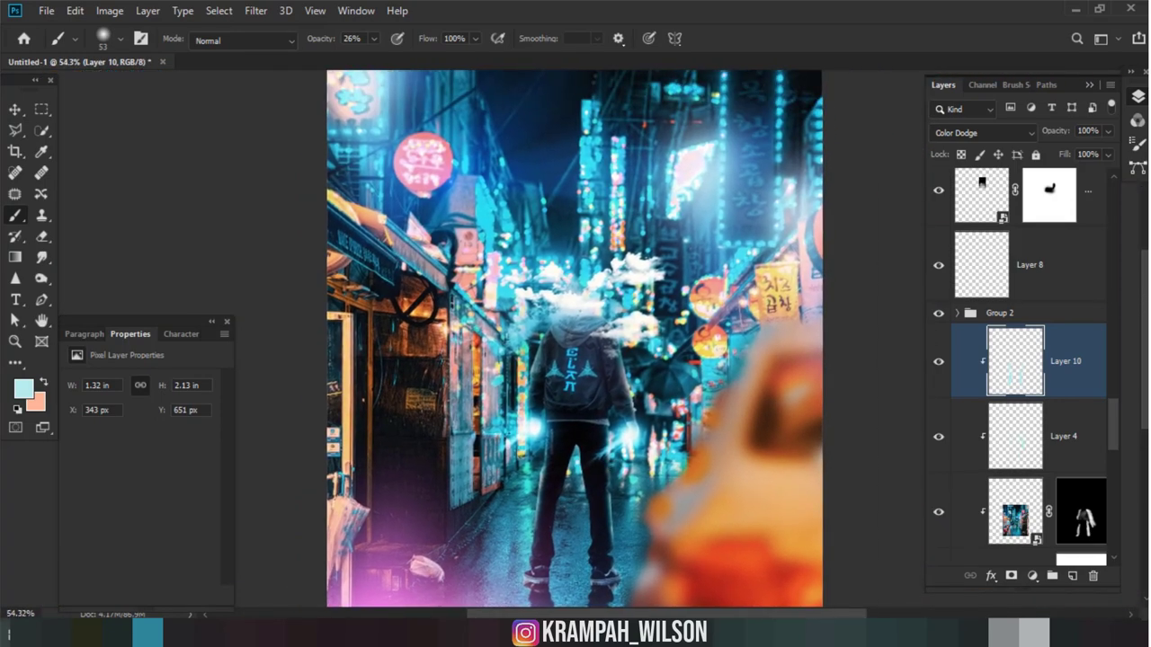
pyautogui.scroll(-2, 786, 429)
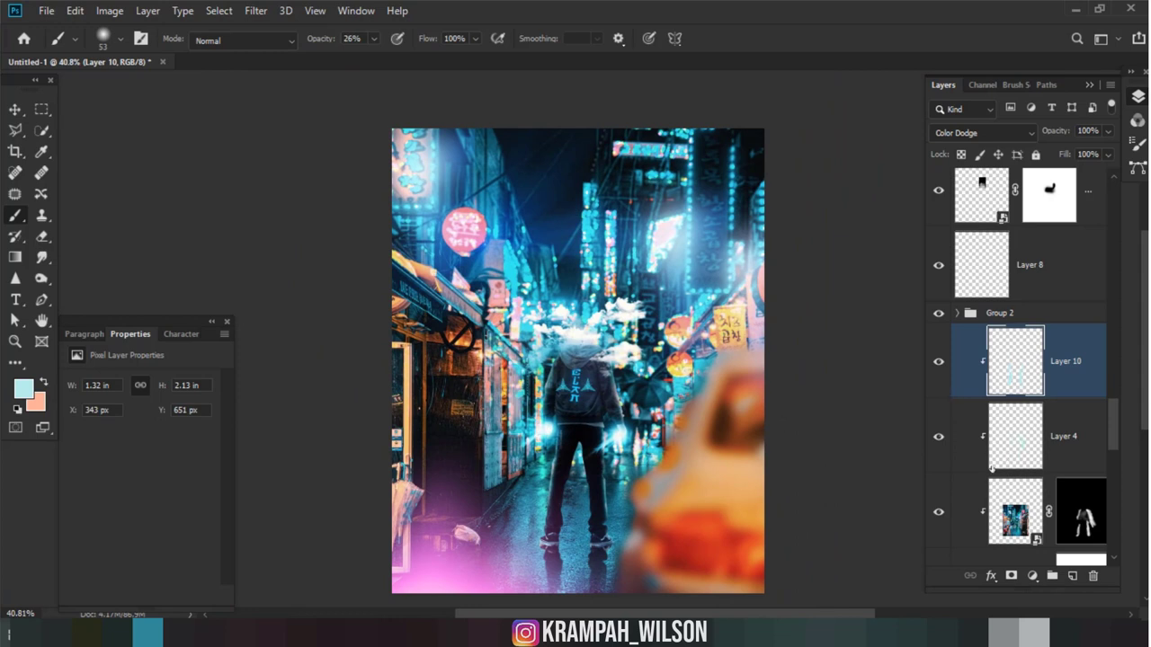
# Step: Move the Curves adjustment layer above Layer 3, the blurred car
pyautogui.scroll(3, 992, 468)
pyautogui.scroll(3, 992, 469)
pyautogui.scroll(3, 992, 469)
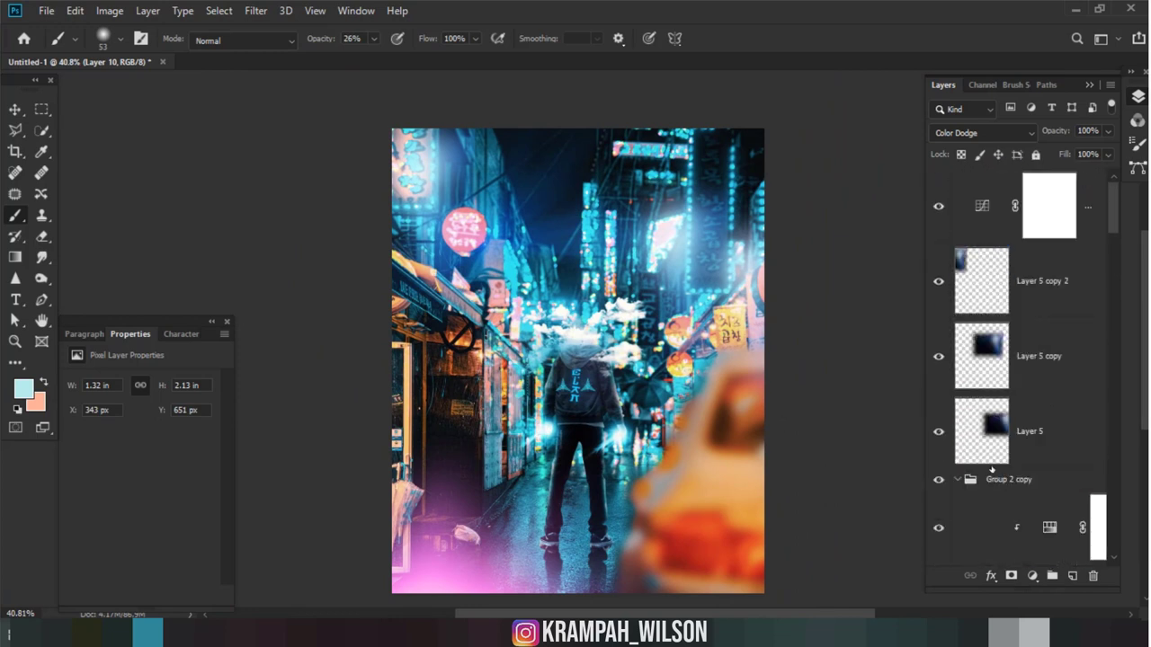
pyautogui.scroll(-3, 992, 468)
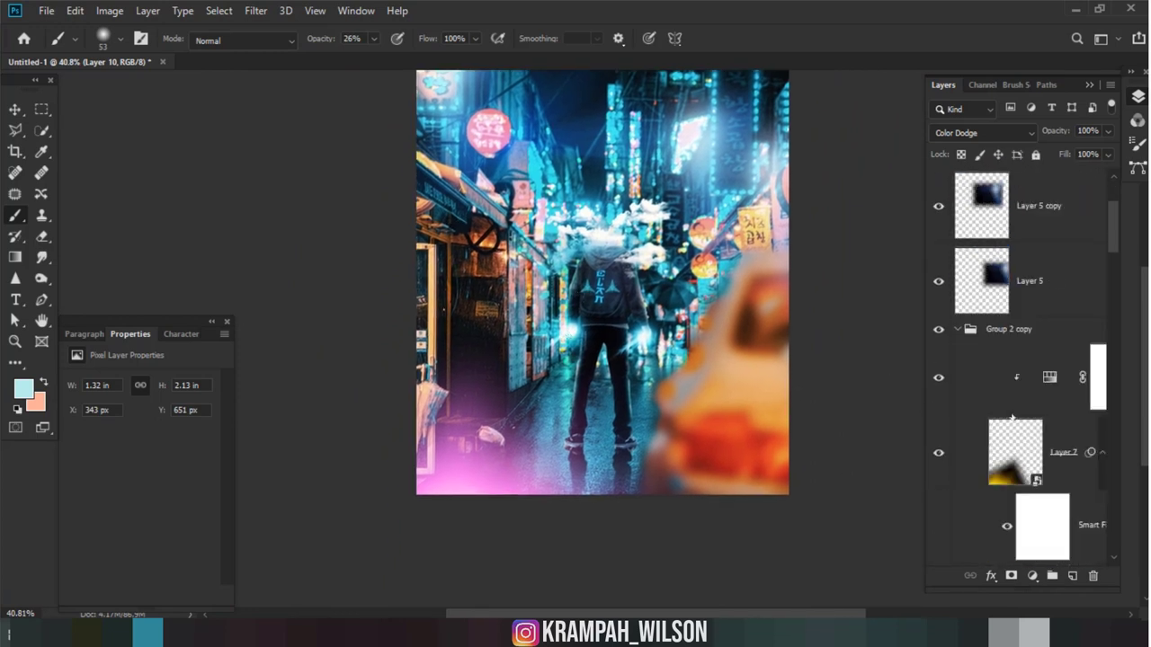
pyautogui.scroll(-3, 1007, 432)
pyautogui.scroll(-3, 1012, 419)
pyautogui.scroll(-3, 1011, 418)
pyautogui.scroll(-3, 1012, 418)
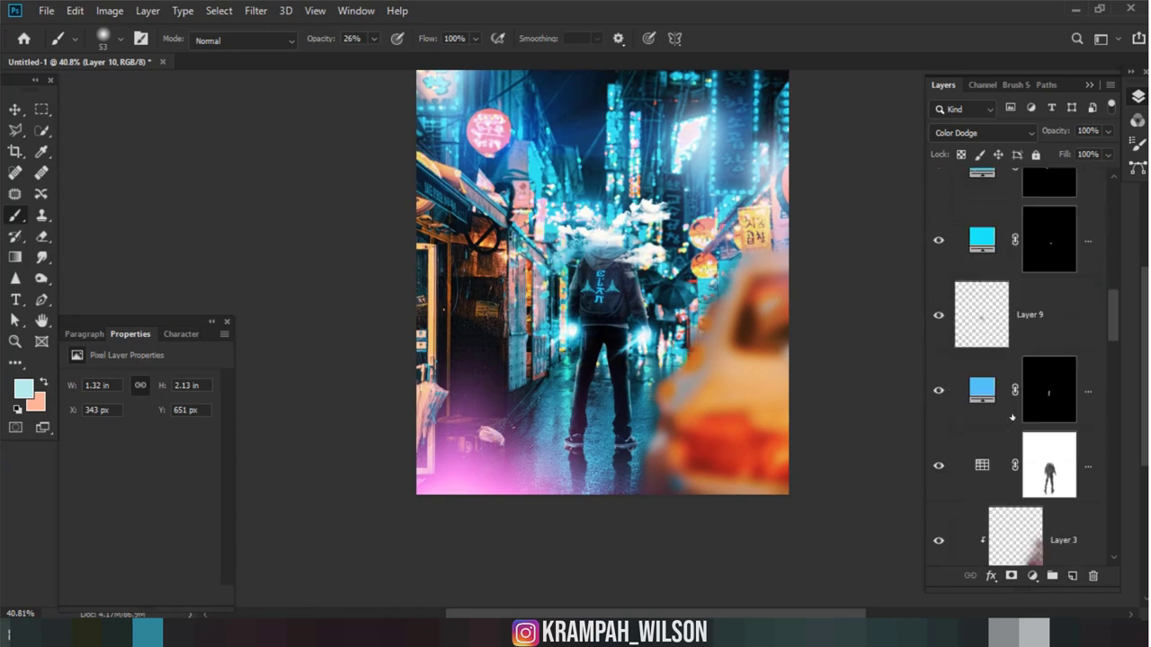
pyautogui.scroll(-3, 1012, 418)
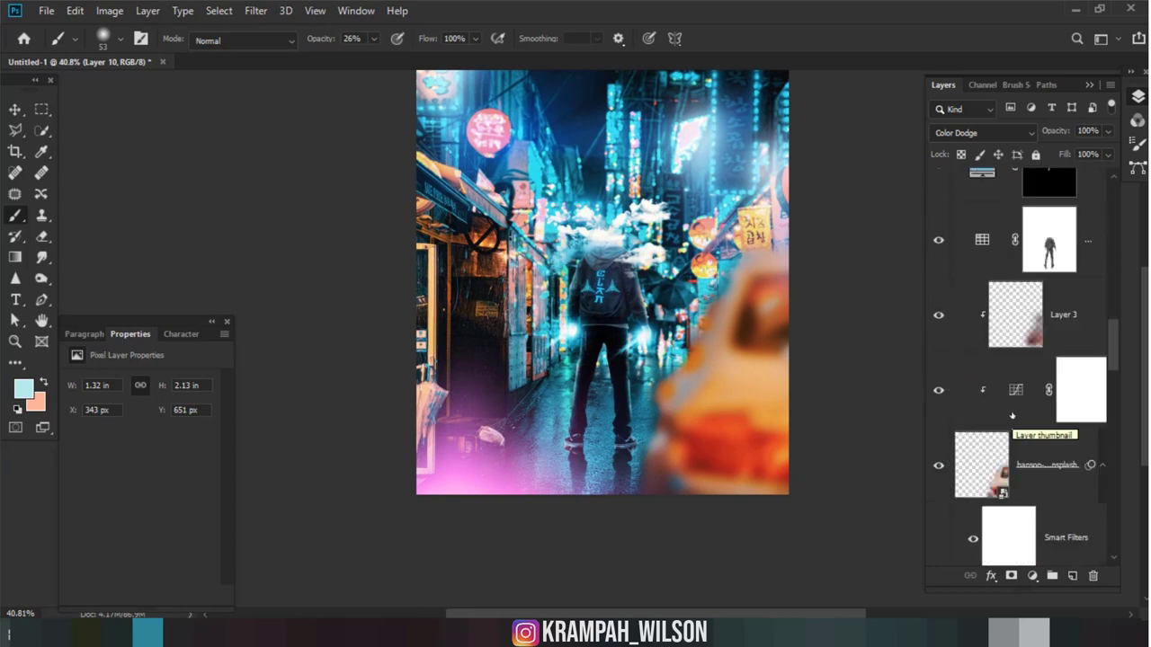
pyautogui.click(1023, 329)
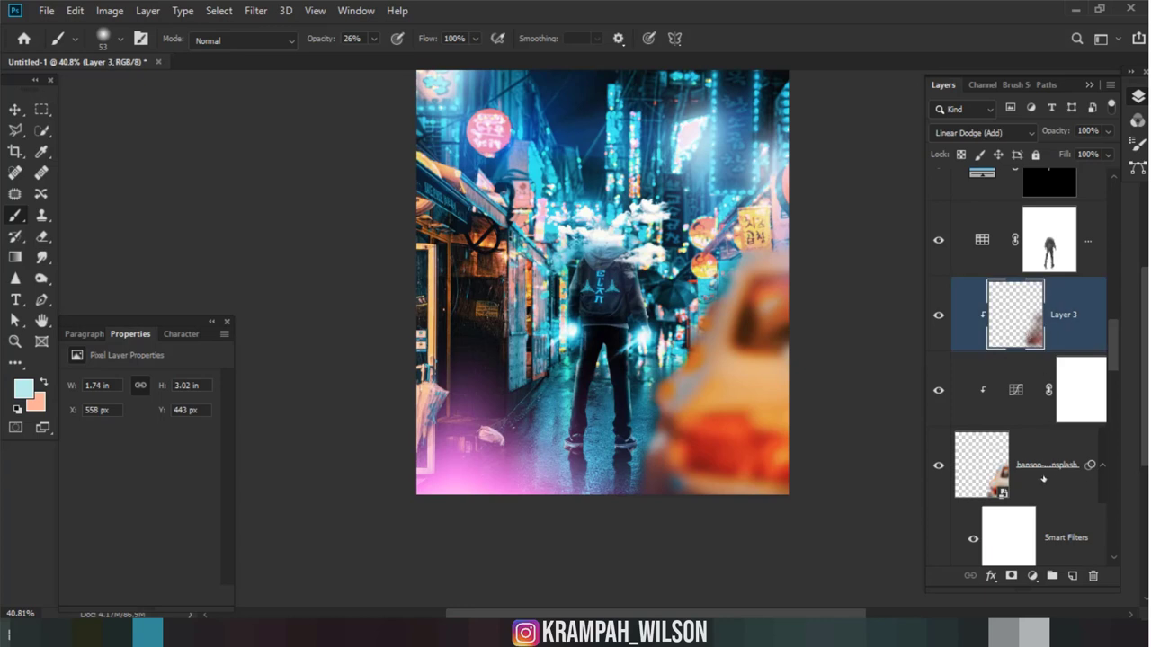
pyautogui.click(1019, 396)
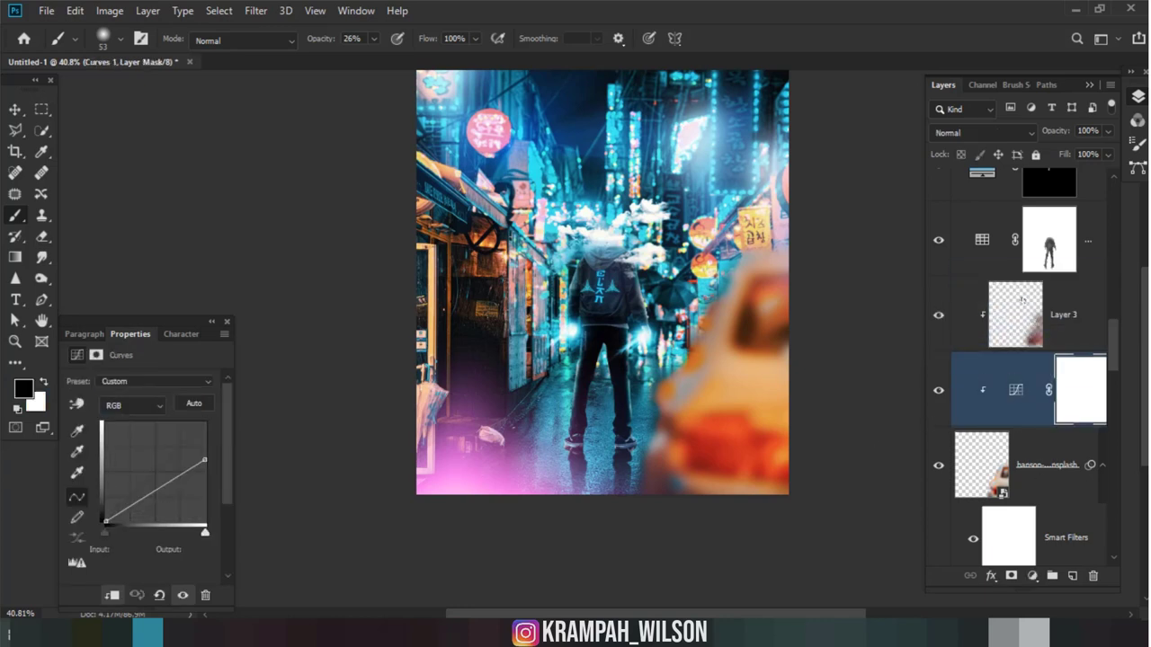
pyautogui.moveTo(1023, 300); pyautogui.dragTo(1023, 289)
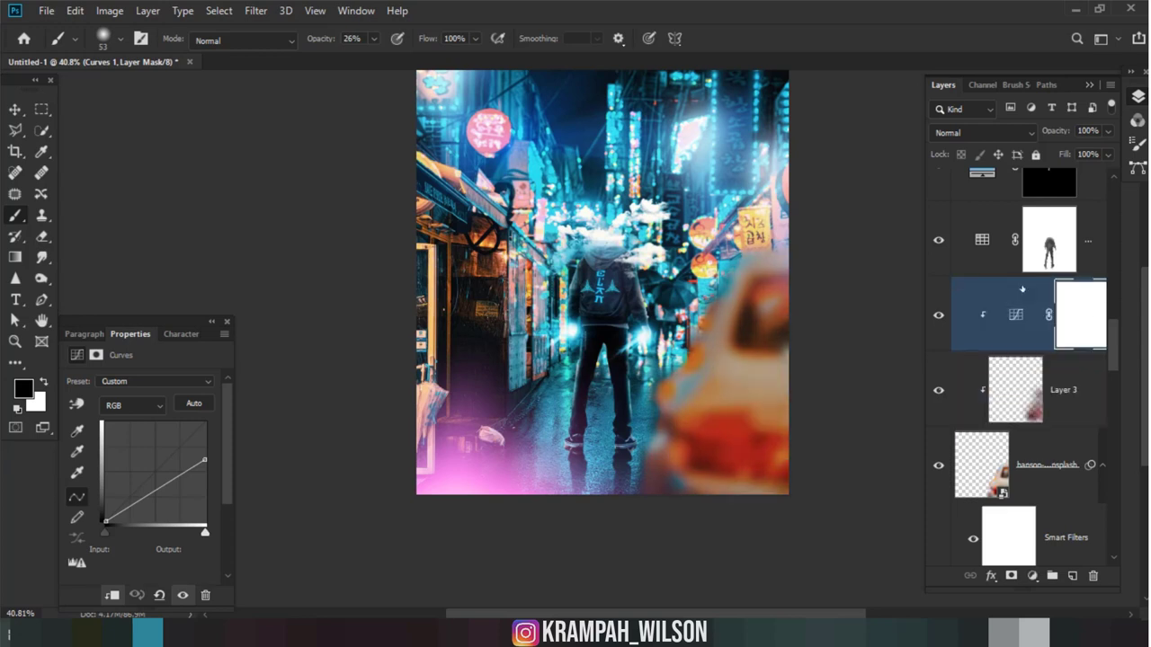
# Step: Pull the curve's highlights down and load Layer 3's car shape as a selection
pyautogui.moveTo(208, 459)
pyautogui.mouseDown()
pyautogui.moveTo(204, 493)
pyautogui.moveTo(205, 479)
pyautogui.mouseUp()
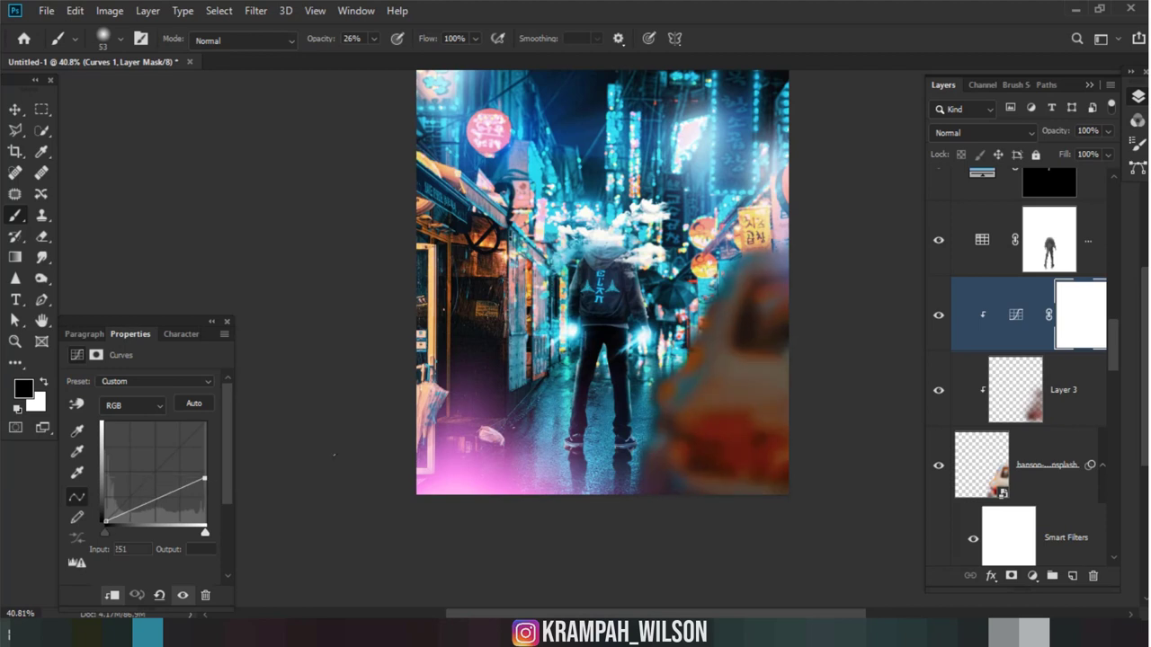
pyautogui.click(1046, 389)
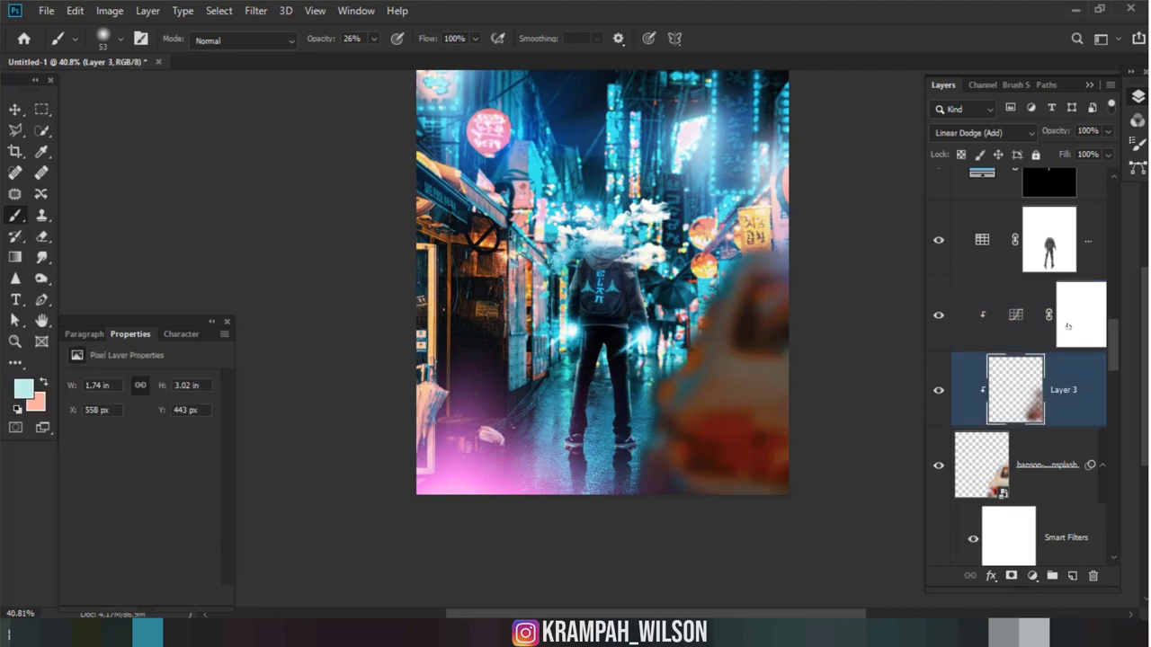
pyautogui.keyDown('ctrl'); pyautogui.click(1022, 393); pyautogui.keyUp('ctrl')
# Step: Paint the Curves mask inside the car selection with a 153 px brush at 100%
pyautogui.click(1080, 324)
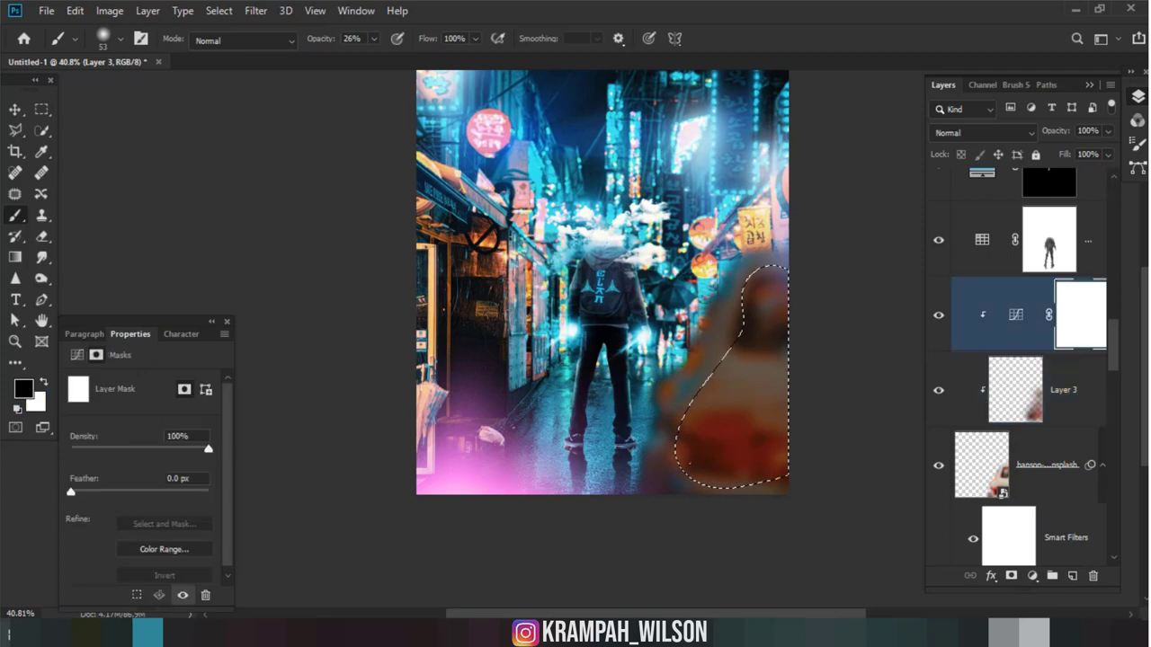
pyautogui.scroll(2, 656, 482)
pyautogui.rightClick(726, 260)
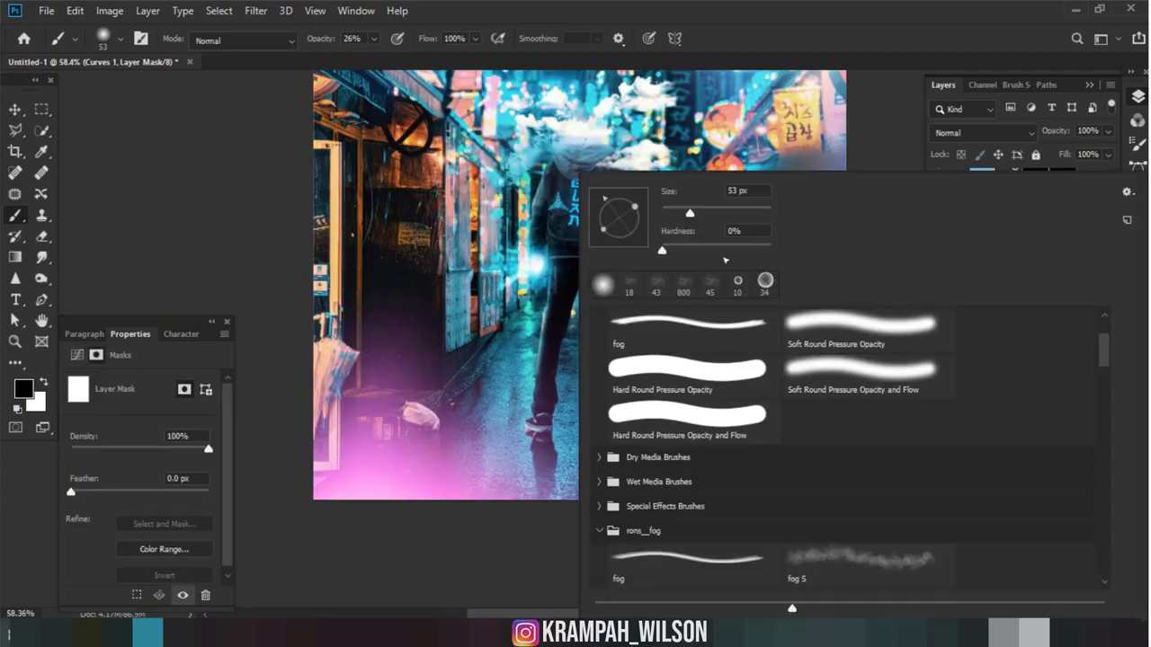
pyautogui.doubleClick(740, 190)
pyautogui.write('153')
pyautogui.press('Return')
pyautogui.press('0')
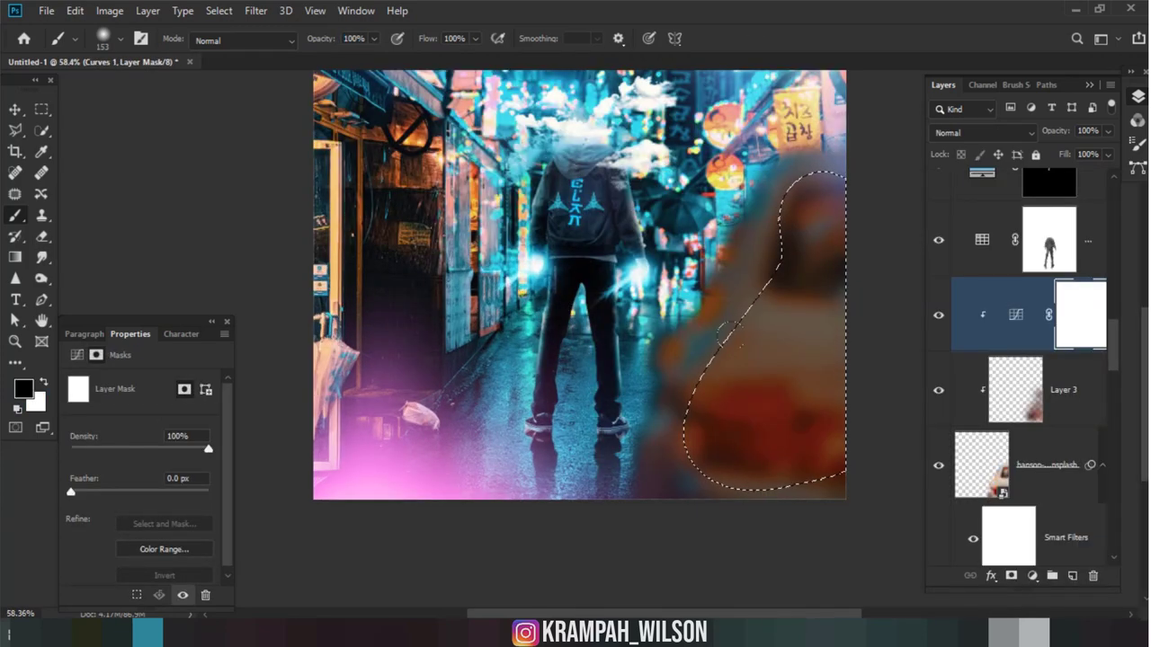
pyautogui.moveTo(814, 185)
pyautogui.mouseDown()
pyautogui.moveTo(756, 389)
pyautogui.moveTo(763, 437)
pyautogui.mouseUp()
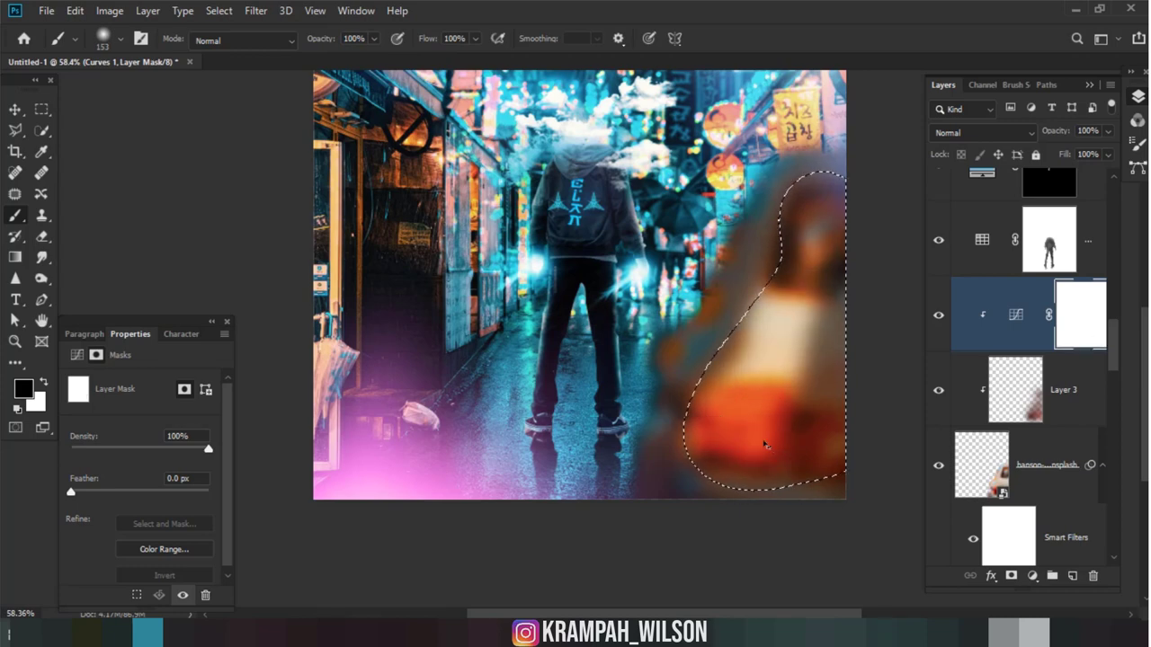
# Step: Relight the car's lower red area at 17% opacity, then deselect and add an empty layer
pyautogui.rightClick(680, 278)
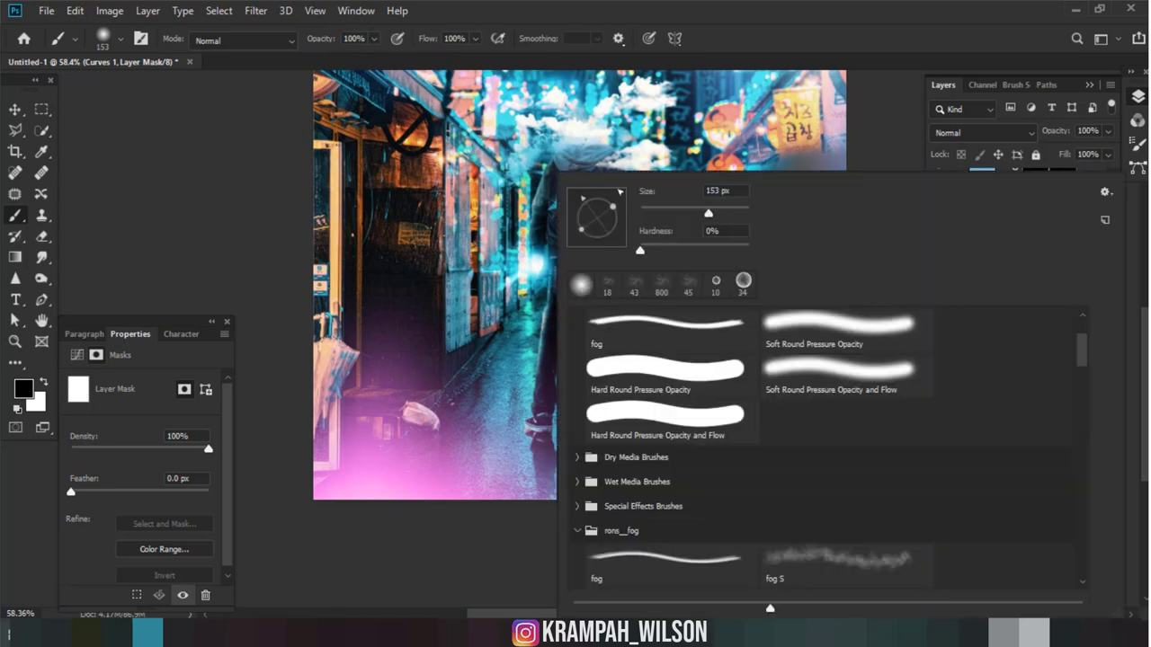
pyautogui.press('Return')
pyautogui.press('1')
pyautogui.press('7')
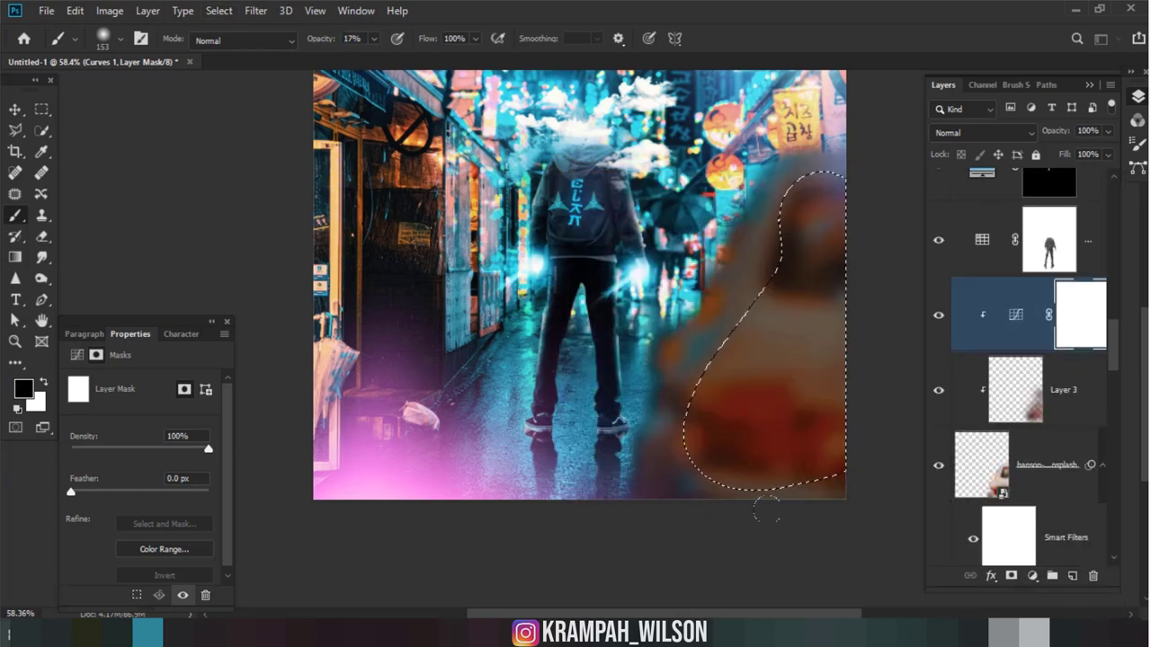
pyautogui.moveTo(766, 511)
pyautogui.mouseDown()
pyautogui.moveTo(781, 443)
pyautogui.moveTo(717, 407)
pyautogui.mouseUp()
pyautogui.moveTo(809, 220)
pyautogui.mouseDown()
pyautogui.moveTo(803, 275)
pyautogui.moveTo(814, 216)
pyautogui.mouseUp()
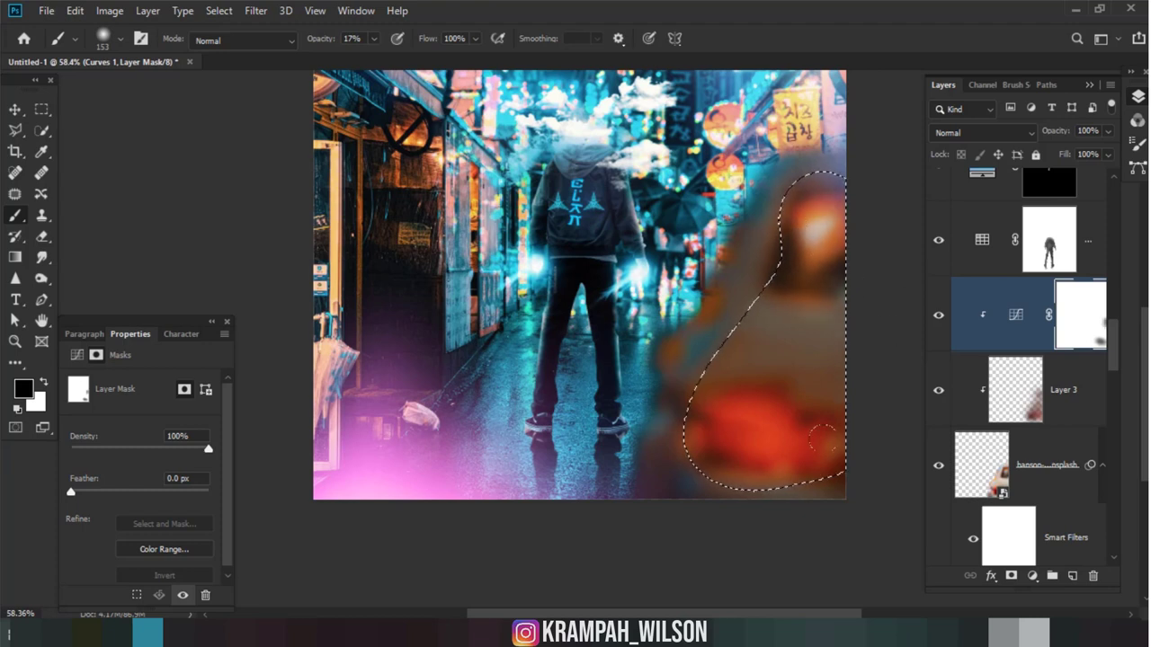
pyautogui.moveTo(821, 439); pyautogui.dragTo(805, 442)
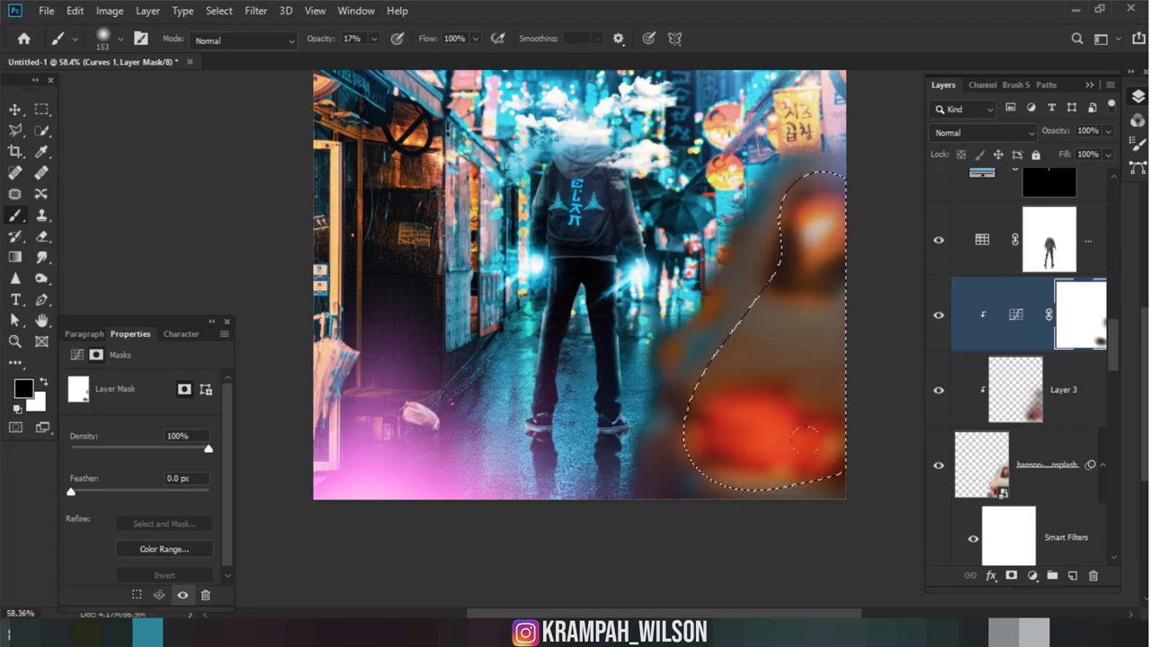
pyautogui.hotkey('ctrl', 'd')
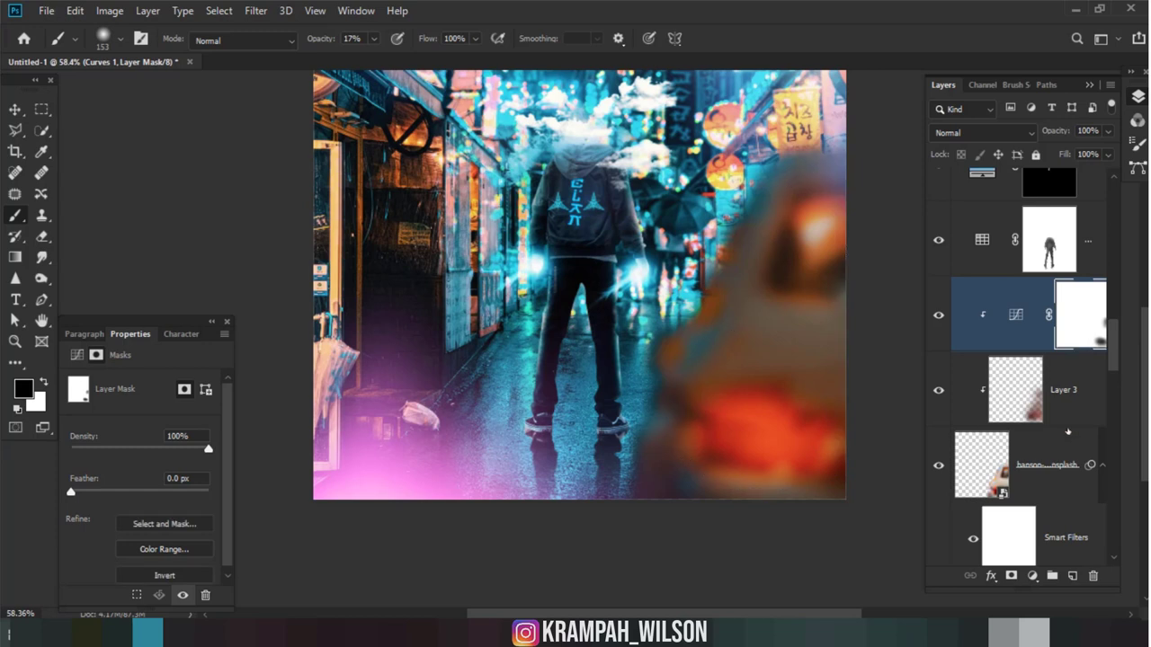
pyautogui.click(1072, 576)
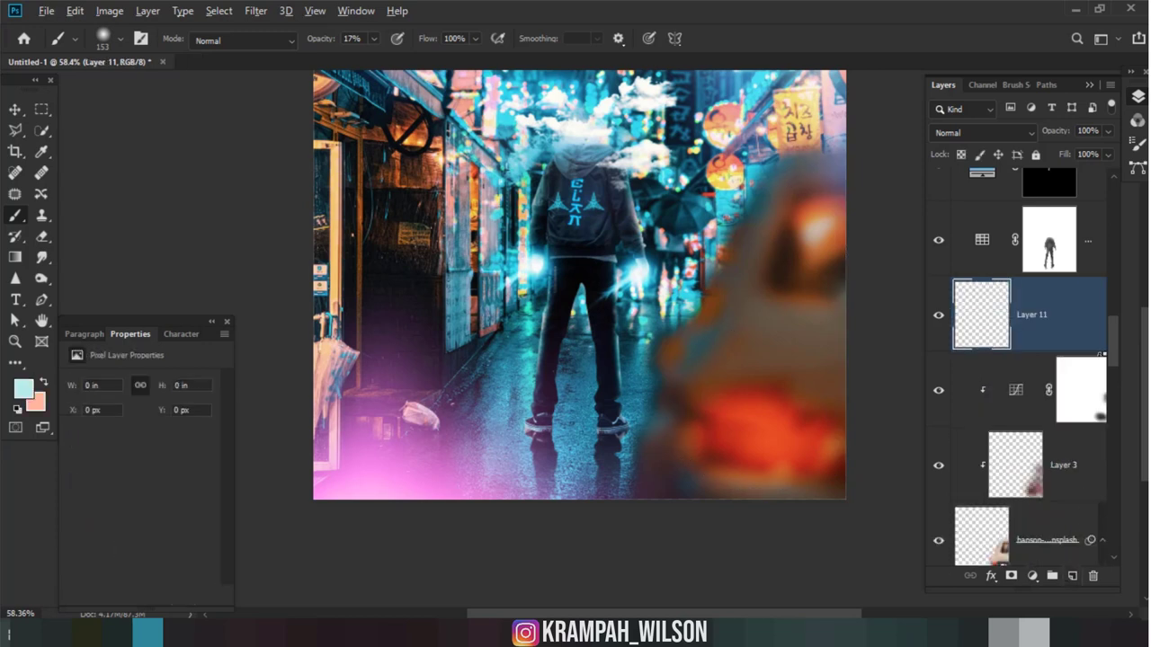
# Step: Clip Layer 11, drag a light-blue gradient over the right side, and blend it with Lighten at 56% opacity
pyautogui.hotkey('ctrl', 'alt', 'g')
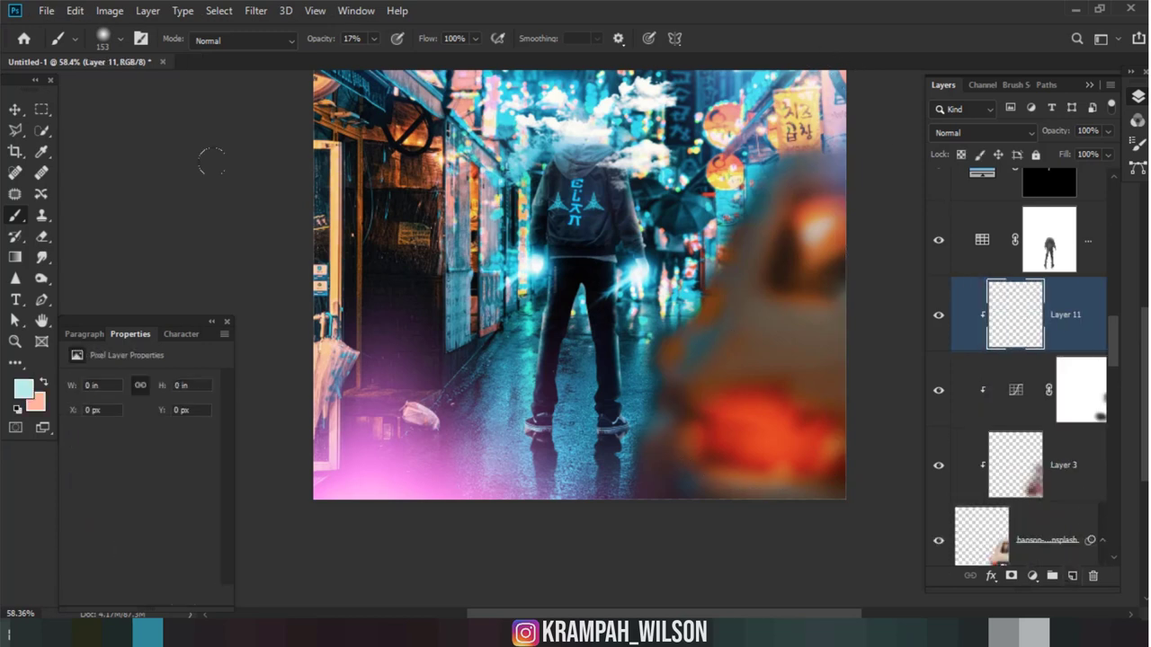
pyautogui.click(14, 256)
pyautogui.moveTo(661, 337); pyautogui.dragTo(811, 456)
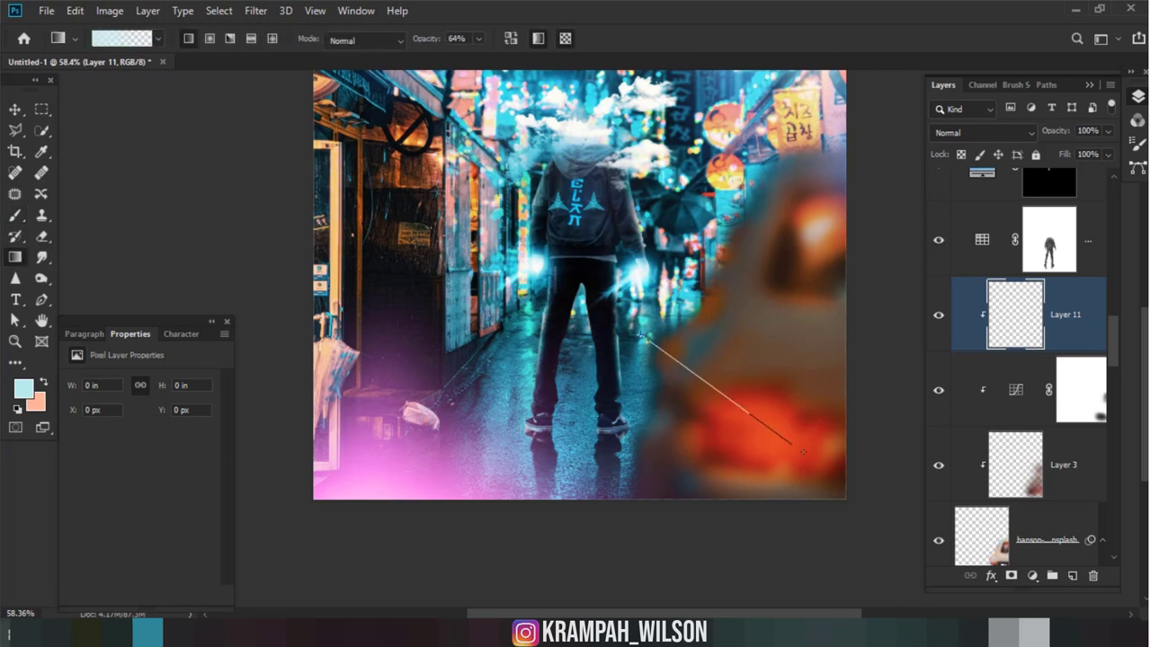
pyautogui.click(983, 132)
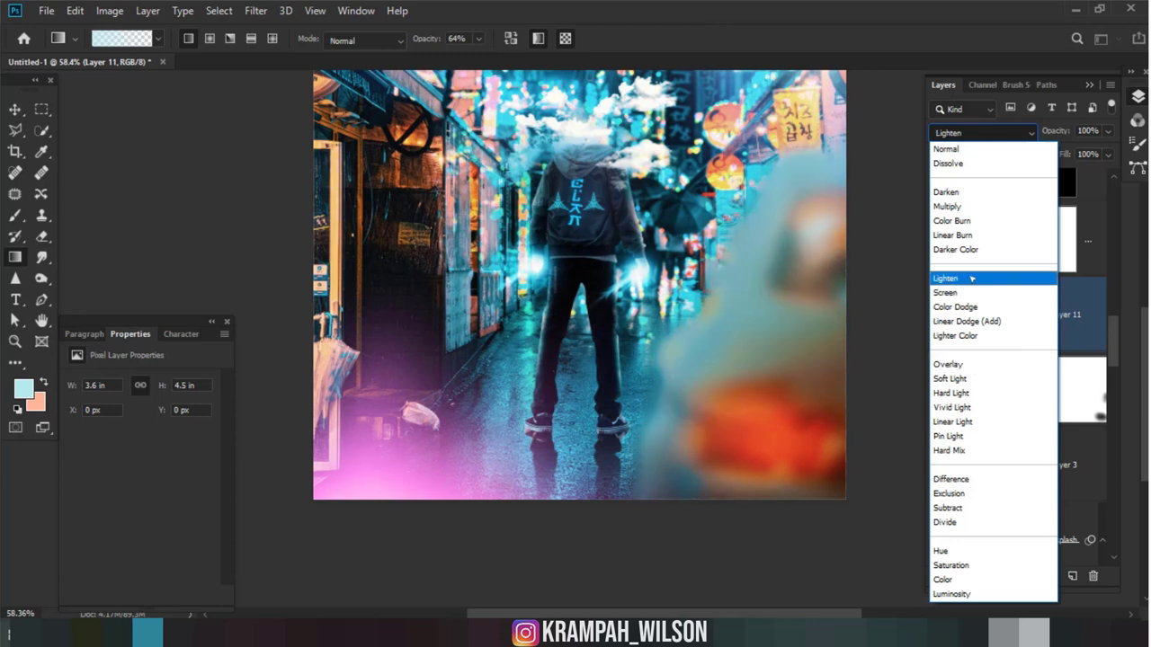
pyautogui.click(972, 279)
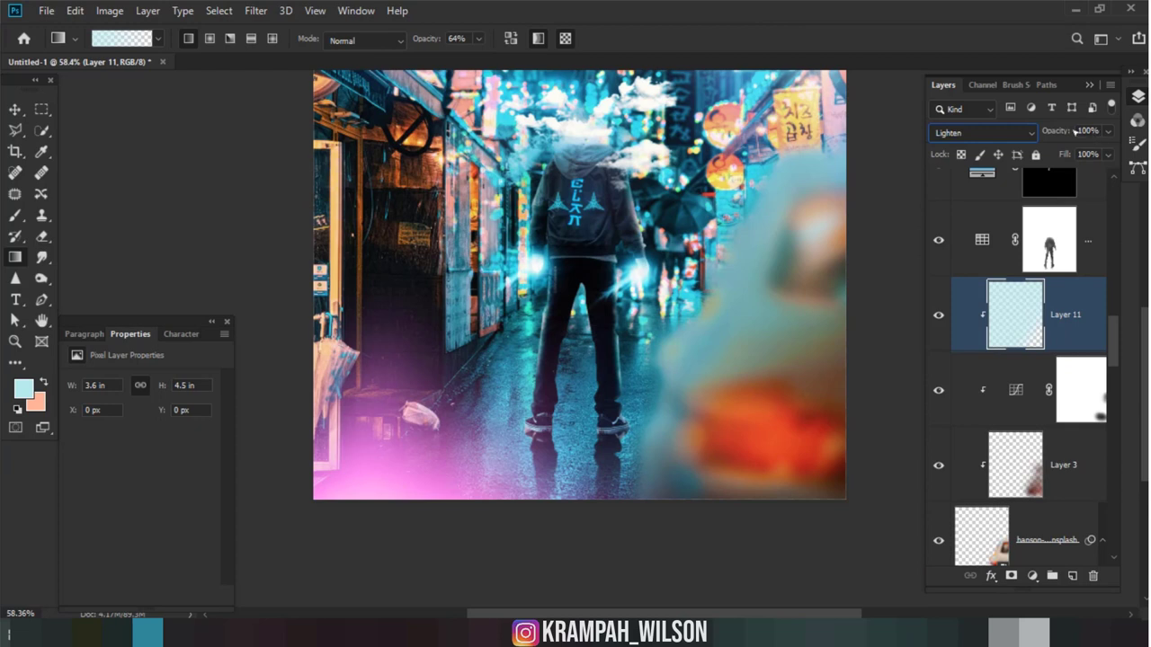
pyautogui.moveTo(1076, 132)
pyautogui.mouseDown()
pyautogui.moveTo(1006, 133)
pyautogui.moveTo(1025, 135)
pyautogui.mouseUp()
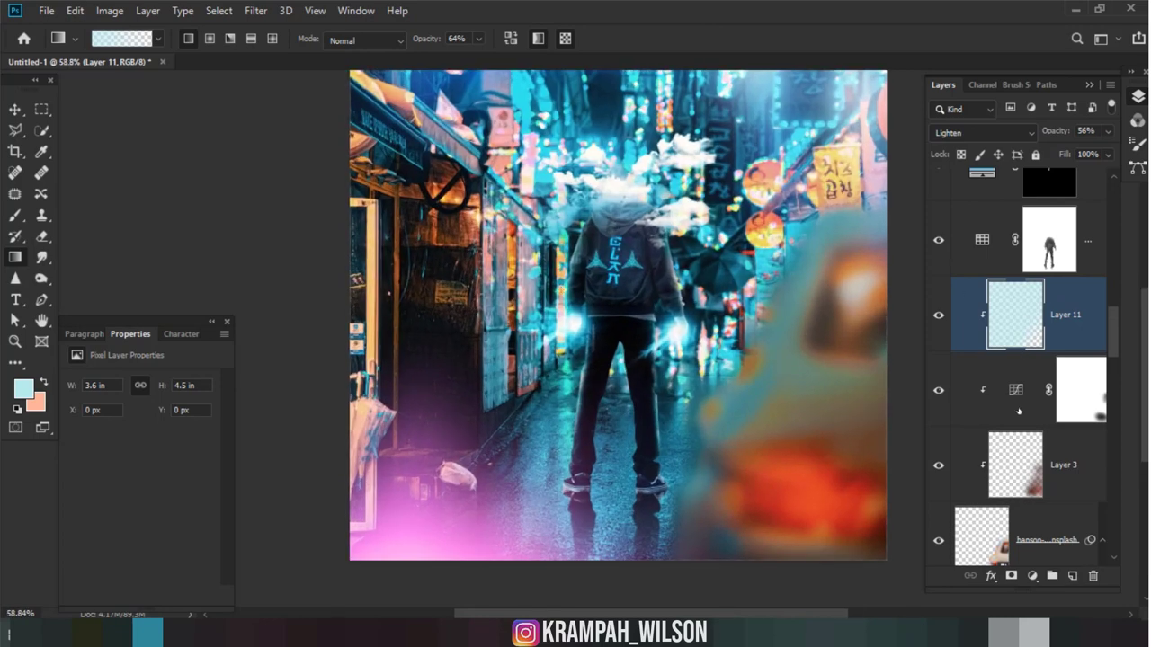
# Step: Scroll through the Layers panel and select the Curves 4 mask
pyautogui.scroll(3, 1043, 324)
pyautogui.scroll(3, 1034, 360)
pyautogui.scroll(3, 1025, 396)
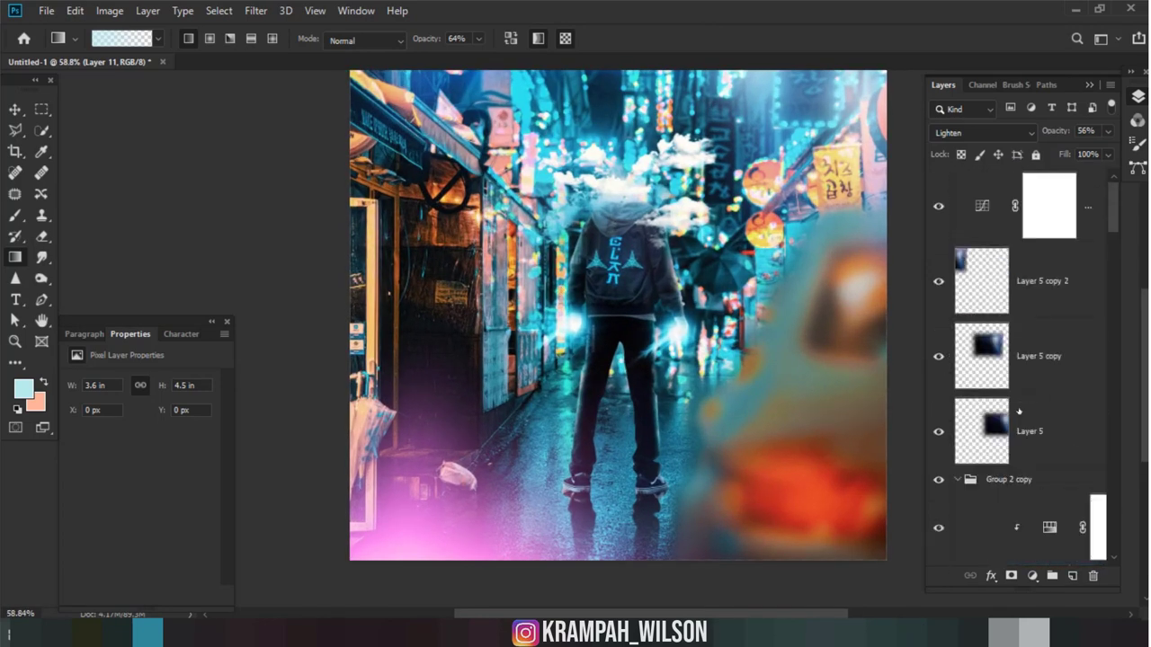
pyautogui.scroll(-1, 1019, 411)
pyautogui.scroll(1, 1019, 411)
pyautogui.scroll(-1, 607, 440)
pyautogui.scroll(-1, 607, 440)
pyautogui.scroll(-1, 607, 438)
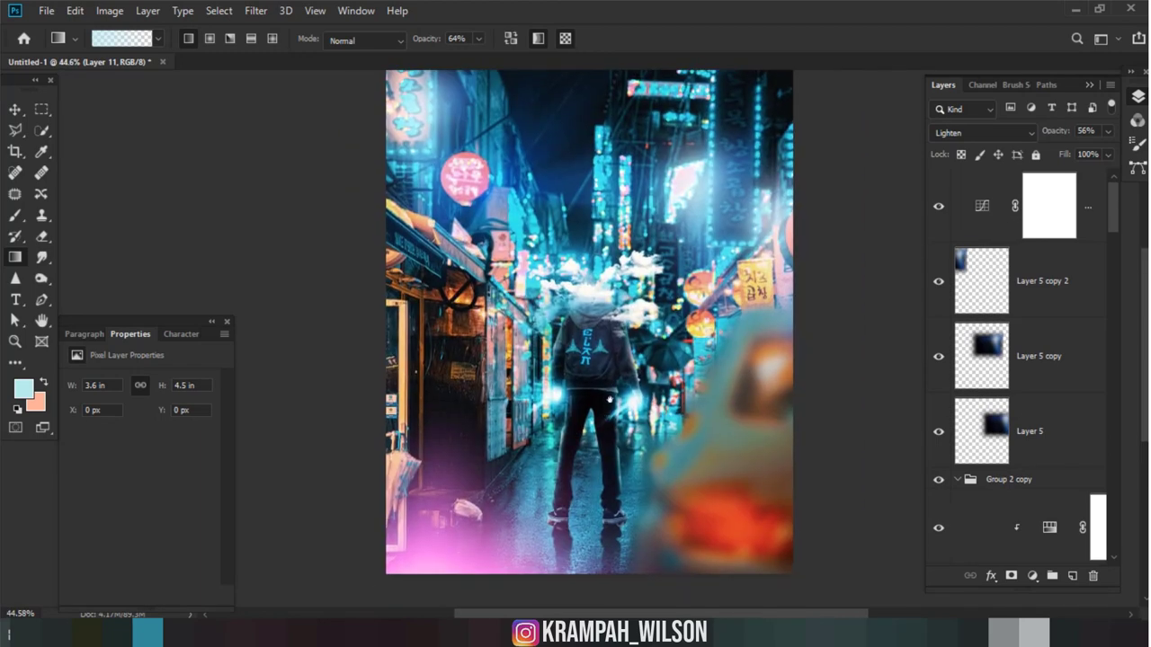
pyautogui.click(1063, 212)
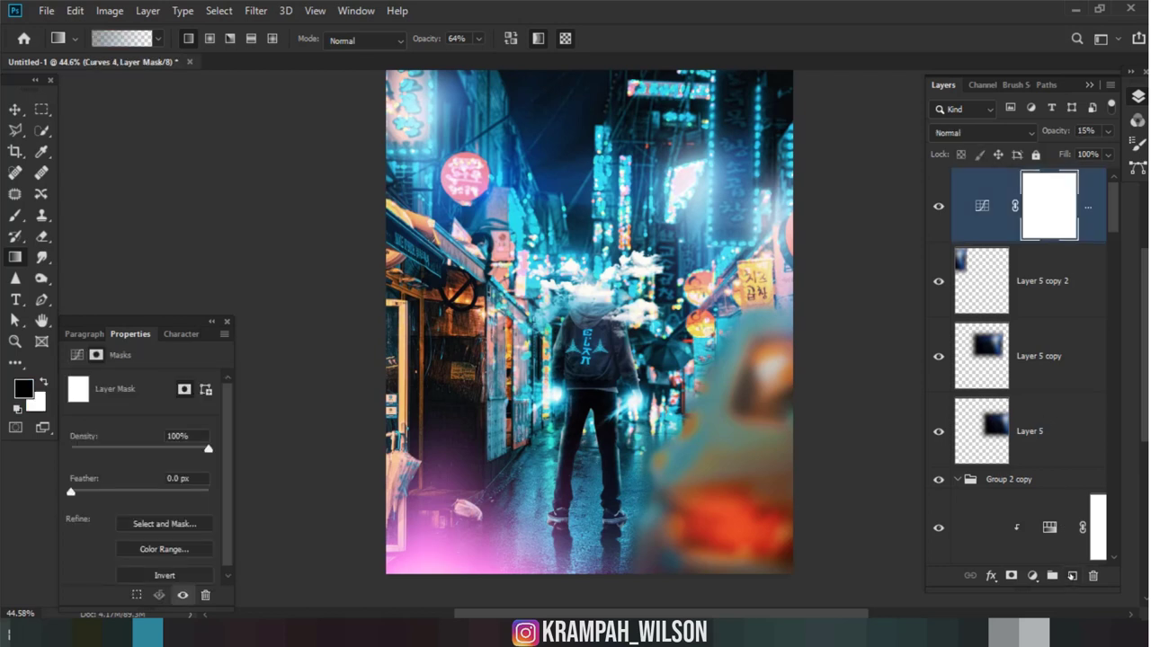
# Step: Compare Curves 4 hidden and shown, then add an empty Layer 12 on top
pyautogui.click(939, 207)
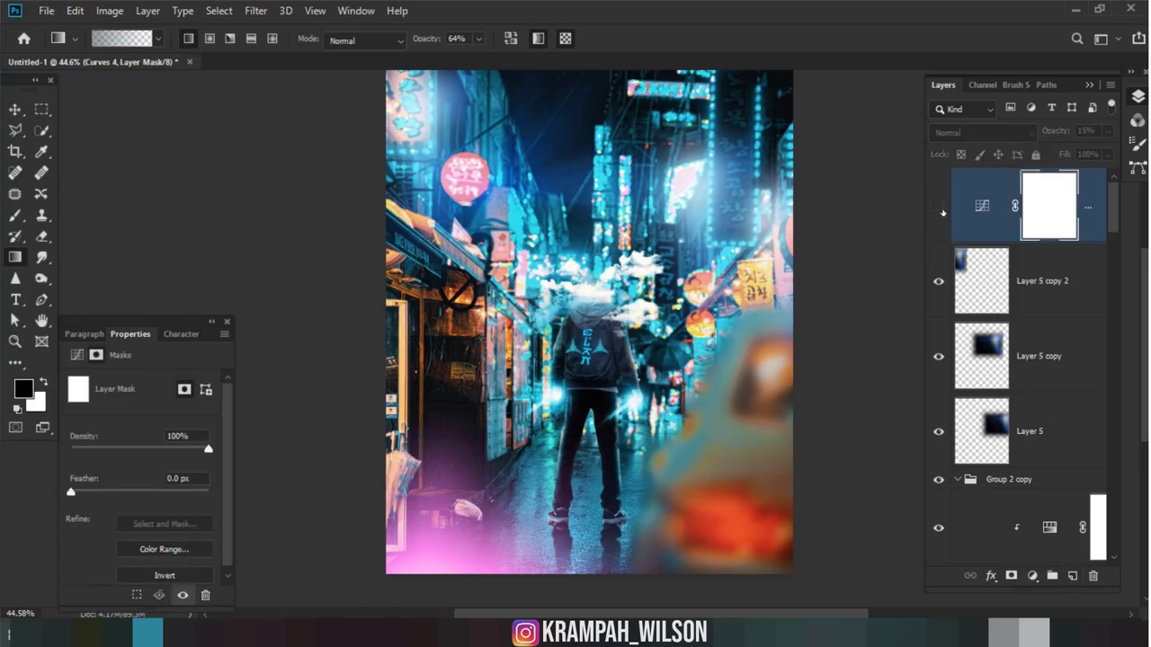
pyautogui.click(939, 207)
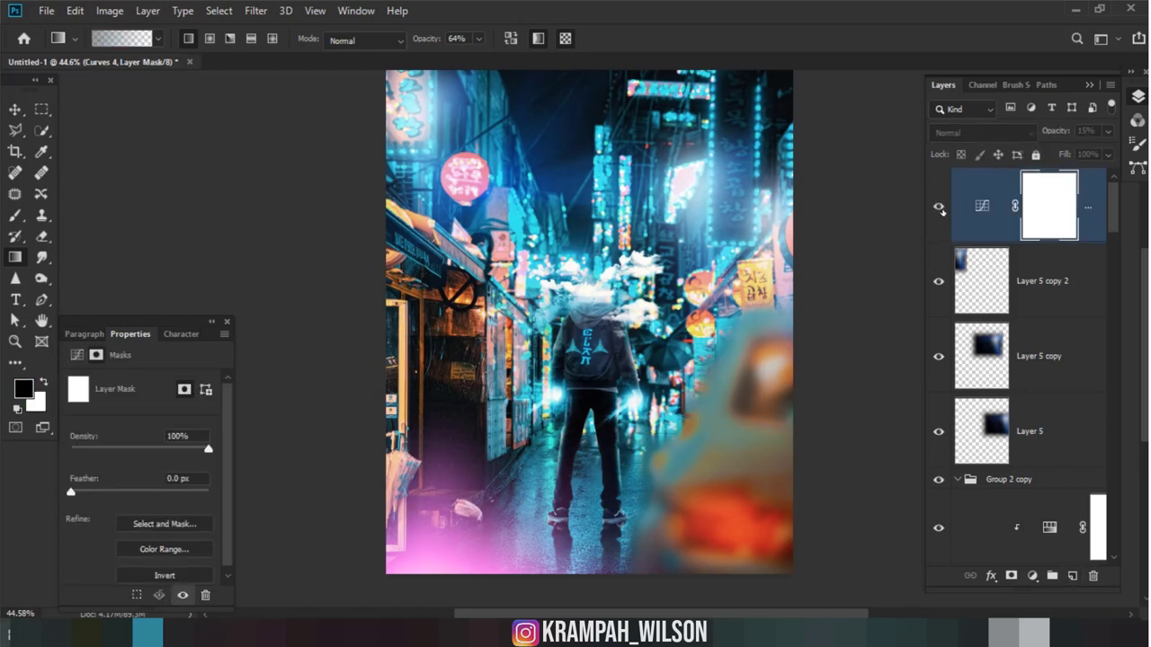
pyautogui.click(1066, 576)
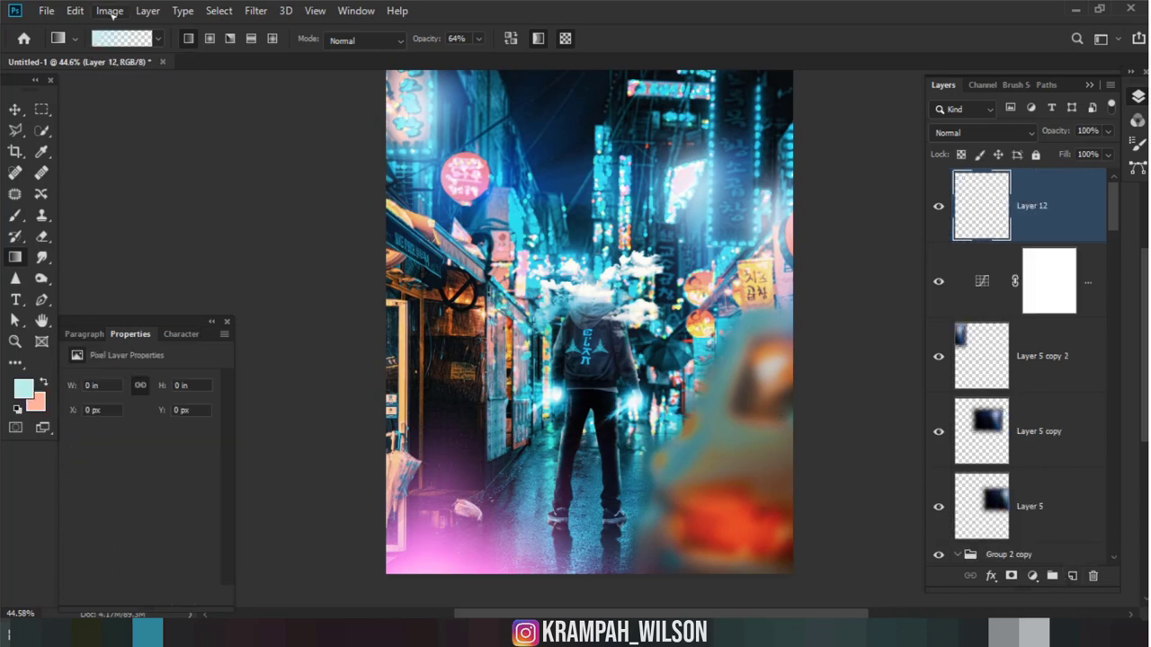
# Step: Fill Layer 12 with a merged copy of the visible image using Apply Image
pyautogui.click(109, 11)
pyautogui.click(171, 259)
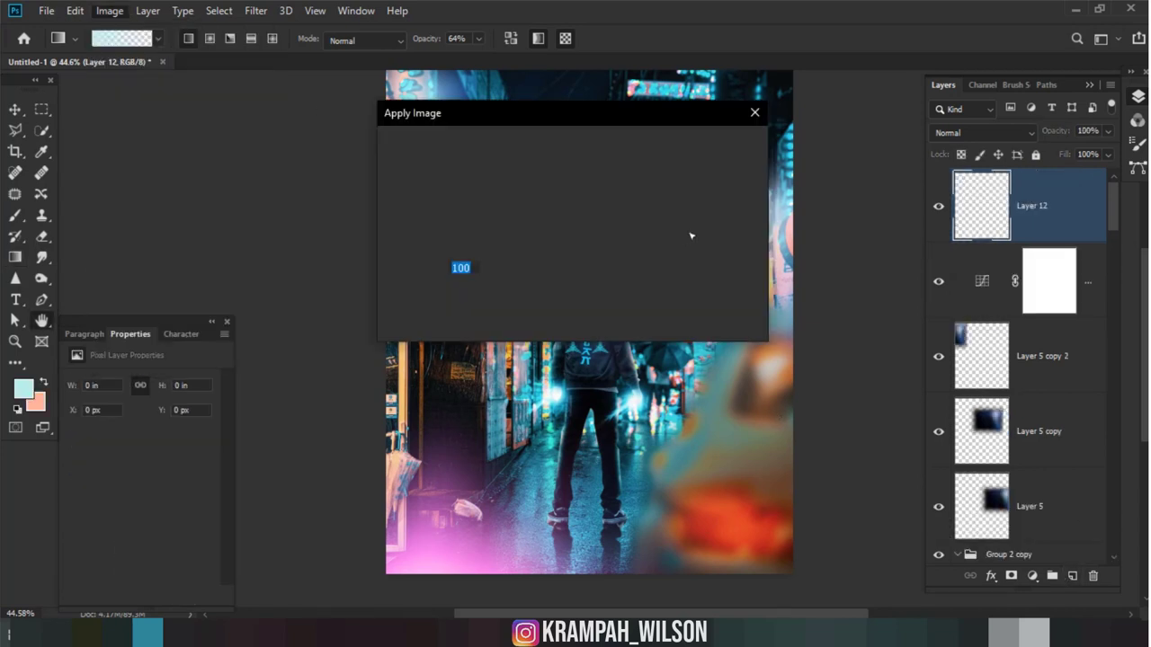
pyautogui.click(727, 160)
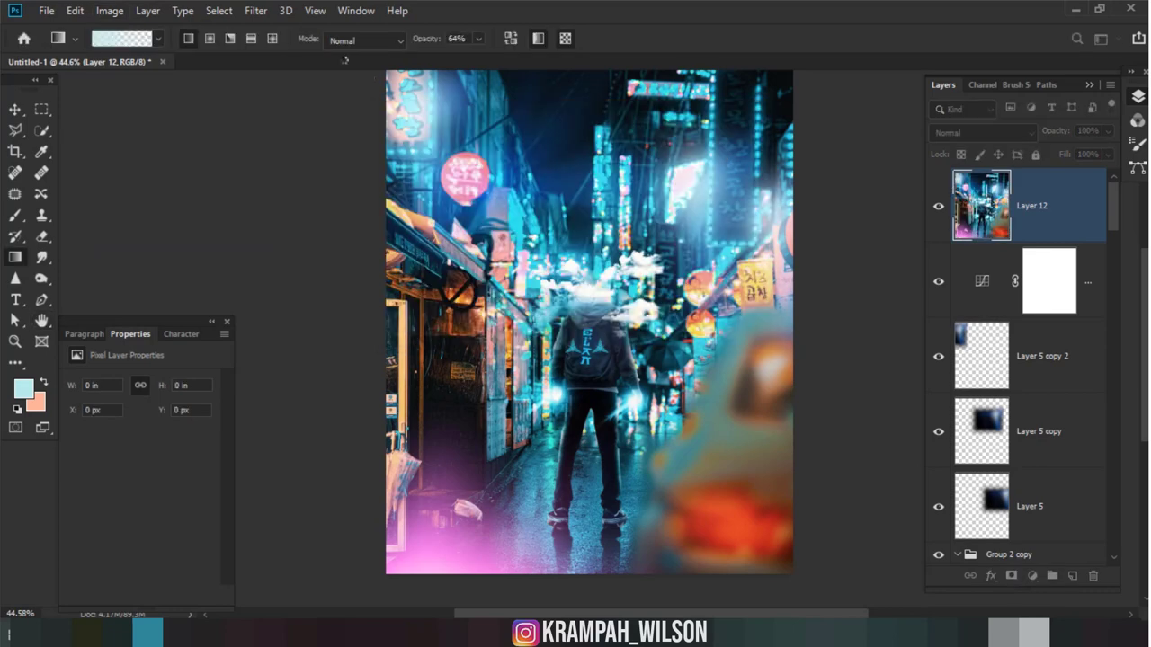
# Step: Open the Camera Raw Filter on Layer 12 at its HSL Adjustments panel
pyautogui.click(255, 11)
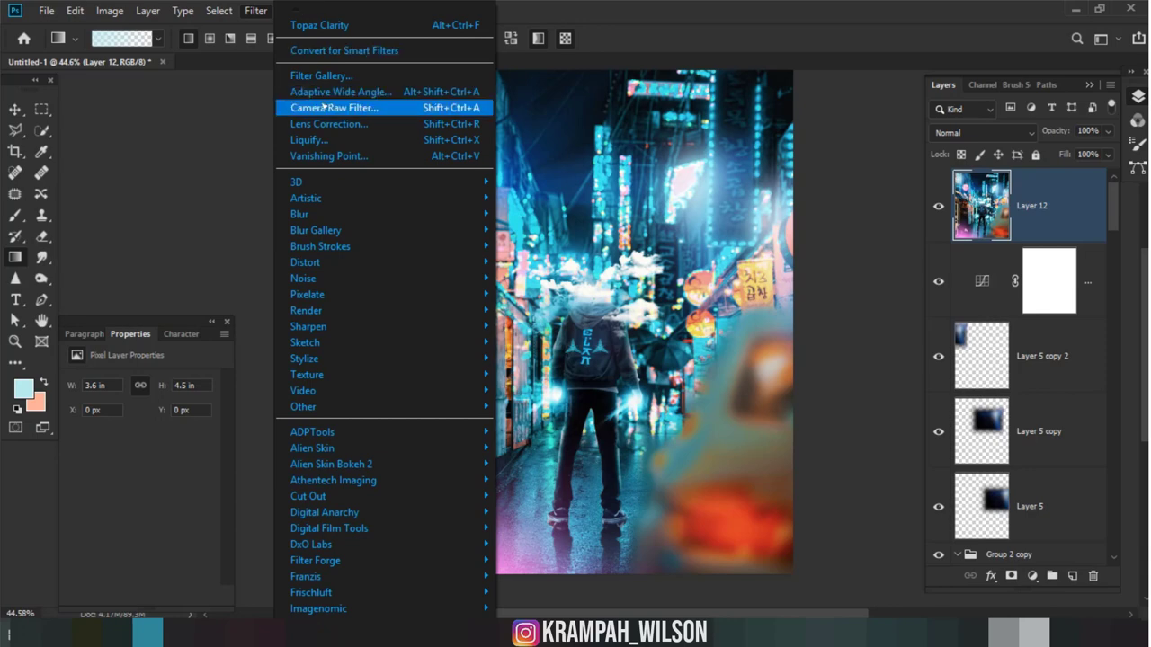
pyautogui.click(323, 107)
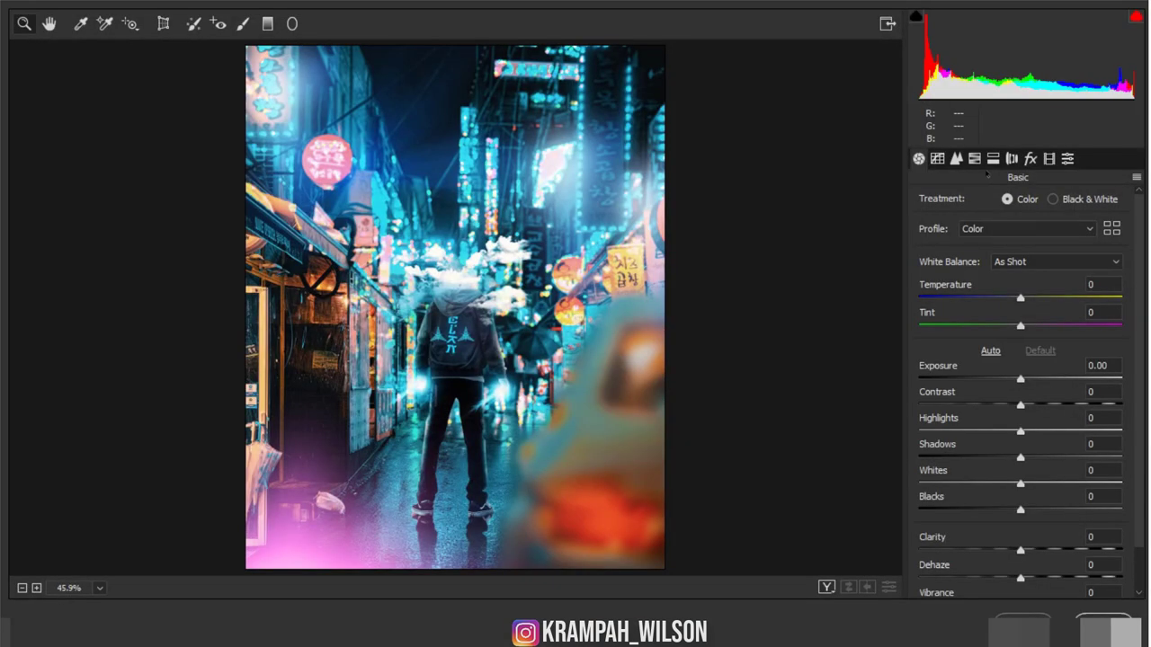
pyautogui.click(974, 159)
# Step: Shift HSL hues: Reds to +16, Purples to -16, Magentas to +60
pyautogui.scroll(1, 455, 305)
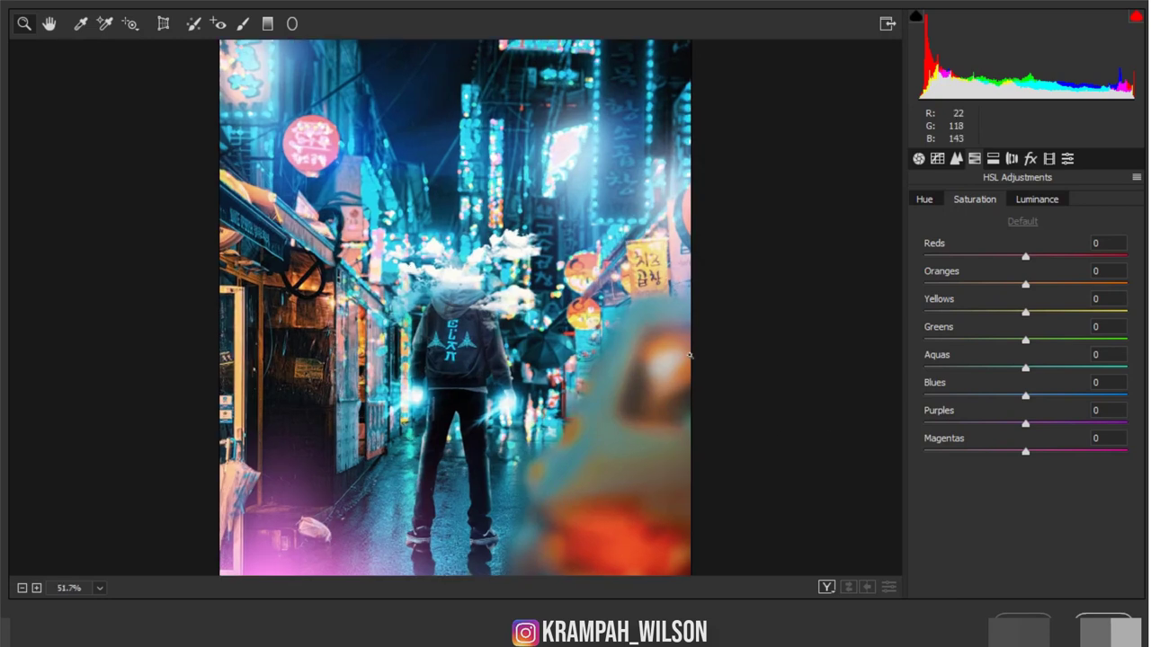
pyautogui.click(934, 203)
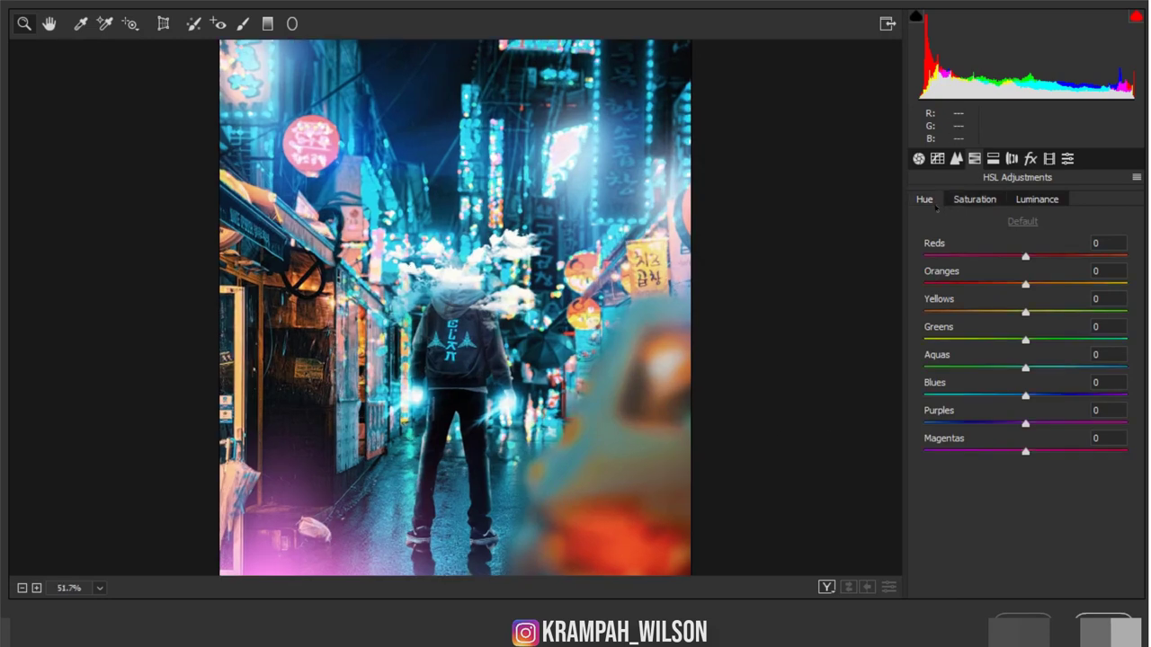
pyautogui.moveTo(1025, 258)
pyautogui.mouseDown()
pyautogui.moveTo(935, 258)
pyautogui.moveTo(1058, 257)
pyautogui.moveTo(955, 286)
pyautogui.moveTo(977, 290)
pyautogui.mouseUp()
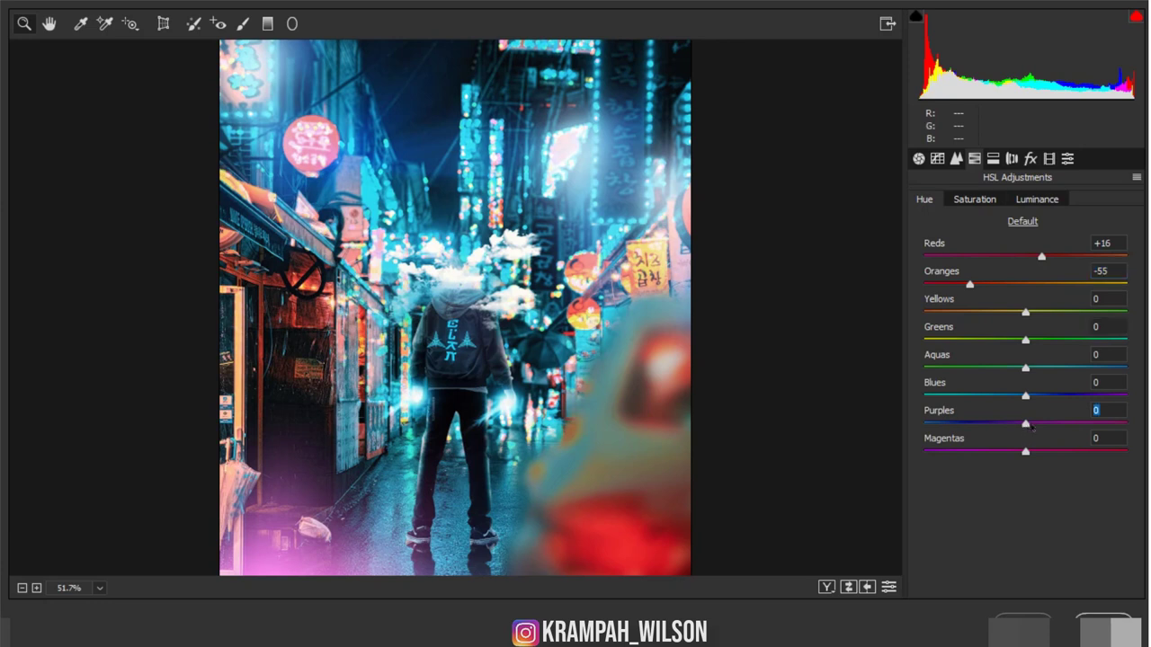
pyautogui.moveTo(1026, 425); pyautogui.dragTo(1103, 424)
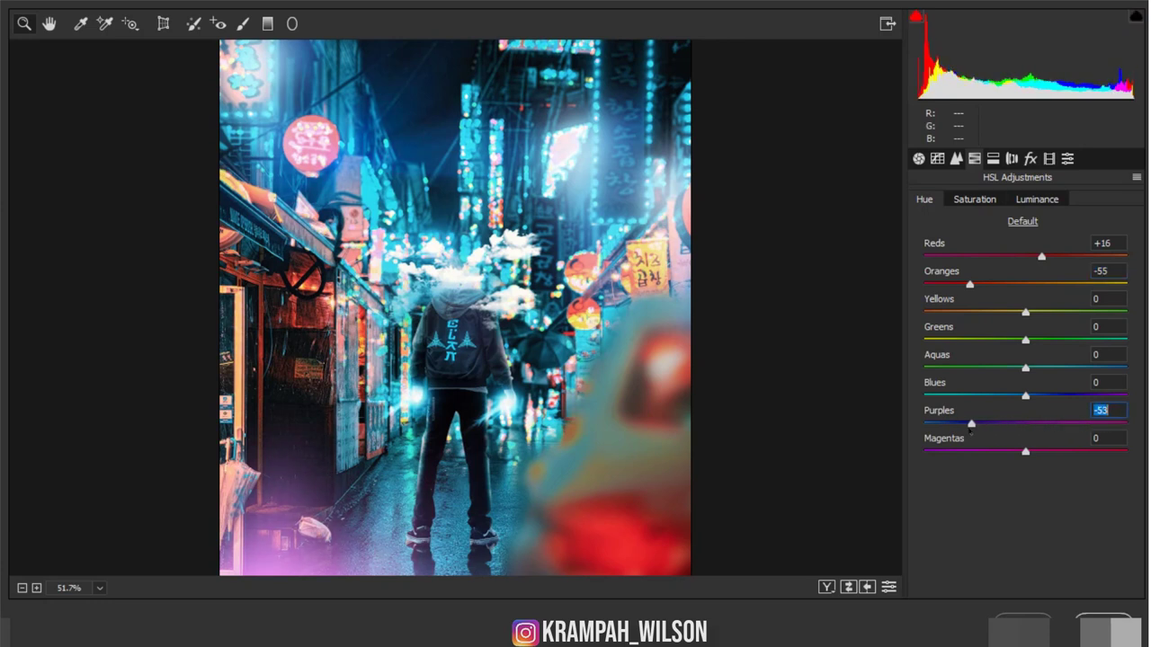
pyautogui.moveTo(1039, 423)
pyautogui.mouseDown()
pyautogui.moveTo(1124, 424)
pyautogui.moveTo(1010, 425)
pyautogui.moveTo(946, 452)
pyautogui.mouseUp()
pyautogui.moveTo(1102, 454)
pyautogui.mouseDown()
pyautogui.moveTo(1144, 454)
pyautogui.moveTo(1087, 451)
pyautogui.mouseUp()
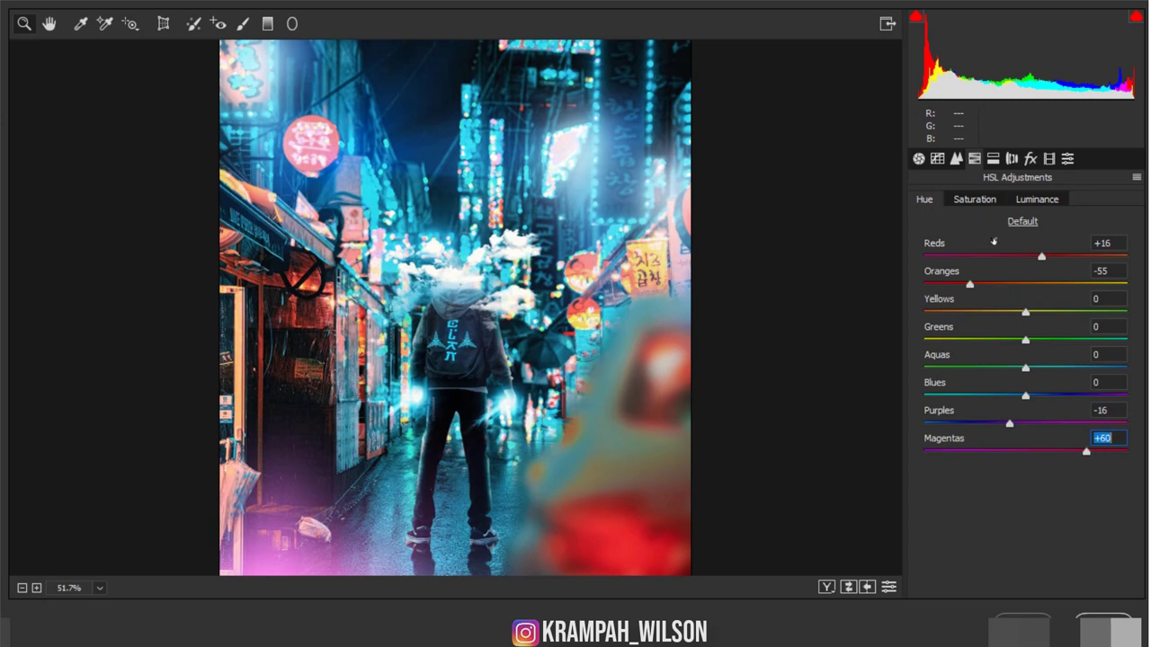
# Step: Raise the Magentas luminance to +6 in the Luminance tab
pyautogui.click(1037, 199)
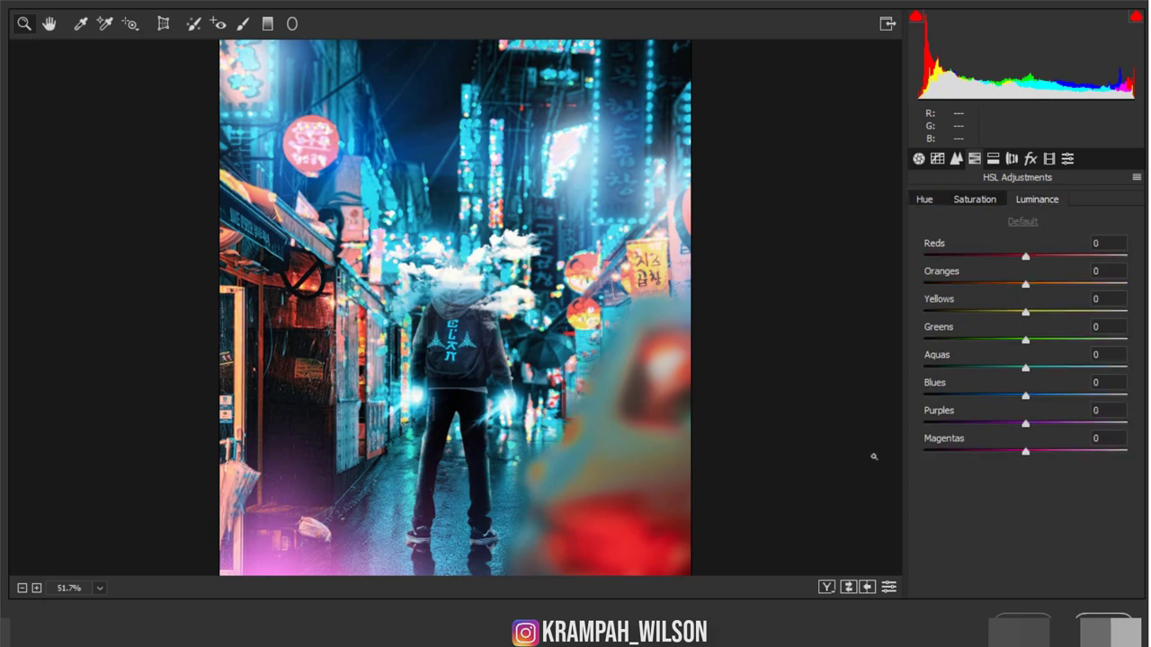
pyautogui.scroll(-1, 521, 476)
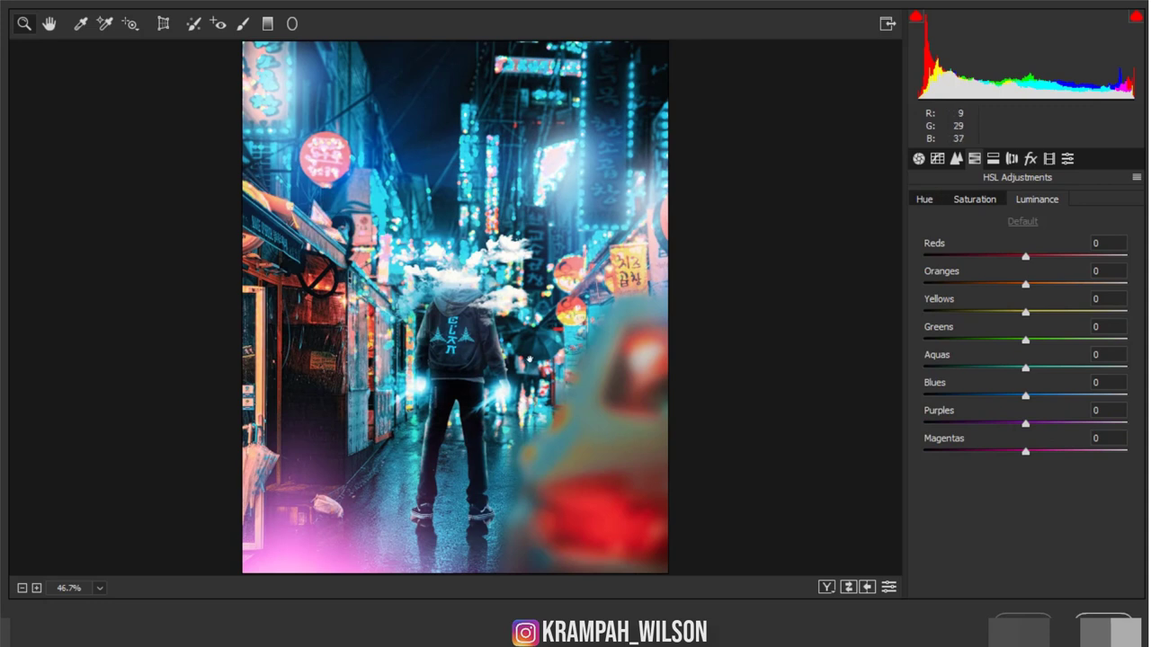
pyautogui.moveTo(1025, 452)
pyautogui.mouseDown()
pyautogui.moveTo(941, 451)
pyautogui.moveTo(1071, 461)
pyautogui.moveTo(1004, 464)
pyautogui.moveTo(1031, 465)
pyautogui.mouseUp()
# Step: Set Calibration Red hue +2, Green hue +48, Blue hue -3, Blue saturation -1
pyautogui.click(1049, 158)
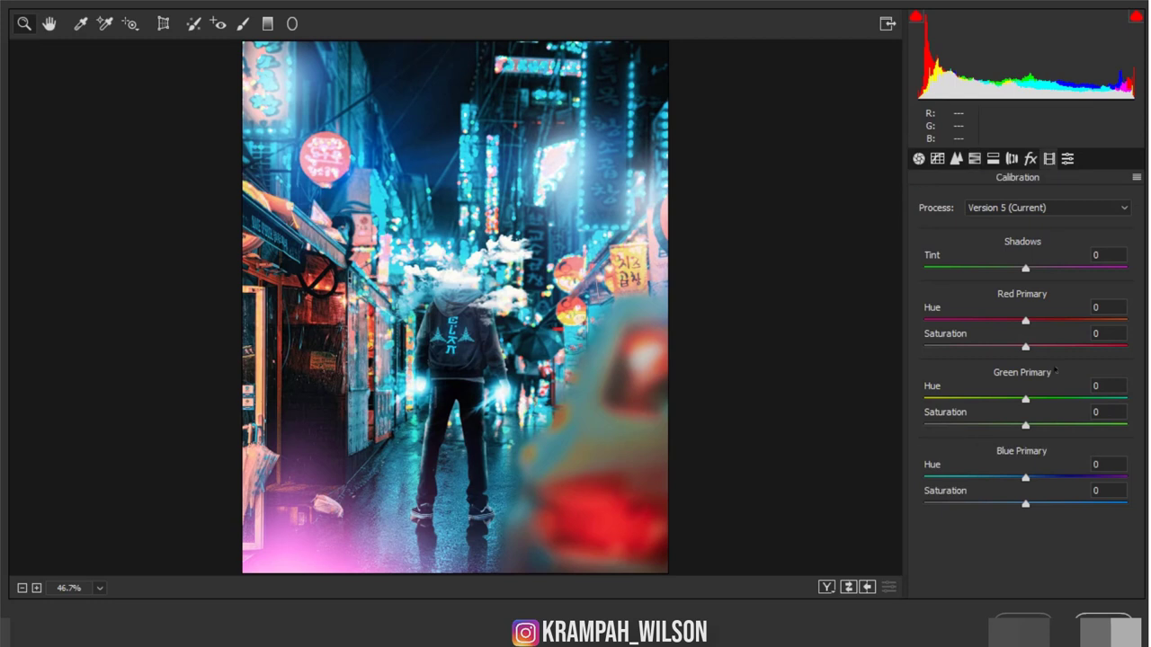
pyautogui.moveTo(1026, 321)
pyautogui.mouseDown()
pyautogui.moveTo(1107, 322)
pyautogui.moveTo(1027, 323)
pyautogui.mouseUp()
pyautogui.moveTo(1026, 401)
pyautogui.mouseDown()
pyautogui.moveTo(1096, 401)
pyautogui.moveTo(1073, 401)
pyautogui.mouseUp()
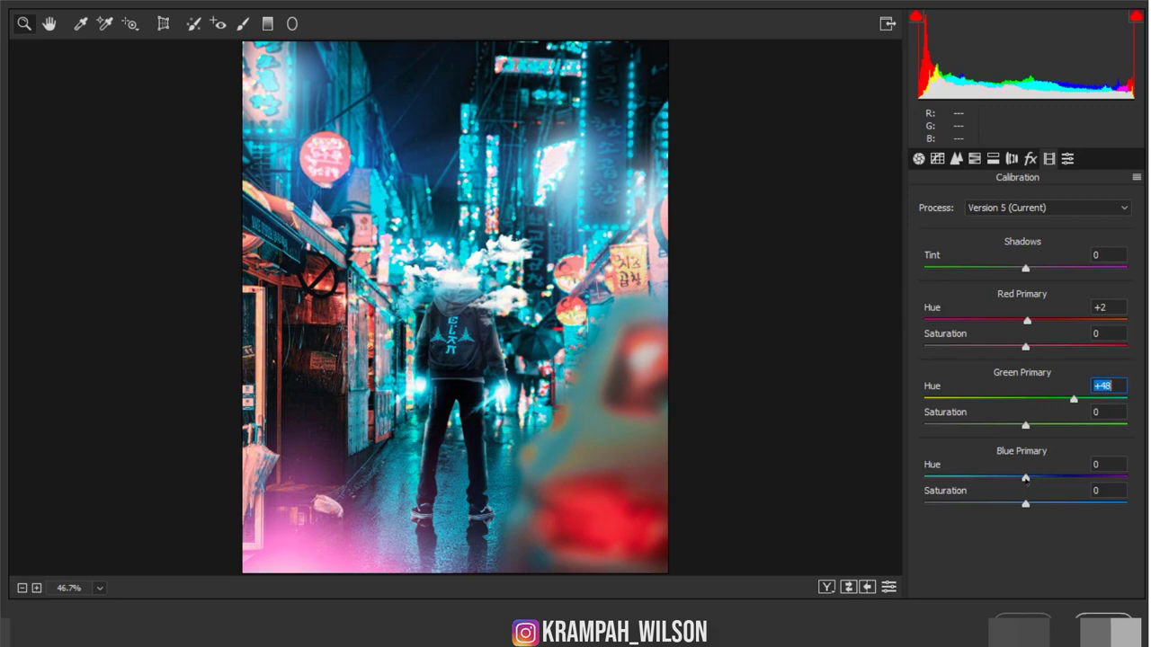
pyautogui.moveTo(1025, 478)
pyautogui.mouseDown()
pyautogui.moveTo(979, 479)
pyautogui.moveTo(1022, 479)
pyautogui.mouseUp()
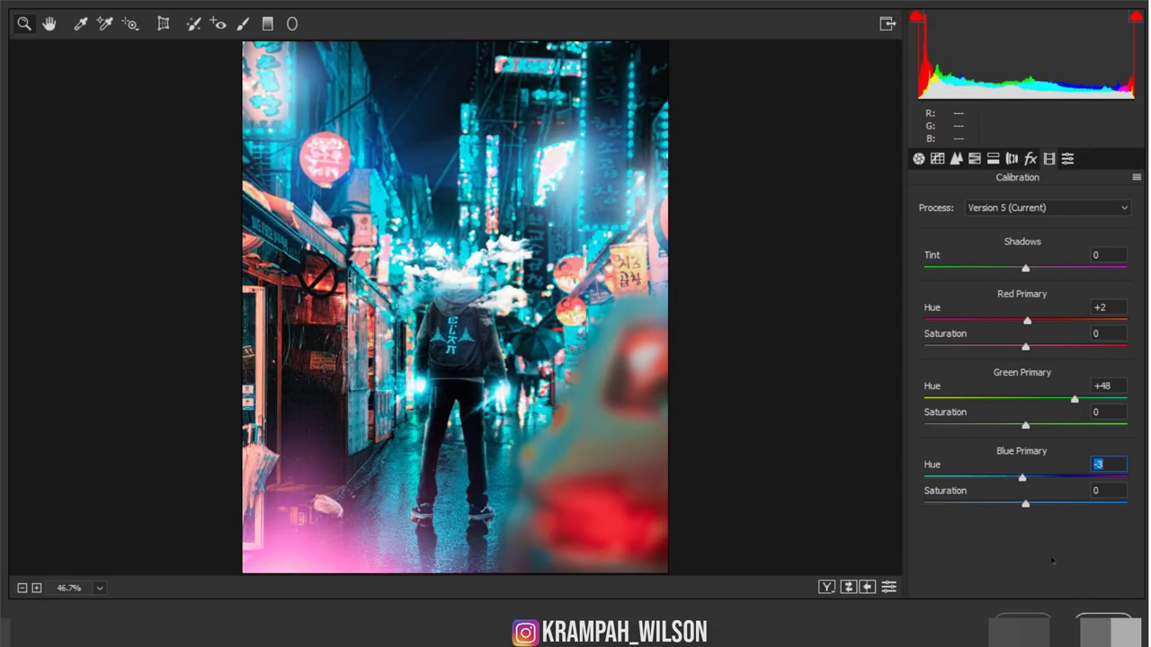
pyautogui.moveTo(1025, 504)
pyautogui.mouseDown()
pyautogui.moveTo(1074, 504)
pyautogui.moveTo(1025, 504)
pyautogui.mouseUp()
# Step: Preview the Red Primary hue at its extremes, then settle it back near neutral
pyautogui.moveTo(1027, 321); pyautogui.dragTo(910, 330)
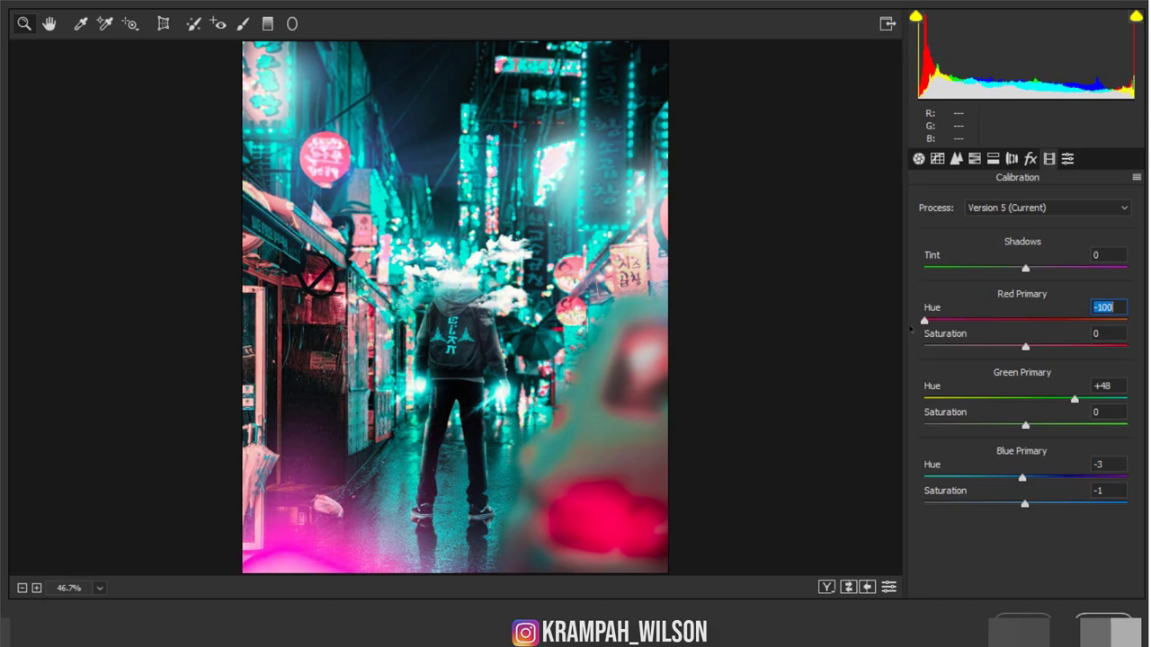
pyautogui.moveTo(910, 330); pyautogui.dragTo(1147, 330)
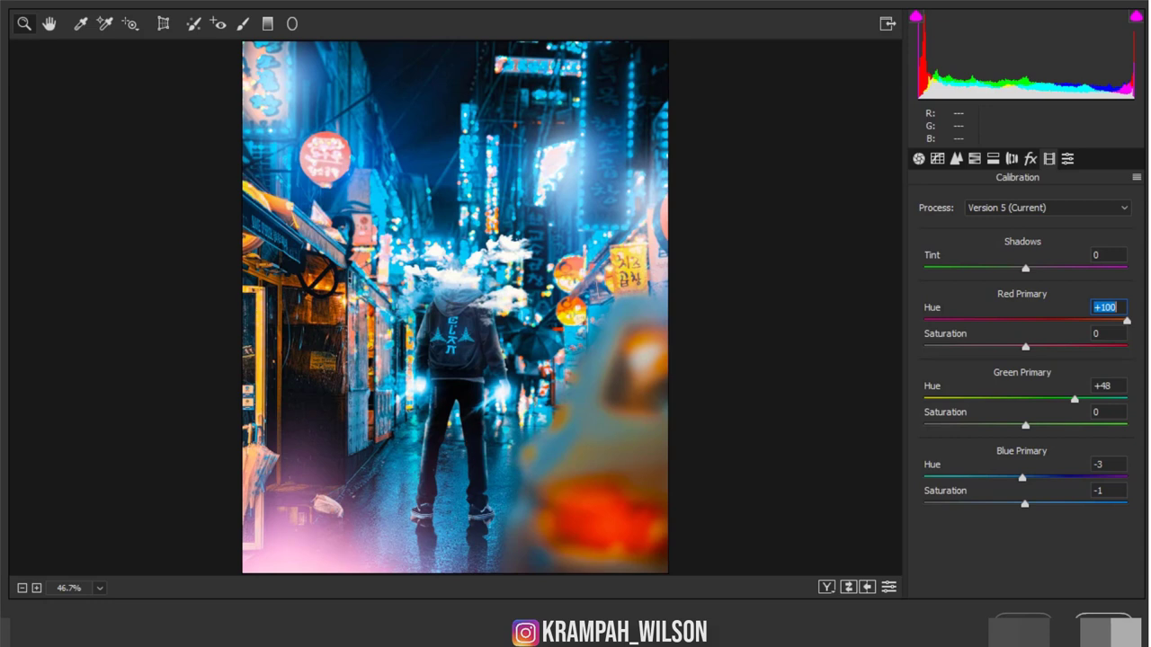
pyautogui.moveTo(1127, 321)
pyautogui.mouseDown()
pyautogui.moveTo(1017, 335)
pyautogui.moveTo(1029, 337)
pyautogui.mouseUp()
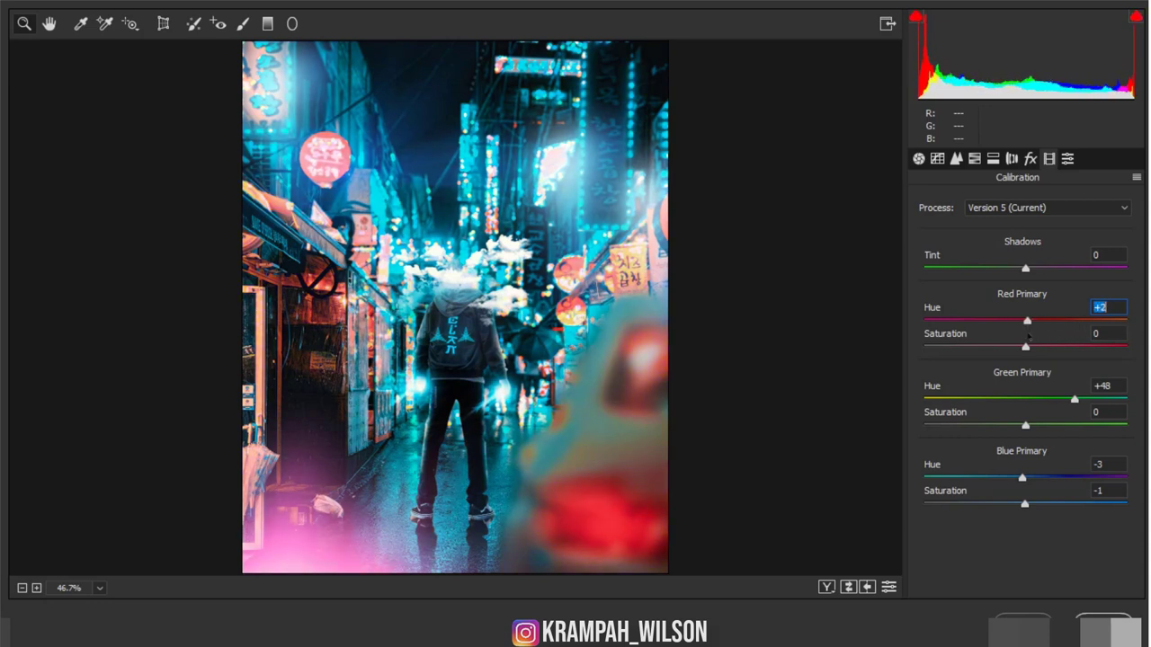
# Step: Bend the RGB point tone curve down in the shadows with a slightly lifted black point
pyautogui.click(937, 158)
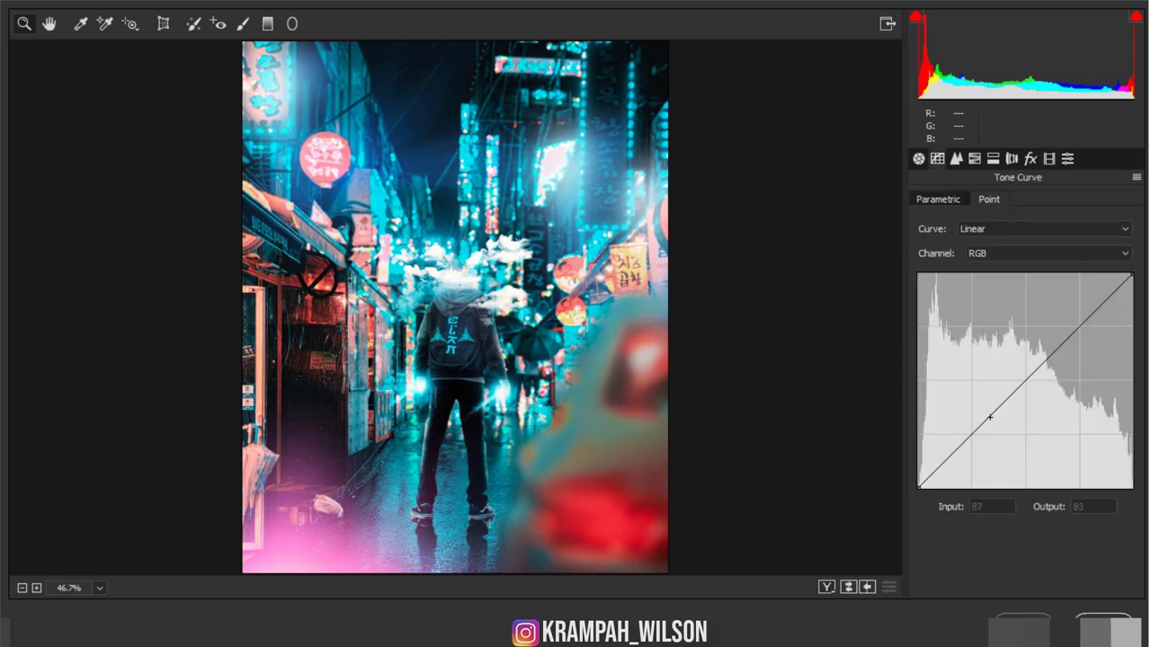
pyautogui.click(989, 419)
pyautogui.moveTo(985, 423); pyautogui.dragTo(972, 450)
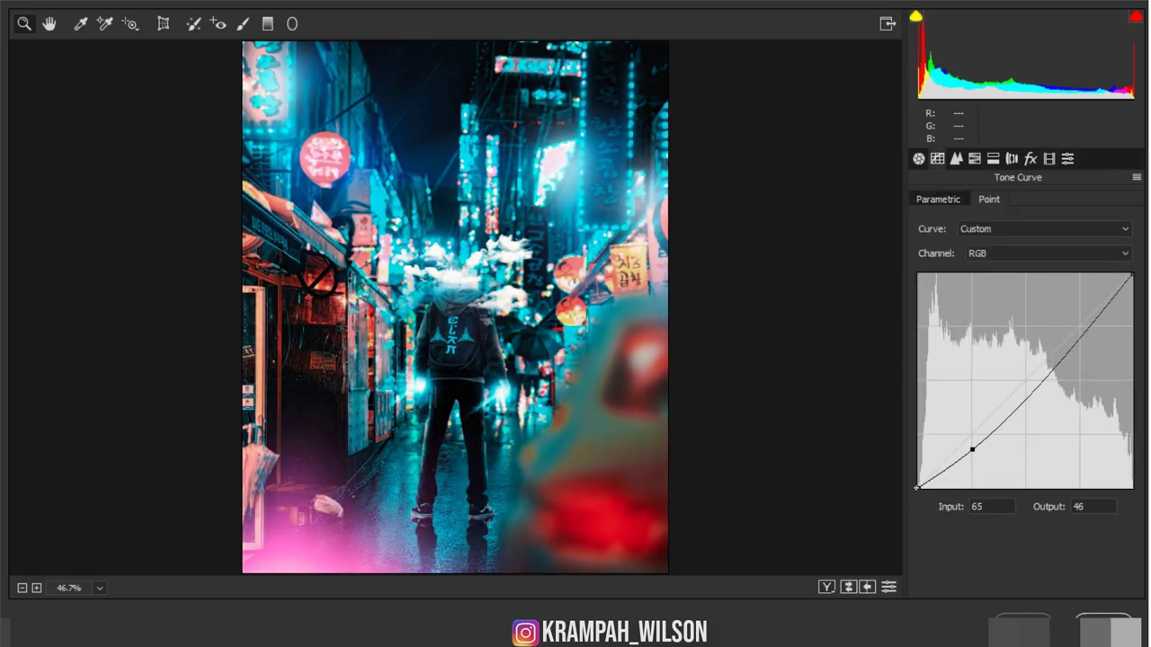
pyautogui.click(918, 487)
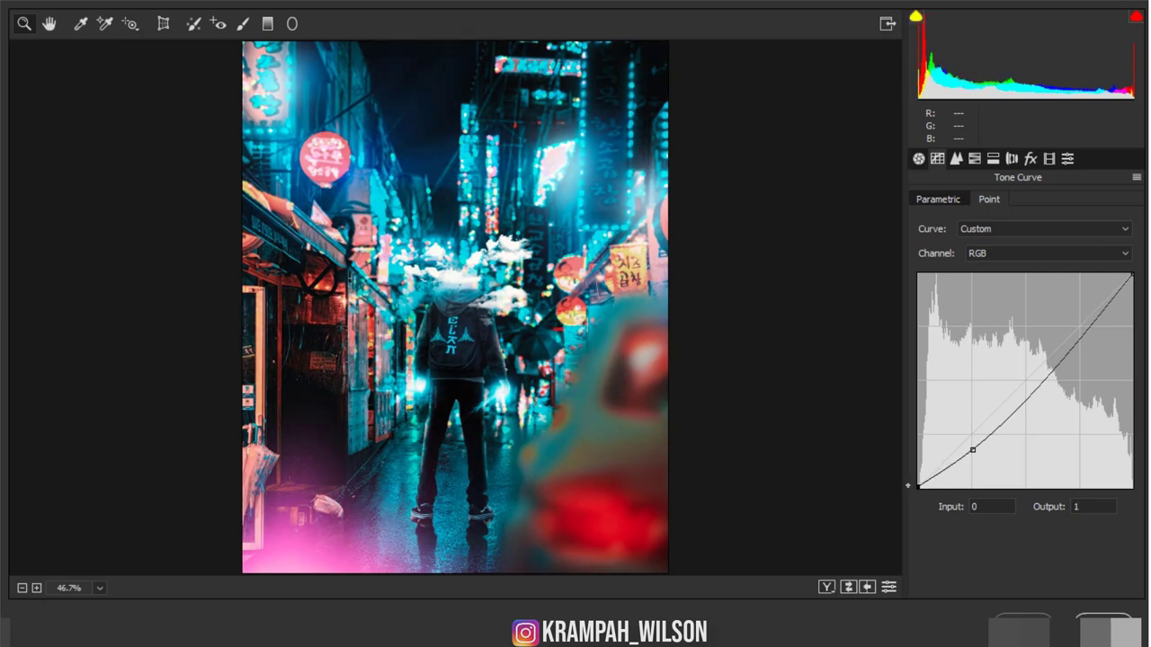
pyautogui.moveTo(917, 486); pyautogui.dragTo(918, 483)
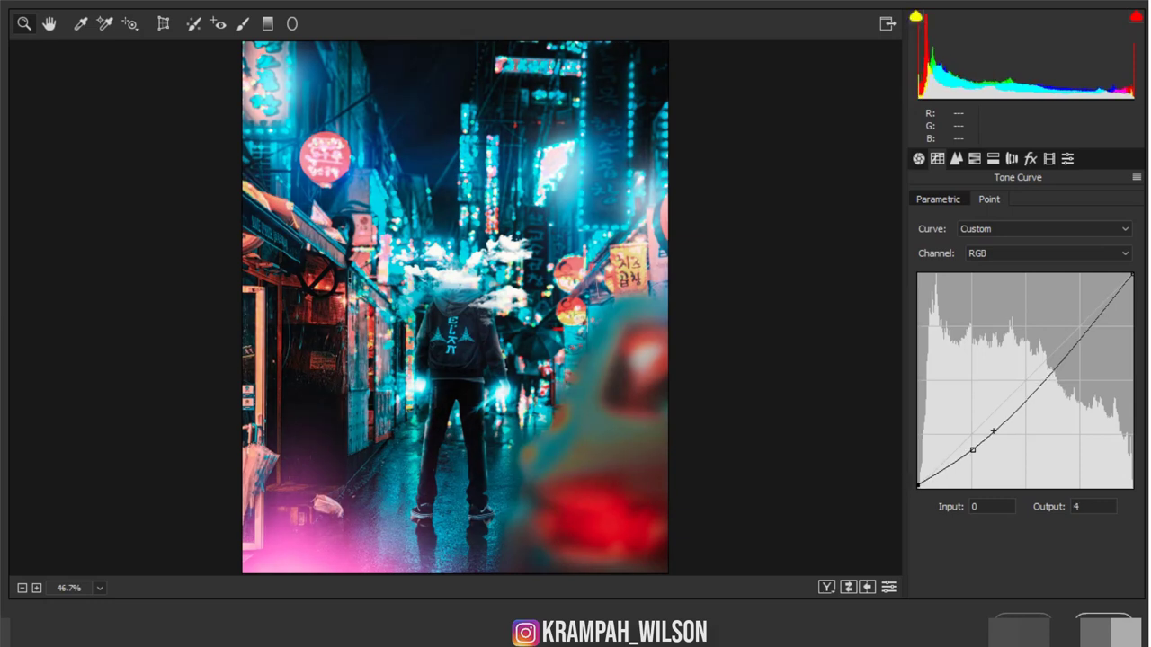
pyautogui.moveTo(1041, 384); pyautogui.dragTo(1048, 371)
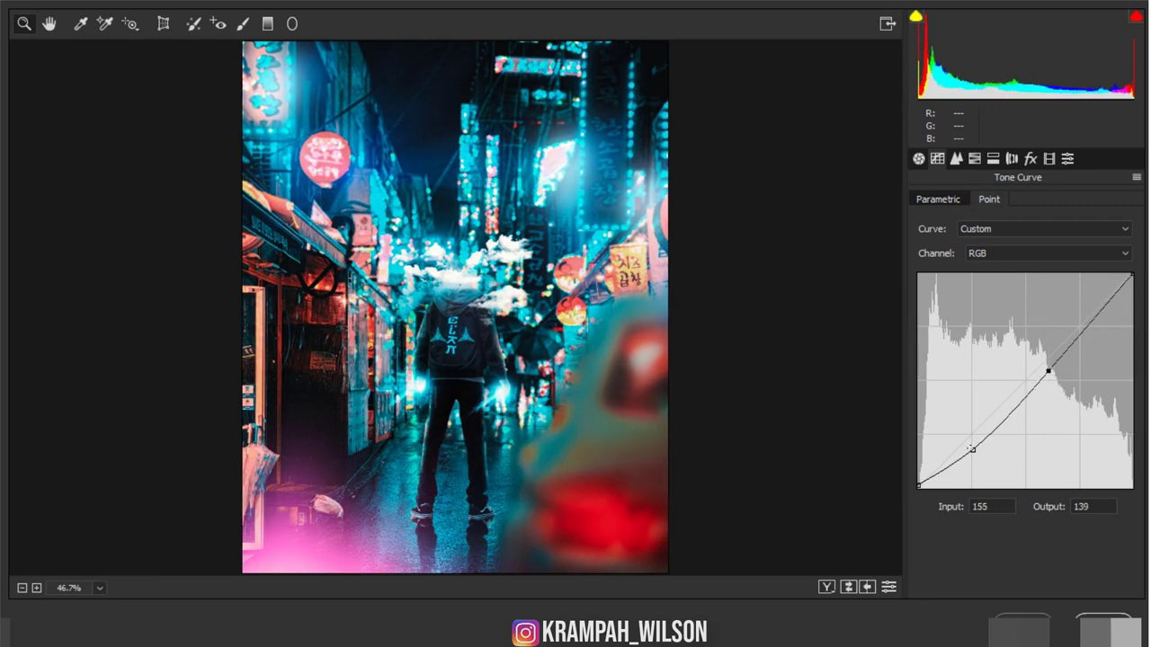
pyautogui.moveTo(971, 448); pyautogui.dragTo(971, 444)
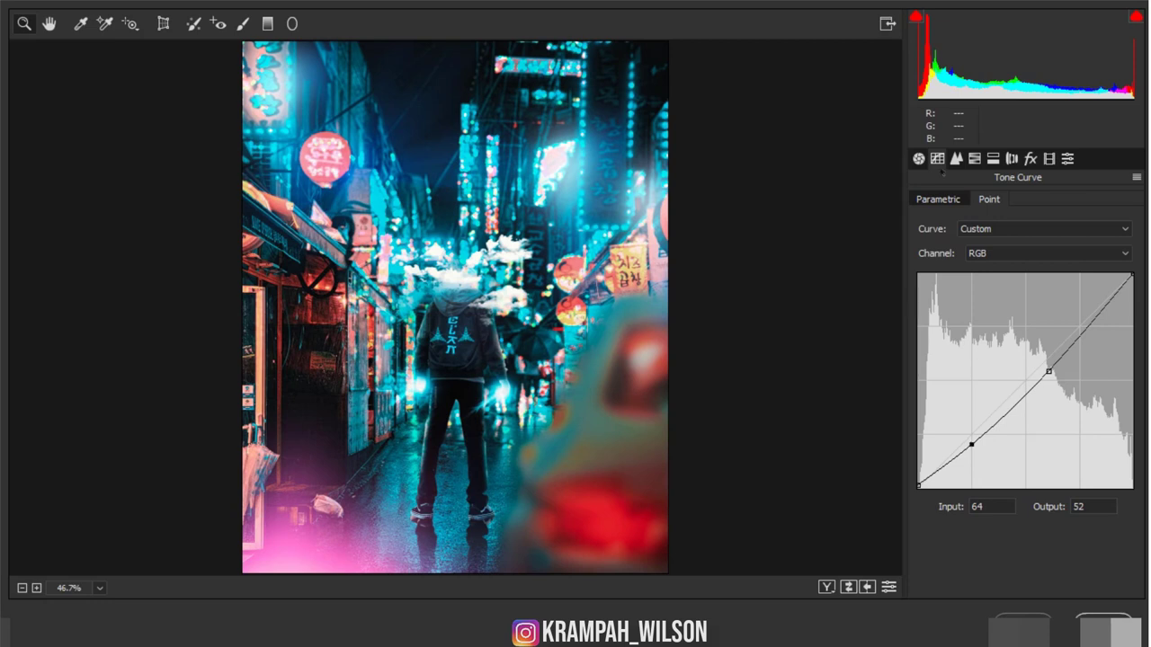
# Step: Set Contrast +11 and Clarity +22 in Basic and apply the Camera Raw grade
pyautogui.click(918, 158)
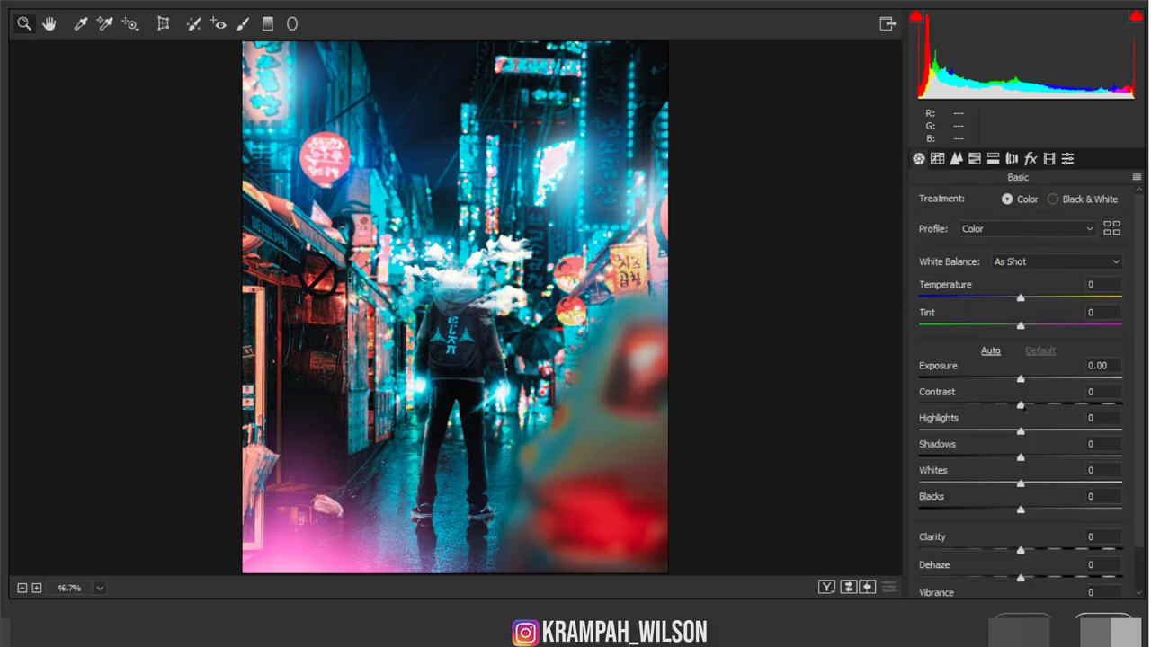
pyautogui.click(1037, 404)
pyautogui.moveTo(1037, 406); pyautogui.dragTo(1031, 405)
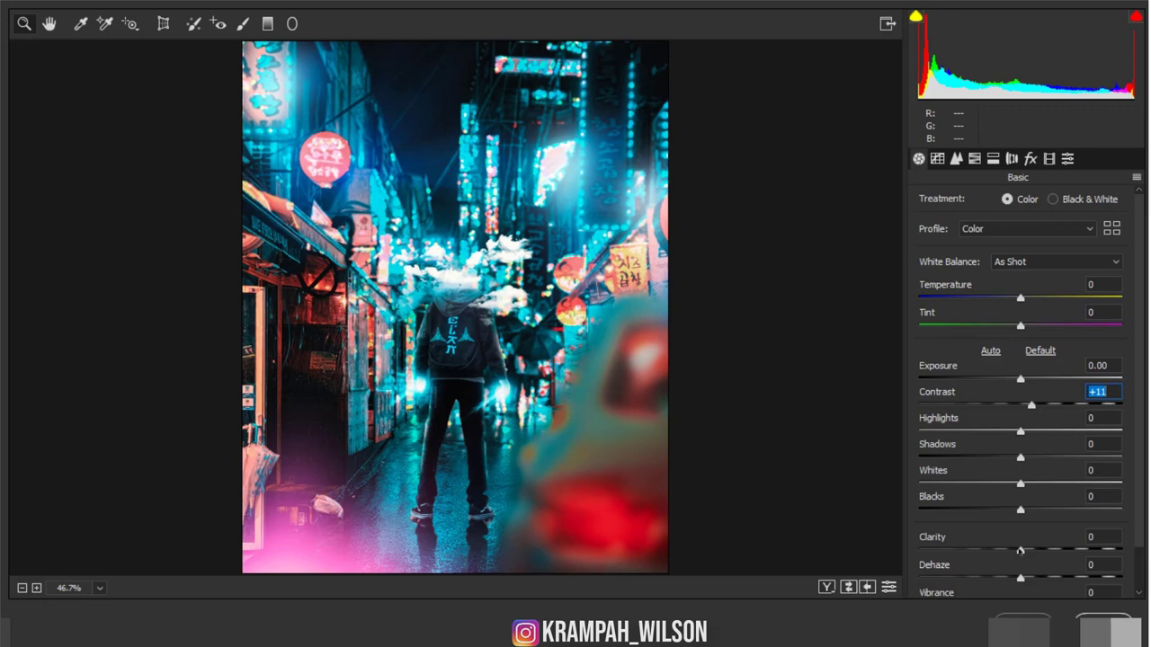
pyautogui.moveTo(1021, 550); pyautogui.dragTo(1042, 552)
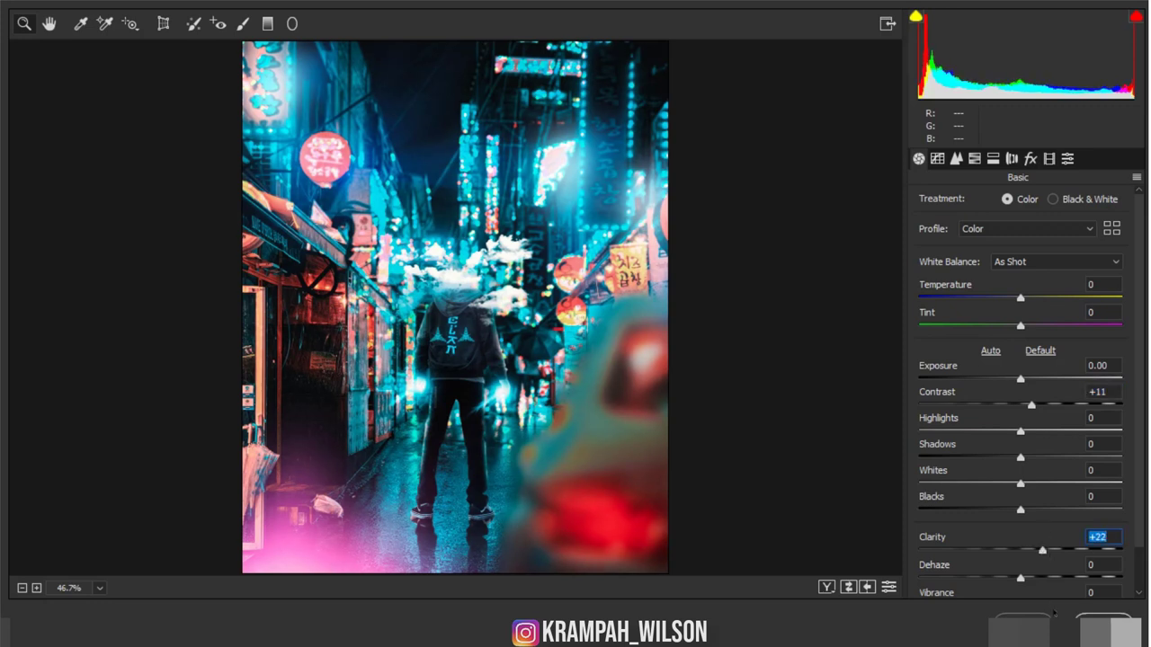
pyautogui.click(1104, 627)
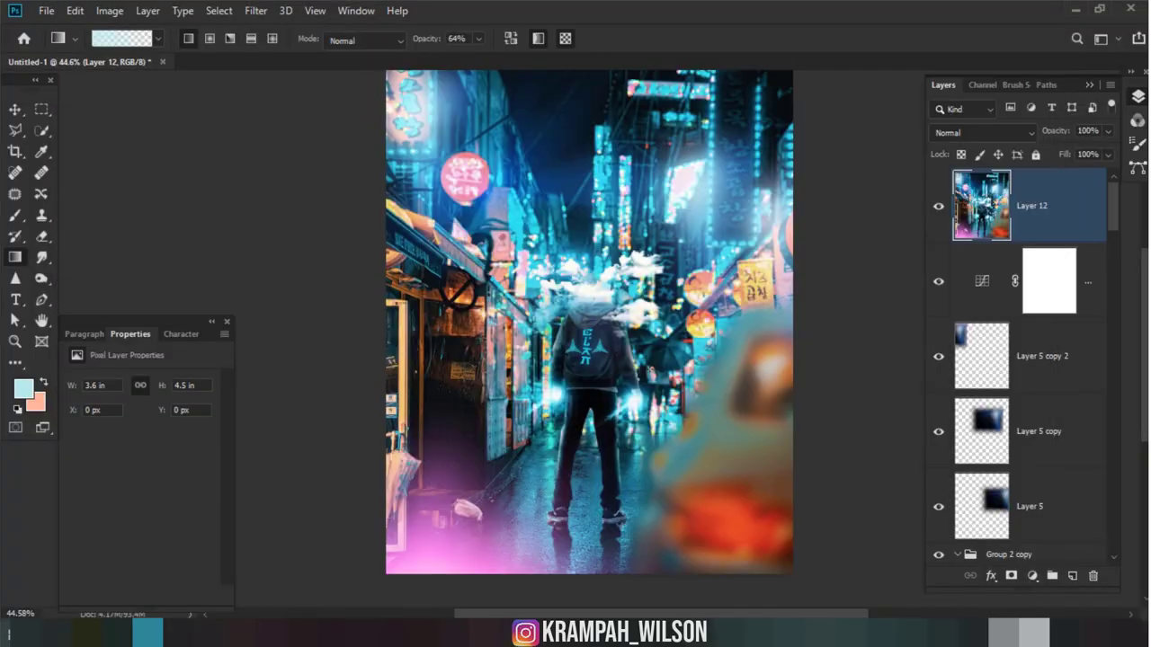
# Step: Group the layers beneath Layer 12 into Group 3
pyautogui.click(1099, 304)
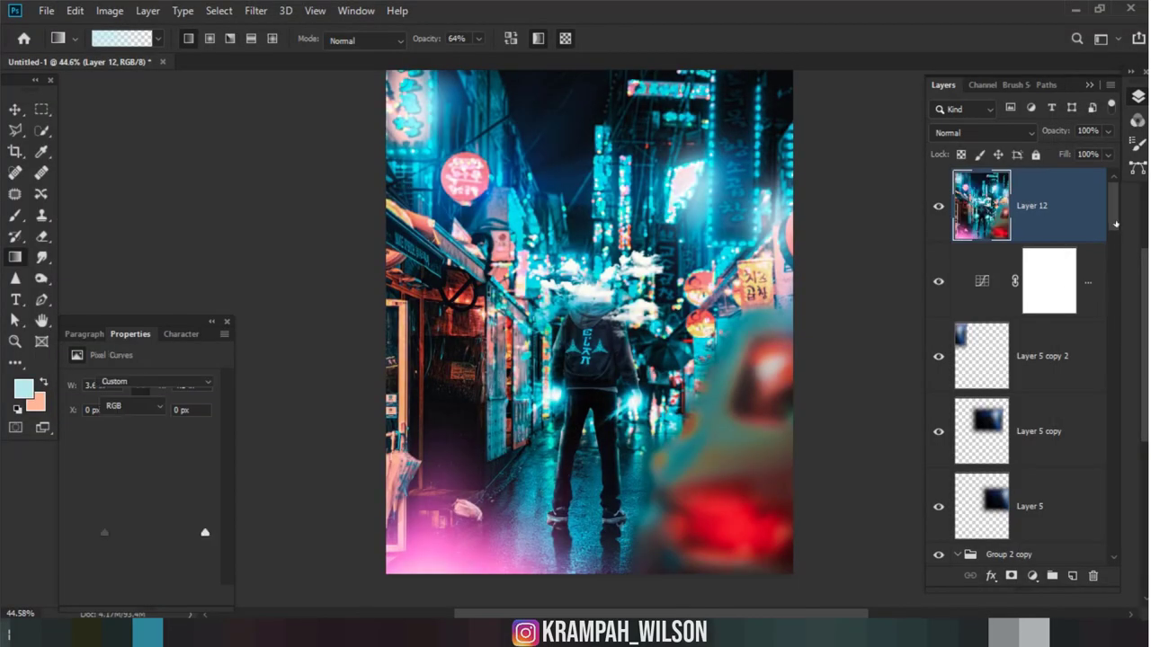
pyautogui.moveTo(1116, 209); pyautogui.dragTo(1113, 572)
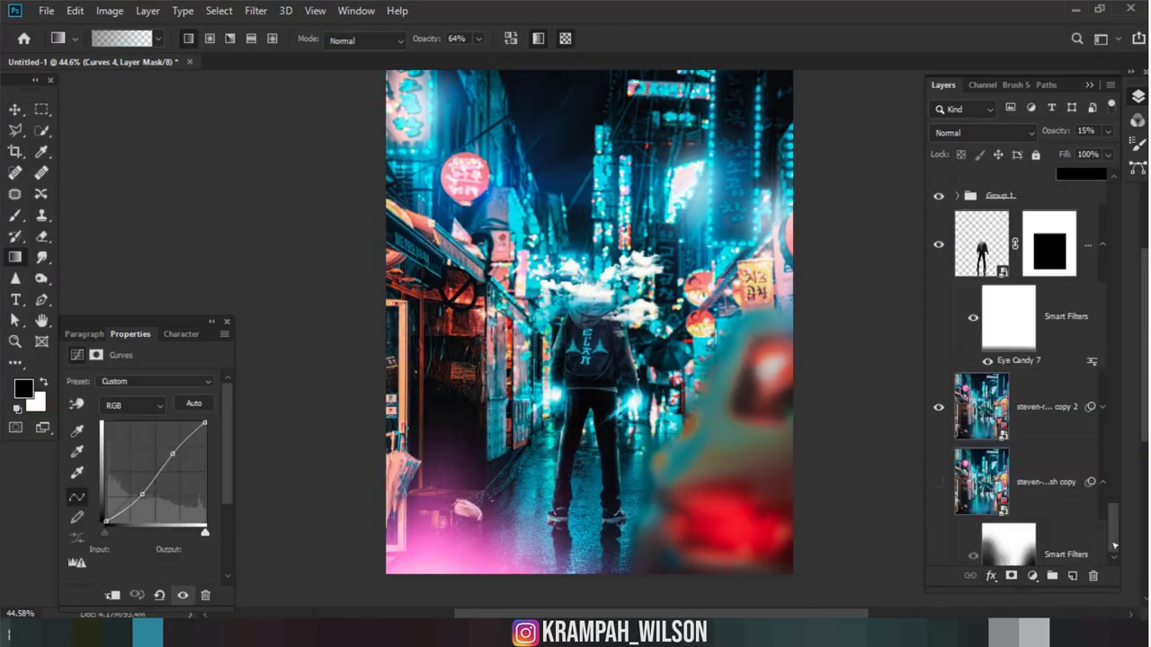
pyautogui.keyDown('shift'); pyautogui.click(1078, 473); pyautogui.keyUp('shift')
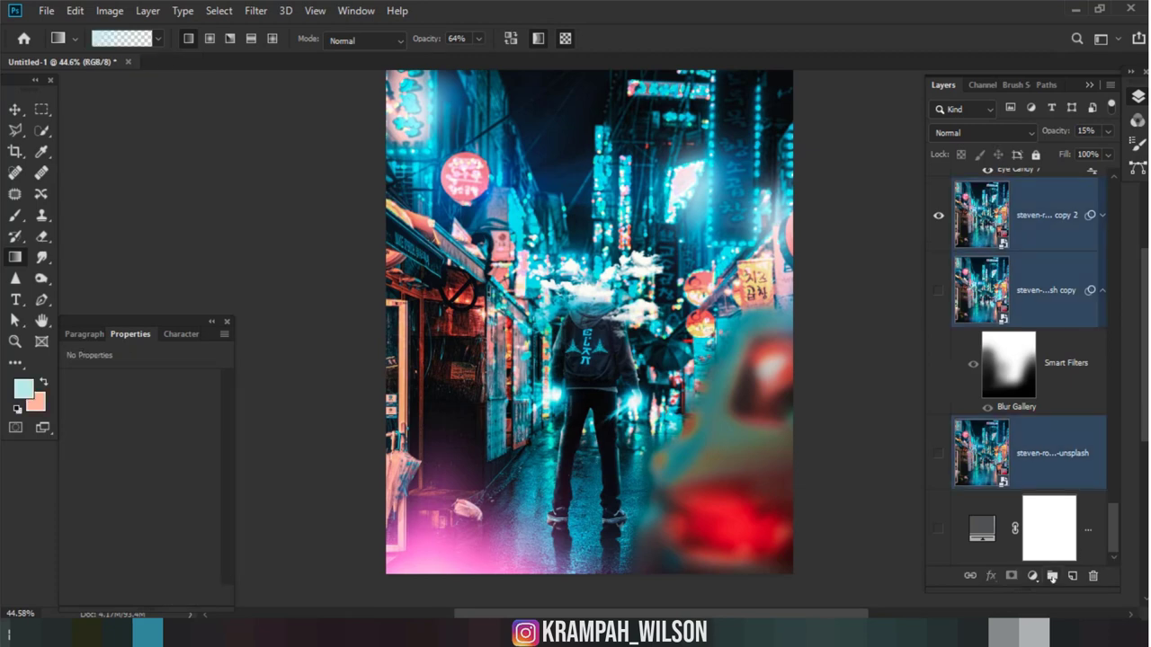
pyautogui.click(1052, 575)
# Step: Duplicate Layer 12 as Layer 12 copy and launch an Alien Skin filter on it
pyautogui.click(952, 224)
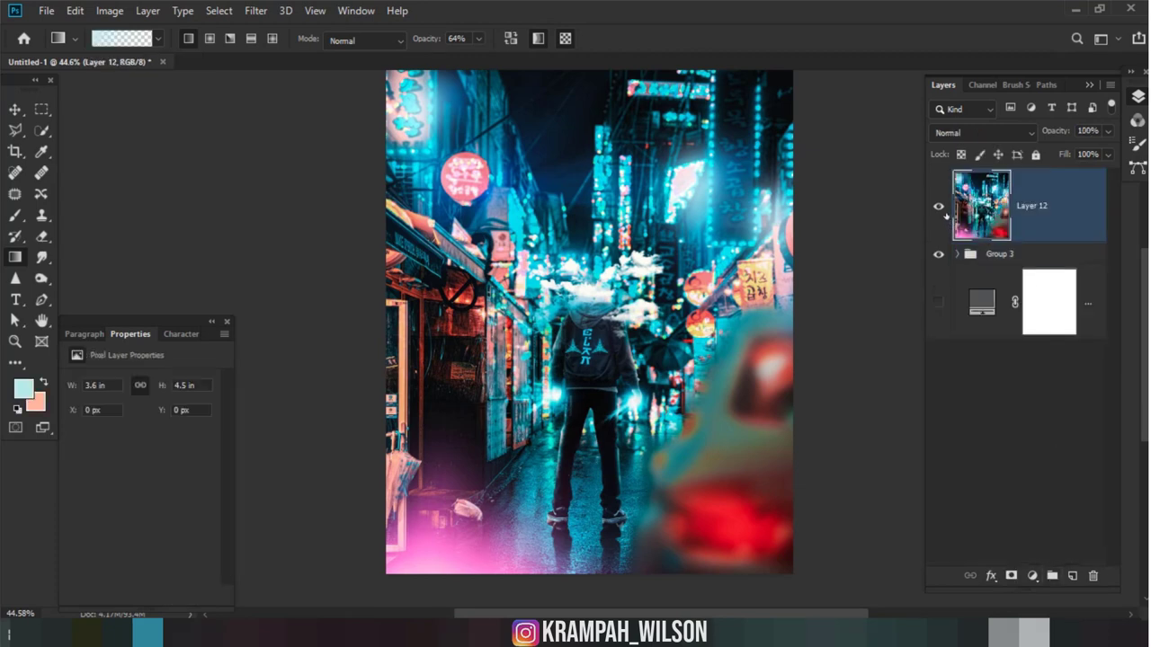
pyautogui.click(937, 207)
pyautogui.click(938, 207)
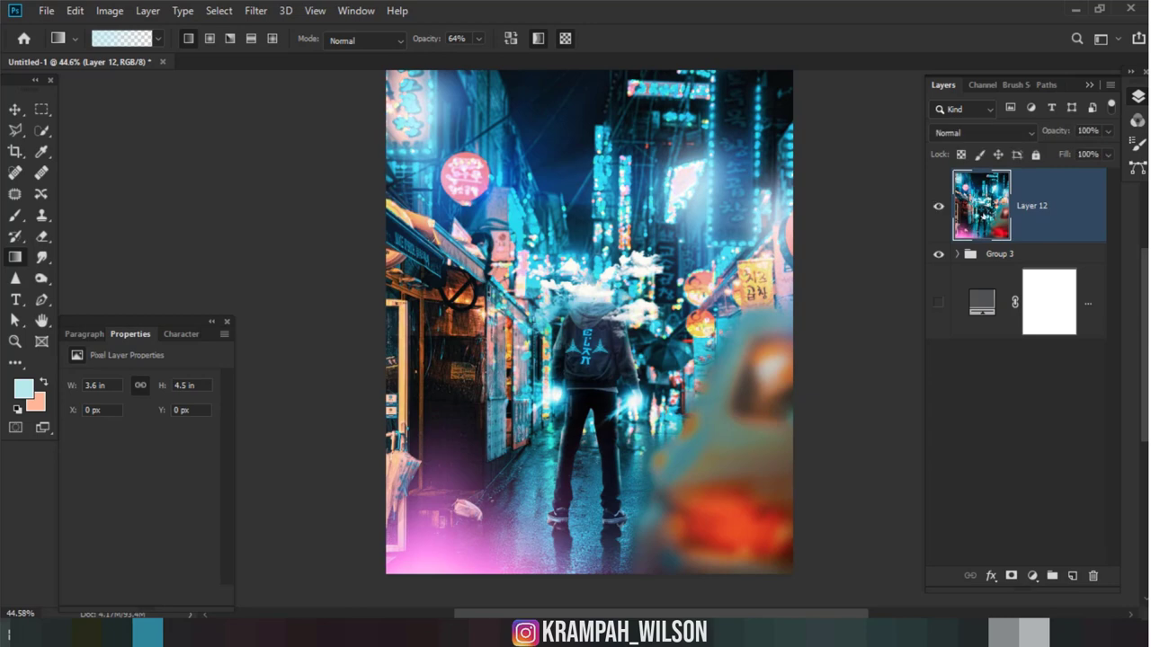
pyautogui.moveTo(1026, 218)
pyautogui.mouseDown()
pyautogui.moveTo(1044, 562)
pyautogui.moveTo(1074, 577)
pyautogui.mouseUp()
pyautogui.scroll(2, 558, 315)
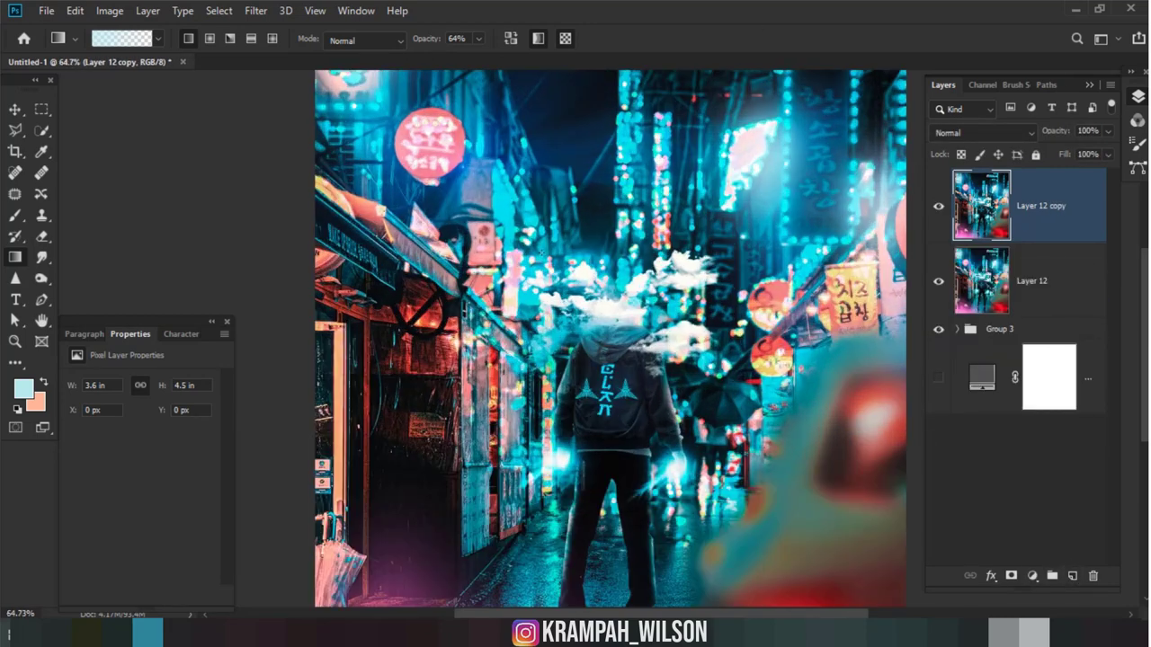
pyautogui.click(256, 10)
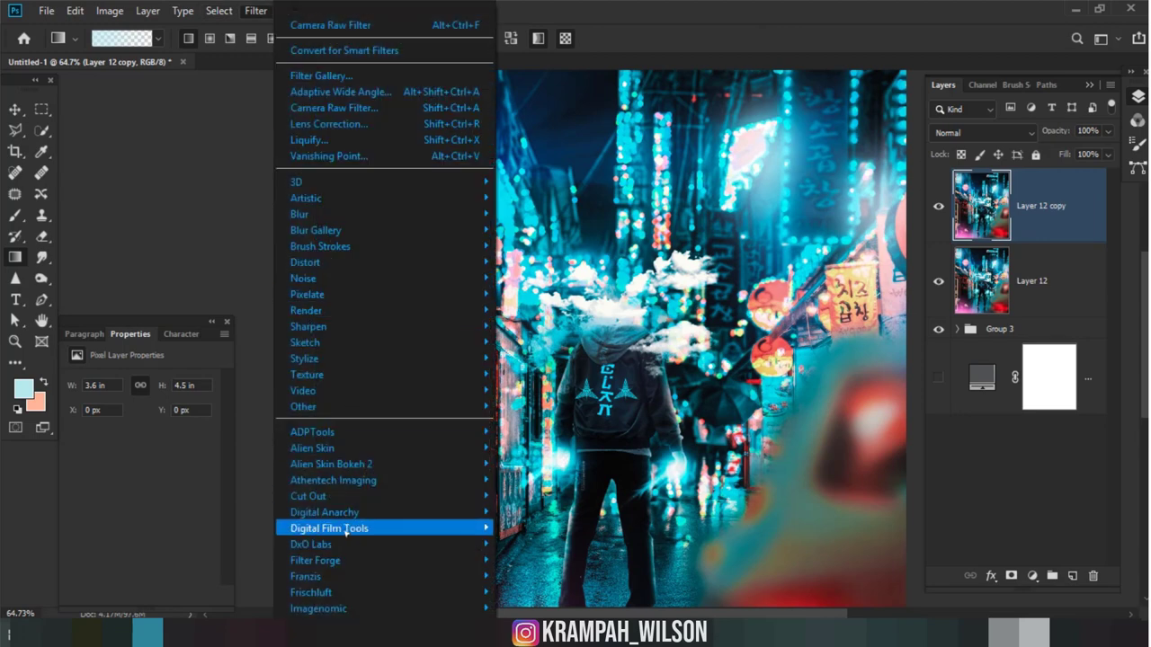
pyautogui.moveTo(312, 448)
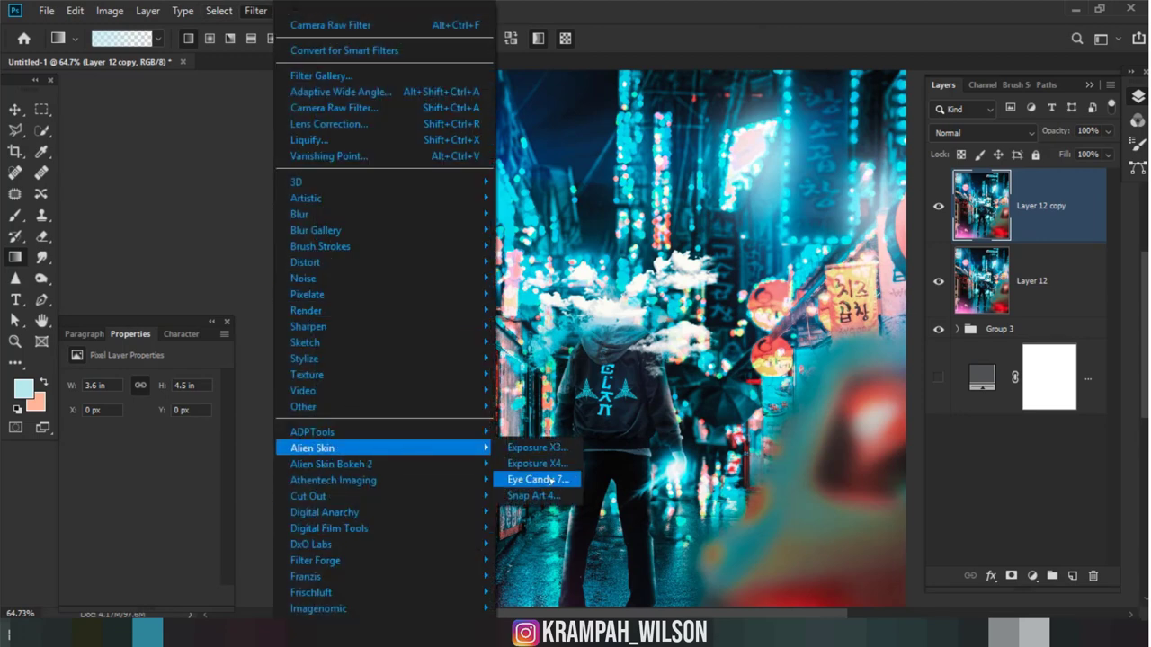
pyautogui.click(553, 465)
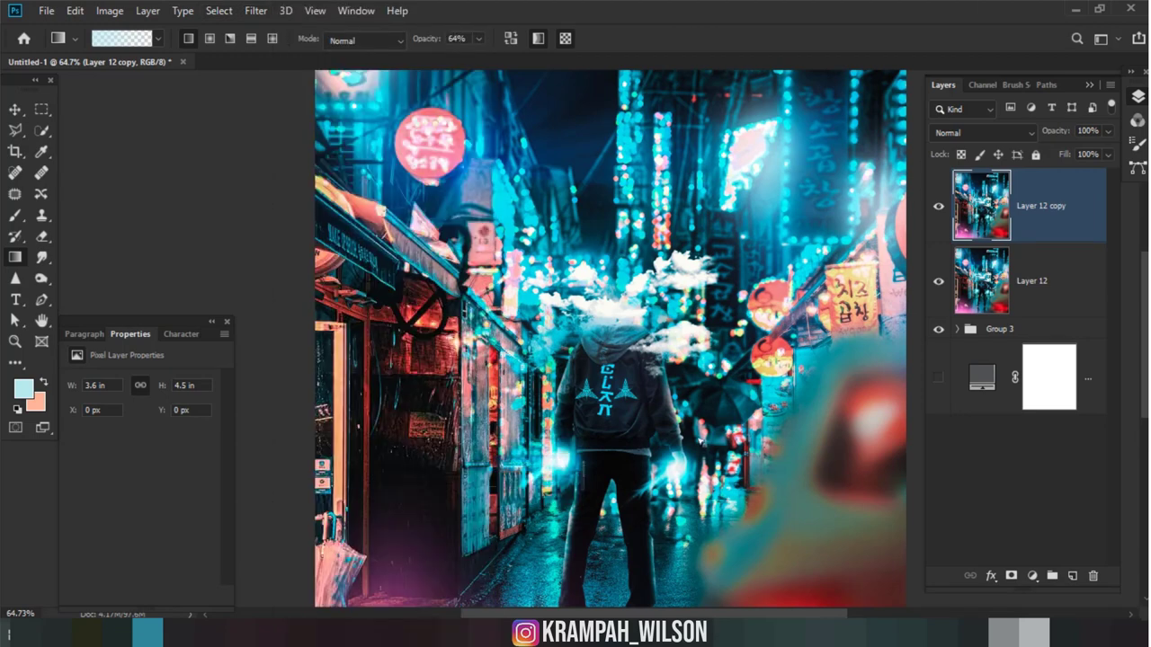
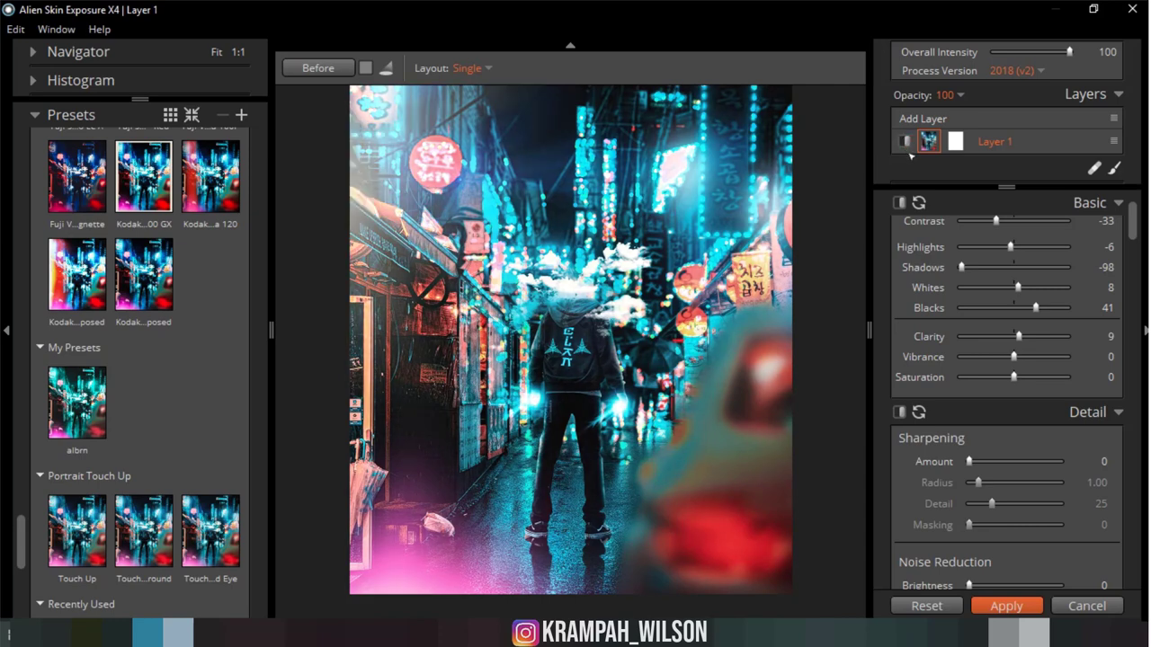
# Step: Apply the albrn preset from My Presets to the night-street photo
pyautogui.click(60, 416)
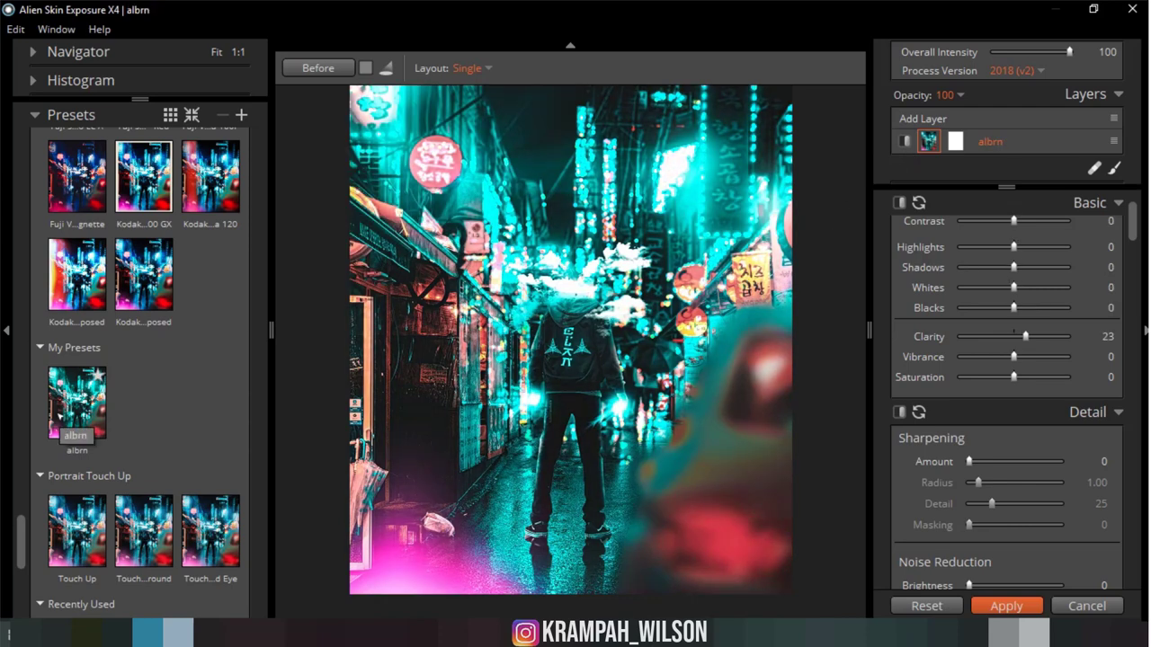
pyautogui.click(60, 416)
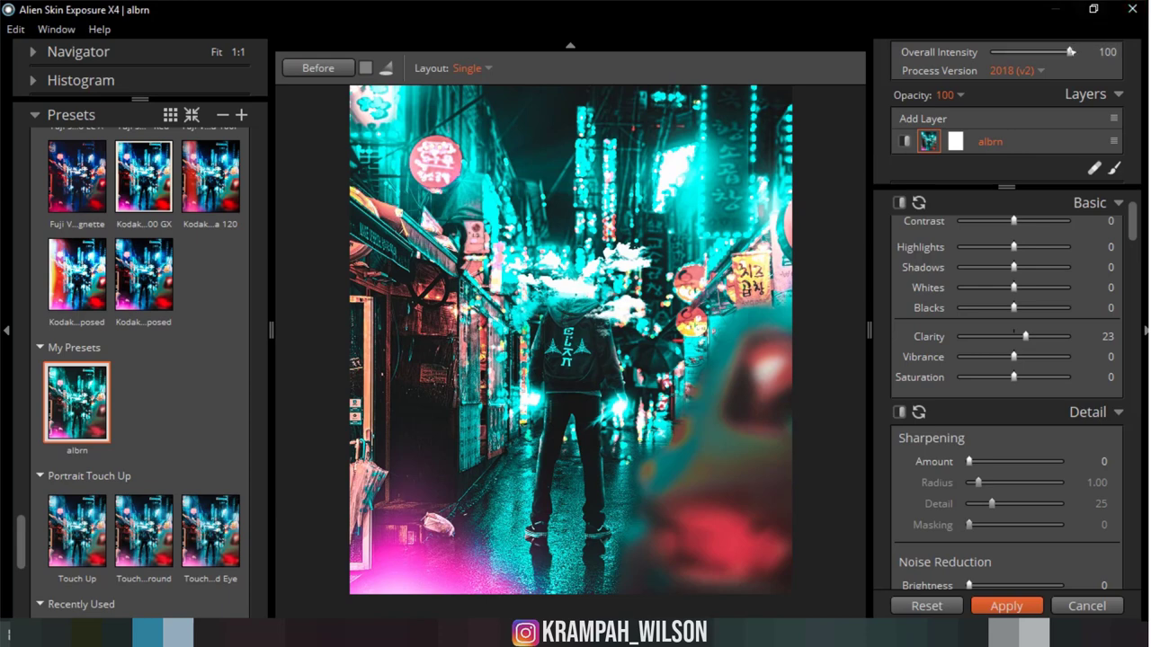
pyautogui.moveTo(1070, 51); pyautogui.dragTo(1046, 52)
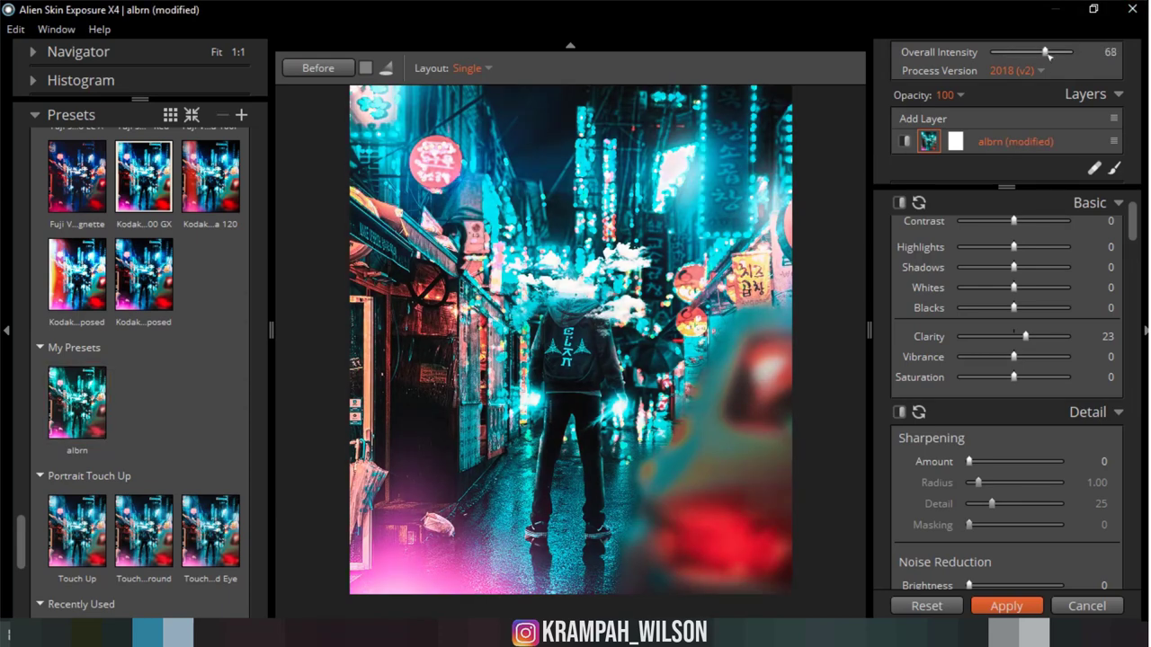
pyautogui.moveTo(1046, 52); pyautogui.dragTo(1054, 52)
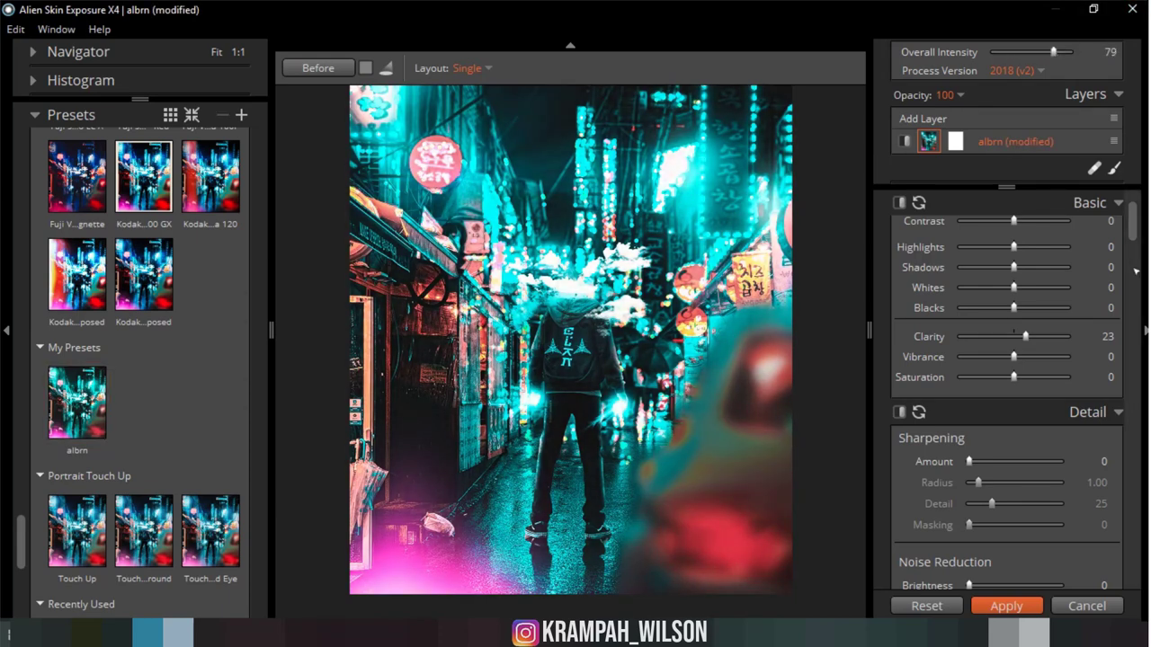
# Step: Set Contrast to 14 and lower the preset's Overall Intensity to 41
pyautogui.moveTo(1134, 220); pyautogui.dragTo(1140, 227)
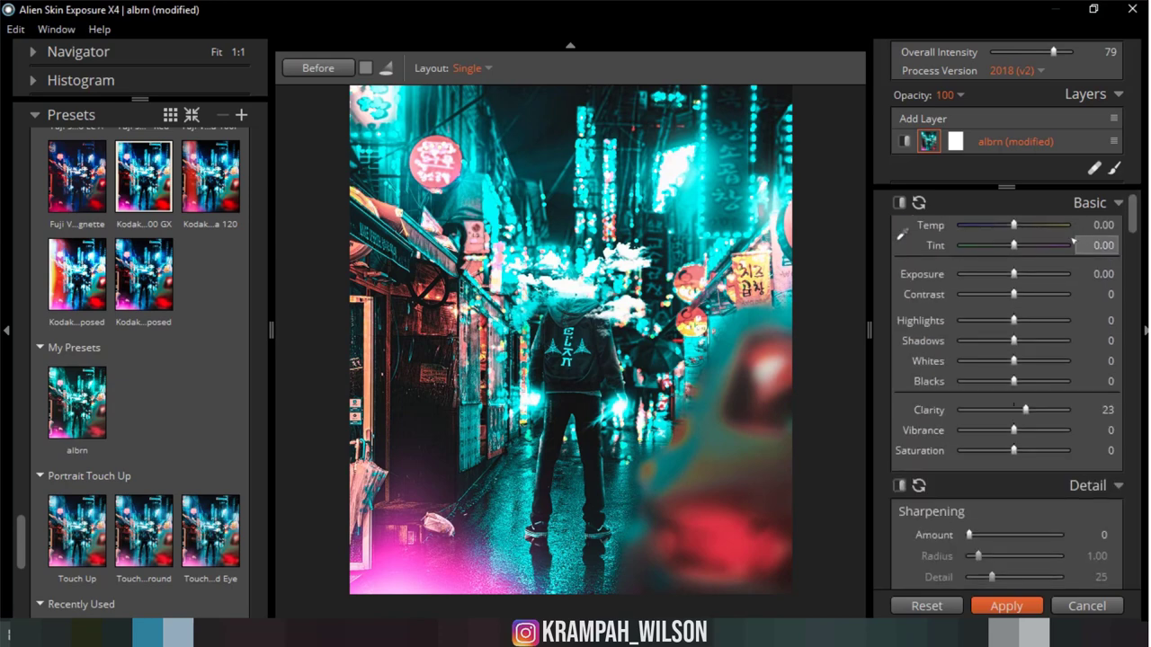
pyautogui.moveTo(1014, 294); pyautogui.dragTo(1025, 294)
pyautogui.click(1008, 297)
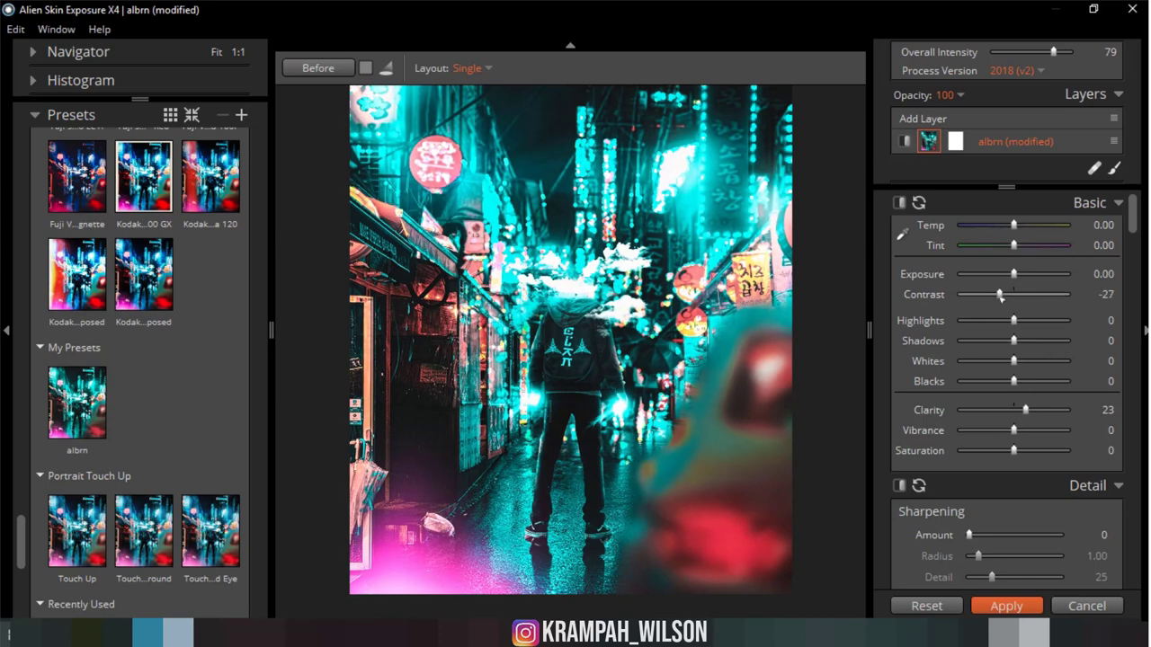
pyautogui.click(1021, 295)
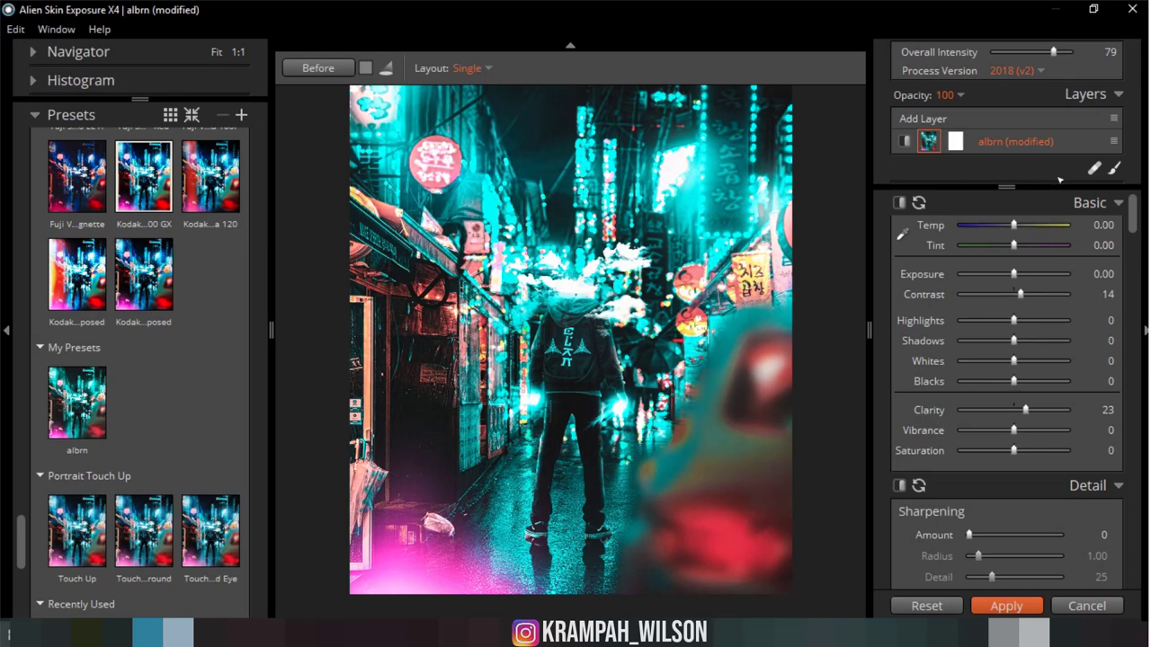
pyautogui.click(1024, 52)
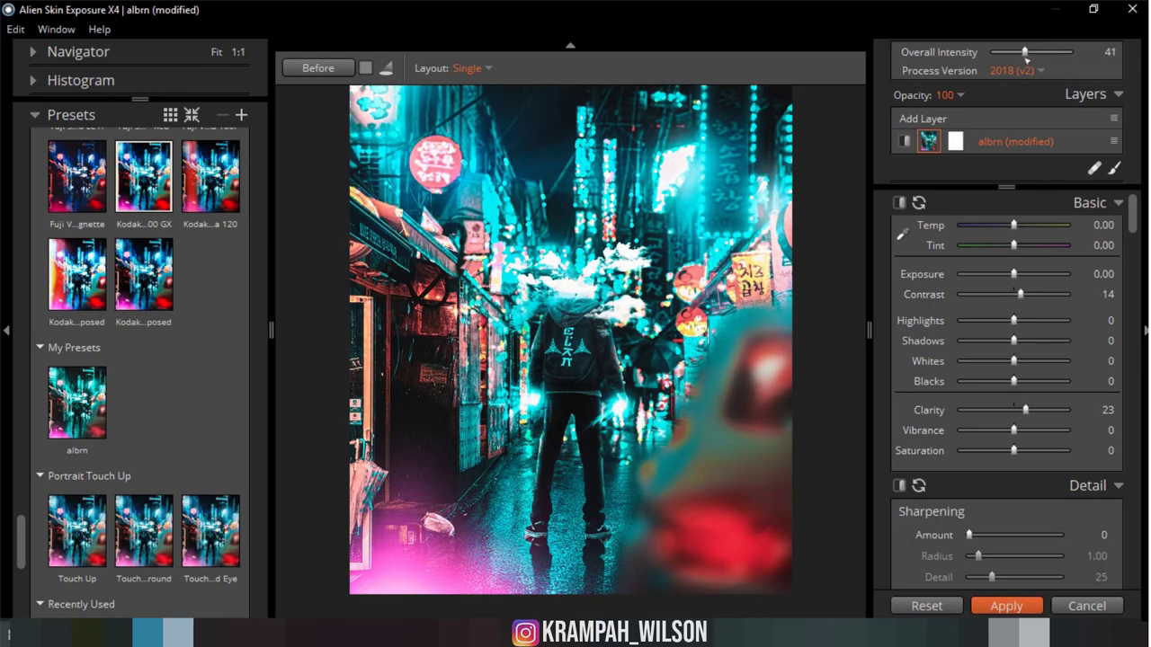
pyautogui.moveTo(1131, 216); pyautogui.dragTo(1138, 288)
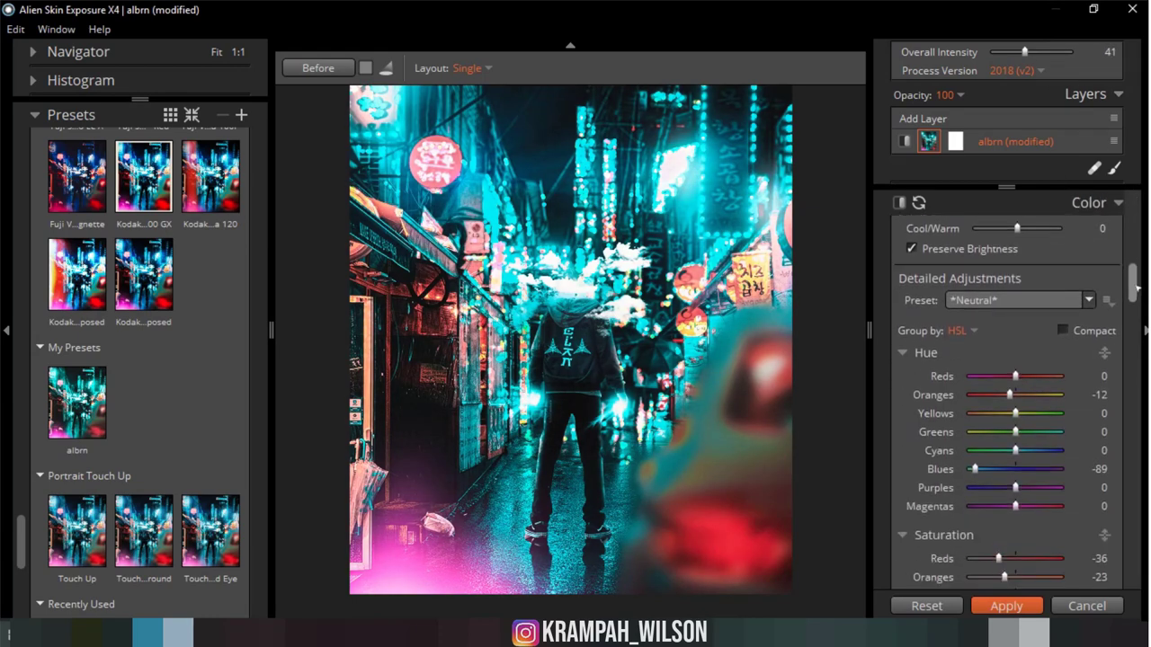
# Step: Shift the HSL hues: Reds to -52, plus Blues and Purples
pyautogui.scroll(-3, 1135, 288)
pyautogui.moveTo(975, 373); pyautogui.dragTo(997, 374)
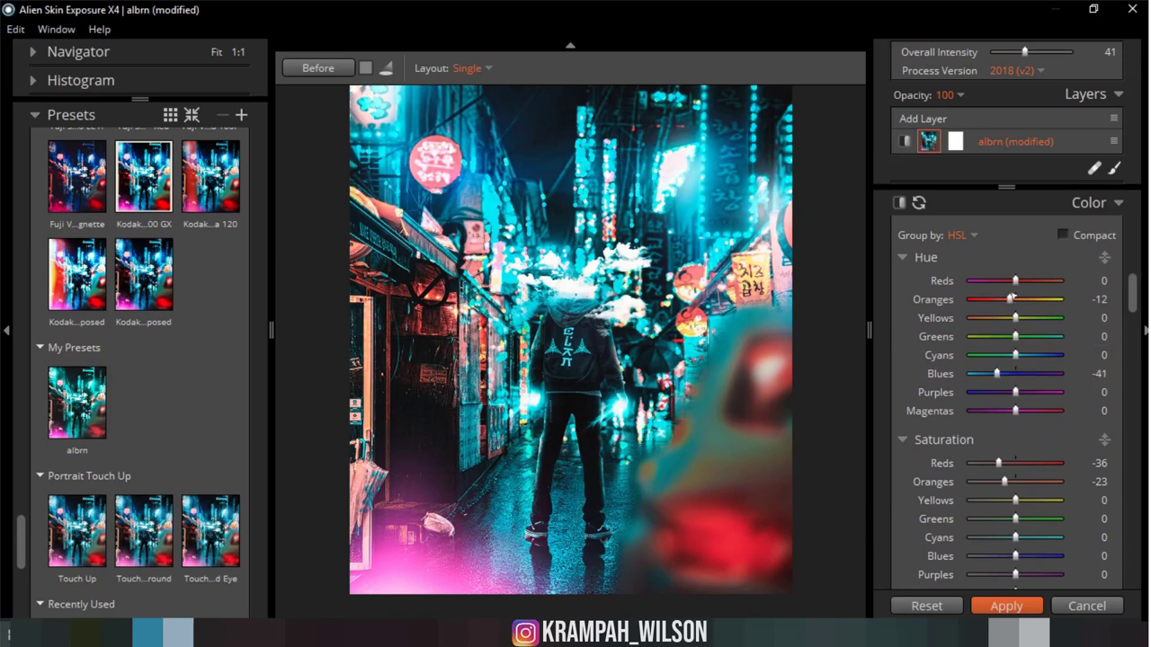
pyautogui.moveTo(1015, 281)
pyautogui.mouseDown()
pyautogui.moveTo(1003, 281)
pyautogui.moveTo(1036, 292)
pyautogui.mouseUp()
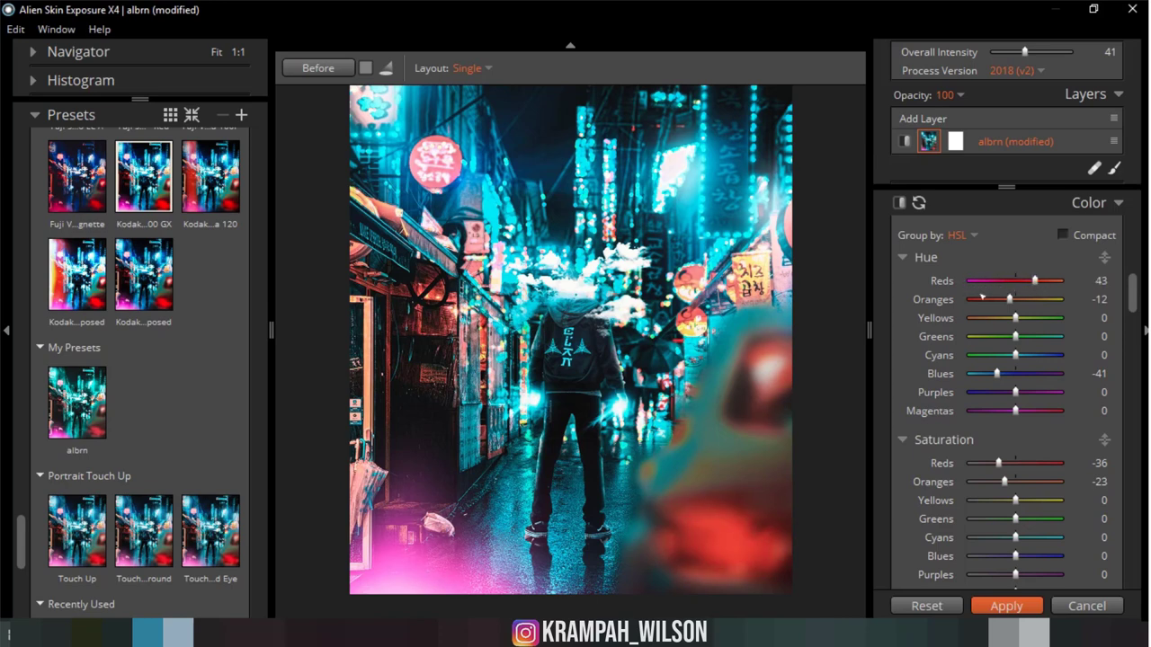
pyautogui.moveTo(1037, 292)
pyautogui.mouseDown()
pyautogui.moveTo(984, 297)
pyautogui.moveTo(997, 298)
pyautogui.mouseUp()
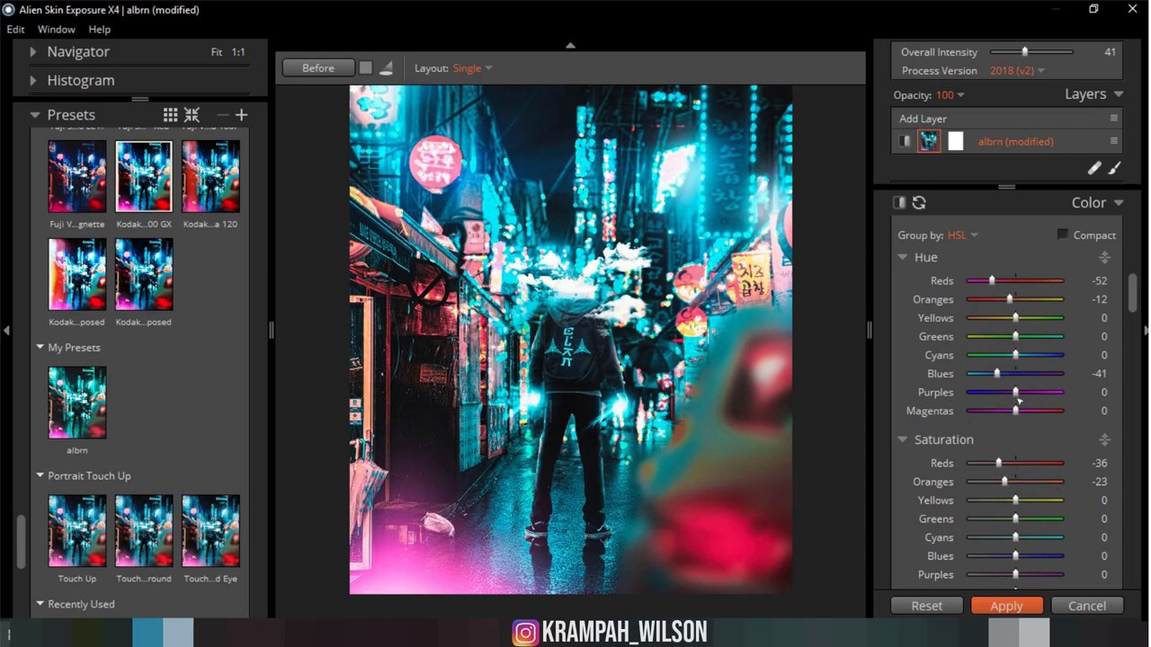
pyautogui.moveTo(1015, 392)
pyautogui.mouseDown()
pyautogui.moveTo(958, 402)
pyautogui.moveTo(1068, 396)
pyautogui.moveTo(1033, 392)
pyautogui.moveTo(1003, 412)
pyautogui.mouseUp()
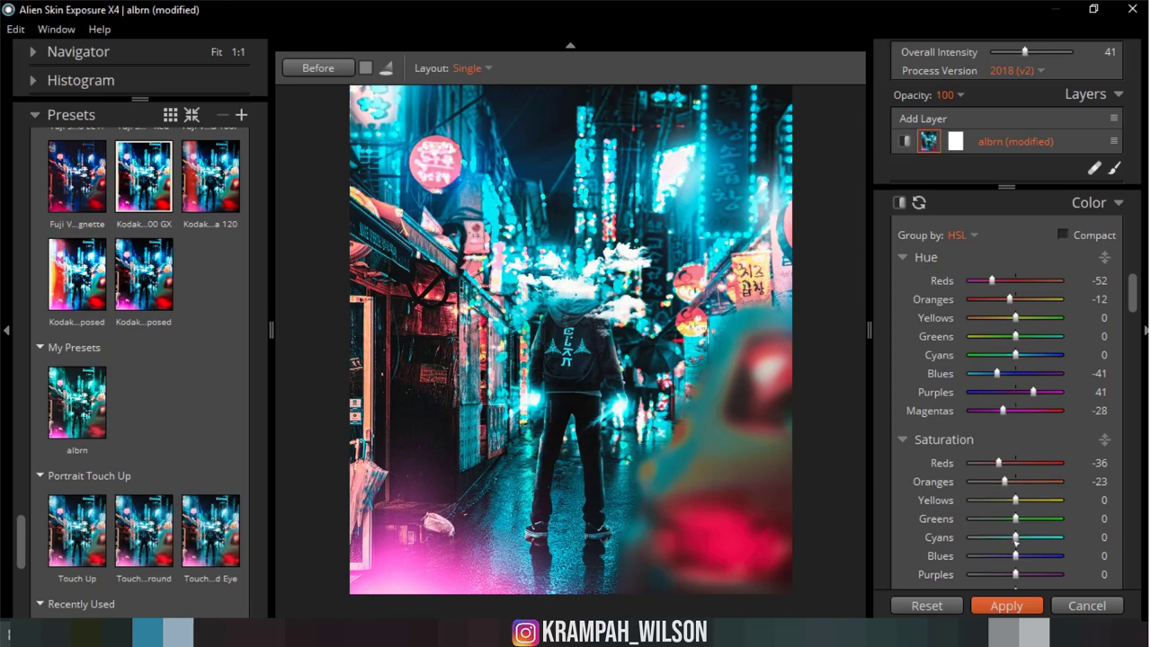
# Step: Set Cyans saturation to -8 and Purples saturation to 76, and push the Magentas hue further negative
pyautogui.moveTo(1017, 538); pyautogui.dragTo(957, 545)
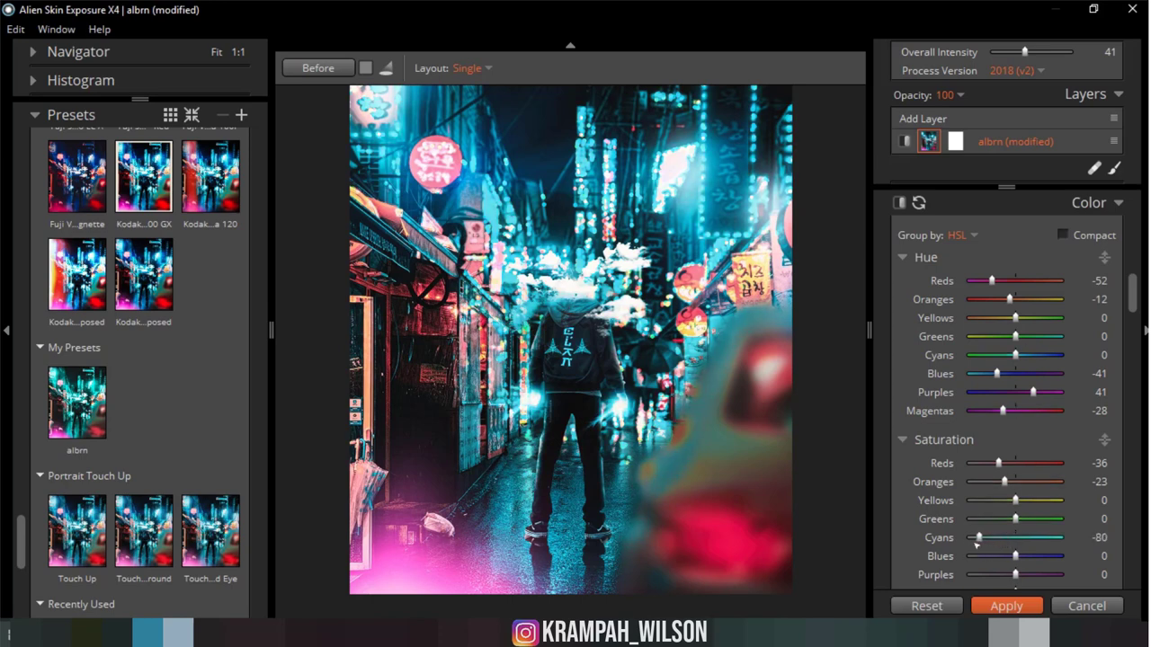
pyautogui.moveTo(1023, 540); pyautogui.dragTo(1012, 538)
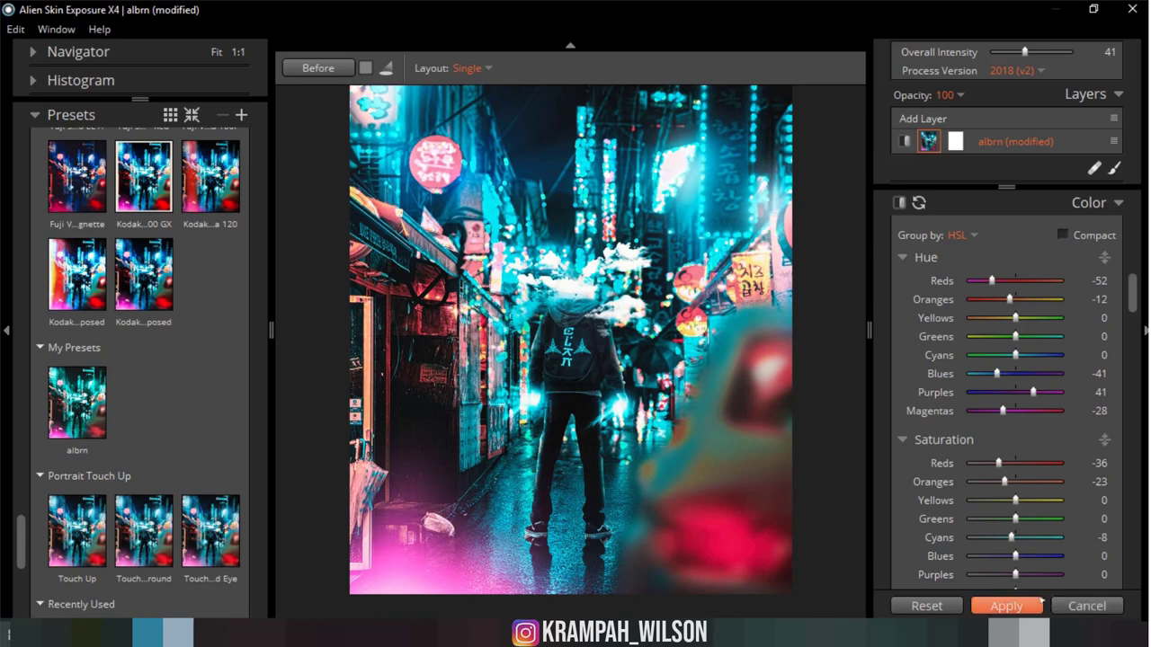
pyautogui.moveTo(1015, 574); pyautogui.dragTo(1054, 576)
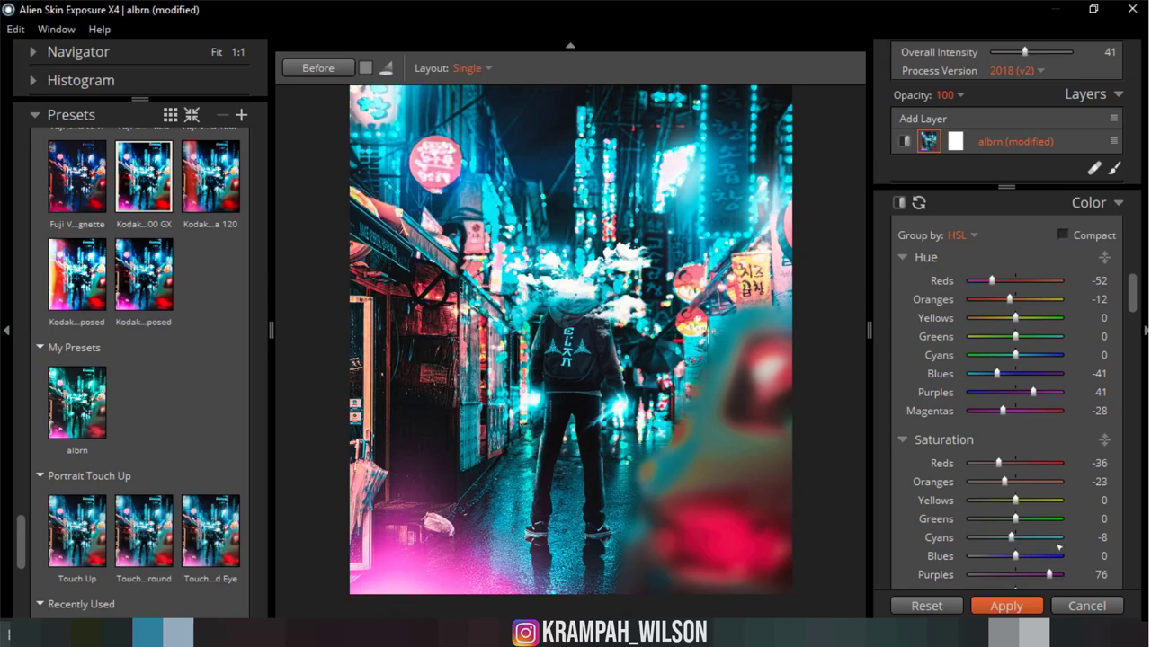
pyautogui.moveTo(1003, 411); pyautogui.dragTo(988, 410)
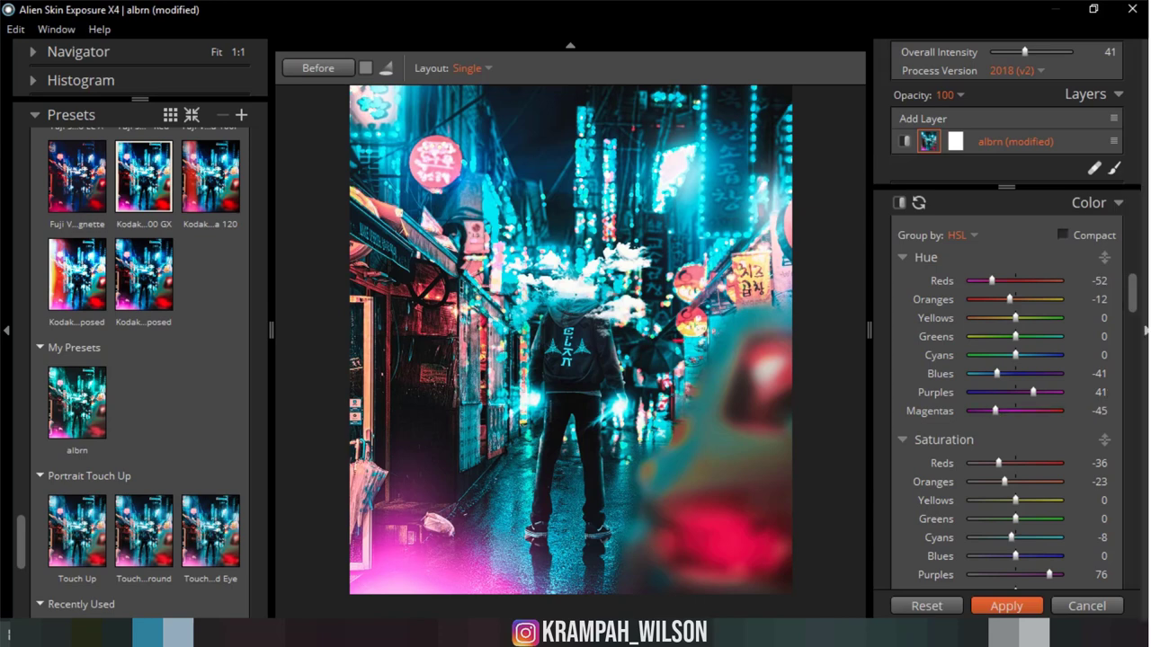
pyautogui.moveTo(1135, 299); pyautogui.dragTo(1135, 332)
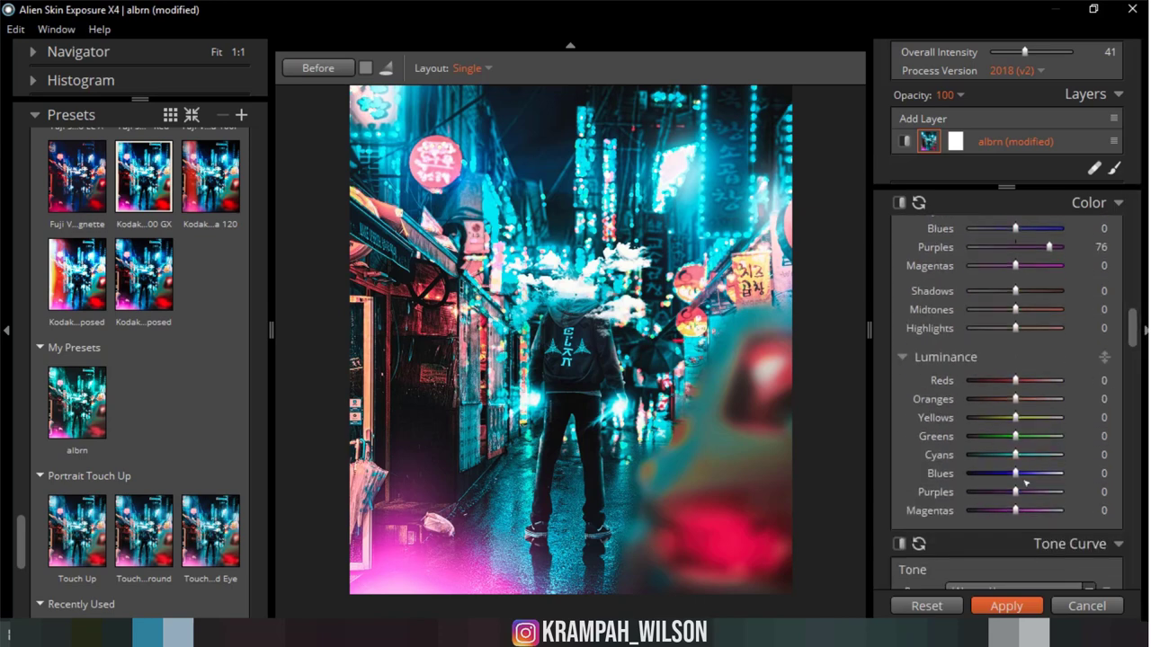
# Step: Raise Purples luminance to 96 and set Magentas luminance to -6
pyautogui.moveTo(1015, 511)
pyautogui.mouseDown()
pyautogui.moveTo(1063, 510)
pyautogui.moveTo(944, 523)
pyautogui.moveTo(971, 511)
pyautogui.moveTo(1013, 537)
pyautogui.mouseUp()
pyautogui.moveTo(1017, 492)
pyautogui.mouseDown()
pyautogui.moveTo(1054, 492)
pyautogui.moveTo(975, 494)
pyautogui.mouseUp()
pyautogui.moveTo(1065, 494); pyautogui.dragTo(1059, 492)
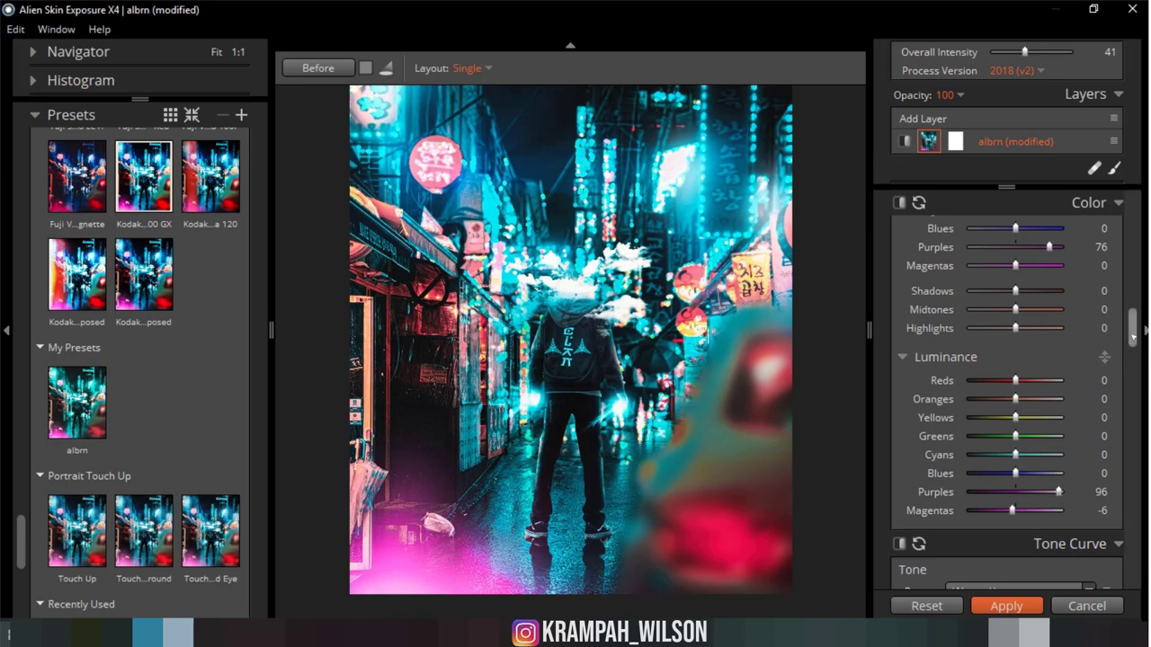
pyautogui.moveTo(1133, 338); pyautogui.dragTo(1136, 445)
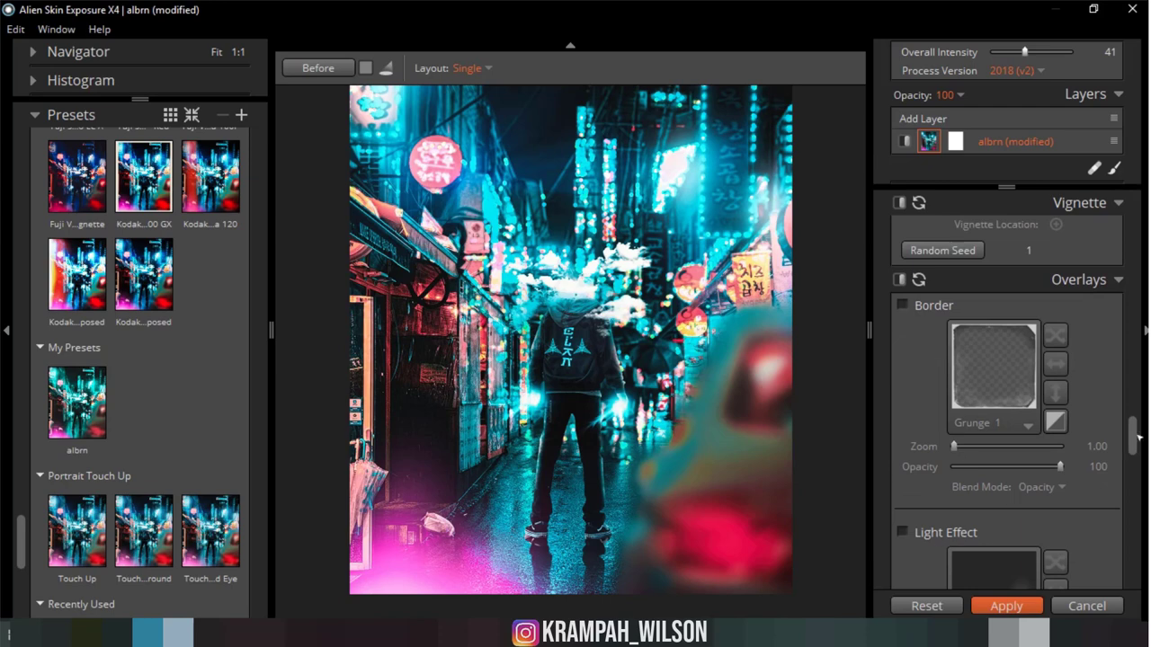
# Step: Enable the Texture overlay and choose the Dust 5 texture
pyautogui.scroll(-4, 989, 414)
pyautogui.scroll(-1, 961, 423)
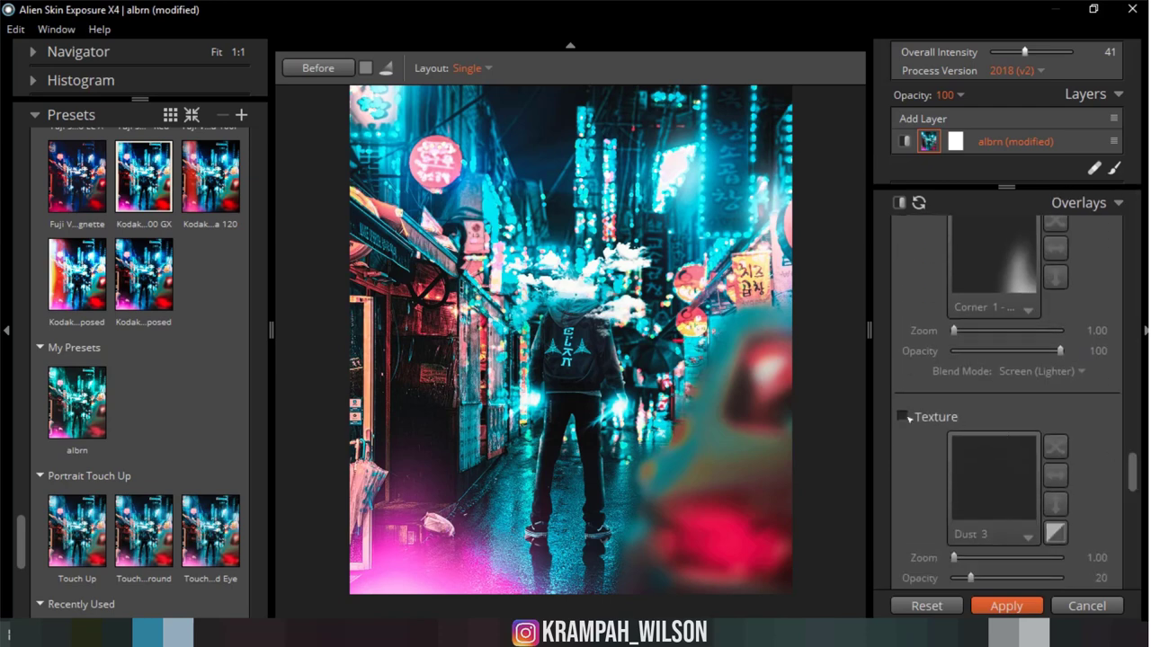
pyautogui.click(904, 417)
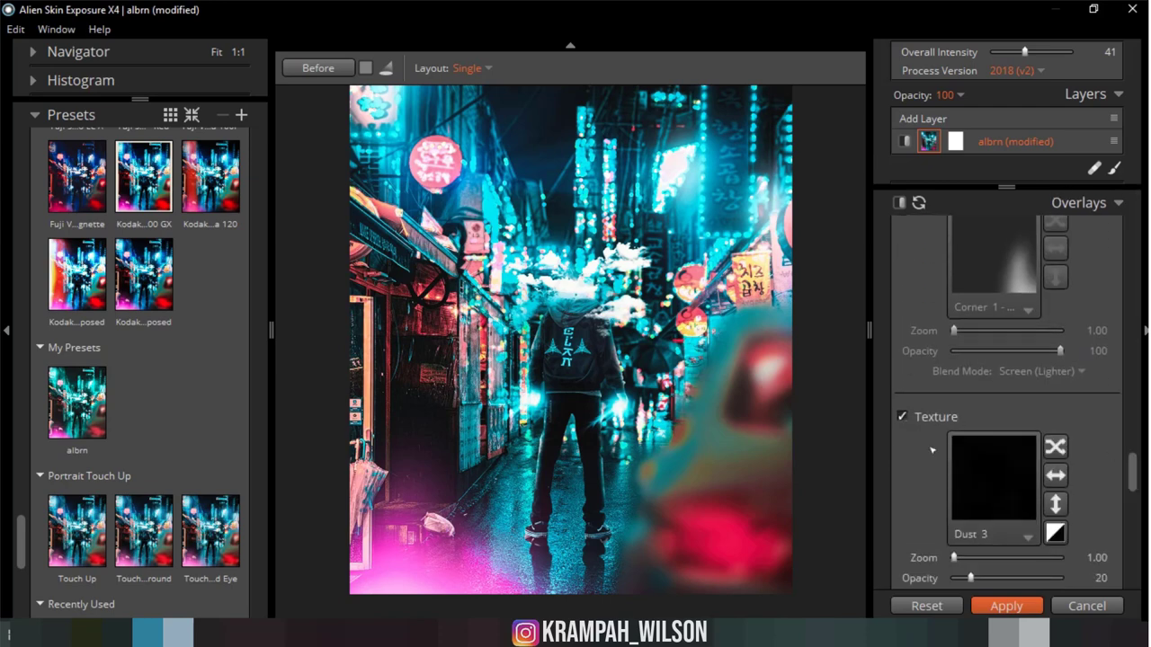
pyautogui.click(983, 491)
pyautogui.click(777, 347)
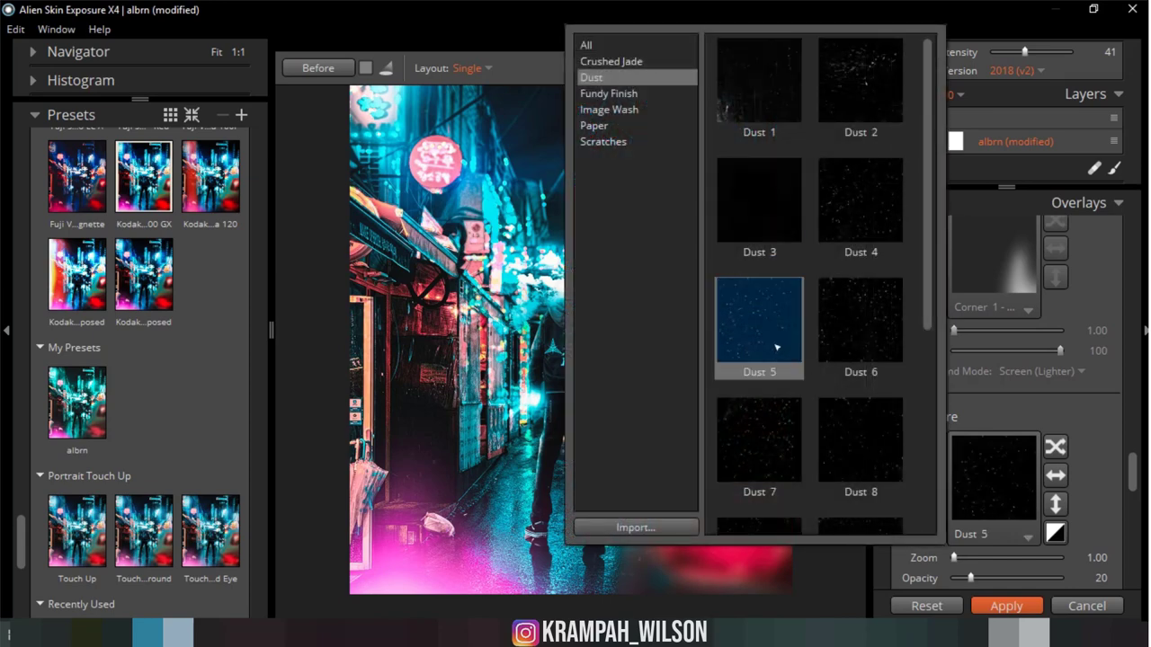
pyautogui.click(775, 346)
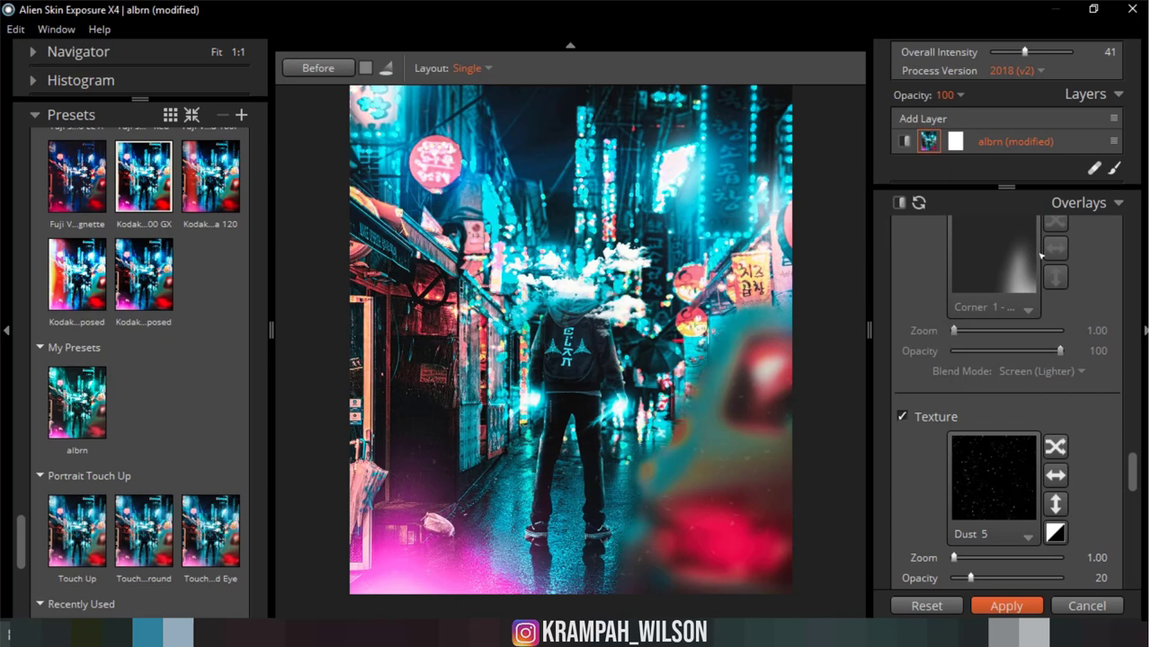
# Step: Set the Dust 5 texture to 100 opacity and about 2.08 zoom
pyautogui.moveTo(1137, 454); pyautogui.dragTo(1136, 461)
pyautogui.scroll(-5, 1135, 472)
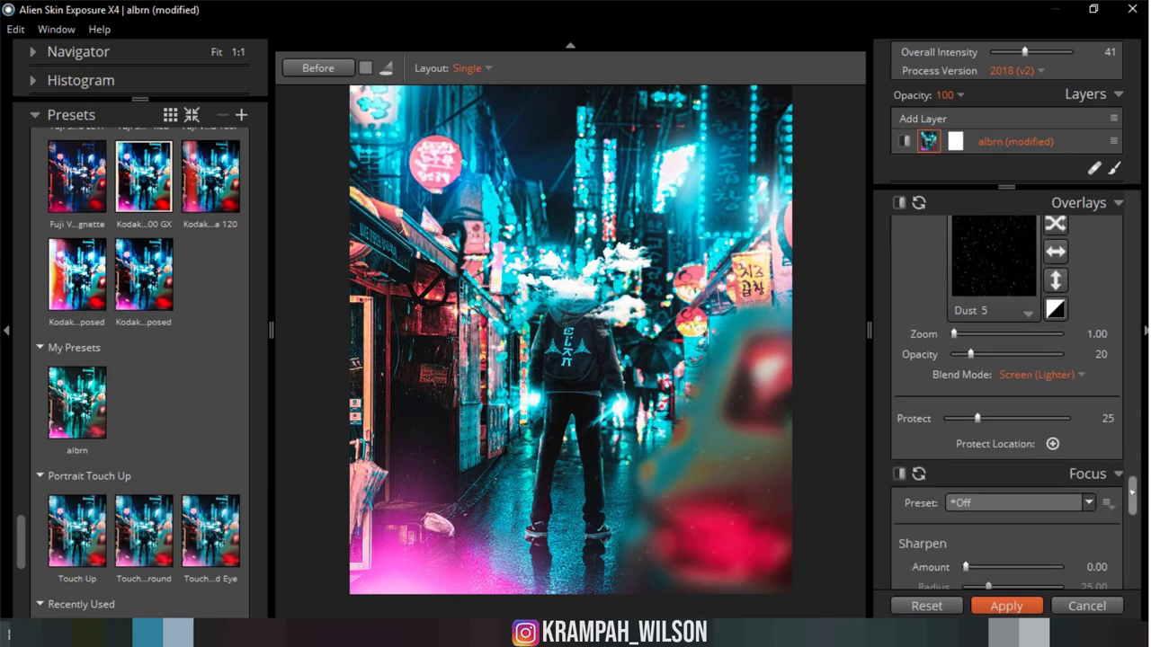
pyautogui.moveTo(971, 354); pyautogui.dragTo(1061, 354)
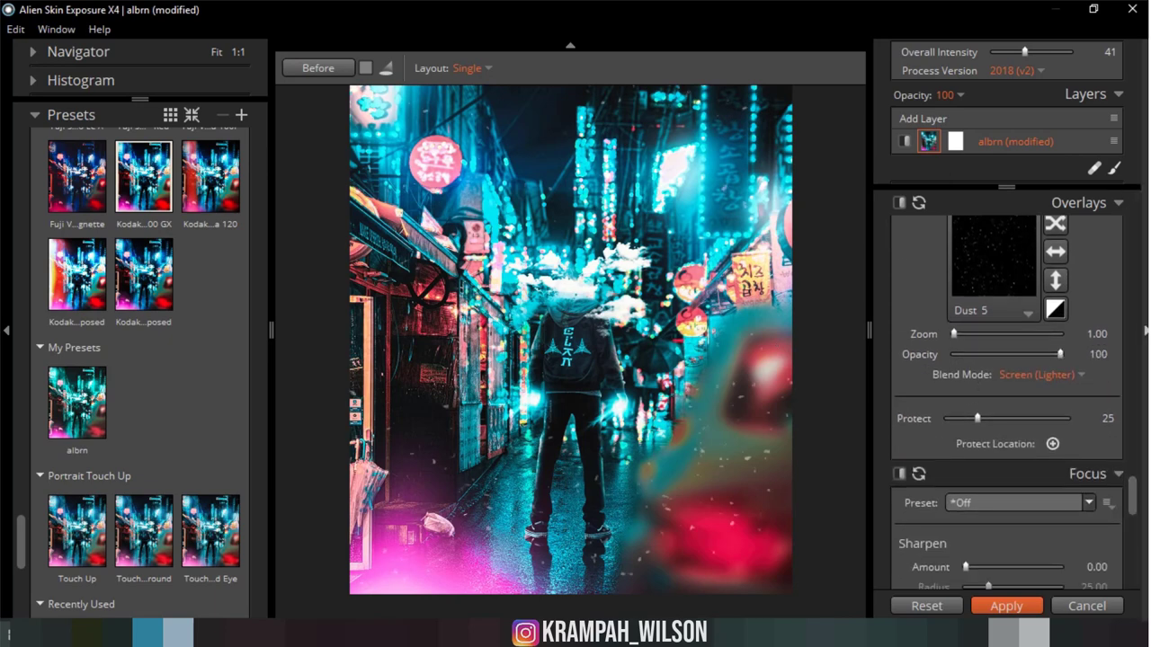
pyautogui.moveTo(956, 338); pyautogui.dragTo(1028, 335)
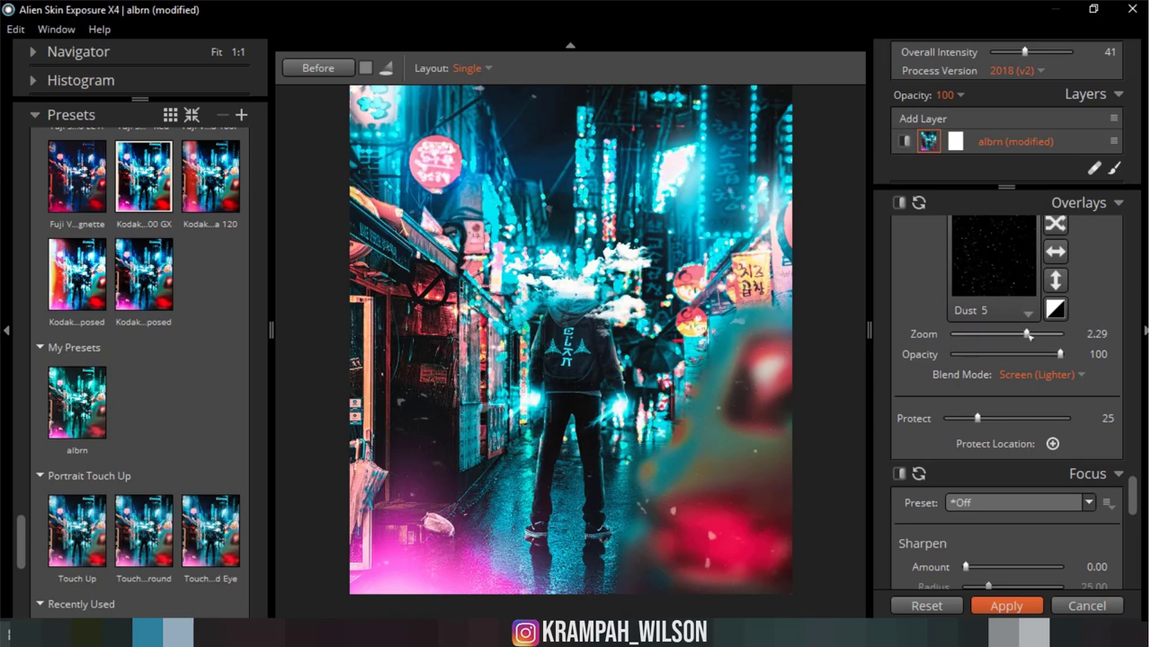
pyautogui.moveTo(1028, 335)
pyautogui.mouseDown()
pyautogui.moveTo(1004, 334)
pyautogui.moveTo(1014, 335)
pyautogui.mouseUp()
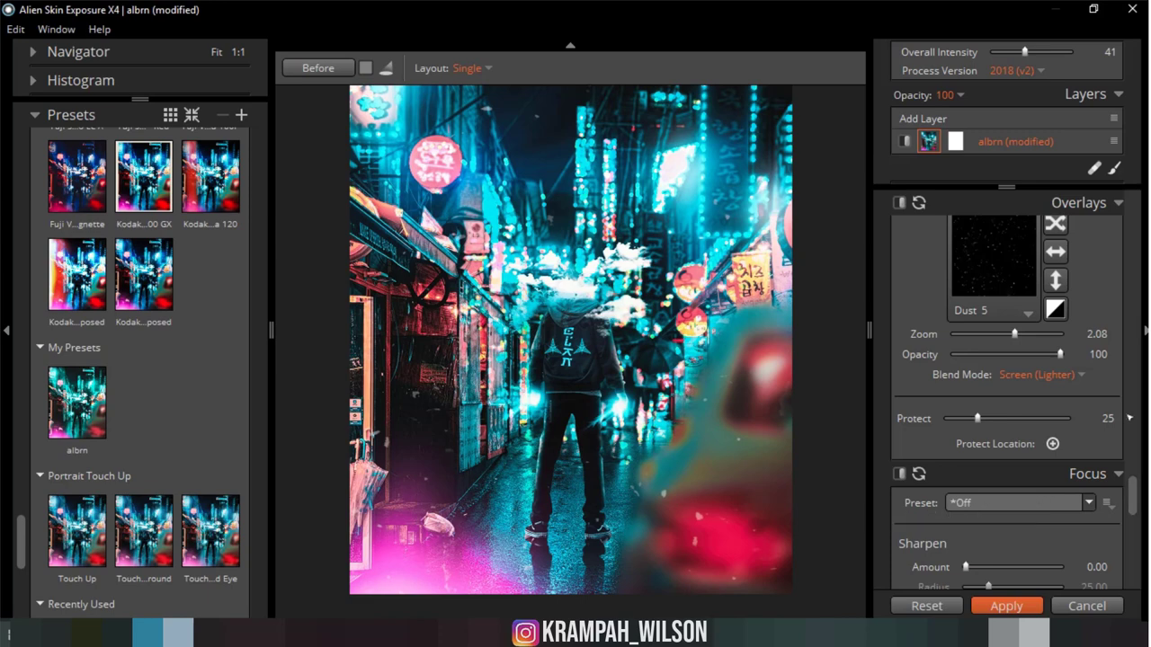
pyautogui.moveTo(1134, 495); pyautogui.dragTo(1141, 426)
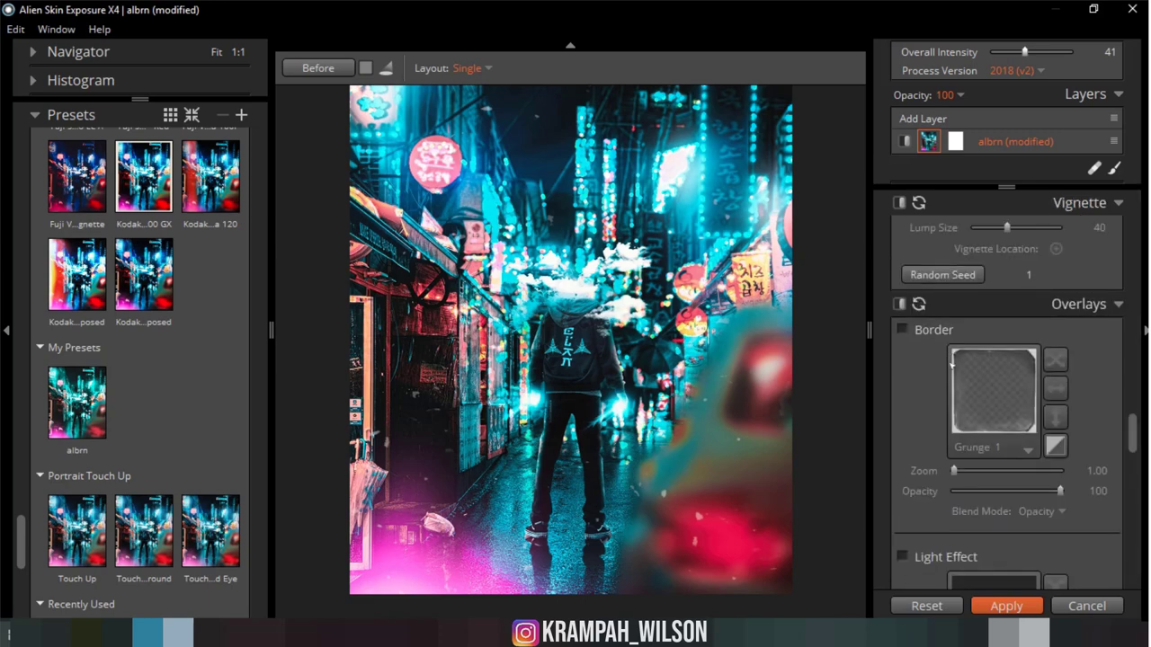
# Step: Turn on the Light Effect overlay and compare the Sun Flare and Side categories
pyautogui.scroll(1, 1138, 432)
pyautogui.scroll(-5, 1140, 433)
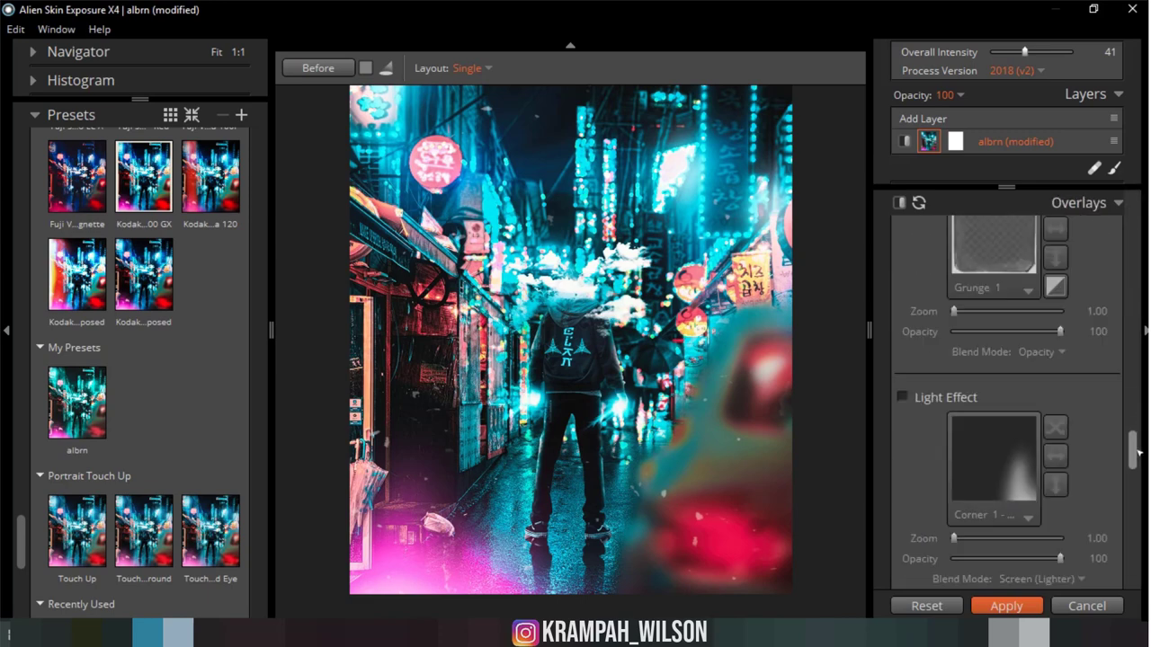
pyautogui.click(902, 381)
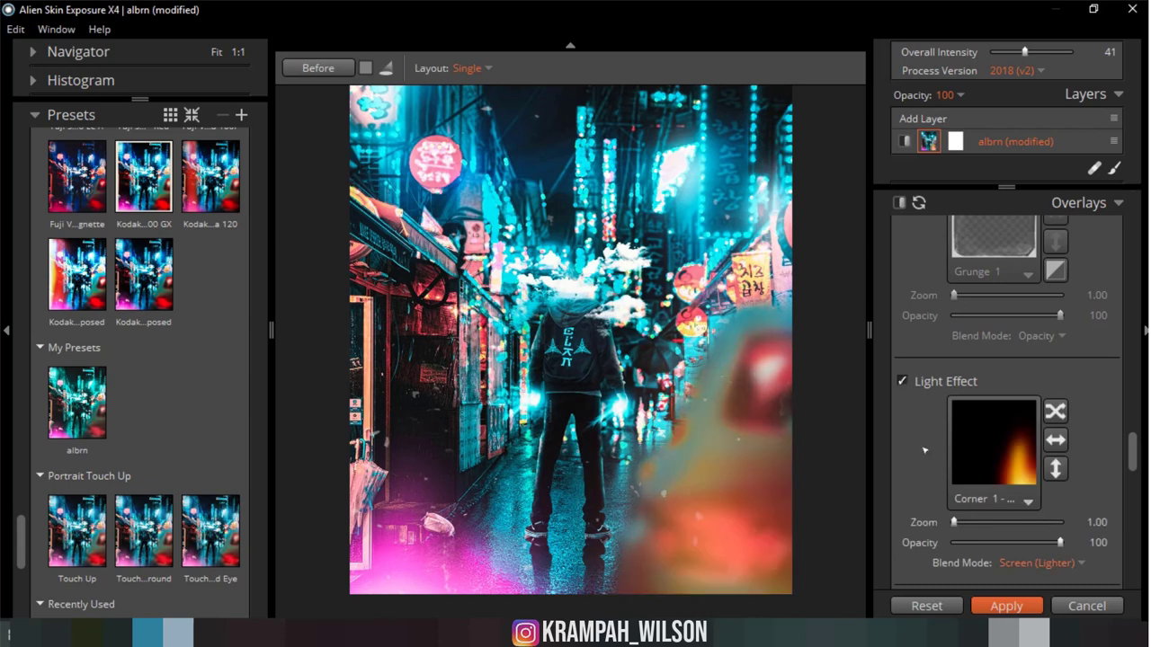
pyautogui.click(966, 448)
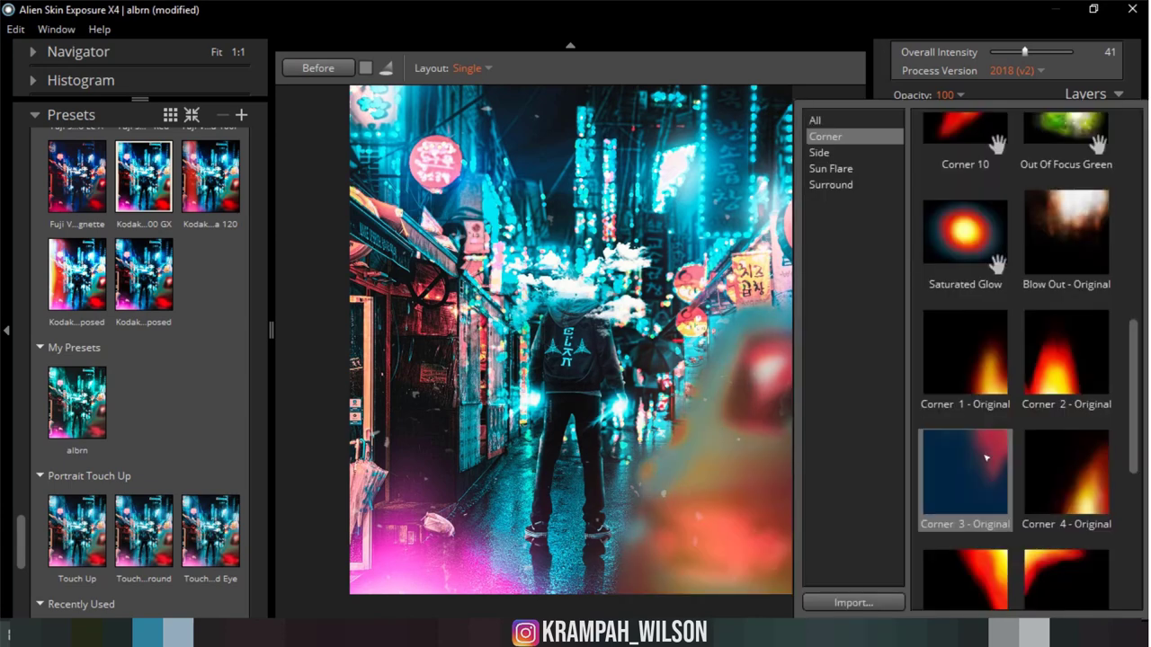
pyautogui.click(832, 168)
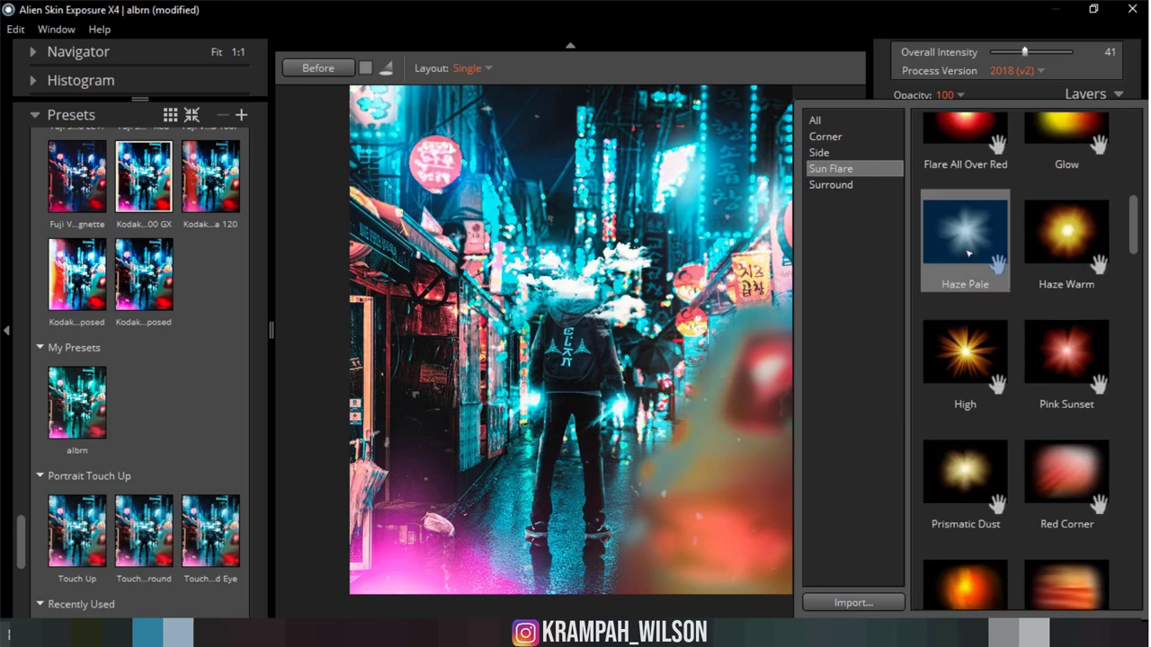
pyautogui.click(822, 153)
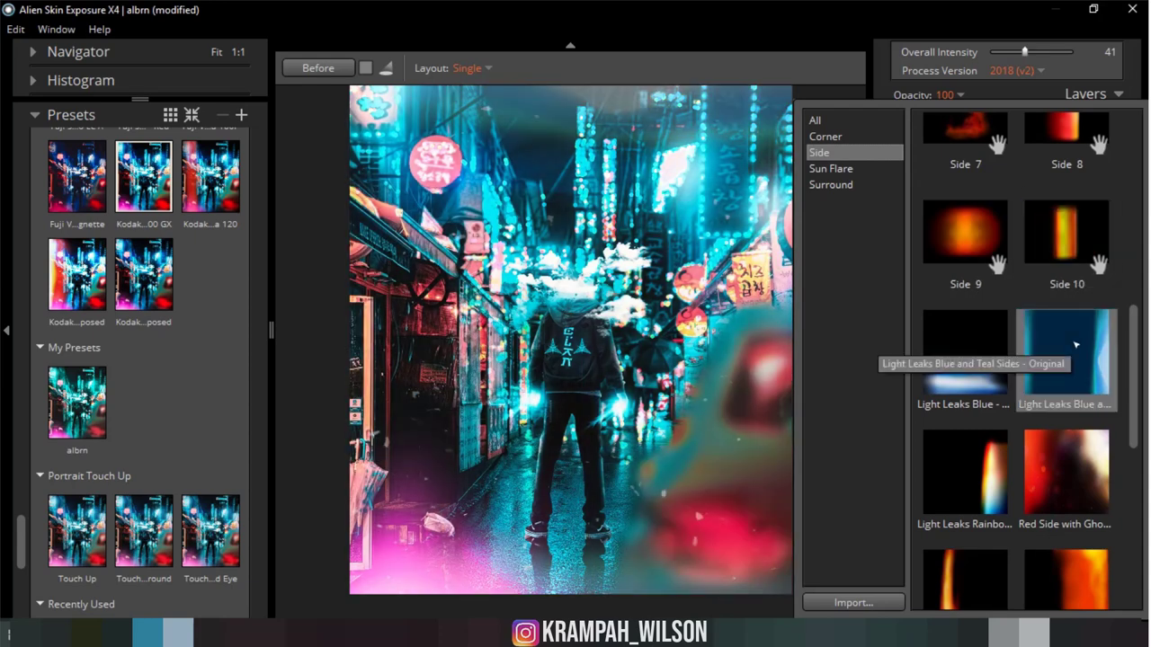
# Step: Return to the Sun Flare category and scroll through its flare presets
pyautogui.scroll(-4, 1044, 486)
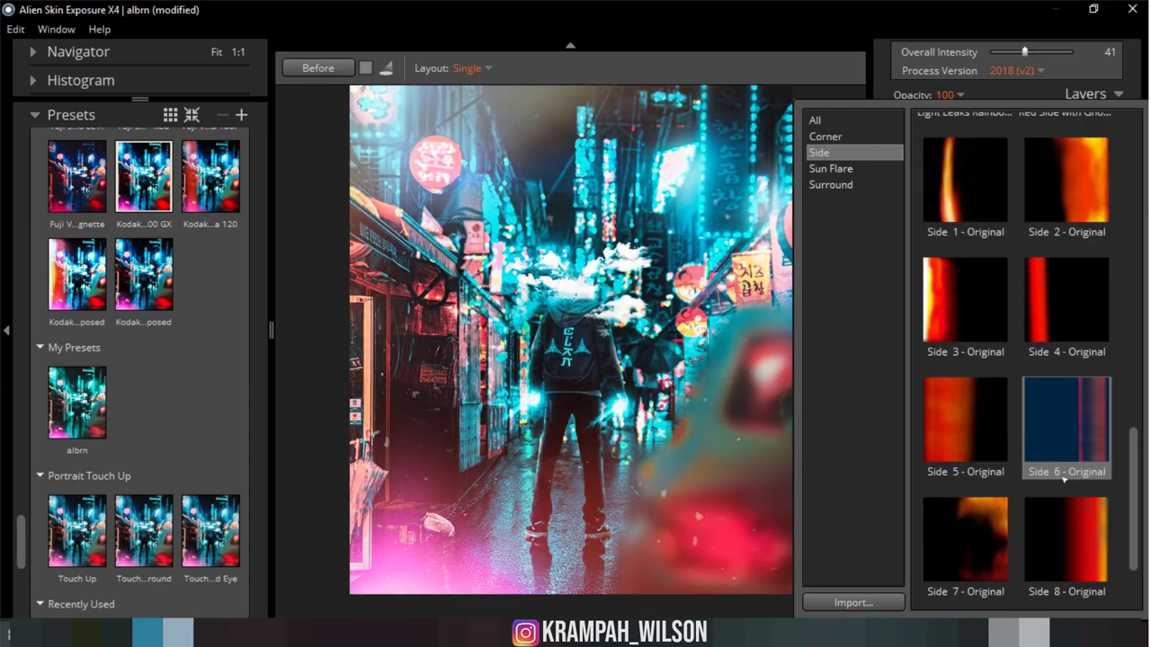
pyautogui.scroll(-2, 1025, 517)
pyautogui.scroll(6, 1020, 526)
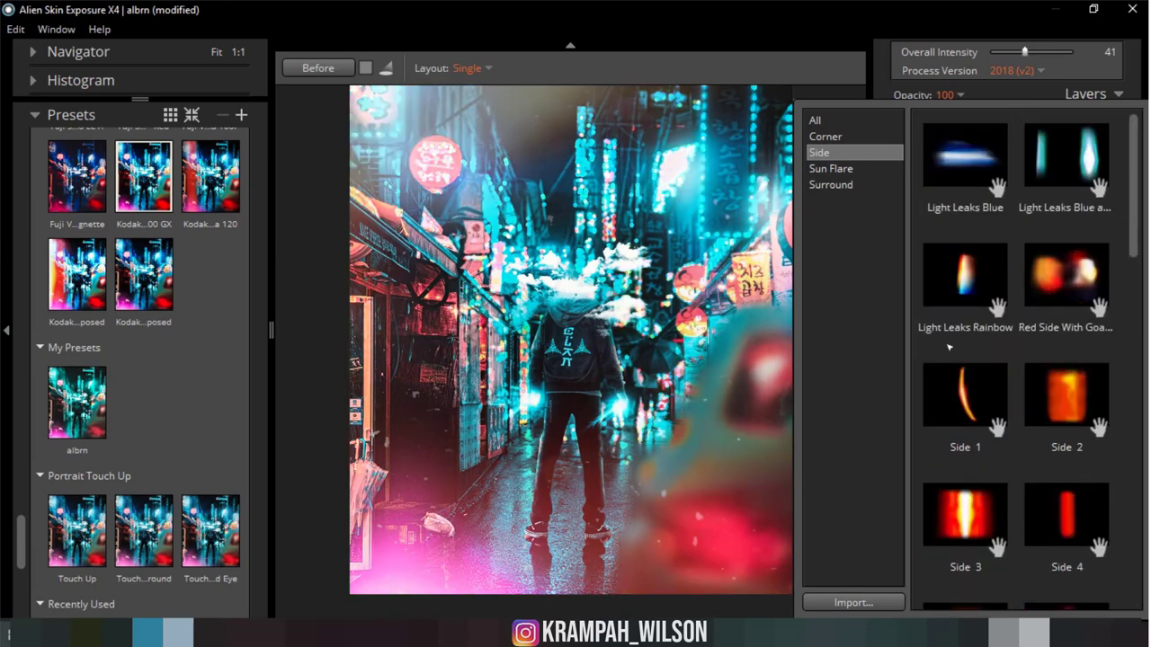
pyautogui.click(842, 169)
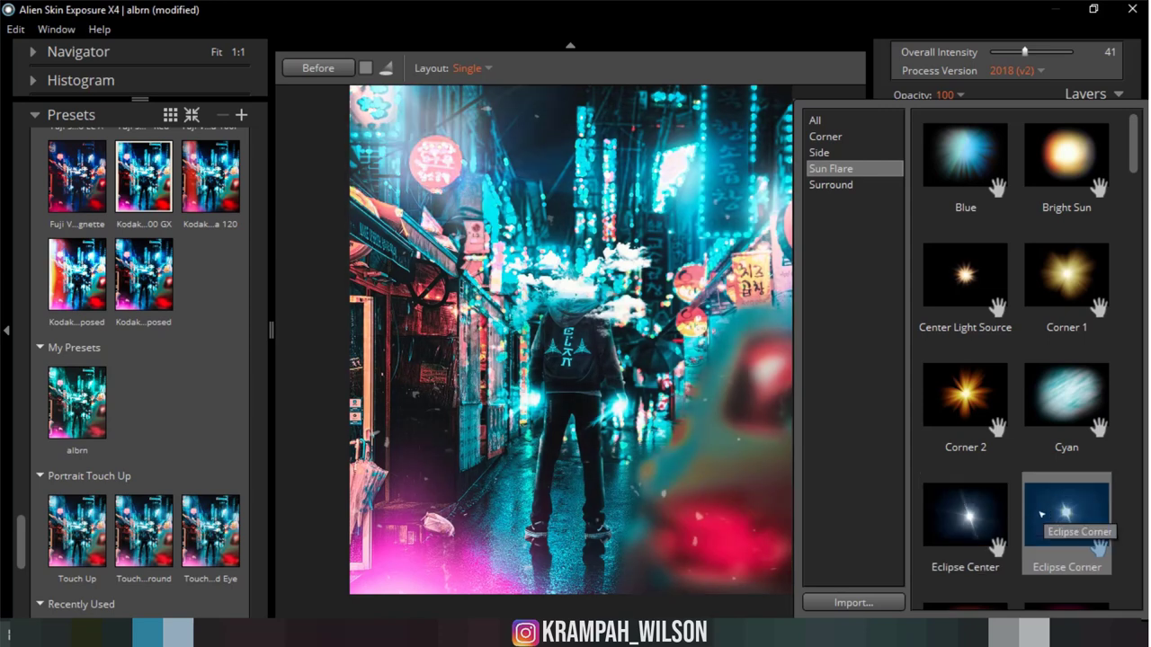
pyautogui.scroll(-2, 985, 519)
pyautogui.scroll(-5, 985, 519)
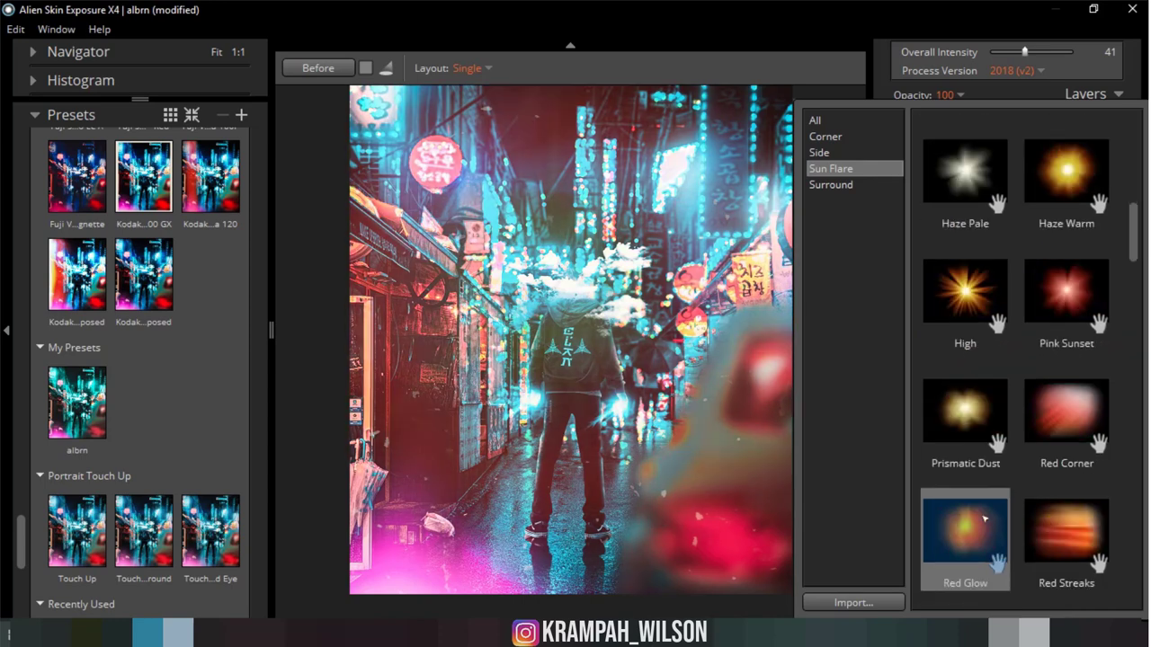
pyautogui.scroll(-4, 1054, 519)
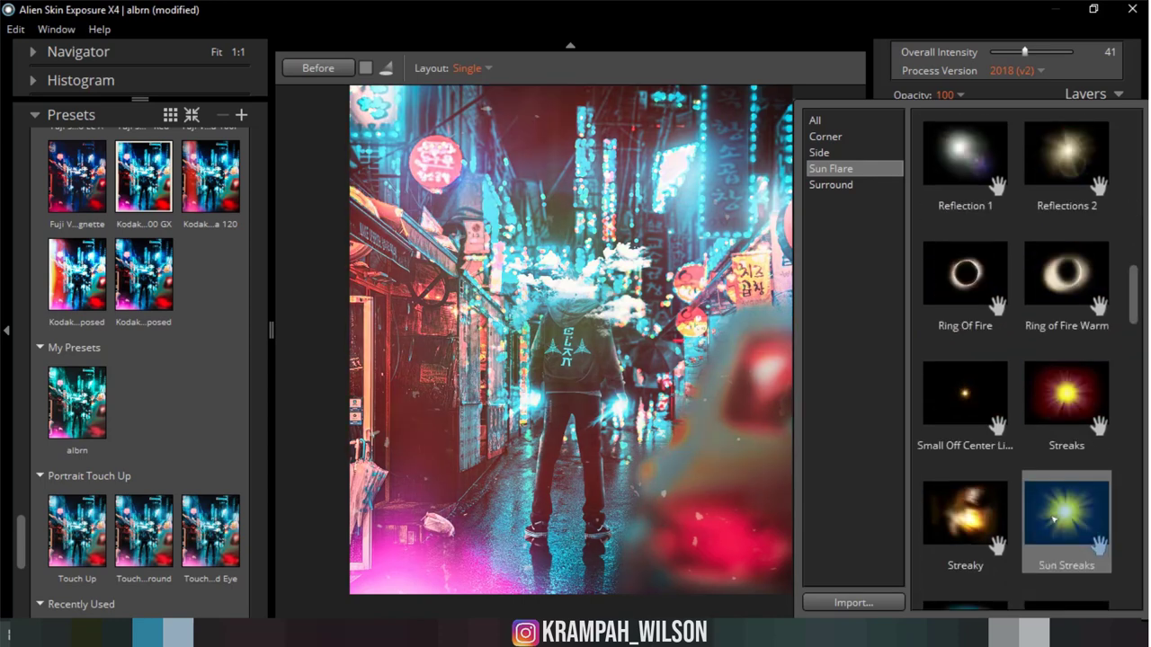
pyautogui.scroll(8, 1044, 405)
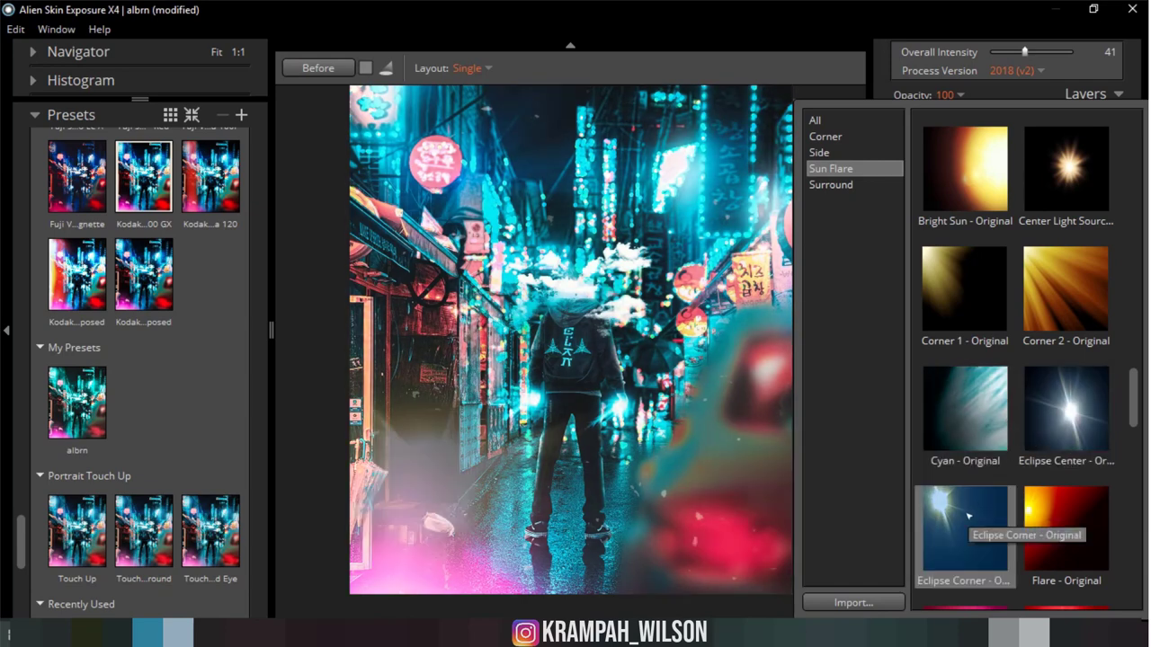
pyautogui.scroll(-3, 1064, 521)
pyautogui.scroll(-3, 1063, 520)
pyautogui.scroll(-3, 1063, 519)
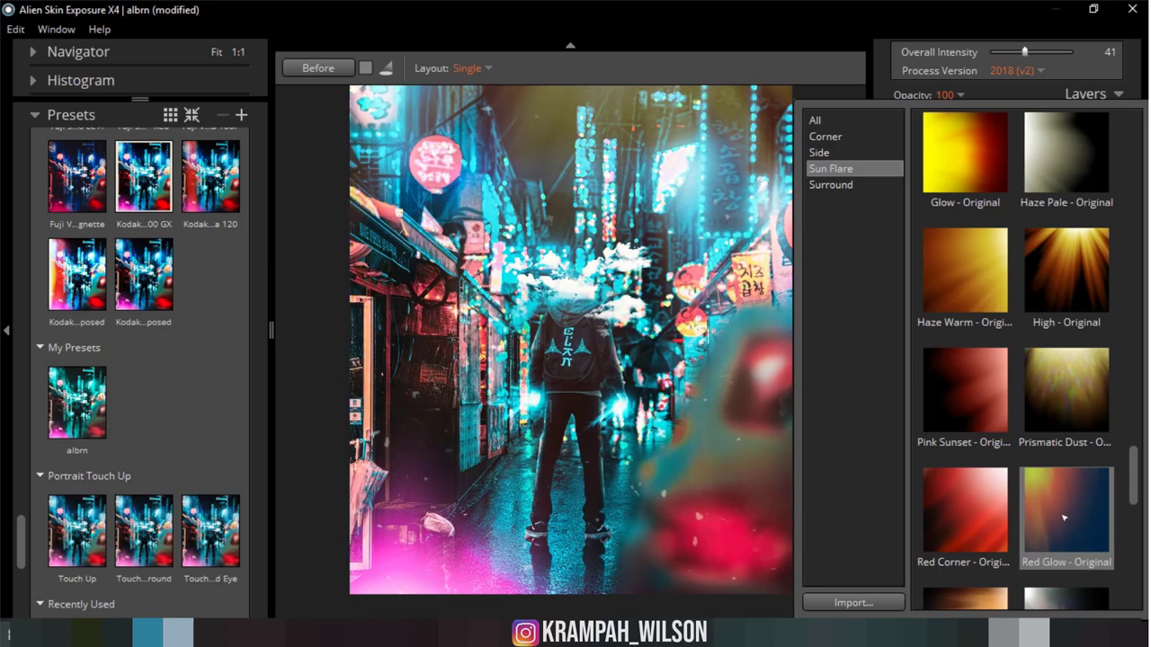
pyautogui.scroll(-5, 974, 535)
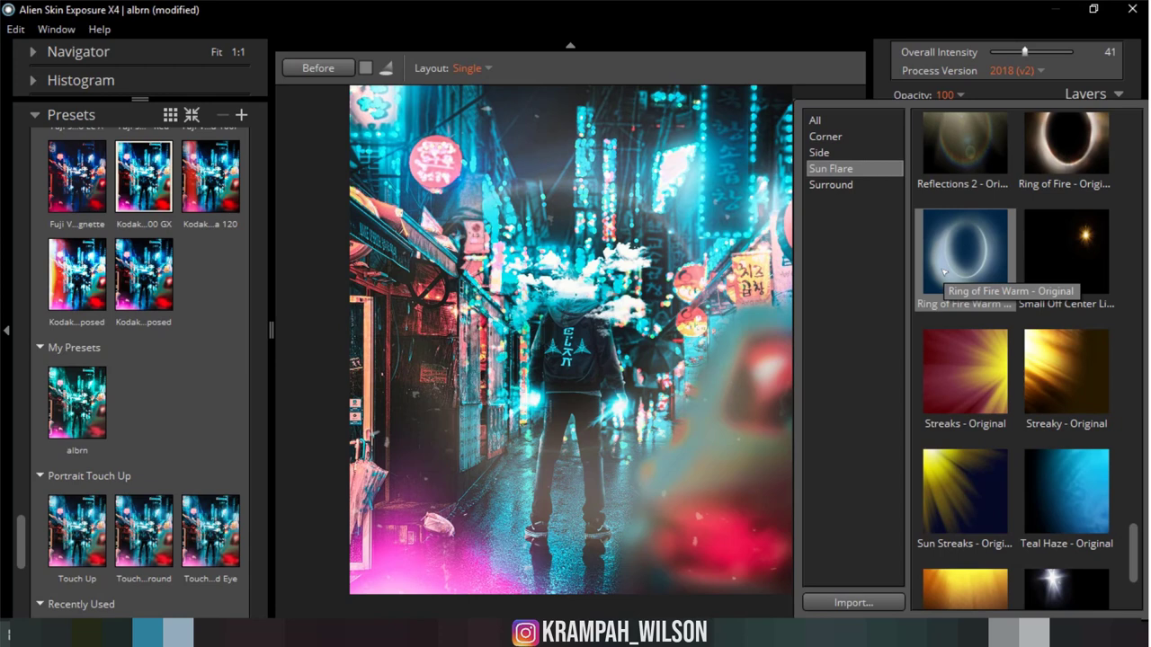
# Step: Apply the Ring of Fire Warm flare, then browse the Sun Flare presets for a replacement
pyautogui.click(943, 270)
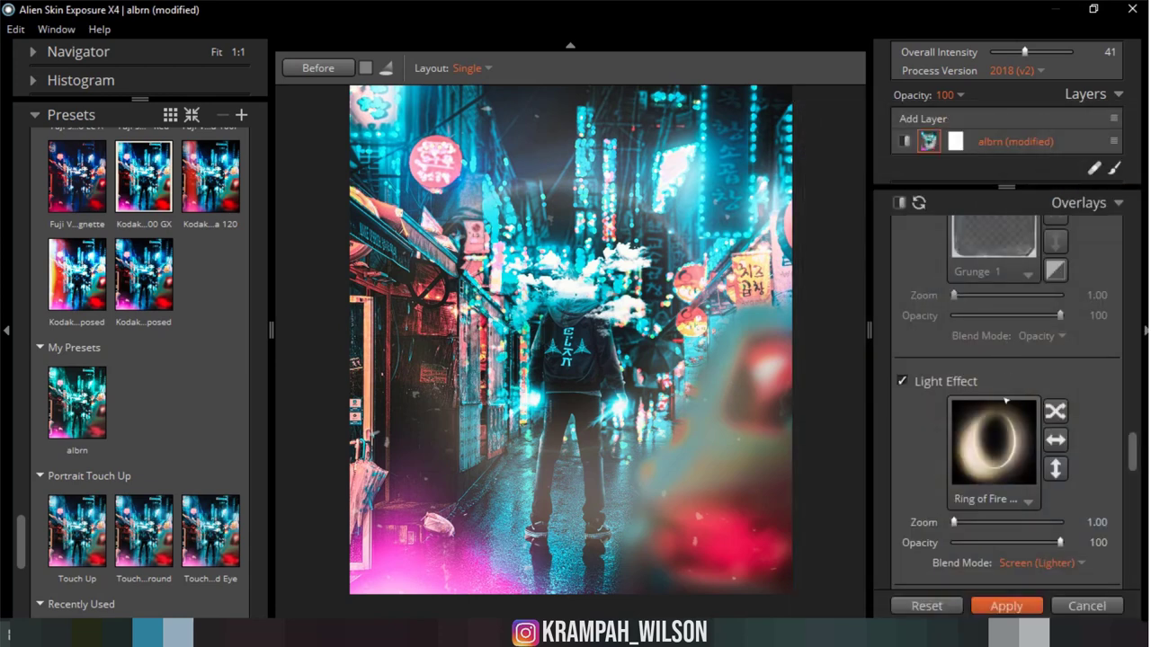
pyautogui.scroll(-1, 1047, 538)
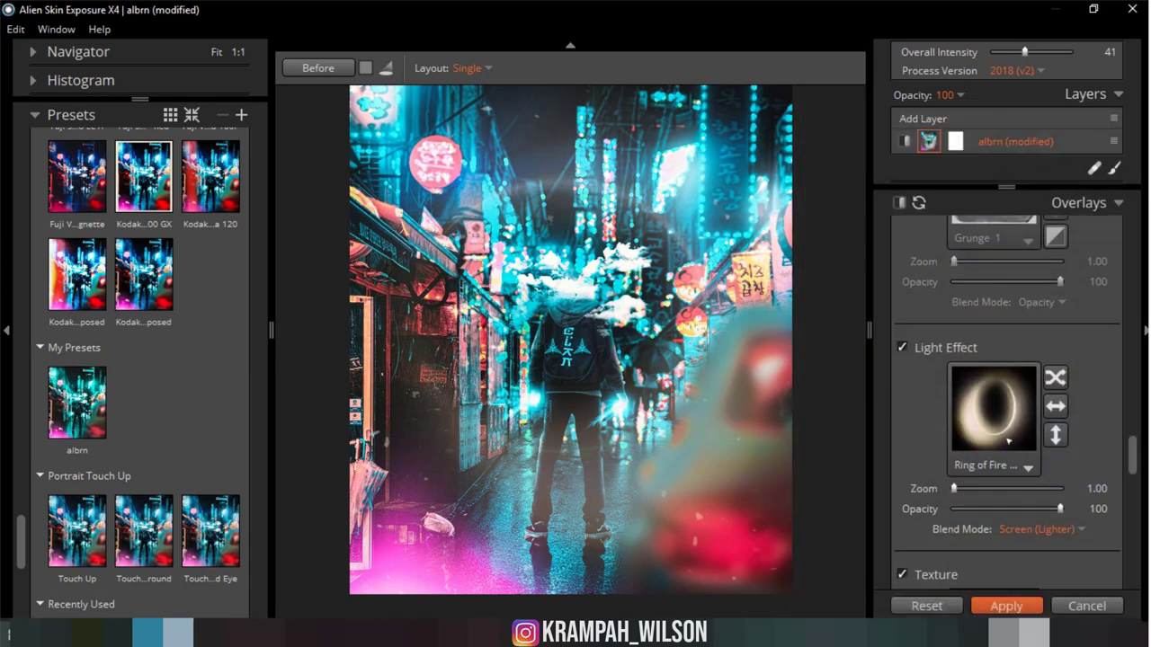
pyautogui.click(1003, 430)
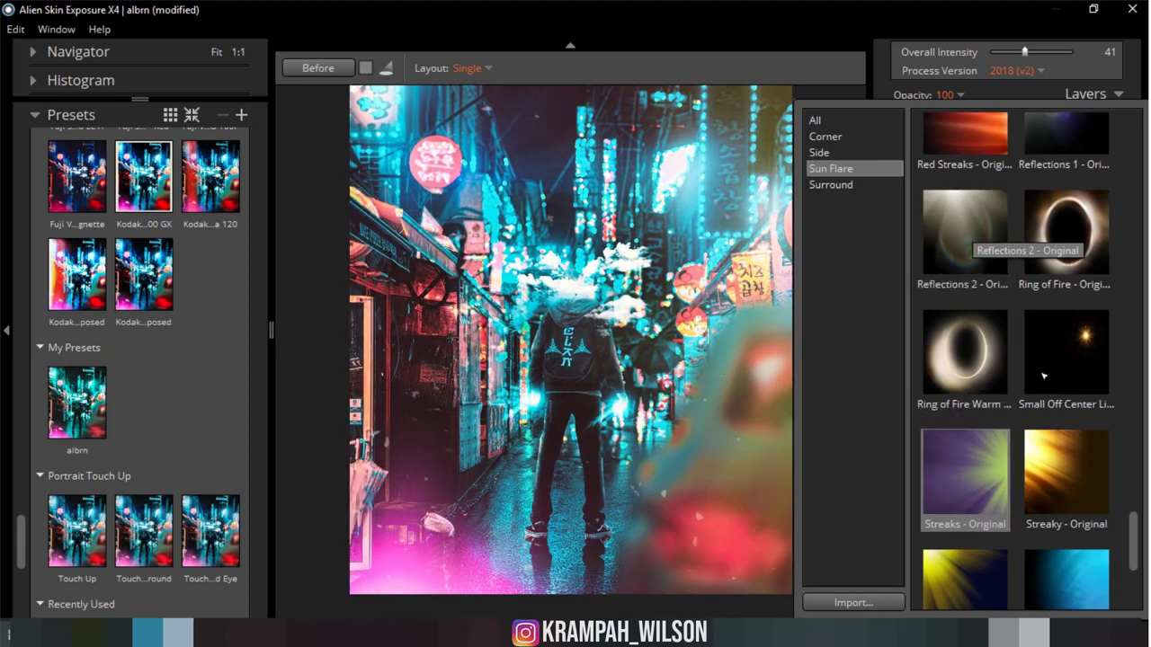
pyautogui.scroll(-3, 1035, 412)
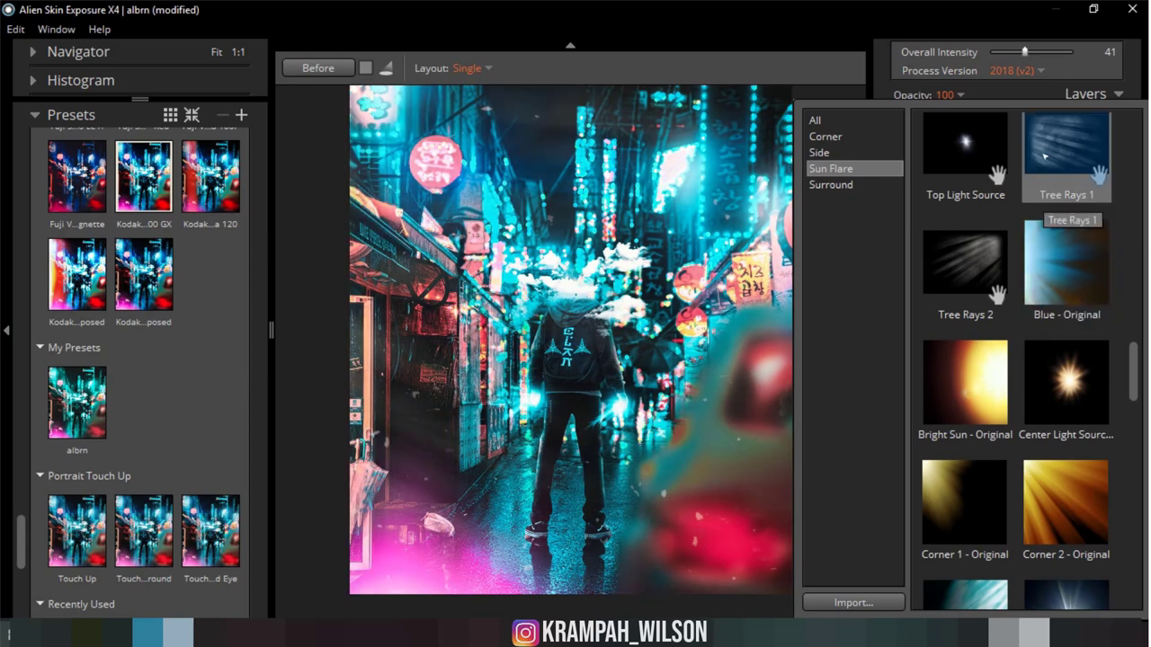
# Step: Use the Blue - Original flare at zoom 1.73 and opacity 59, then apply to Photoshop
pyautogui.click(1049, 255)
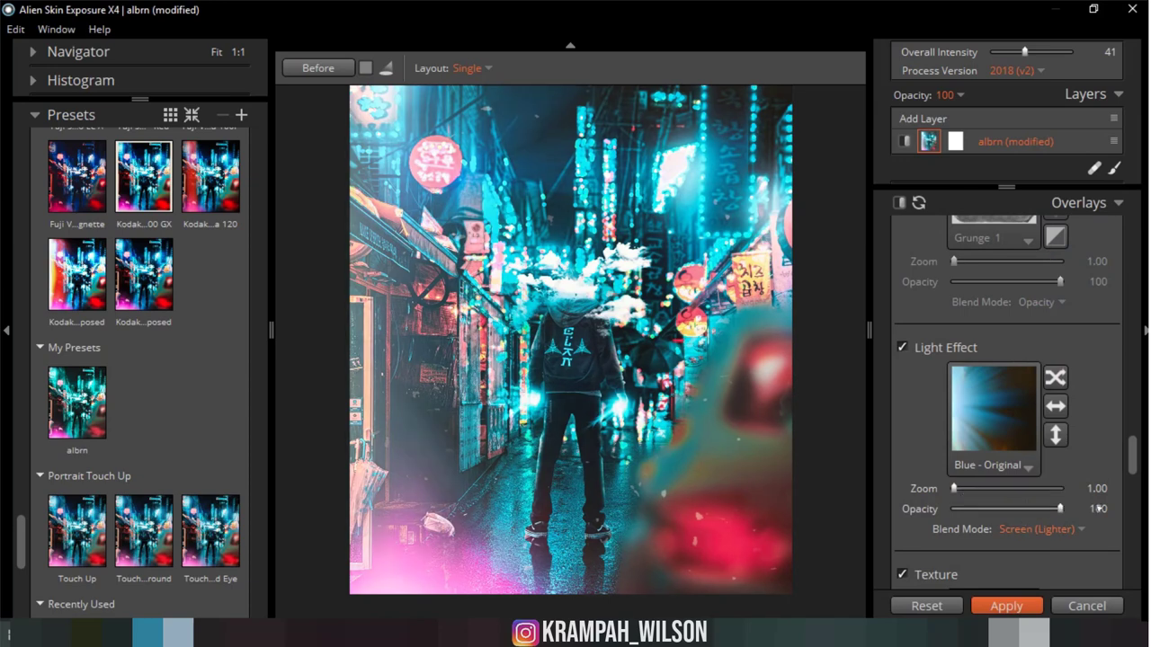
pyautogui.moveTo(1027, 509)
pyautogui.mouseDown()
pyautogui.moveTo(1001, 509)
pyautogui.moveTo(1013, 509)
pyautogui.moveTo(996, 490)
pyautogui.mouseUp()
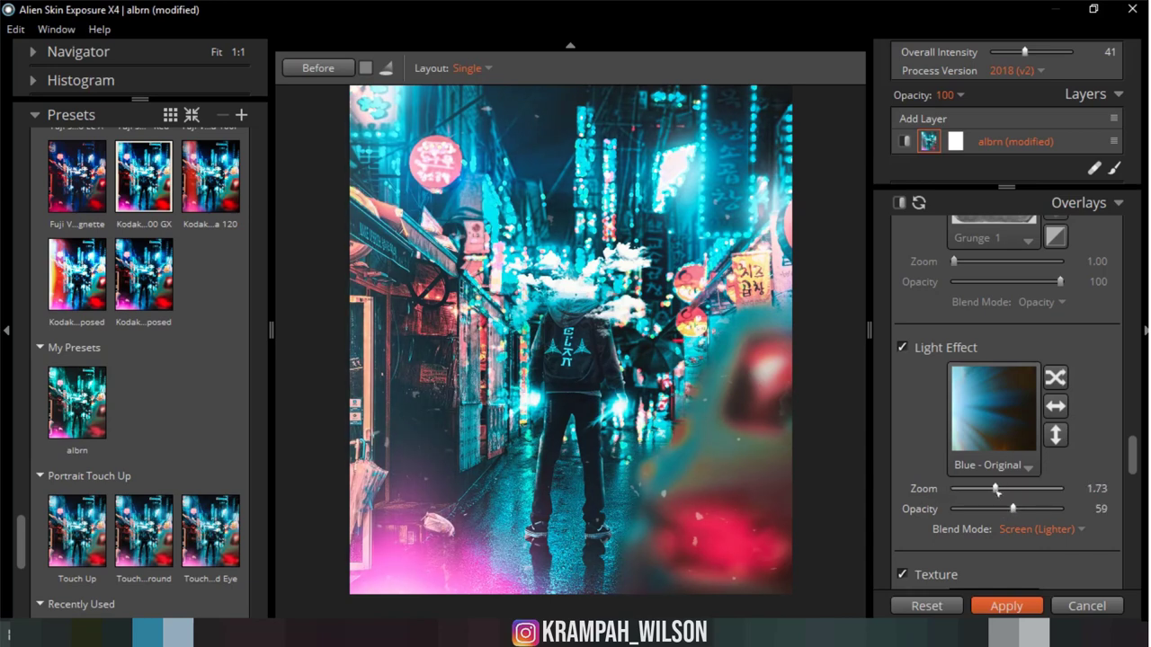
pyautogui.click(1027, 611)
pyautogui.click(1013, 608)
# Step: Duplicate the Exposure X4 result layer and set the copy's blend mode to Linear Light
pyautogui.hotkey('ctrl', 'j')
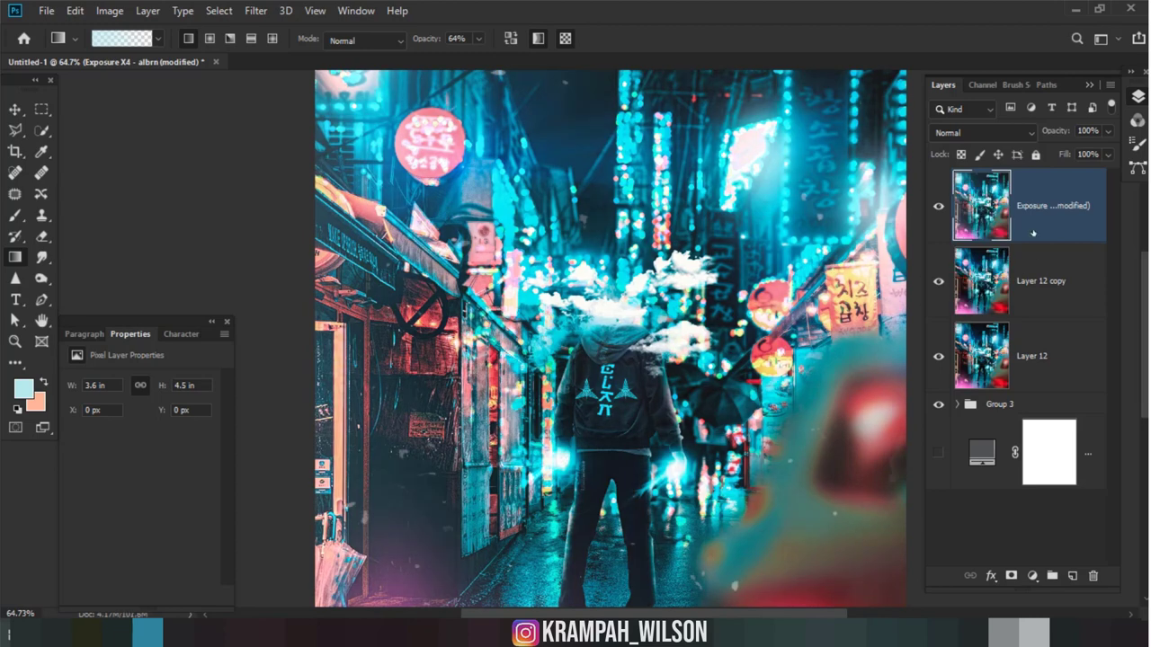
pyautogui.moveTo(1033, 233); pyautogui.dragTo(1073, 576)
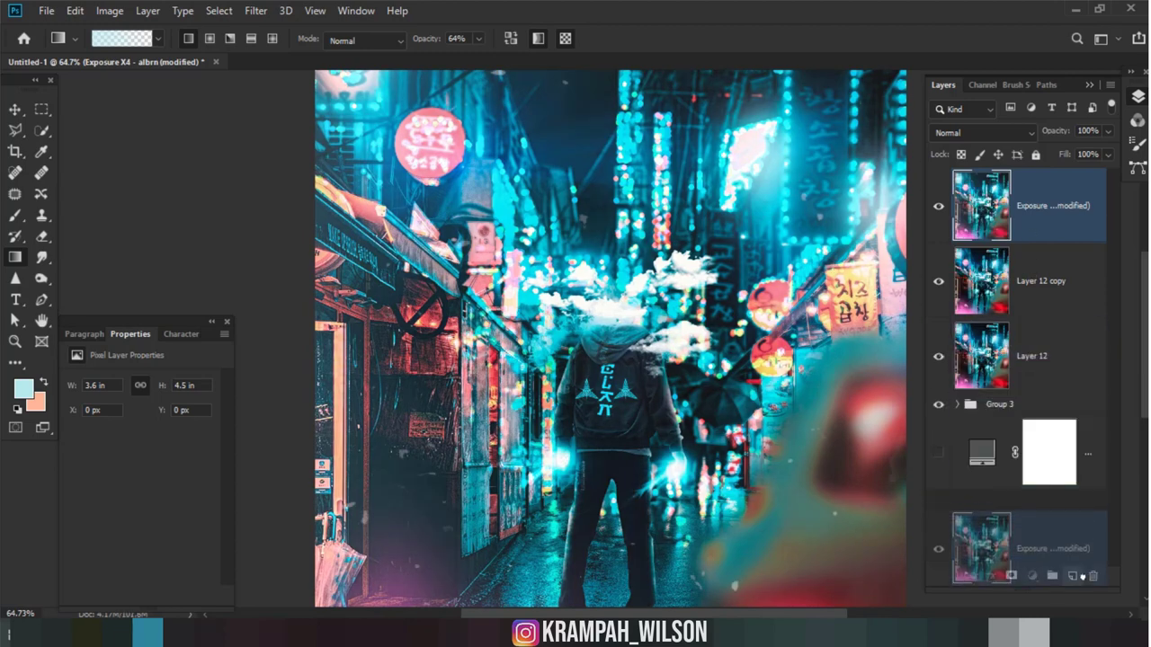
pyautogui.click(989, 132)
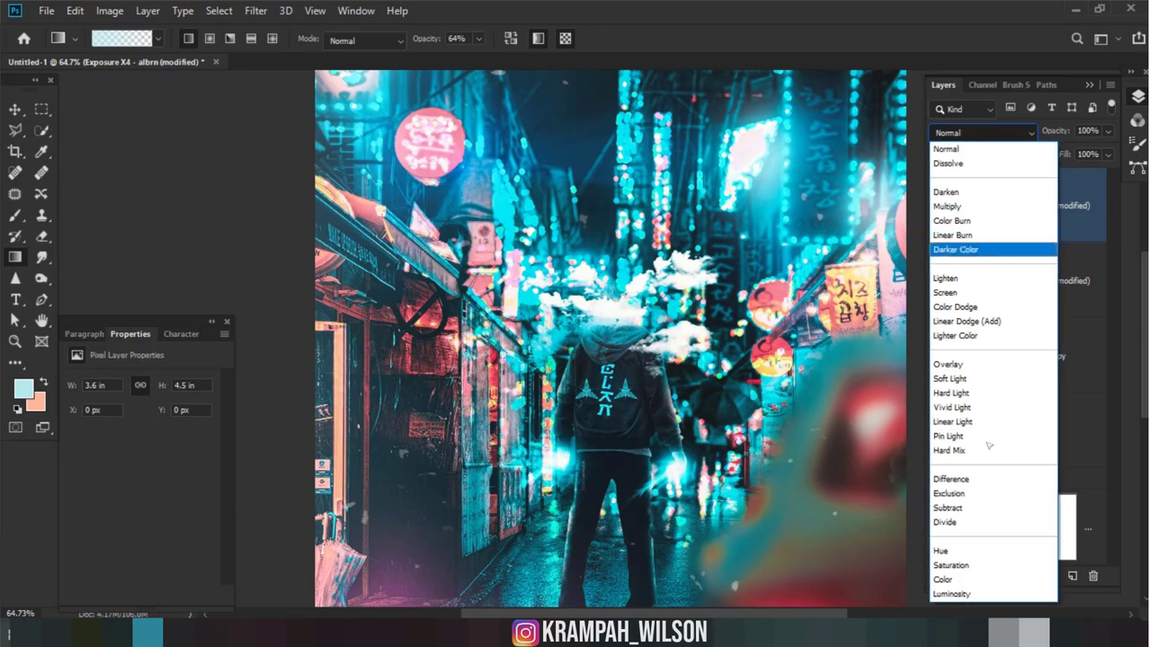
pyautogui.click(978, 423)
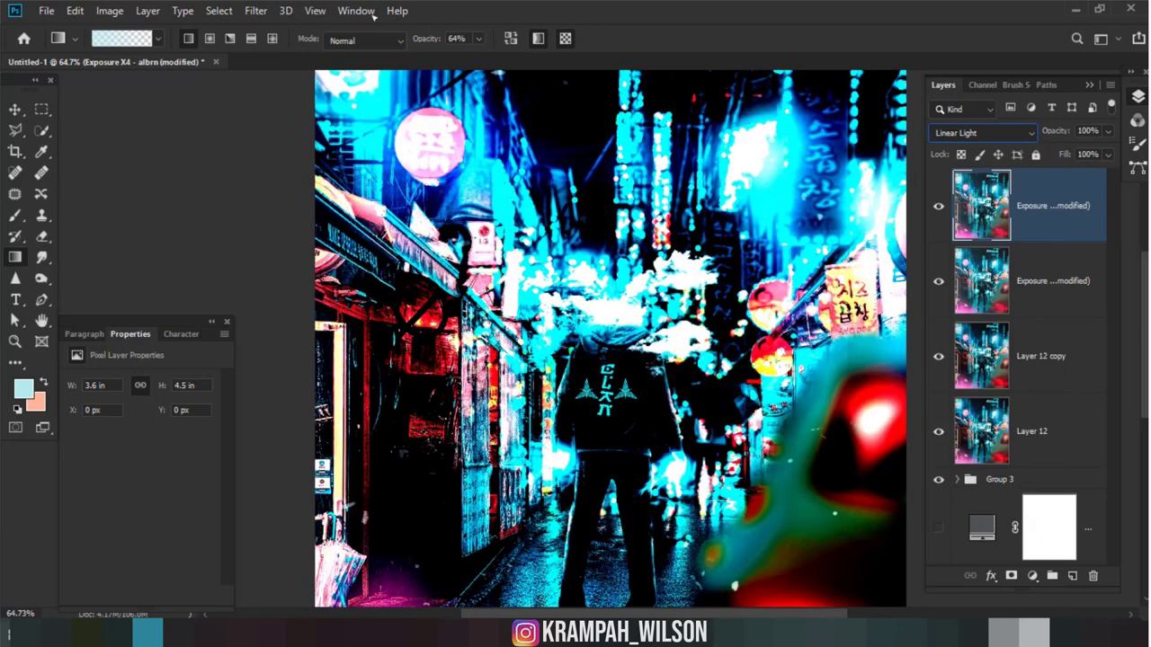
# Step: Add 2.44% monochromatic Gaussian noise to the top layer
pyautogui.click(256, 11)
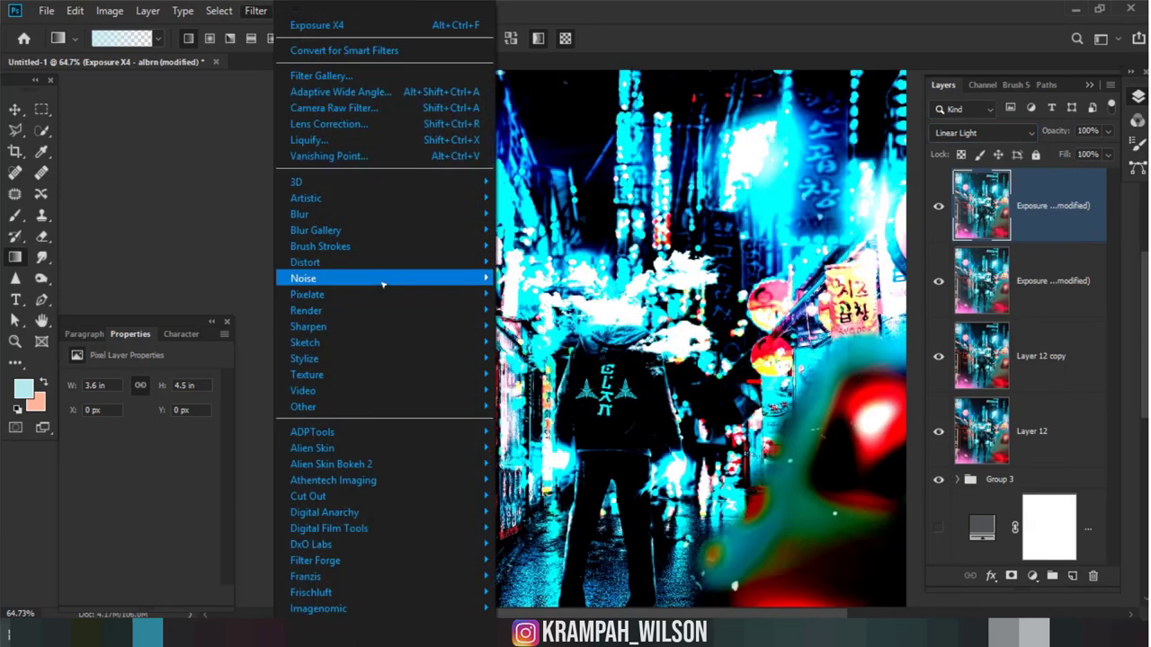
pyautogui.click(537, 280)
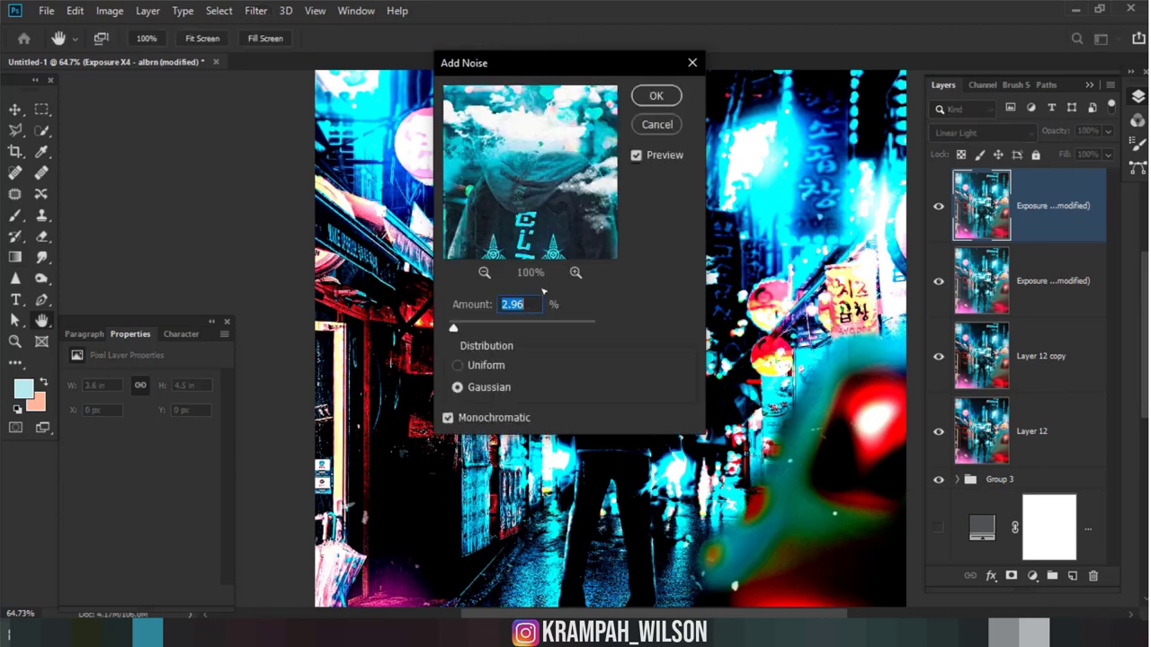
pyautogui.press('Down')
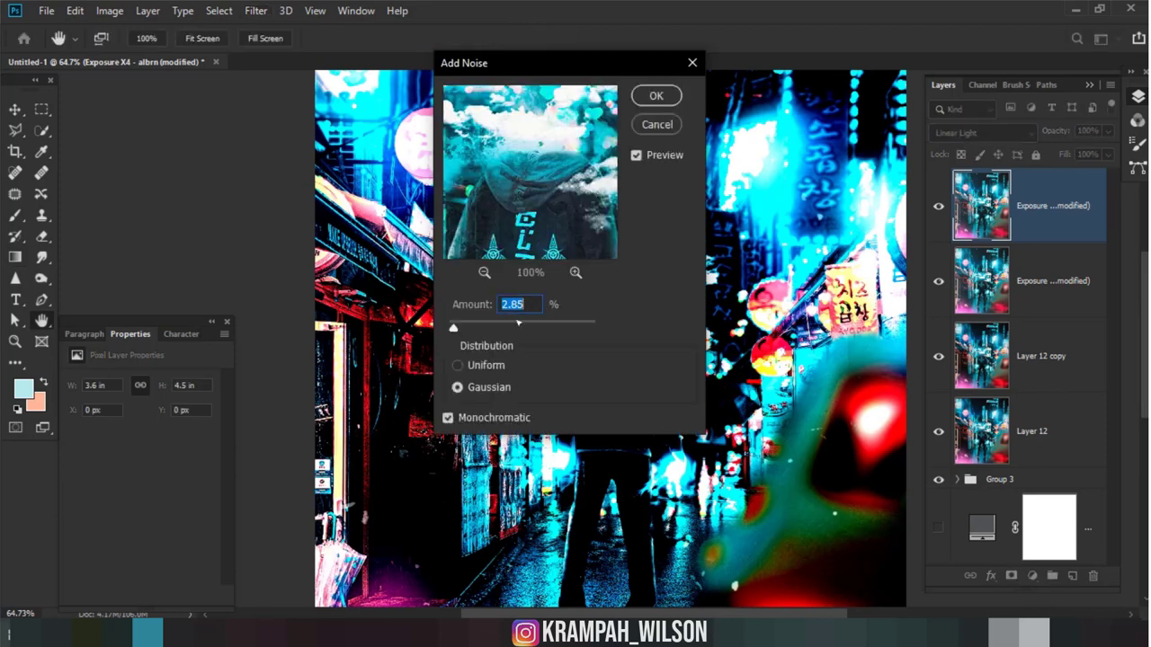
pyautogui.press('Down')
pyautogui.press('Down')
pyautogui.press('Down')
pyautogui.press('Down')
pyautogui.press('Down')
pyautogui.press('Down')
pyautogui.press('Down')
pyautogui.press('Down')
pyautogui.press('Down')
pyautogui.press('Down')
pyautogui.press('Down')
pyautogui.press('Return')
# Step: Apply a 0.5-pixel High Pass to the top layer and group the four image layers as Group 4
pyautogui.press('g')
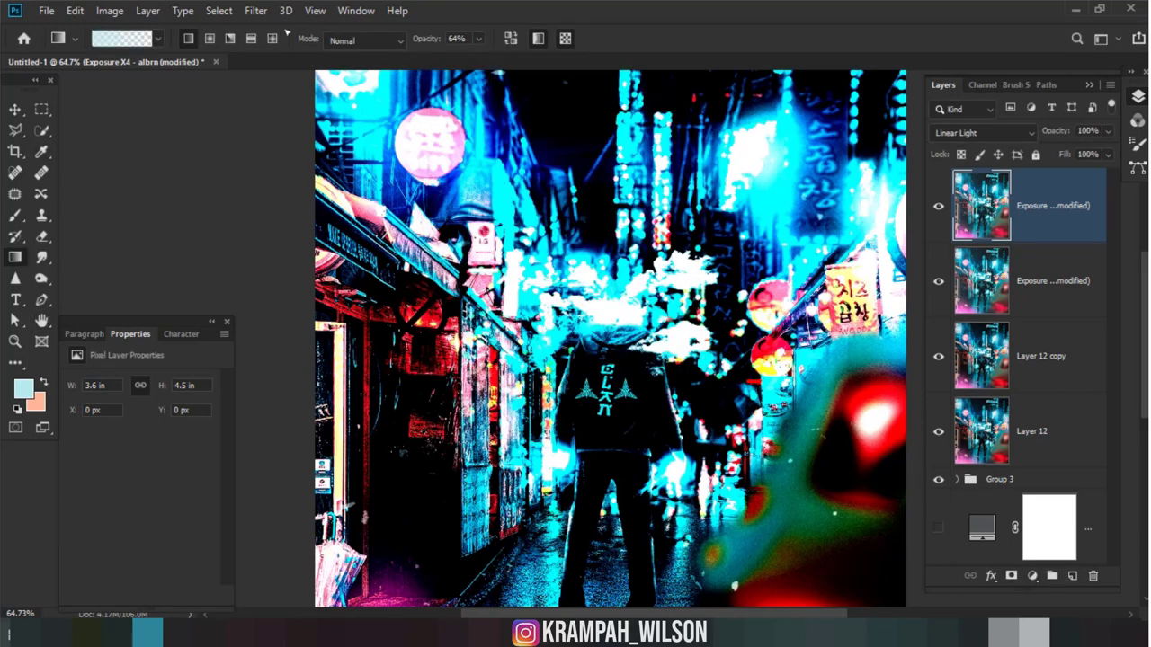
pyautogui.click(256, 11)
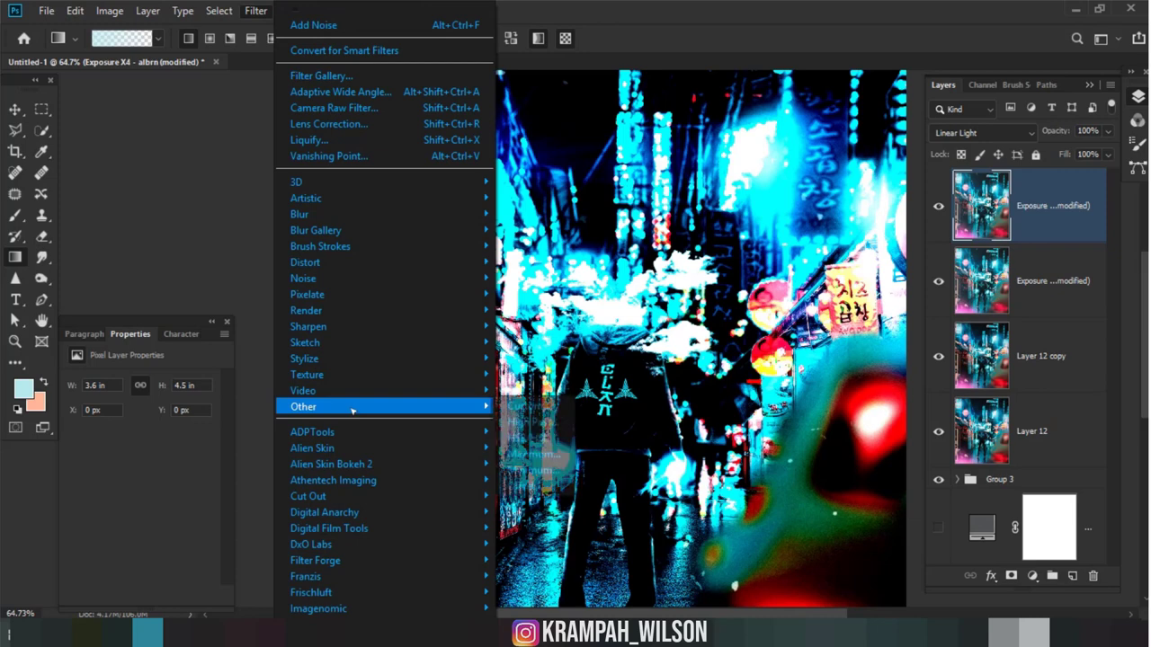
pyautogui.click(518, 422)
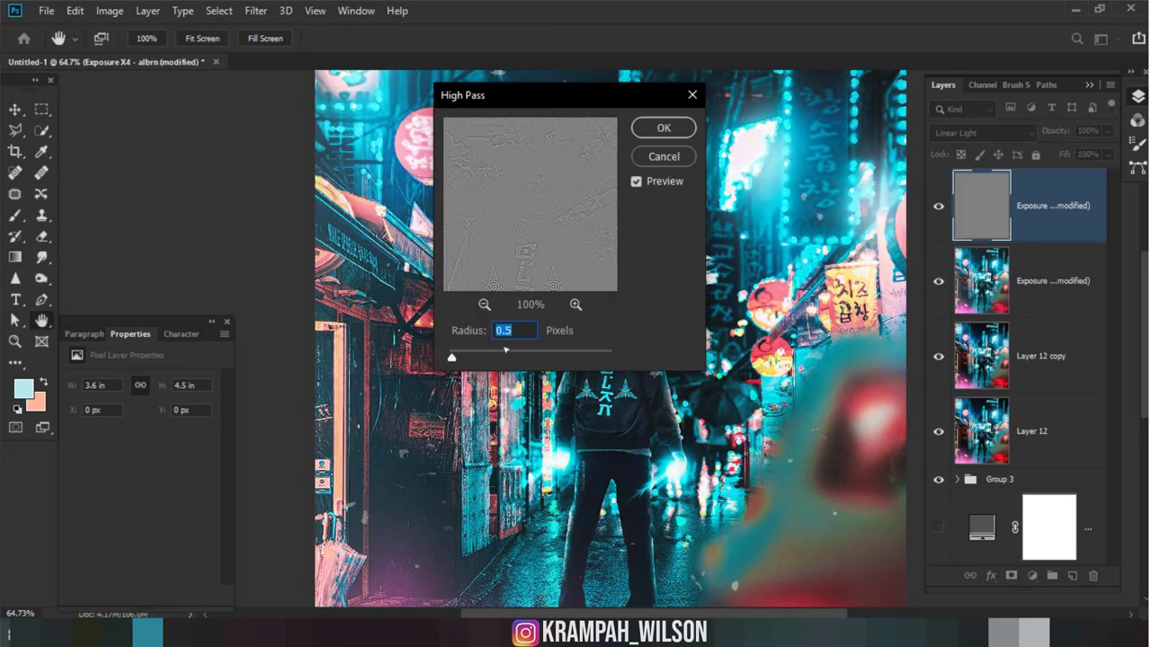
pyautogui.press('Down')
pyautogui.press('Down')
pyautogui.press('Down')
pyautogui.press('Down')
pyautogui.press('Up')
pyautogui.press('Up')
pyautogui.press('Up')
pyautogui.press('Up')
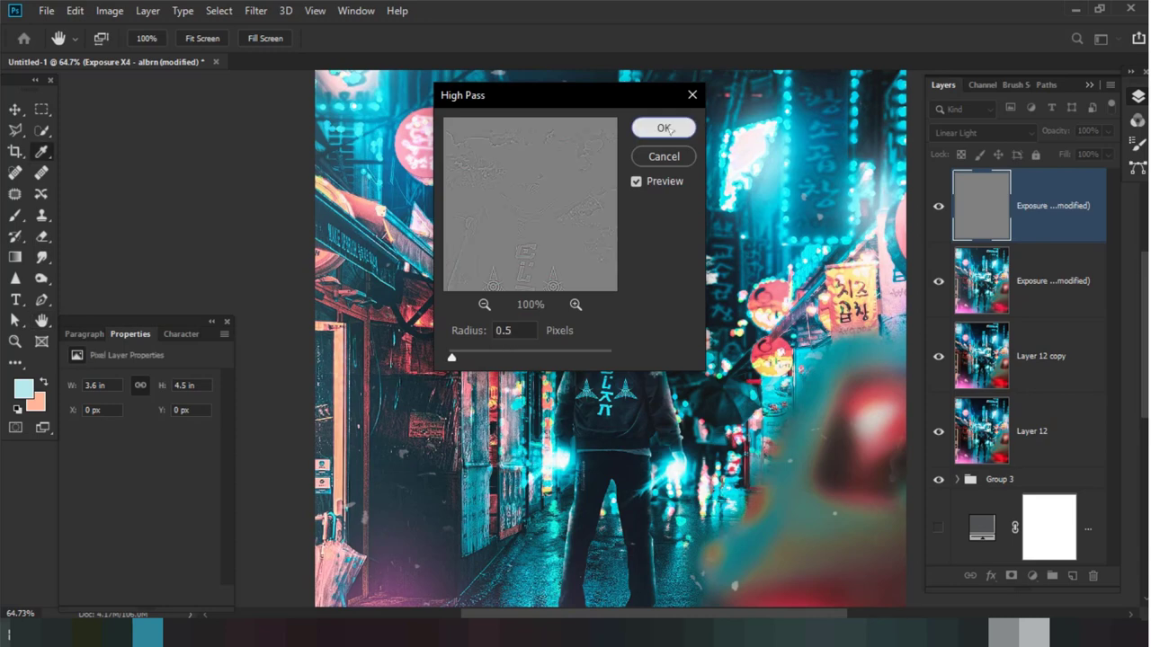
pyautogui.click(663, 128)
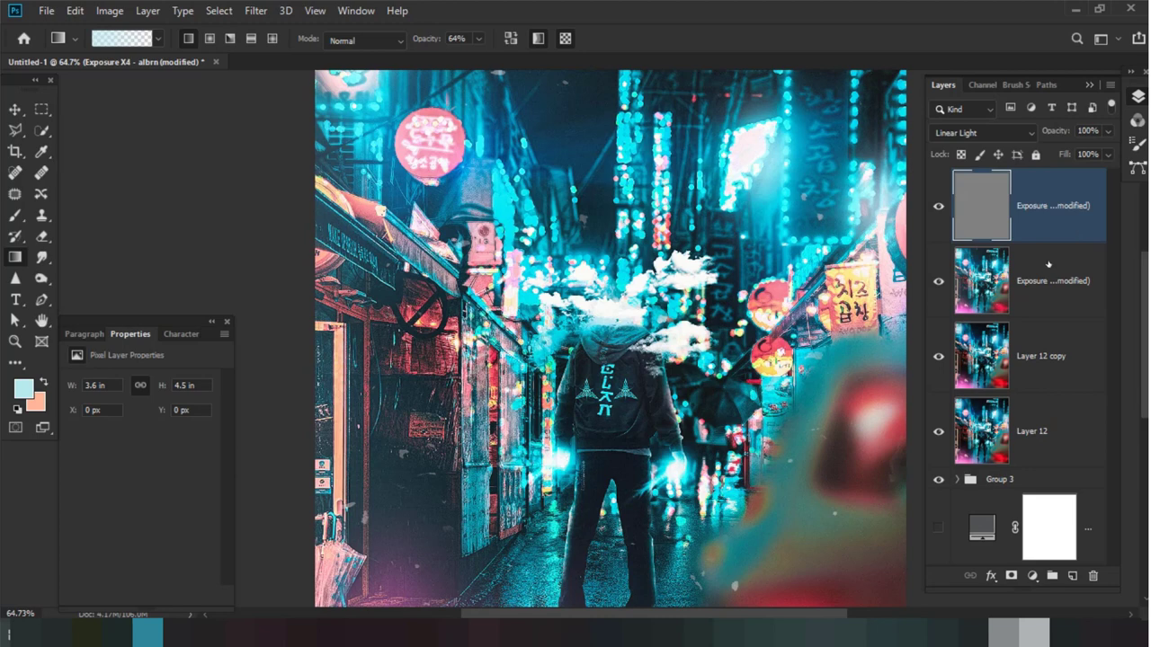
pyautogui.keyDown('shift'); pyautogui.click(1069, 448); pyautogui.keyUp('shift')
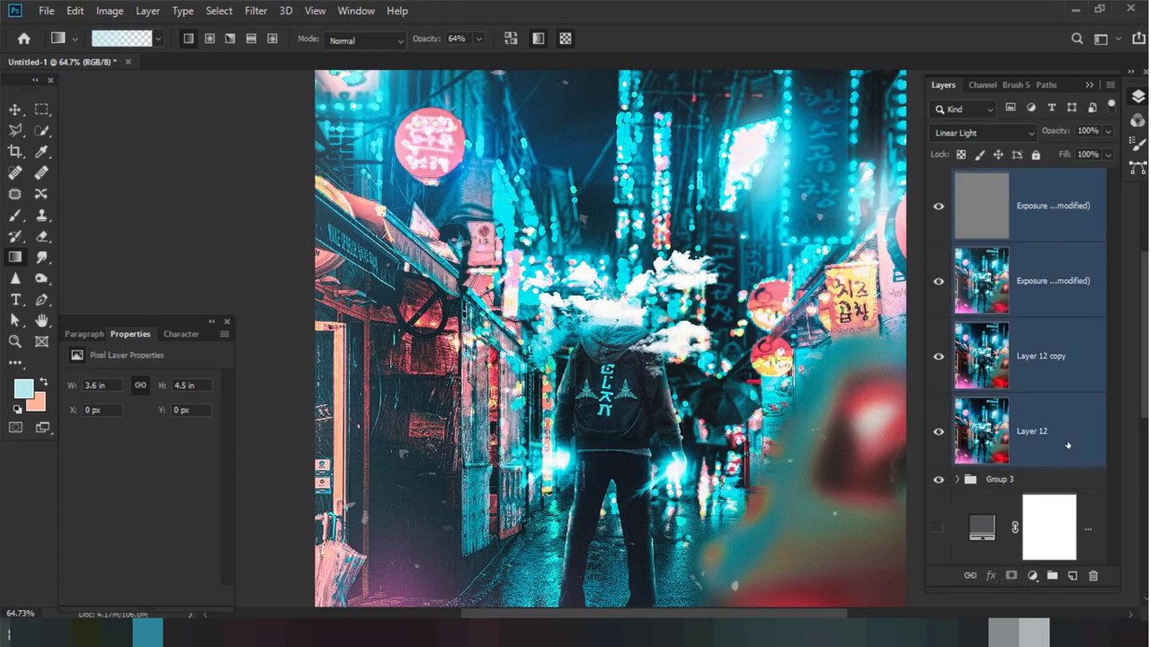
pyautogui.click(1052, 576)
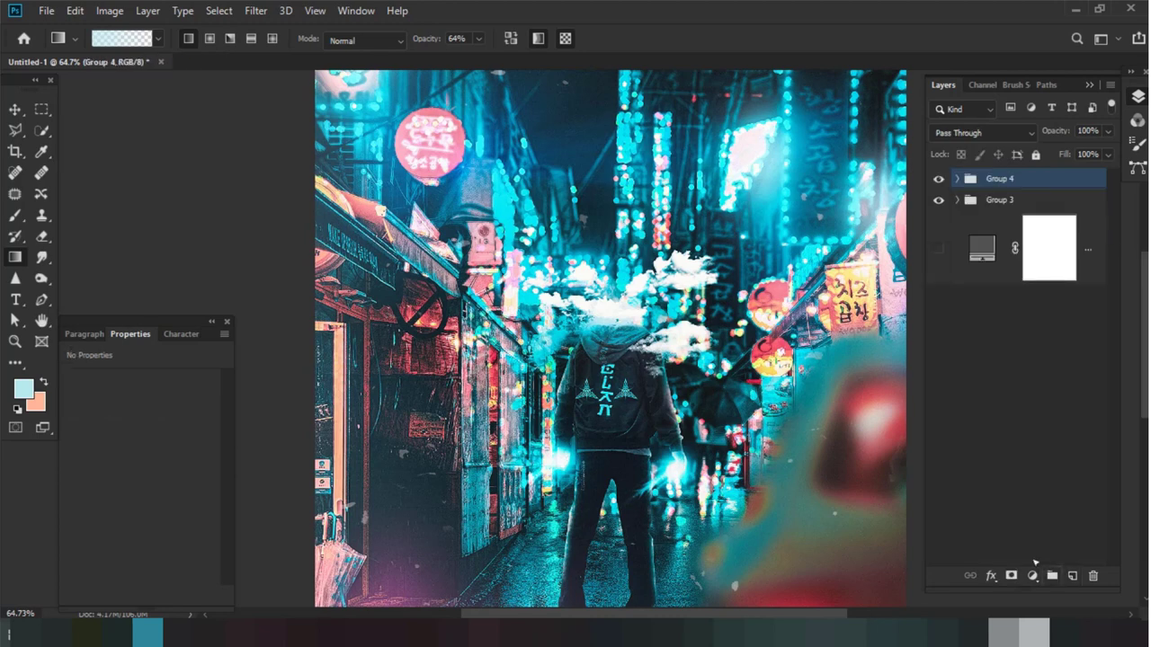